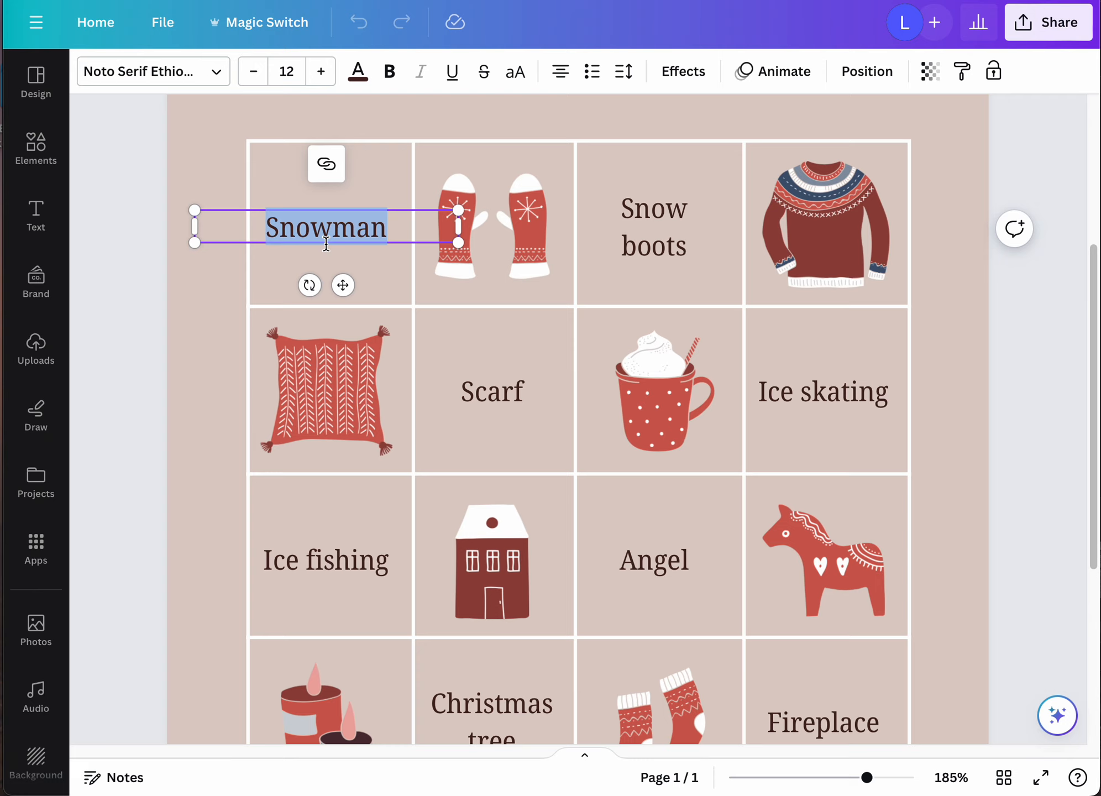
pyautogui.write('S')
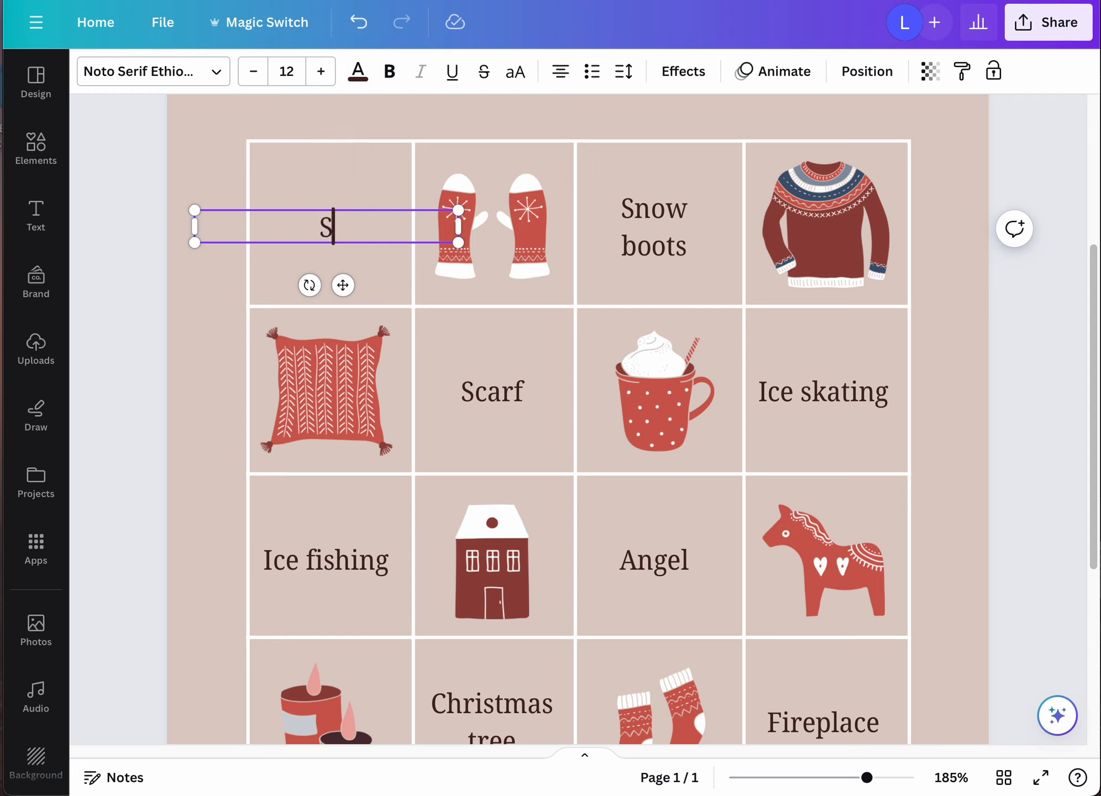
pyautogui.write('kating')
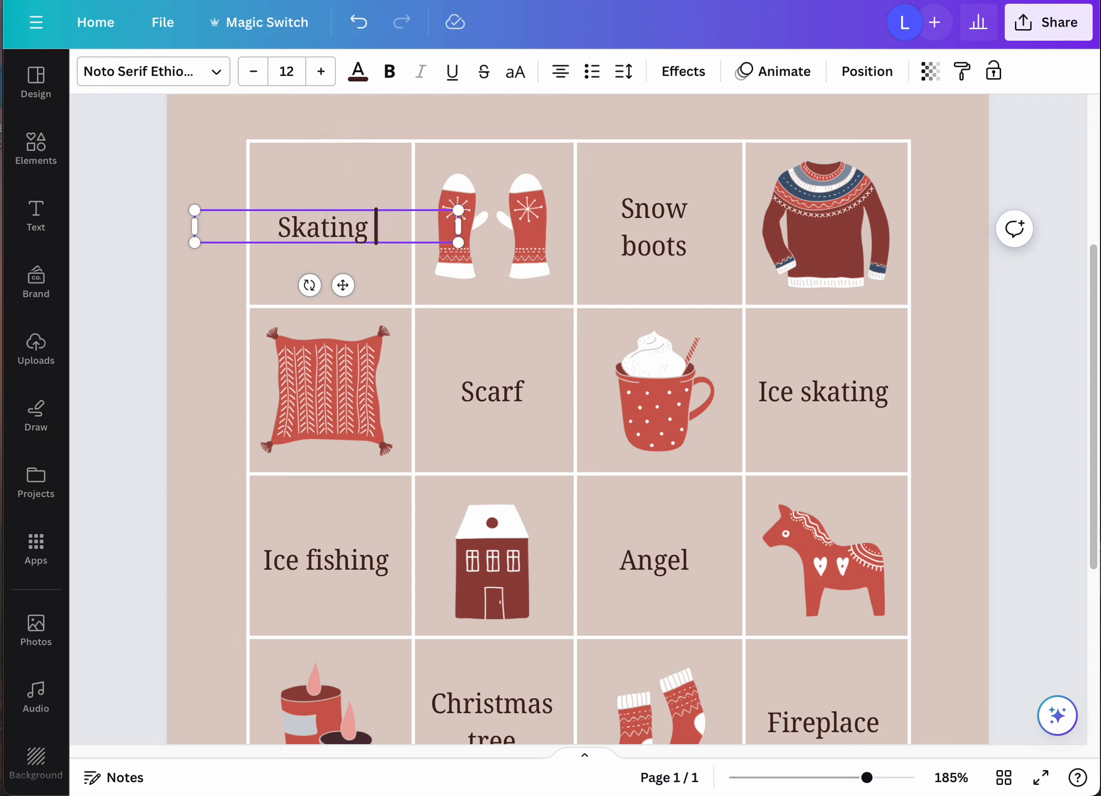
pyautogui.press('BackSpace')
pyautogui.press('BackSpace')
pyautogui.press('BackSpace')
pyautogui.press('BackSpace')
pyautogui.press('BackSpace')
pyautogui.press('BackSpace')
pyautogui.press('BackSpace')
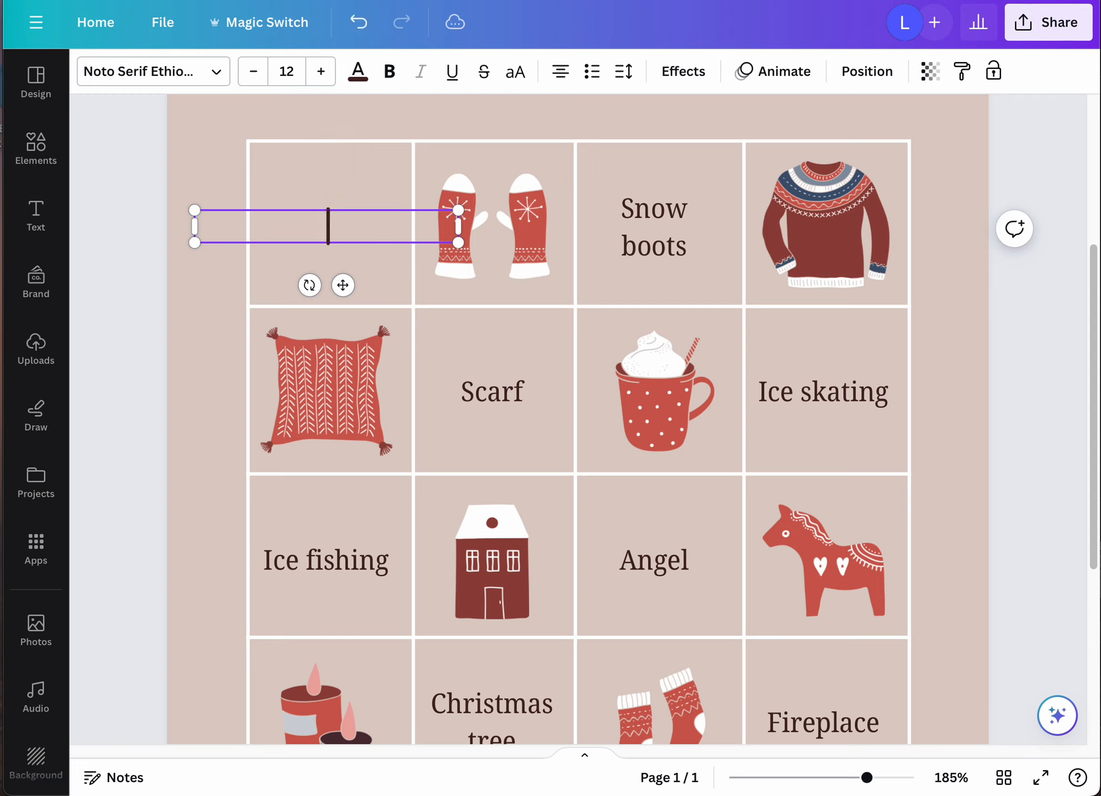
# Step: Enter "Learn how to skate" in the first cell's text box, scaled down to font size 10.3 and broken after "how"
pyautogui.write('Learn')
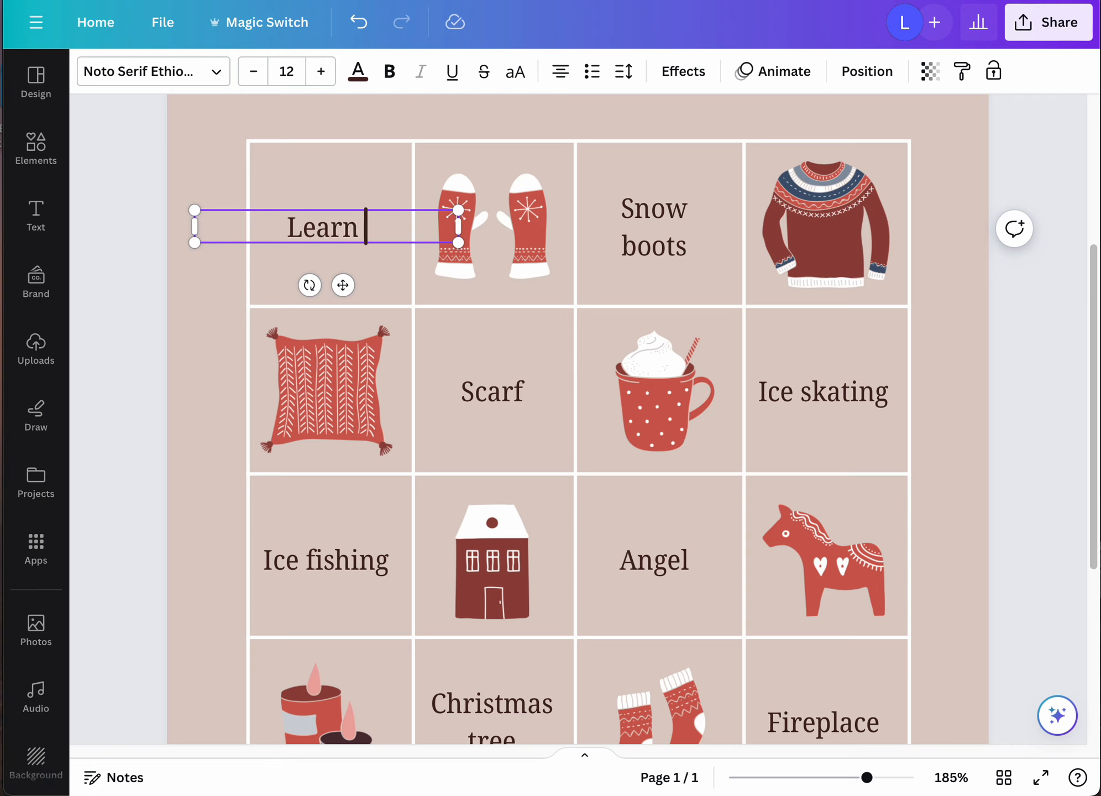
pyautogui.write(' how to skate')
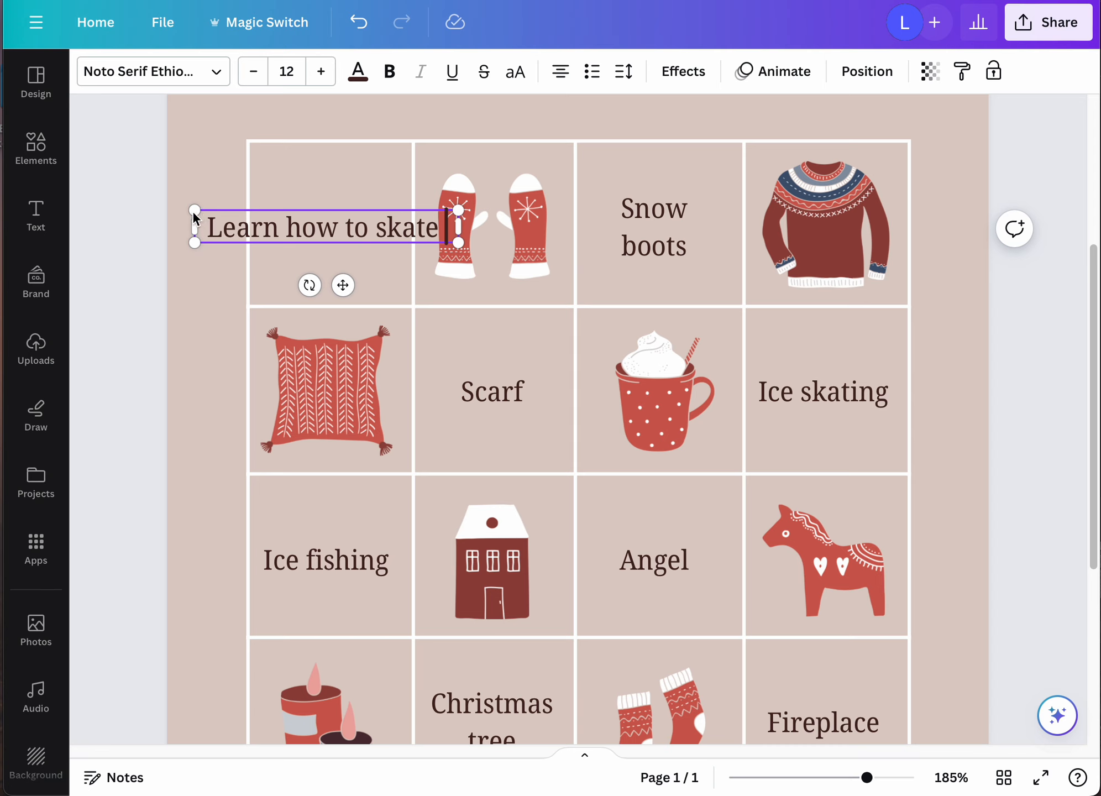
pyautogui.moveTo(193, 210); pyautogui.dragTo(229, 213)
pyautogui.click(363, 229)
pyautogui.press('Return')
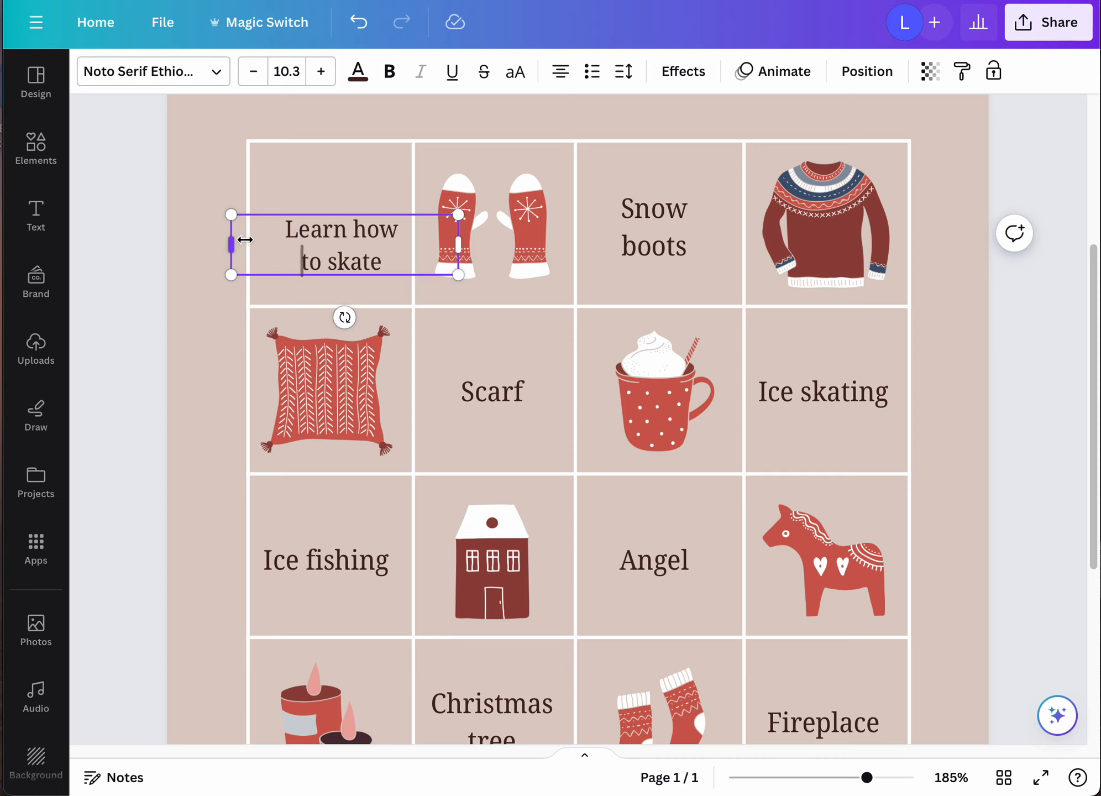
# Step: Narrow the "Learn how to skate" text box to the cell's width and centre it in the first cell
pyautogui.moveTo(236, 244); pyautogui.dragTo(295, 238)
pyautogui.moveTo(393, 261); pyautogui.dragTo(360, 260)
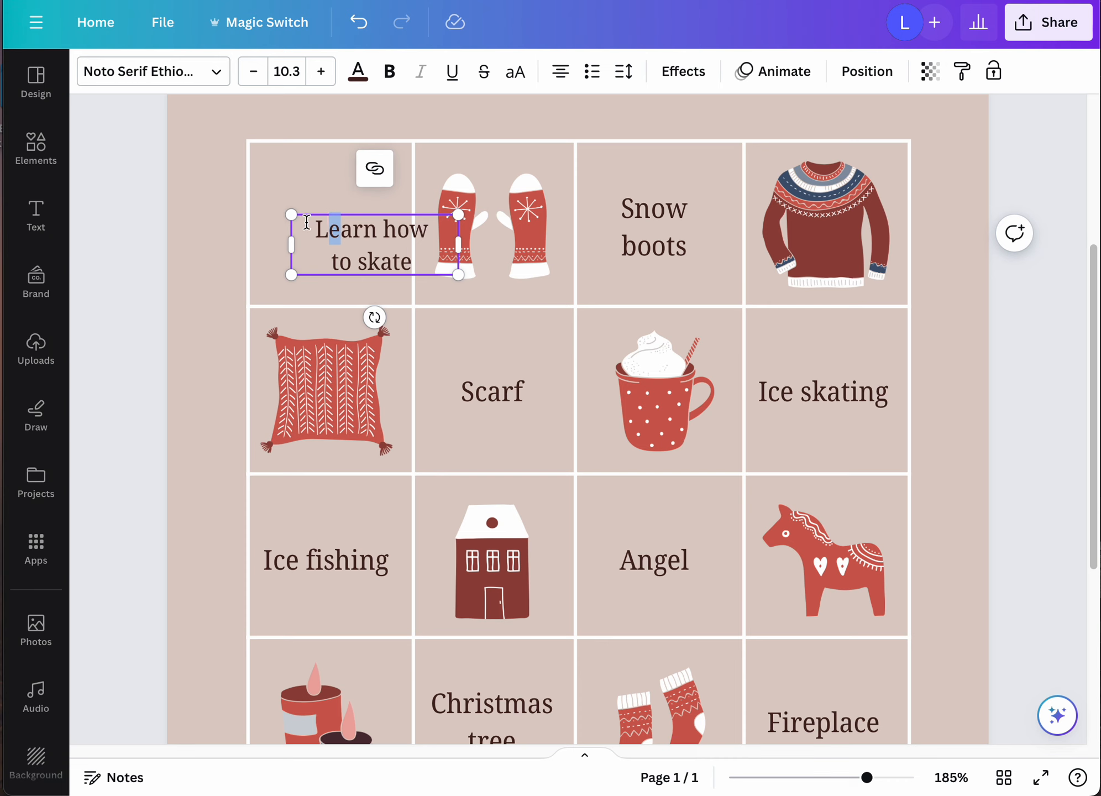
pyautogui.click(216, 256)
pyautogui.moveTo(332, 255); pyautogui.dragTo(289, 228)
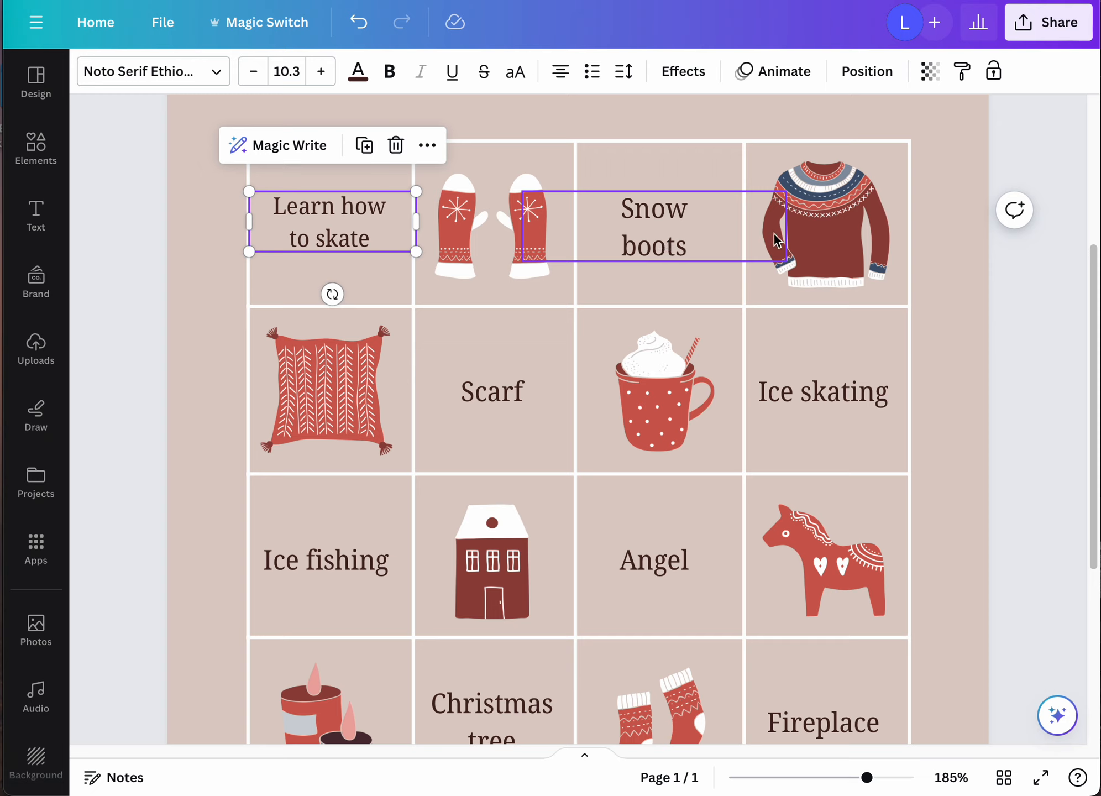
# Step: Narrow the "Snow boots" text box to about the cell's width and move it back inside its cell
pyautogui.click(690, 226)
pyautogui.moveTo(790, 226); pyautogui.dragTo(682, 227)
pyautogui.doubleClick(612, 198)
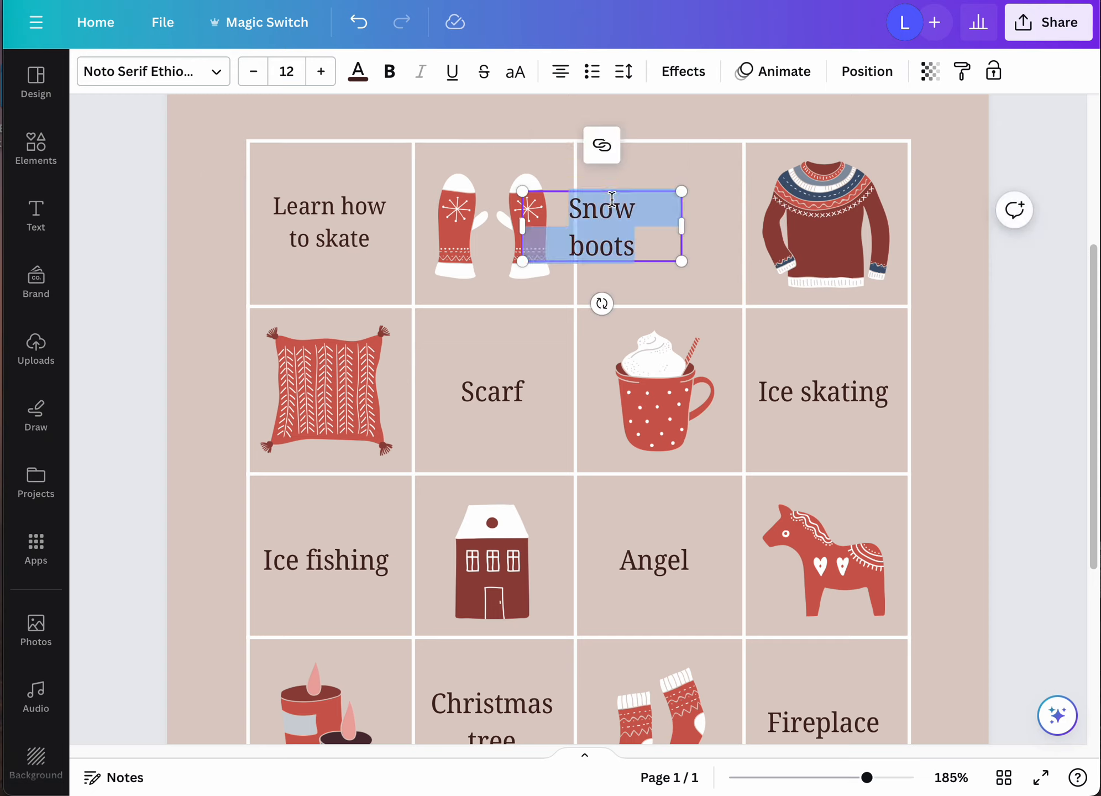
pyautogui.moveTo(613, 246); pyautogui.dragTo(665, 279)
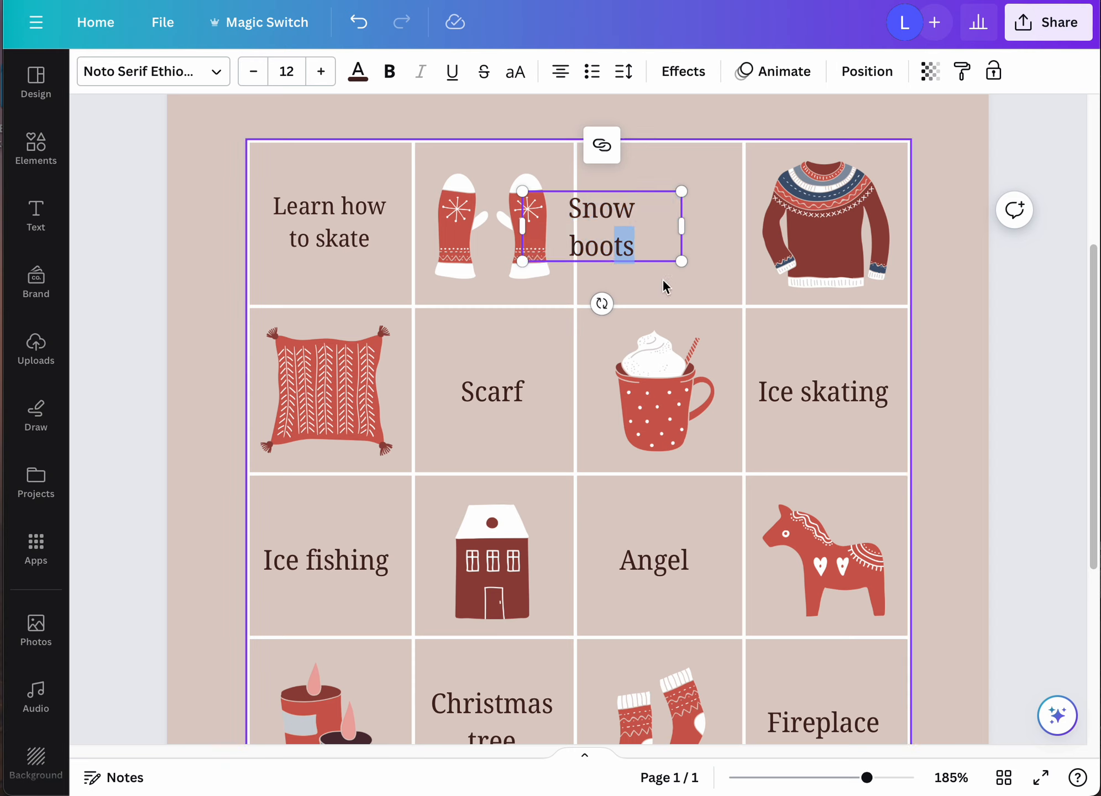
pyautogui.click(631, 222)
pyautogui.click(603, 220)
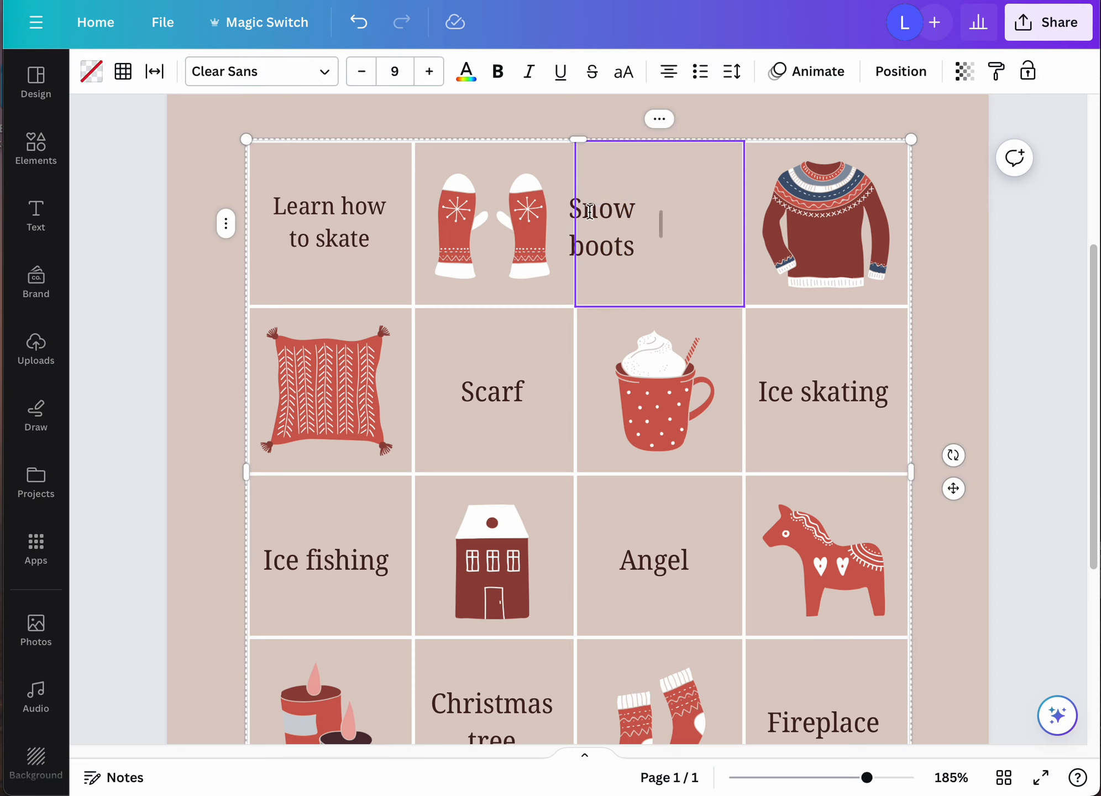
pyautogui.click(1068, 259)
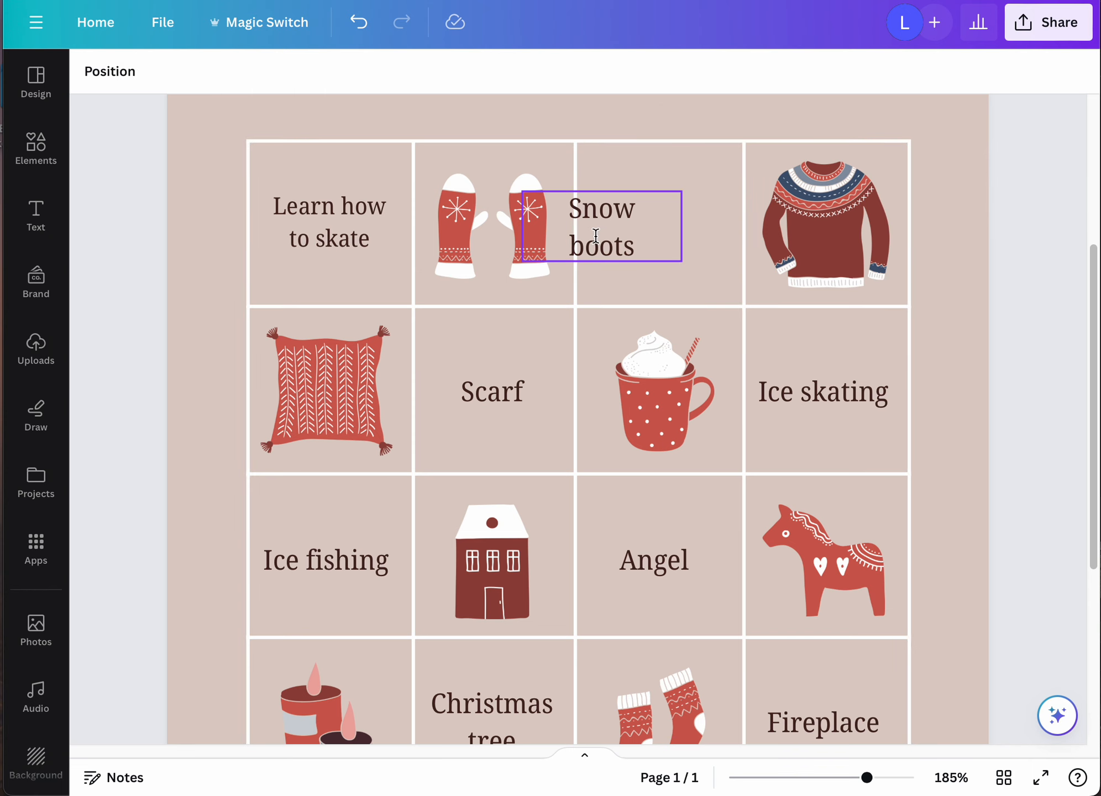
pyautogui.moveTo(595, 237); pyautogui.dragTo(655, 235)
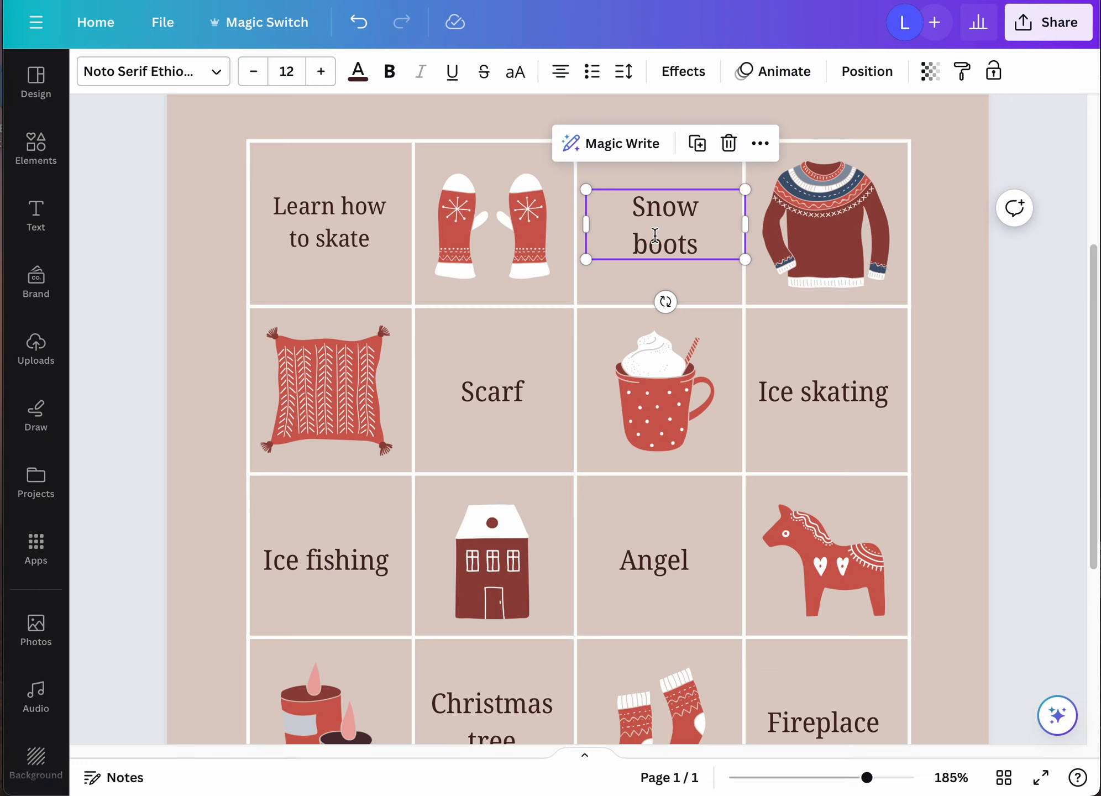
# Step: Replace the "Snow boots" text with "Learn Spanish" and deselect the text box
pyautogui.doubleClick(654, 235)
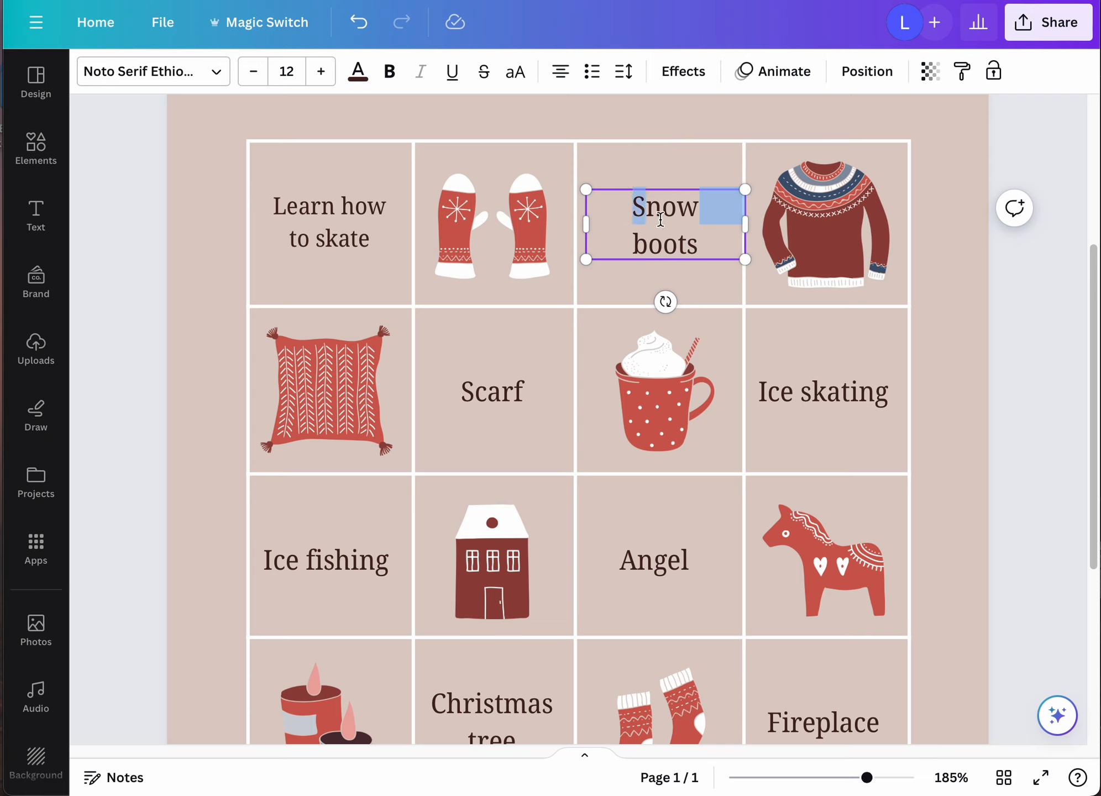
pyautogui.moveTo(631, 207); pyautogui.dragTo(719, 243)
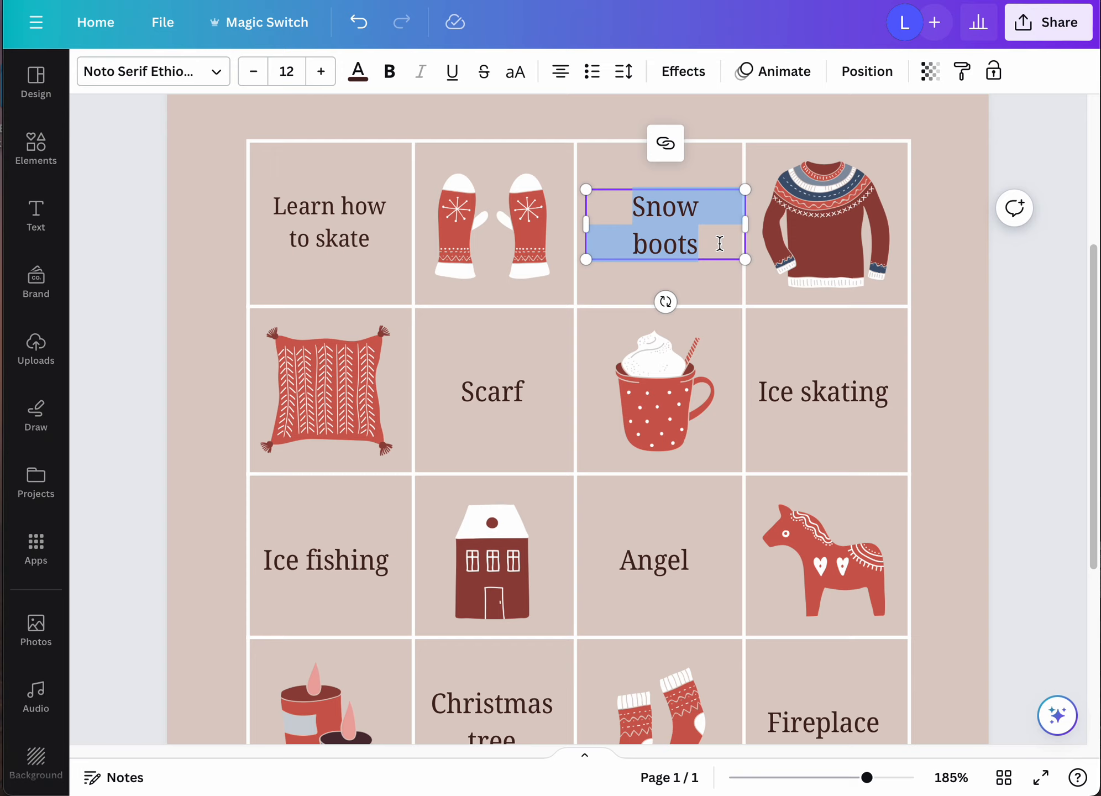
pyautogui.write('Learn S')
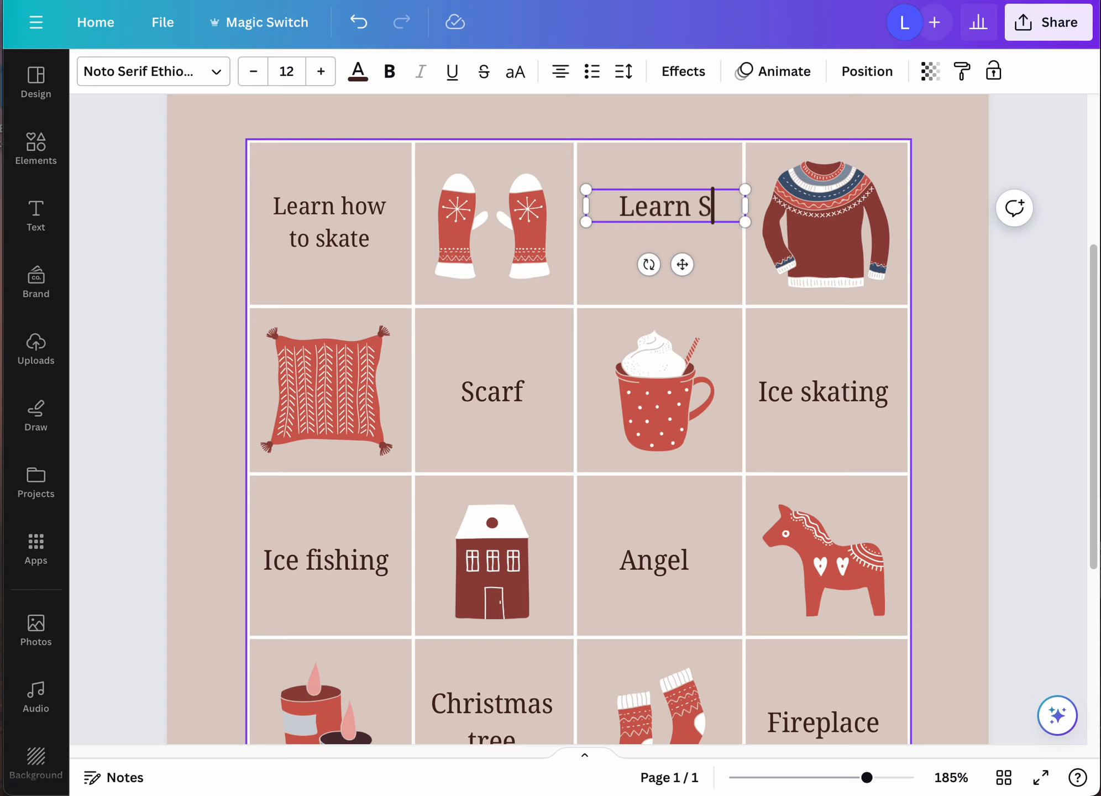
pyautogui.write('pansh')
pyautogui.press('BackSpace')
pyautogui.press('BackSpace')
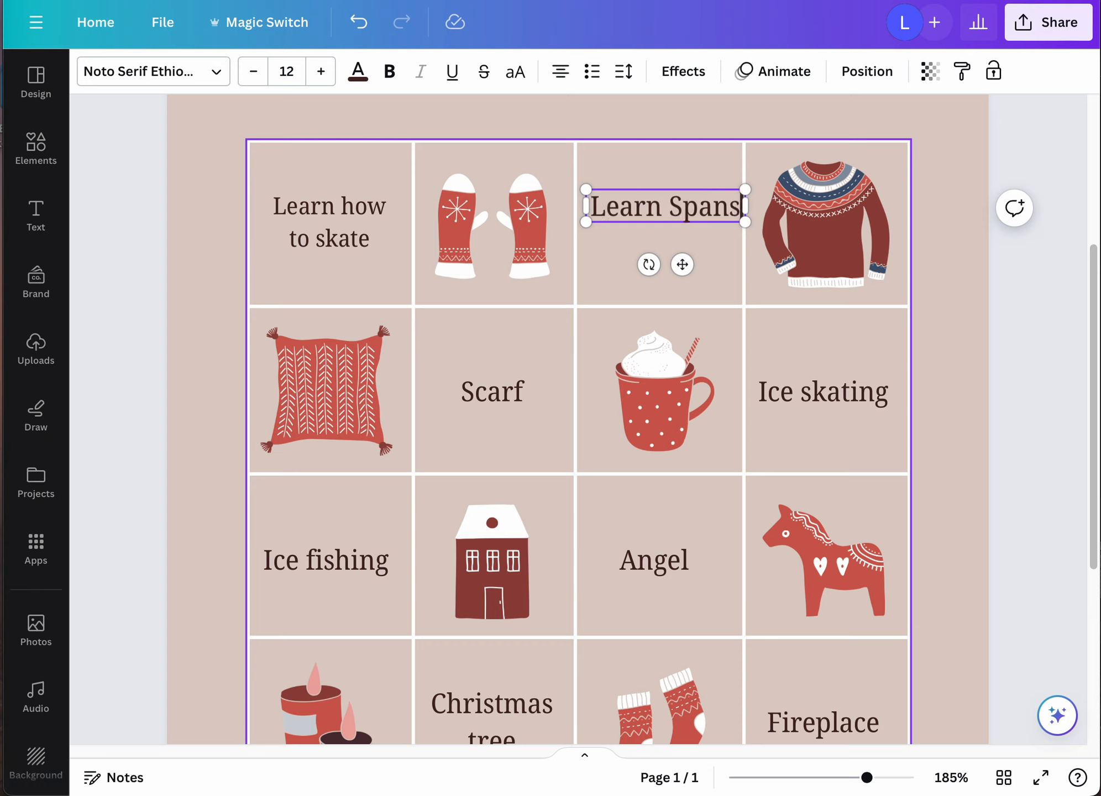
pyautogui.write('ish')
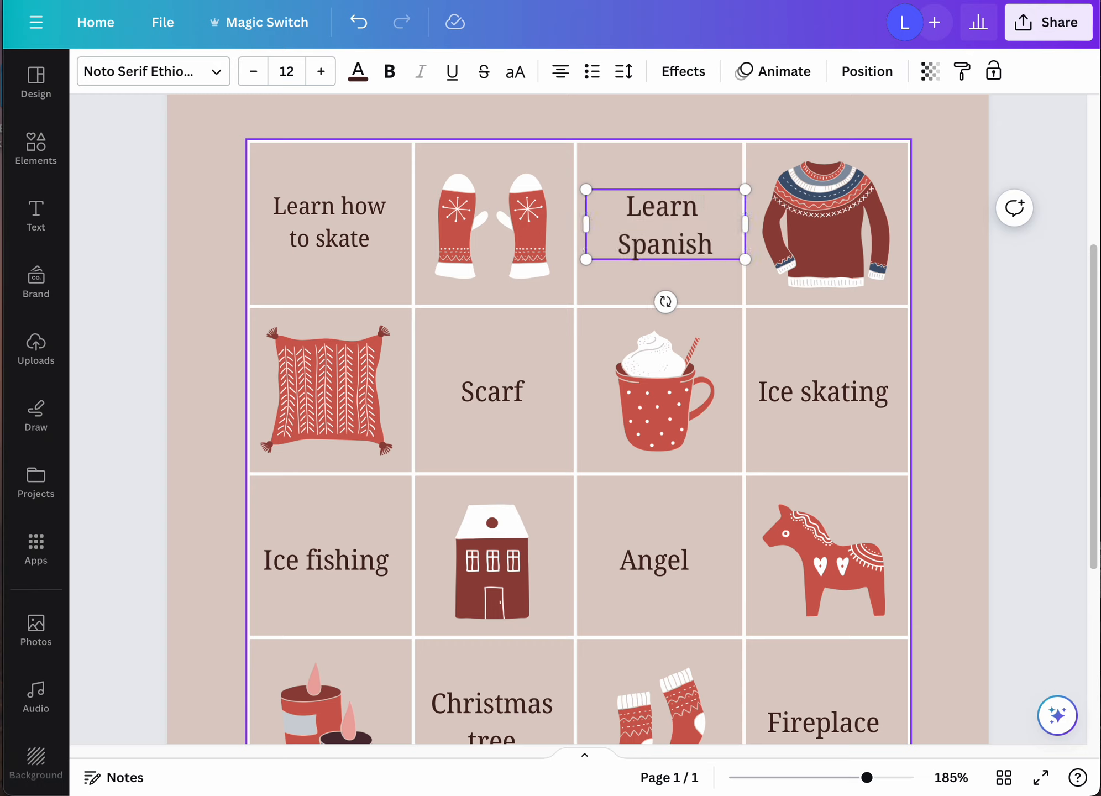
pyautogui.click(996, 330)
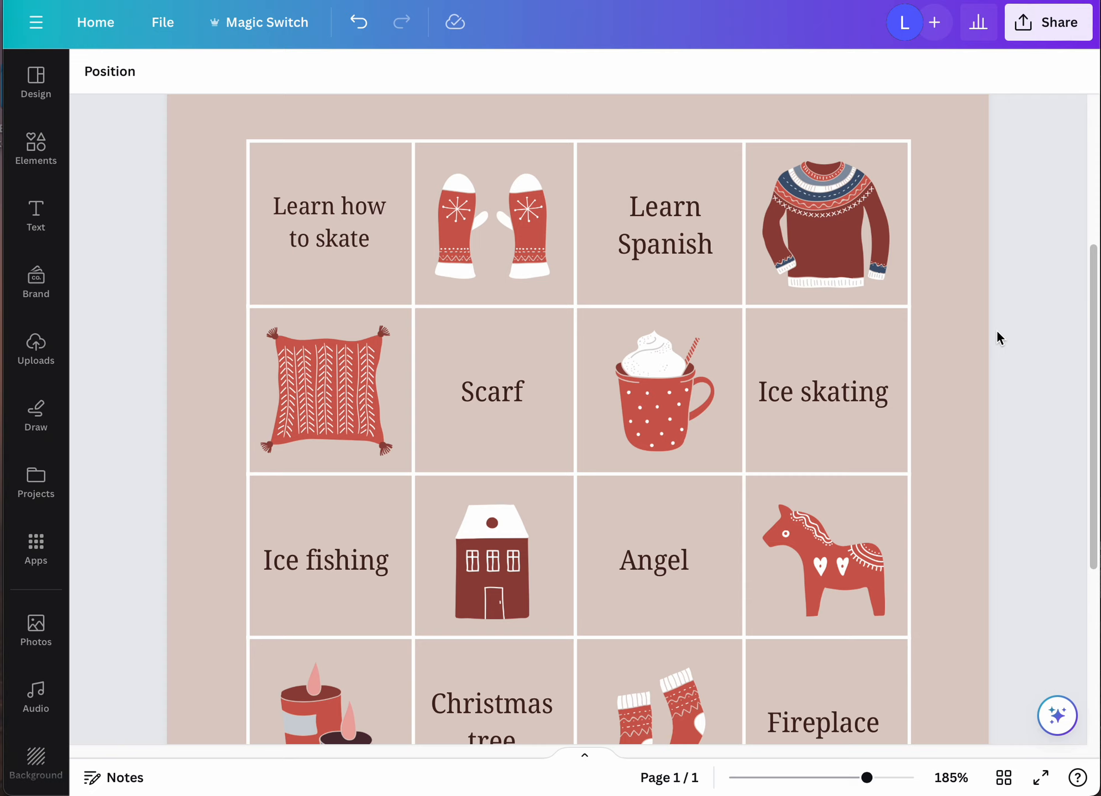
# Step: Narrow the "Scarf" text box to fit its cell and reposition it in the middle of the cell
pyautogui.doubleClick(512, 390)
pyautogui.moveTo(624, 390); pyautogui.dragTo(505, 390)
pyautogui.moveTo(452, 450); pyautogui.dragTo(515, 449)
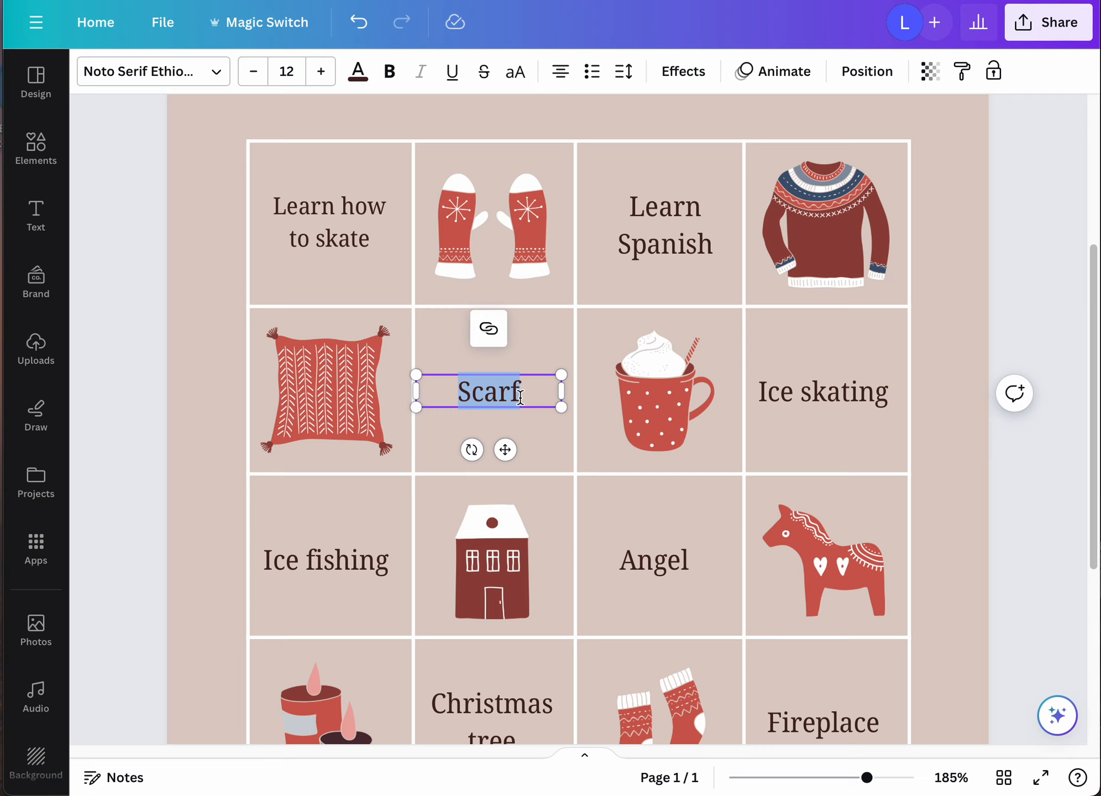
# Step: Replace the "Scarf" text with "Pickleball" and leave text editing
pyautogui.write('Pickel')
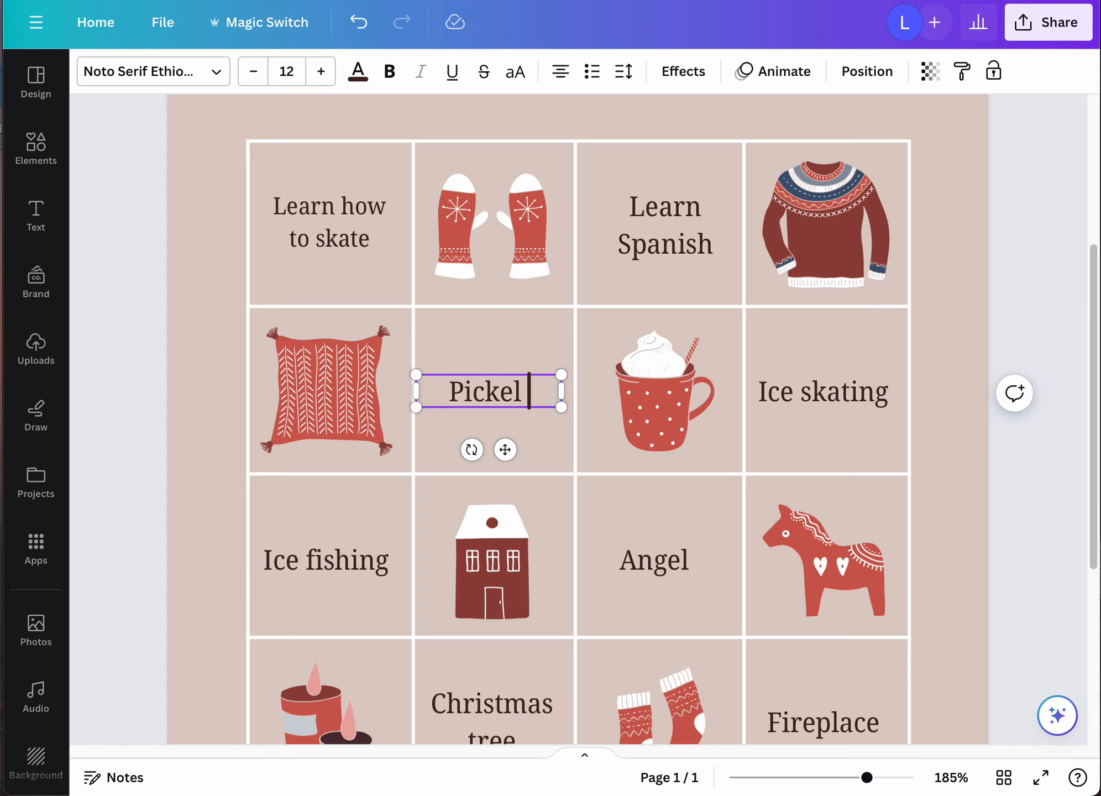
pyautogui.press('BackSpace')
pyautogui.press('BackSpace')
pyautogui.press('BackSpace')
pyautogui.write('leball')
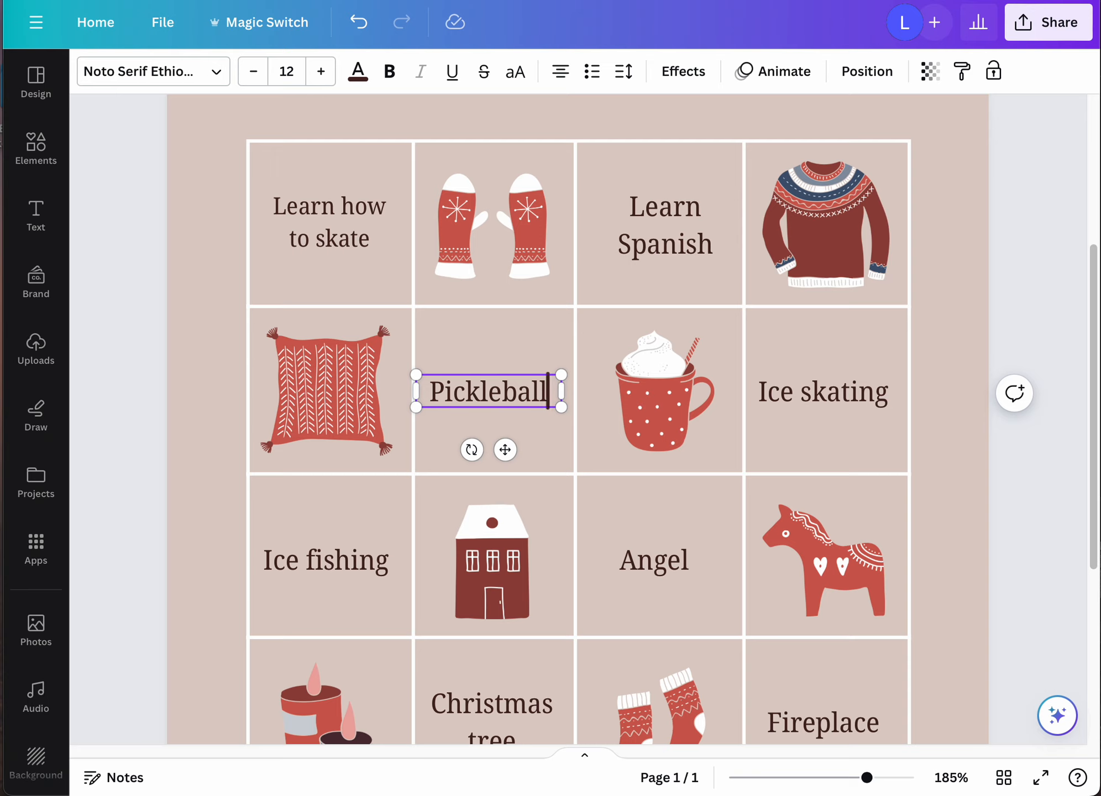
pyautogui.click(194, 388)
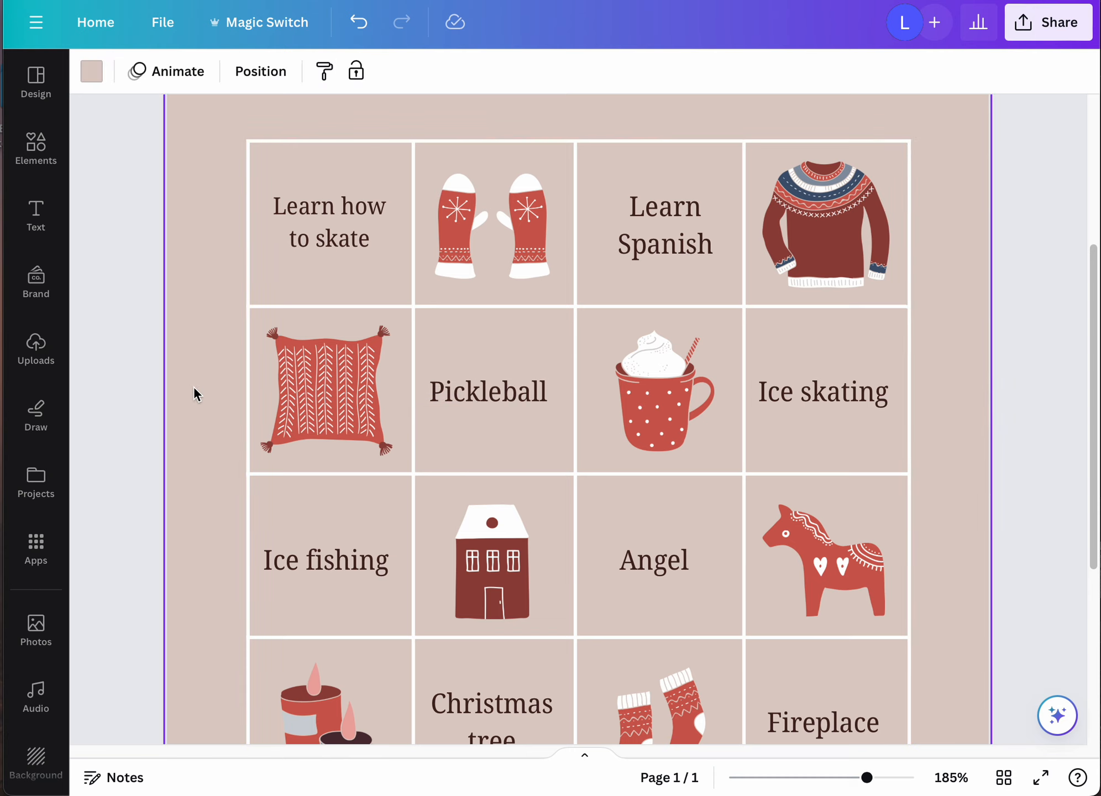
# Step: Narrow the "Ice skating" text box to fit its cell and move it back to the cell's centre
pyautogui.click(867, 385)
pyautogui.moveTo(955, 407); pyautogui.dragTo(840, 412)
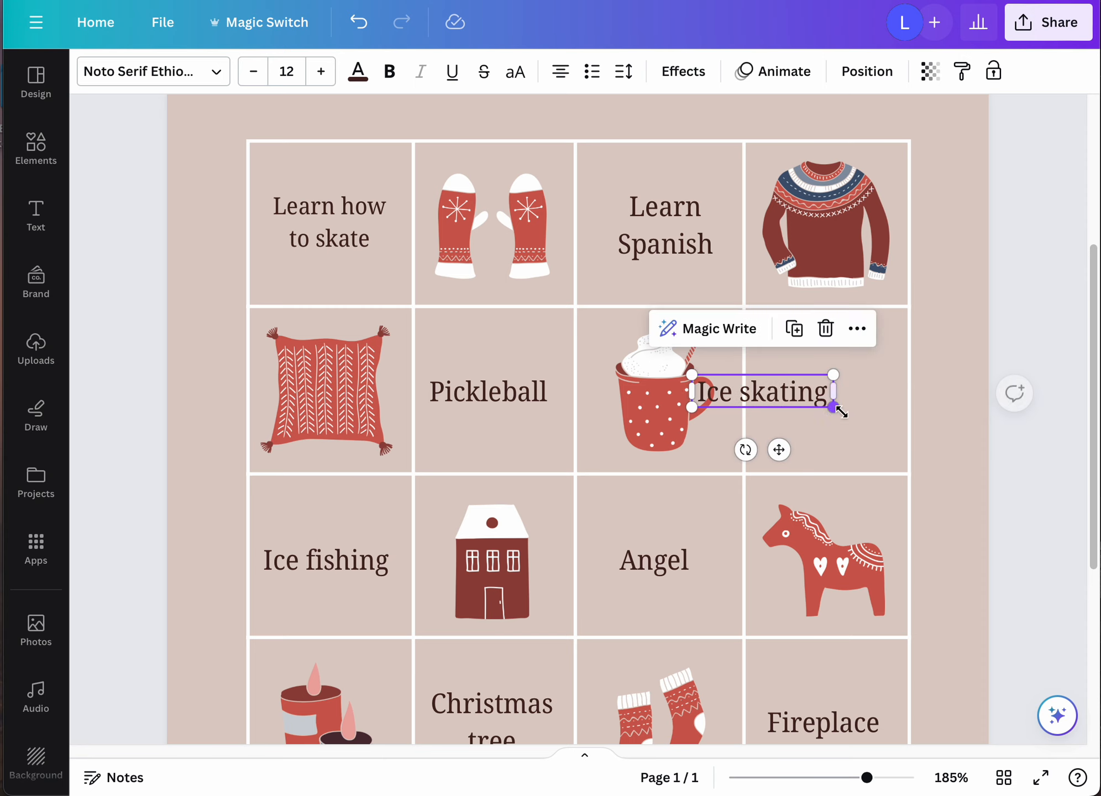
pyautogui.moveTo(778, 450); pyautogui.dragTo(842, 450)
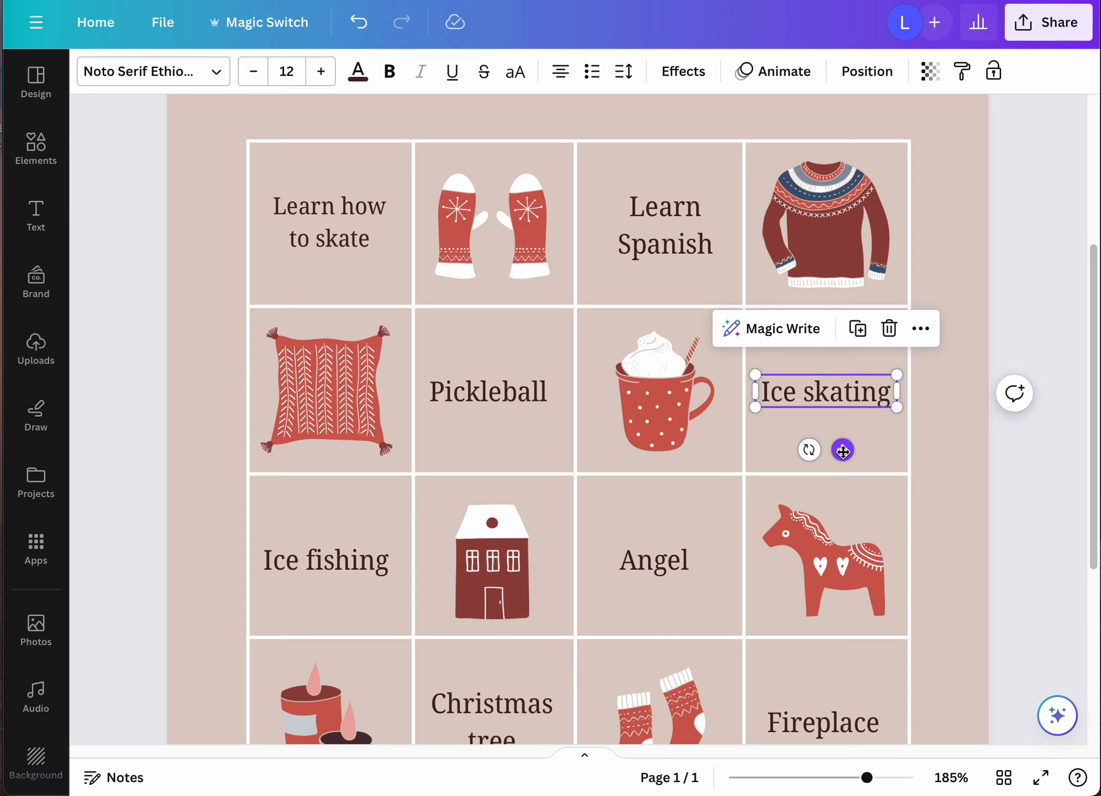
# Step: Replace the "Ice skating" text with "Finish Notion"
pyautogui.doubleClick(807, 387)
pyautogui.write('Fin')
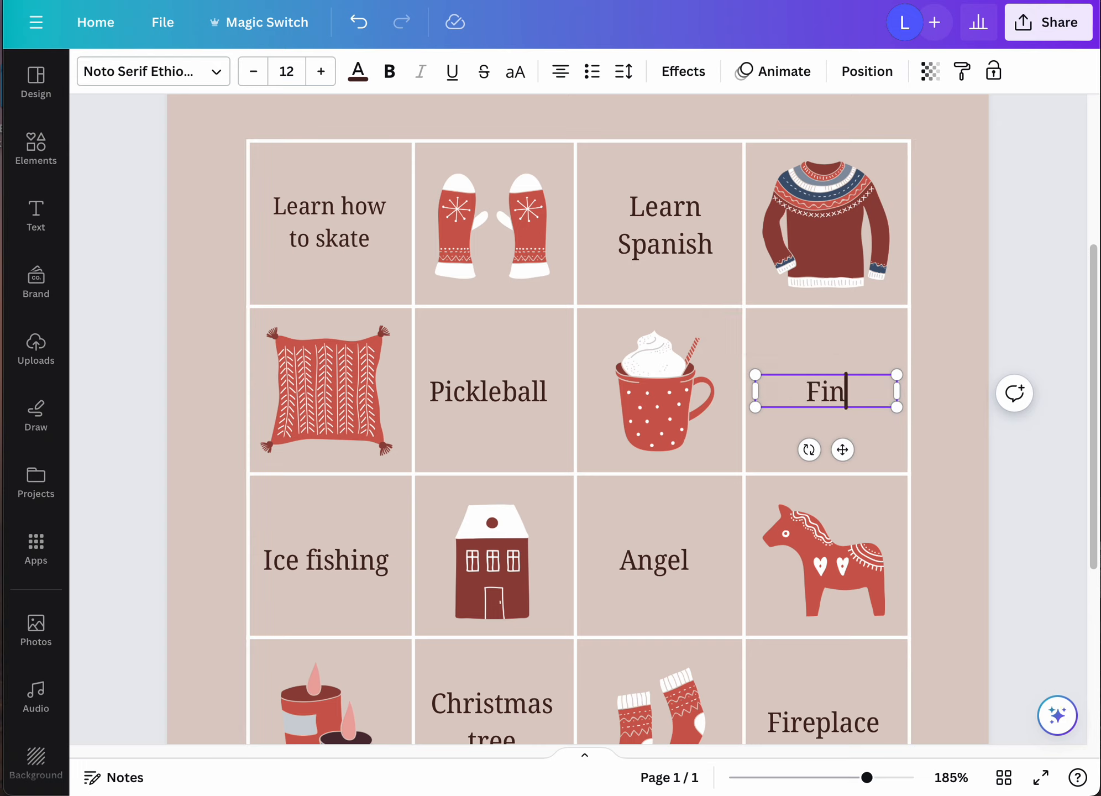
pyautogui.write('sih N')
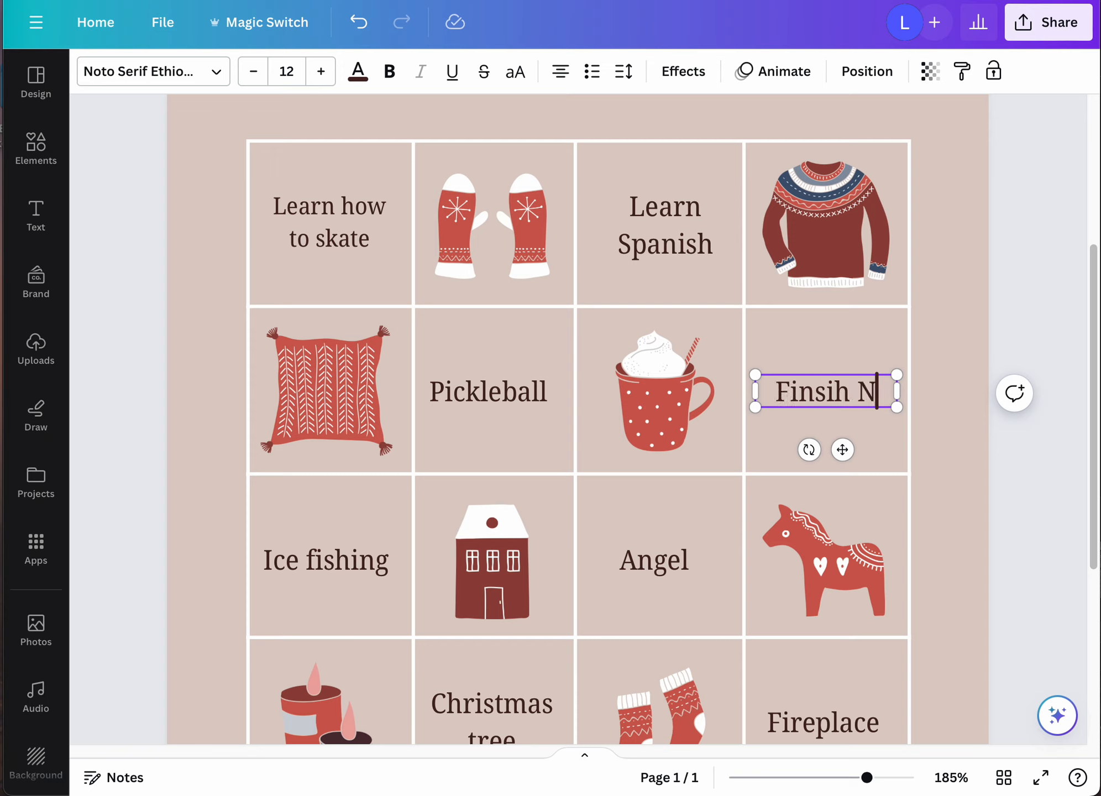
pyautogui.write('otion')
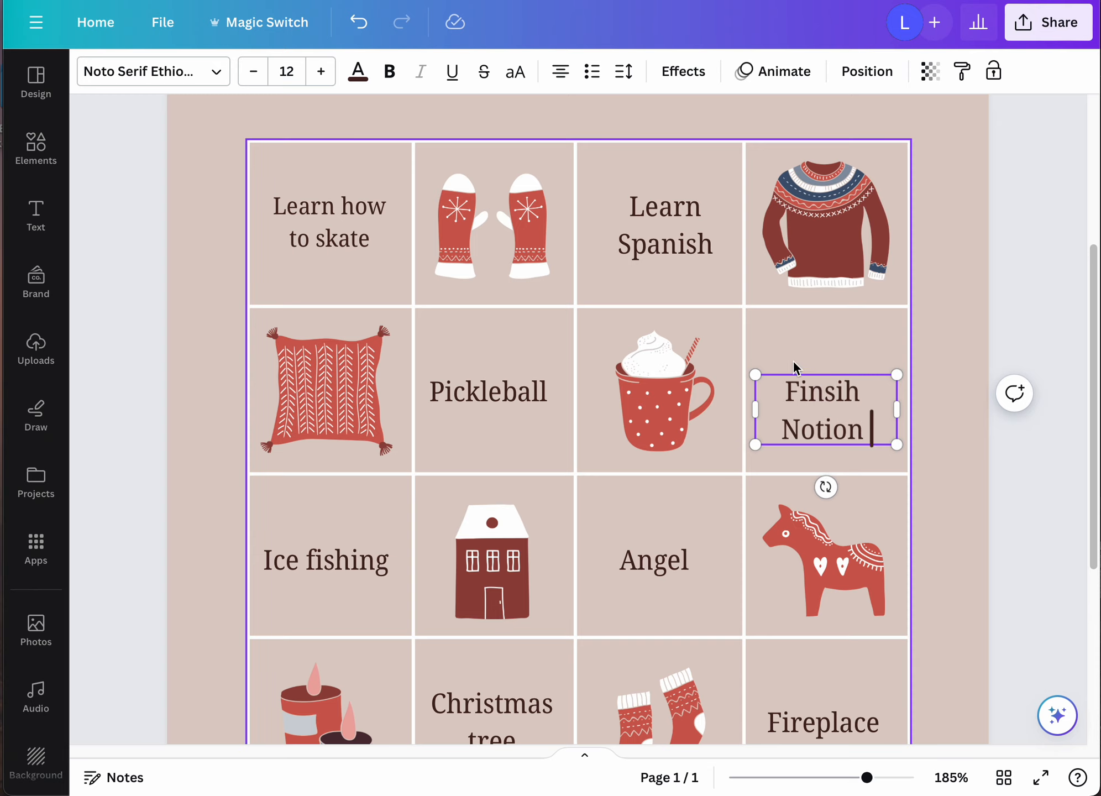
pyautogui.doubleClick(829, 394)
pyautogui.write('Finish')
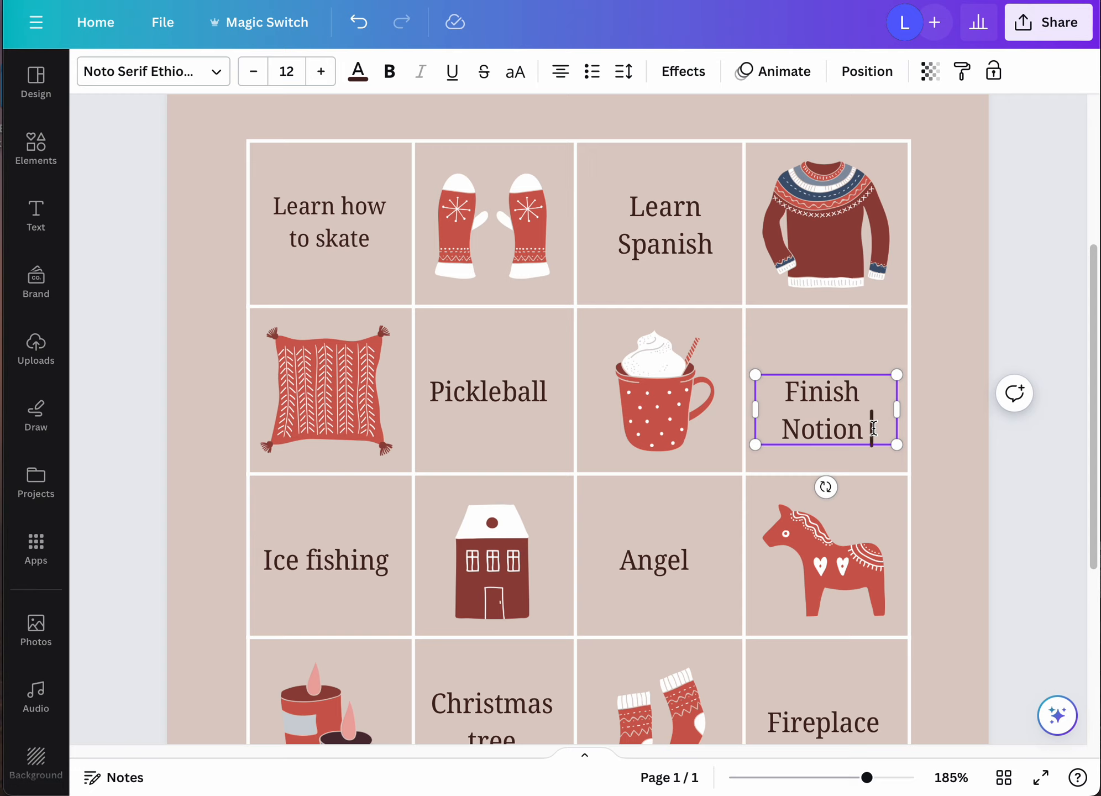
# Step: Reword the "Finish Notion" text to "Use Notion consistently" and widen its text box so "consistently" fits on one line
pyautogui.doubleClick(833, 389)
pyautogui.write('Use')
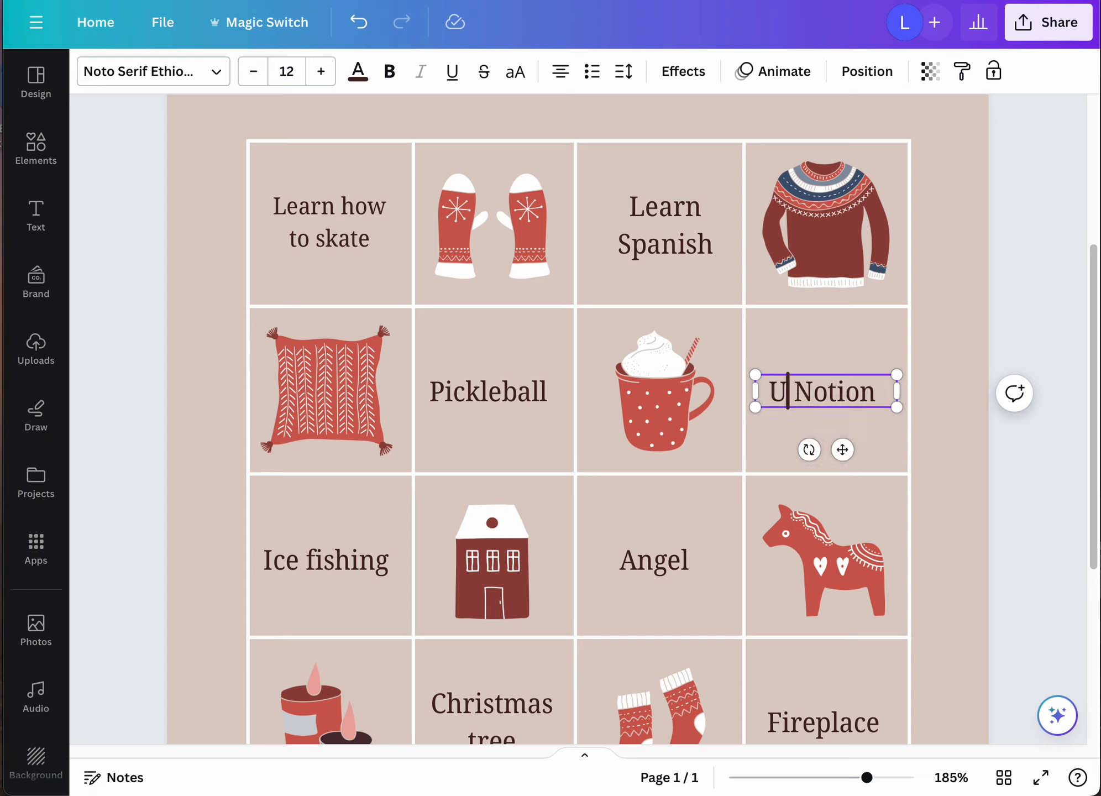
pyautogui.click(863, 432)
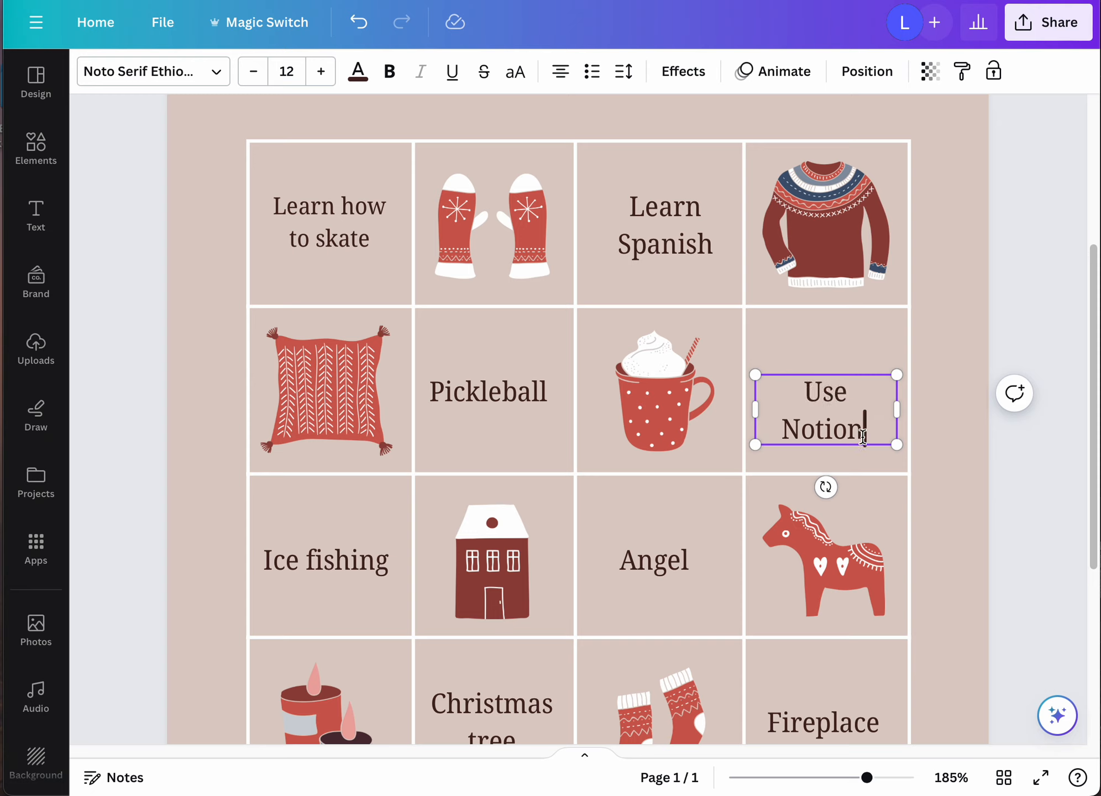
pyautogui.press('Return')
pyautogui.write('cons')
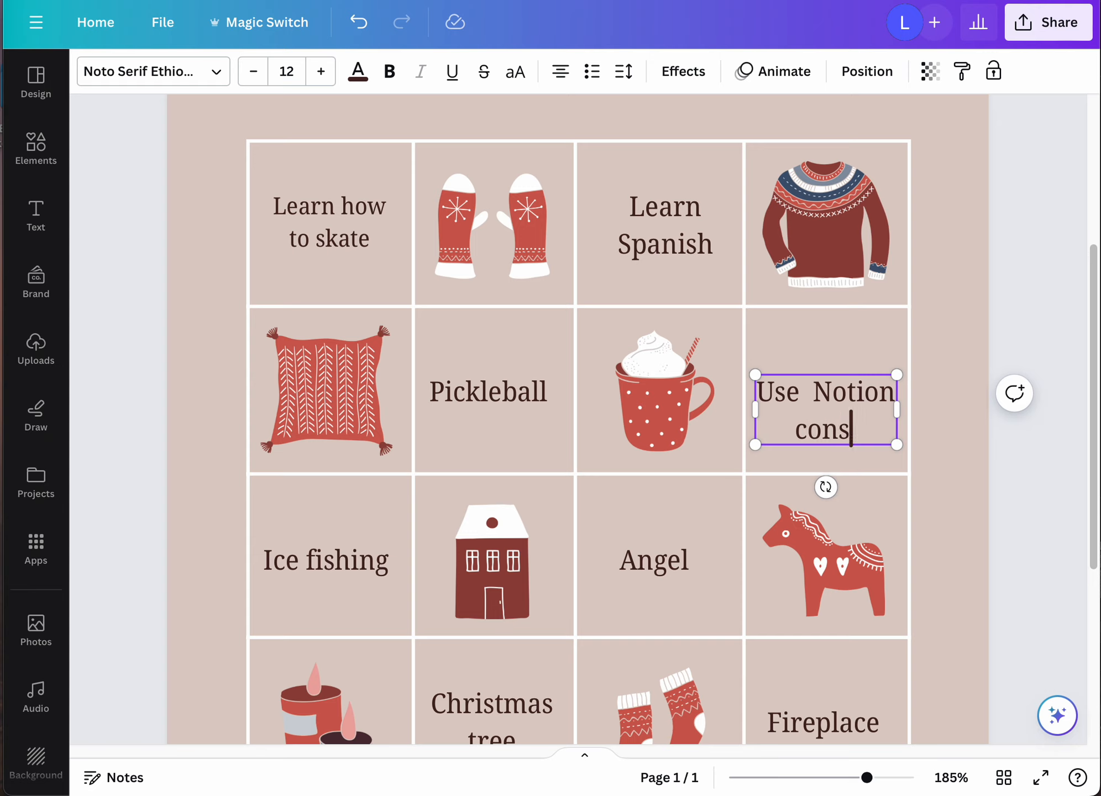
pyautogui.write('ist')
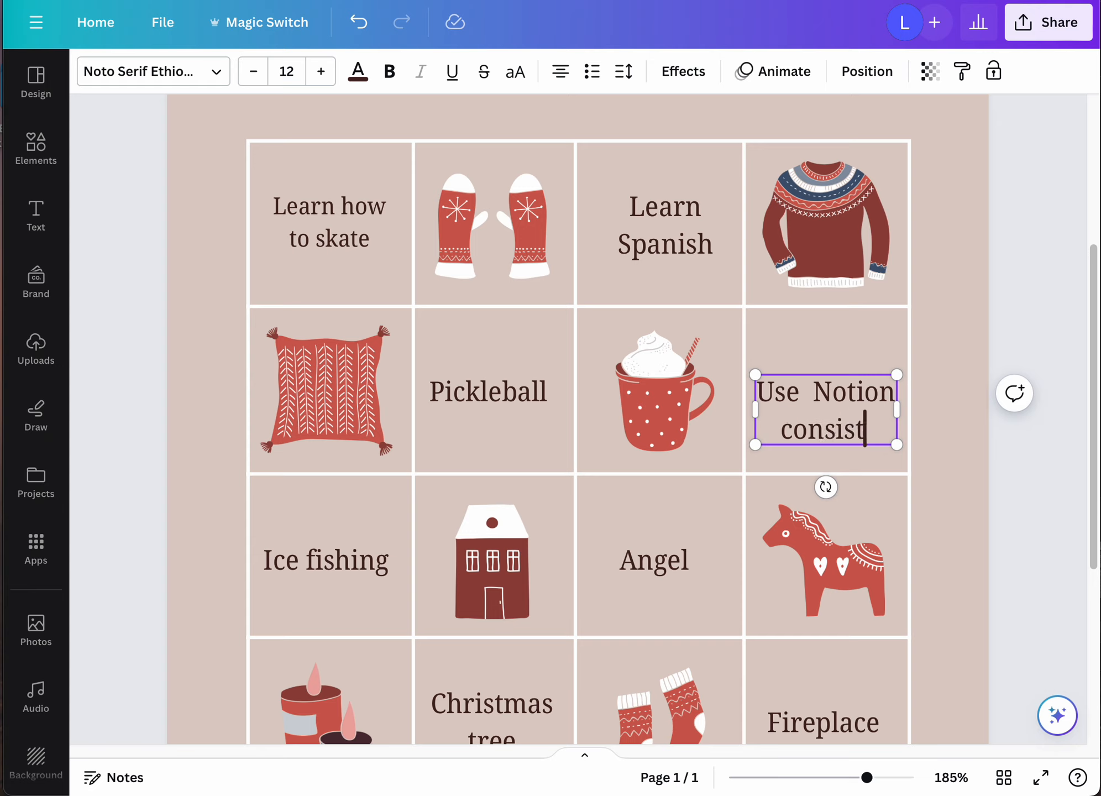
pyautogui.write('ently')
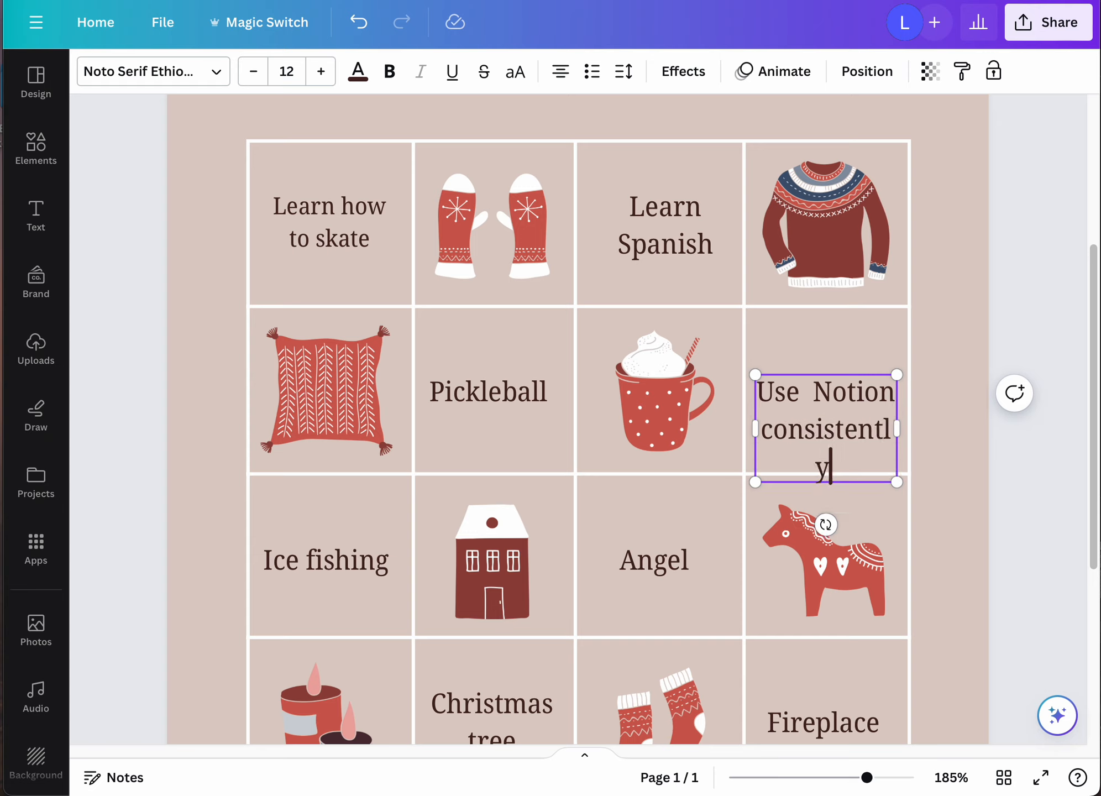
pyautogui.moveTo(897, 426); pyautogui.dragTo(912, 423)
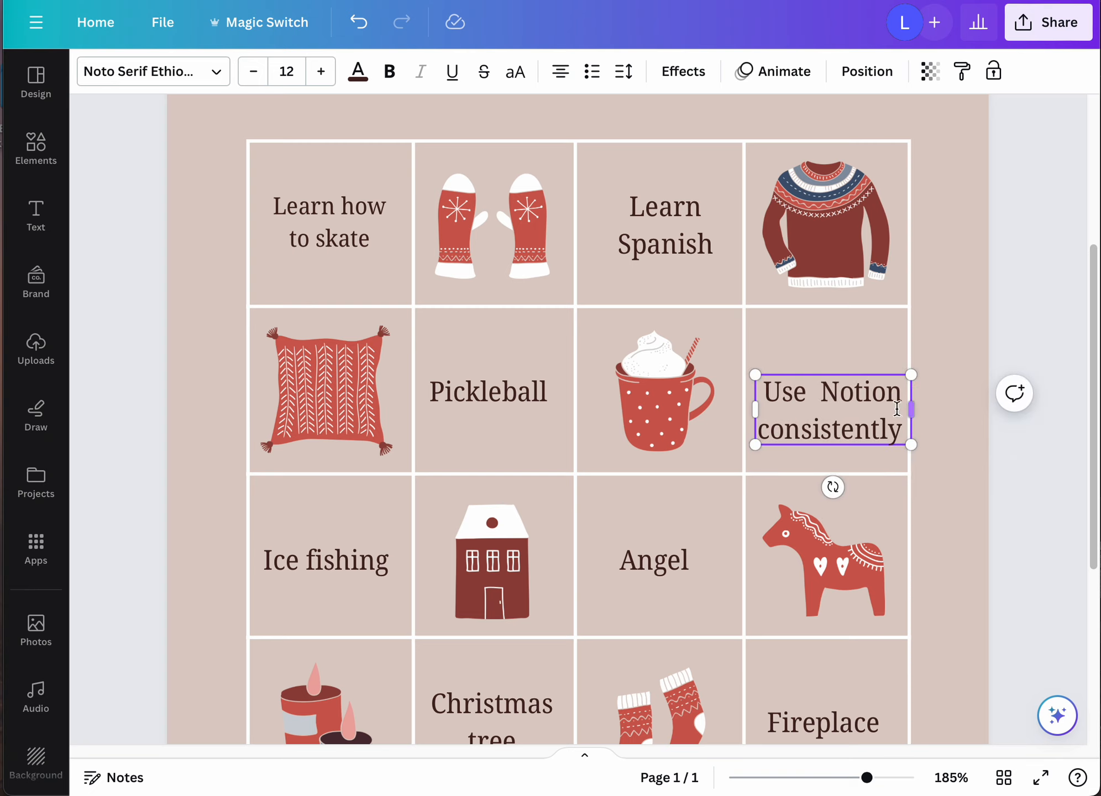
# Step: Move the "Use Notion consistently" text slightly up and left to centre it in its cell
pyautogui.click(952, 439)
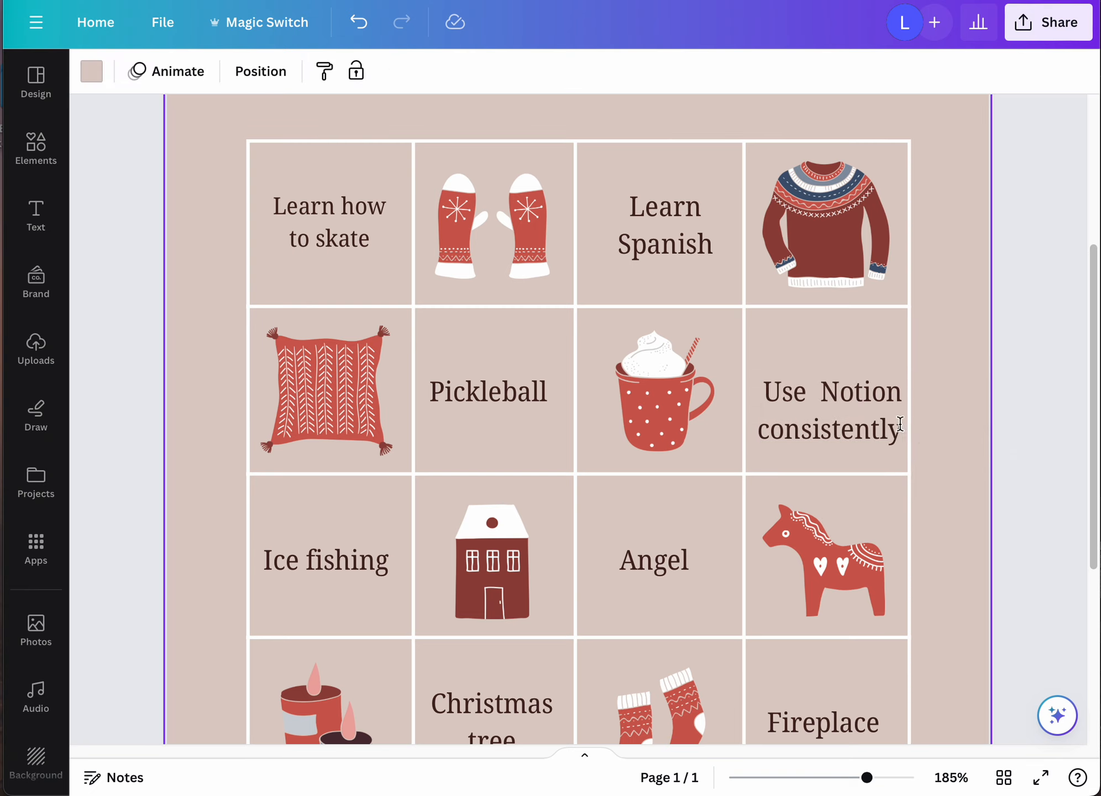
pyautogui.click(872, 403)
pyautogui.moveTo(873, 403)
pyautogui.mouseDown()
pyautogui.moveTo(858, 394)
pyautogui.moveTo(866, 389)
pyautogui.mouseUp()
pyautogui.click(938, 448)
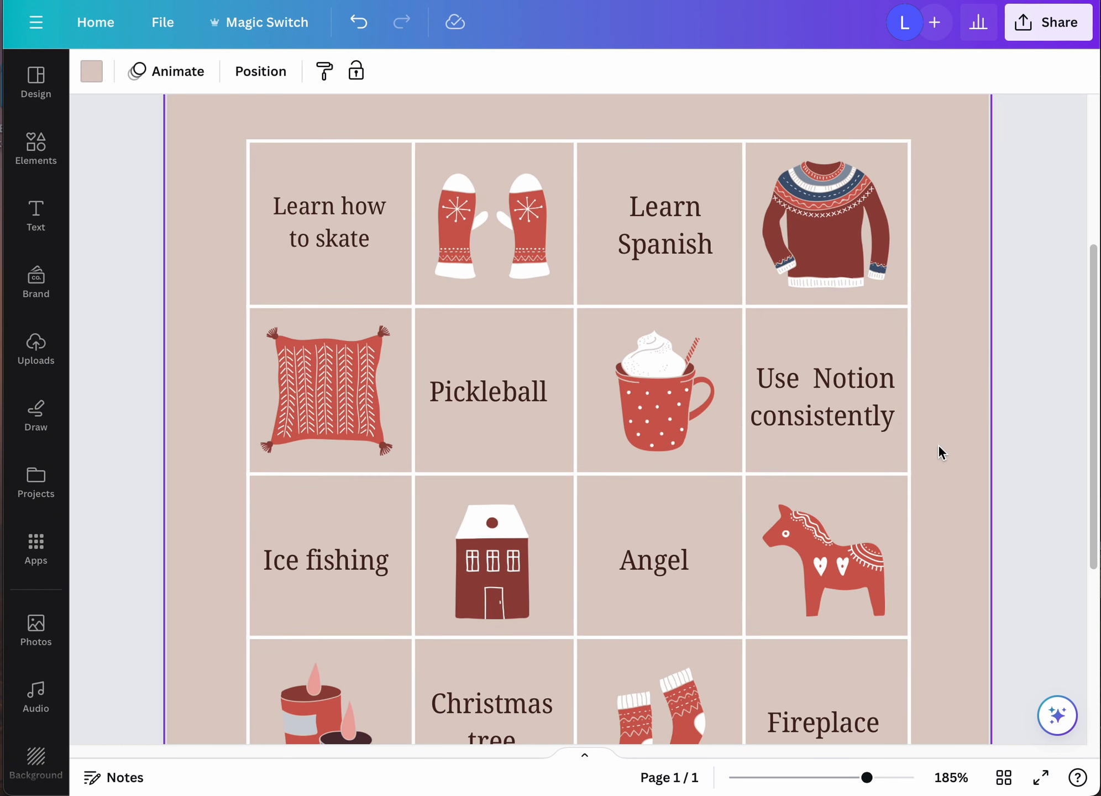
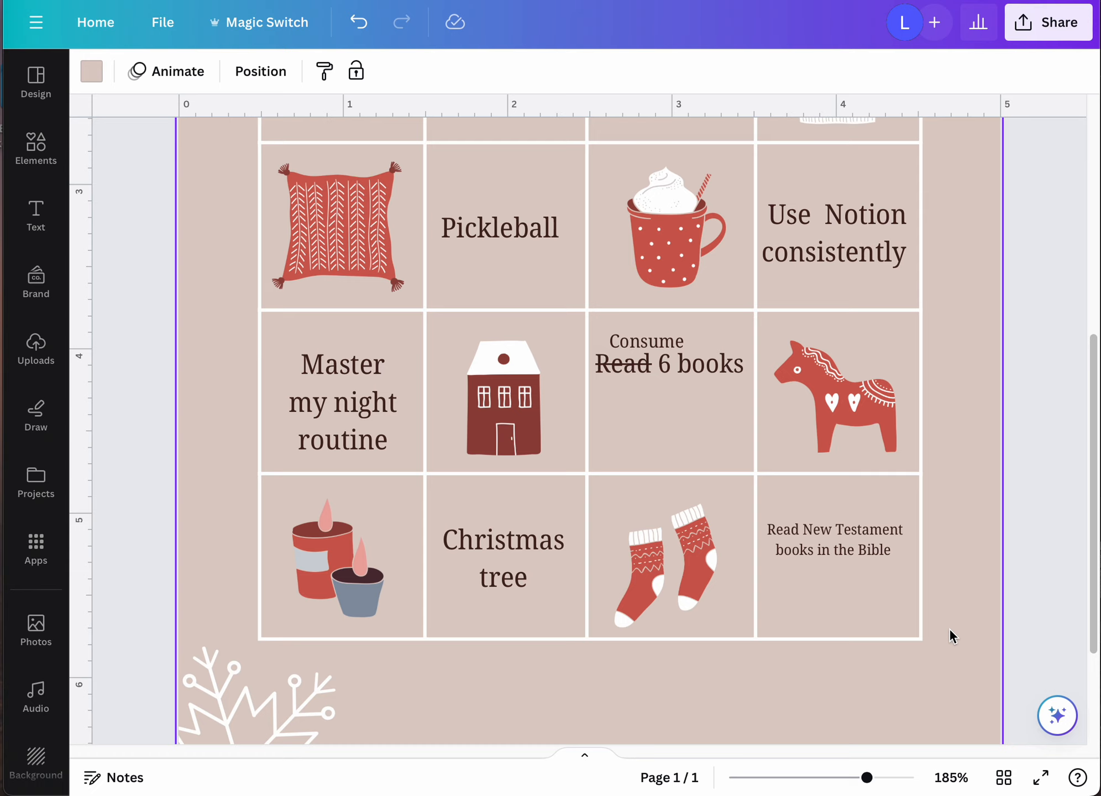
# Step: Nudge the "Read New Testament books in the Bible" text toward its cell's centre and duplicate it
pyautogui.moveTo(850, 554); pyautogui.dragTo(858, 560)
pyautogui.click(957, 578)
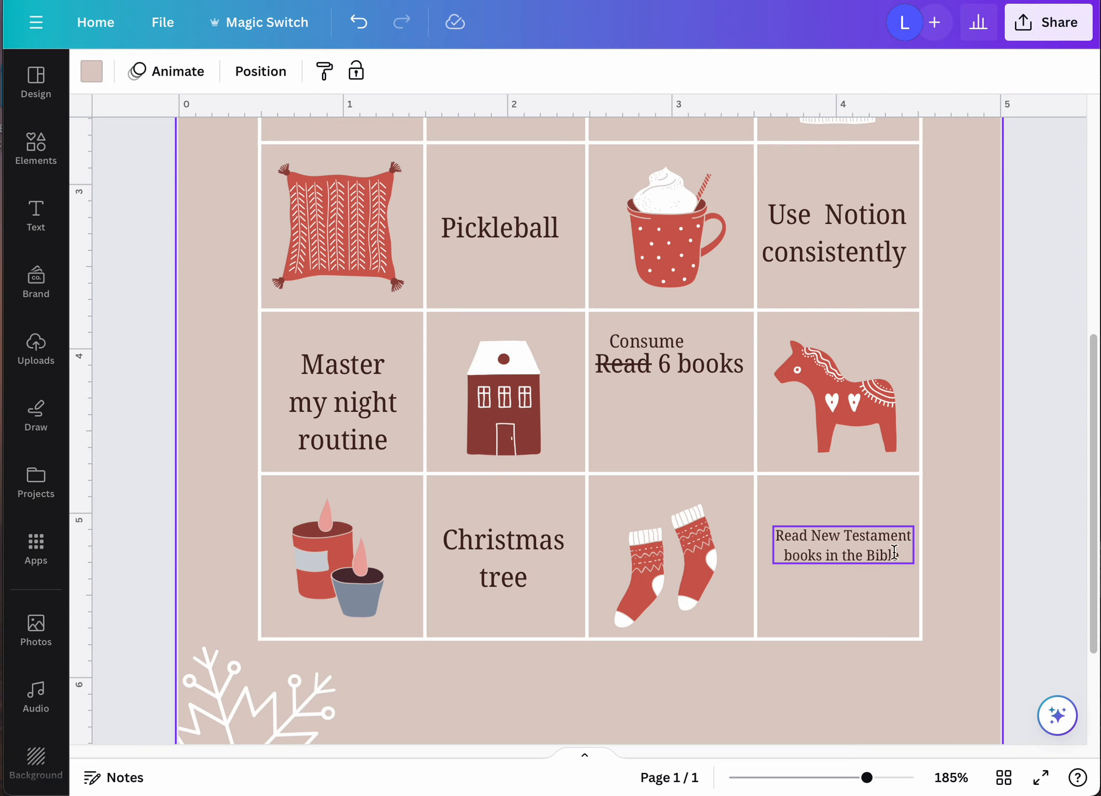
pyautogui.click(876, 550)
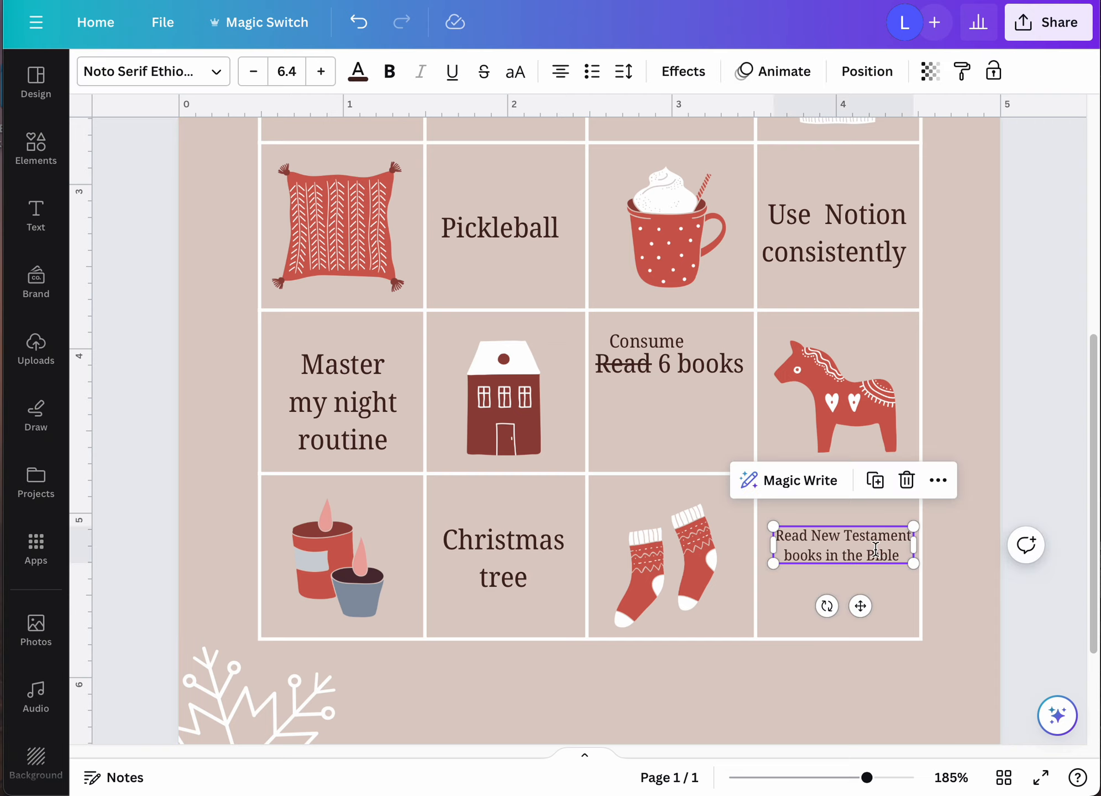
pyautogui.click(874, 480)
pyautogui.moveTo(871, 571); pyautogui.dragTo(870, 596)
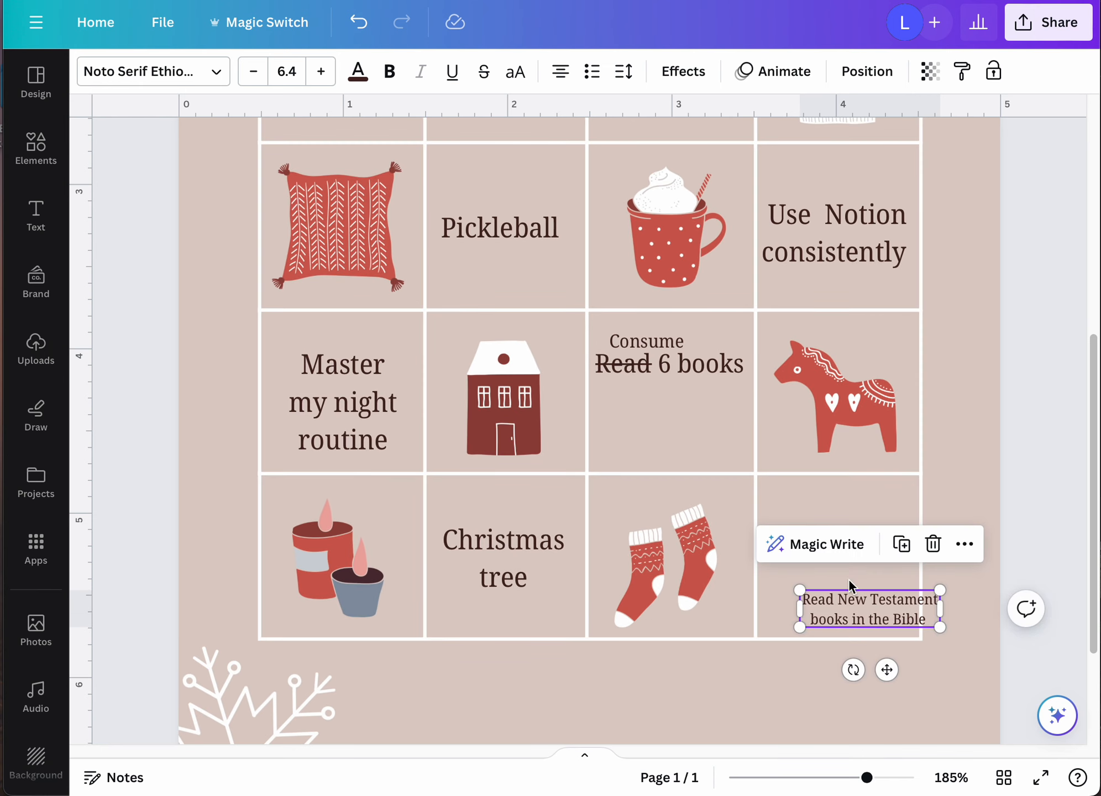
pyautogui.click(829, 566)
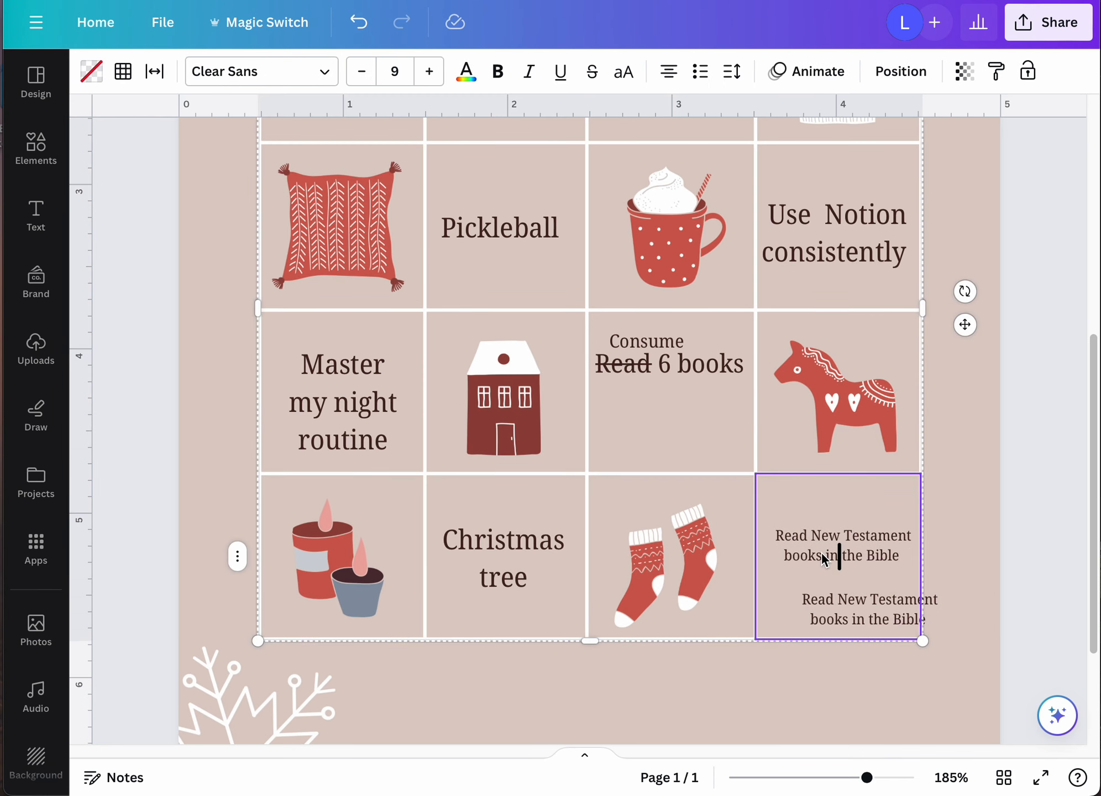
pyautogui.click(961, 562)
# Step: Shorten the upper copy to "Read New Testament" and scale its text box up to font size 7 near the cell's top
pyautogui.click(870, 553)
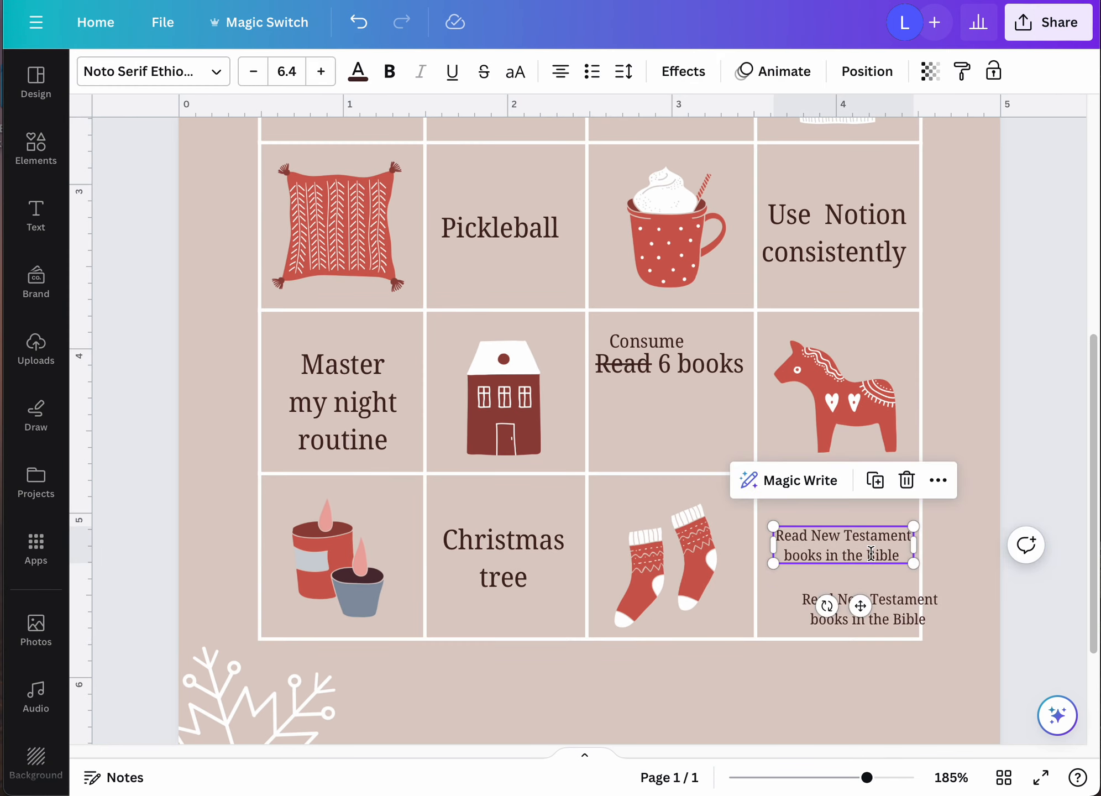
pyautogui.click(871, 552)
pyautogui.doubleClick(801, 558)
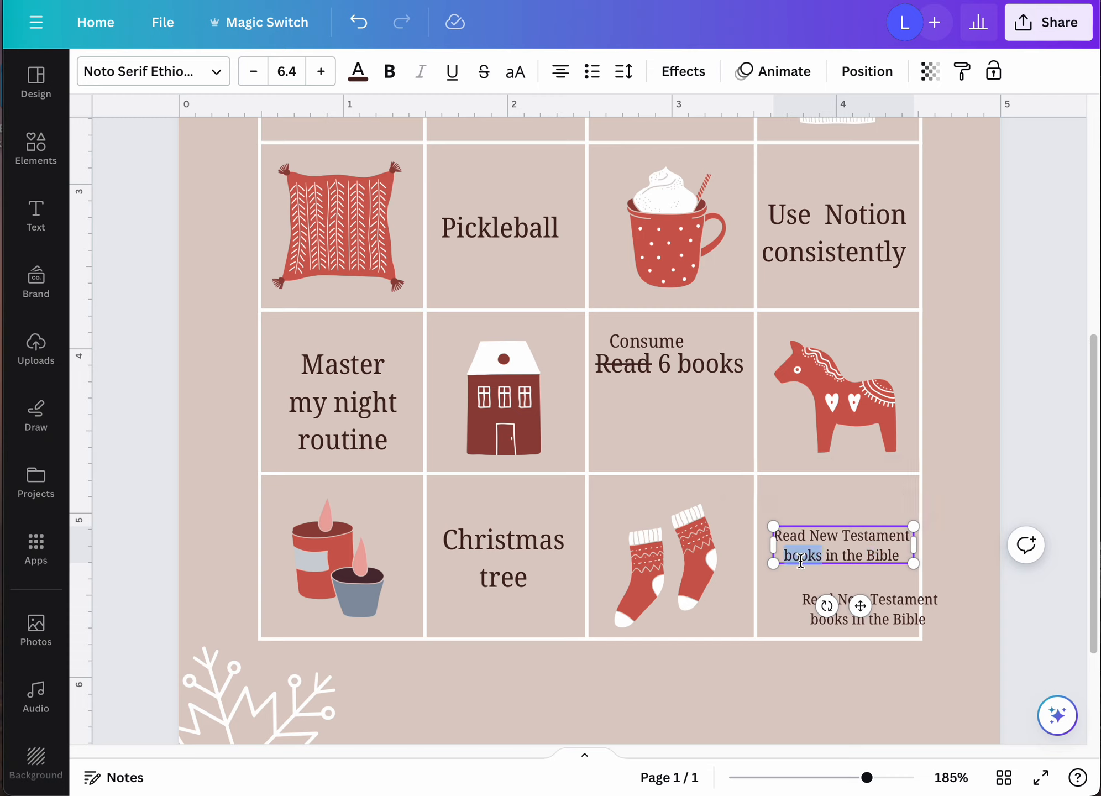
pyautogui.tripleClick(801, 559)
pyautogui.click(802, 558)
pyautogui.moveTo(901, 555); pyautogui.dragTo(781, 554)
pyautogui.press('BackSpace')
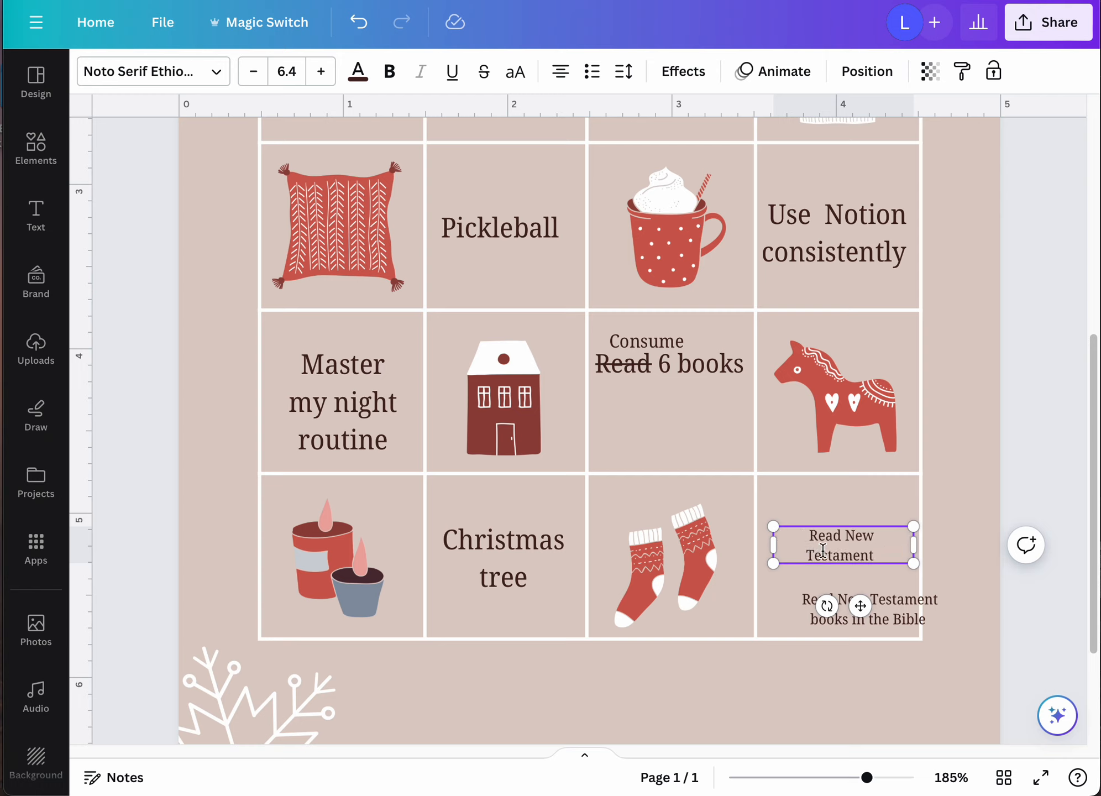
pyautogui.moveTo(914, 528)
pyautogui.mouseDown()
pyautogui.moveTo(918, 514)
pyautogui.moveTo(924, 520)
pyautogui.mouseUp()
# Step: Move the duplicate into the cell below "Read New Testament" and cut its wording to "books in the Bible"
pyautogui.moveTo(865, 604); pyautogui.dragTo(851, 577)
pyautogui.doubleClick(861, 564)
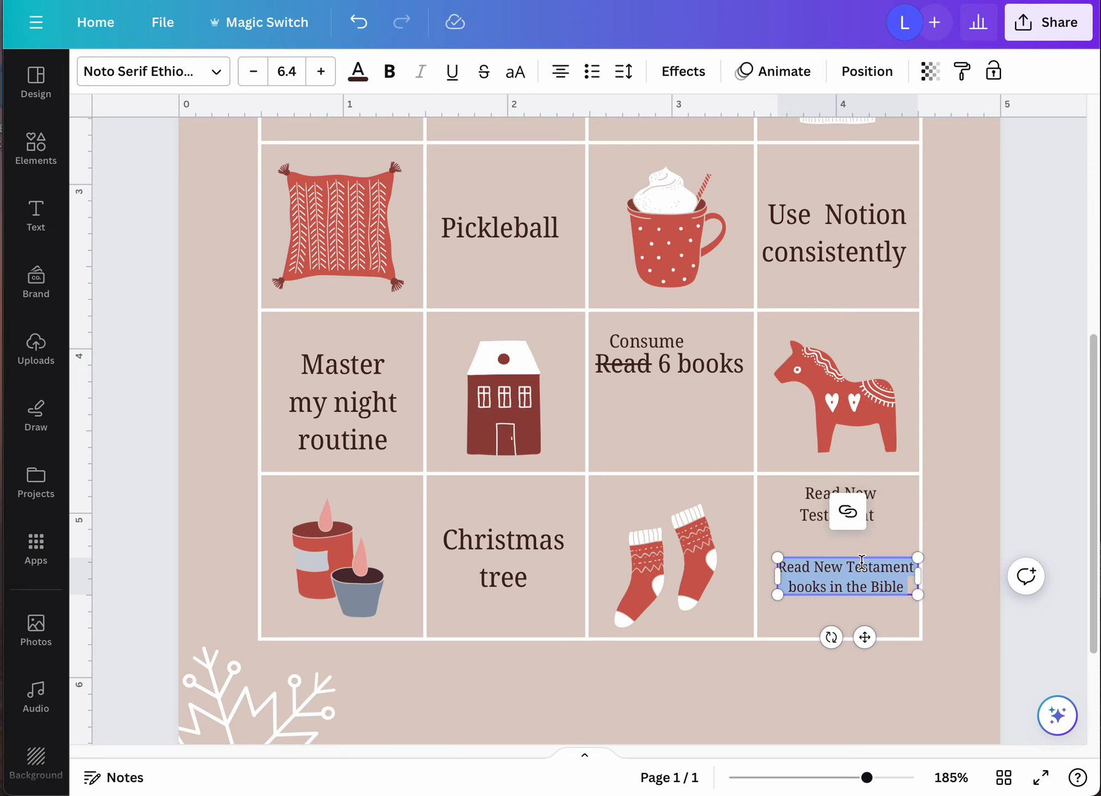
pyautogui.click(896, 584)
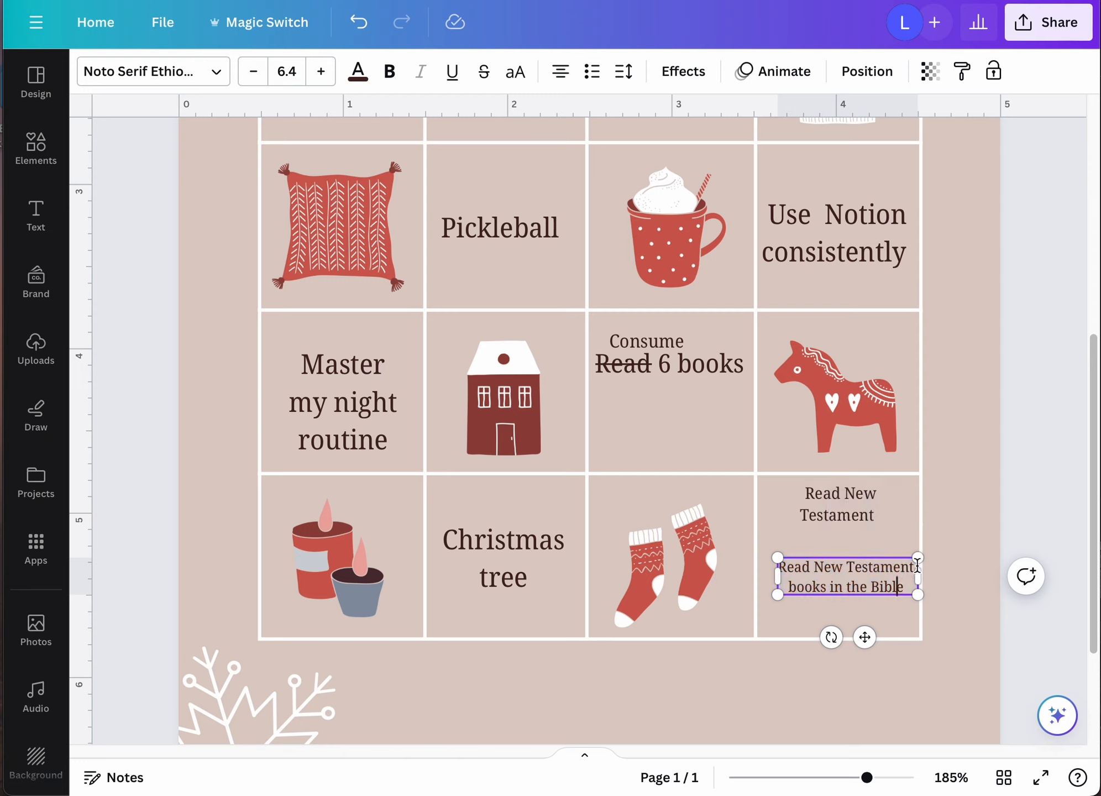
pyautogui.moveTo(917, 562); pyautogui.dragTo(787, 567)
pyautogui.press('BackSpace')
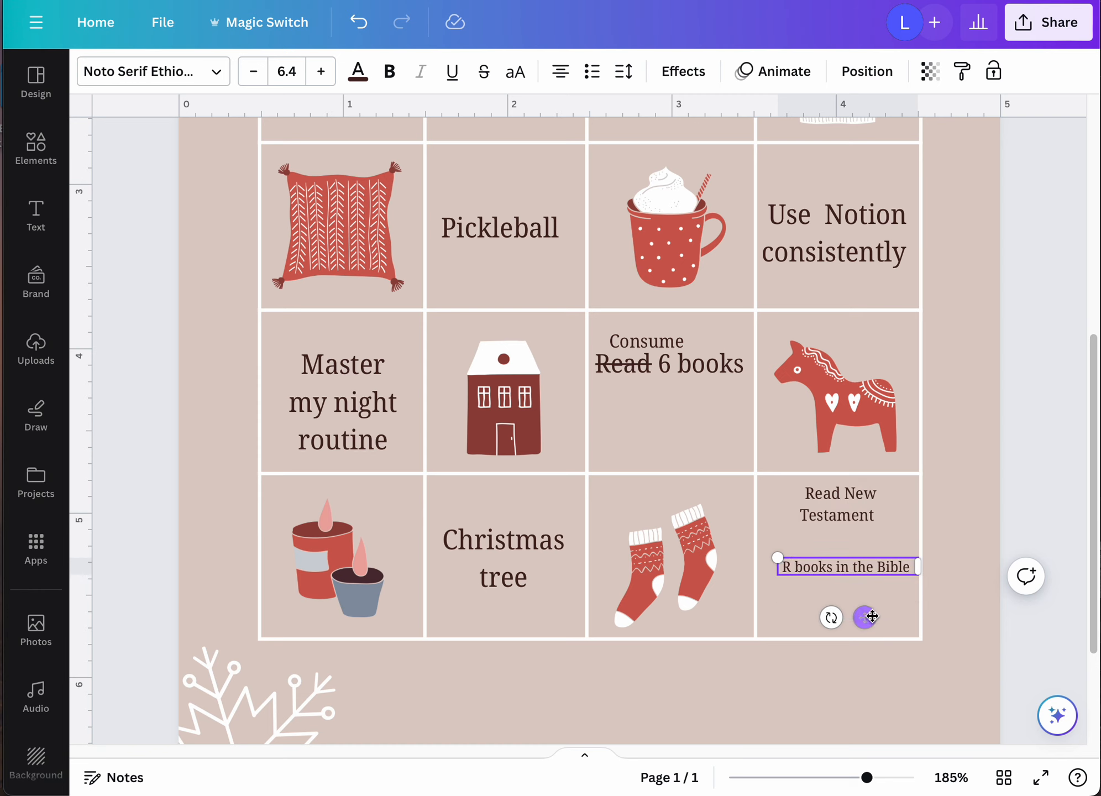
pyautogui.press('BackSpace')
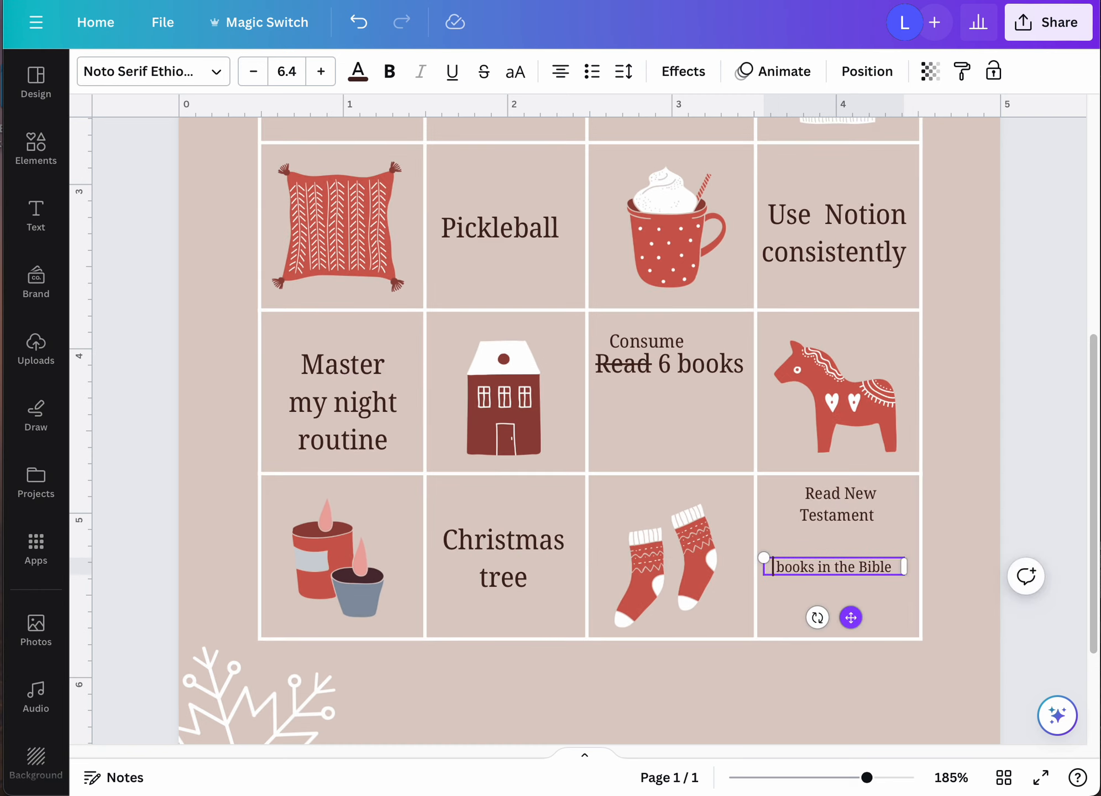
# Step: Enlarge the "Read New Testament" text and break the lower text into two lines, "books in" and "the Bible"
pyautogui.click(866, 516)
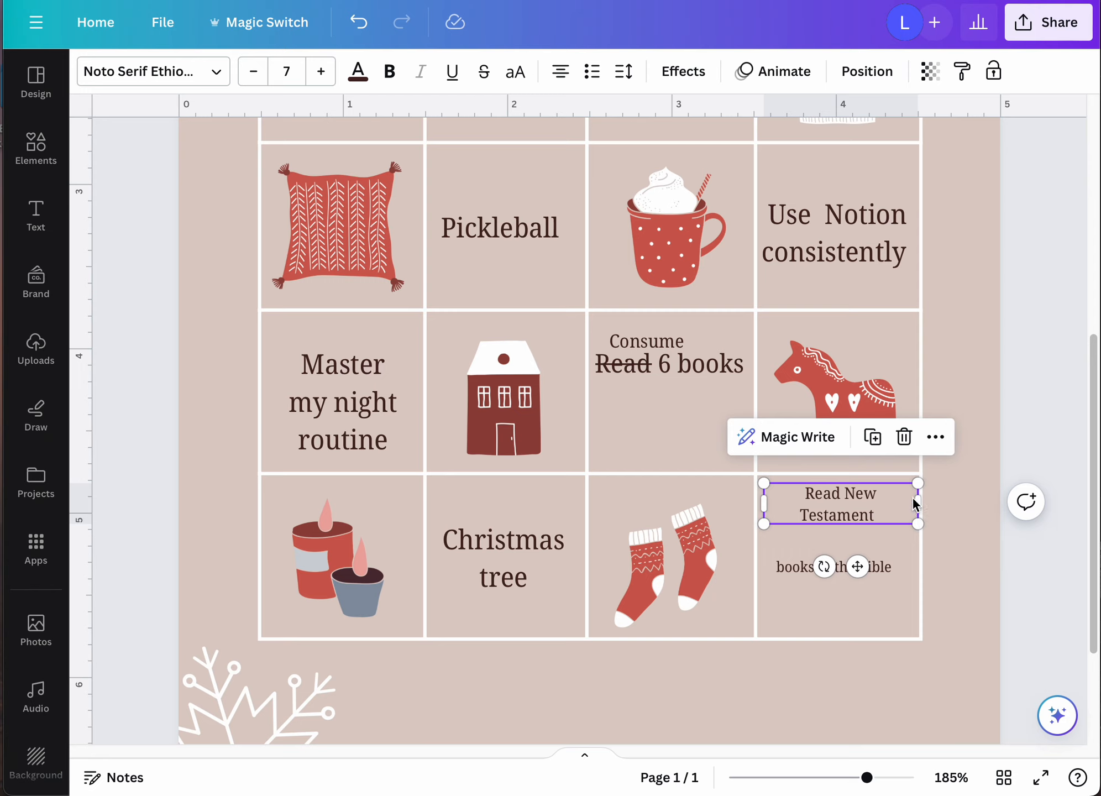
pyautogui.moveTo(917, 501); pyautogui.dragTo(904, 542)
pyautogui.click(832, 569)
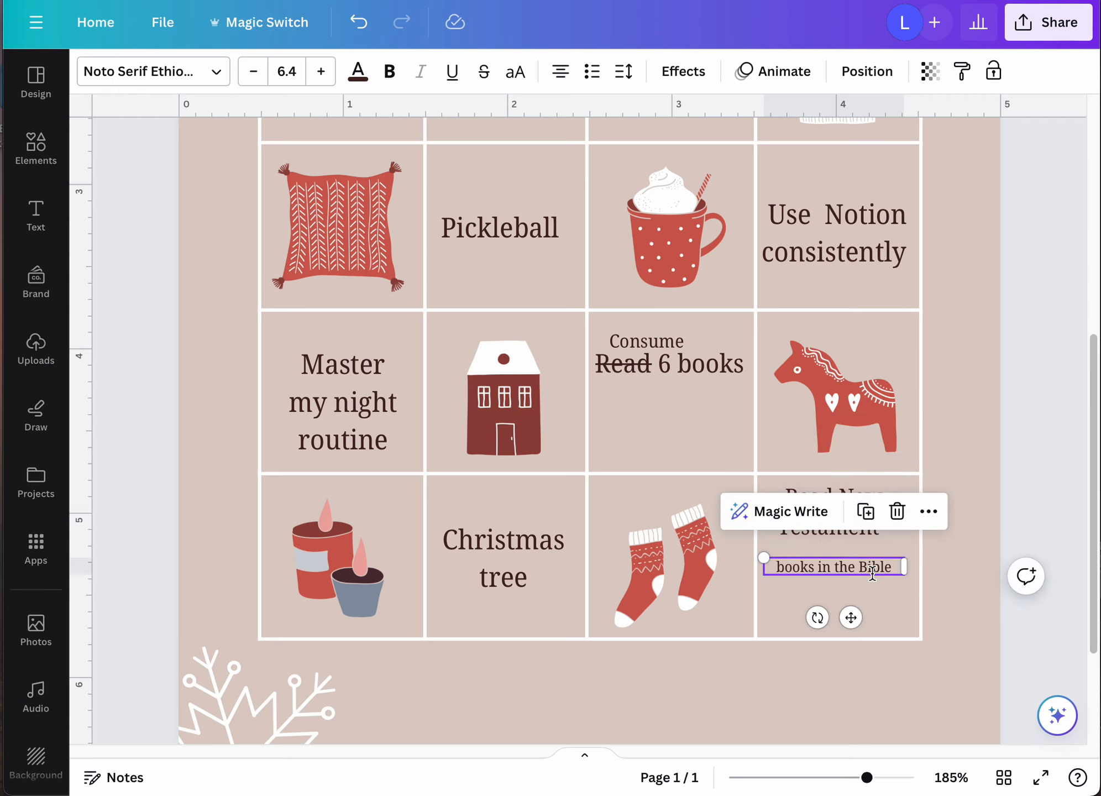
pyautogui.click(832, 569)
pyautogui.press('Return')
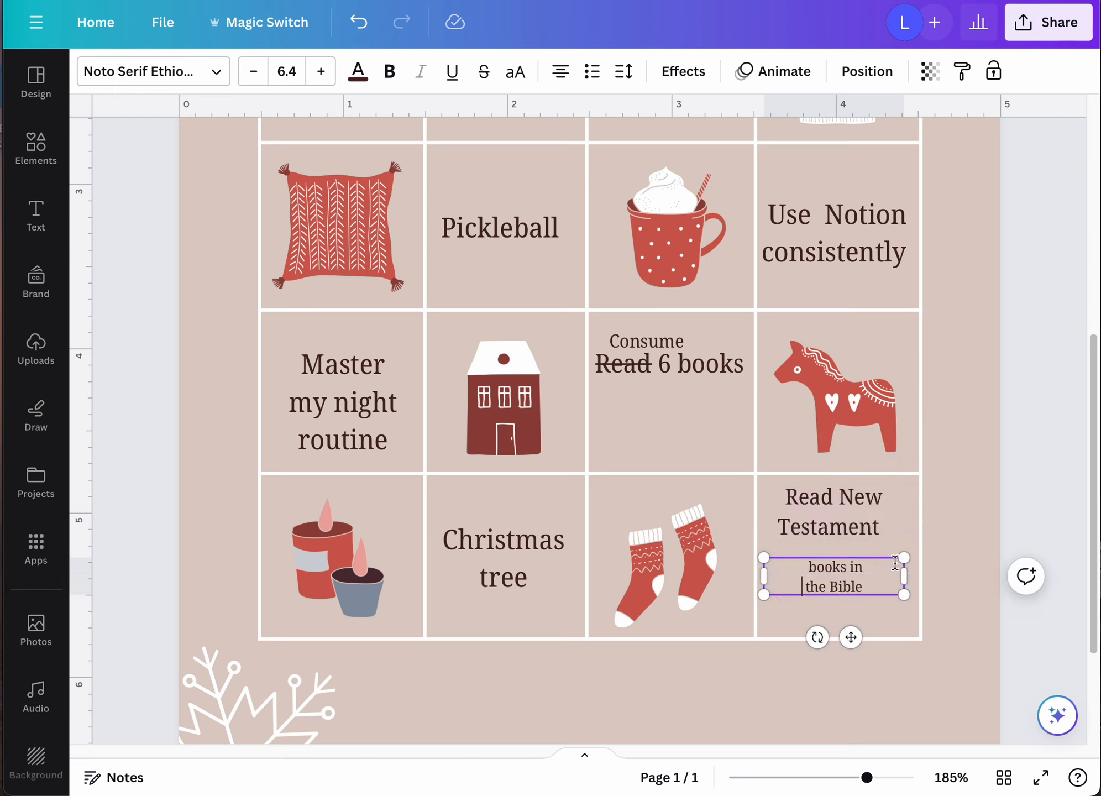
# Step: Enlarge the "books in the Bible" text to size 8.5 and align it directly under "Read New Testament"
pyautogui.moveTo(904, 574); pyautogui.dragTo(891, 630)
pyautogui.click(891, 630)
pyautogui.click(847, 564)
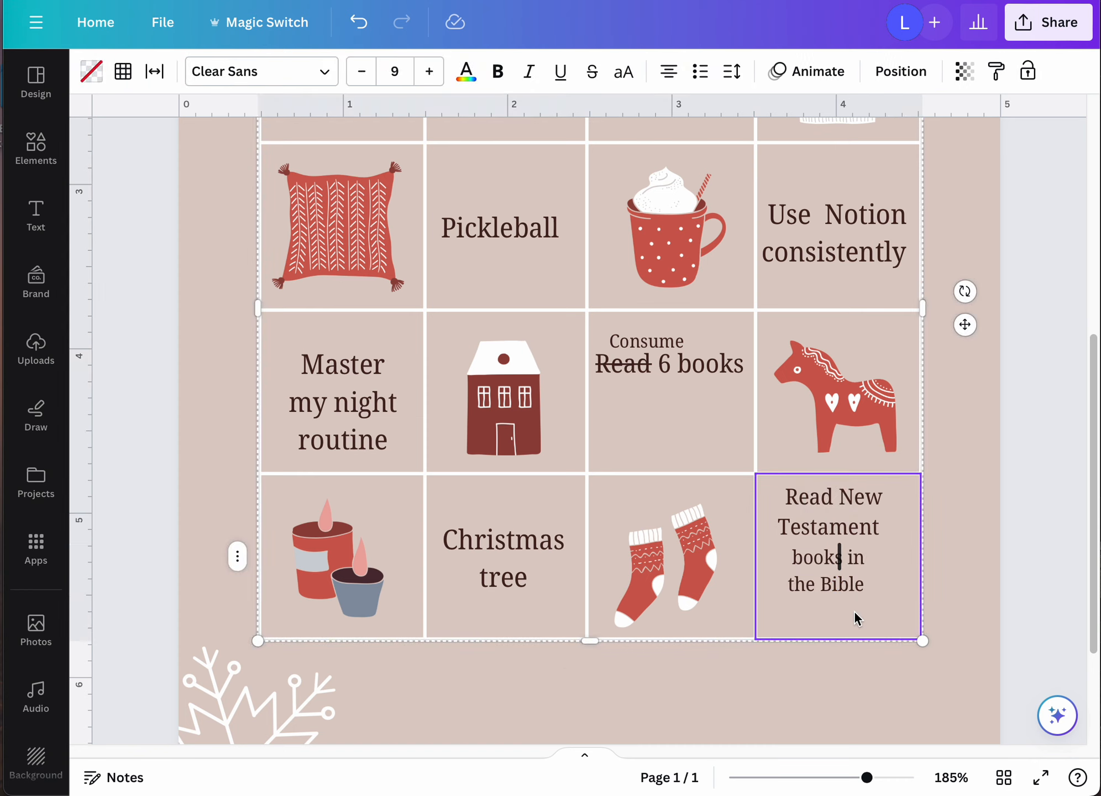
pyautogui.click(943, 597)
pyautogui.click(856, 580)
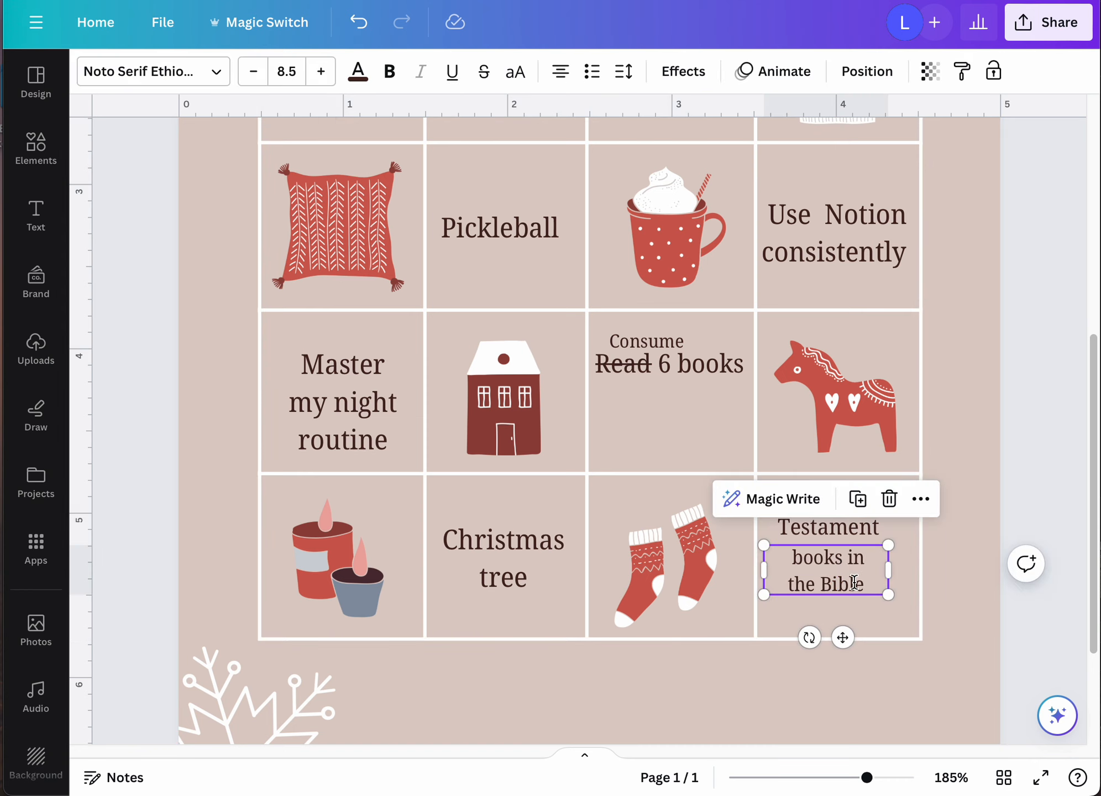
pyautogui.moveTo(844, 636); pyautogui.dragTo(856, 639)
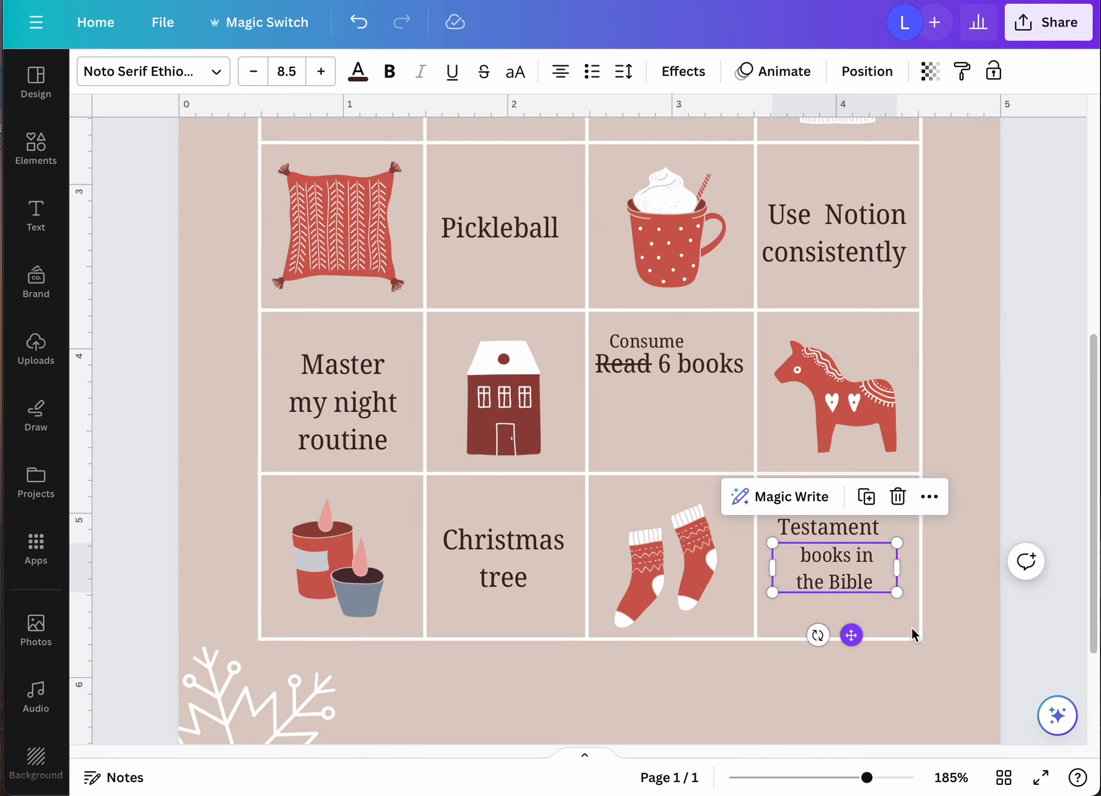
pyautogui.click(976, 622)
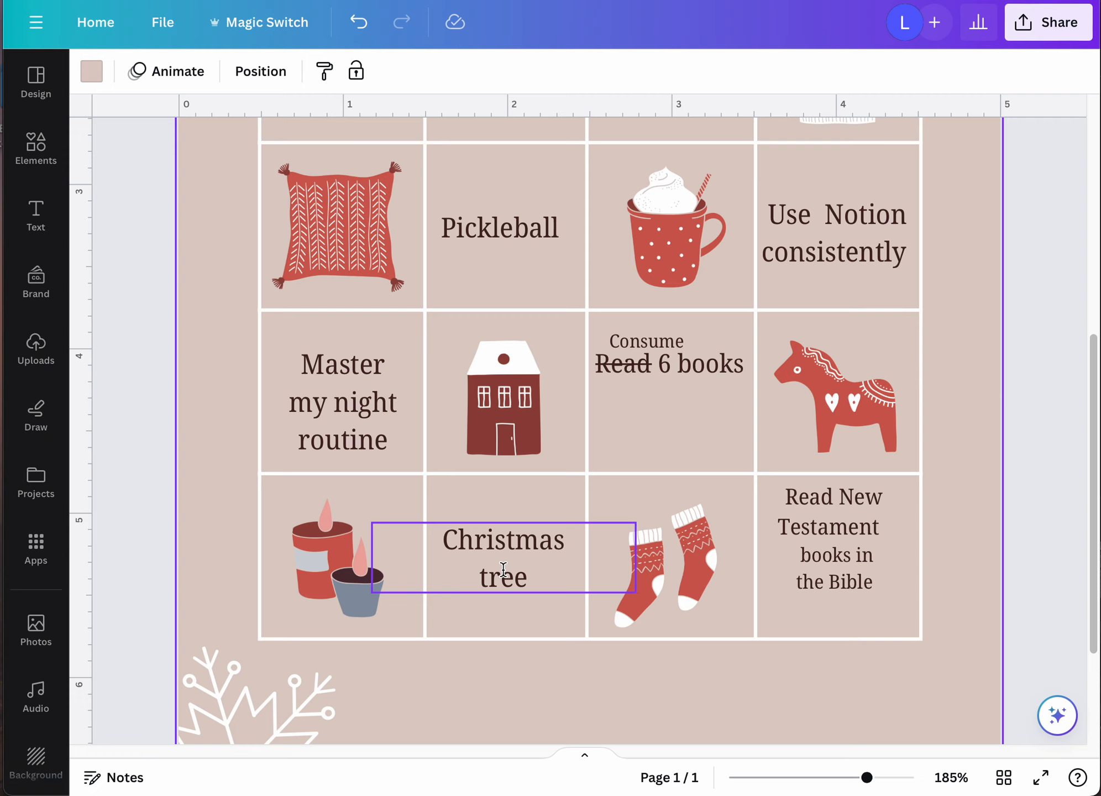
# Step: Narrow the "Christmas tree" text box to about its cell's width and move it back to the cell's centre
pyautogui.click(510, 553)
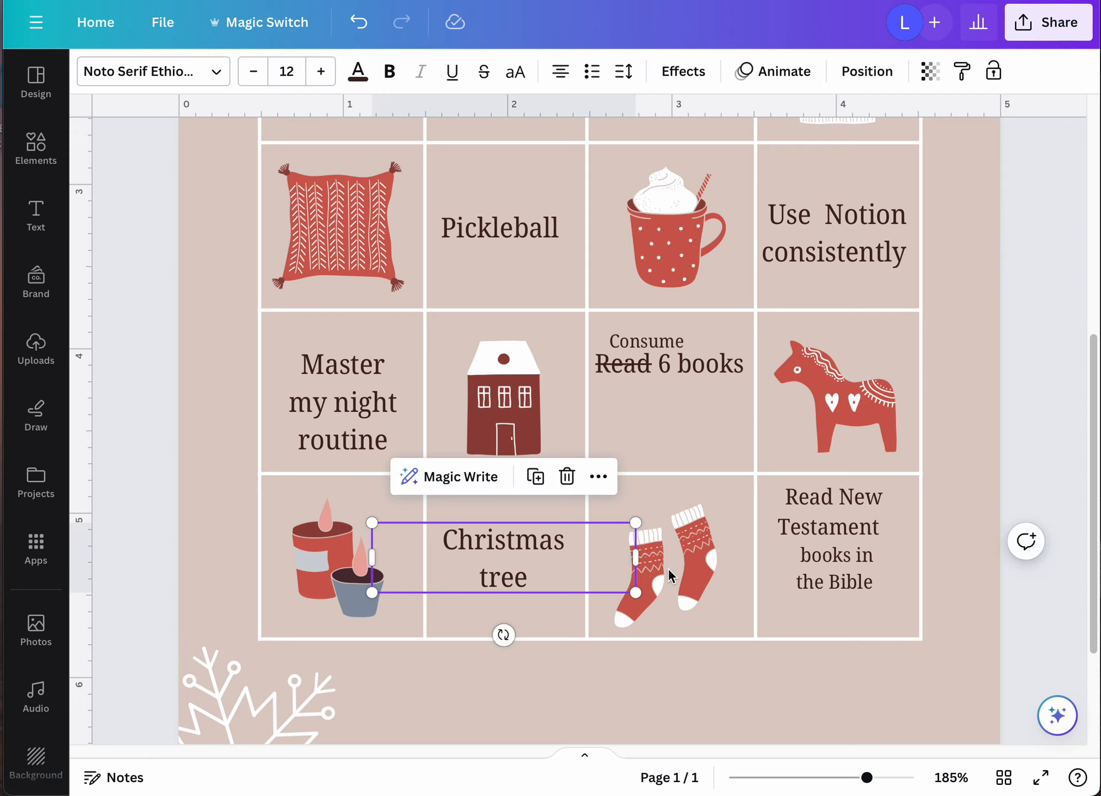
pyautogui.moveTo(636, 557); pyautogui.dragTo(551, 557)
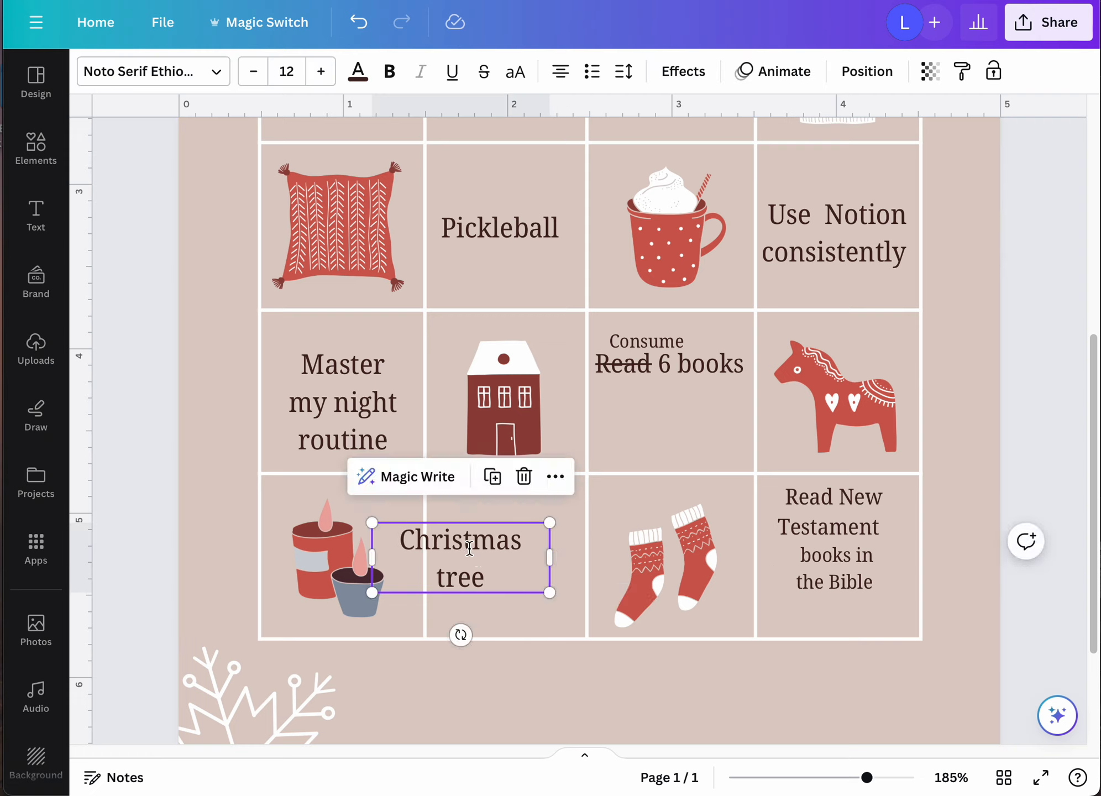
pyautogui.moveTo(474, 535); pyautogui.dragTo(504, 534)
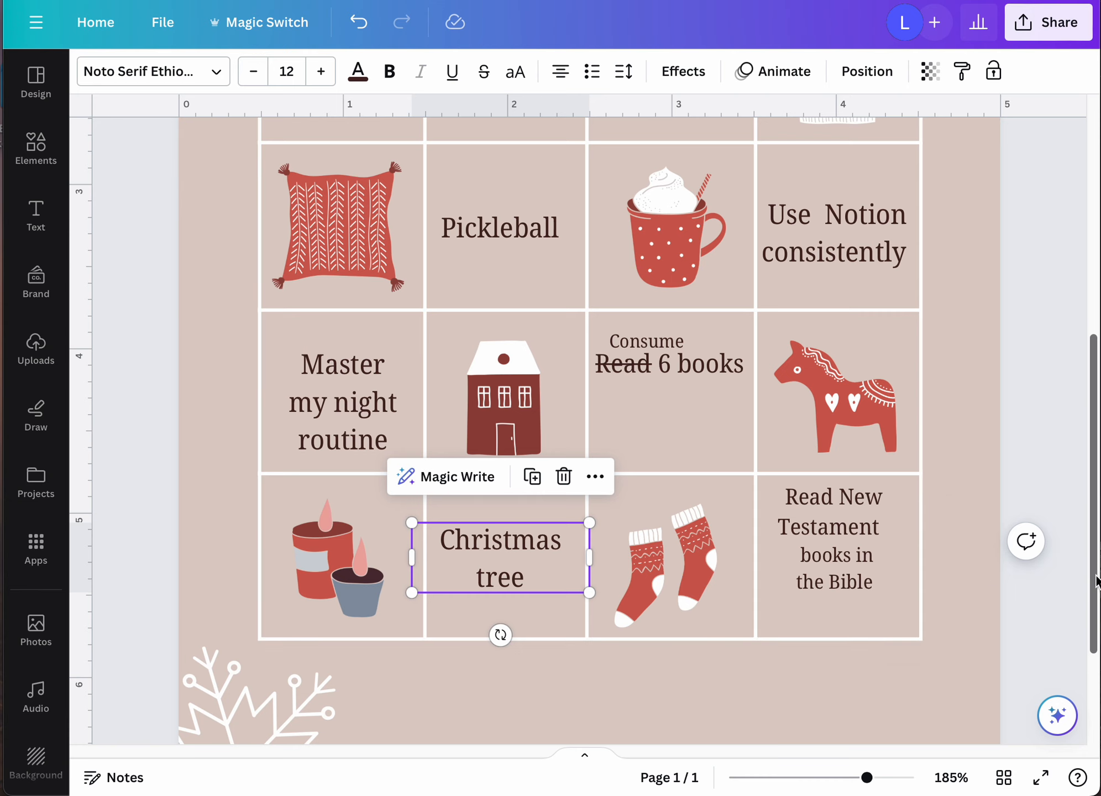
# Step: Review the bingo card, open the full photo collection among the elements and browse it for replacement pictures
pyautogui.moveTo(1096, 577)
pyautogui.mouseDown()
pyautogui.moveTo(1094, 481)
pyautogui.moveTo(1092, 573)
pyautogui.mouseUp()
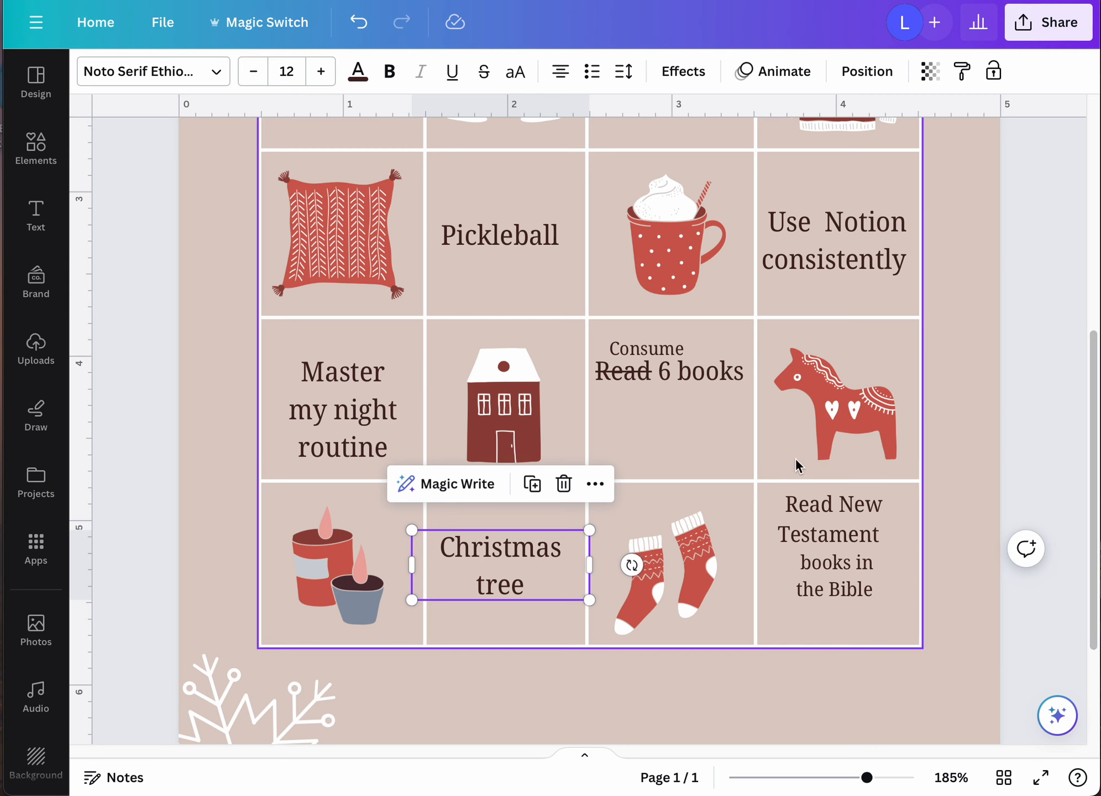
pyautogui.moveTo(1093, 551); pyautogui.dragTo(1075, 447)
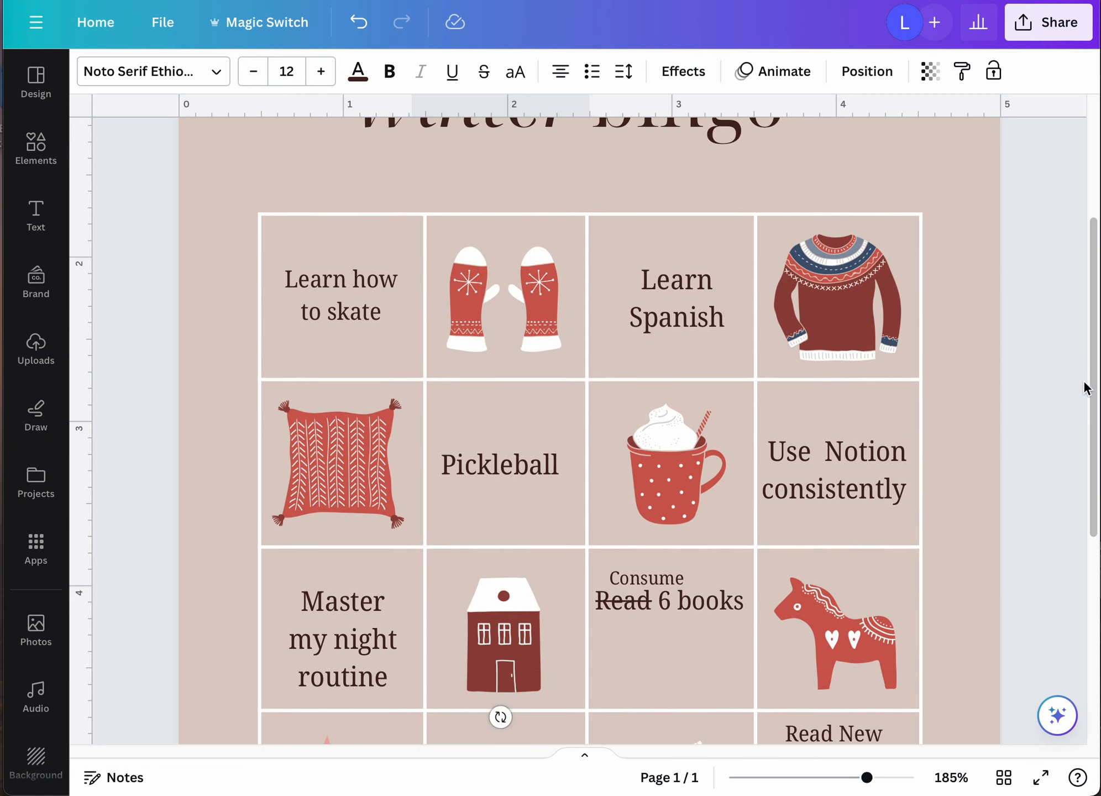
pyautogui.moveTo(1093, 388); pyautogui.dragTo(1097, 496)
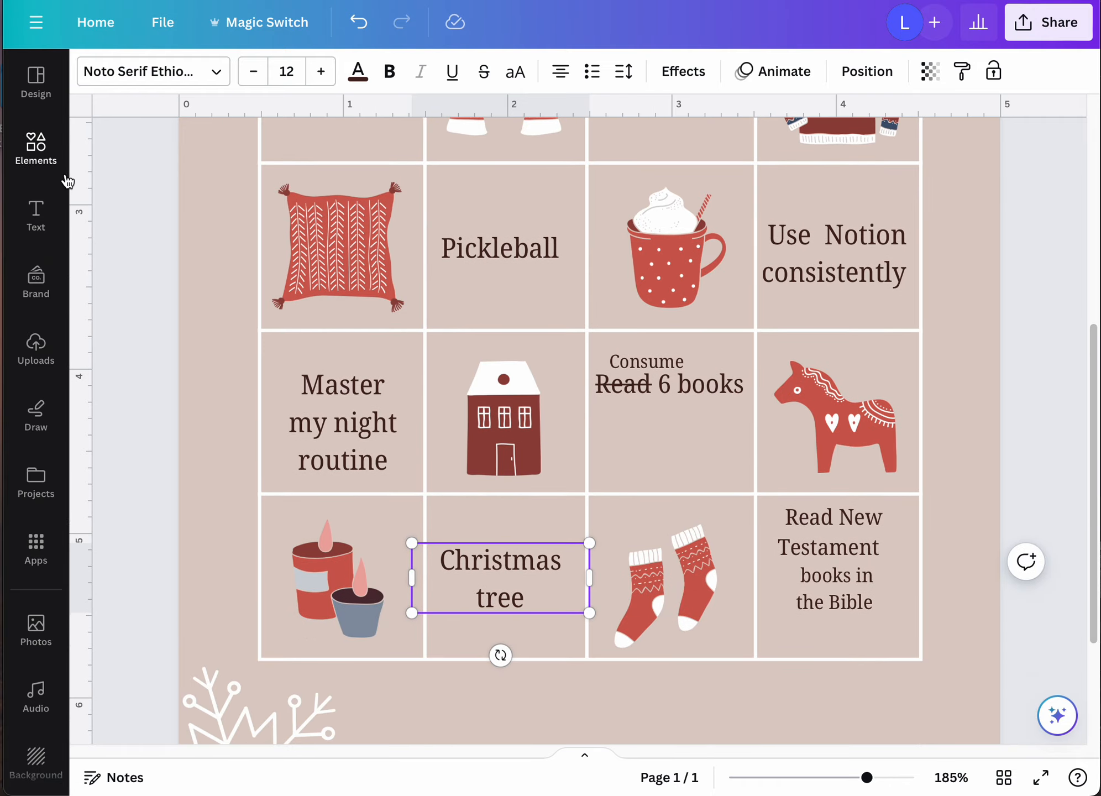
pyautogui.click(45, 159)
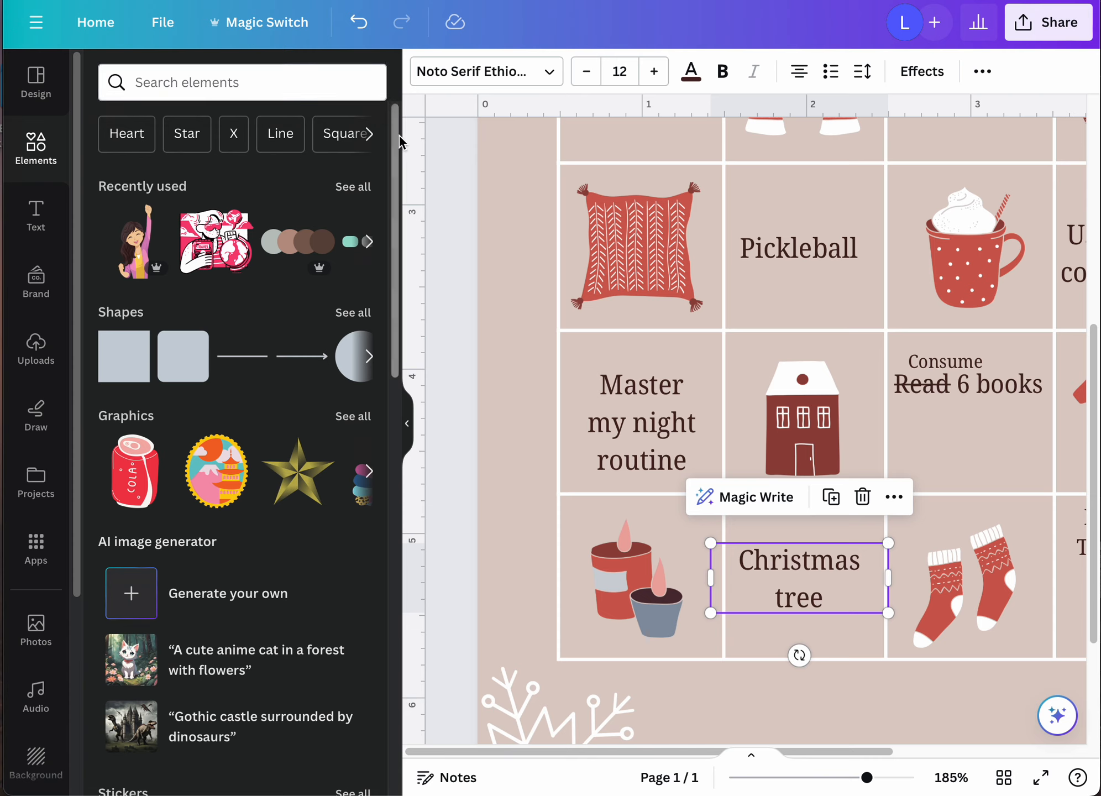
pyautogui.moveTo(395, 135); pyautogui.dragTo(415, 334)
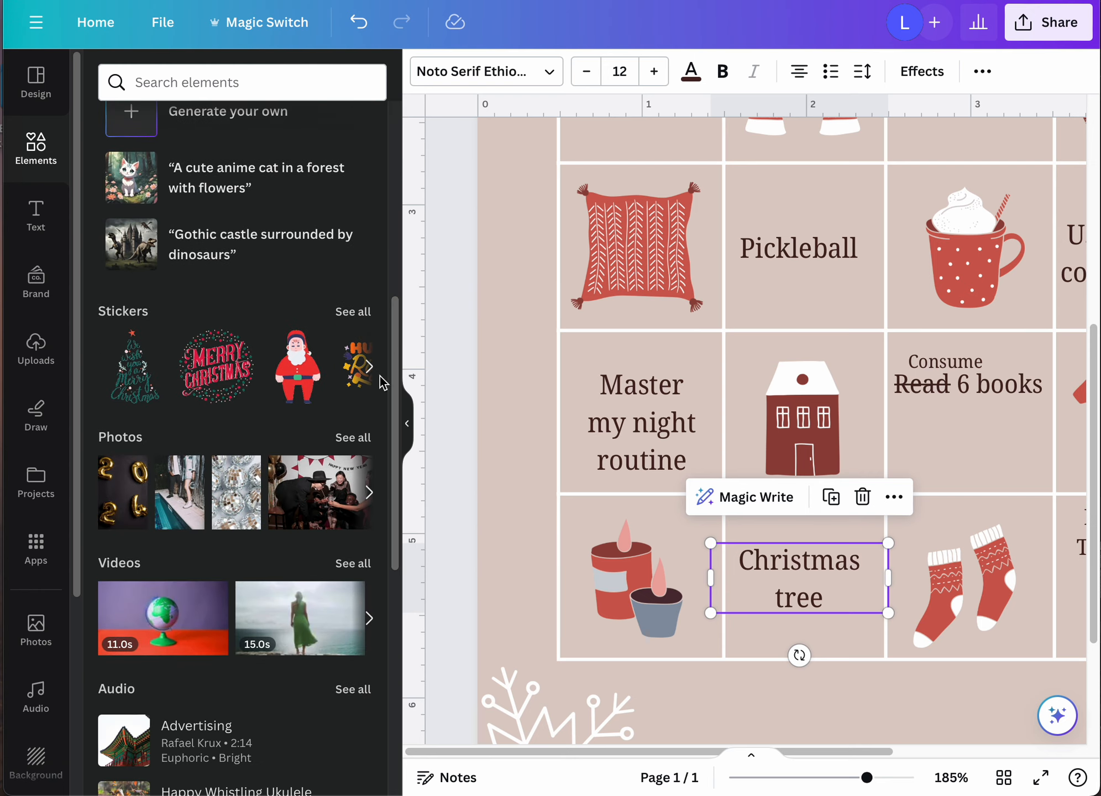
pyautogui.click(360, 435)
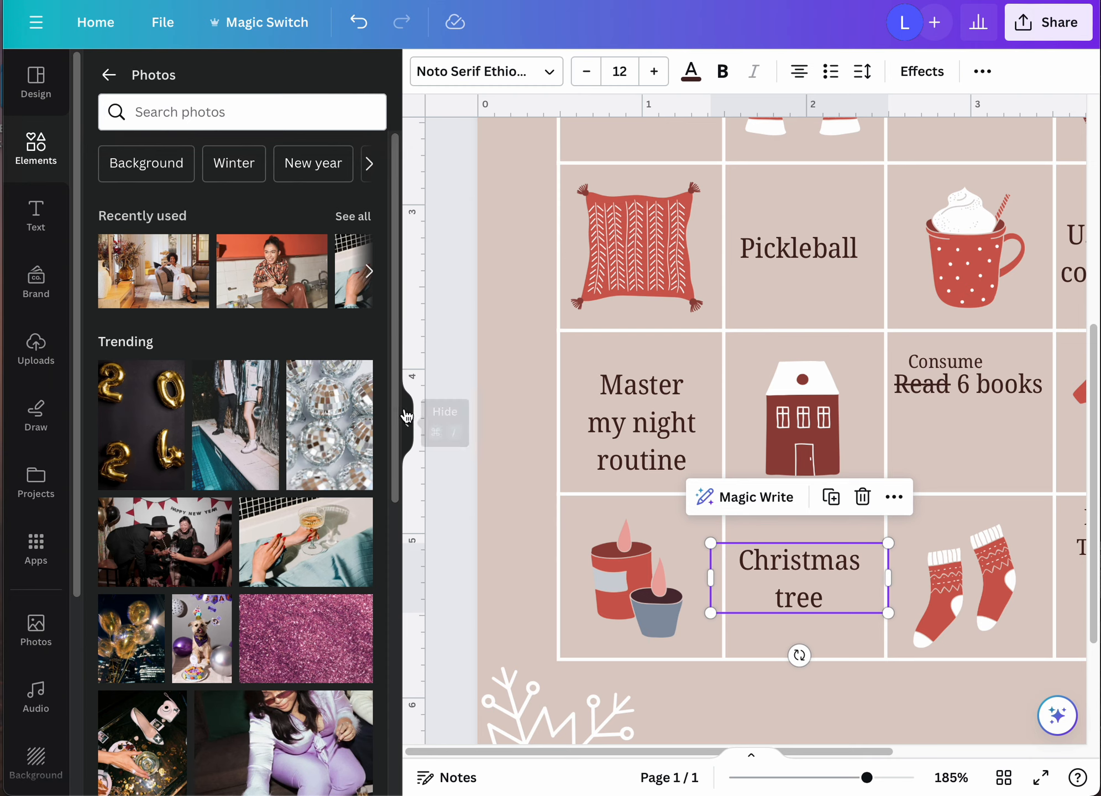
pyautogui.moveTo(395, 413); pyautogui.dragTo(400, 795)
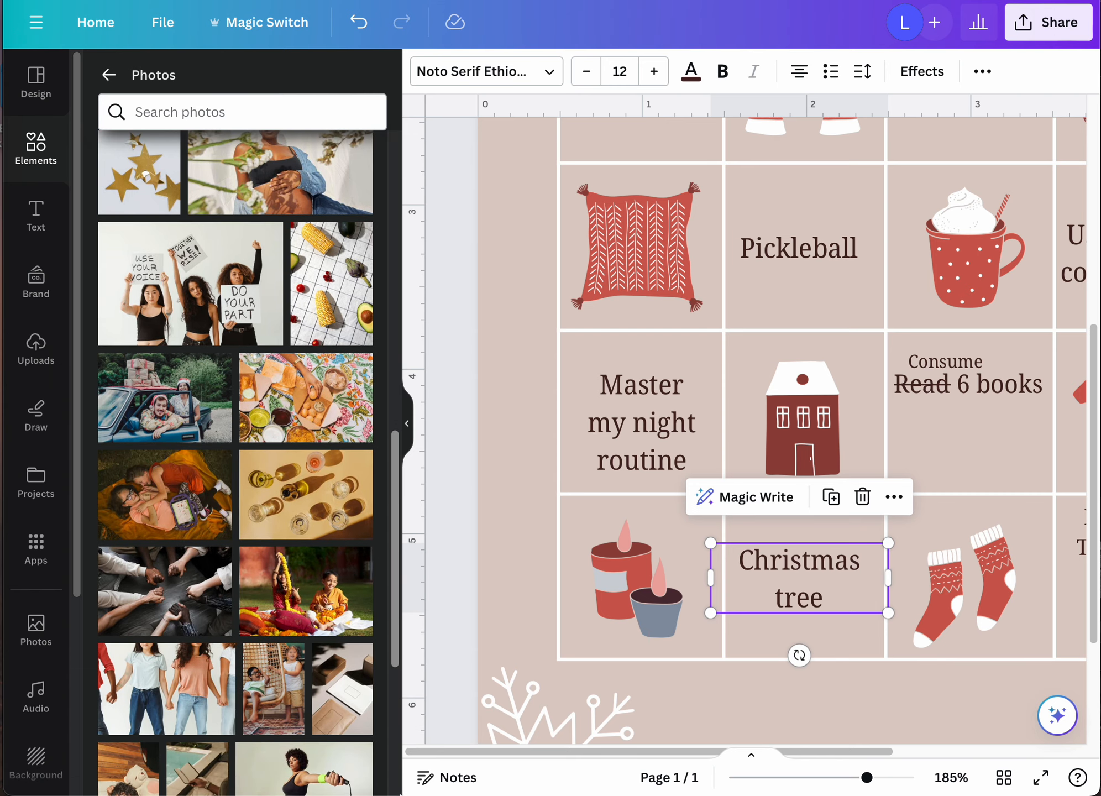
# Step: Search the photo collection for "skating"
pyautogui.click(211, 111)
pyautogui.write('skating')
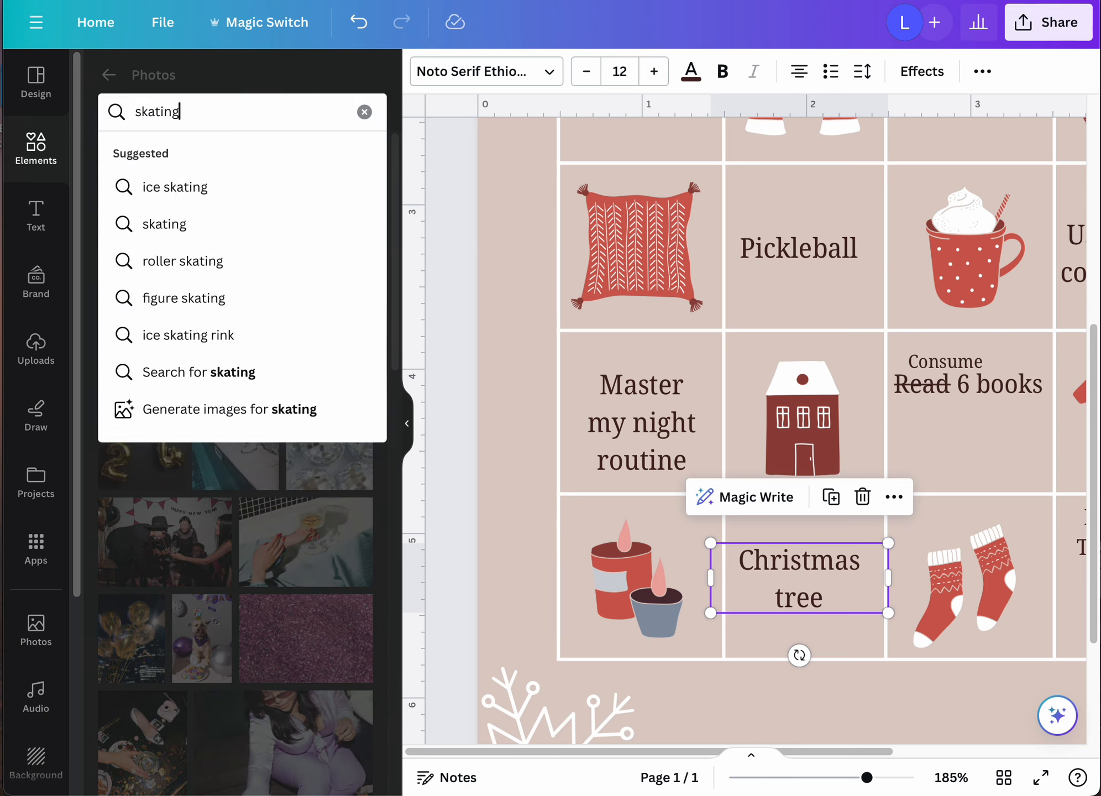
pyautogui.press('Return')
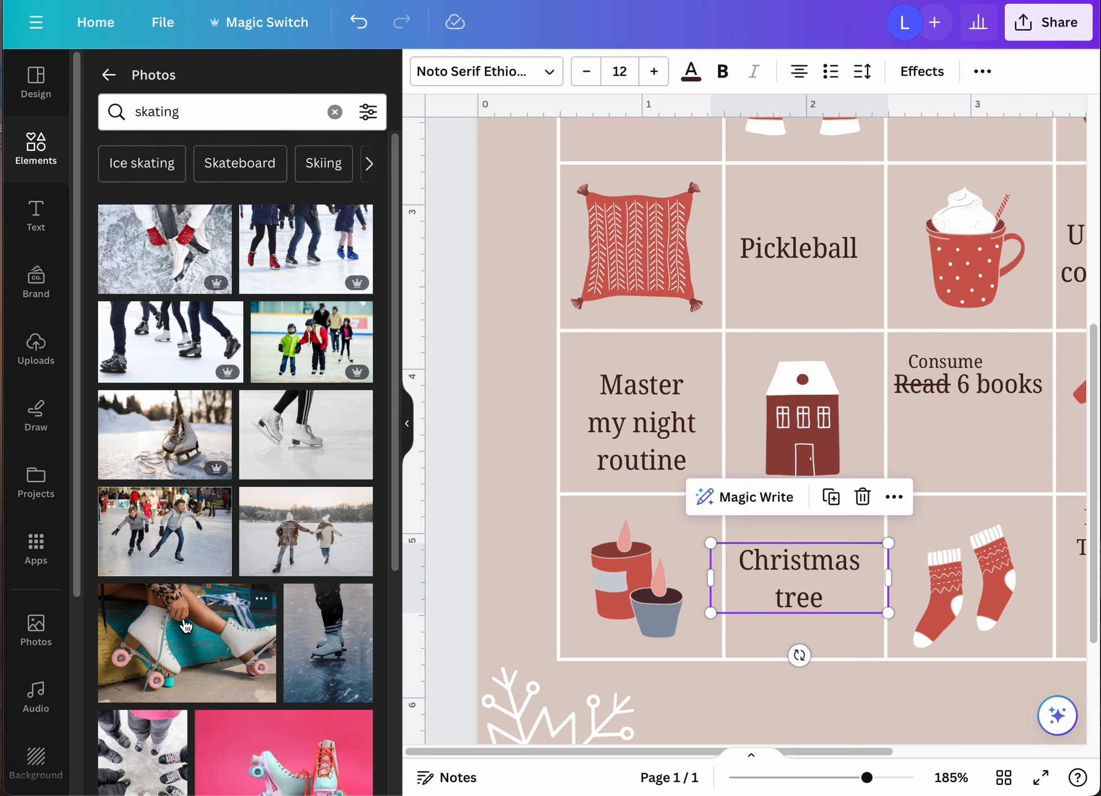
# Step: Try placing the photo of white roller skates with pink wheels on the card, and delete it
pyautogui.moveTo(186, 626); pyautogui.dragTo(609, 260)
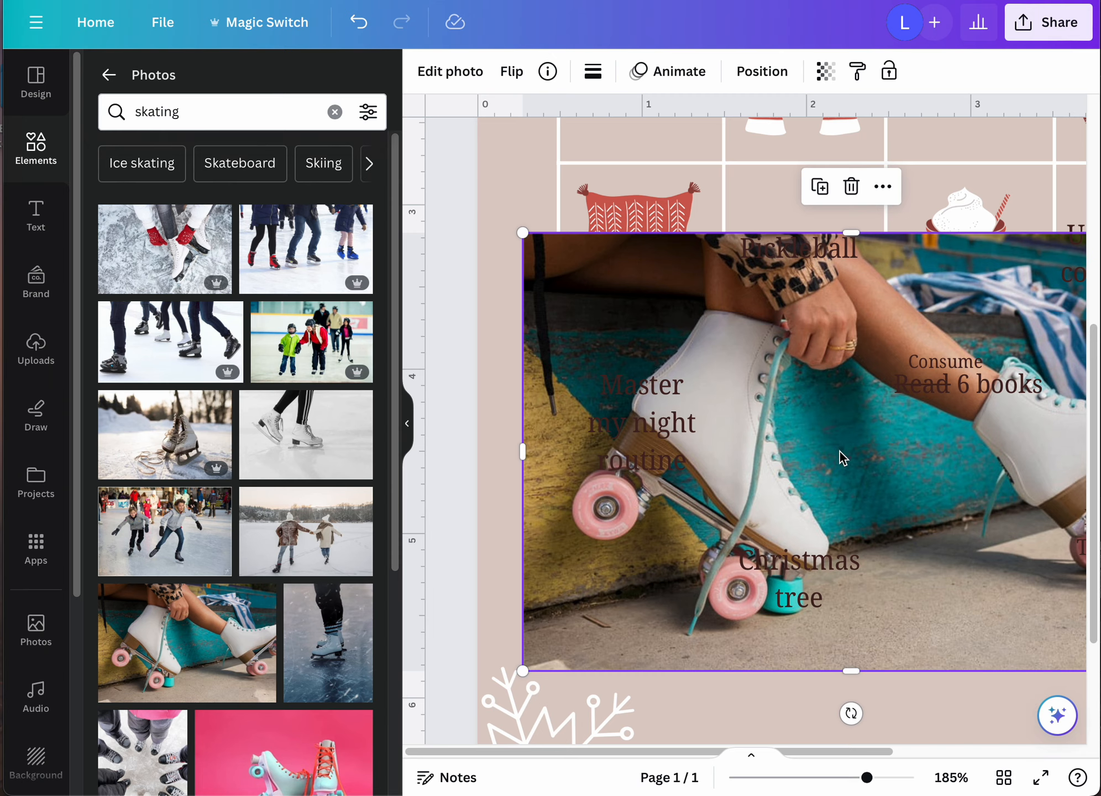
pyautogui.press('Delete')
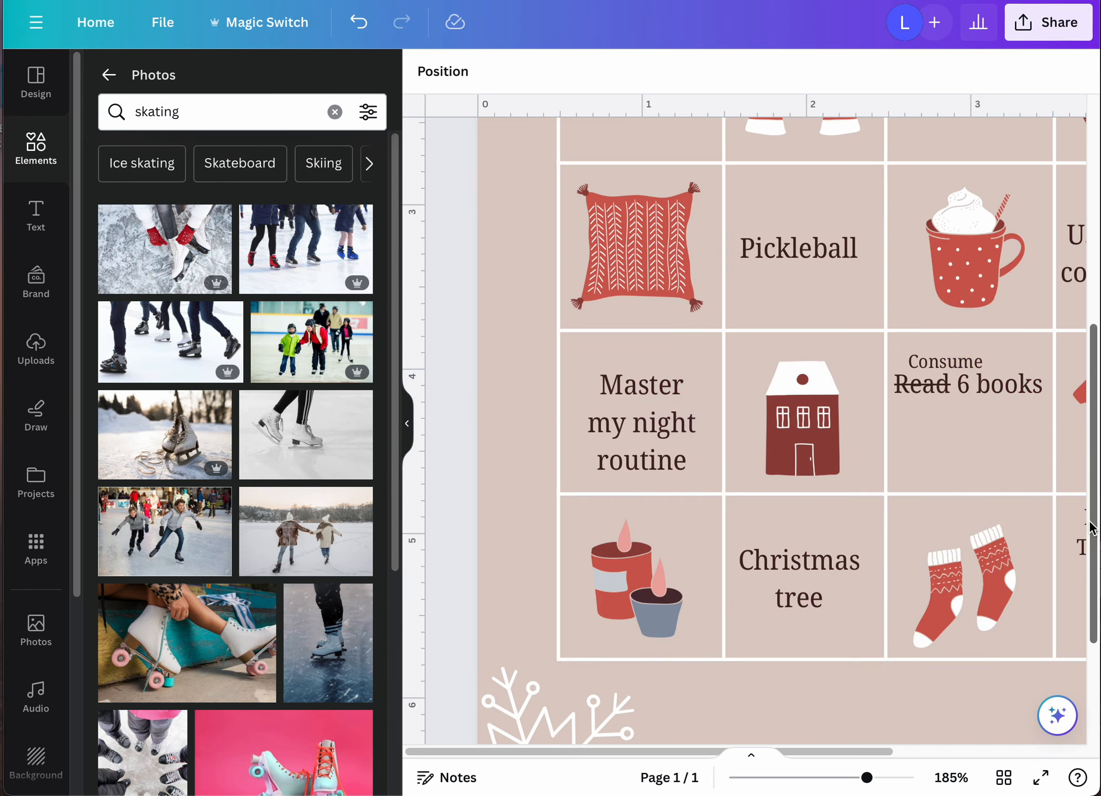
# Step: Leave the photo results and search all elements for "frames"
pyautogui.moveTo(1092, 522); pyautogui.dragTo(1085, 442)
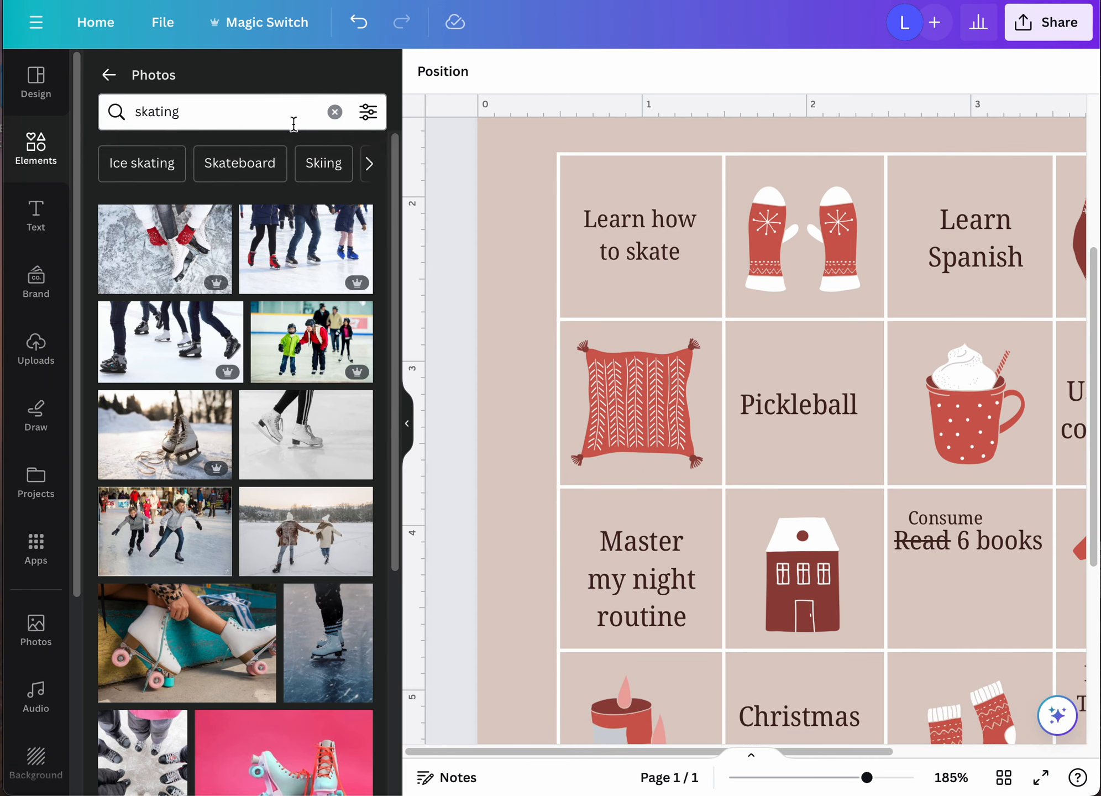
pyautogui.click(109, 76)
pyautogui.click(240, 83)
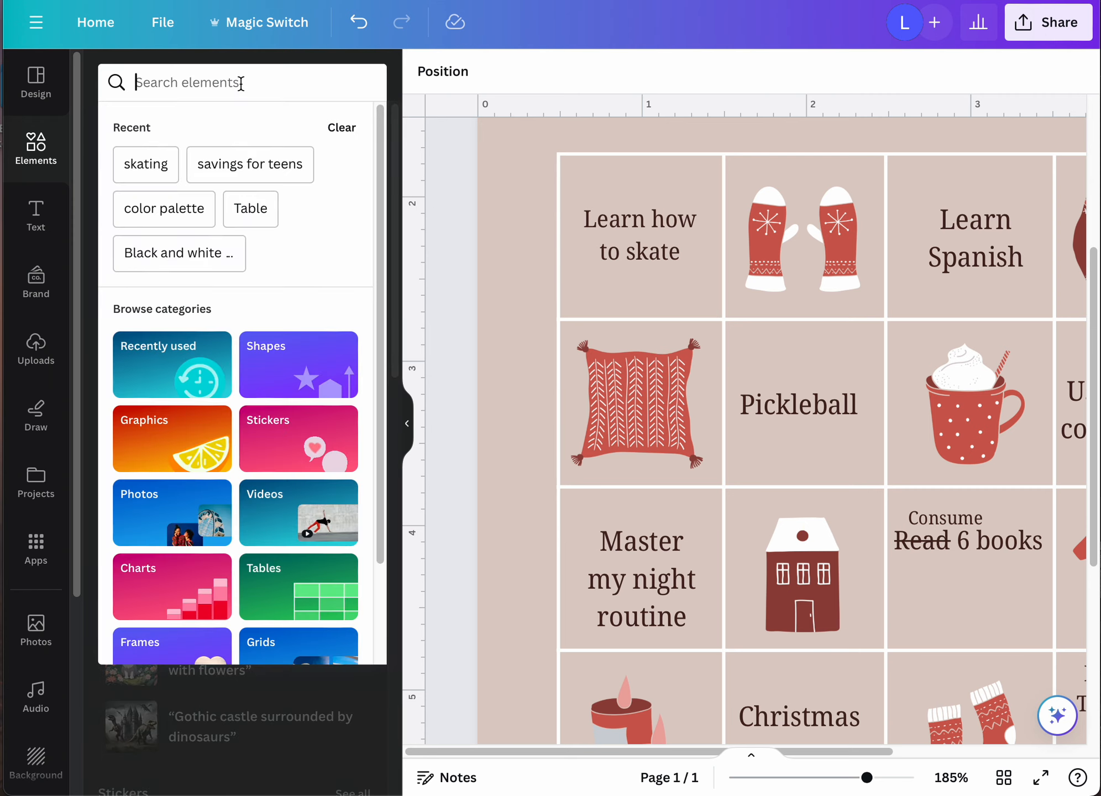
pyautogui.write('frame')
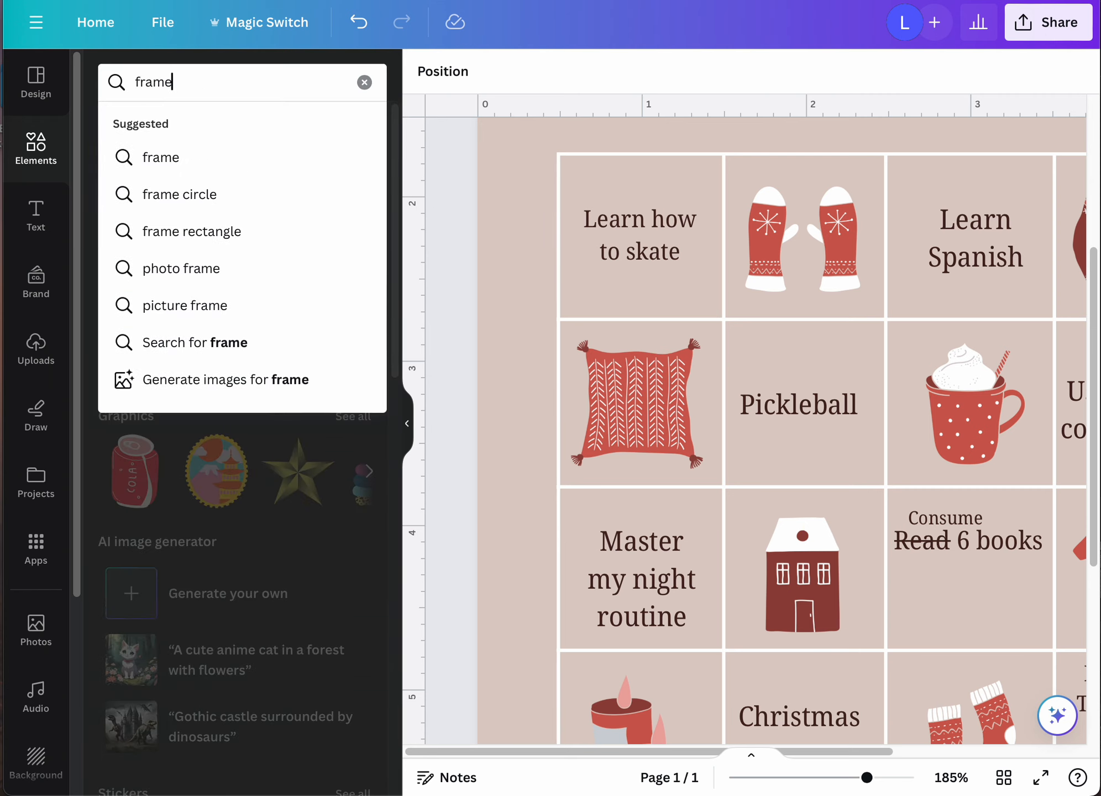
pyautogui.write('s')
pyautogui.press('Return')
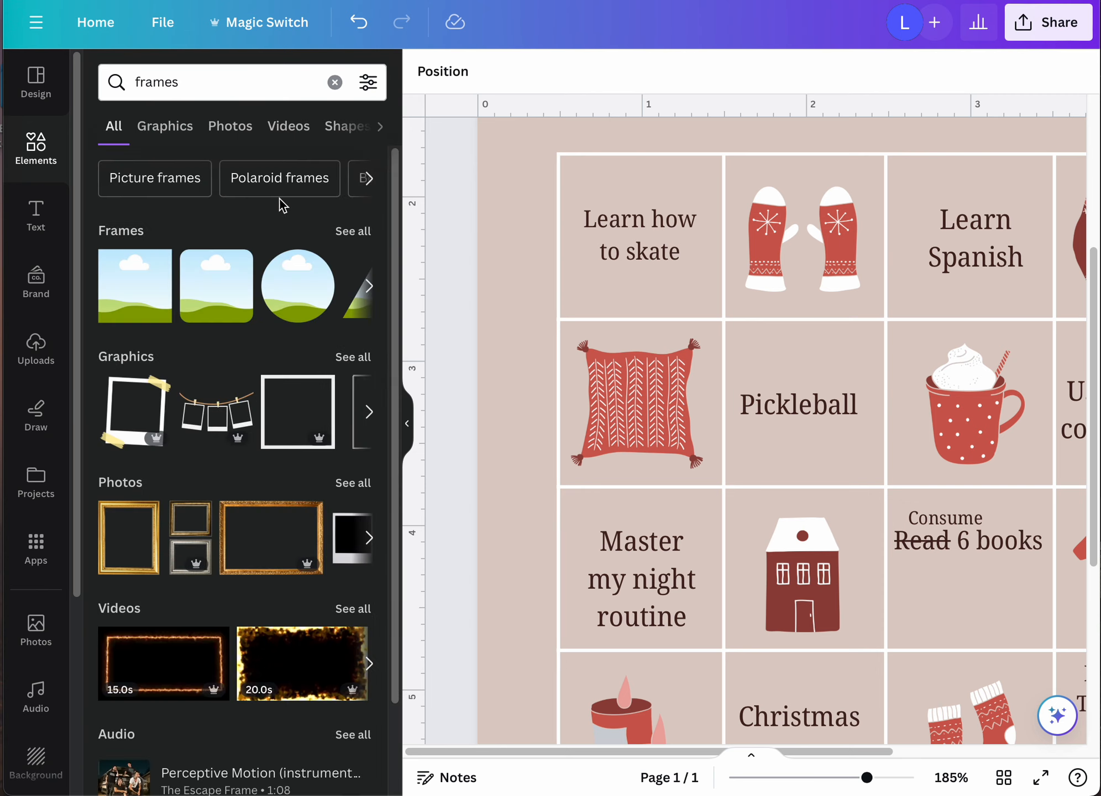
# Step: Replace the pillow picture beside "Pickleball" with a square photo frame shrunk to the size of the cell
pyautogui.click(155, 299)
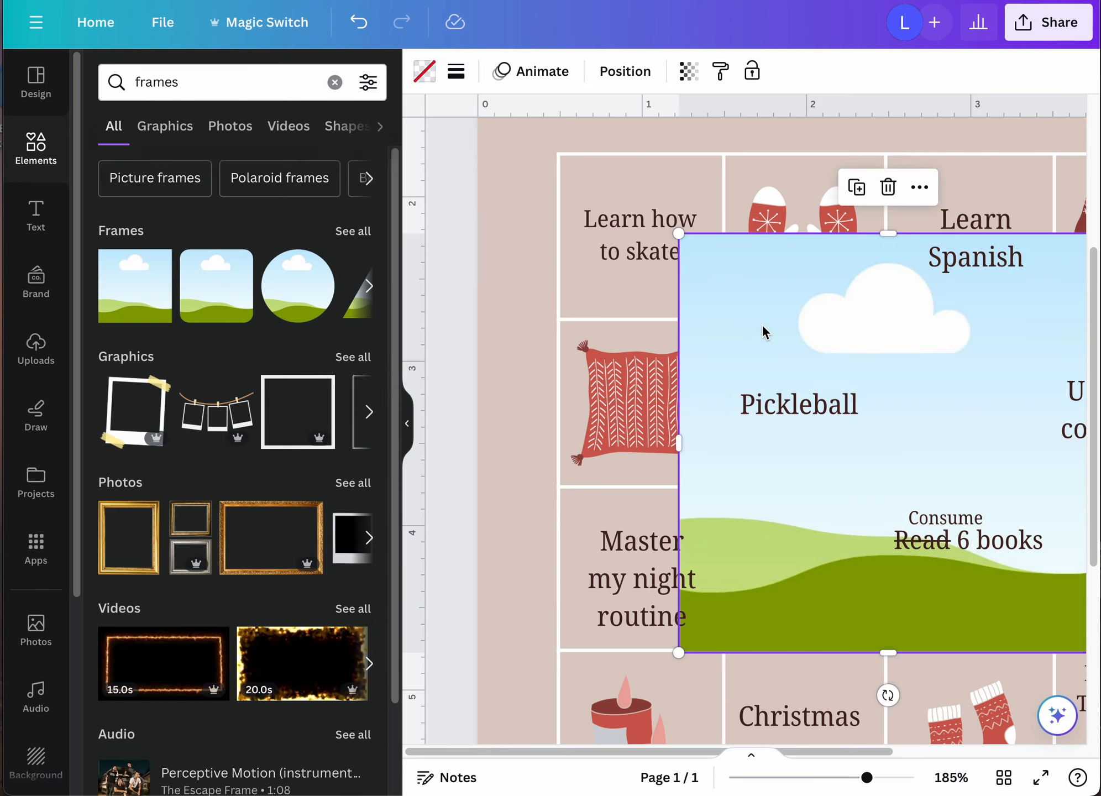
pyautogui.moveTo(761, 329); pyautogui.dragTo(623, 270)
pyautogui.moveTo(909, 215); pyautogui.dragTo(622, 392)
pyautogui.click(660, 414)
pyautogui.press('Delete')
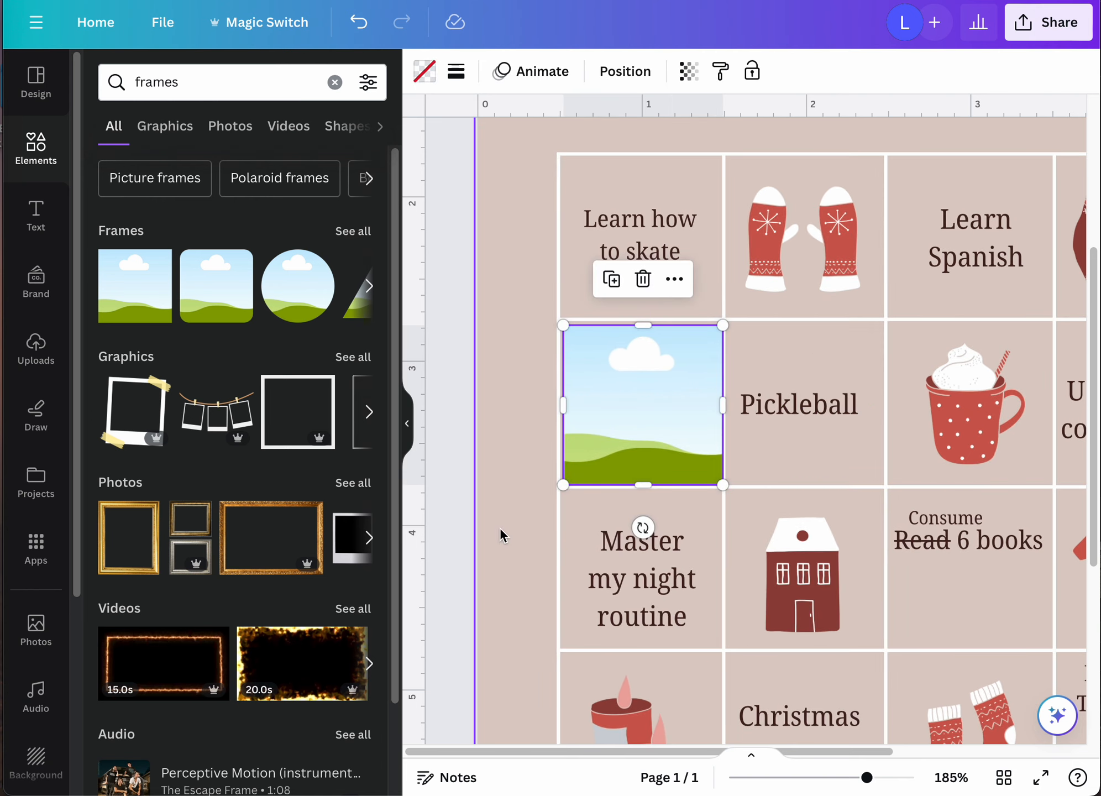
pyautogui.click(499, 526)
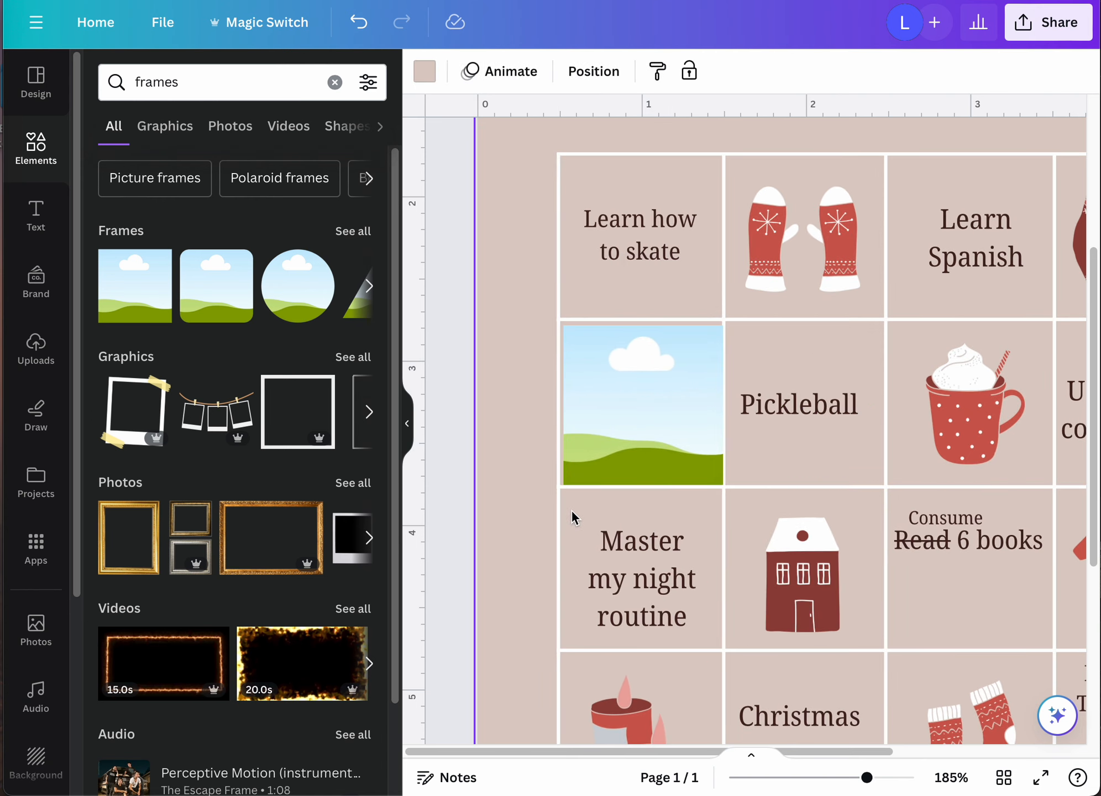
# Step: Duplicate the square frame, move the copy partly over the horse picture, and duplicate that copy as well
pyautogui.click(614, 431)
pyautogui.click(612, 289)
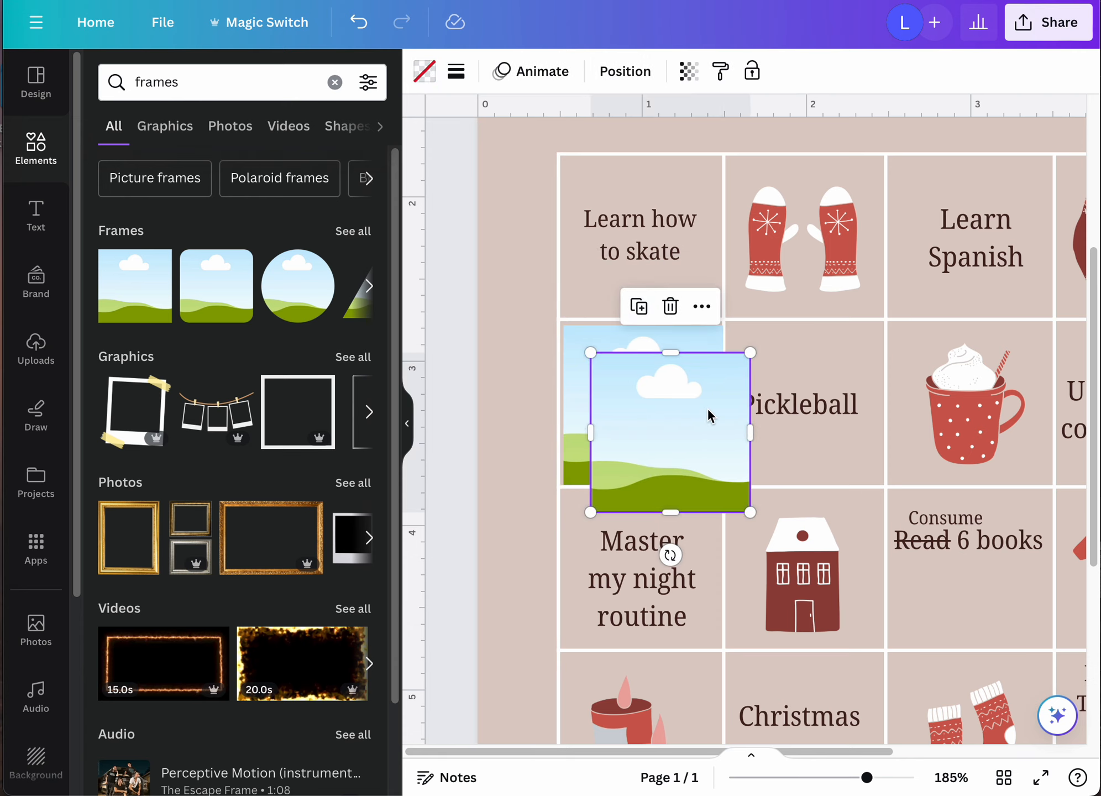
pyautogui.moveTo(710, 415); pyautogui.dragTo(758, 536)
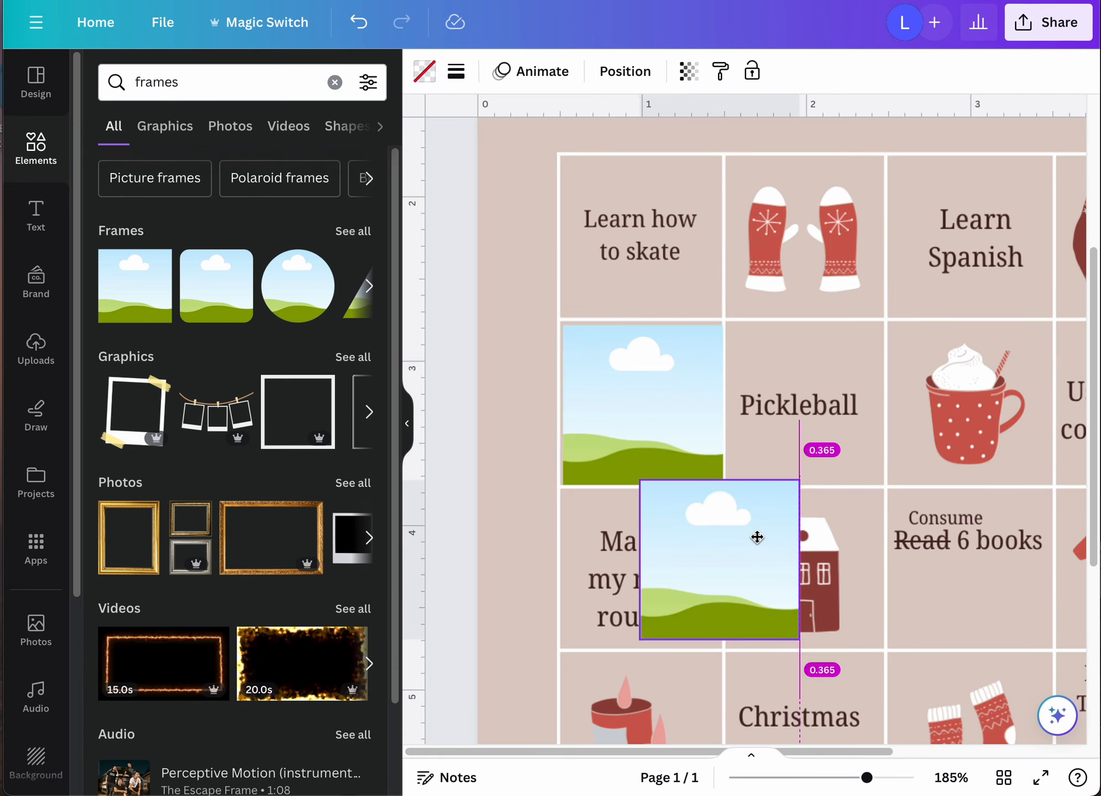
pyautogui.click(404, 436)
pyautogui.moveTo(406, 547); pyautogui.dragTo(905, 557)
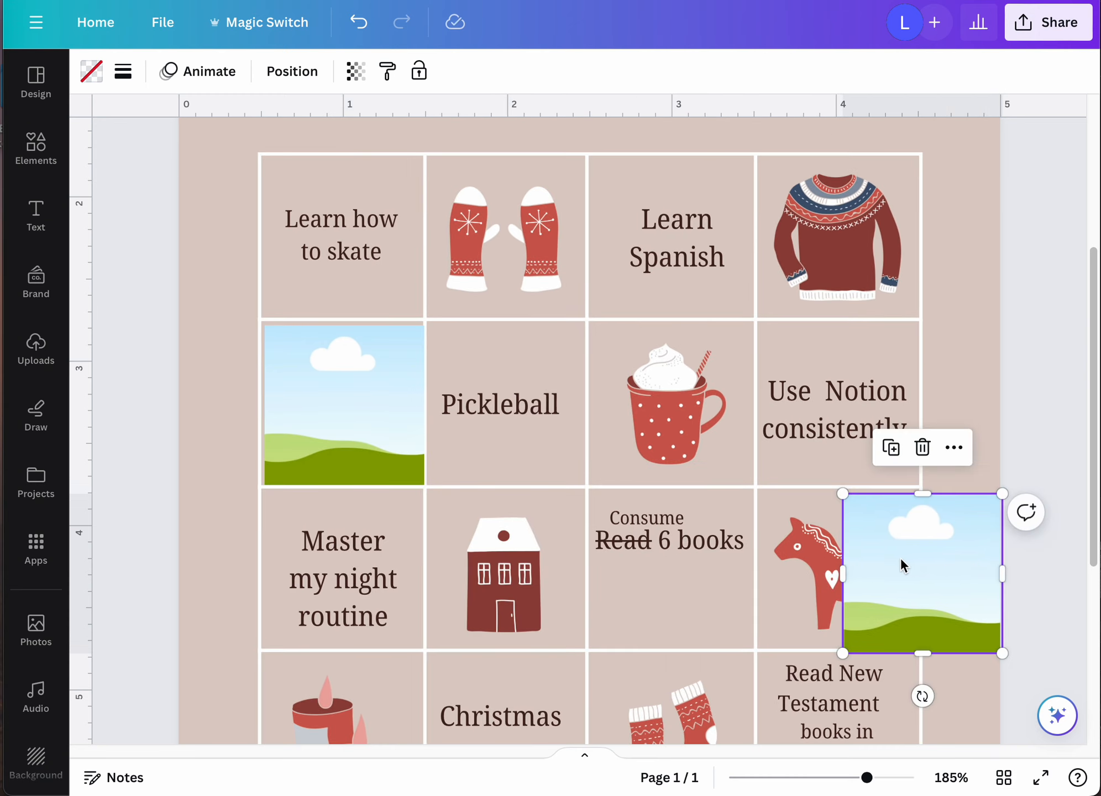
pyautogui.click(889, 450)
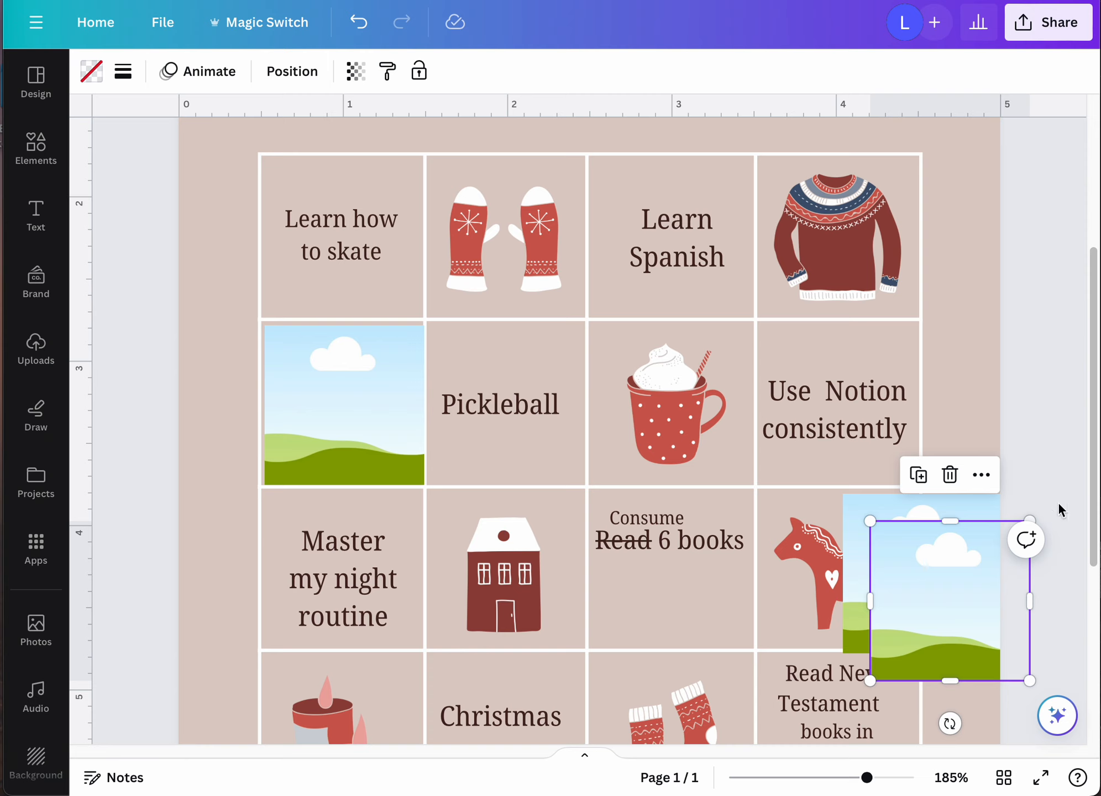
pyautogui.scroll(-3, 1093, 529)
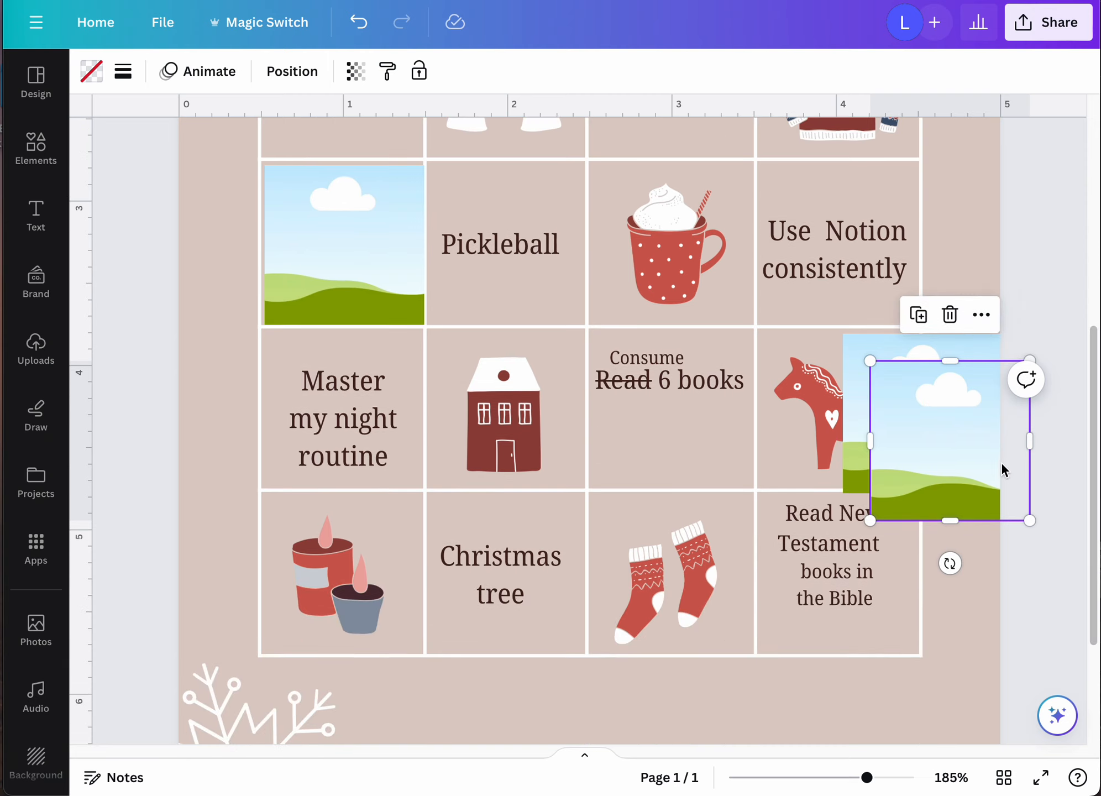
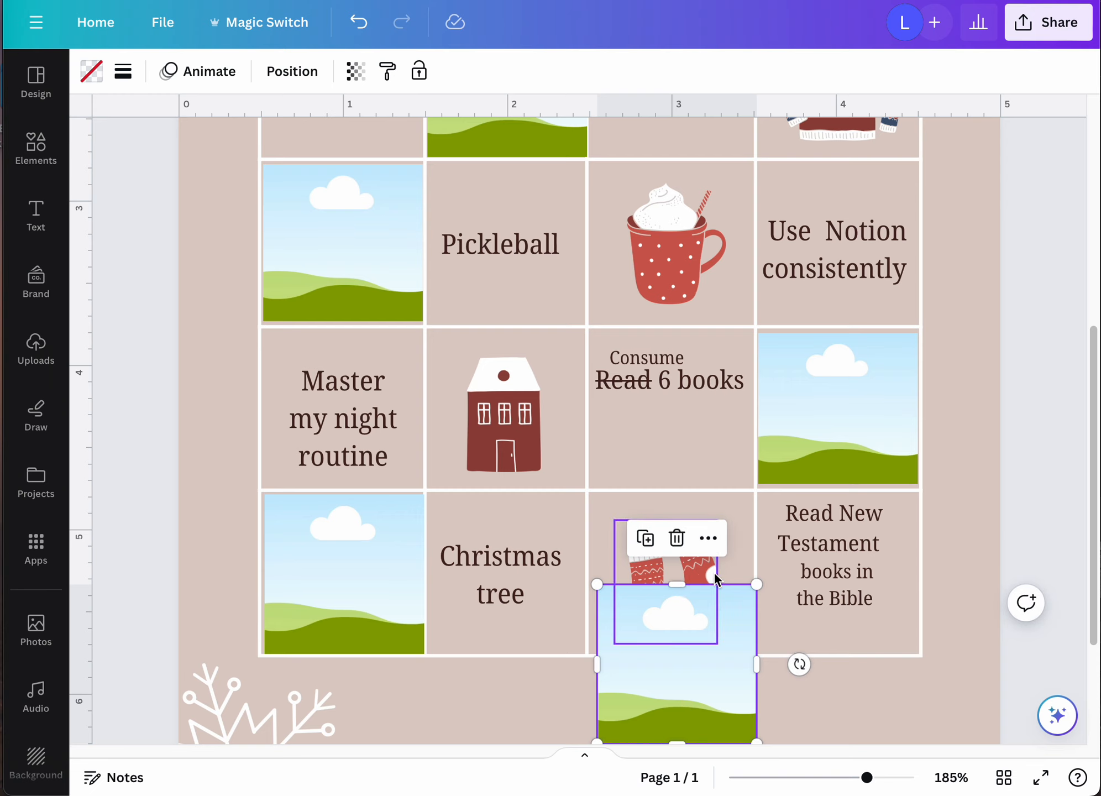
# Step: Delete the socks picture beside "Christmas tree" and move the overlapping square frame into its cell
pyautogui.click(699, 576)
pyautogui.press('Delete')
pyautogui.moveTo(688, 614); pyautogui.dragTo(690, 568)
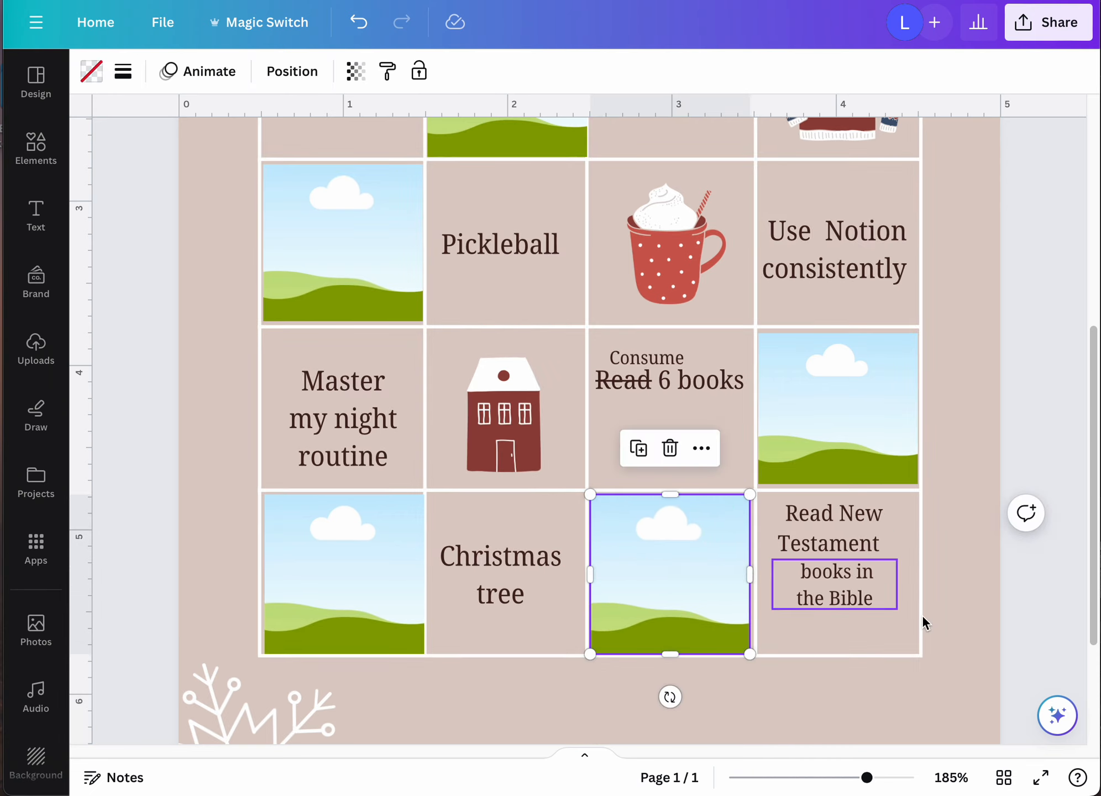
# Step: Move the house picture down until it straddles the grid line directly above the "Christmas tree" text
pyautogui.moveTo(1095, 613); pyautogui.dragTo(1097, 572)
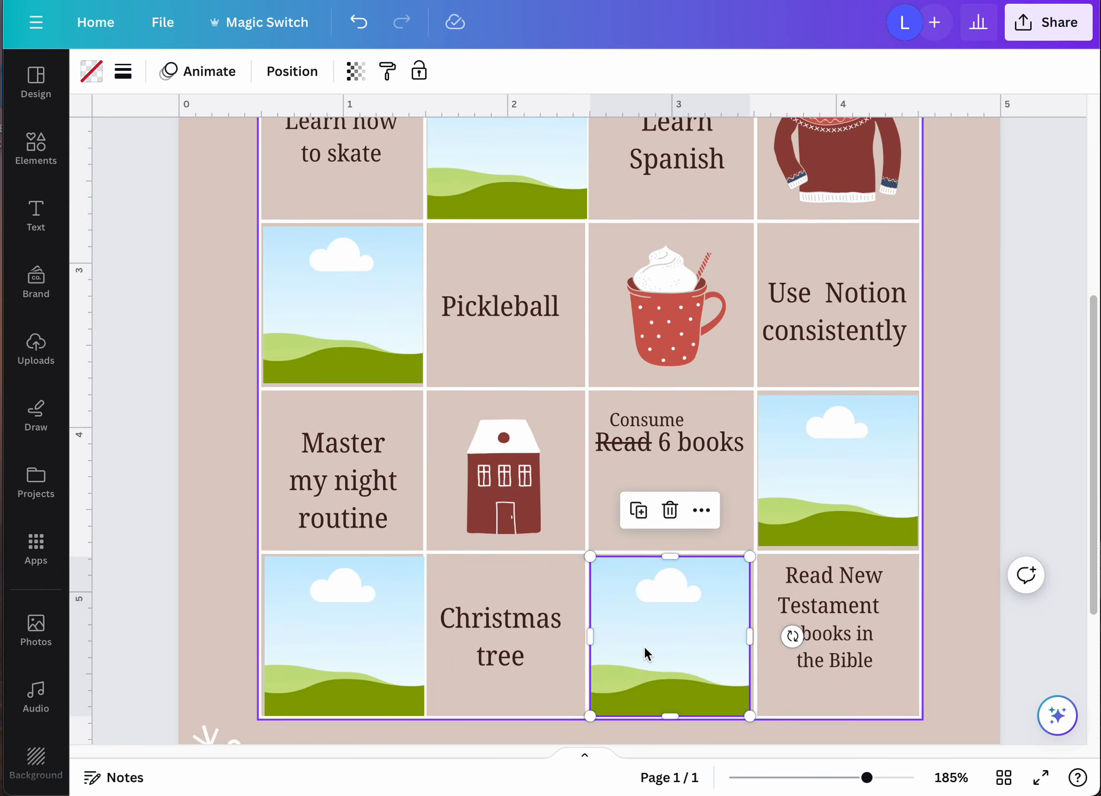
pyautogui.click(519, 655)
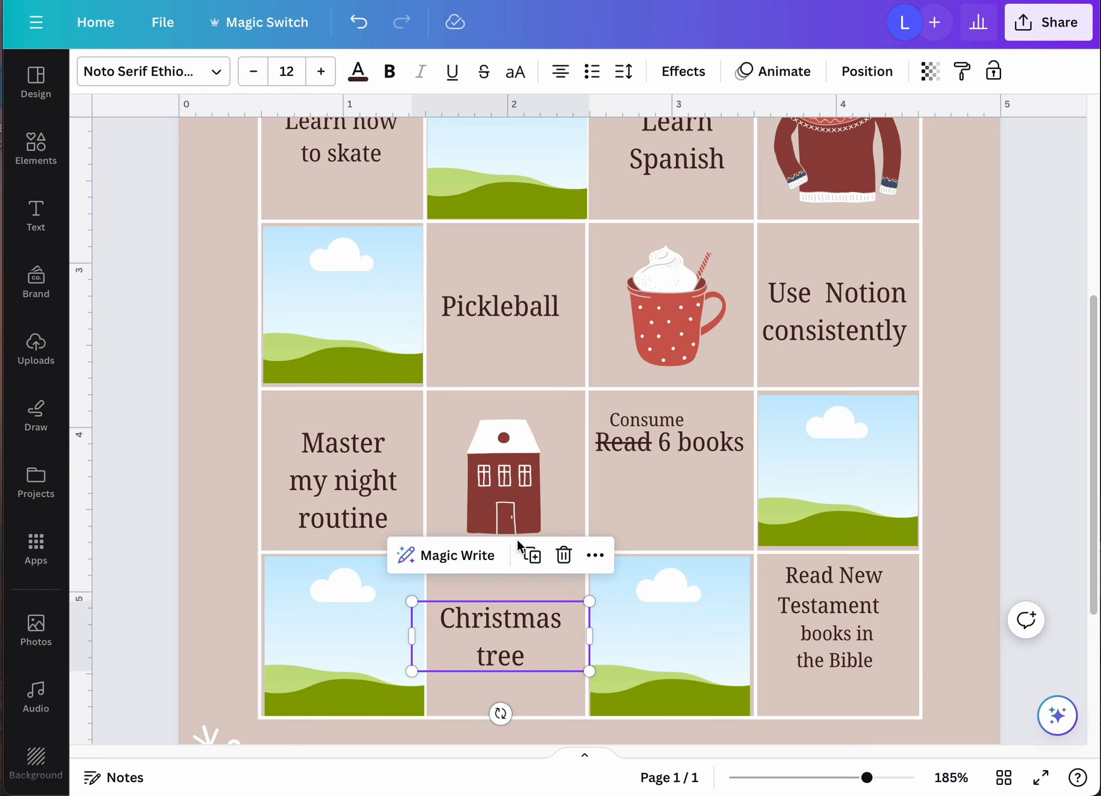
pyautogui.moveTo(523, 488); pyautogui.dragTo(531, 555)
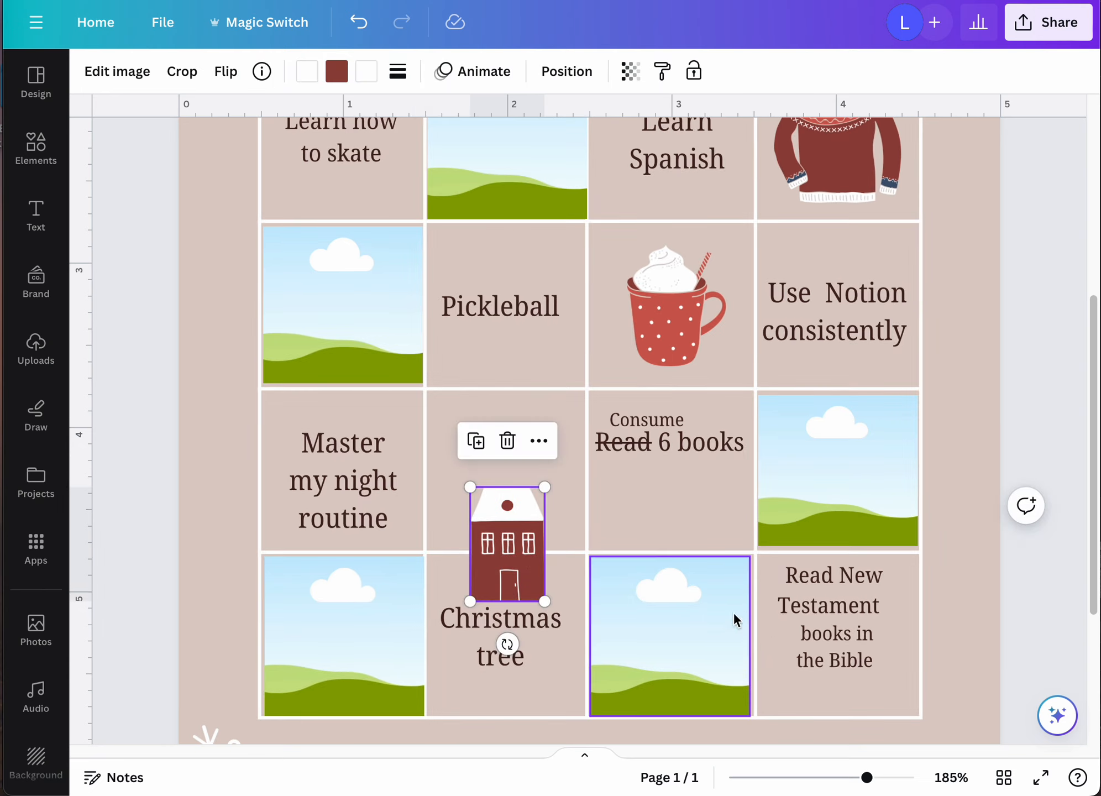
pyautogui.click(832, 653)
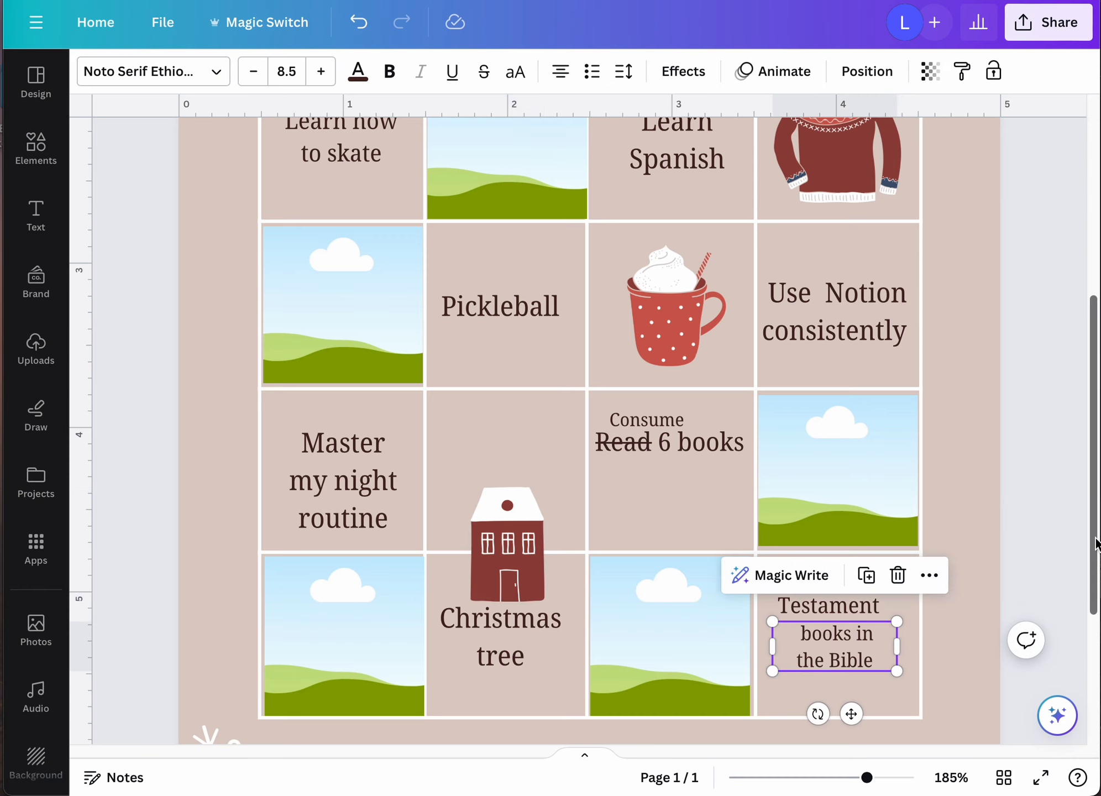
pyautogui.moveTo(1093, 535); pyautogui.dragTo(1096, 495)
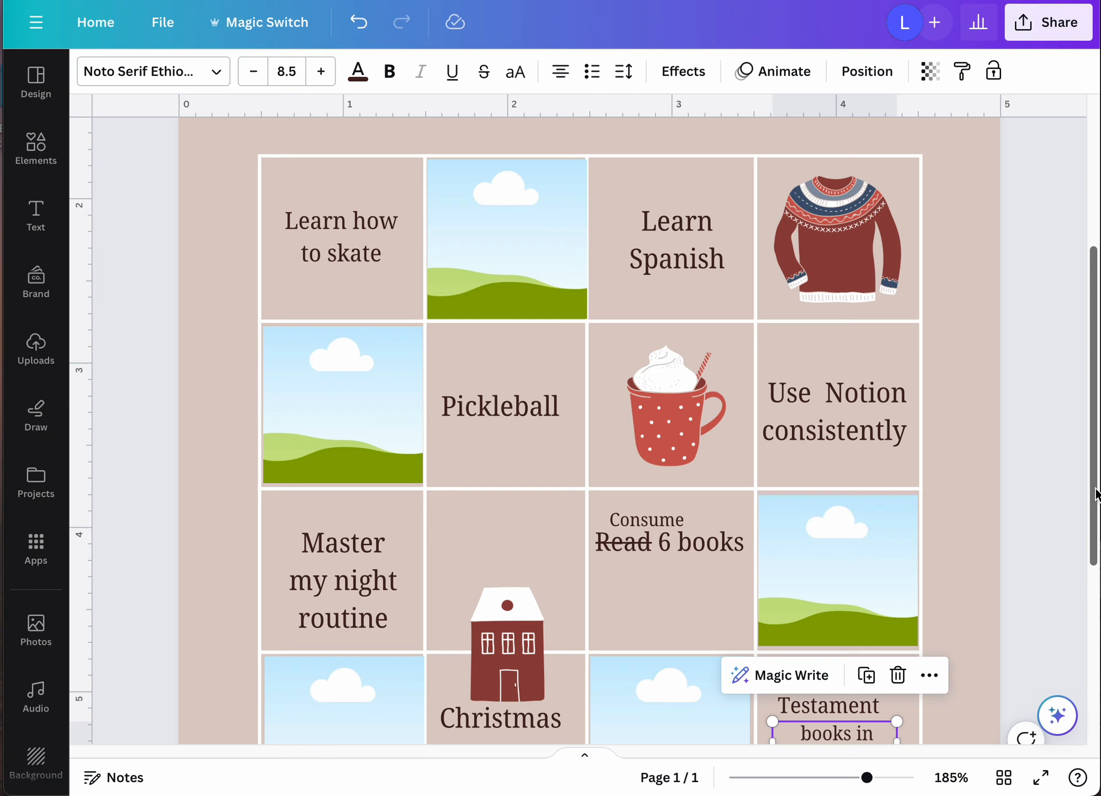
pyautogui.click(305, 226)
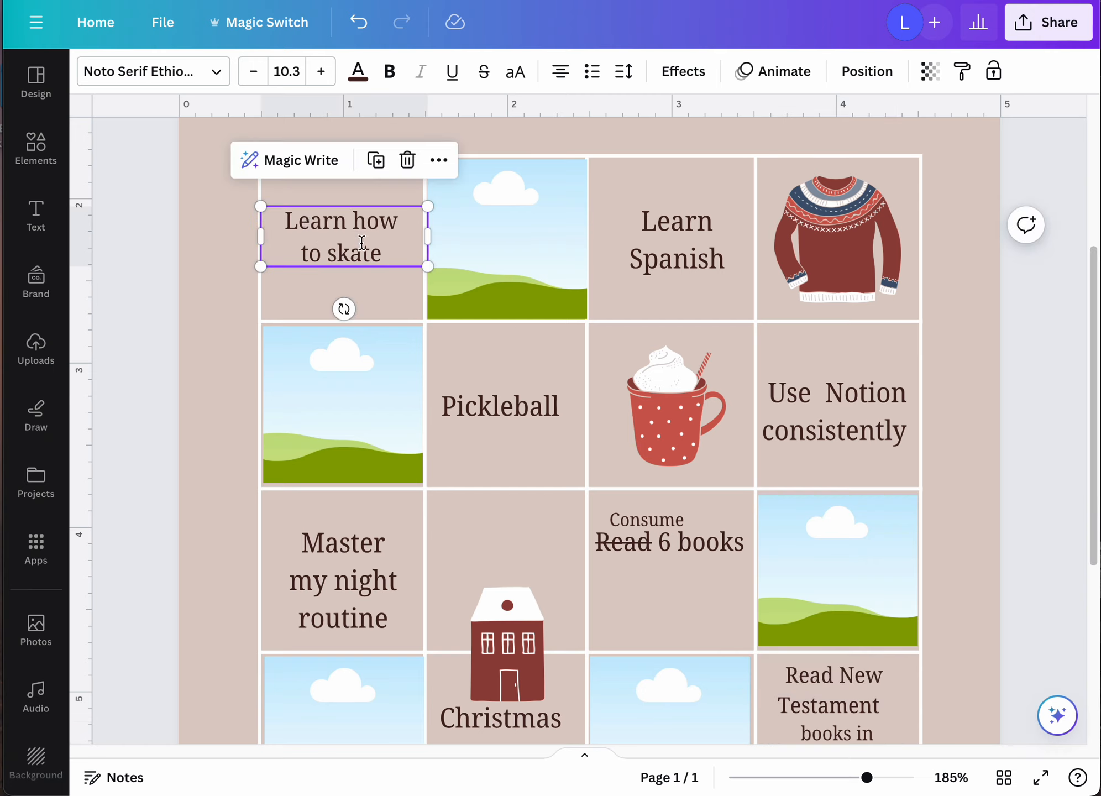
pyautogui.click(150, 248)
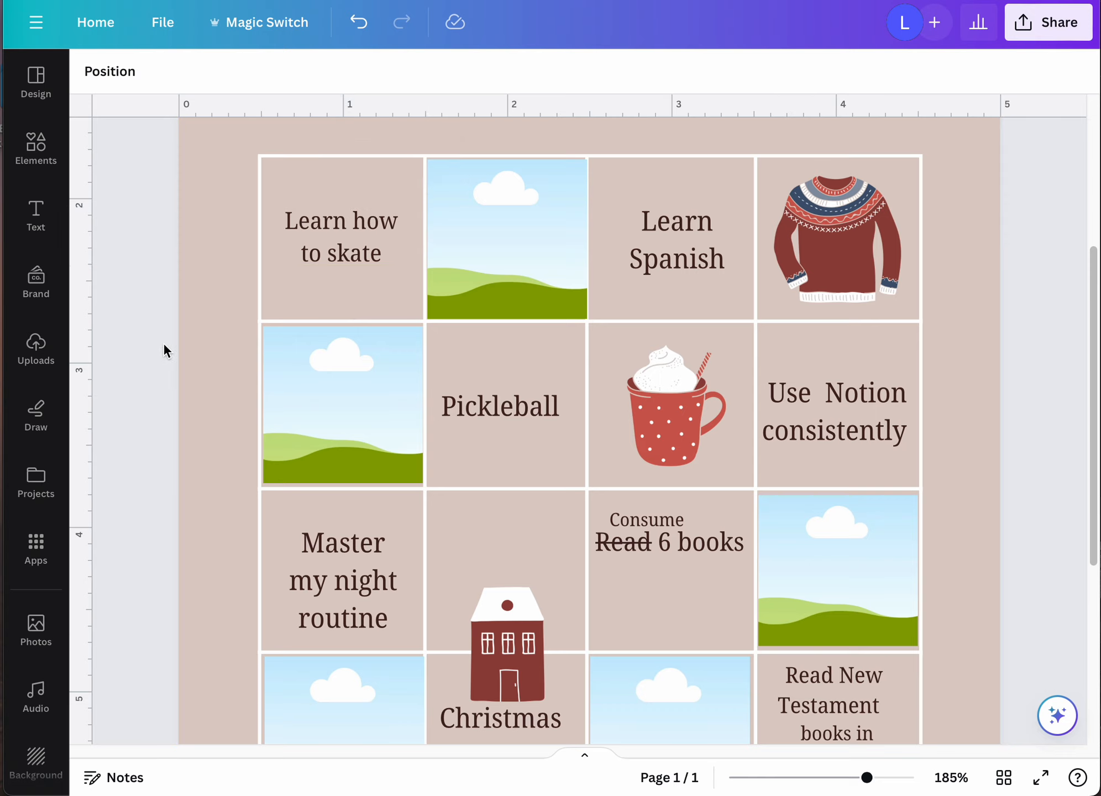
# Step: Fill the frame below "Master my night routine" with the recently used photo of white roller skates
pyautogui.click(36, 145)
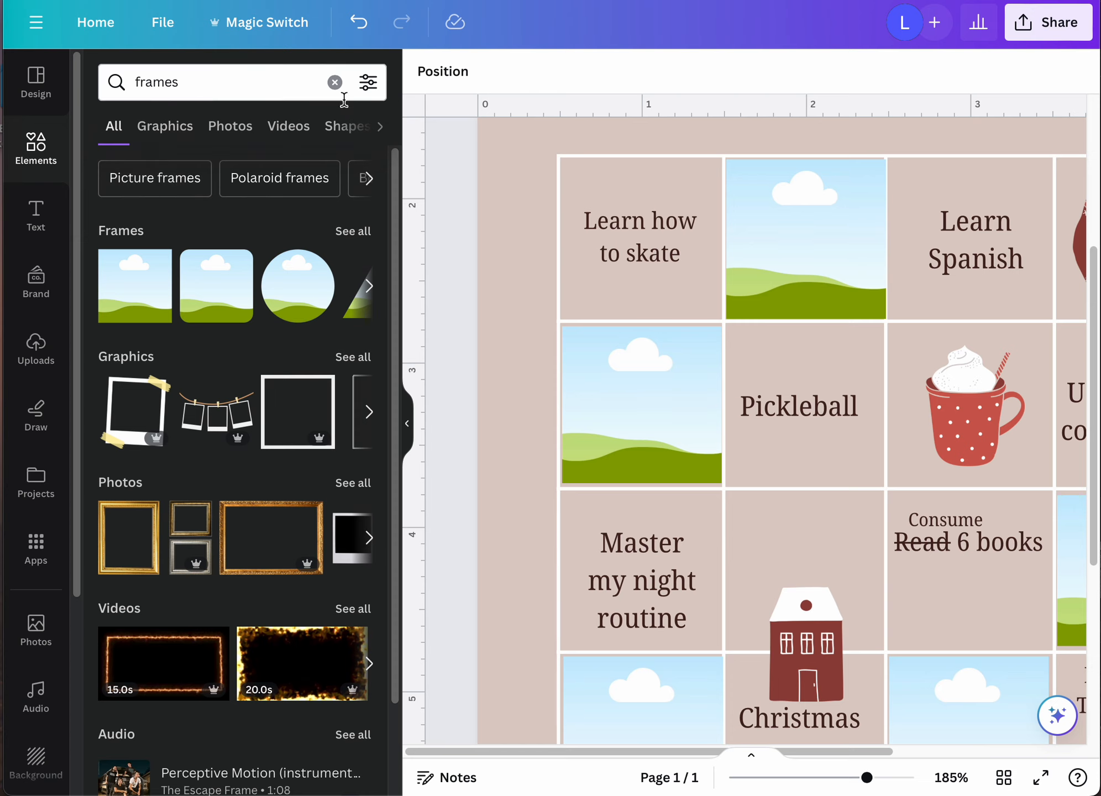
pyautogui.click(335, 82)
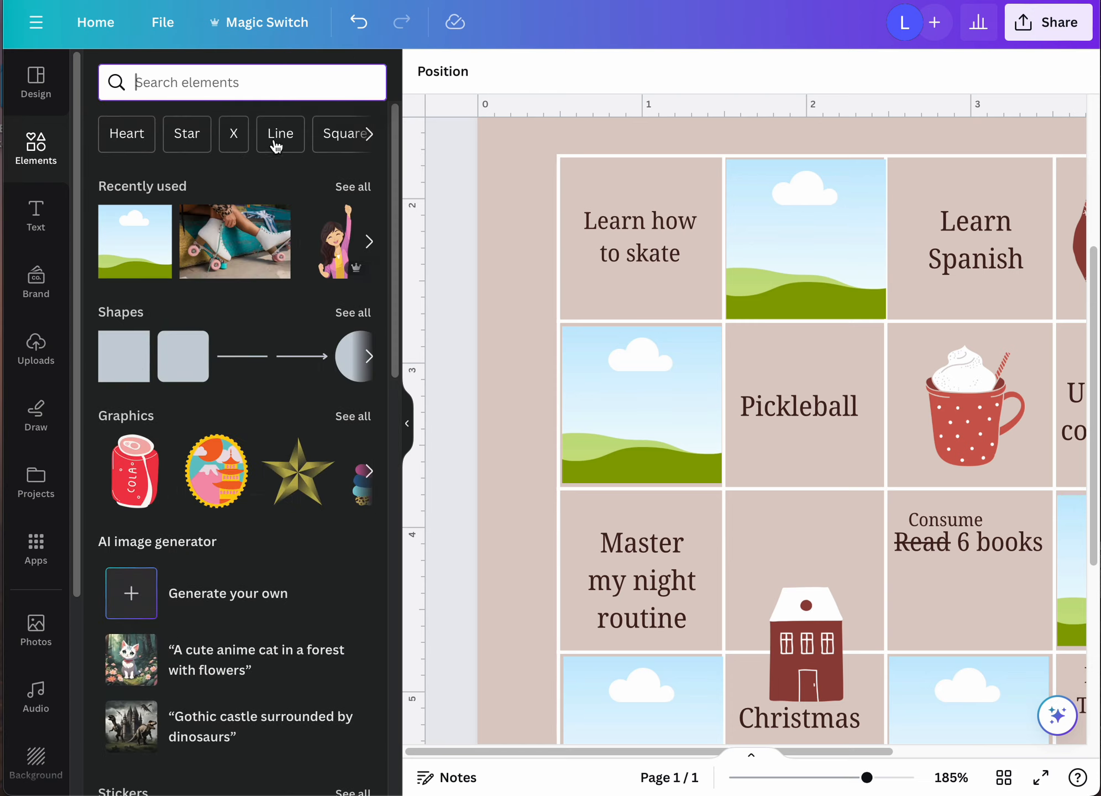
pyautogui.moveTo(249, 243); pyautogui.dragTo(603, 671)
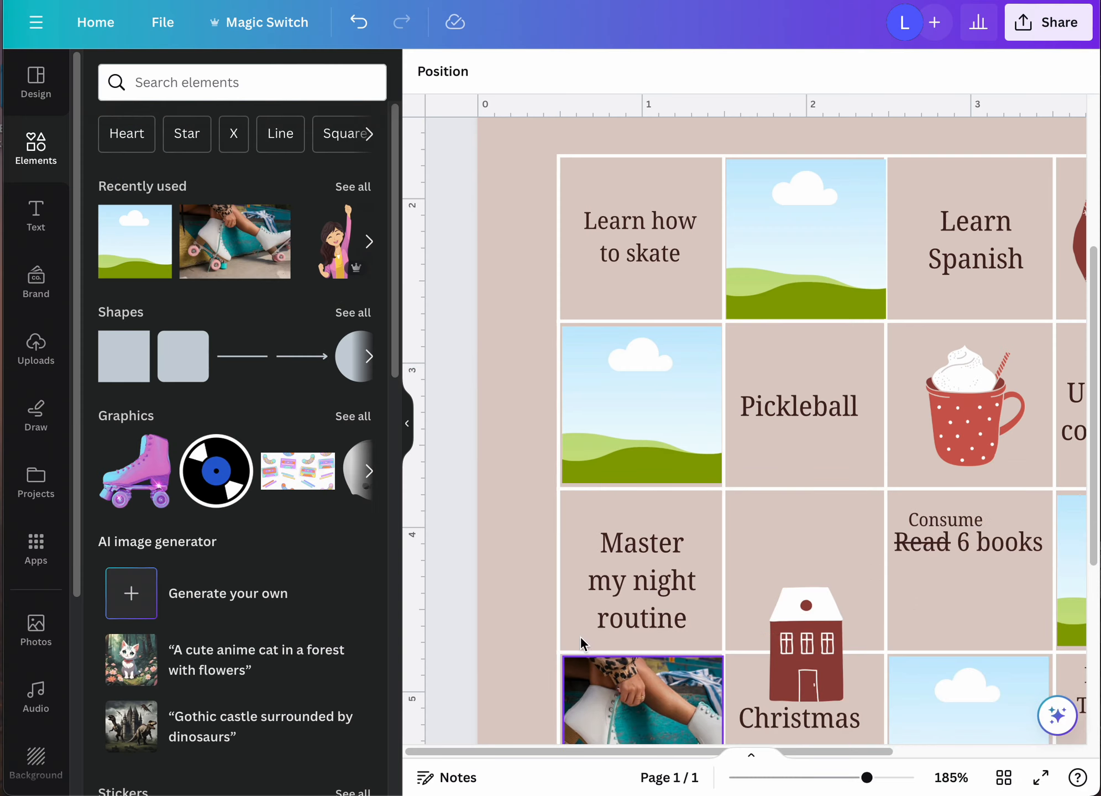
# Step: Open the photo collection among the elements and search it for "books"
pyautogui.click(322, 92)
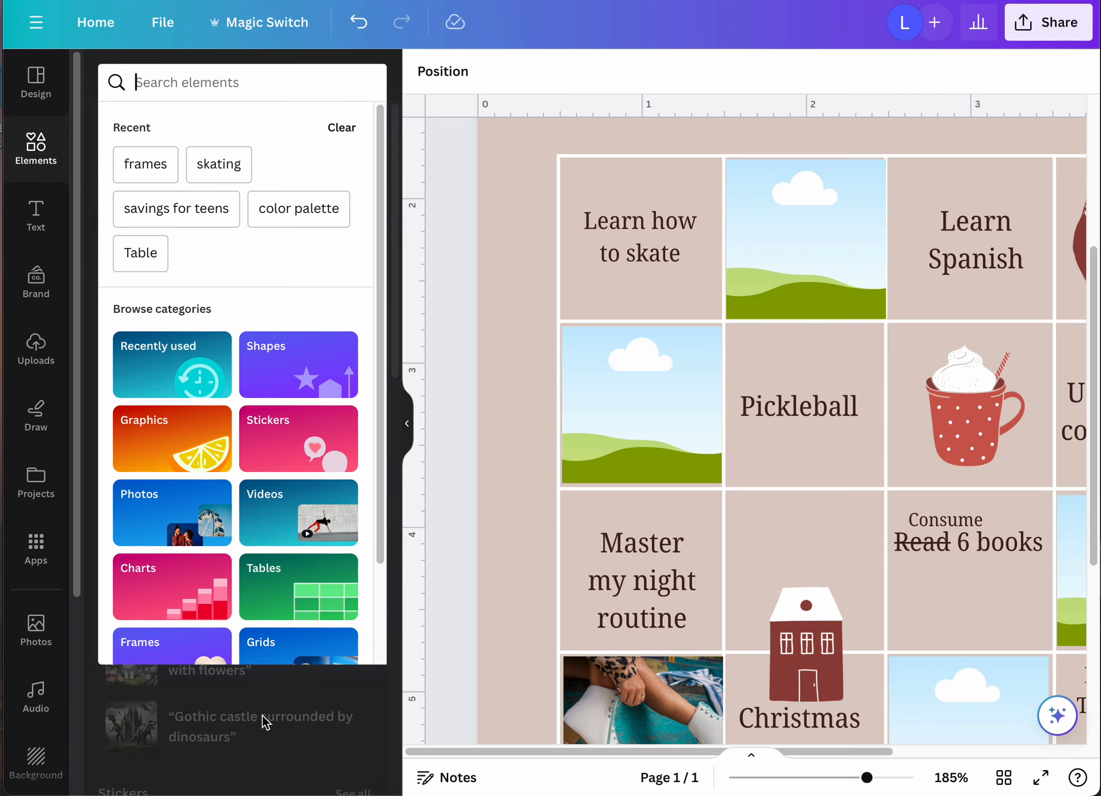
pyautogui.click(177, 519)
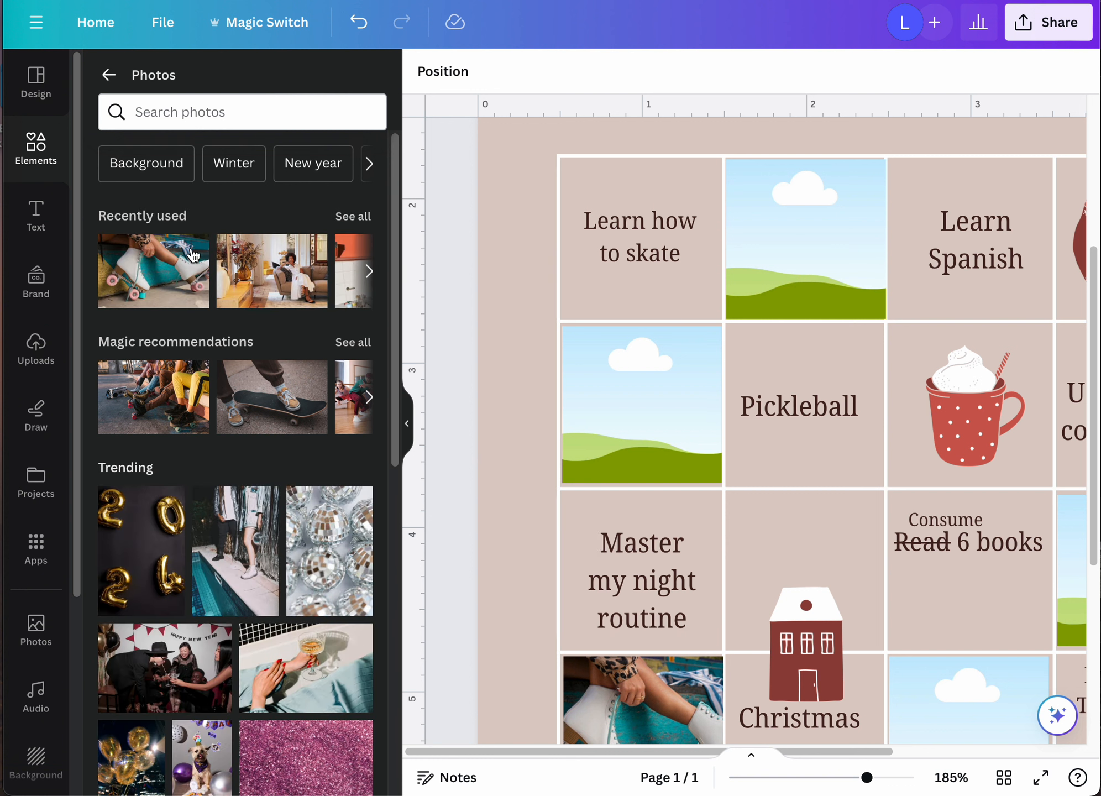
pyautogui.click(225, 114)
pyautogui.write('boo')
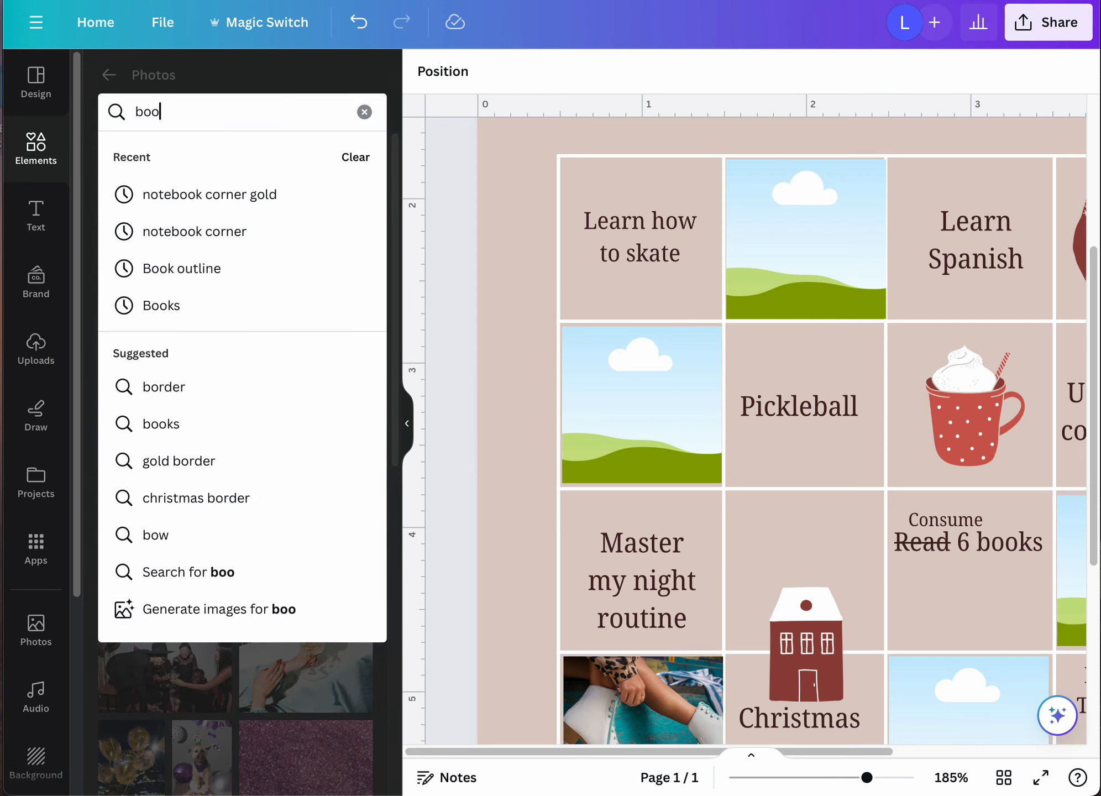
pyautogui.write('ks')
pyautogui.press('Return')
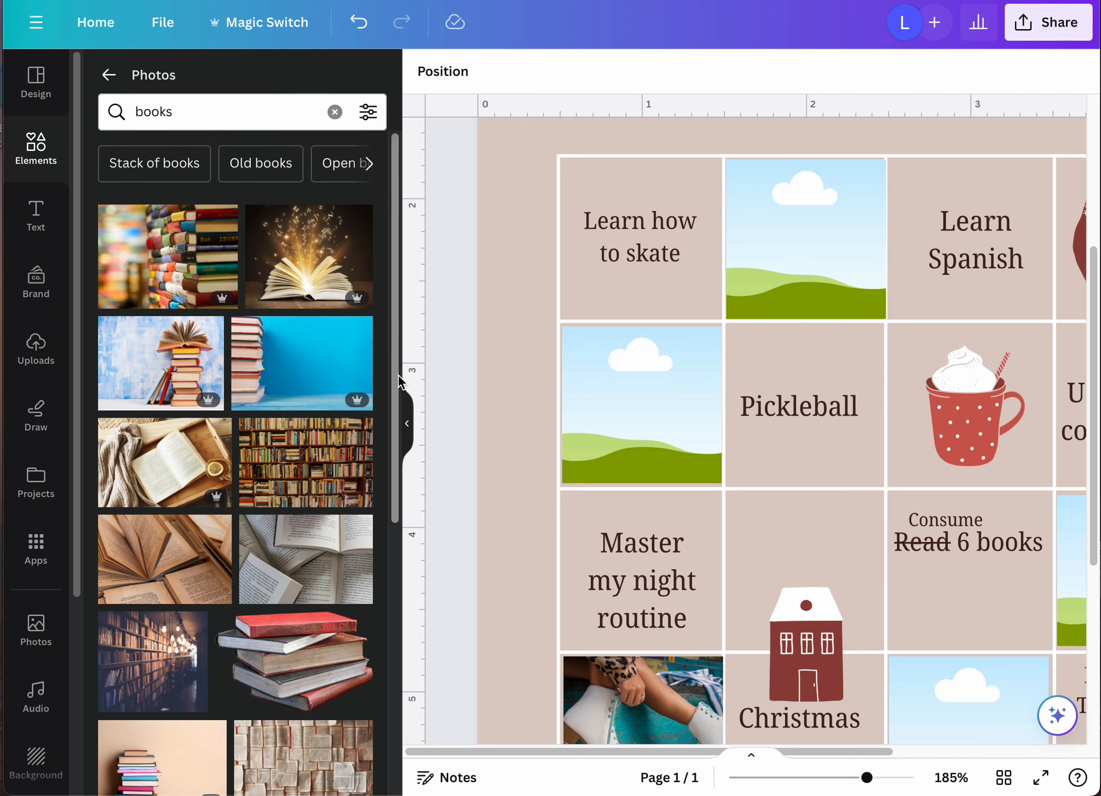
# Step: Browse the book photos and fill the frame beside "Learn how to skate" with the open book with fairy lights
pyautogui.moveTo(398, 375); pyautogui.dragTo(416, 795)
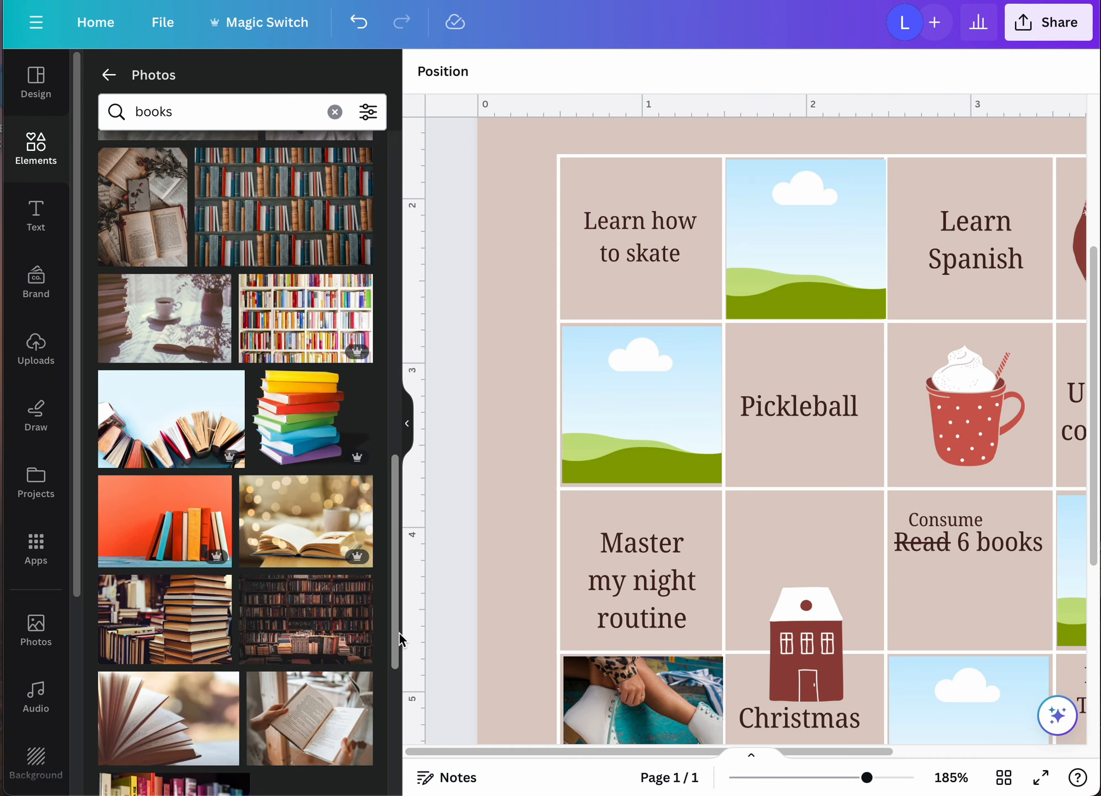
pyautogui.scroll(-7, 399, 633)
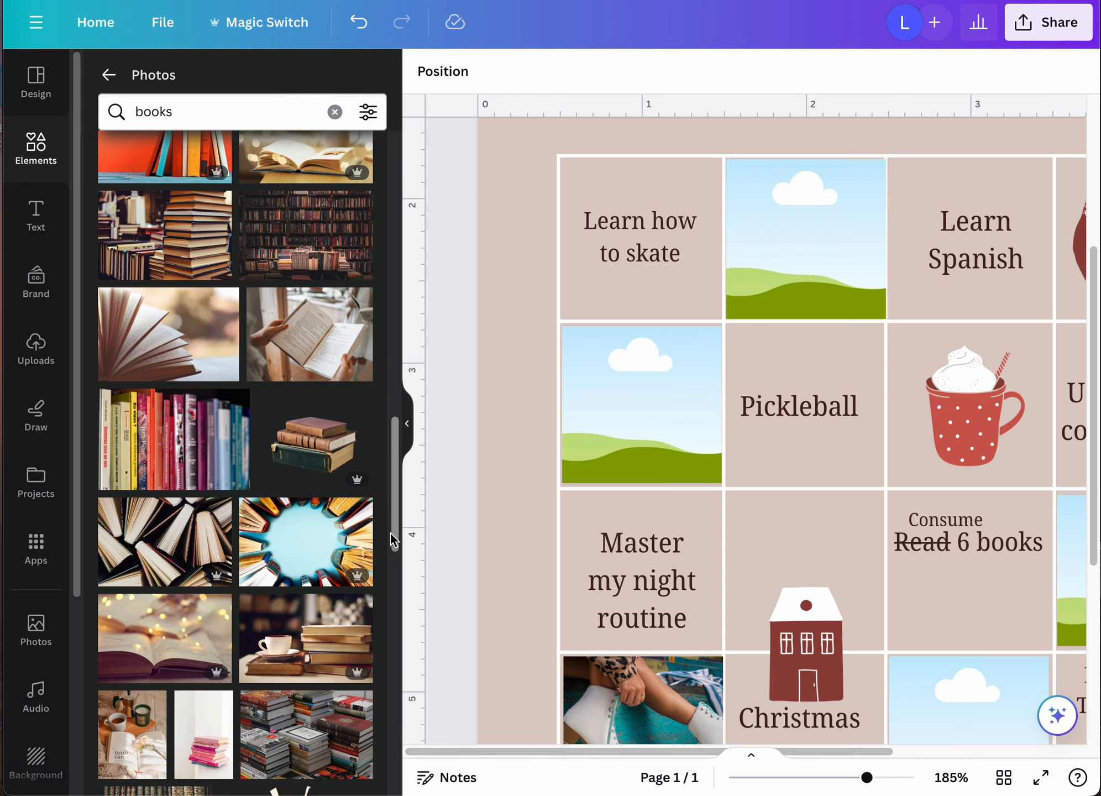
pyautogui.moveTo(391, 532); pyautogui.dragTo(399, 585)
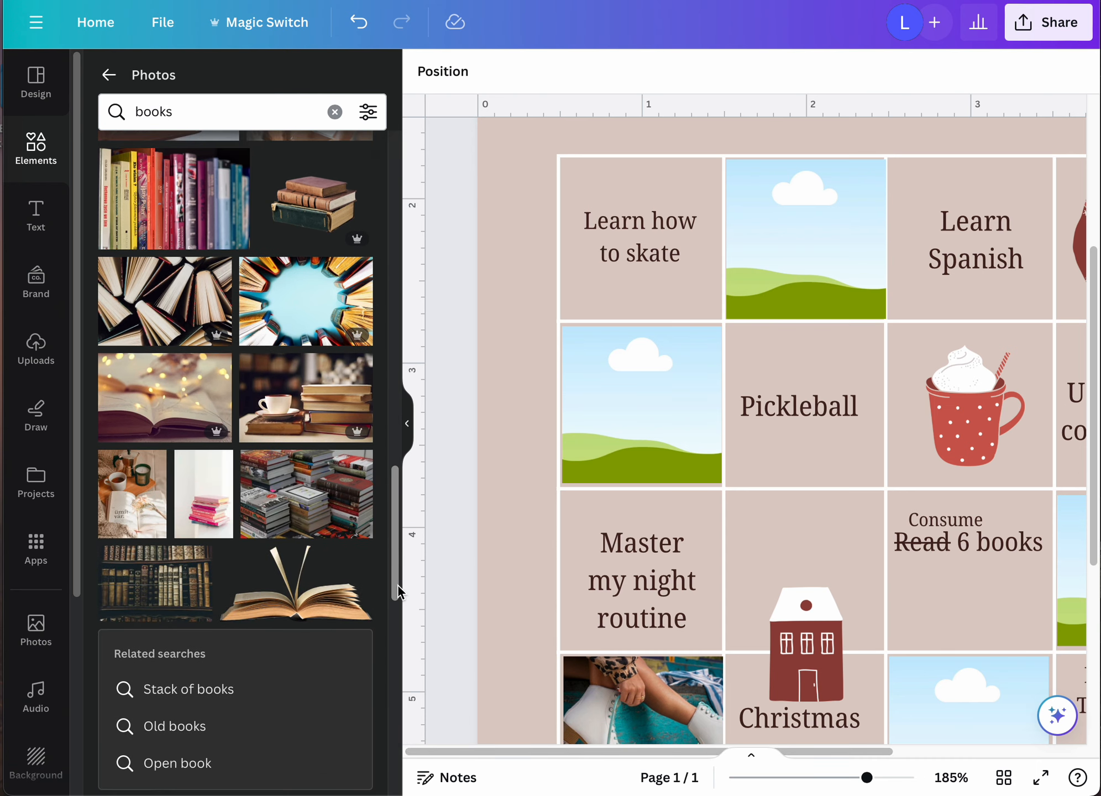
pyautogui.moveTo(395, 572); pyautogui.dragTo(398, 490)
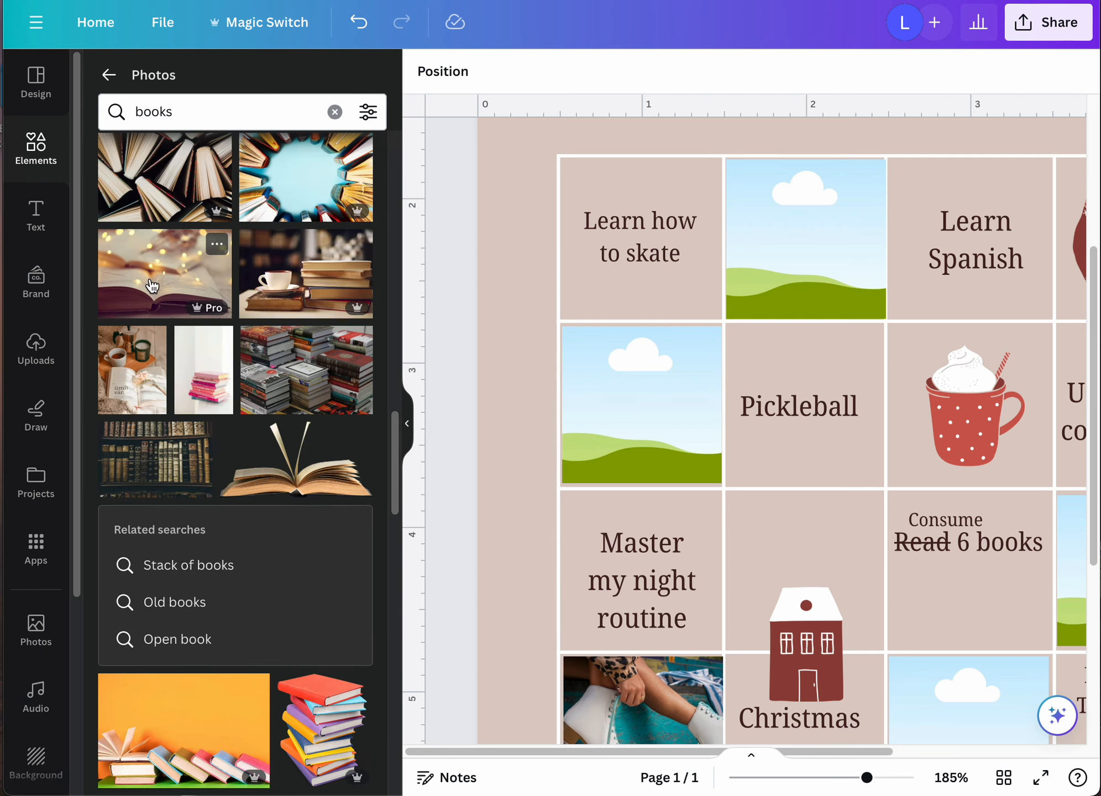
pyautogui.moveTo(152, 285); pyautogui.dragTo(791, 206)
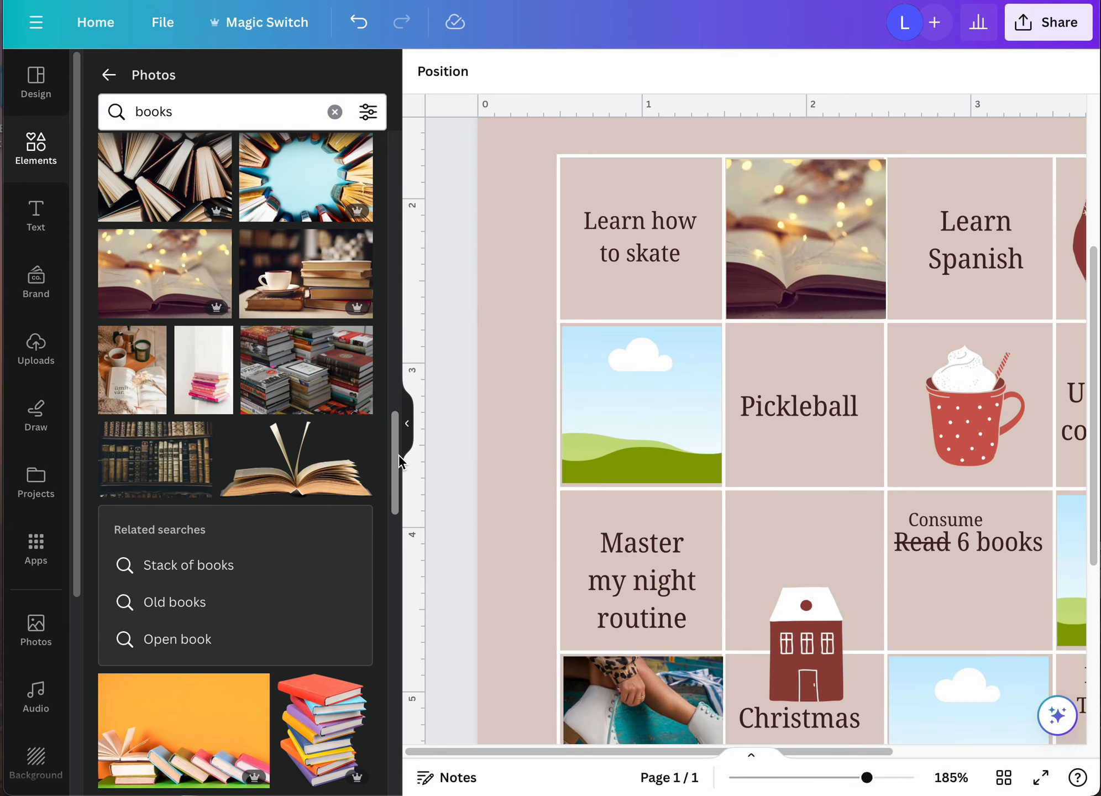
# Step: Replace the photo search term with "learn" and run the search
pyautogui.click(335, 113)
pyautogui.write('le')
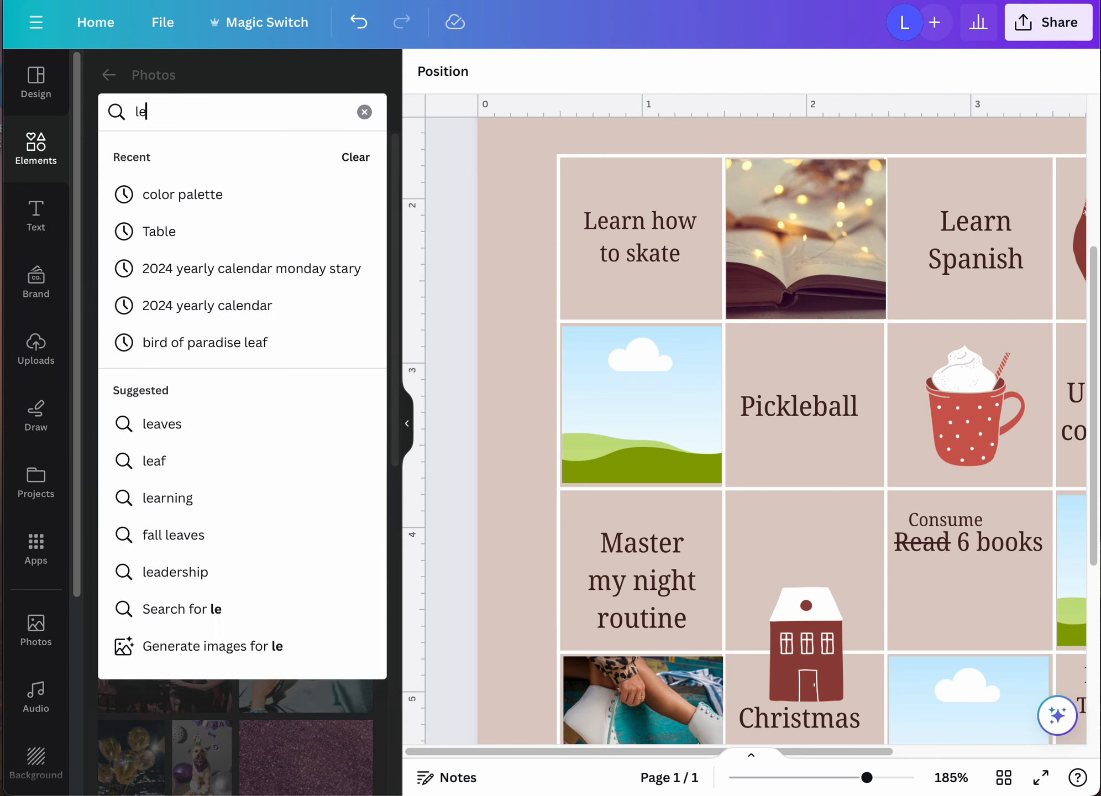
pyautogui.write('arn')
pyautogui.press('Return')
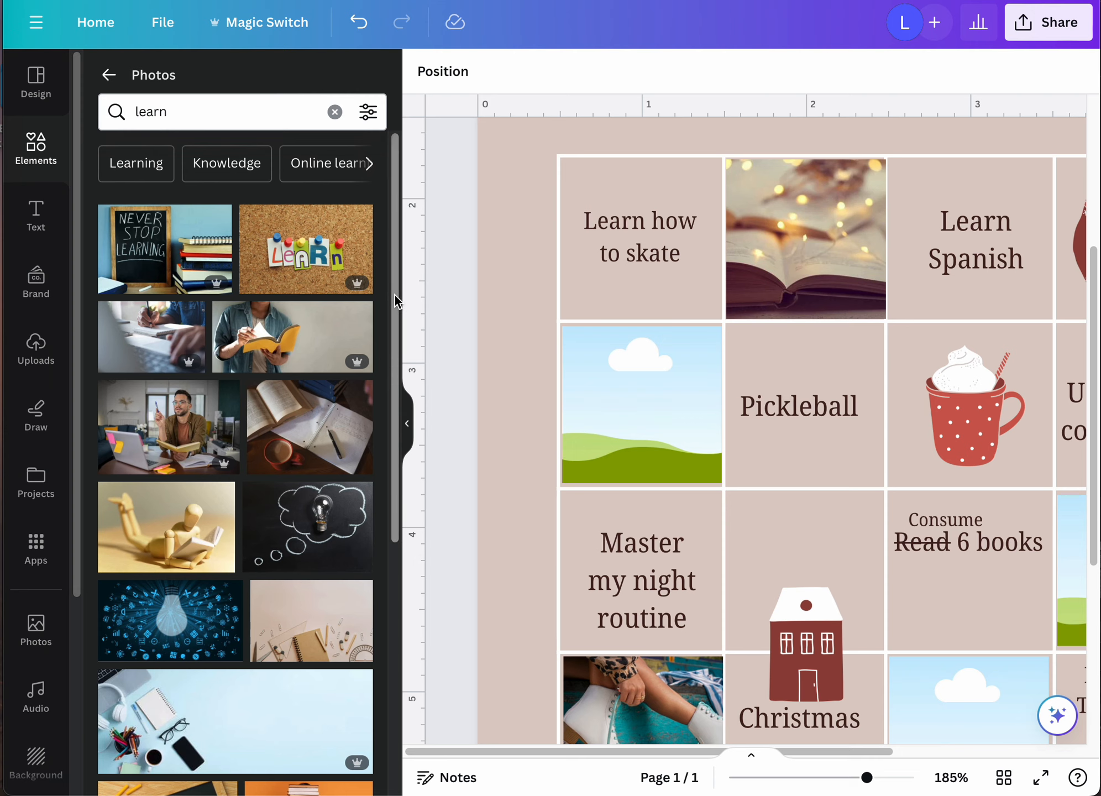
# Step: Look through the "learn" photos, then search the photo collection for "language" instead
pyautogui.moveTo(395, 294); pyautogui.dragTo(414, 636)
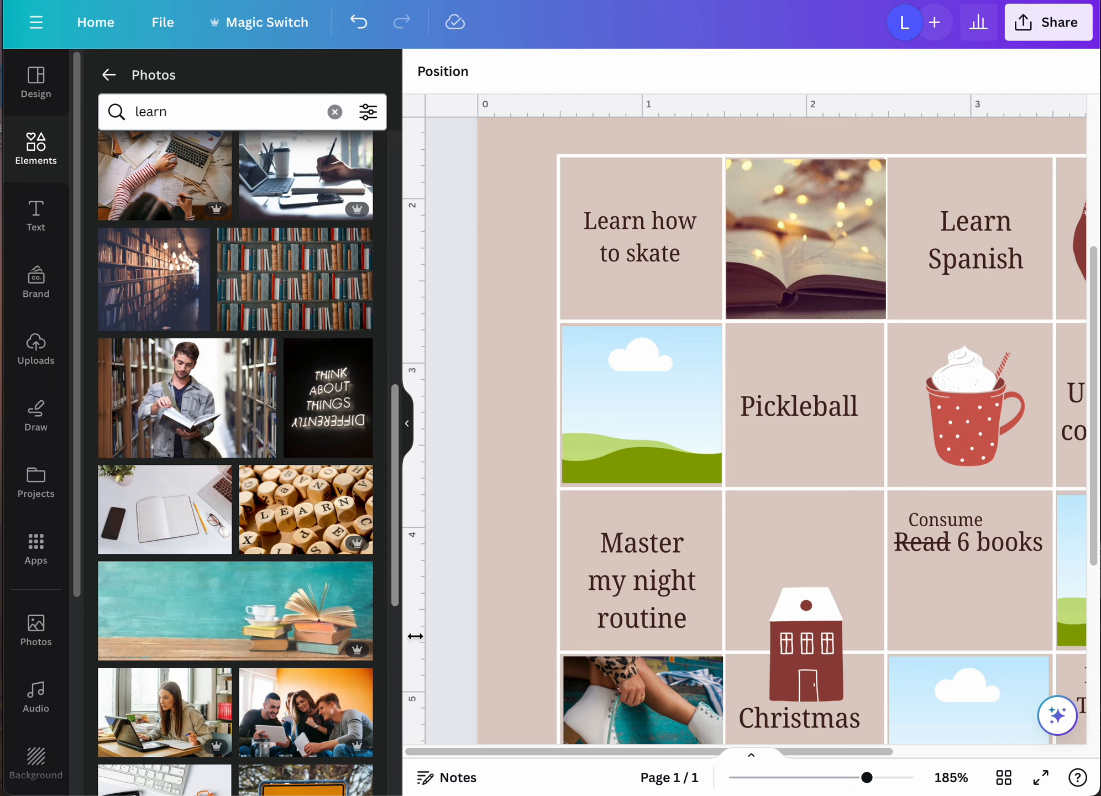
pyautogui.doubleClick(153, 112)
pyautogui.write('l')
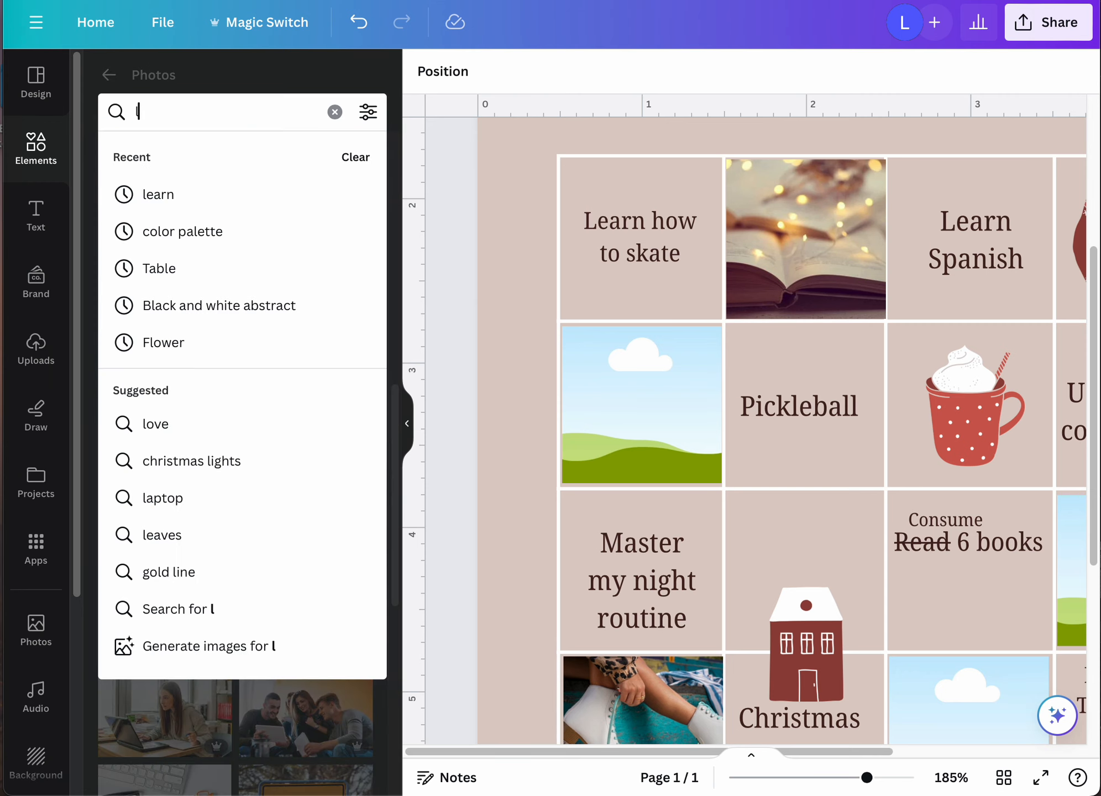
pyautogui.write('angu')
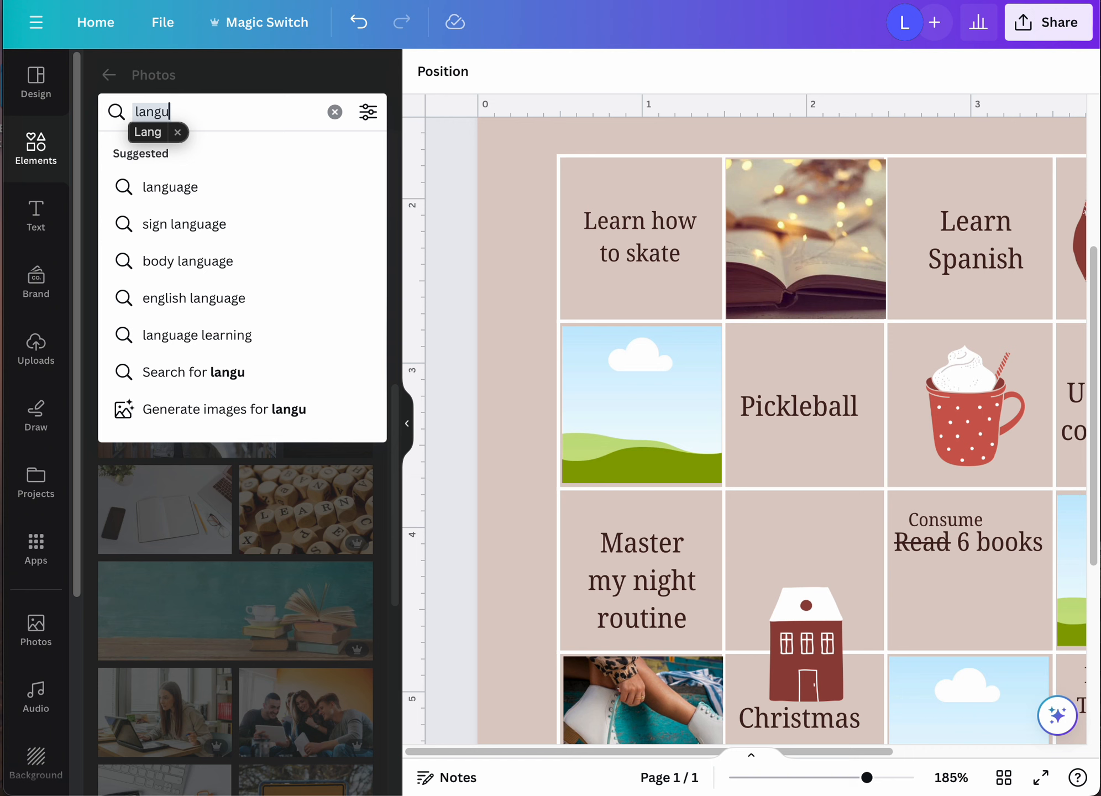
pyautogui.click(159, 186)
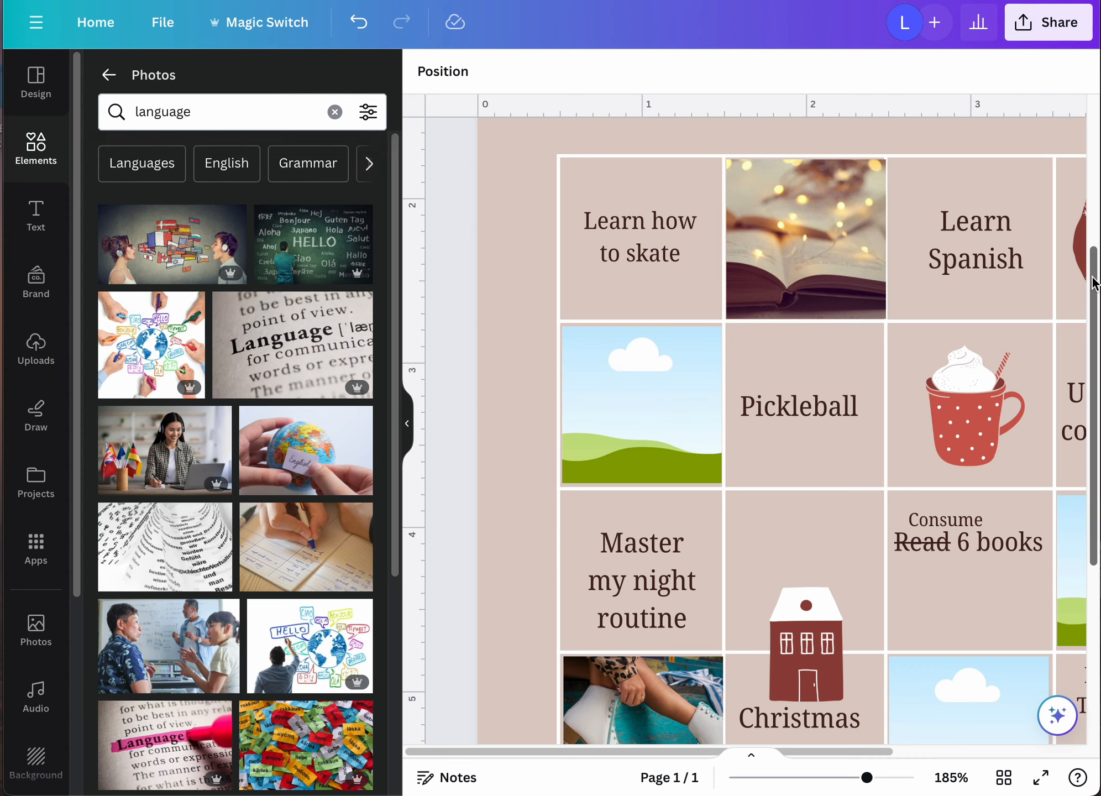
# Step: Replace the "Christmas tree" text in the bottom row of the bingo grid with "Learn Sign Language"
pyautogui.scroll(-3, 1089, 254)
pyautogui.click(803, 566)
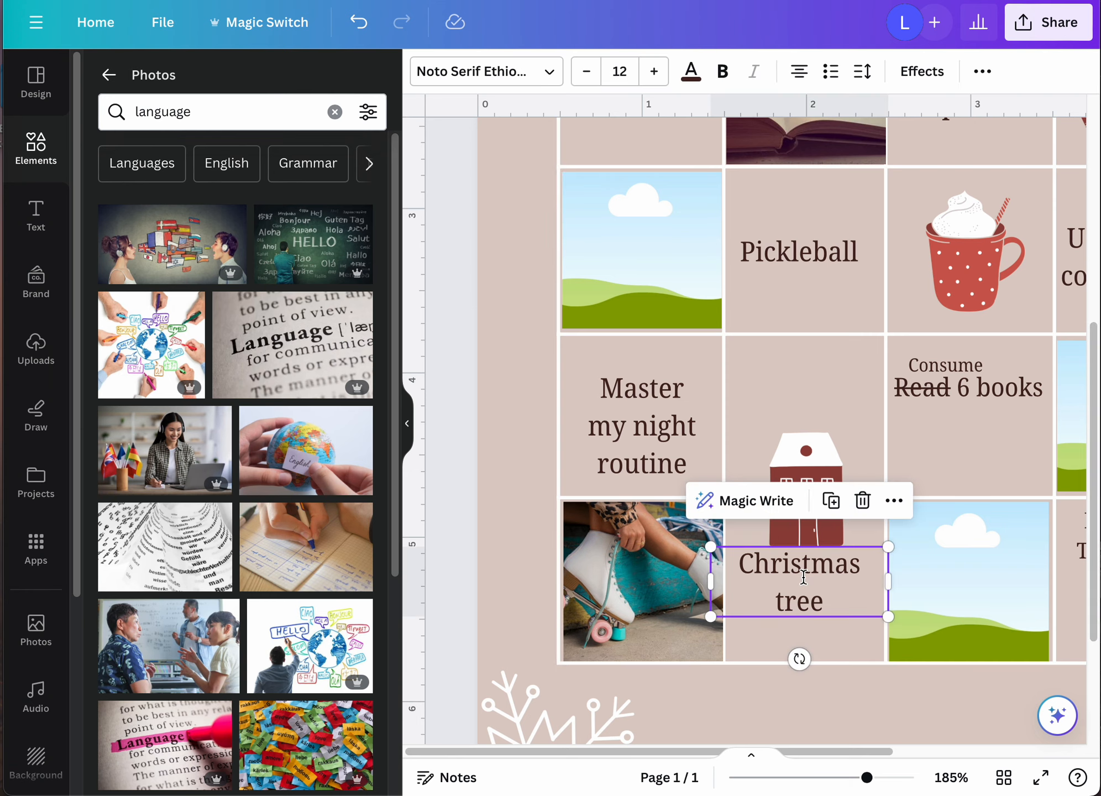
pyautogui.click(801, 572)
pyautogui.write('Lea')
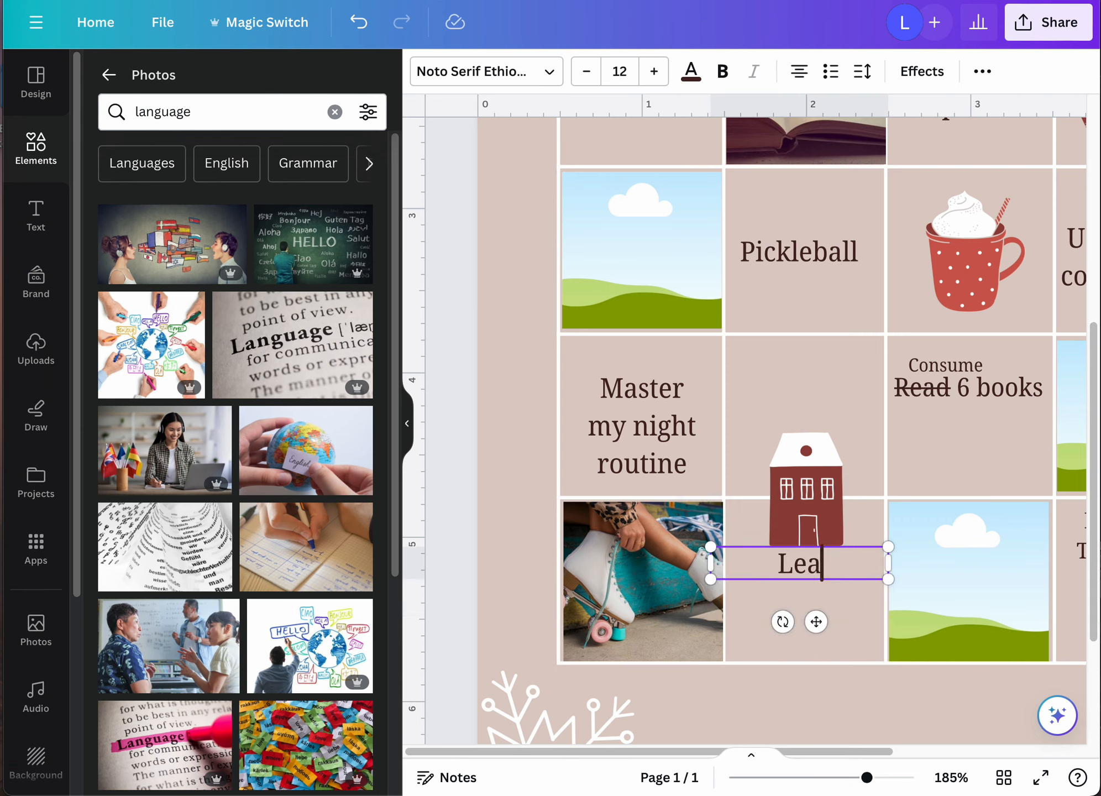
pyautogui.write('rn Sign ')
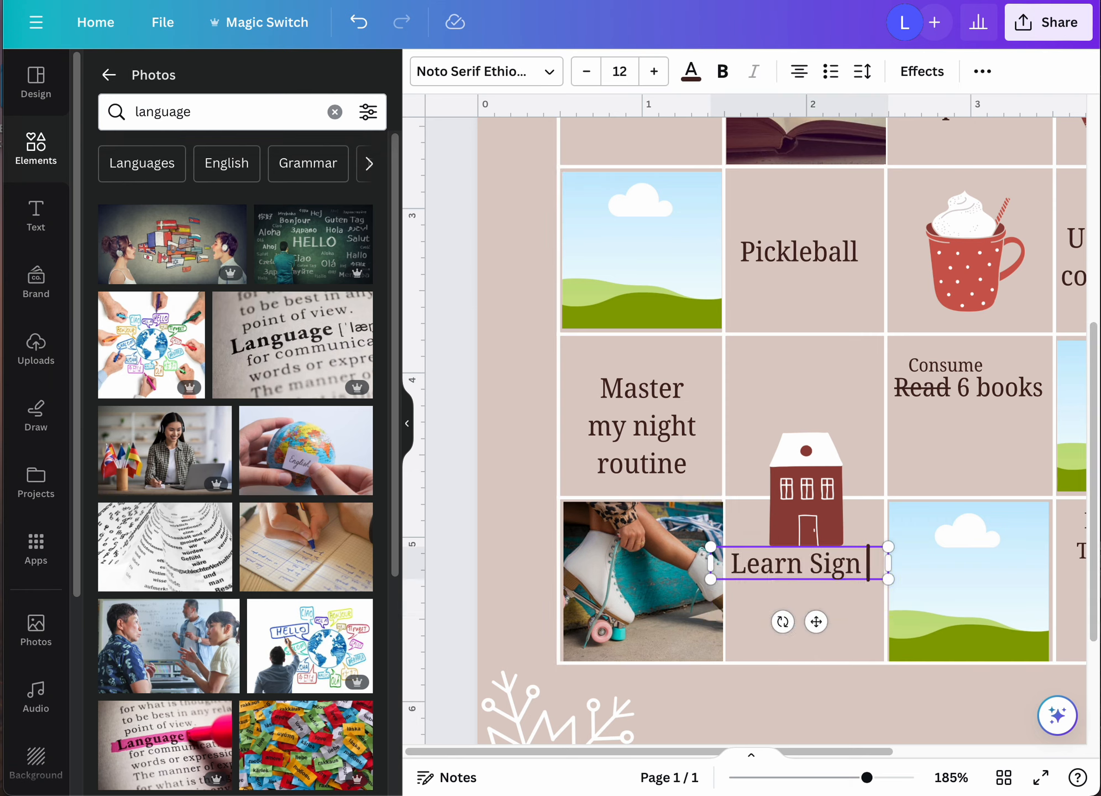
pyautogui.write('Language')
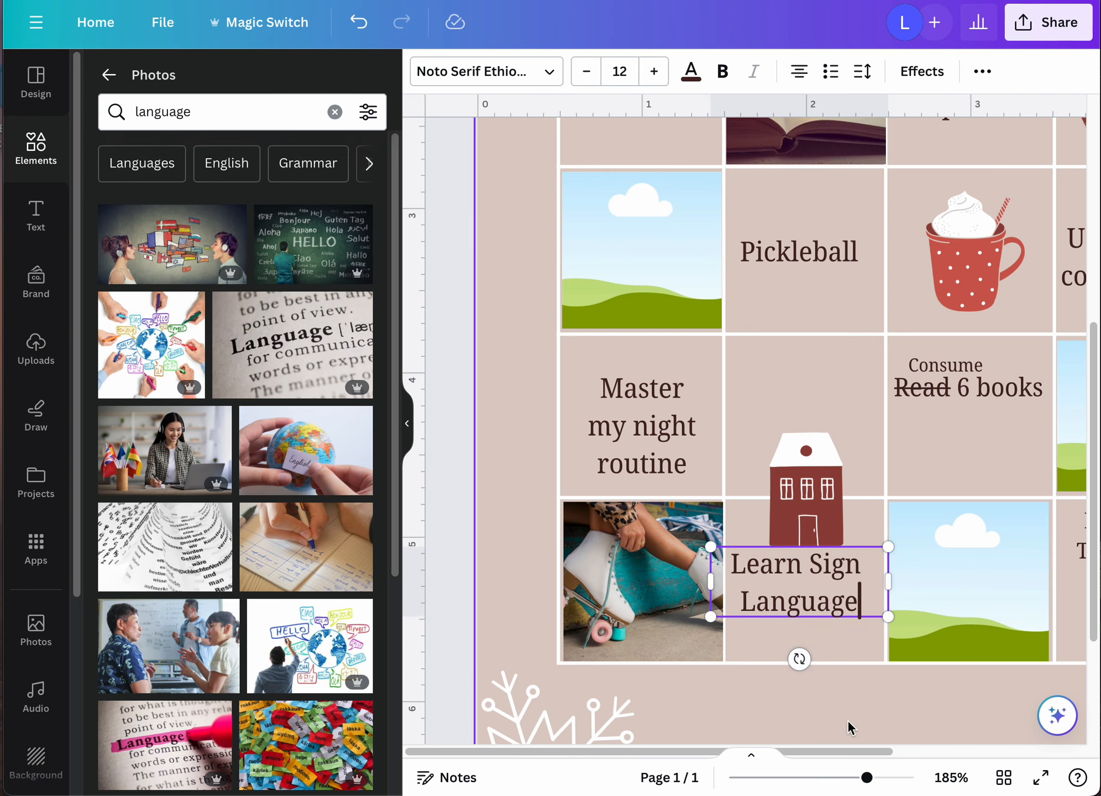
pyautogui.click(831, 690)
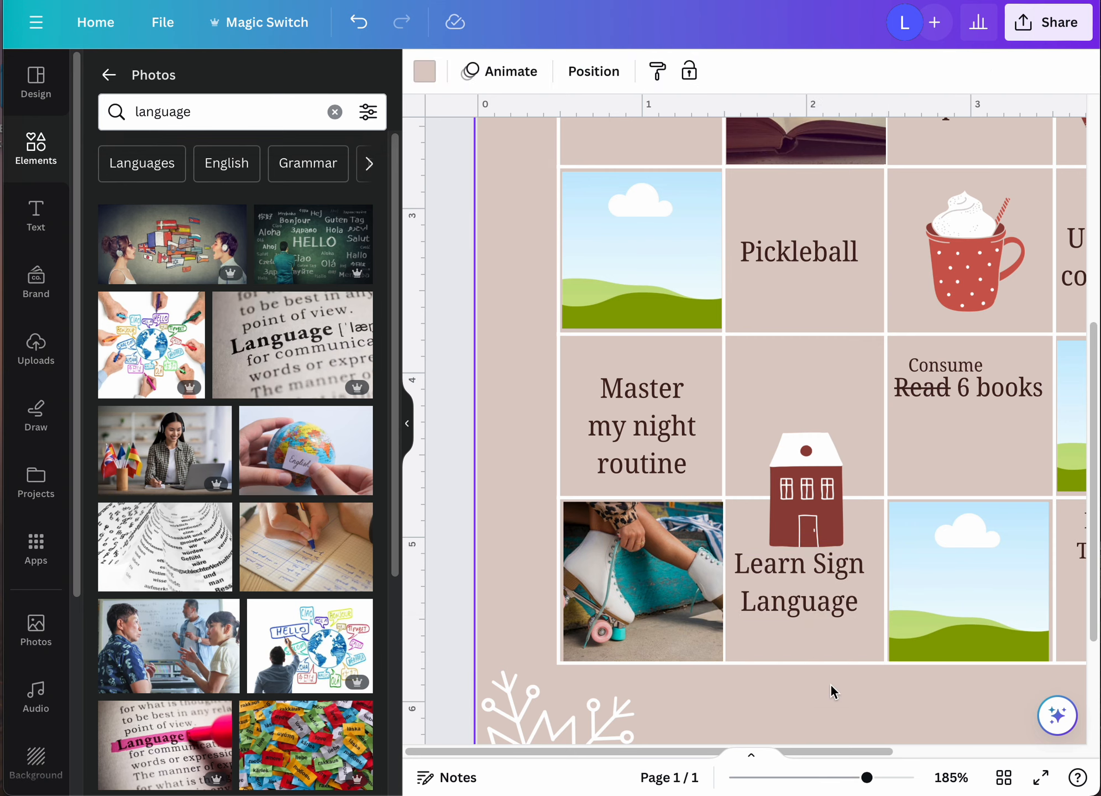
# Step: Move the "Learn Sign Language" text slightly lower and to the right in its square, and delete the red house illustration above it
pyautogui.moveTo(800, 597); pyautogui.dragTo(799, 608)
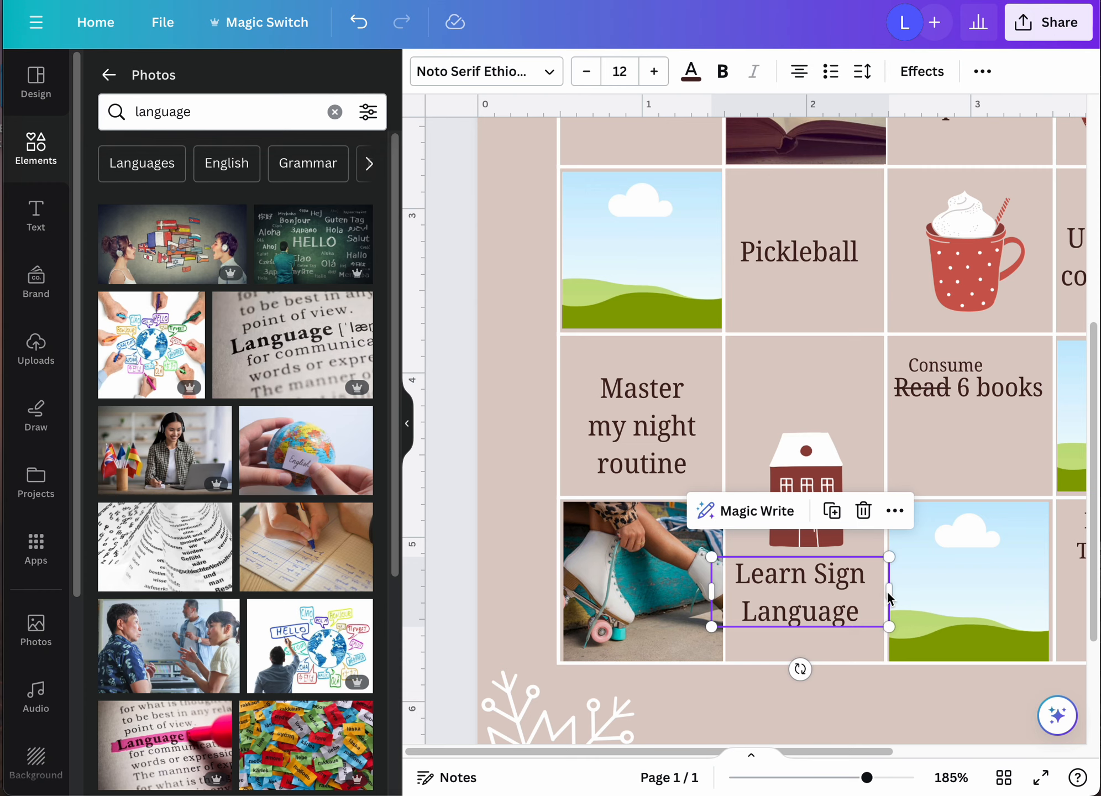
pyautogui.moveTo(890, 592); pyautogui.dragTo(825, 599)
pyautogui.click(807, 482)
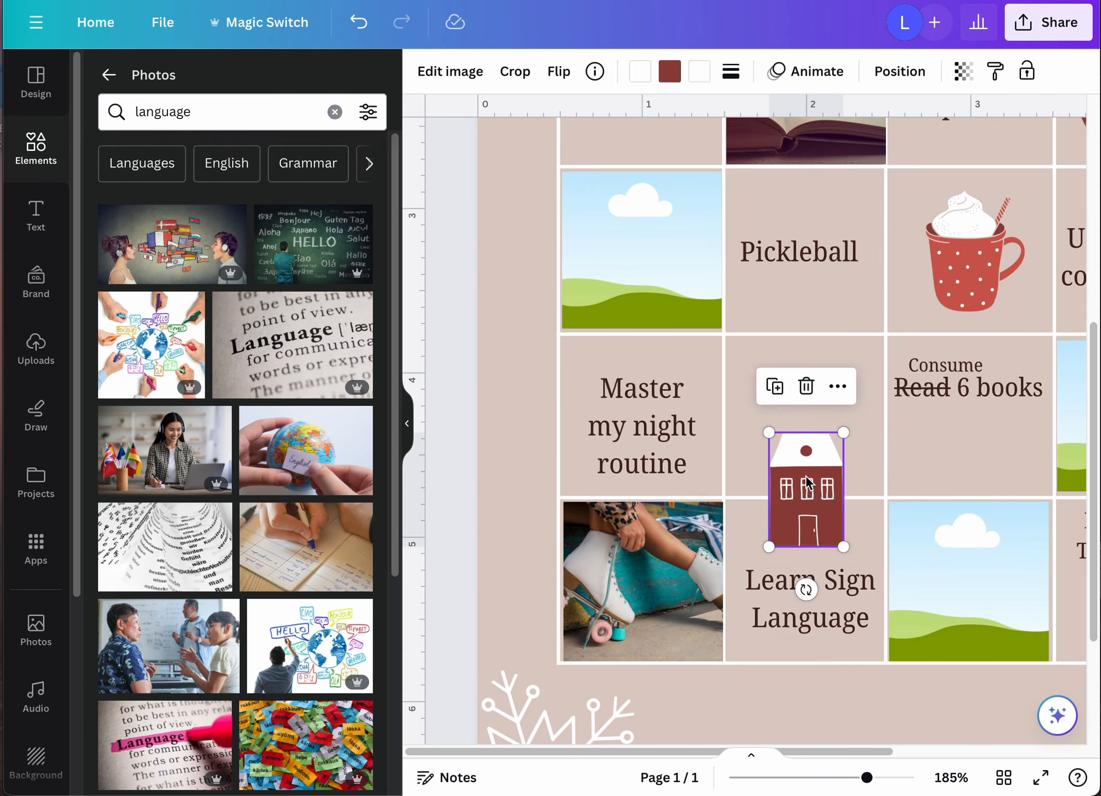
pyautogui.press('Delete')
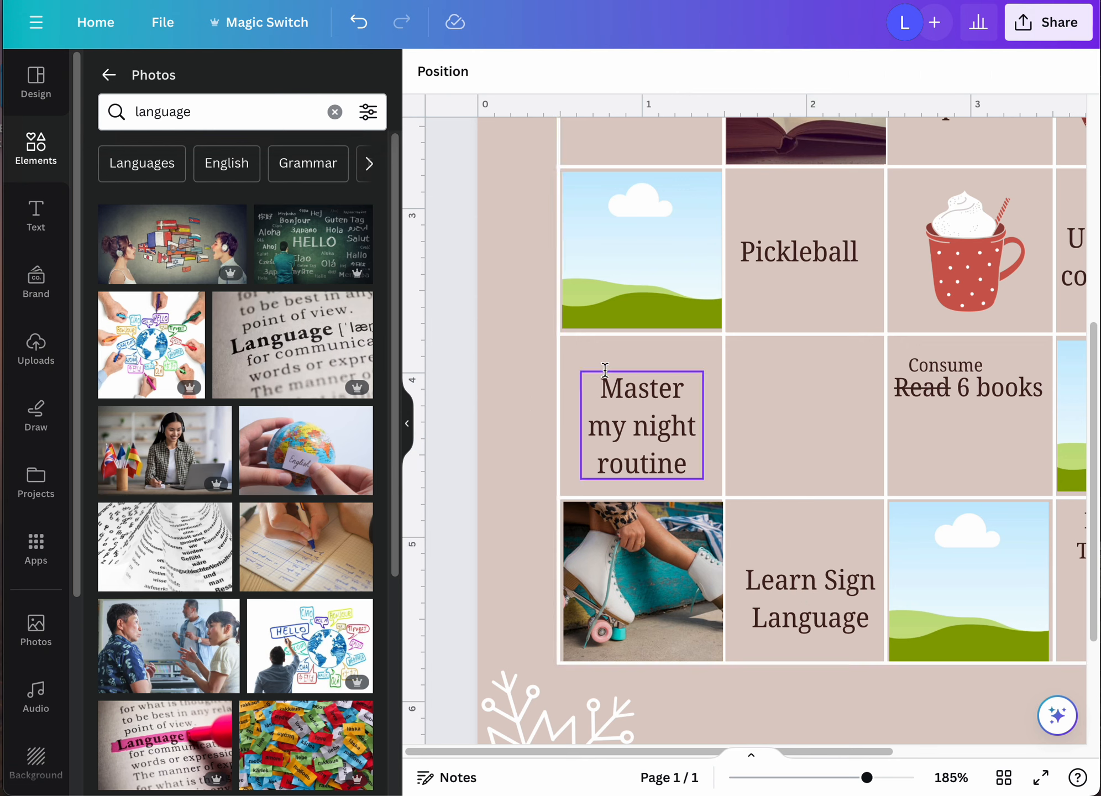
# Step: Browse the language photos and fill the frame beside "Pickleball" with the signpost reading Spanish, English, Chinese and French
pyautogui.moveTo(397, 418); pyautogui.dragTo(407, 616)
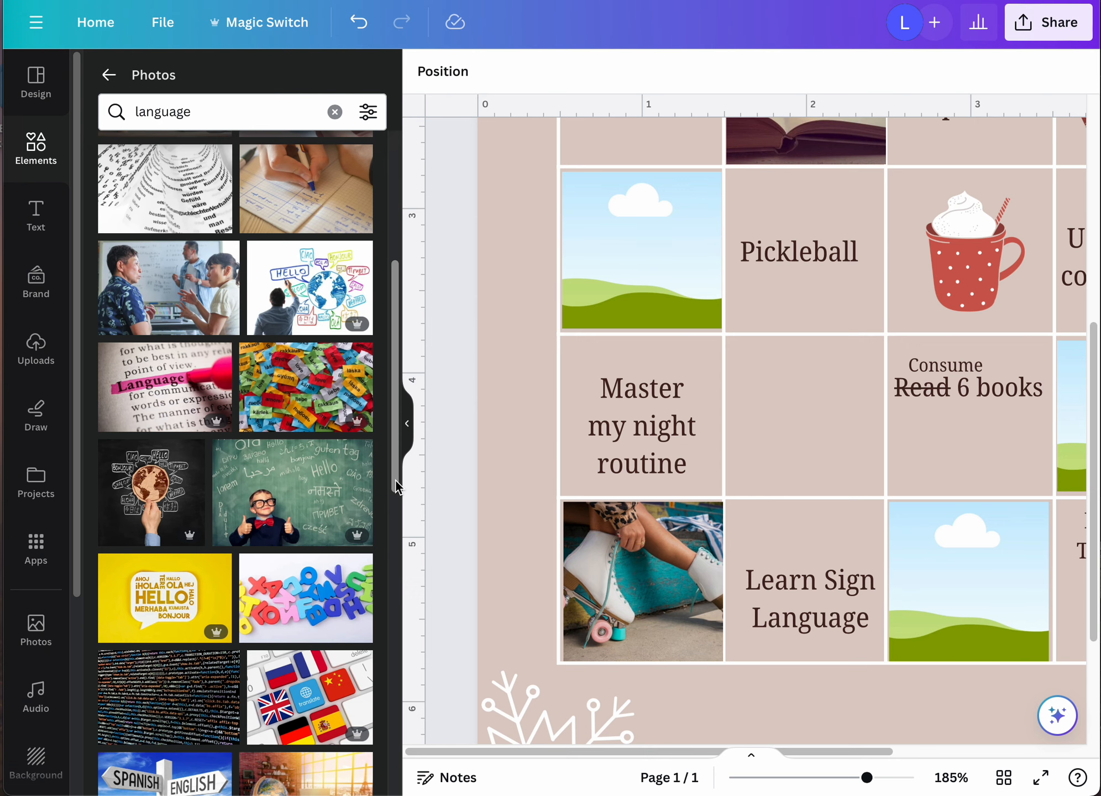
pyautogui.scroll(-1, 397, 489)
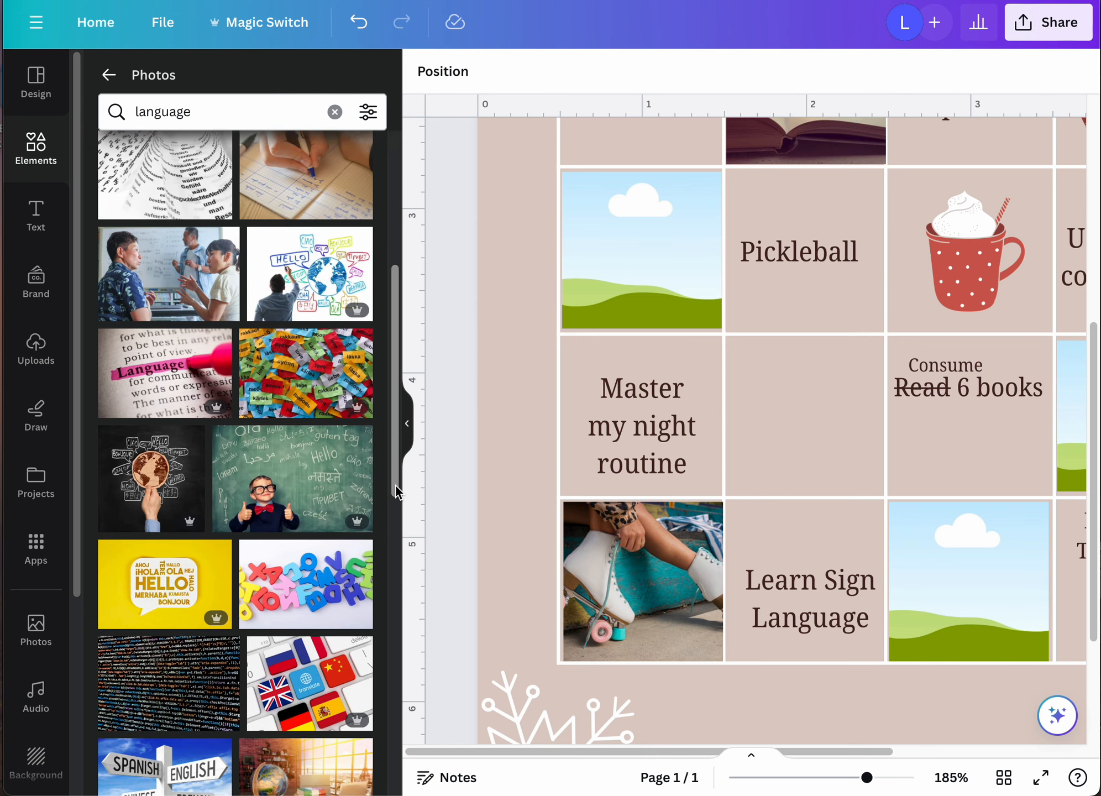
pyautogui.scroll(-1, 396, 494)
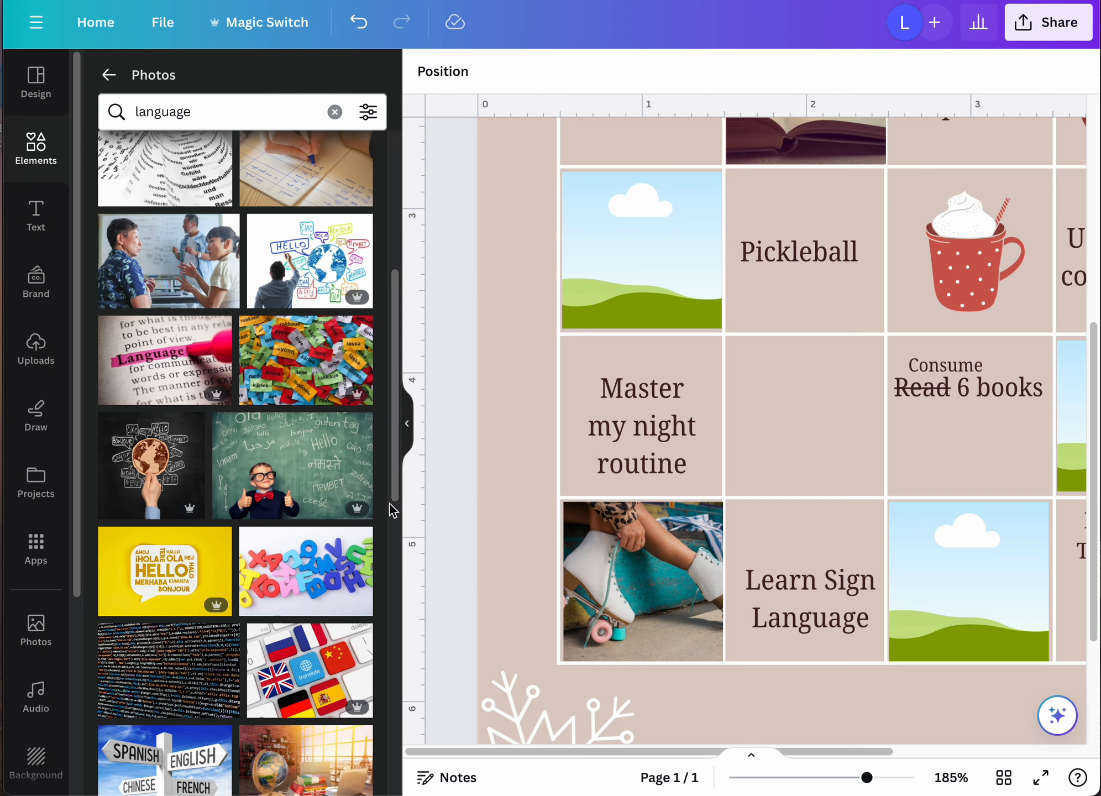
pyautogui.scroll(-5, 396, 520)
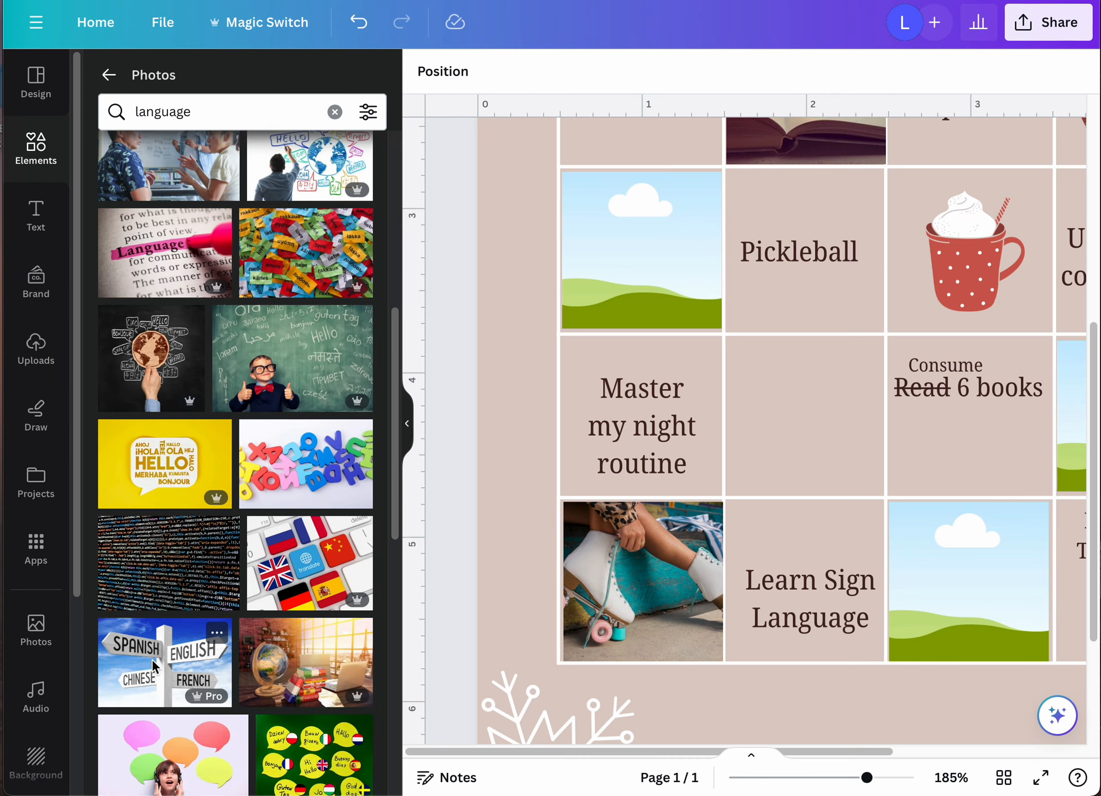
pyautogui.moveTo(154, 666); pyautogui.dragTo(635, 209)
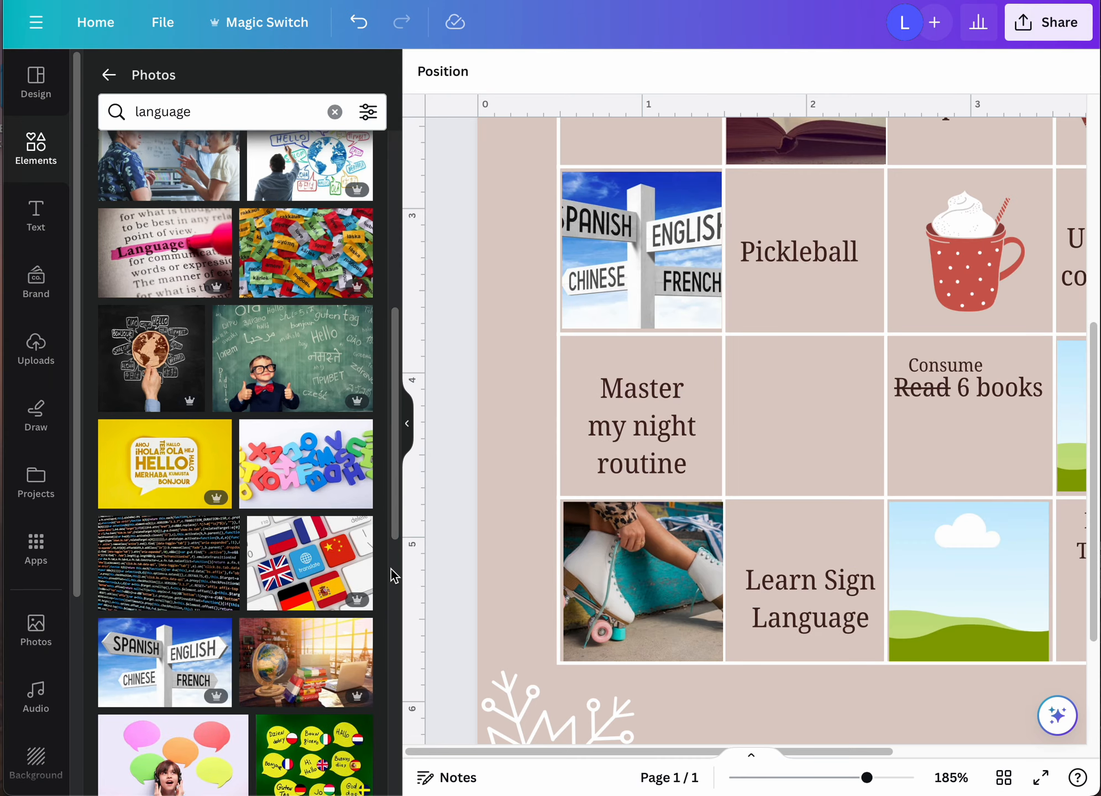
# Step: Clear the photo search, search for "iced tea" and look through the photos for one suiting the empty bottom-row frame
pyautogui.scroll(5, 397, 496)
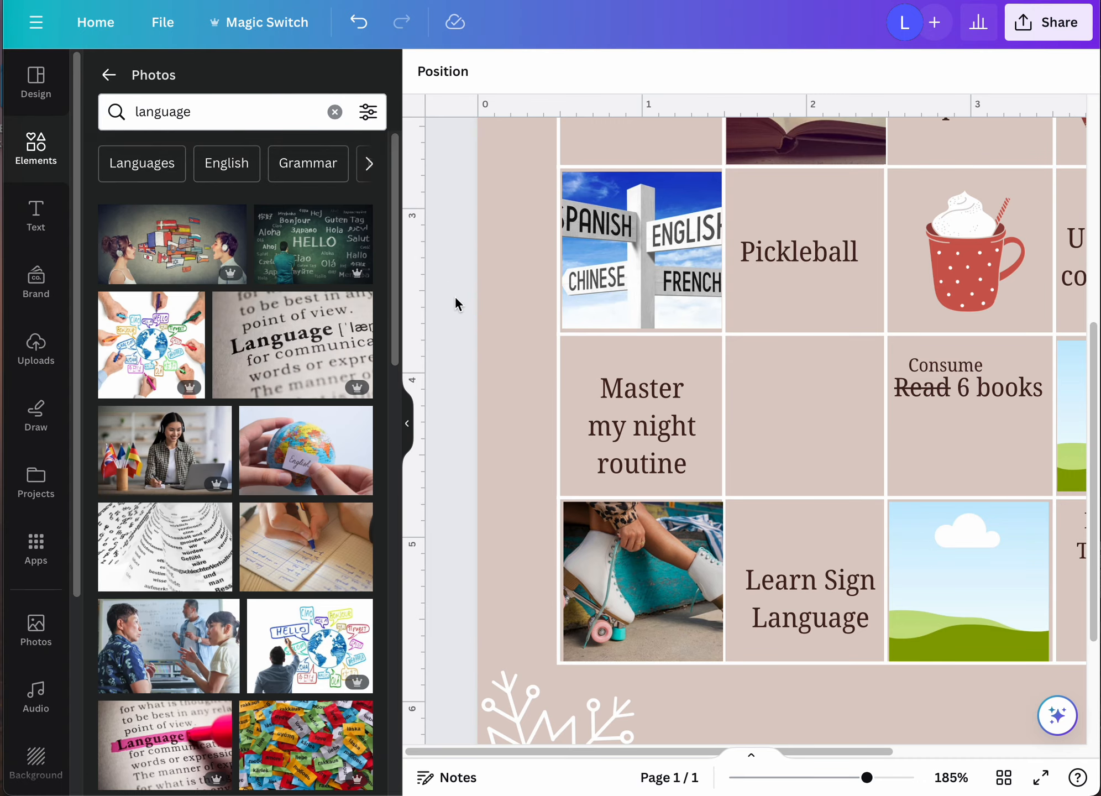
pyautogui.click(334, 112)
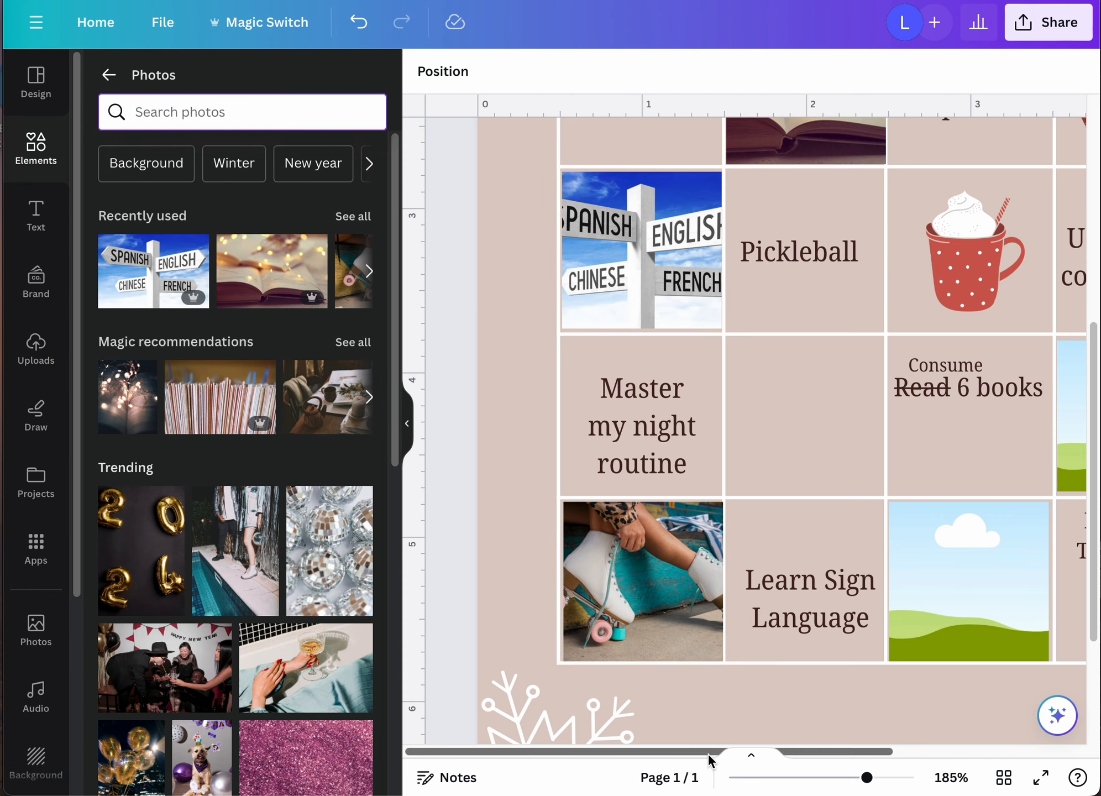
pyautogui.moveTo(710, 753); pyautogui.dragTo(847, 776)
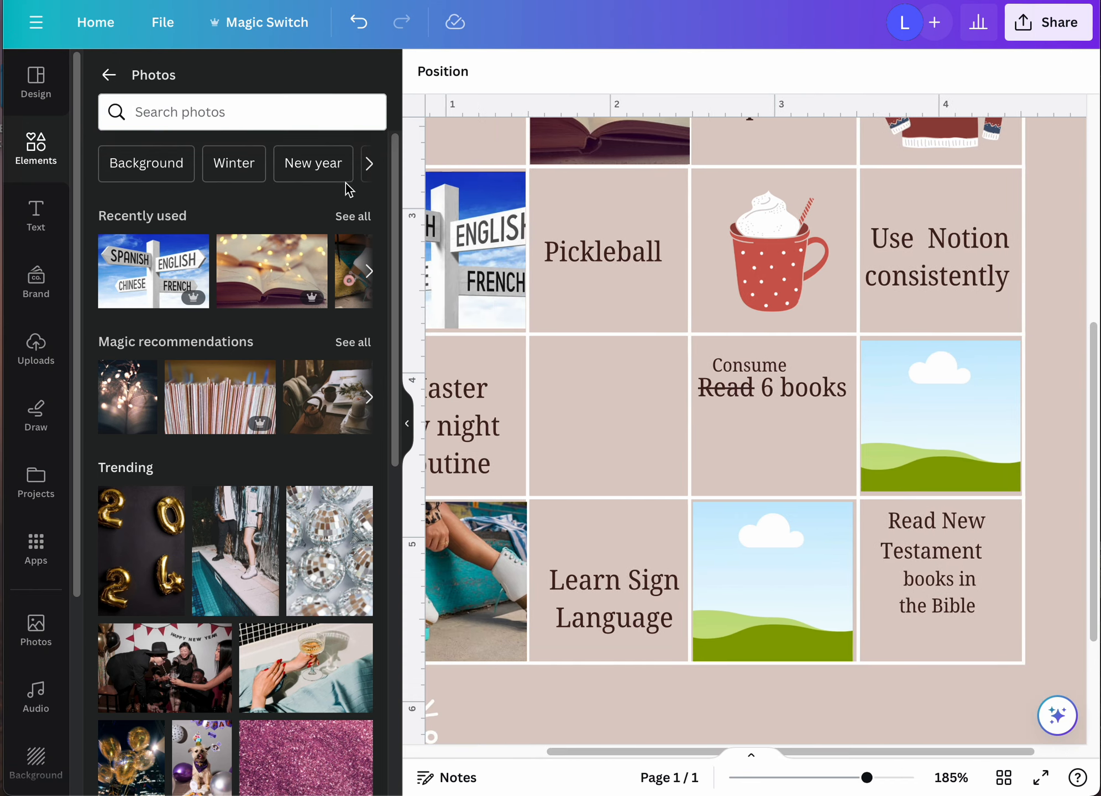
pyautogui.click(284, 114)
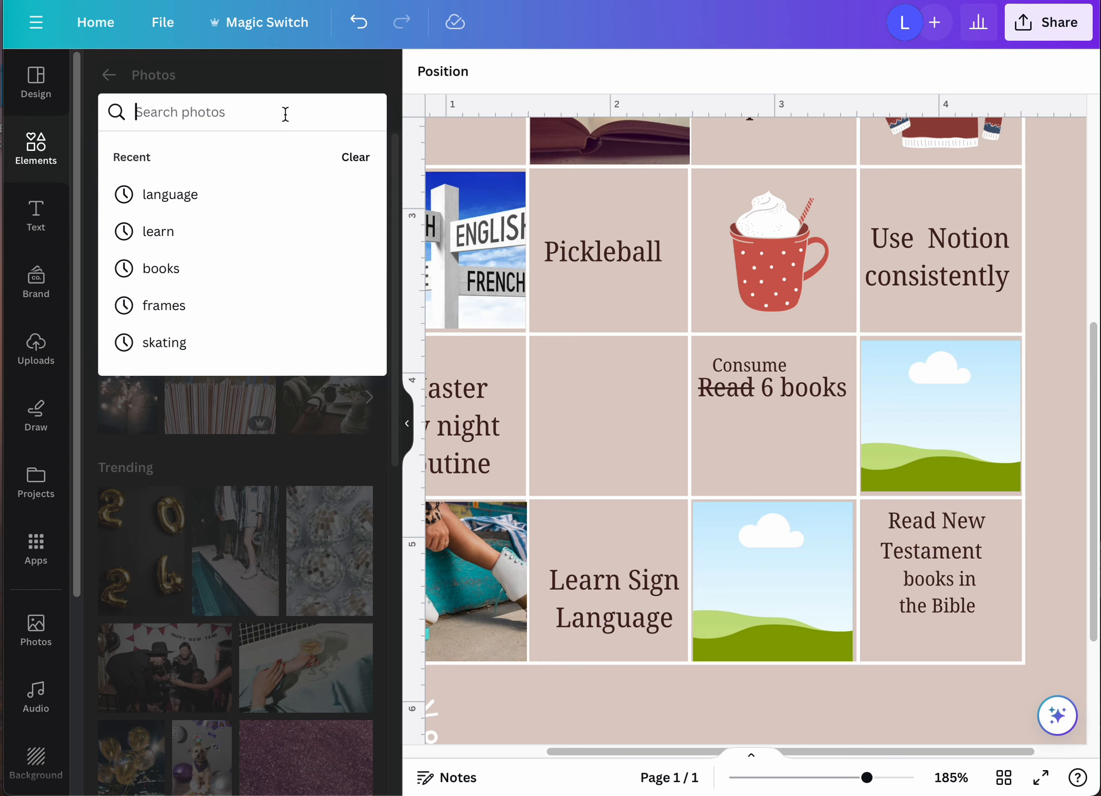
pyautogui.write('iced')
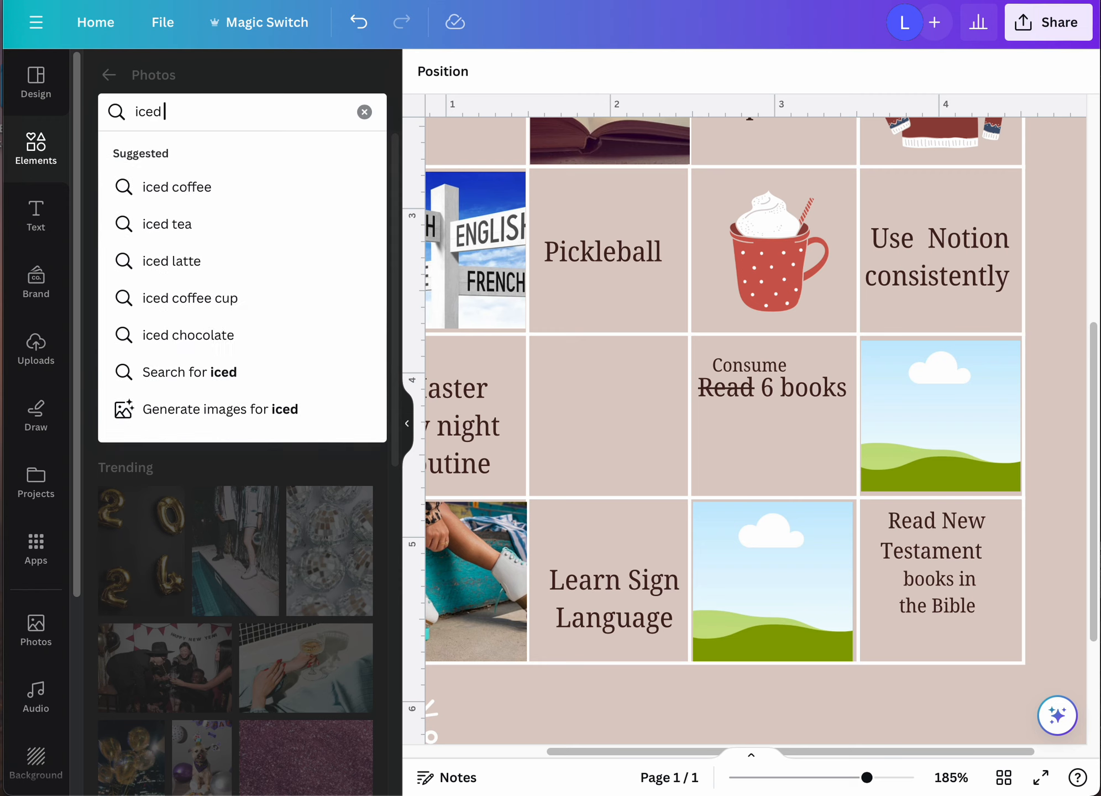
pyautogui.write(' tea')
pyautogui.press('Return')
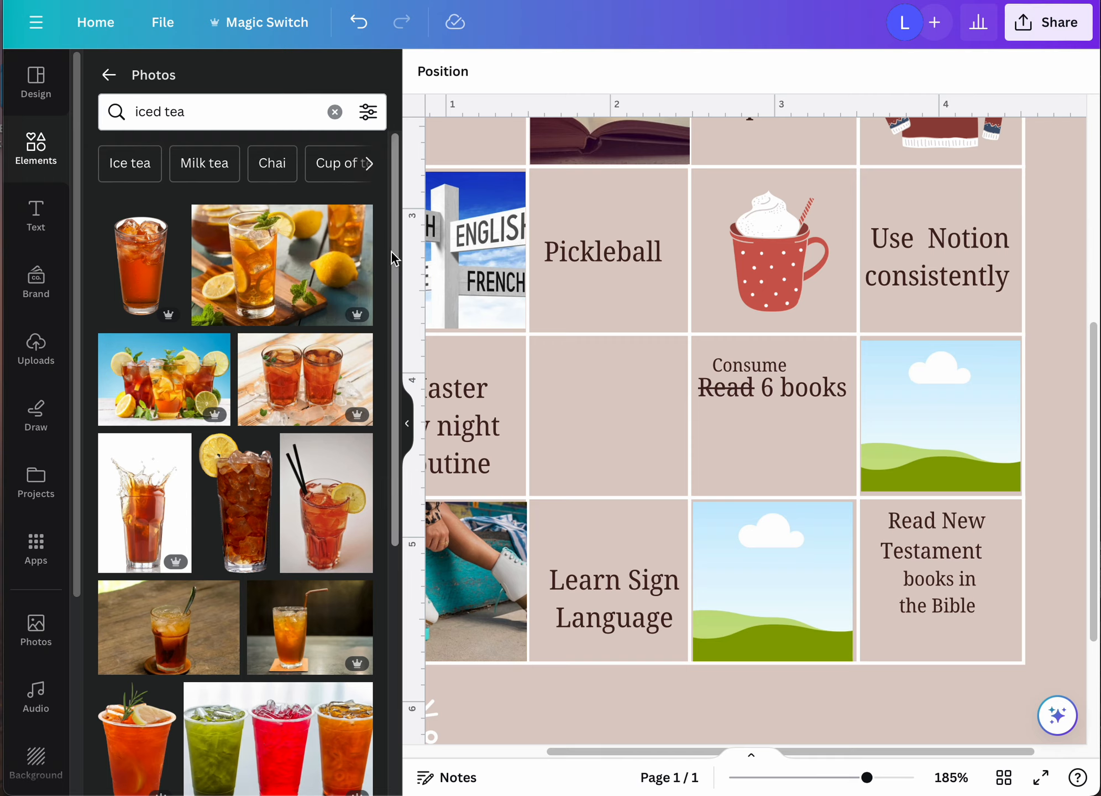
pyautogui.scroll(-5, 391, 258)
pyautogui.scroll(5, 381, 221)
# Step: Change the photo search term to "iced coffee" and browse the matching drink photos
pyautogui.click(227, 114)
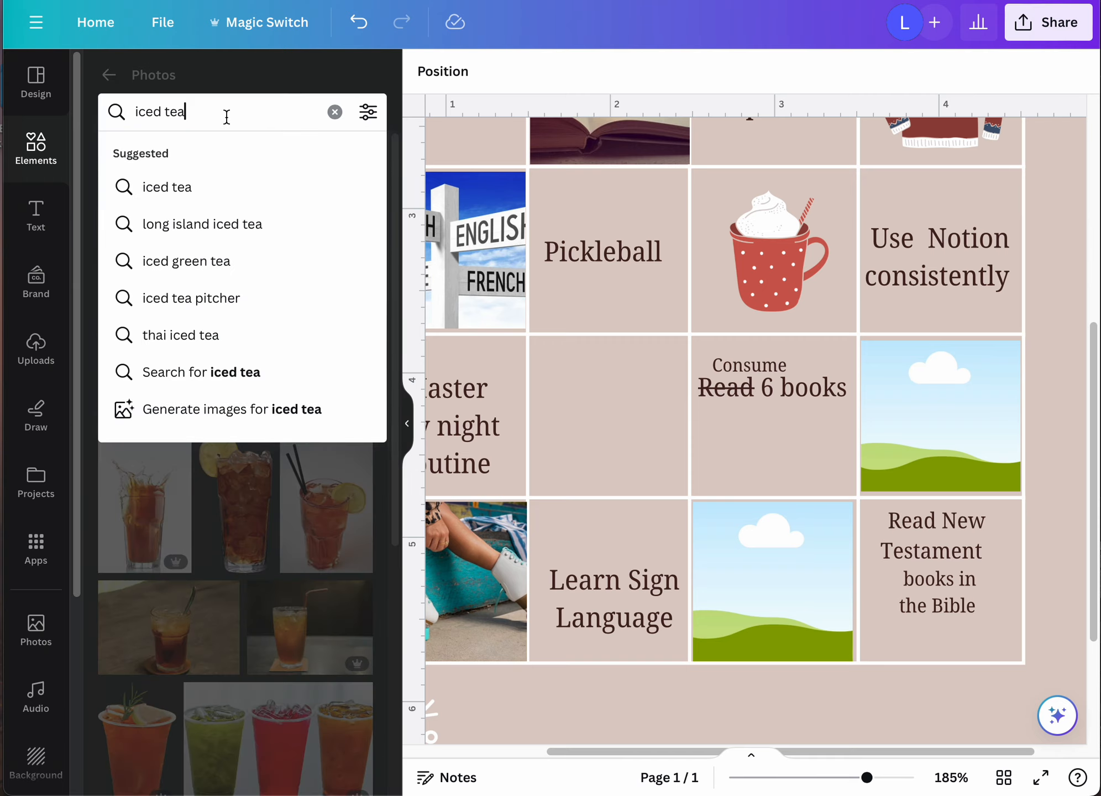
pyautogui.press('BackSpace')
pyautogui.press('BackSpace')
pyautogui.press('BackSpace')
pyautogui.press('BackSpace')
pyautogui.write('coff')
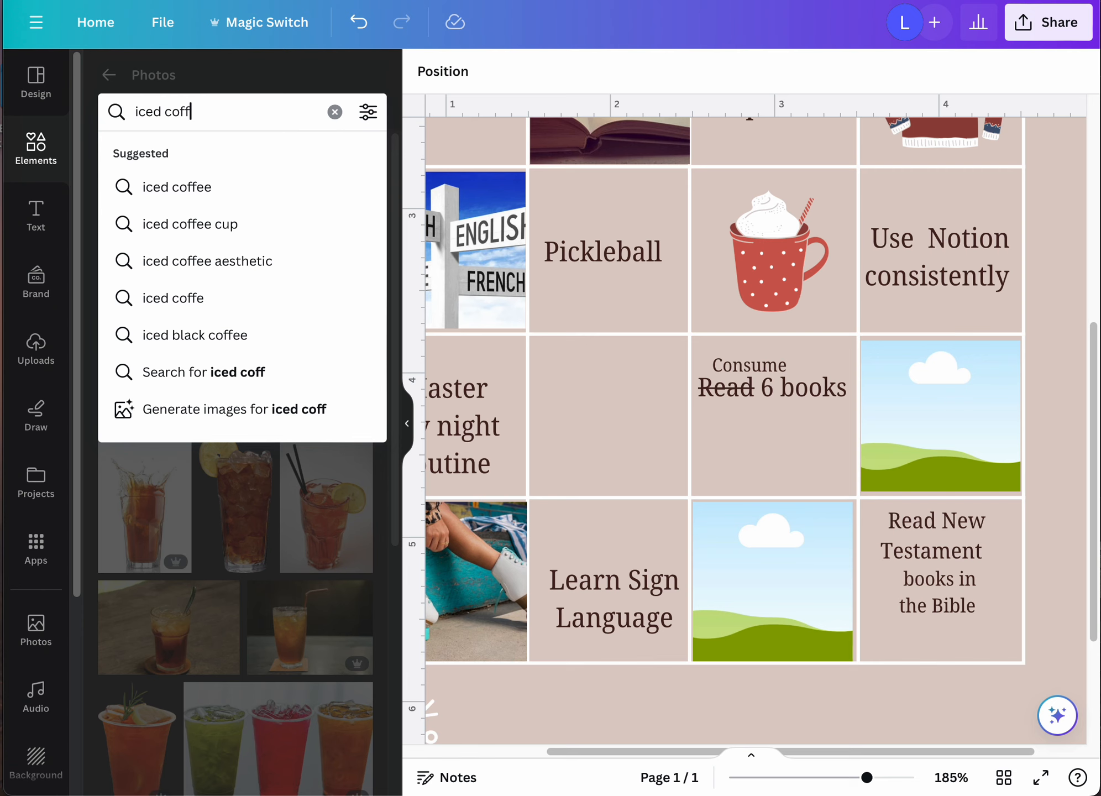
pyautogui.write('ee')
pyautogui.press('Return')
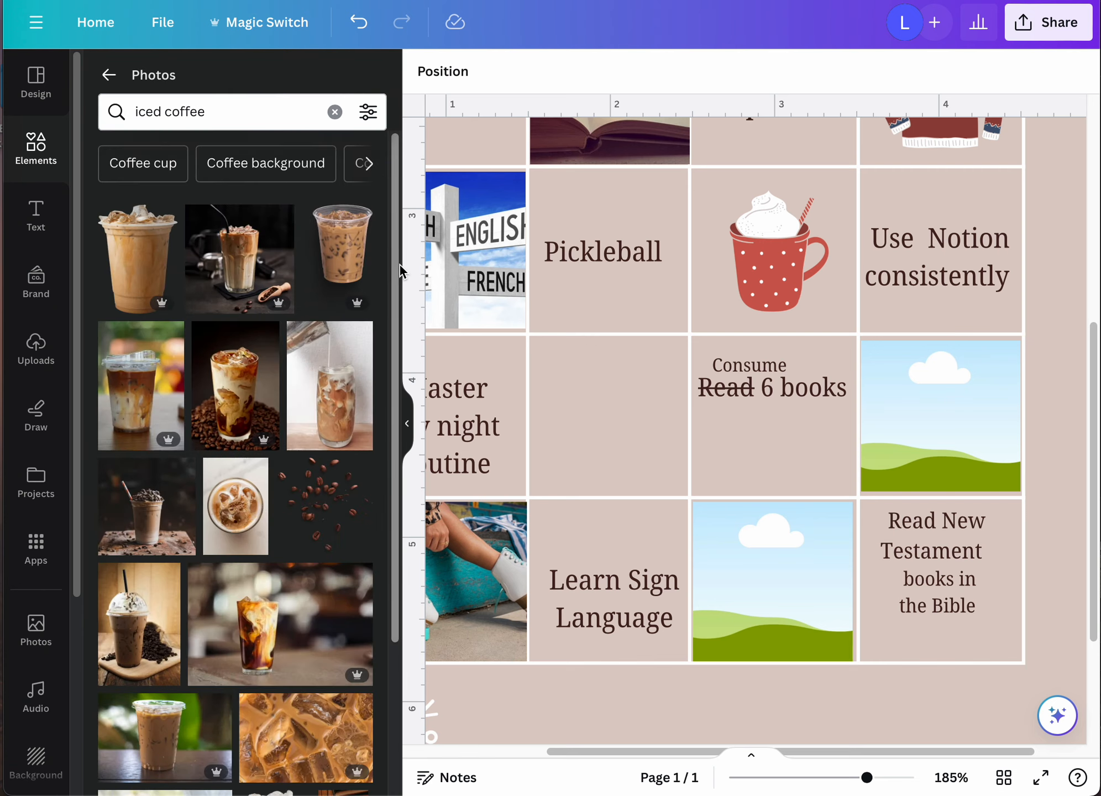
pyautogui.scroll(-2, 396, 266)
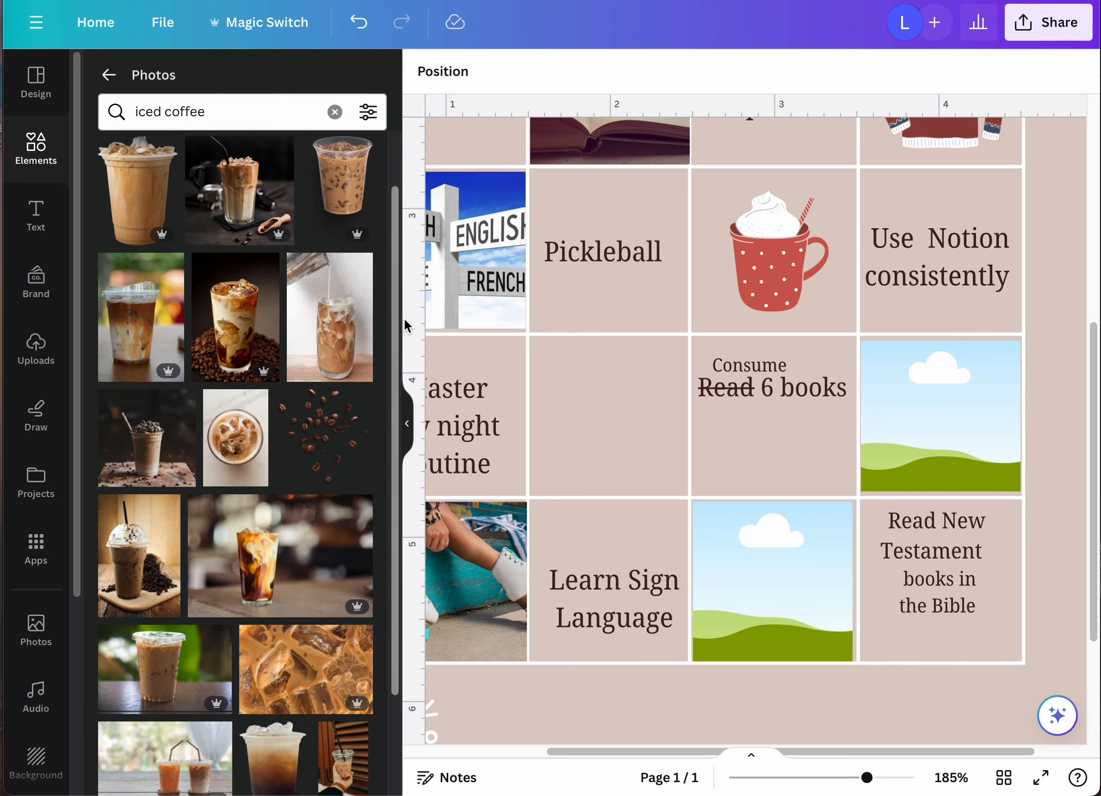
pyautogui.scroll(-10, 403, 317)
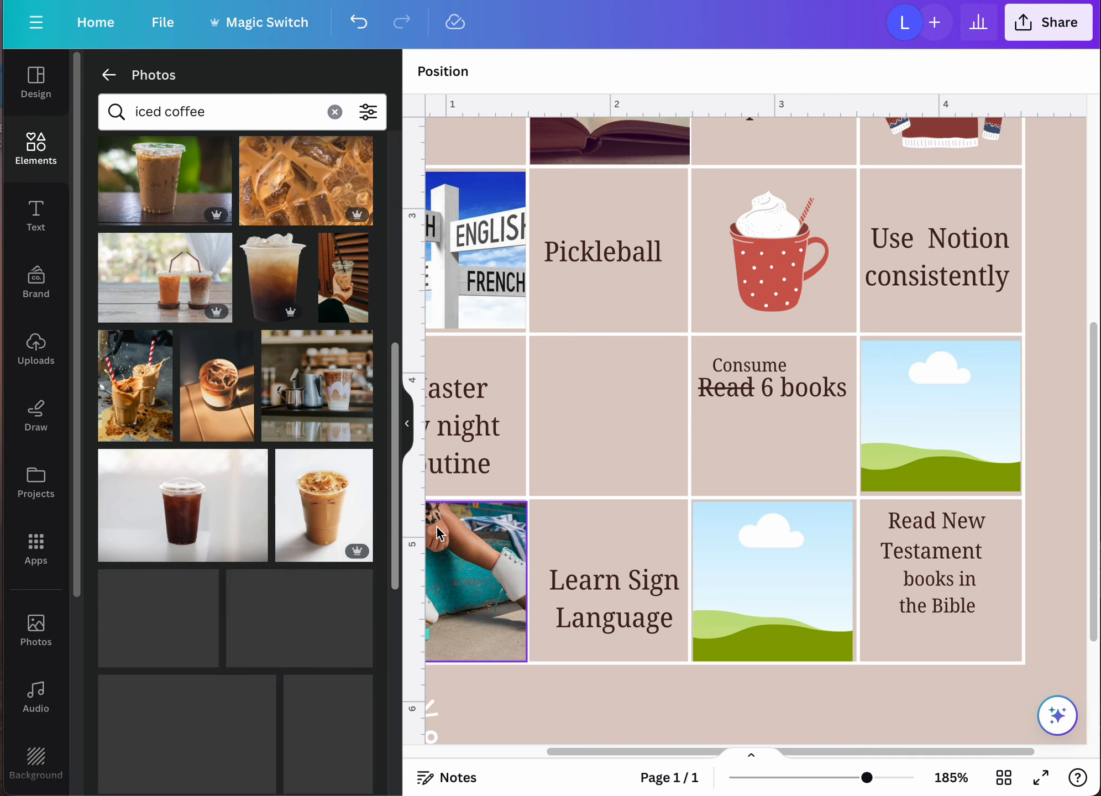
pyautogui.moveTo(398, 524); pyautogui.dragTo(343, 240)
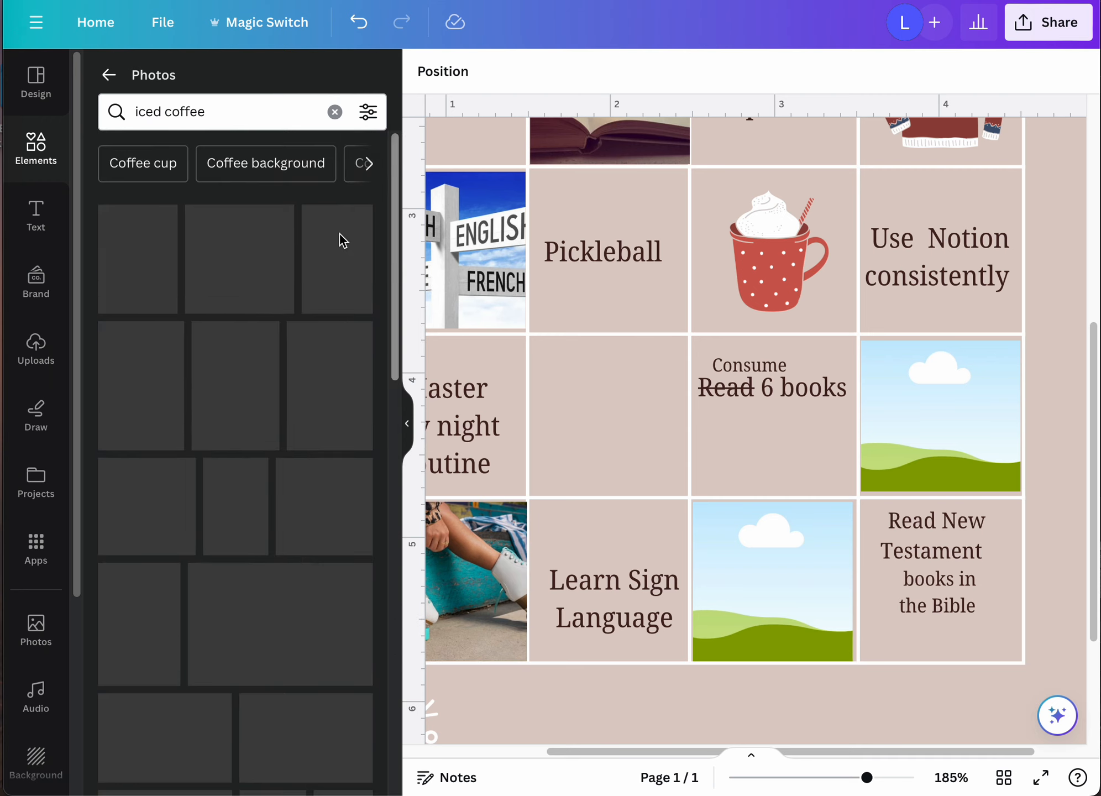
# Step: Switch to the suggested "Latte" photos and fill the frame beside "Learn Sign Language" with the green and brown lattes on grey stone
pyautogui.click(371, 165)
pyautogui.click(370, 165)
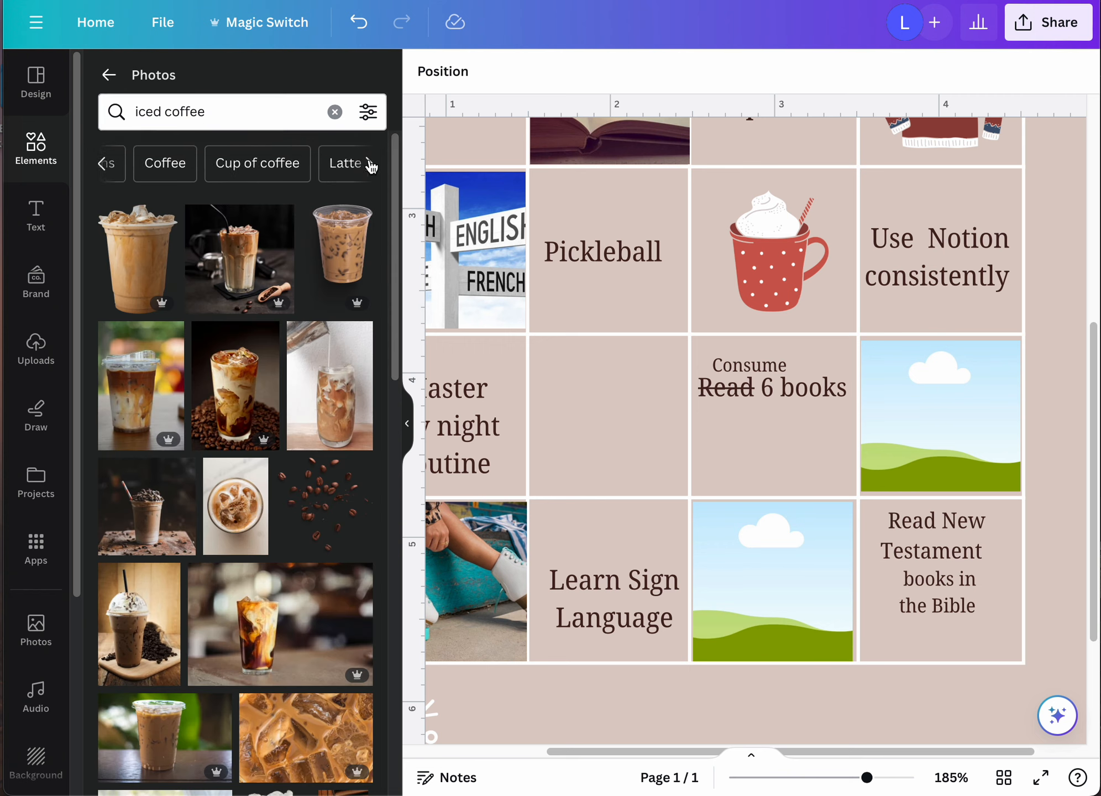
pyautogui.click(240, 163)
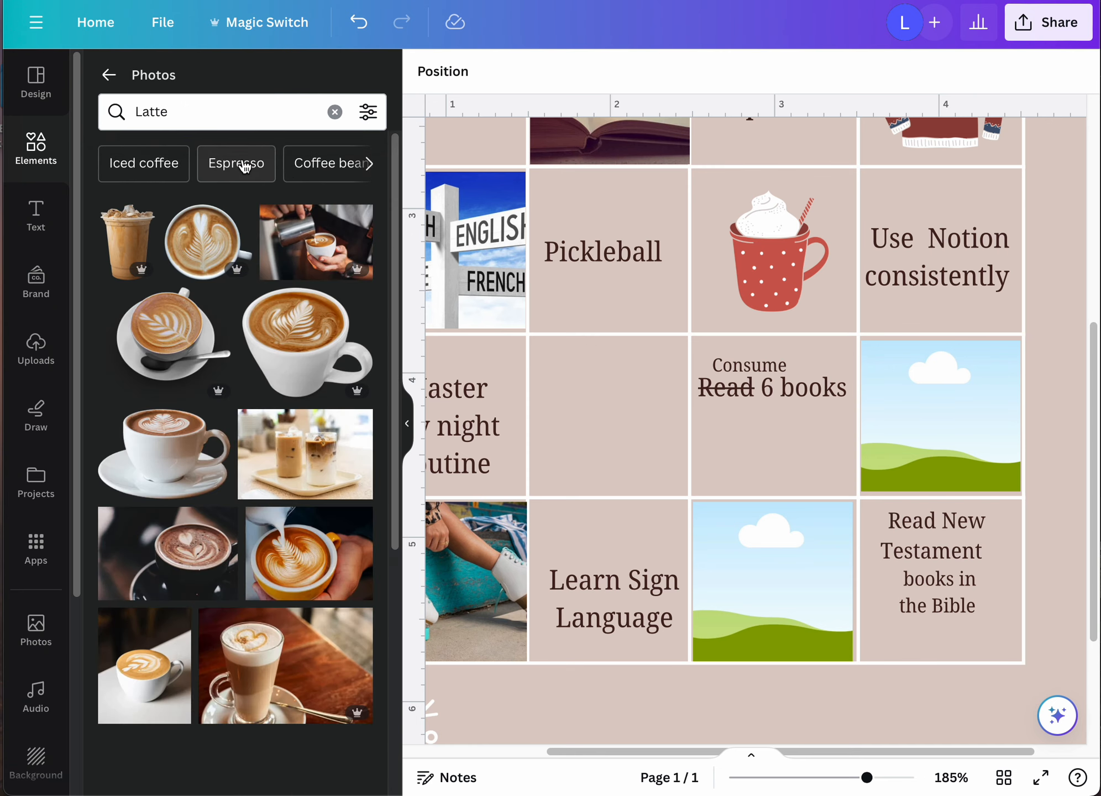
pyautogui.moveTo(394, 326); pyautogui.dragTo(404, 713)
pyautogui.moveTo(392, 630); pyautogui.dragTo(398, 779)
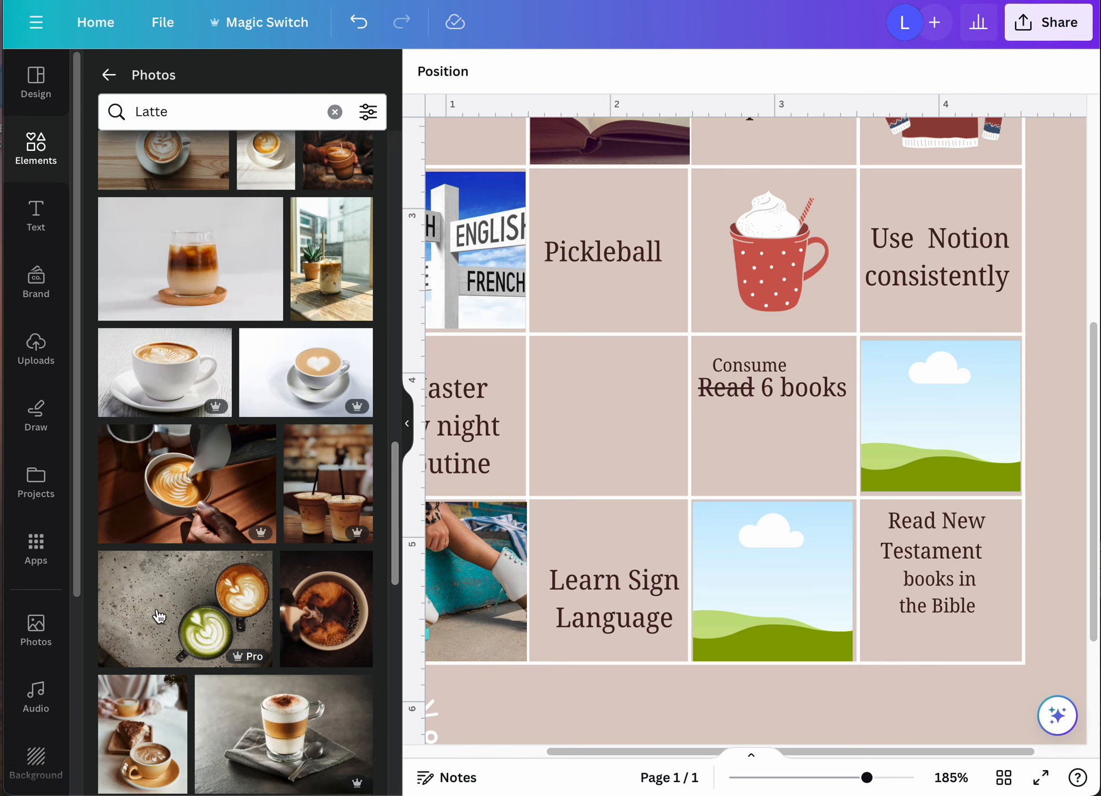
pyautogui.moveTo(184, 624); pyautogui.dragTo(743, 584)
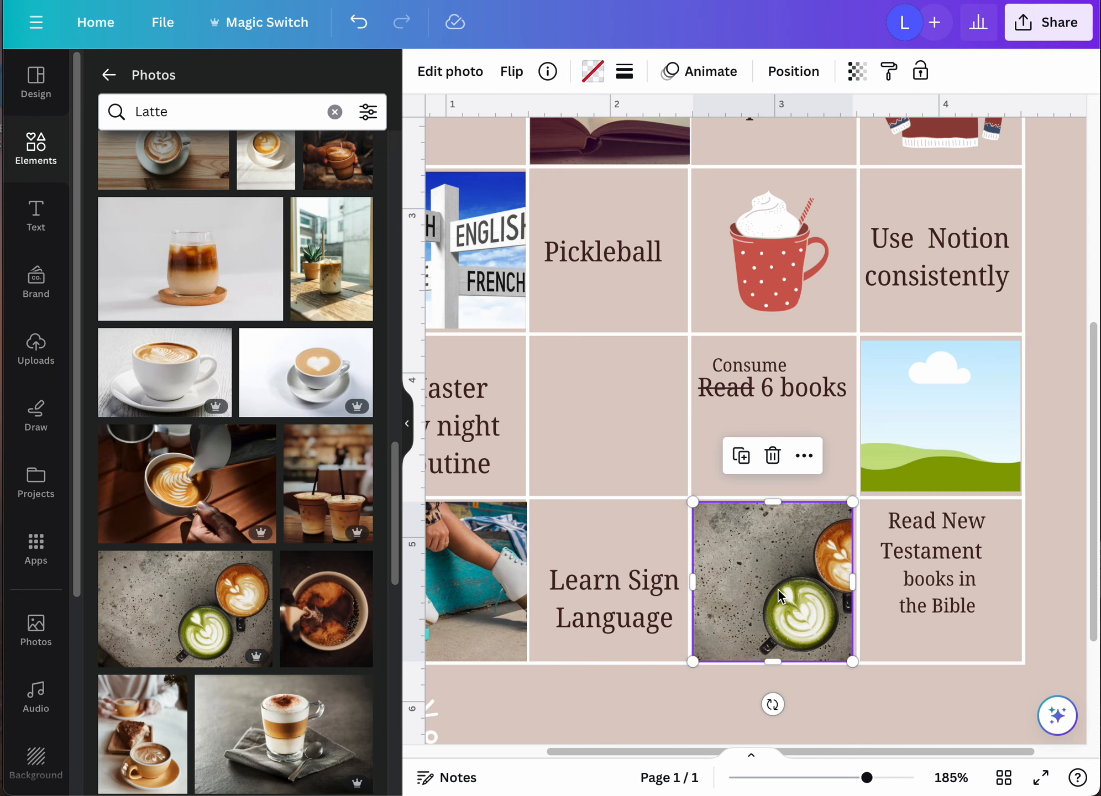
pyautogui.click(794, 73)
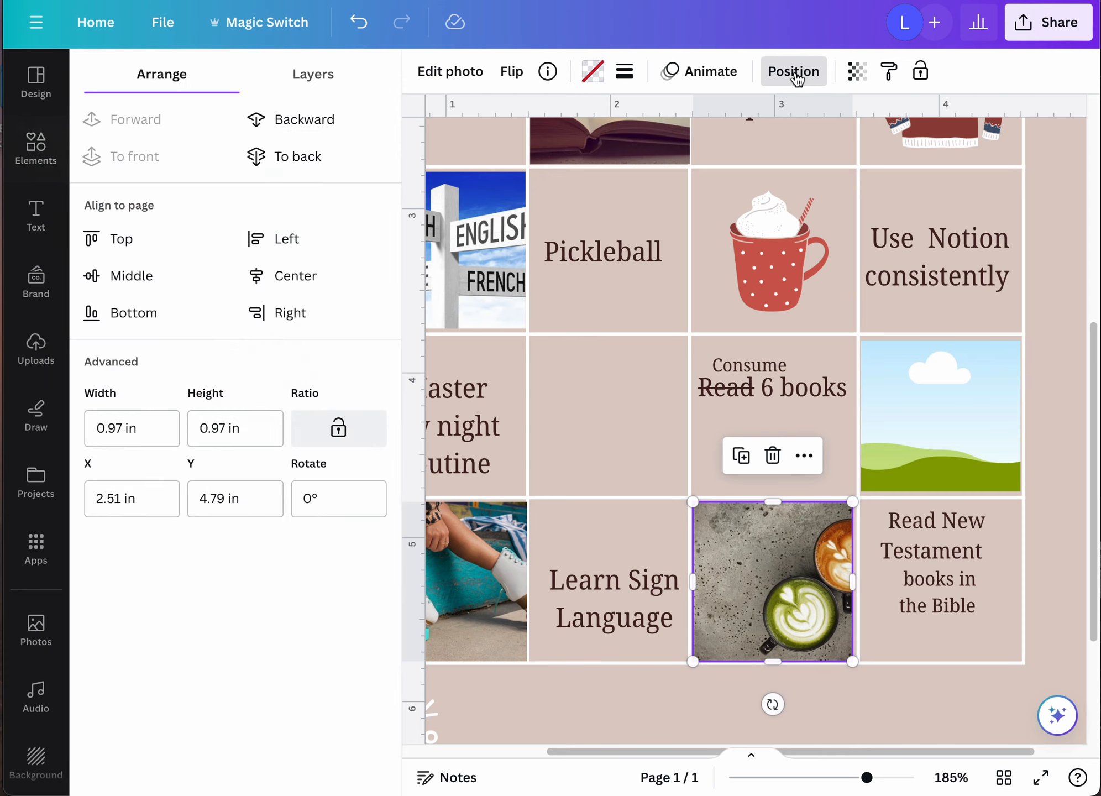
pyautogui.click(794, 74)
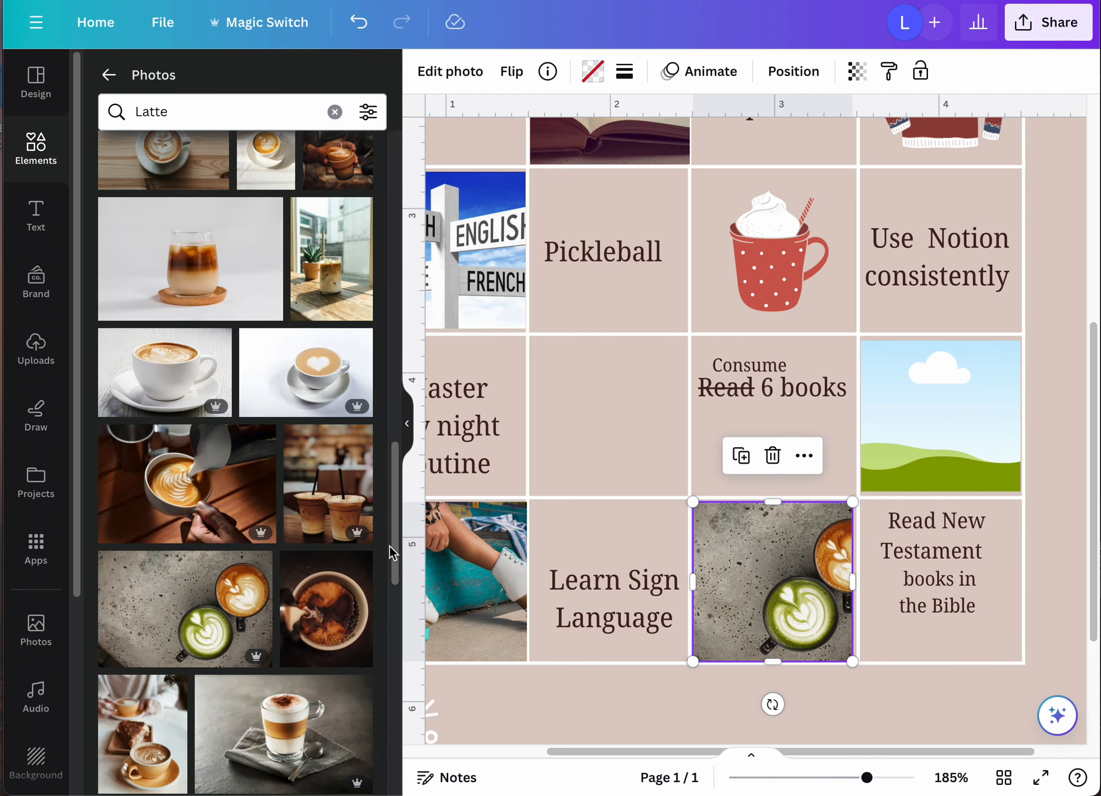
# Step: Replace the latte photo in the frame beside "Learn Sign Language" with the glass-mug latte among pumpkins and cinnamon
pyautogui.moveTo(399, 553); pyautogui.dragTo(396, 718)
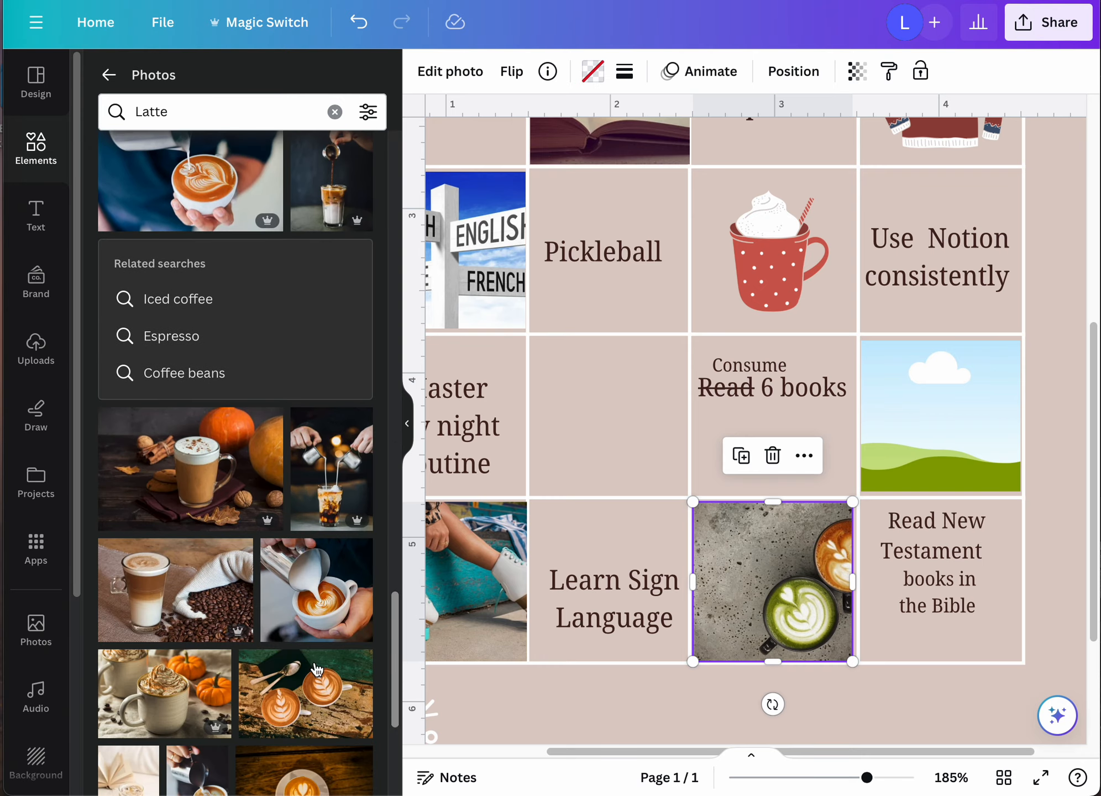
pyautogui.moveTo(211, 484); pyautogui.dragTo(725, 540)
pyautogui.click(784, 702)
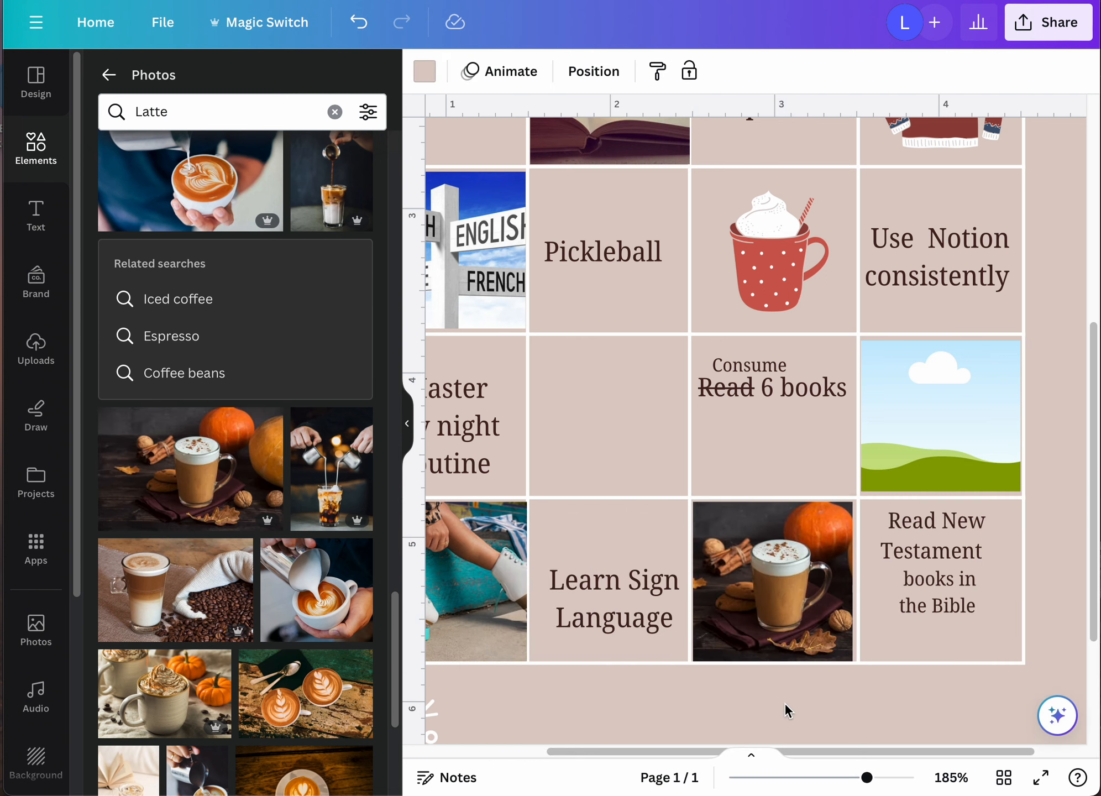
# Step: Review the bingo grid, clear the photo search and look through "beach" photos for the remaining empty frame
pyautogui.scroll(5, 1092, 630)
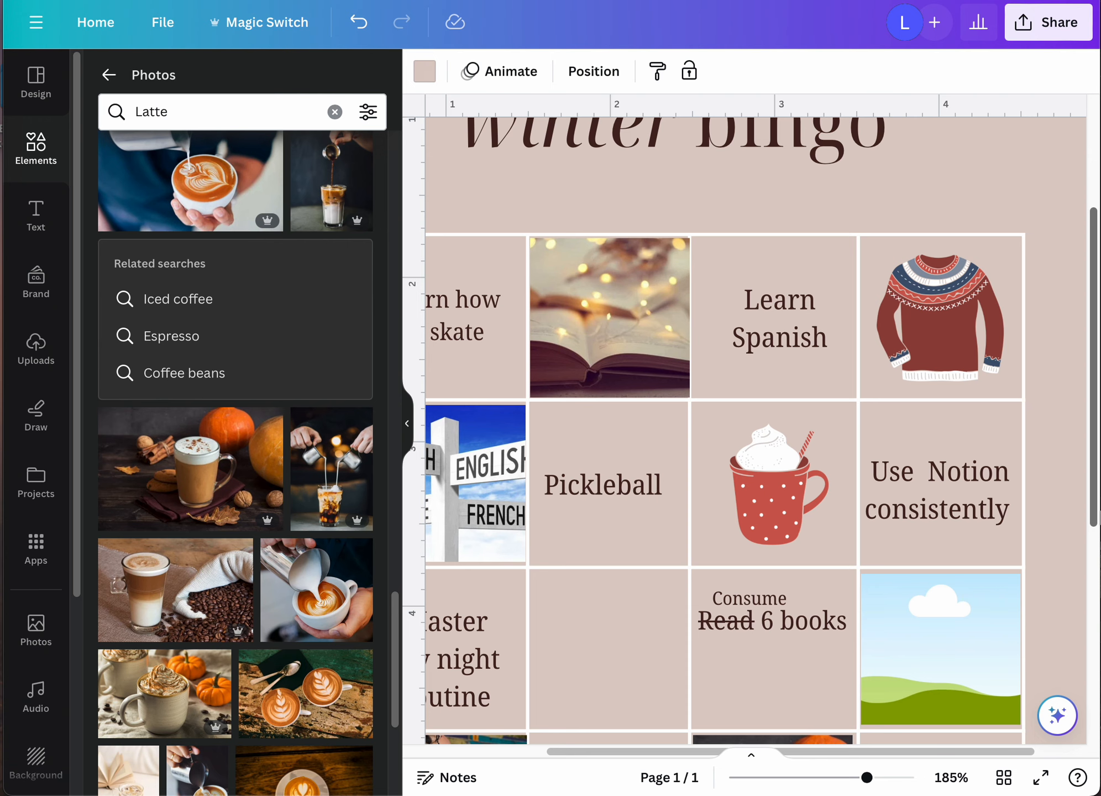
pyautogui.scroll(-4, 1093, 585)
pyautogui.scroll(1, 1093, 585)
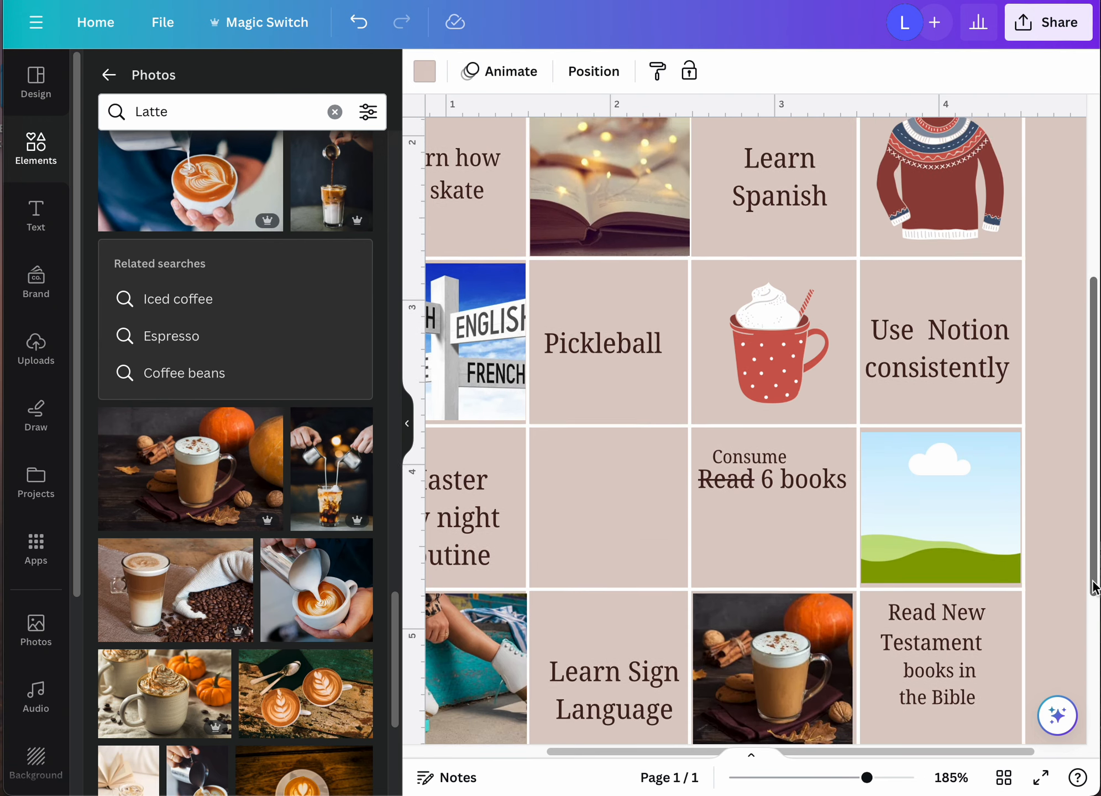
pyautogui.scroll(2, 1093, 586)
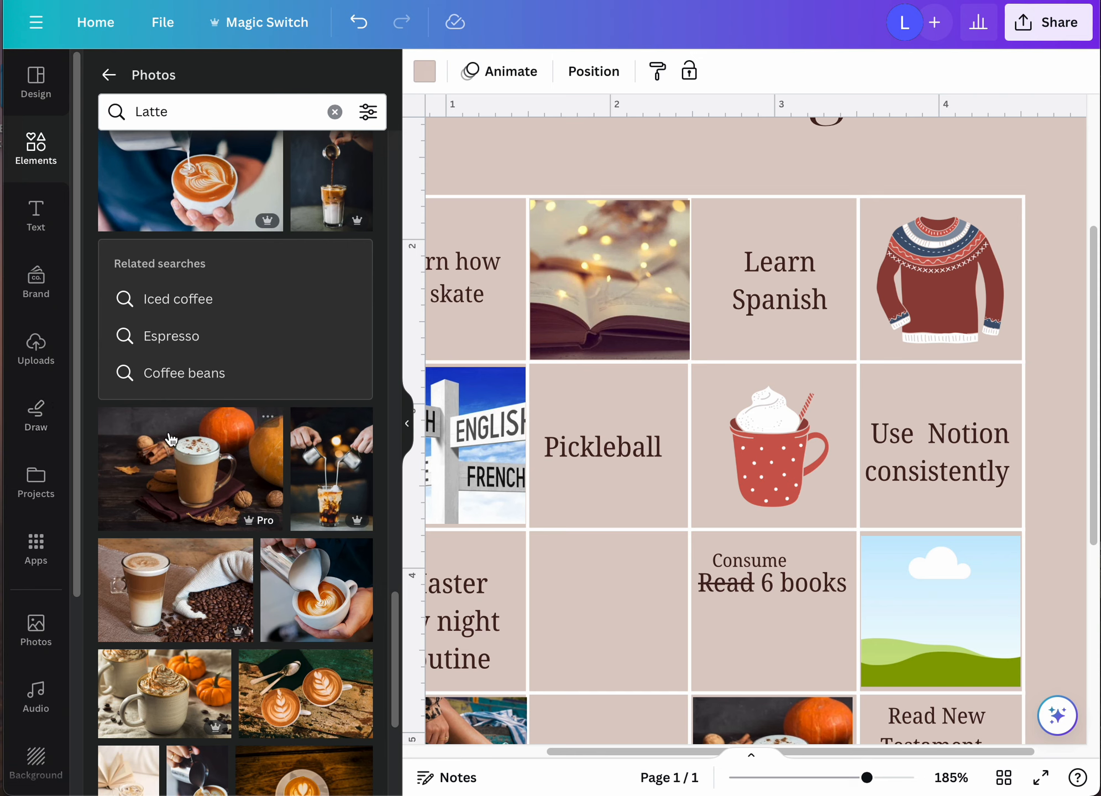
pyautogui.click(335, 113)
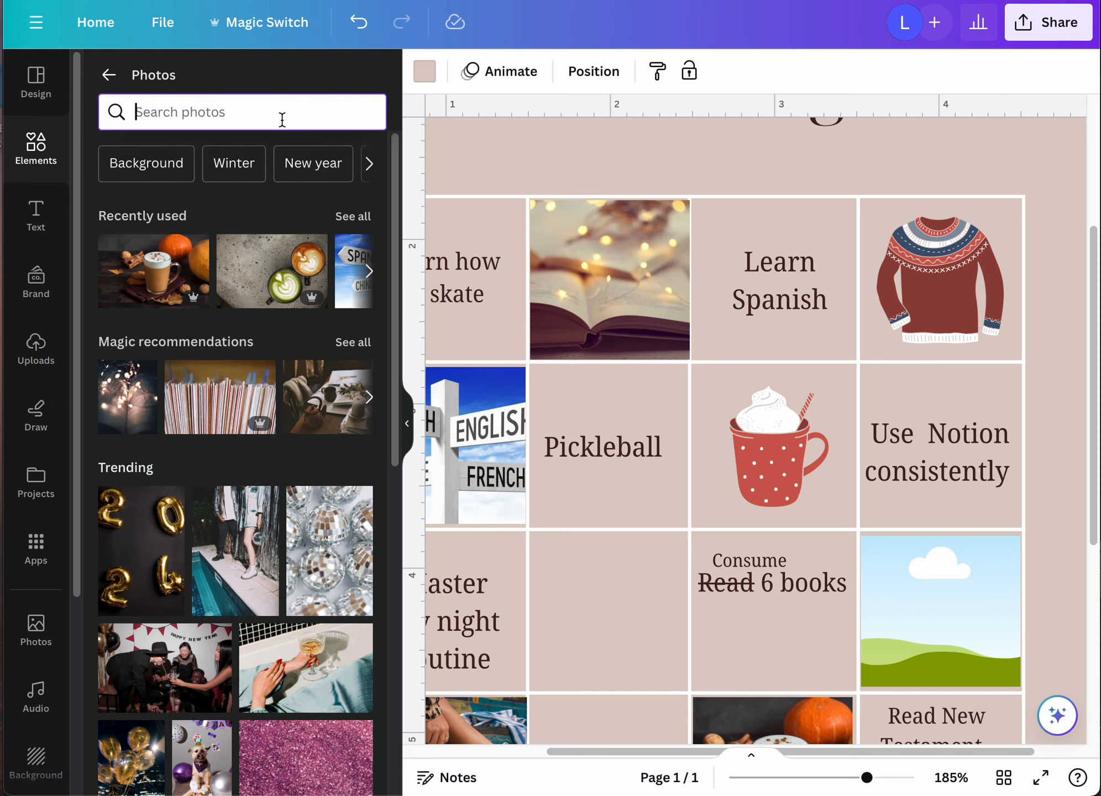
pyautogui.write('beach')
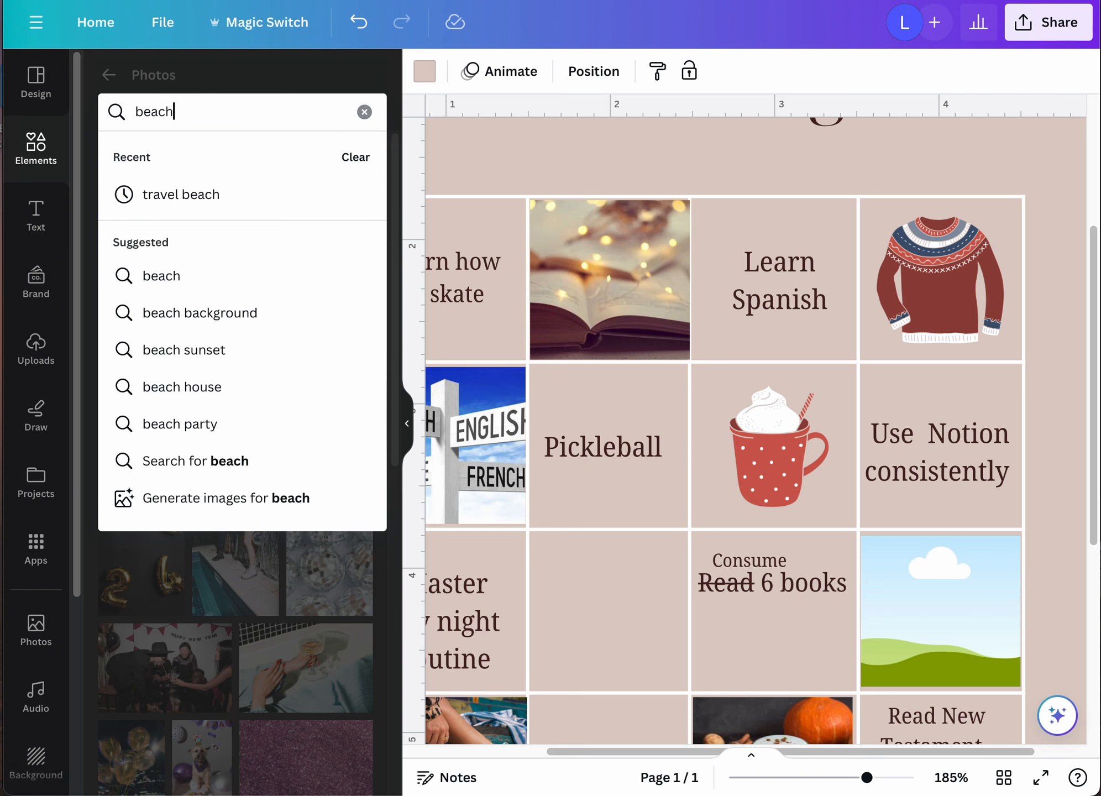
pyautogui.press('Return')
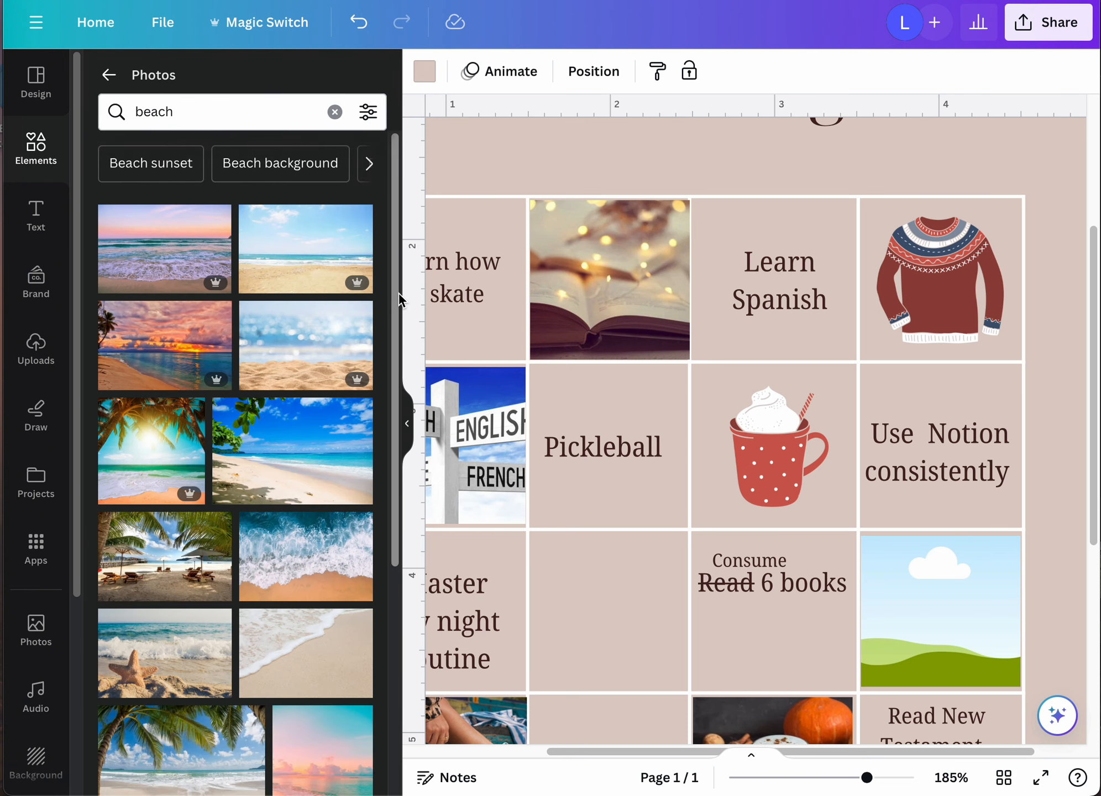
pyautogui.moveTo(398, 294); pyautogui.dragTo(383, 432)
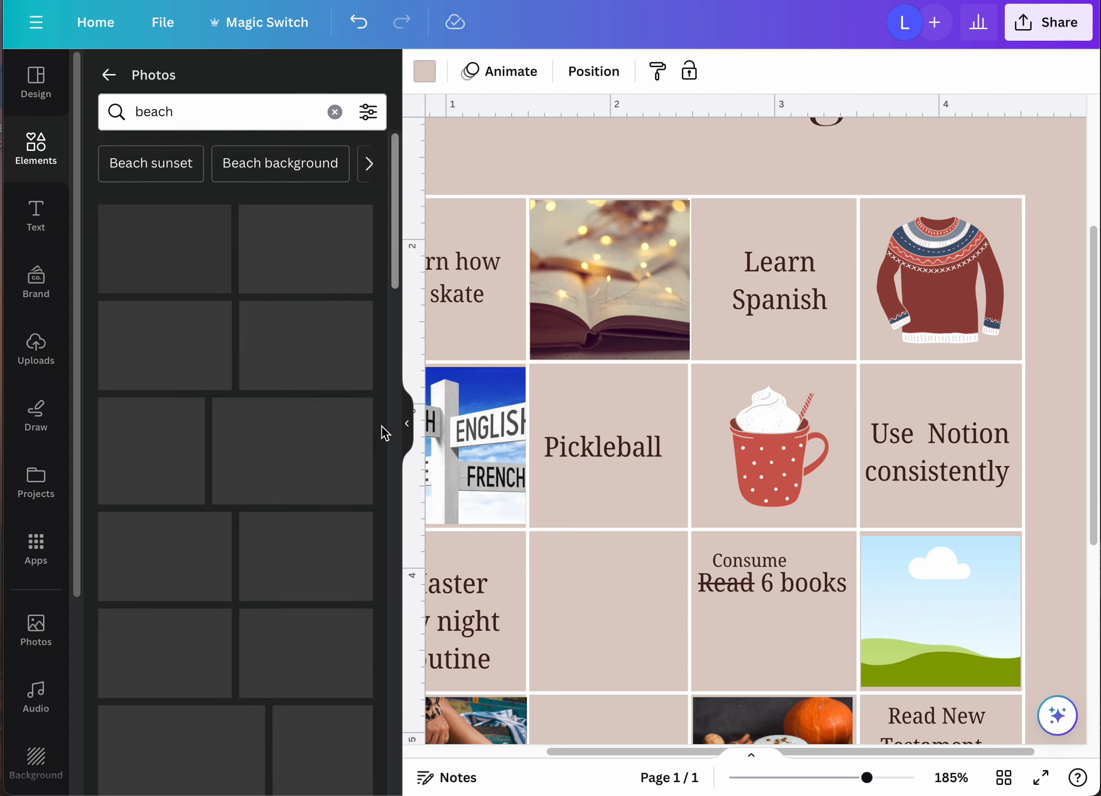
# Step: Change the photo search term to "2024" and browse the matching photos
pyautogui.click(197, 111)
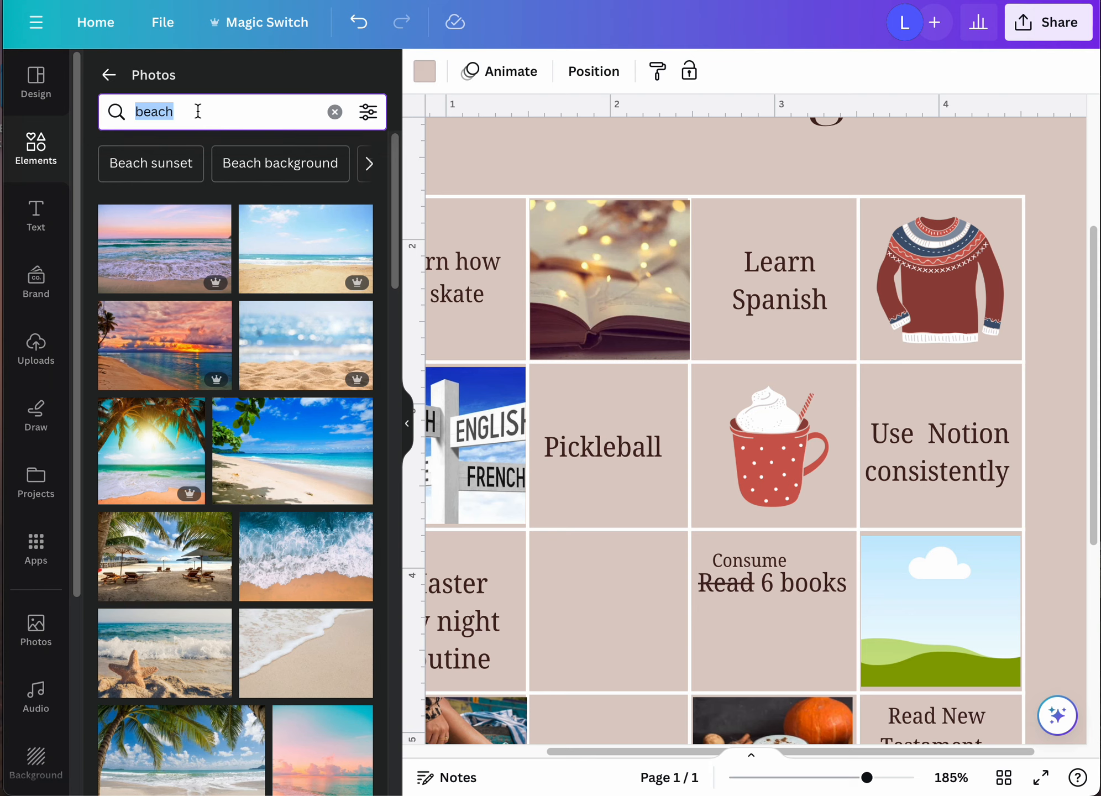
pyautogui.write('2024')
pyautogui.press('Return')
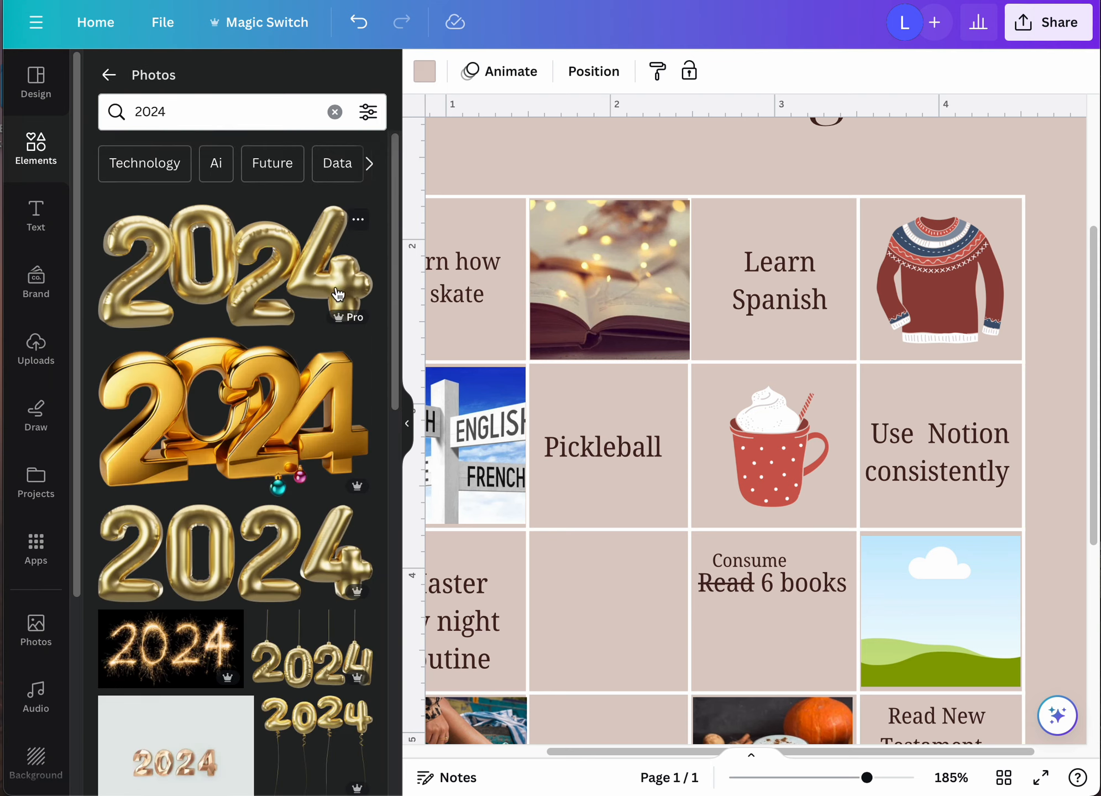
pyautogui.moveTo(401, 351); pyautogui.dragTo(399, 398)
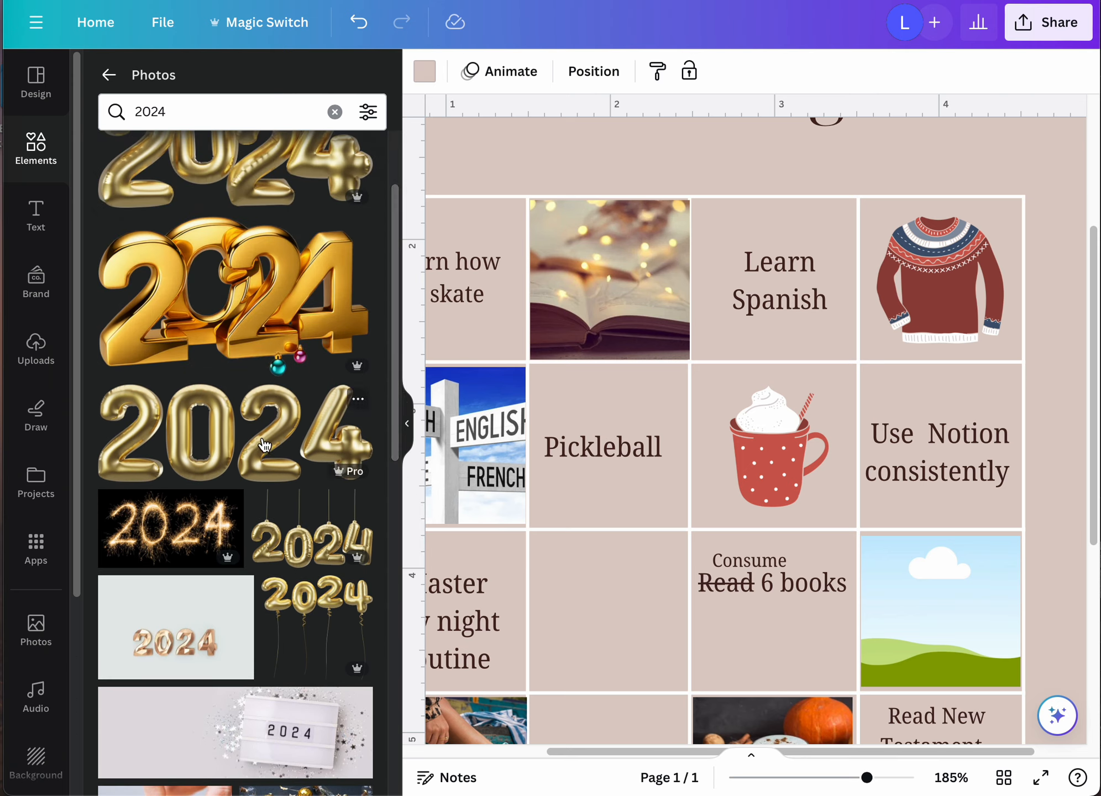
# Step: Fill the frame beside "Read 6 books" with the gold balloon 2024 photo and try to expand and re-crop it
pyautogui.moveTo(264, 444); pyautogui.dragTo(933, 596)
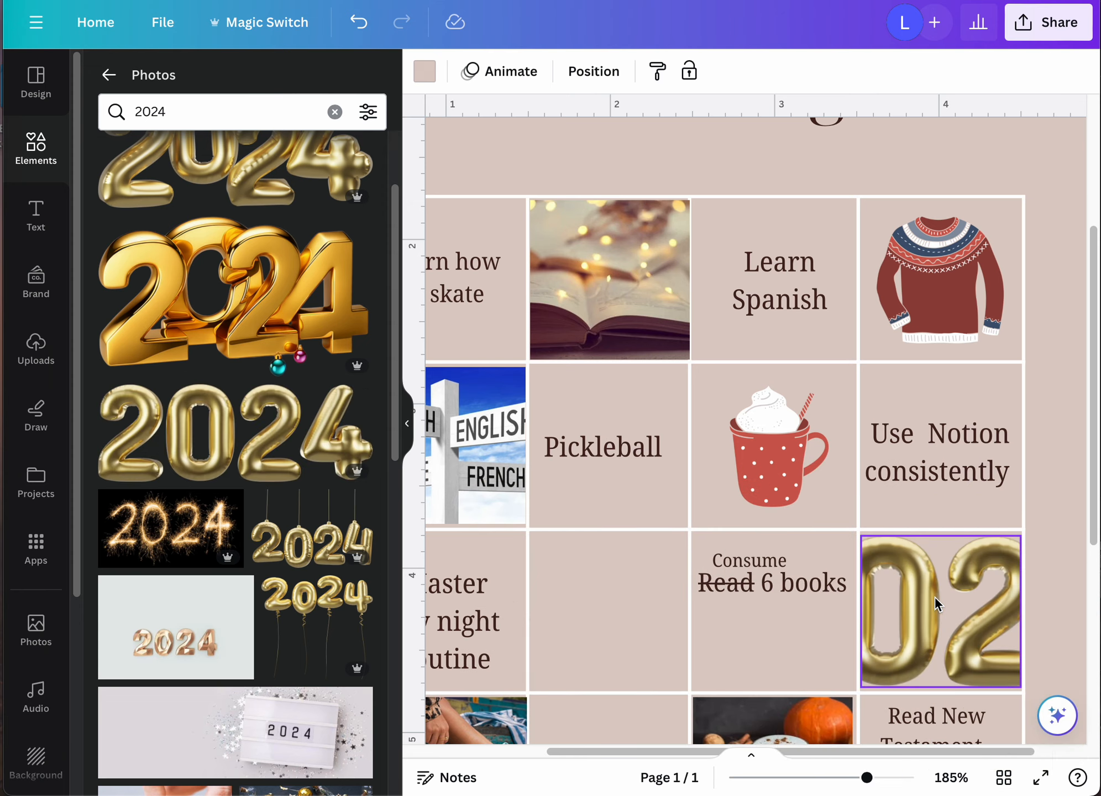
pyautogui.doubleClick(968, 608)
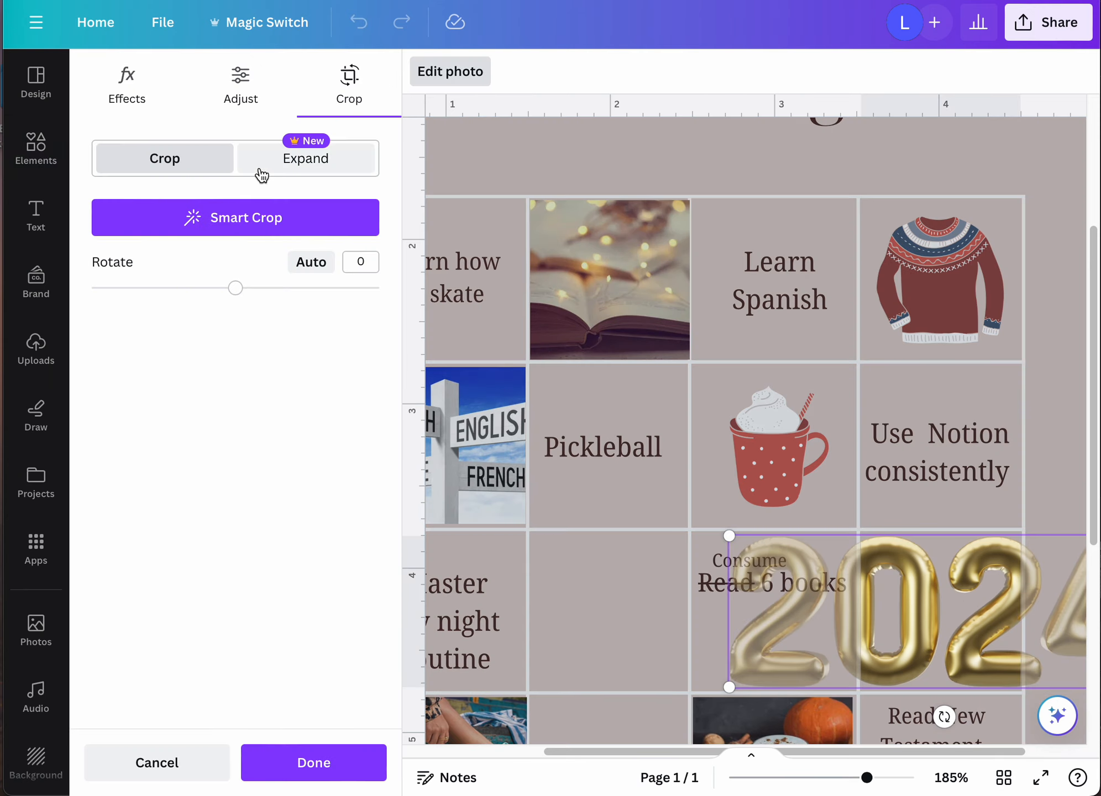
pyautogui.click(284, 166)
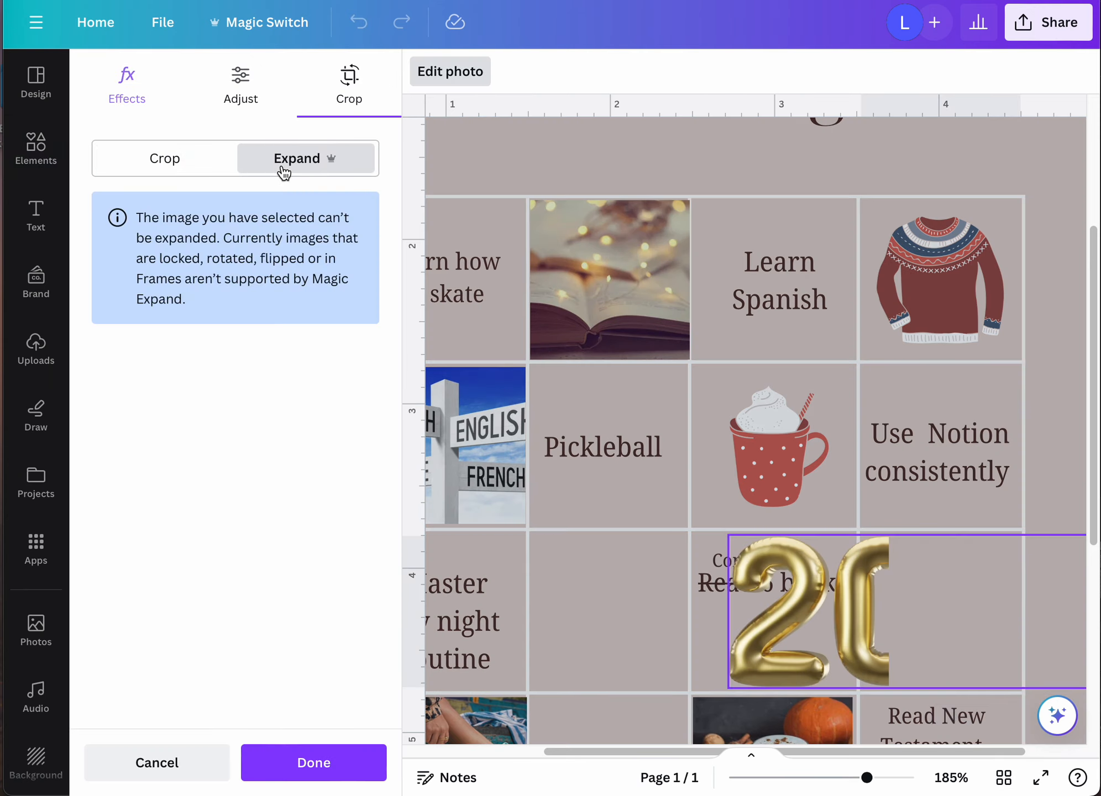
pyautogui.click(189, 166)
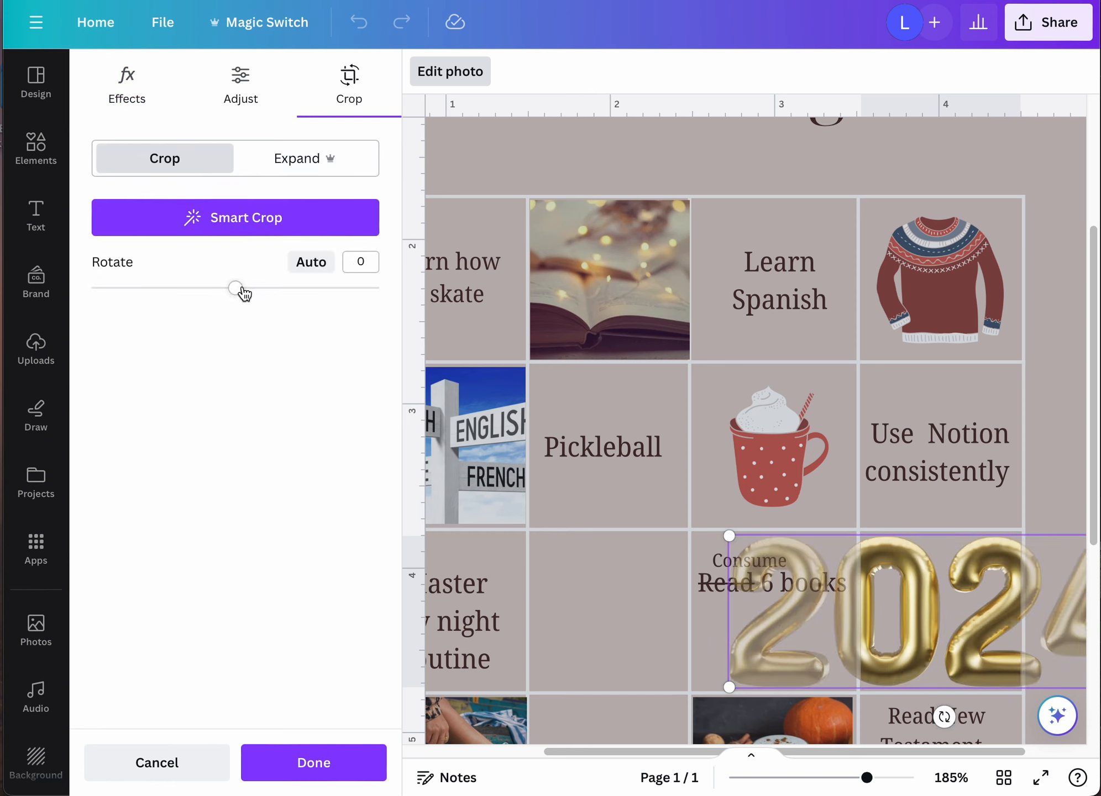
pyautogui.moveTo(242, 288)
pyautogui.mouseDown()
pyautogui.moveTo(223, 288)
pyautogui.moveTo(241, 288)
pyautogui.mouseUp()
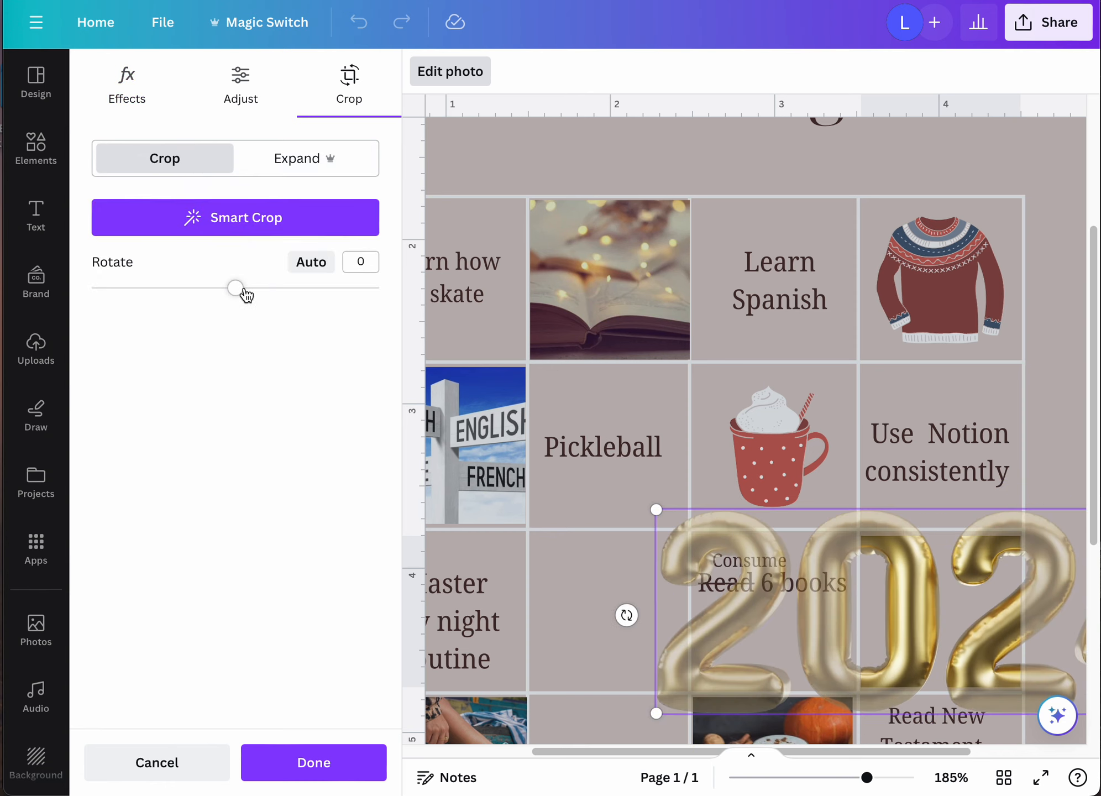
# Step: Try the foreground as the balloon photo's adjustment area, switch back to the whole image and review the adjustment settings
pyautogui.click(237, 97)
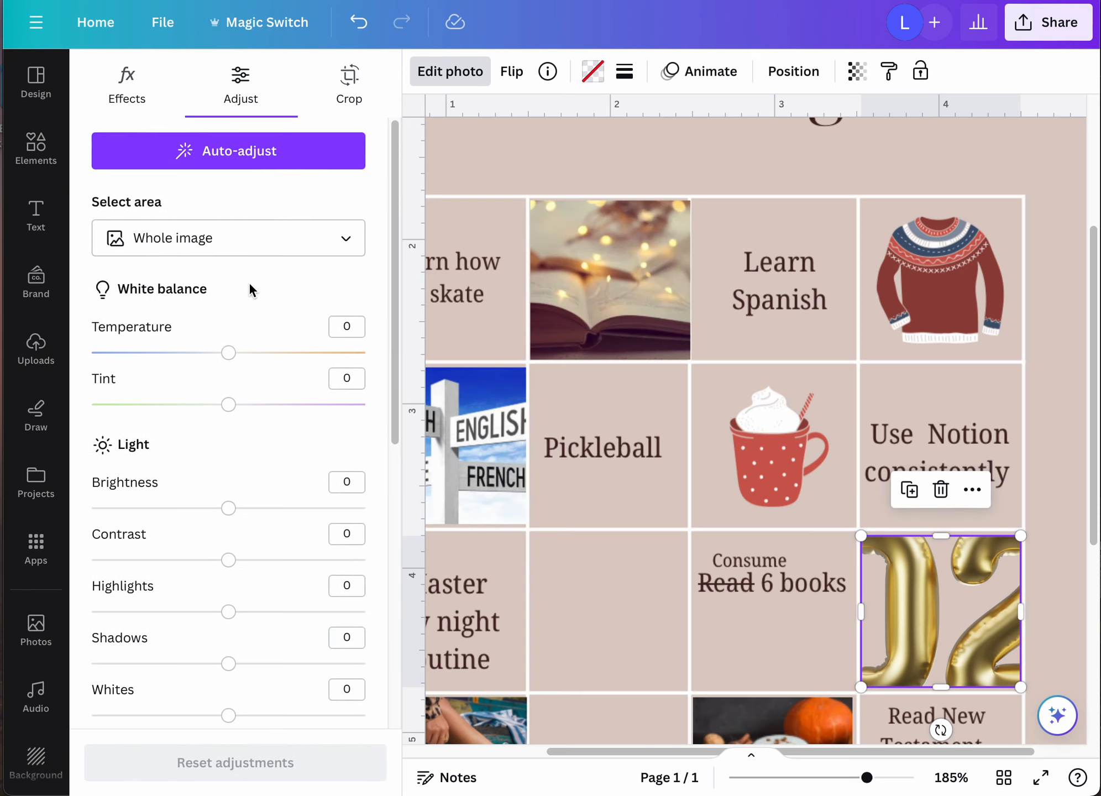
pyautogui.click(242, 249)
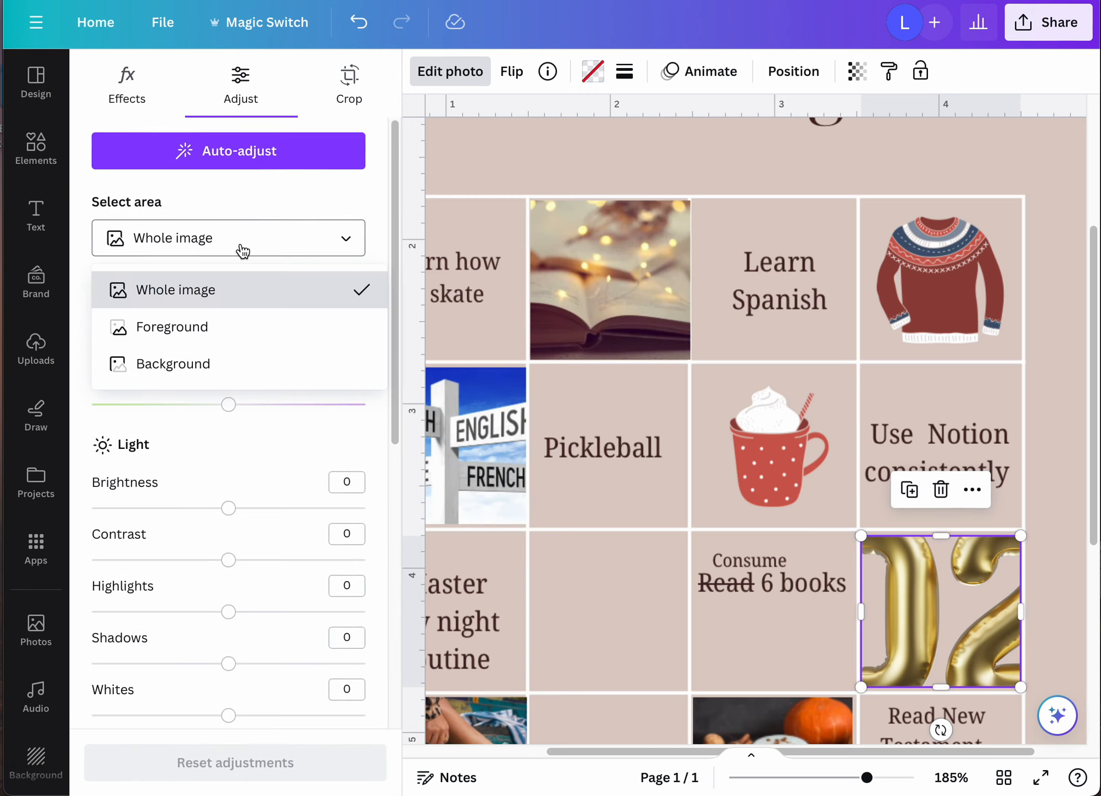
pyautogui.click(247, 338)
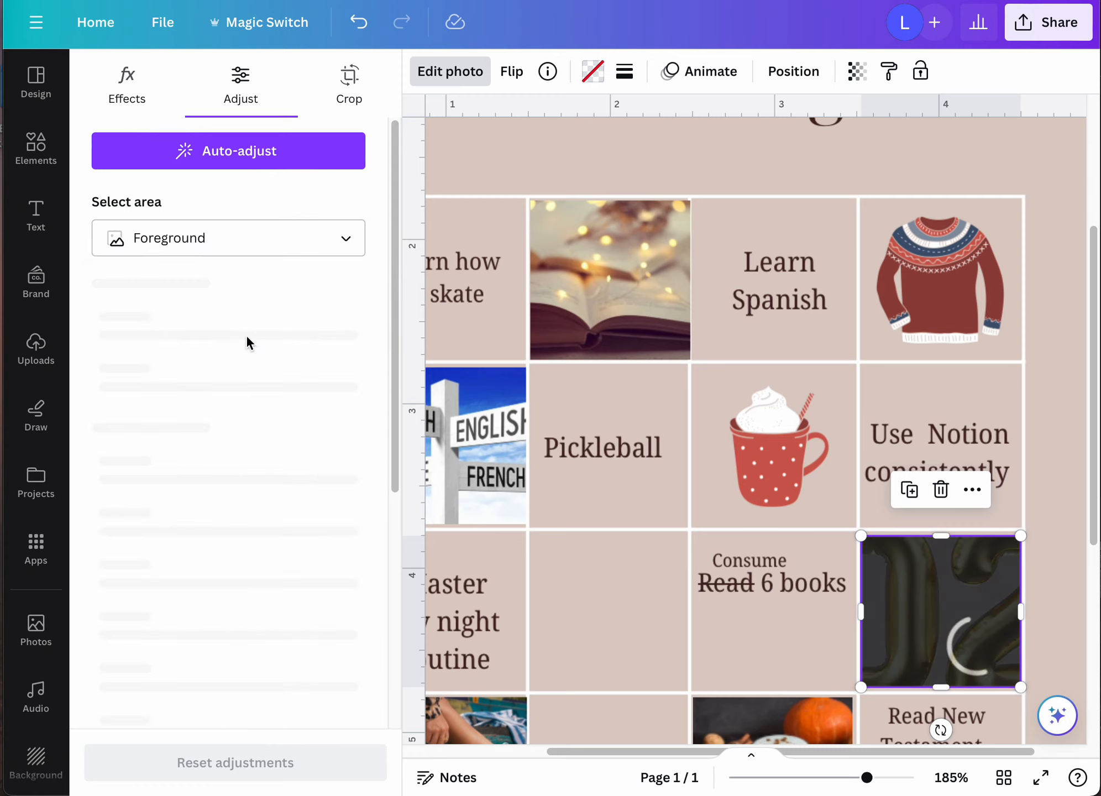
pyautogui.click(223, 249)
pyautogui.click(222, 293)
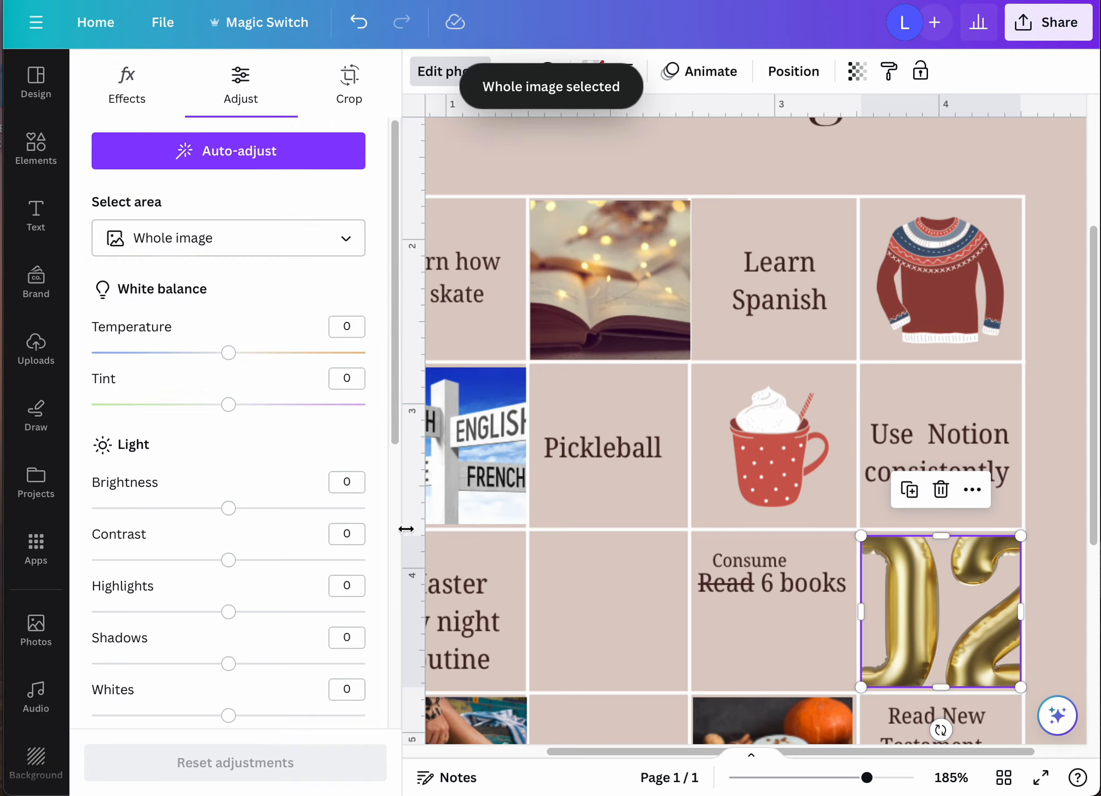
pyautogui.moveTo(394, 438); pyautogui.dragTo(388, 331)
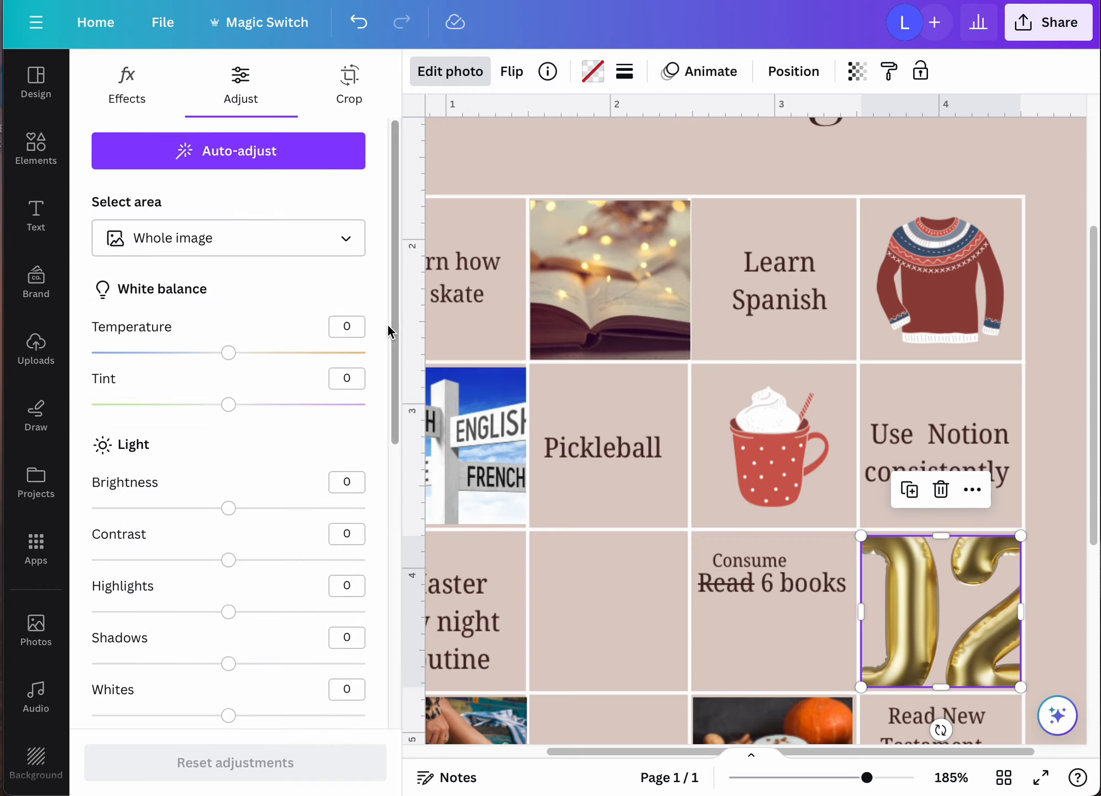
# Step: Try Smart Crop on the gold balloon photo and cancel the crop
pyautogui.click(349, 99)
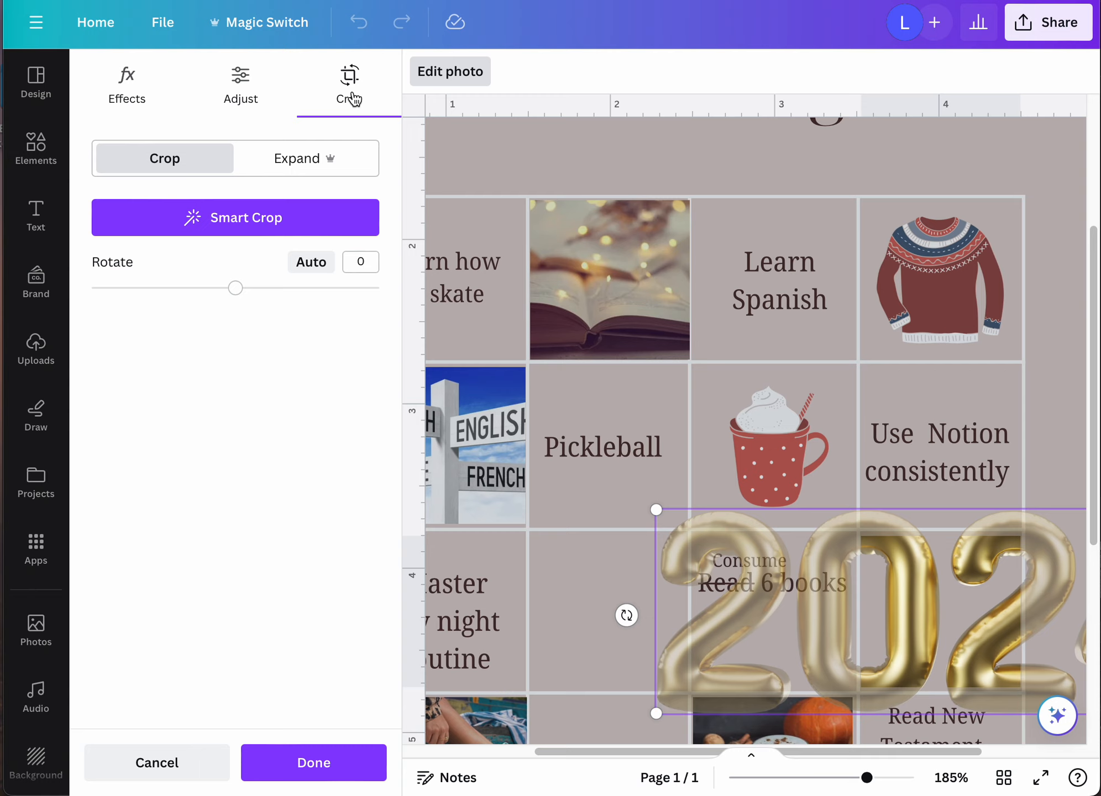
pyautogui.click(247, 233)
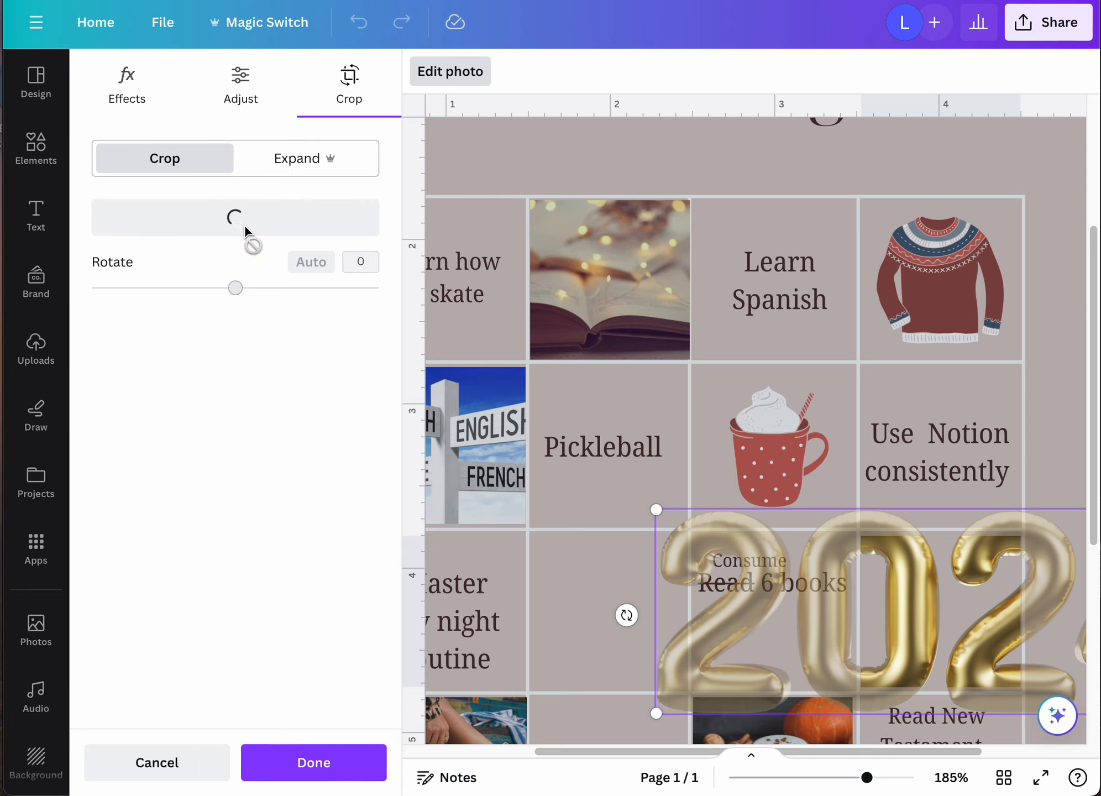
pyautogui.moveTo(714, 534); pyautogui.dragTo(867, 568)
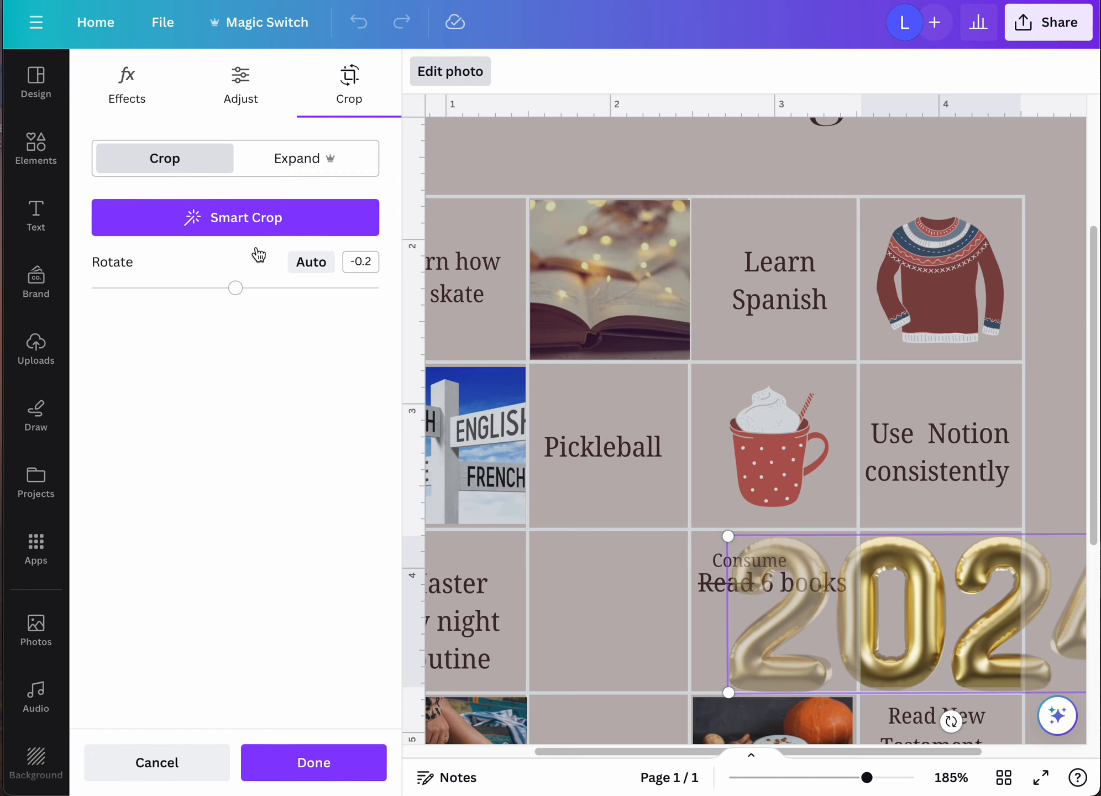
pyautogui.click(206, 762)
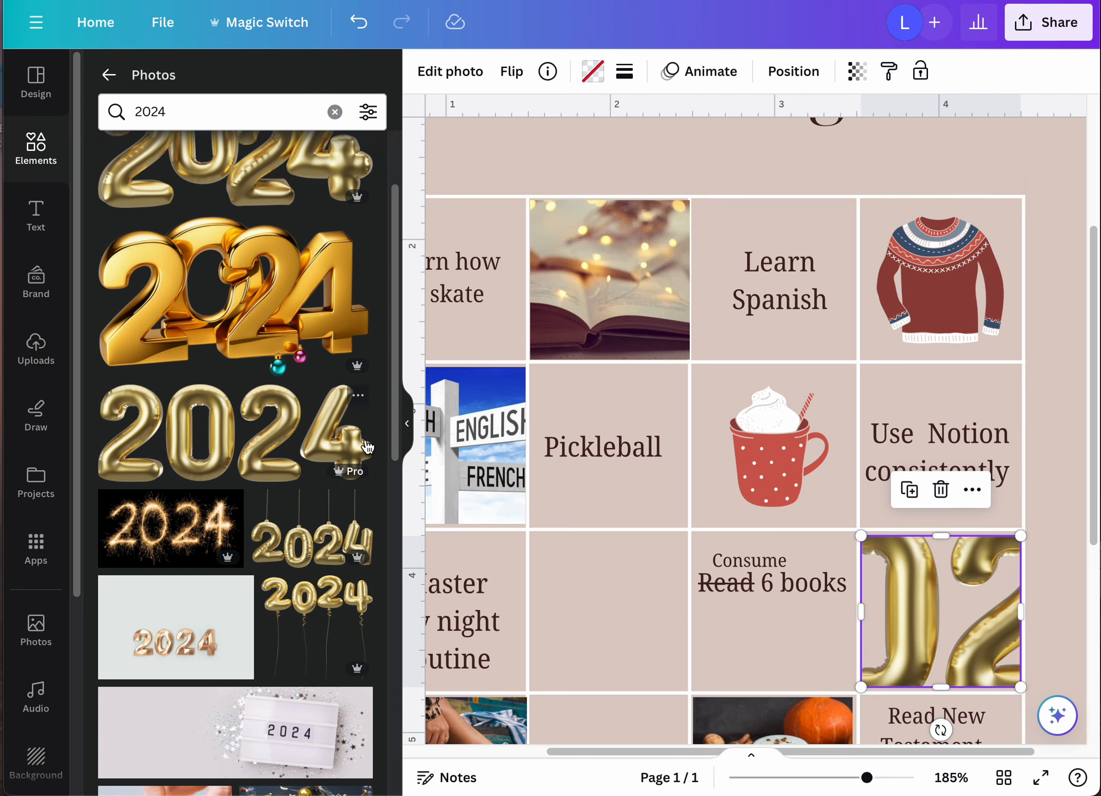
# Step: Replace the gold balloon photo in the frame beside "Read 6 books" with the small rose-gold 2024 on pale grey
pyautogui.moveTo(396, 414); pyautogui.dragTo(399, 518)
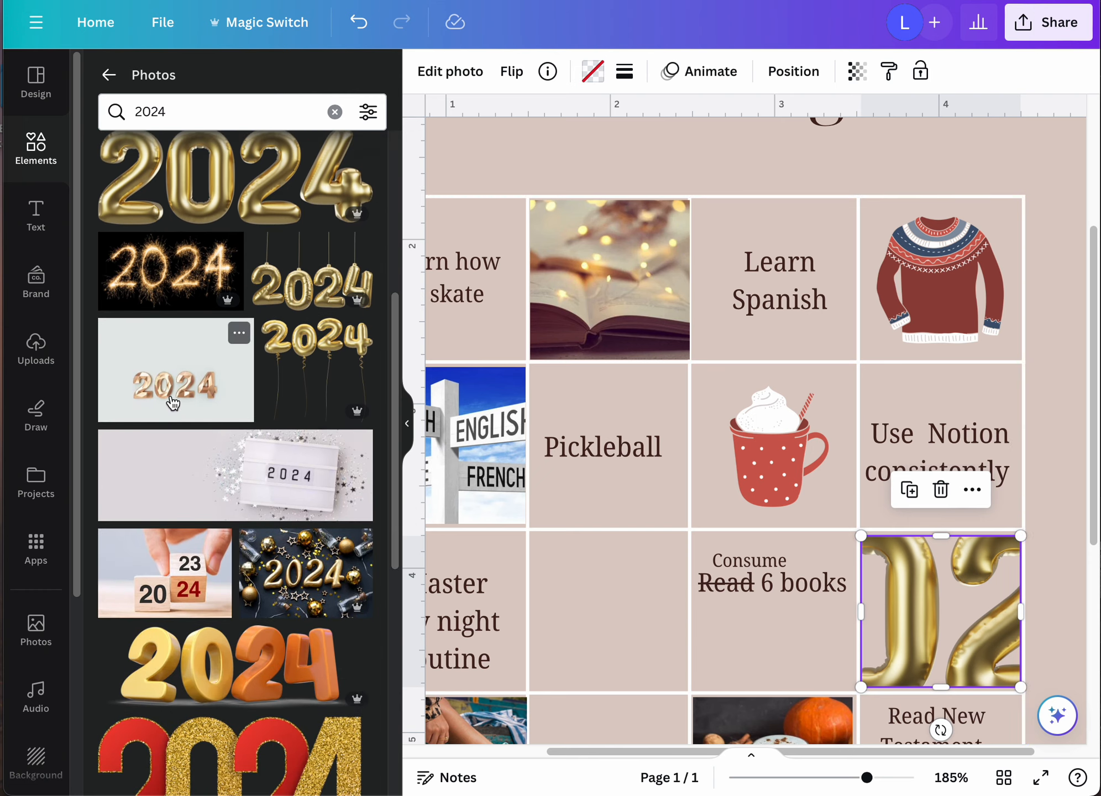
pyautogui.moveTo(173, 398); pyautogui.dragTo(922, 572)
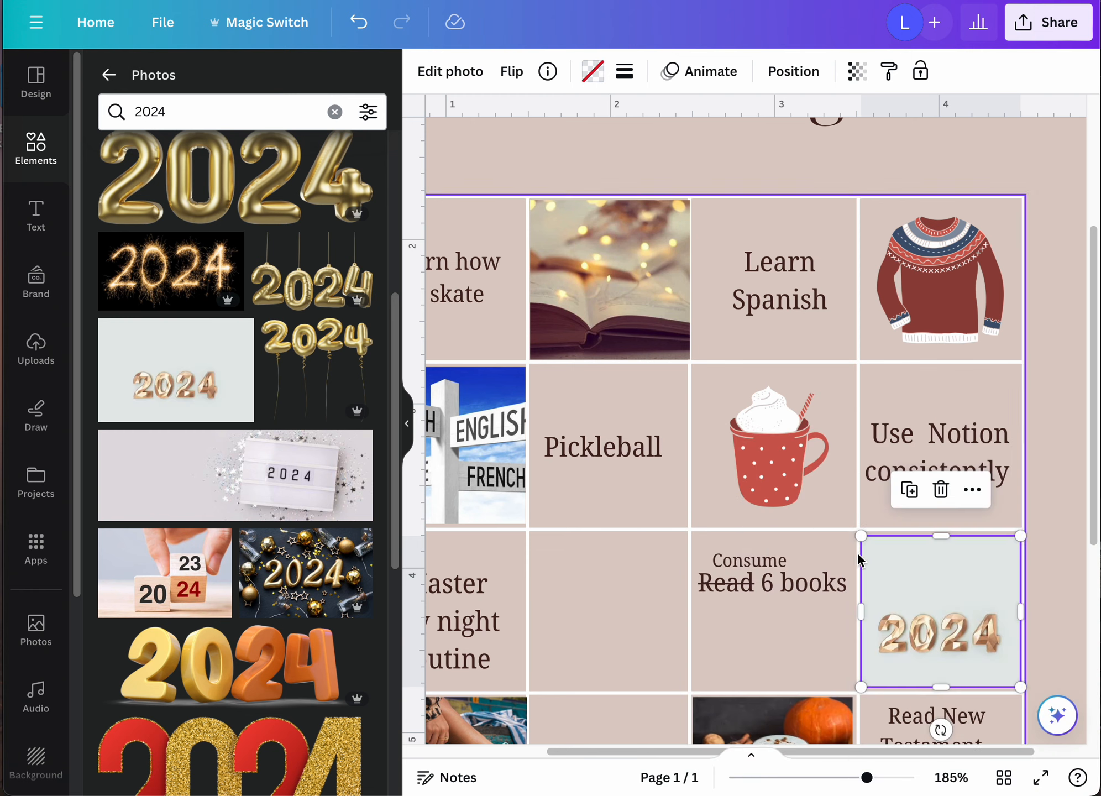
# Step: Set the adjustment area of the rose-gold 2024 photo to its foreground
pyautogui.click(450, 81)
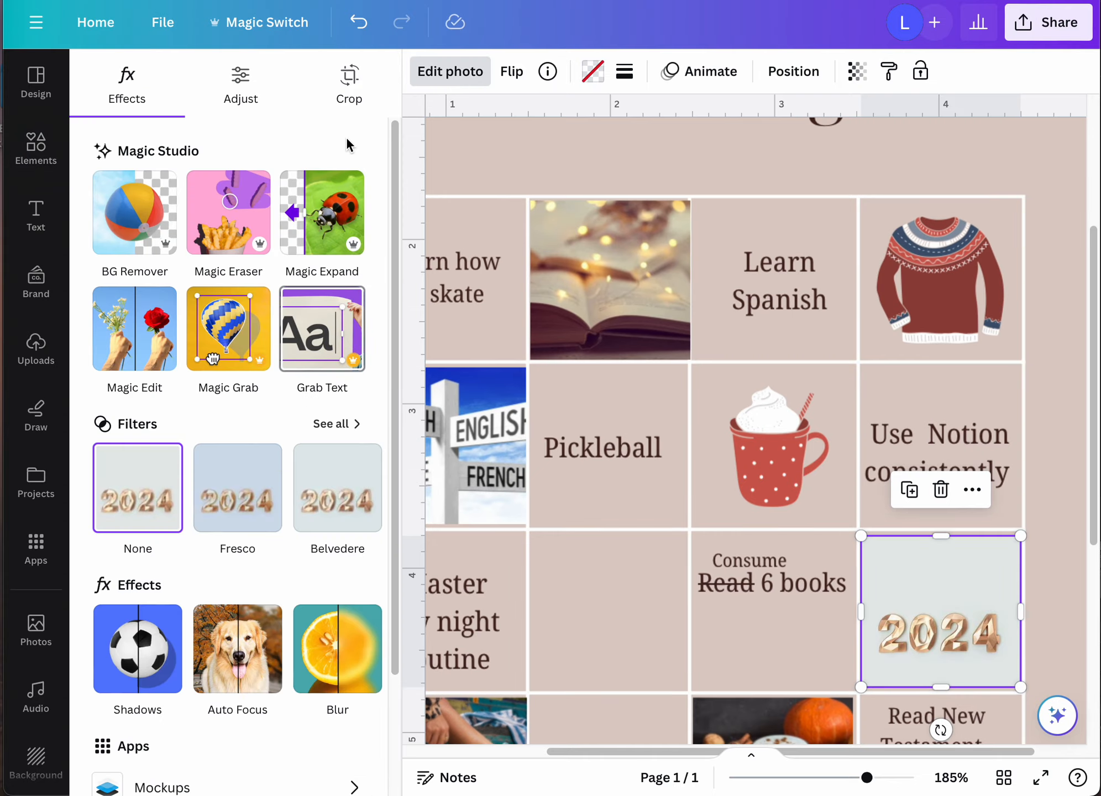
pyautogui.click(246, 96)
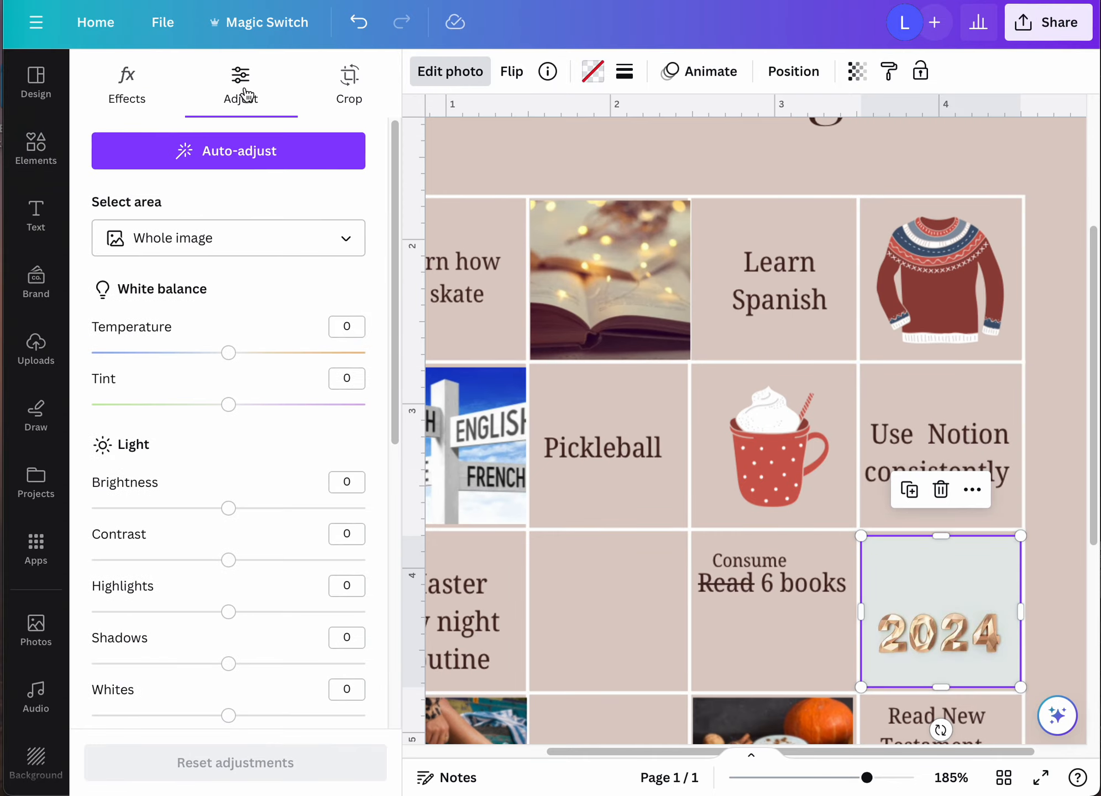
pyautogui.click(265, 244)
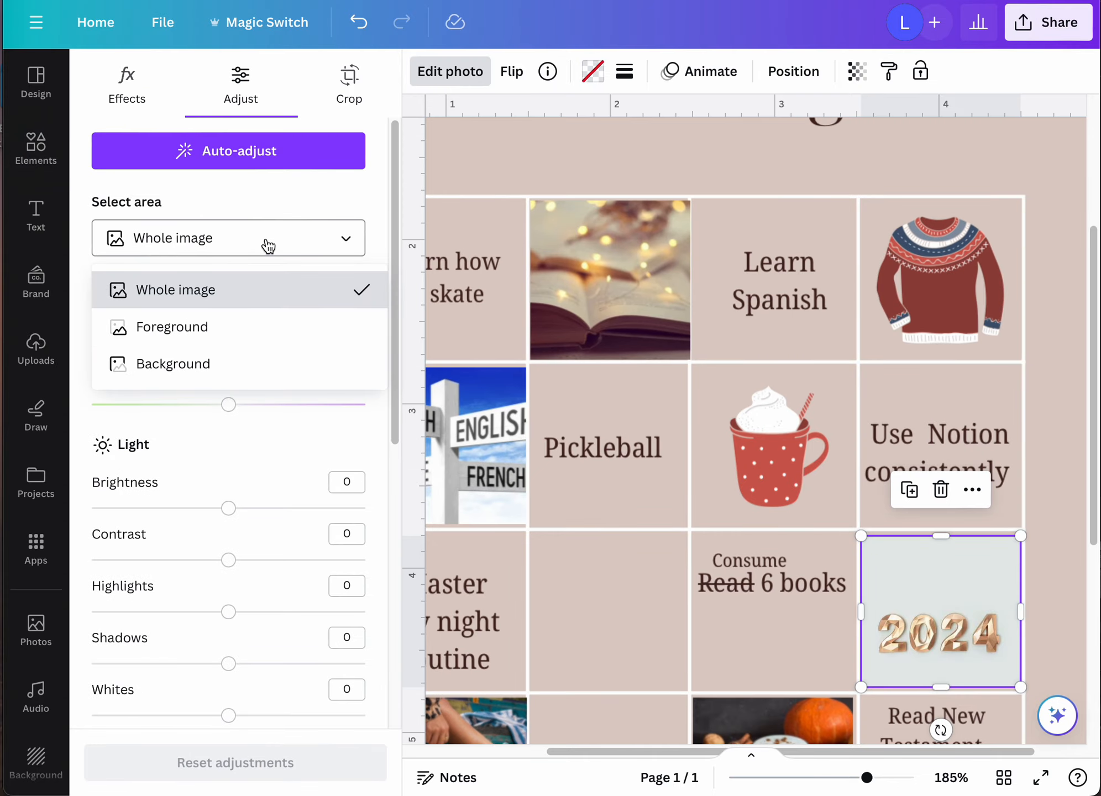
pyautogui.click(251, 339)
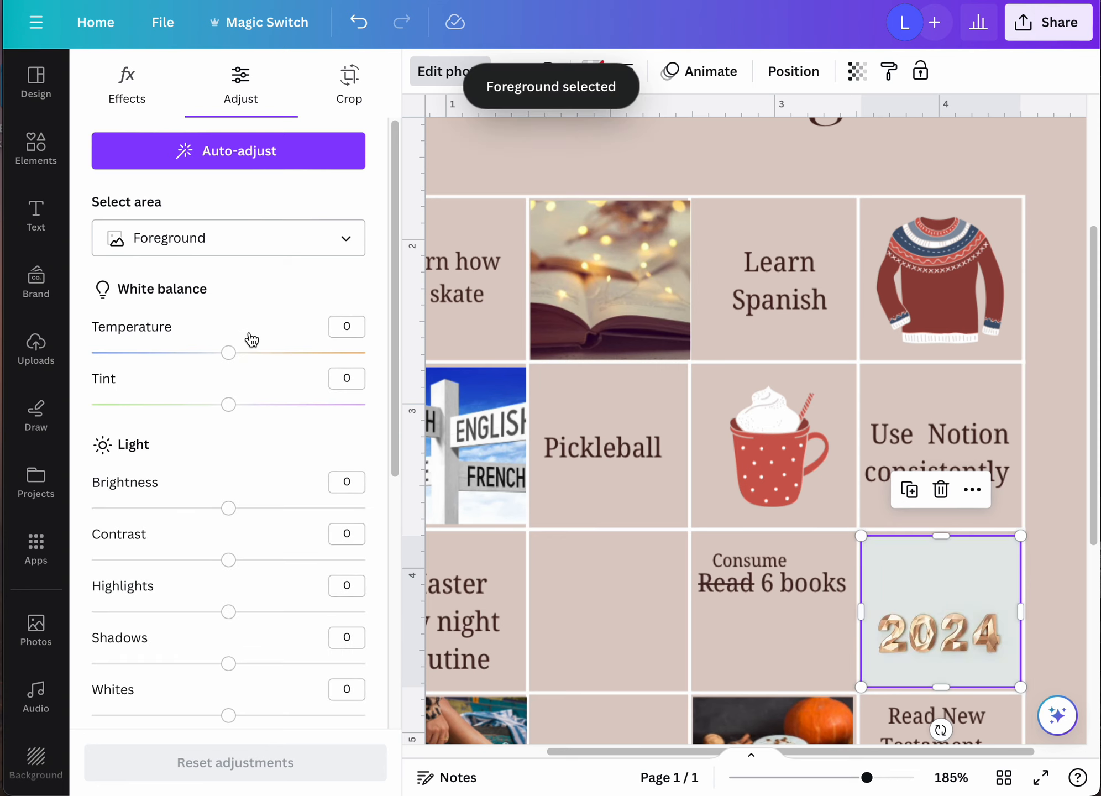
# Step: Remove the background from the rose-gold 2024 photo with BG Remover and leave the photo editing
pyautogui.click(446, 71)
pyautogui.click(446, 71)
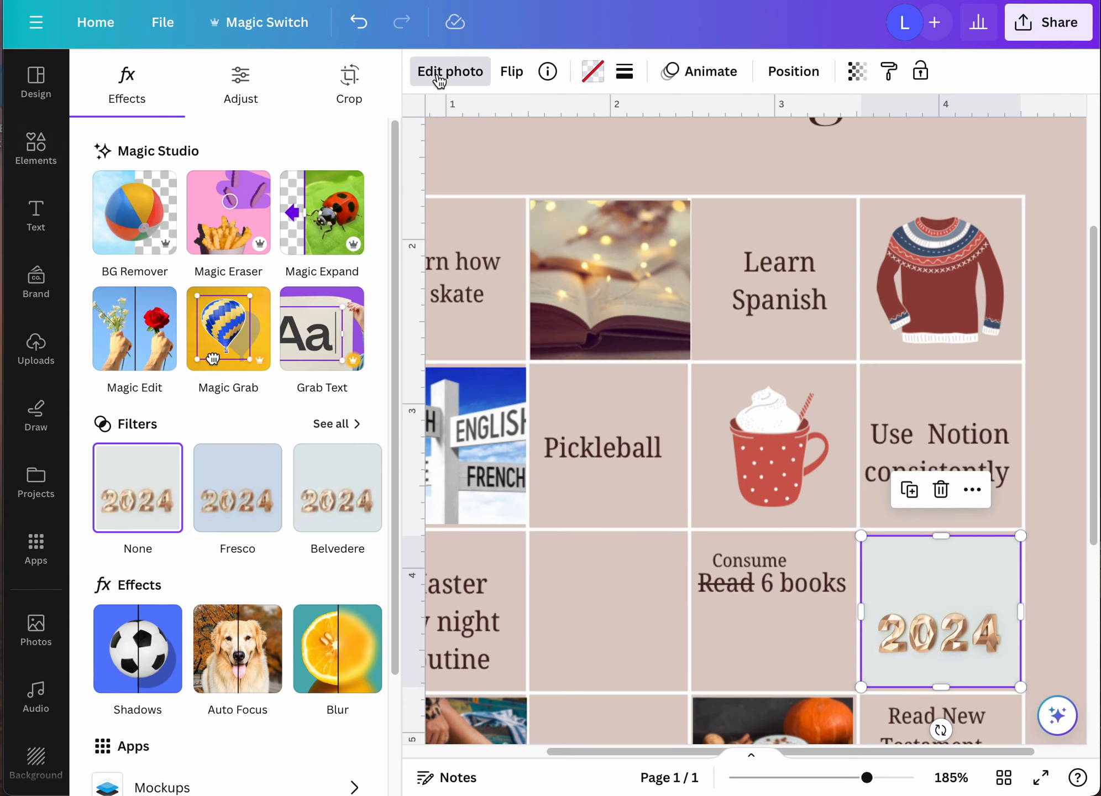
pyautogui.click(148, 230)
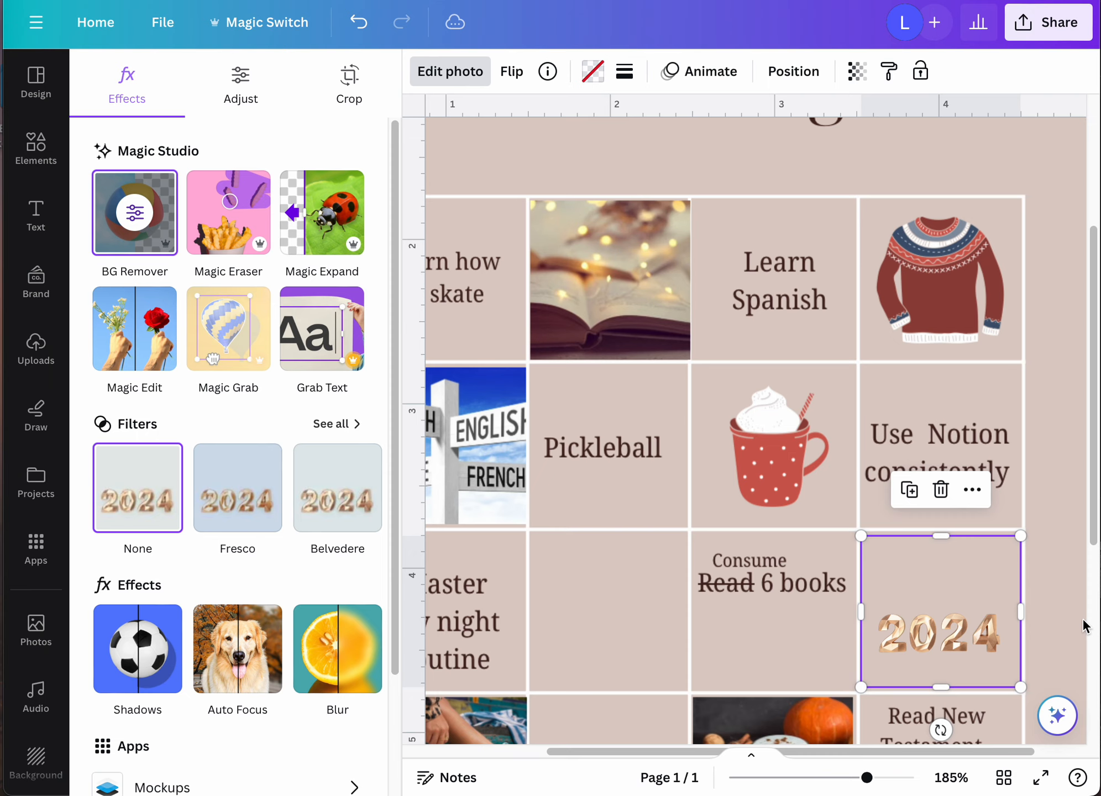
pyautogui.moveTo(952, 587)
pyautogui.mouseDown()
pyautogui.moveTo(916, 589)
pyautogui.moveTo(1037, 644)
pyautogui.moveTo(956, 592)
pyautogui.mouseUp()
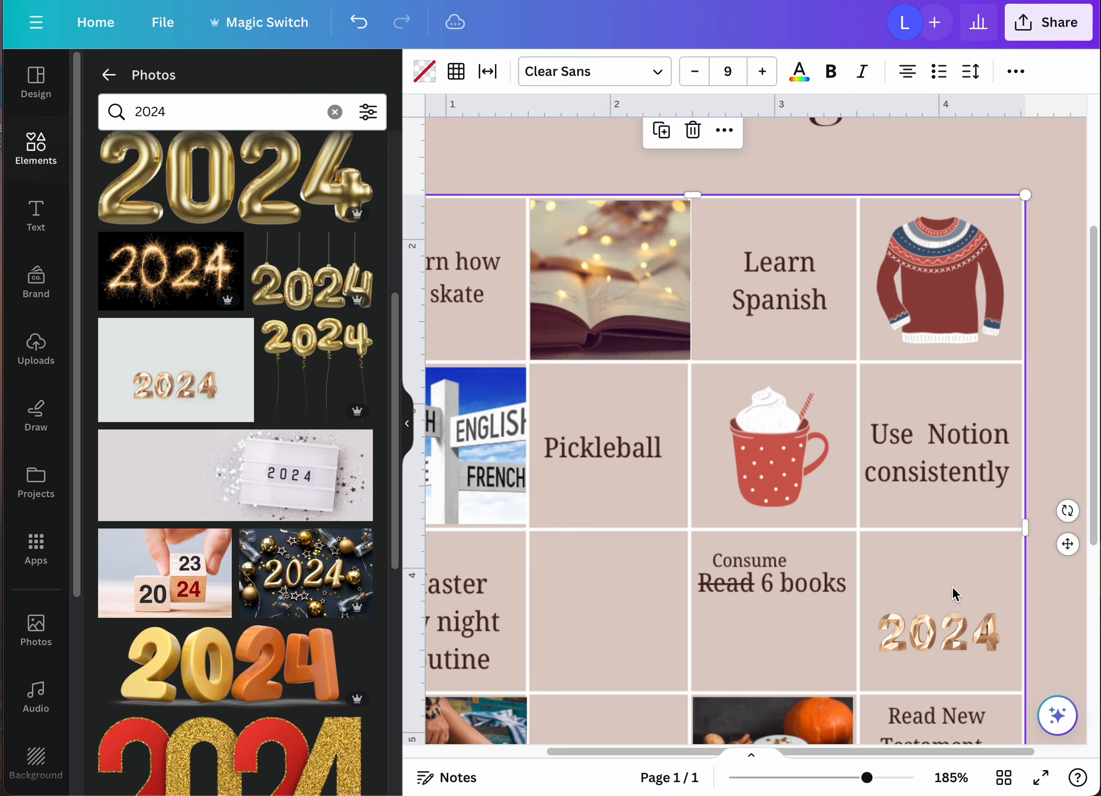
# Step: Trim the rose-gold 2024 photo slightly at its upper edge and deselect it
pyautogui.click(948, 594)
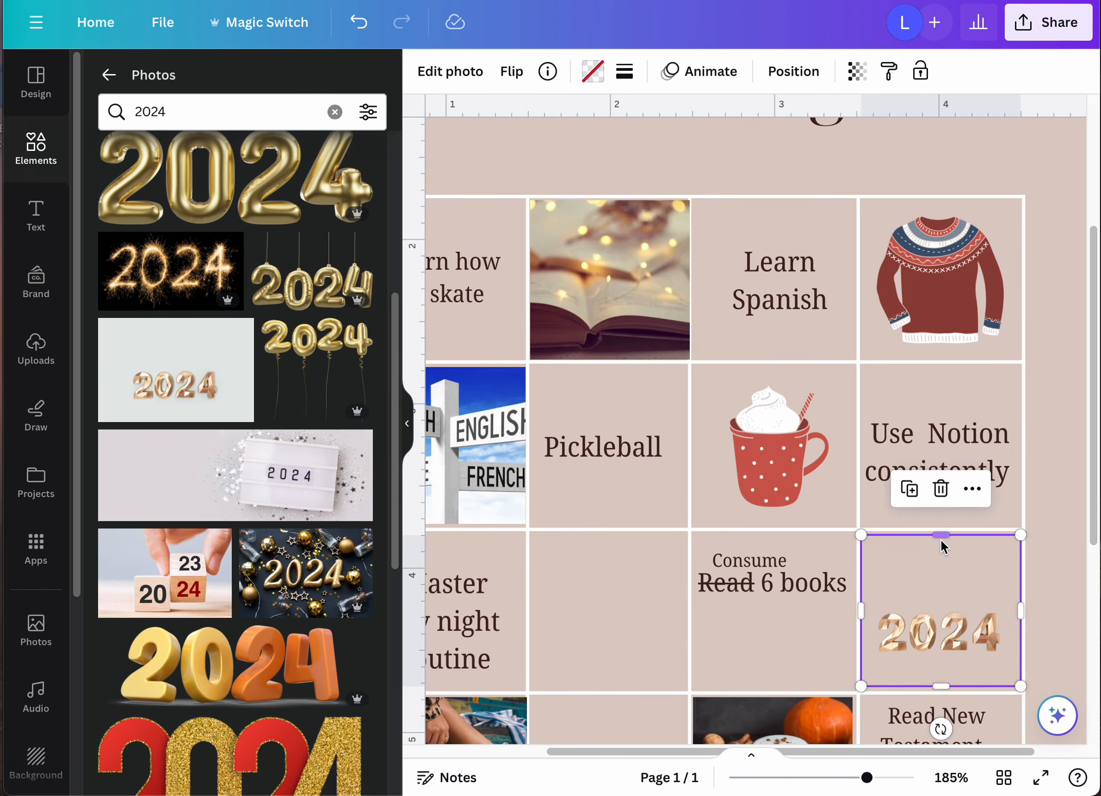
pyautogui.moveTo(940, 538)
pyautogui.mouseDown()
pyautogui.moveTo(944, 583)
pyautogui.moveTo(943, 540)
pyautogui.mouseUp()
pyautogui.click(1060, 600)
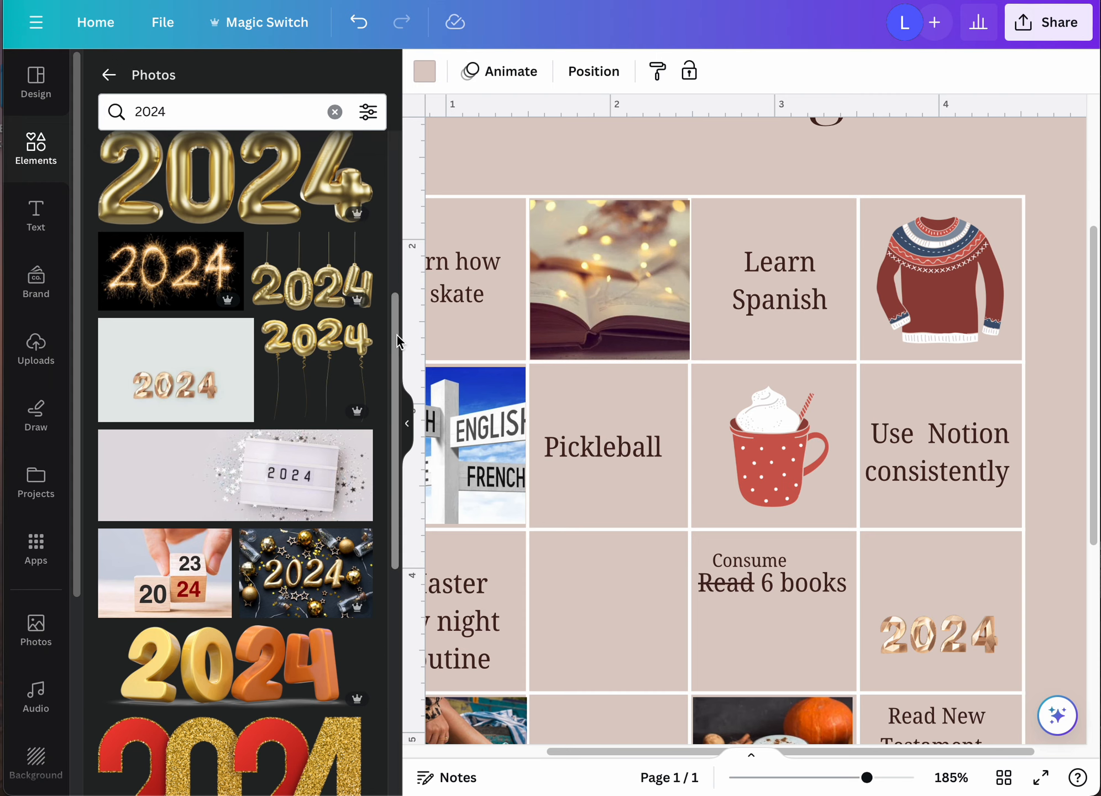
# Step: Clear the 2024 photo search and collapse the side panel to show the whole card width
pyautogui.moveTo(396, 338); pyautogui.dragTo(394, 246)
pyautogui.click(334, 112)
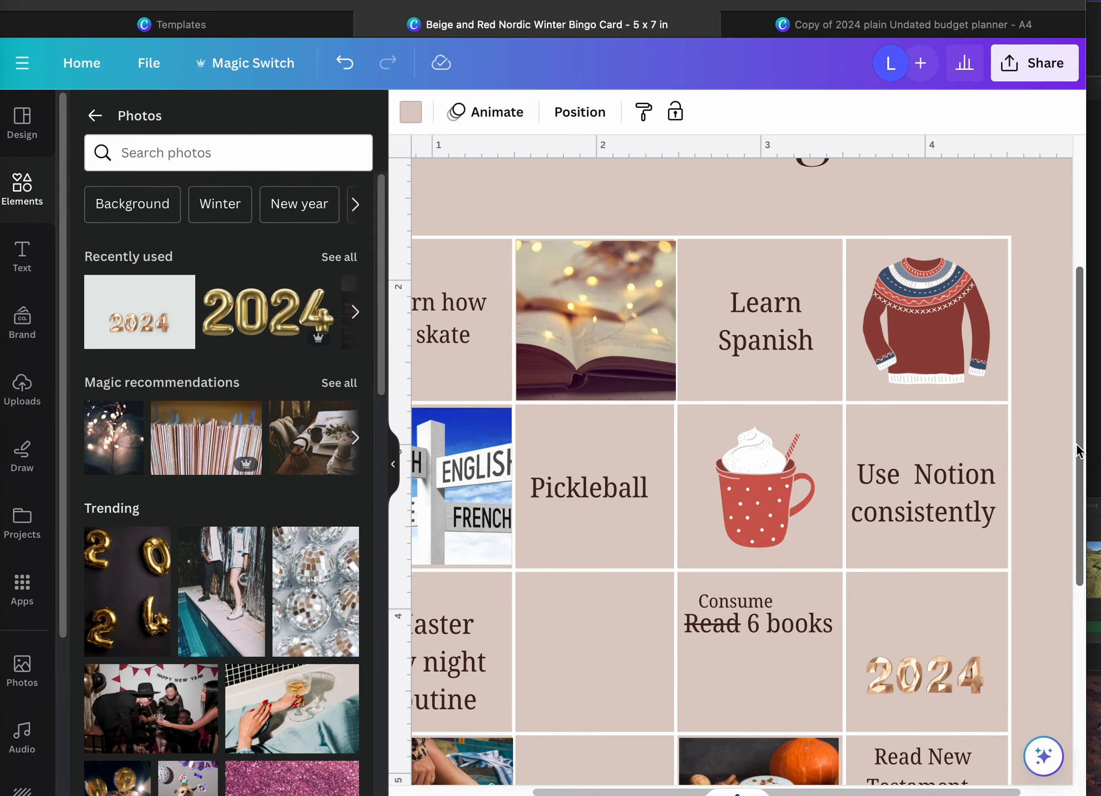
pyautogui.scroll(1, 1078, 450)
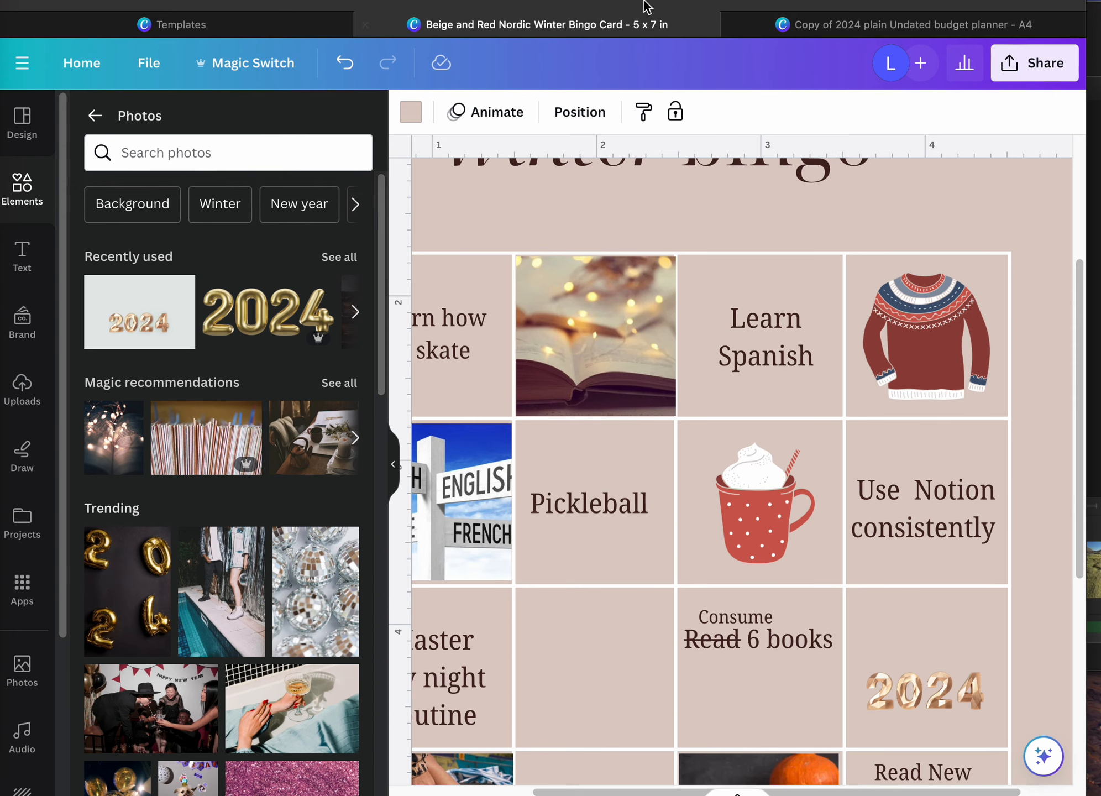
pyautogui.click(660, 3)
pyautogui.click(815, 1)
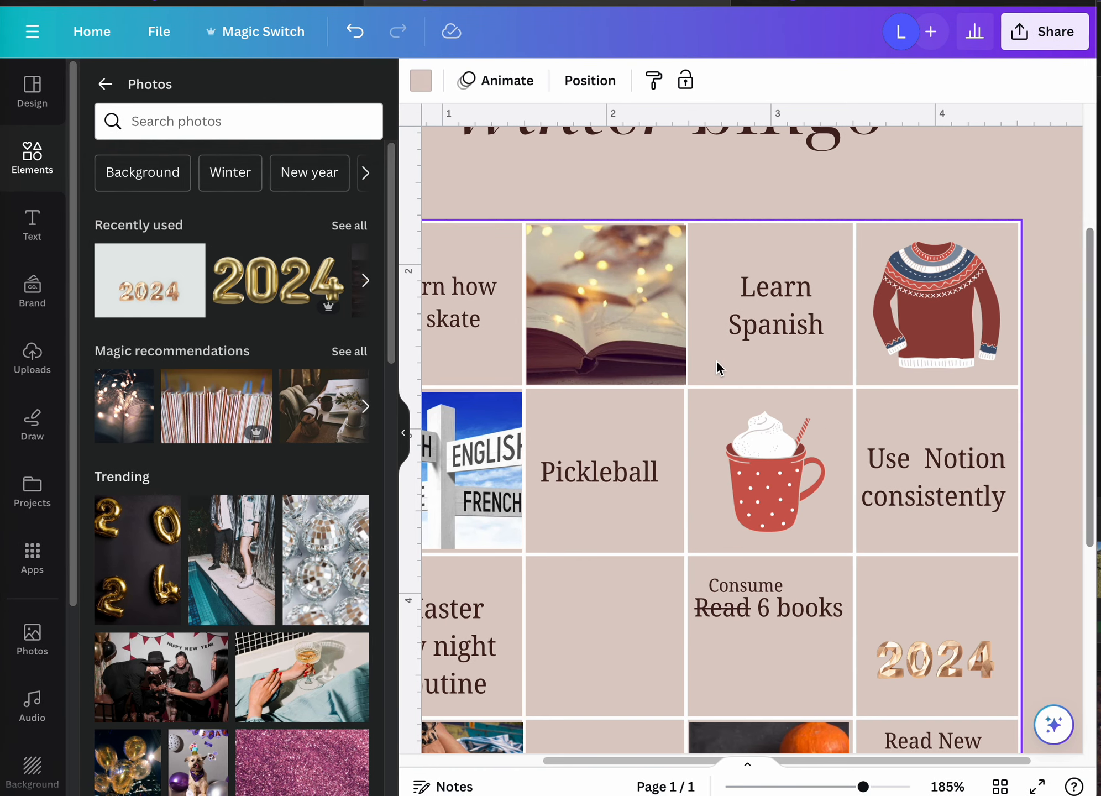
pyautogui.click(414, 432)
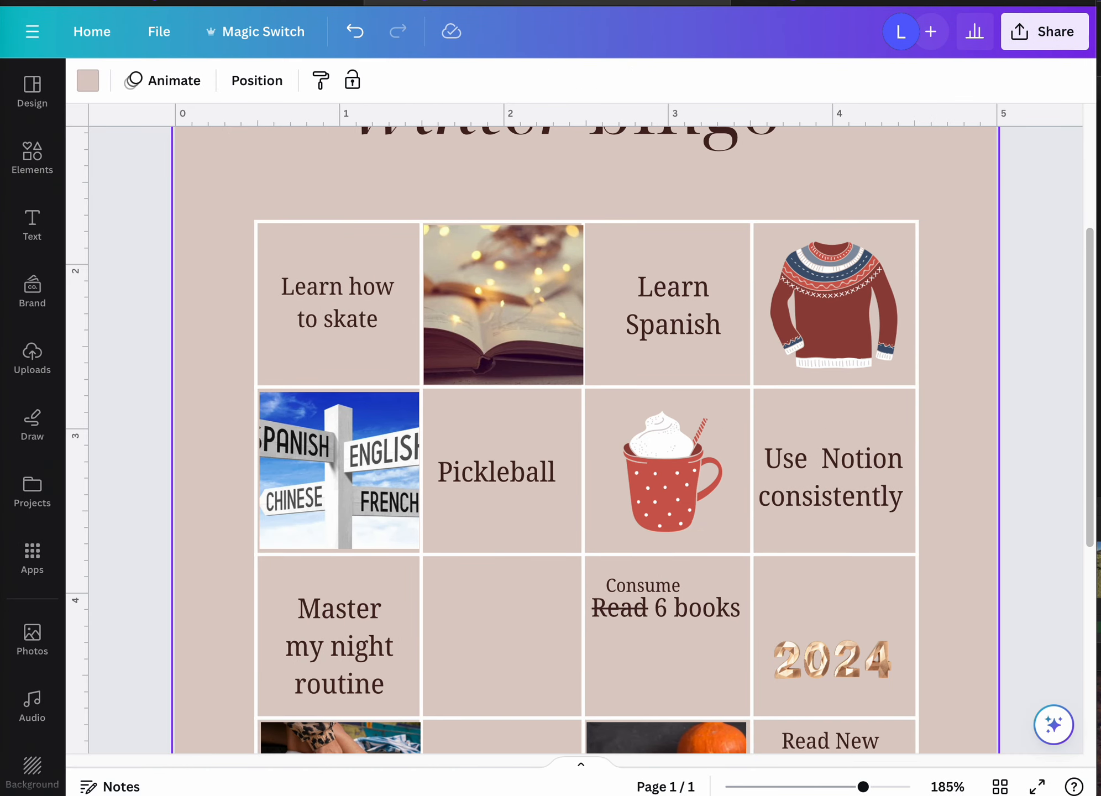
# Step: Duplicate the "Use Notion consistently" text and place the copy in the empty cell beside "Master my night routine"
pyautogui.moveTo(1090, 395); pyautogui.dragTo(1095, 456)
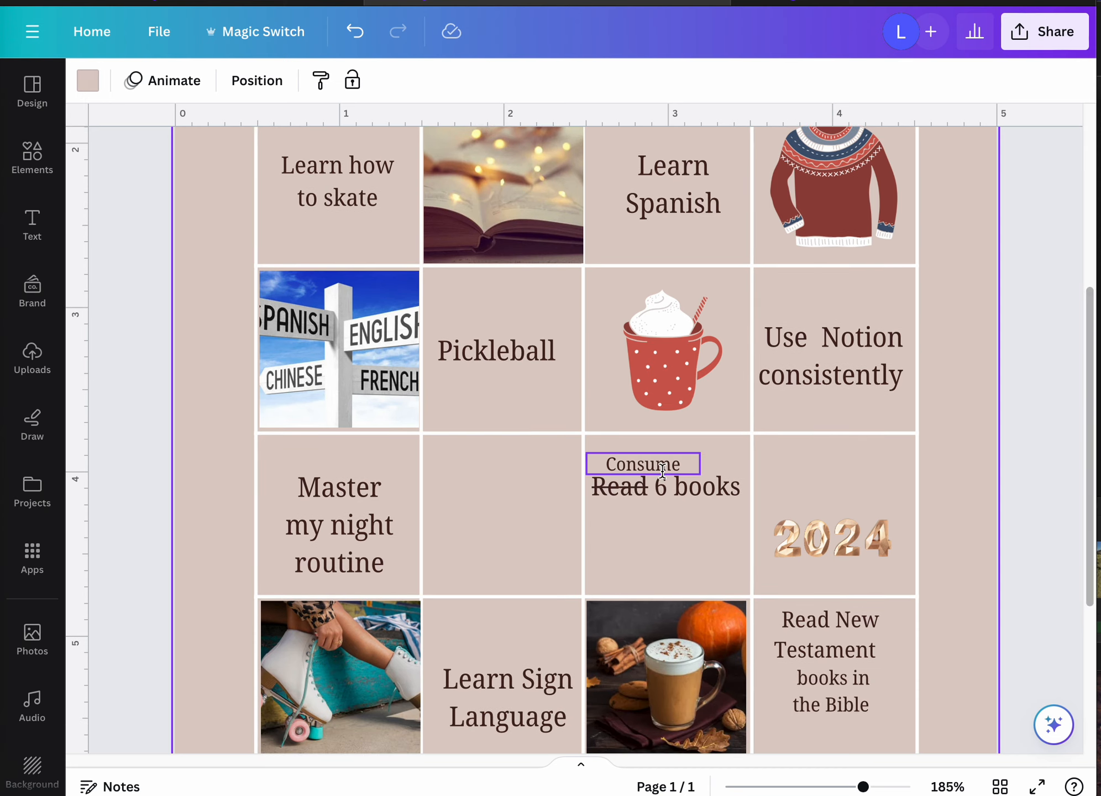
pyautogui.click(816, 371)
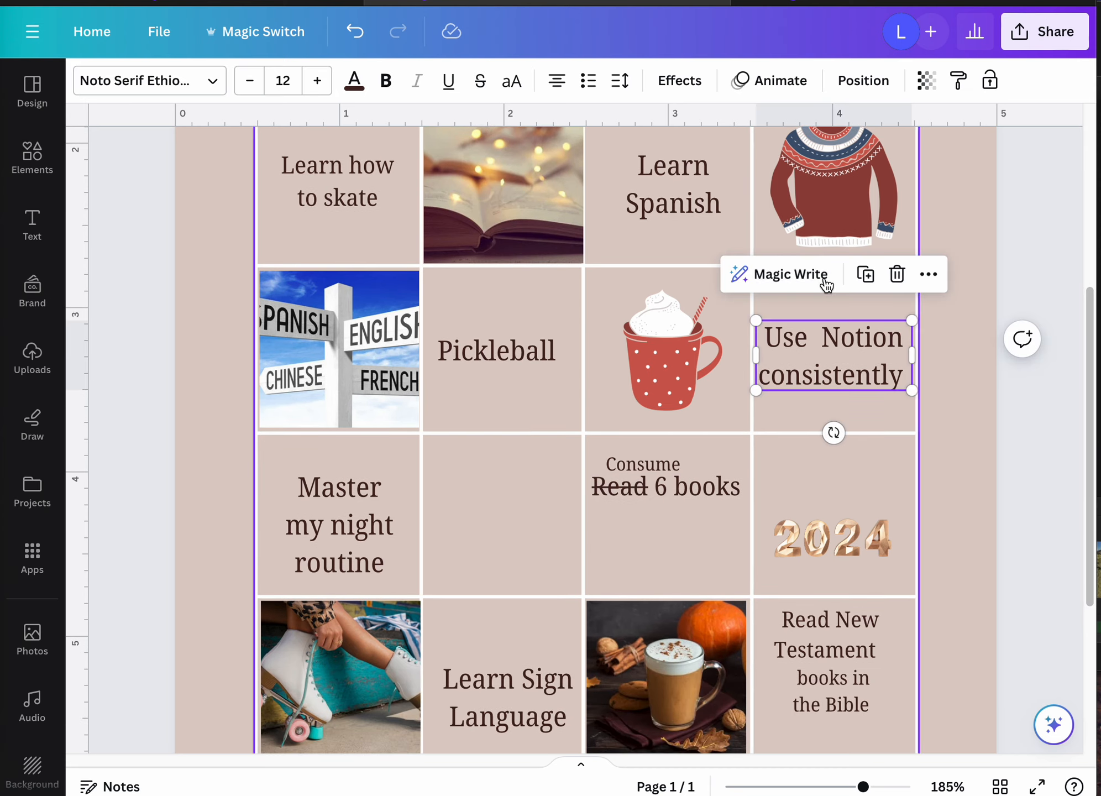
pyautogui.click(864, 273)
pyautogui.moveTo(886, 398); pyautogui.dragTo(525, 507)
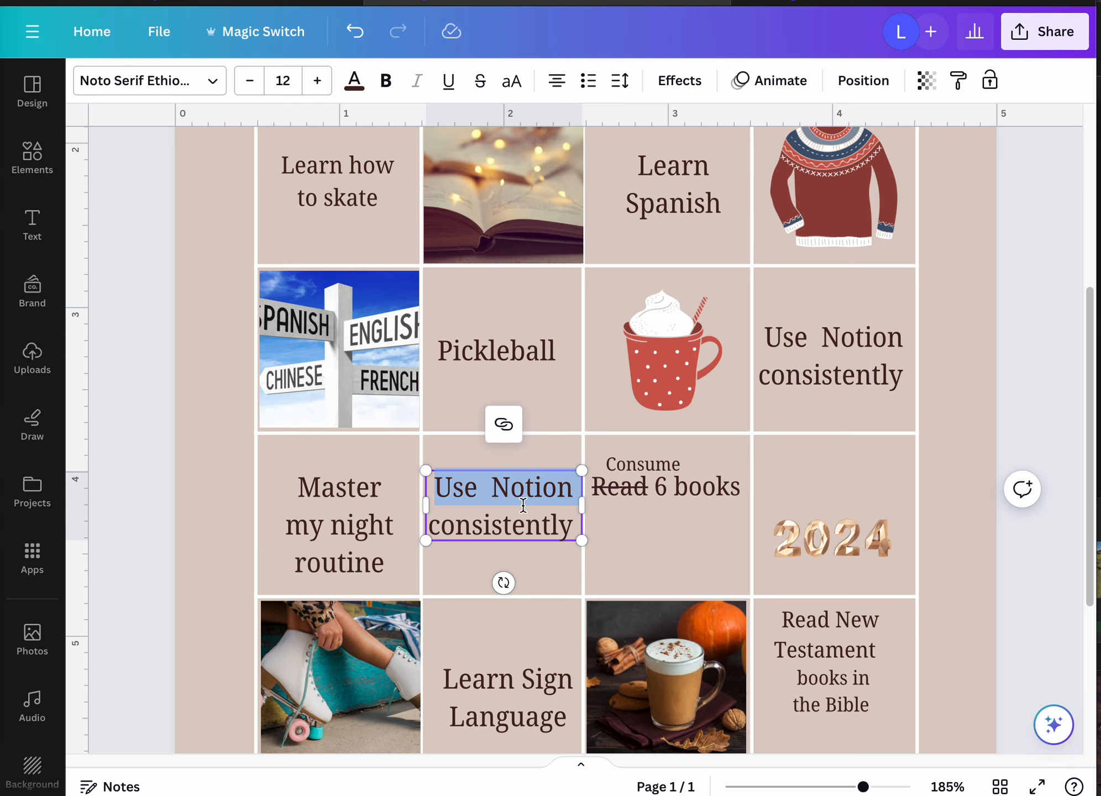
# Step: Replace the copied text in the cell beside "Master my night routine" with "Fail to plan"
pyautogui.doubleClick(529, 526)
pyautogui.click(551, 535)
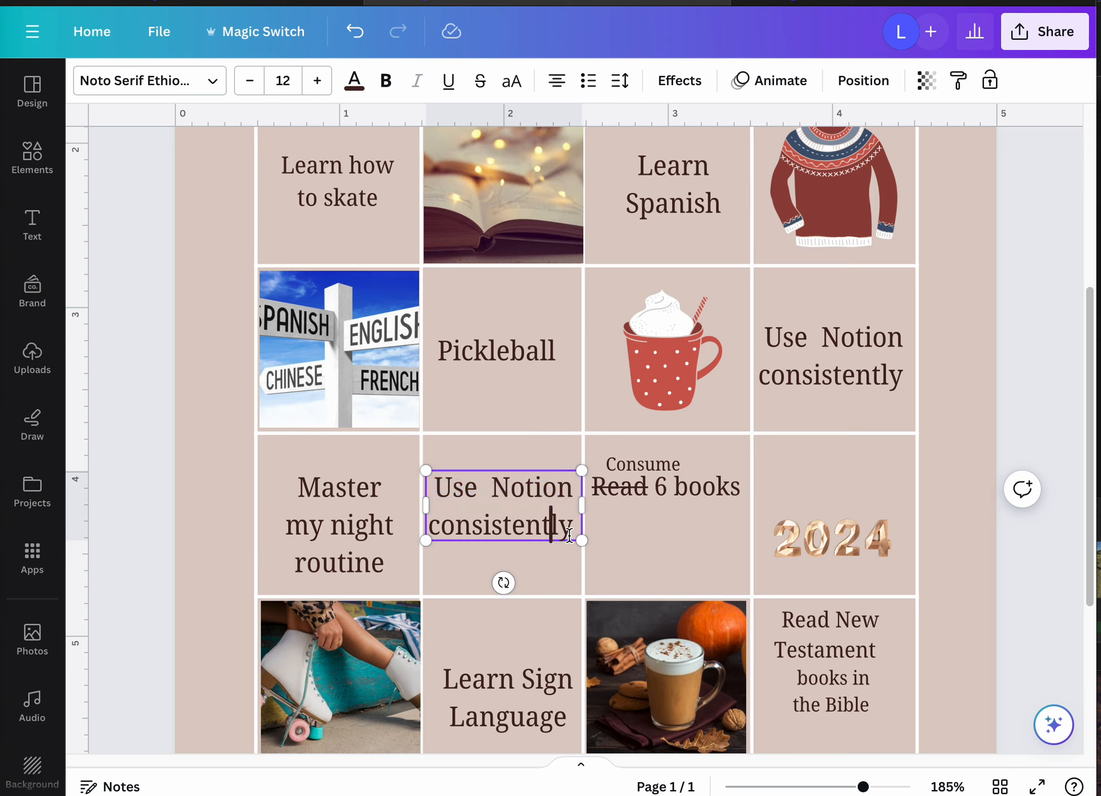
pyautogui.moveTo(574, 533); pyautogui.dragTo(422, 484)
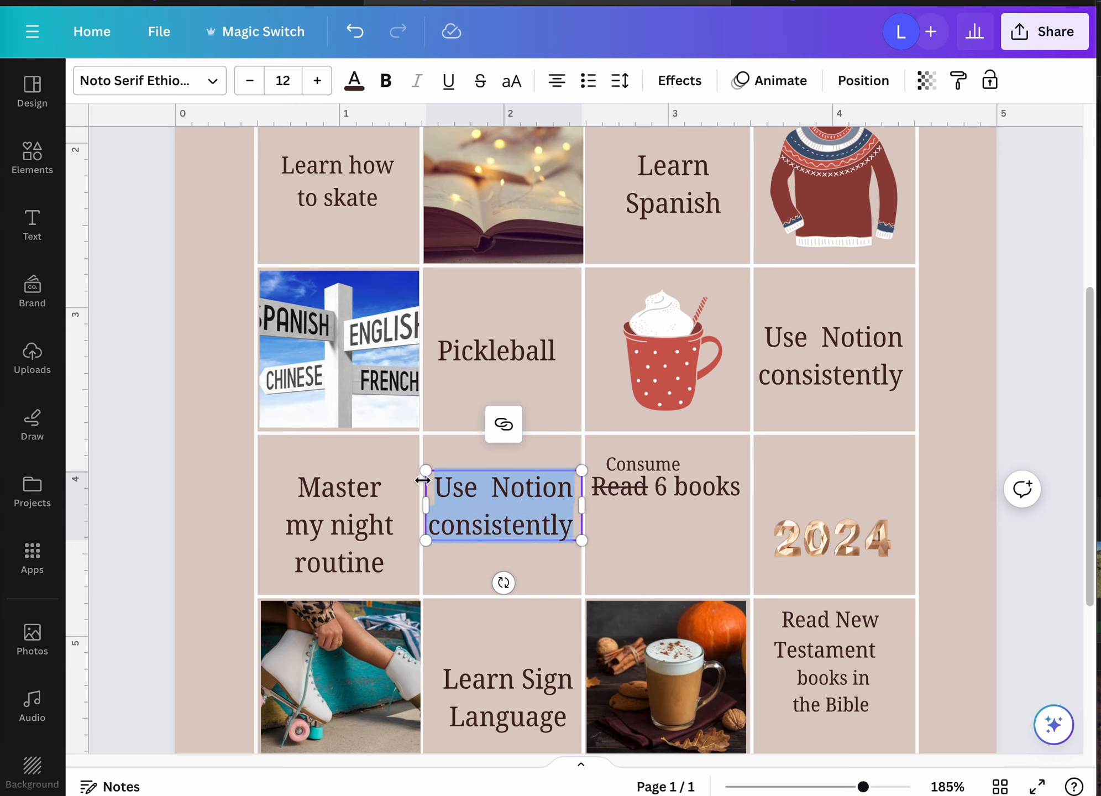
pyautogui.write('Plan o')
pyautogui.press('BackSpace')
pyautogui.press('BackSpace')
pyautogui.press('BackSpace')
pyautogui.press('BackSpace')
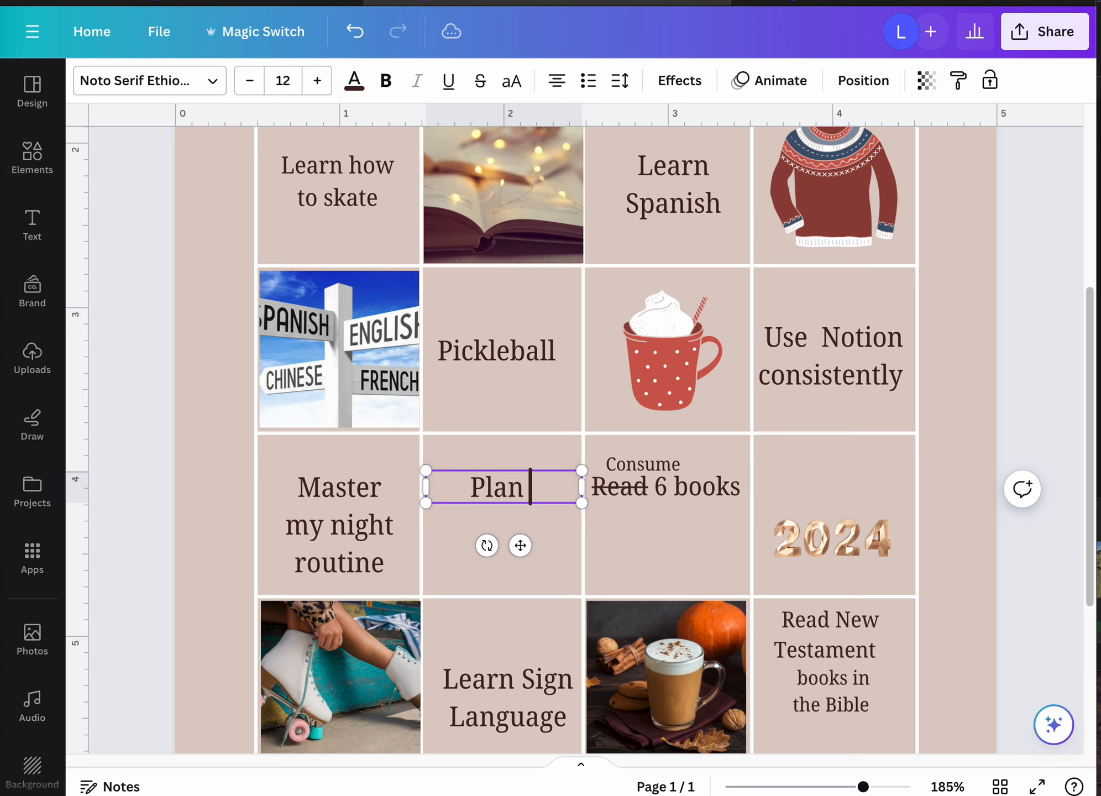
pyautogui.write('Fail to plan')
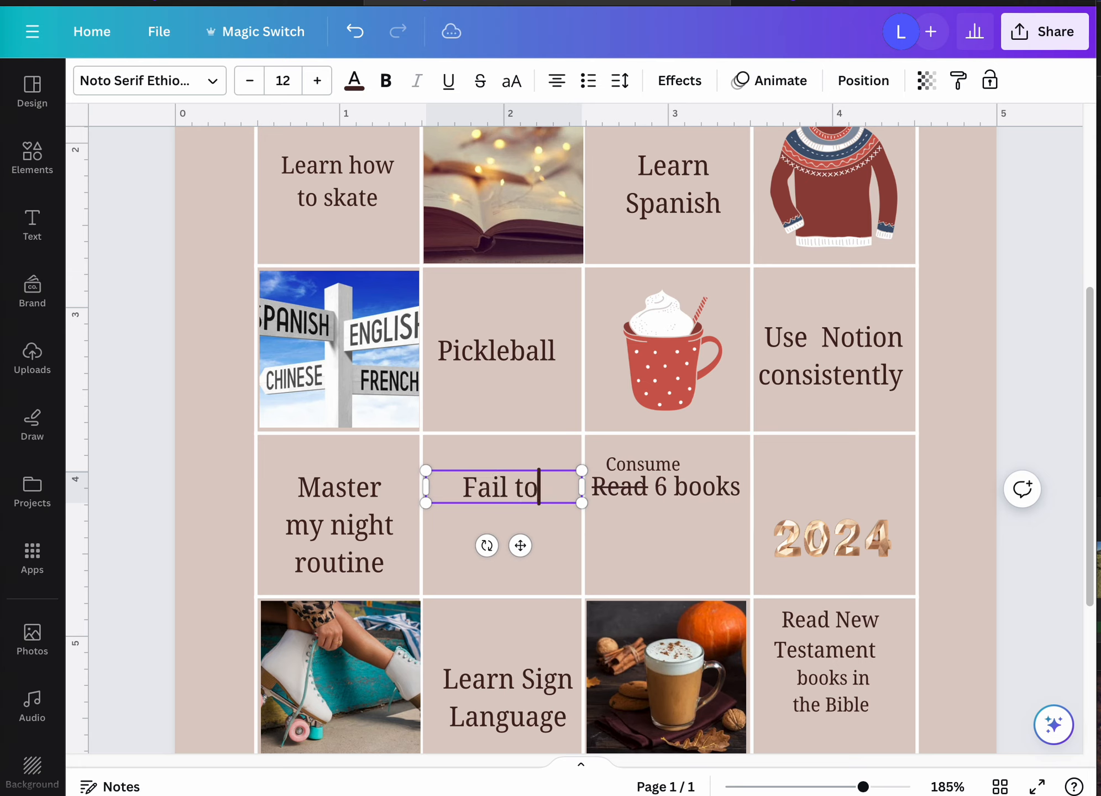
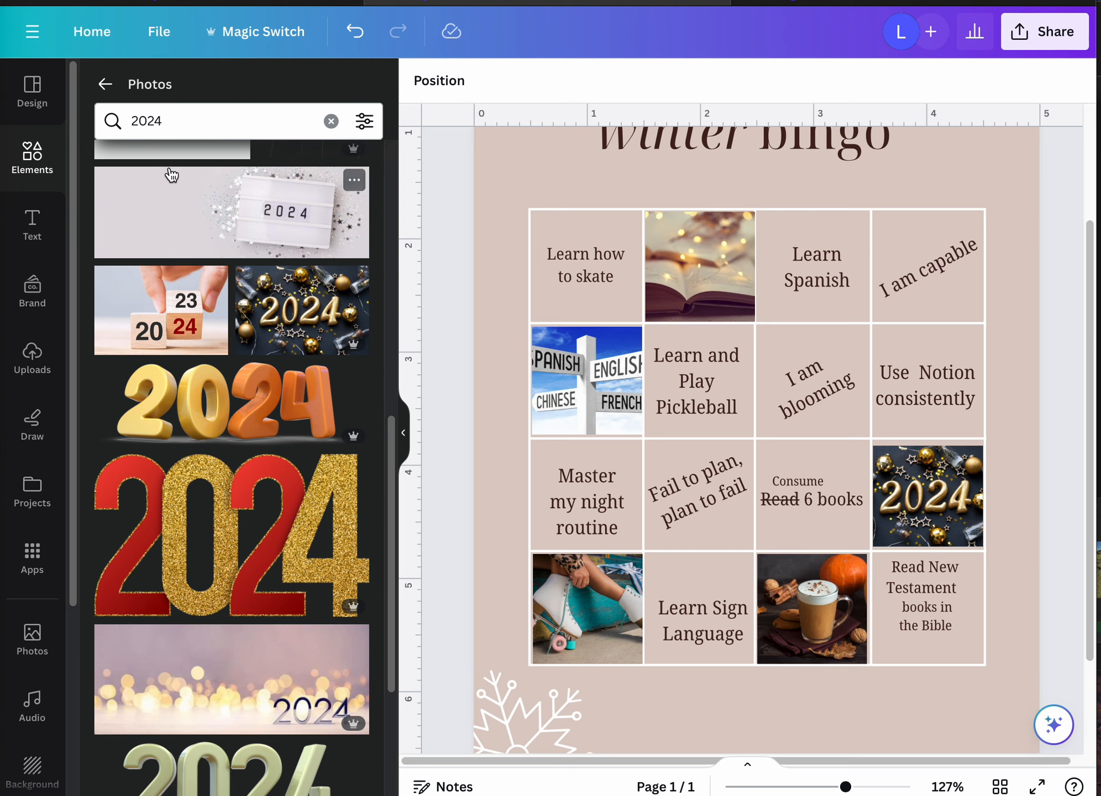
# Step: Try out a blank second page while browsing the bingo templates, and delete that page
pyautogui.click(31, 107)
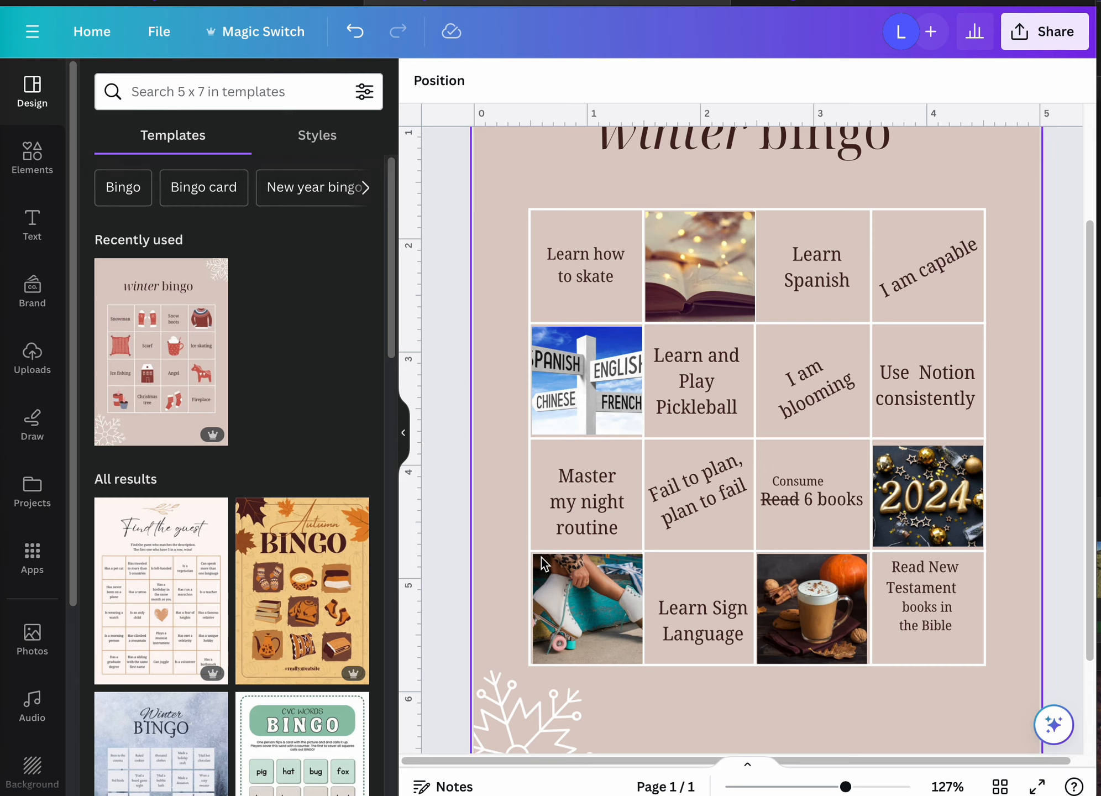
pyautogui.moveTo(1086, 415); pyautogui.dragTo(1095, 535)
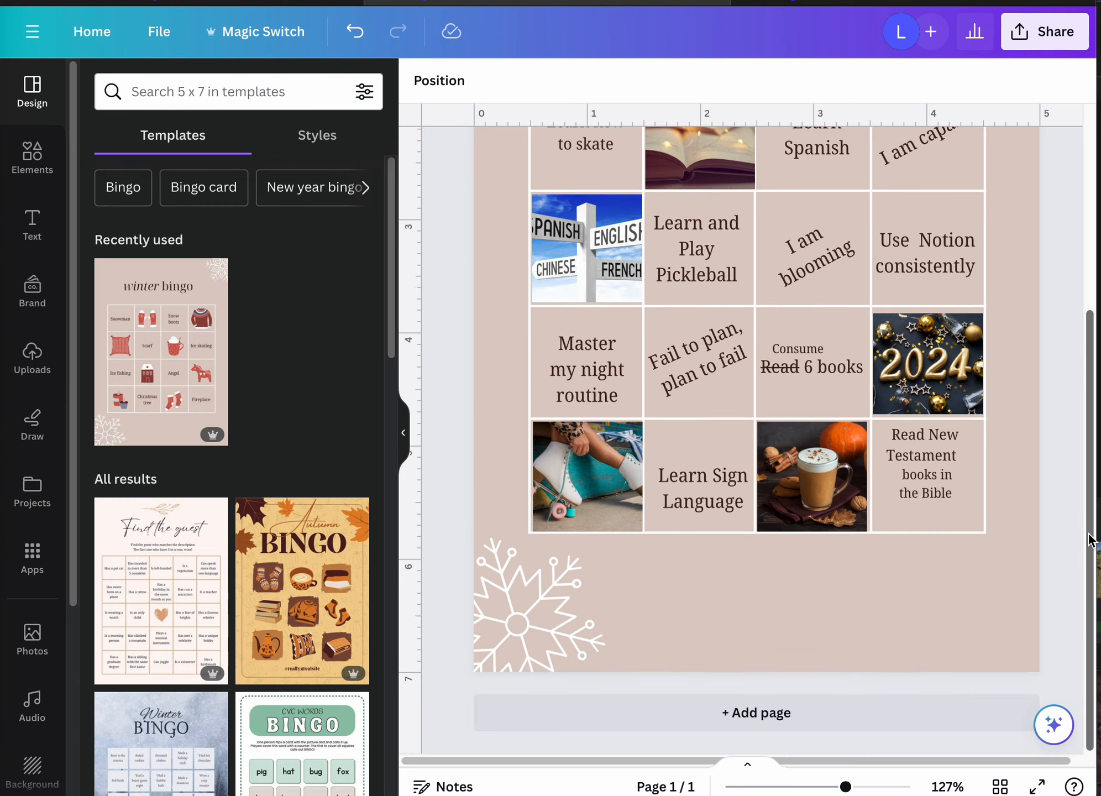
pyautogui.click(773, 713)
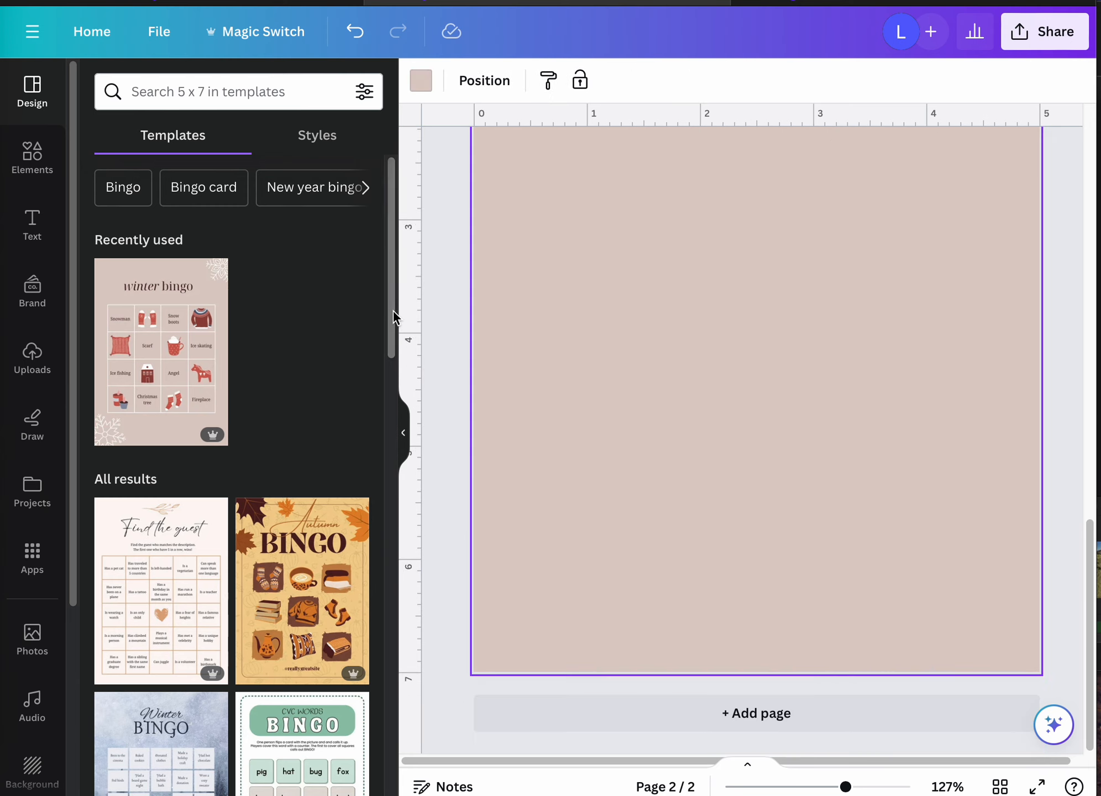
pyautogui.moveTo(393, 311); pyautogui.dragTo(373, 743)
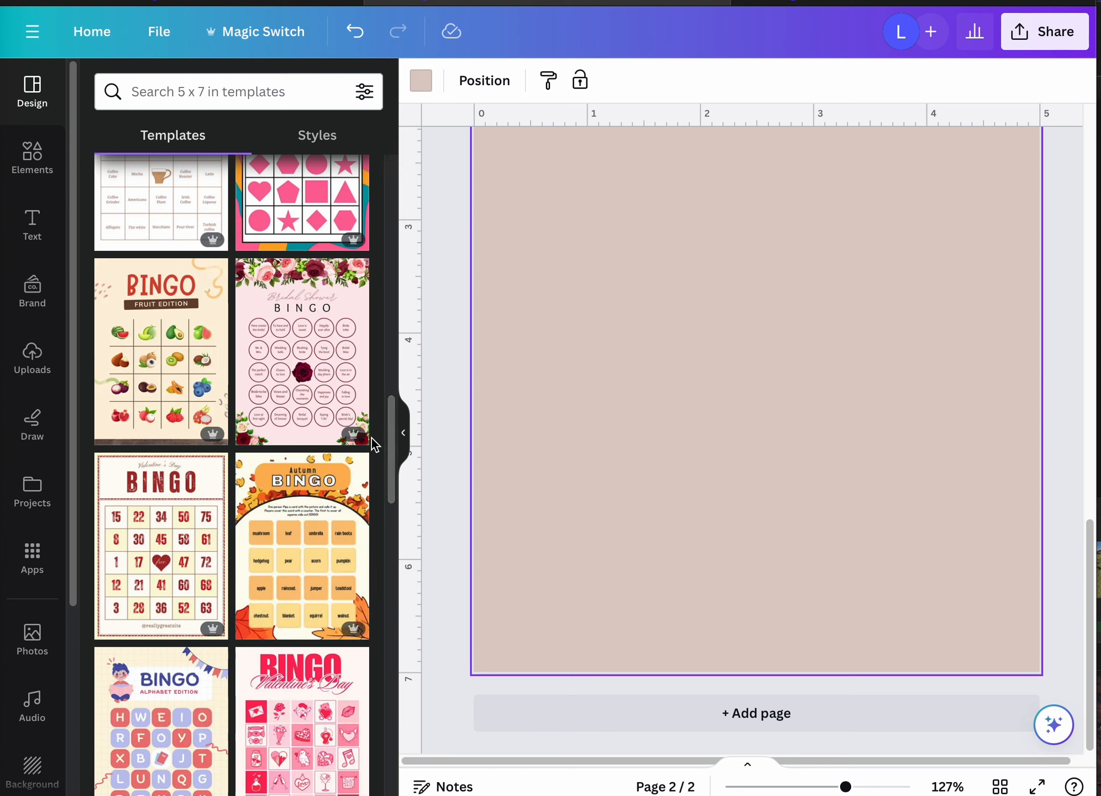
pyautogui.moveTo(389, 447); pyautogui.dragTo(411, 793)
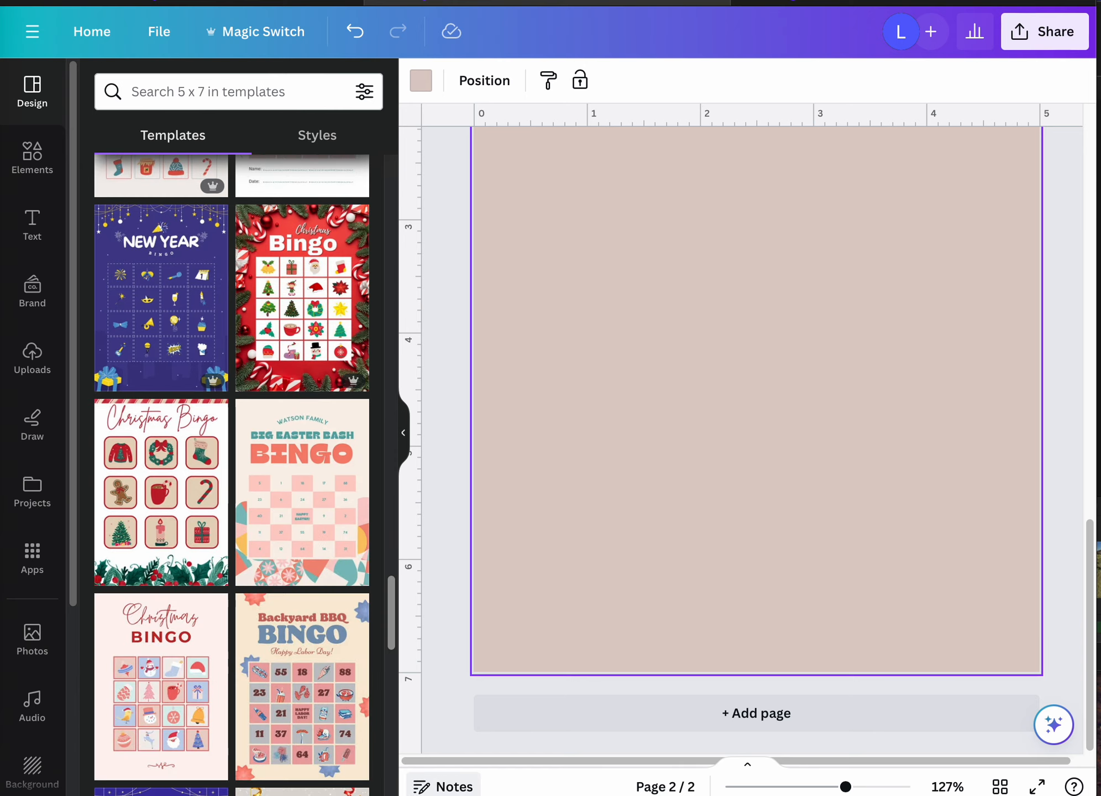
pyautogui.moveTo(393, 619); pyautogui.dragTo(498, 146)
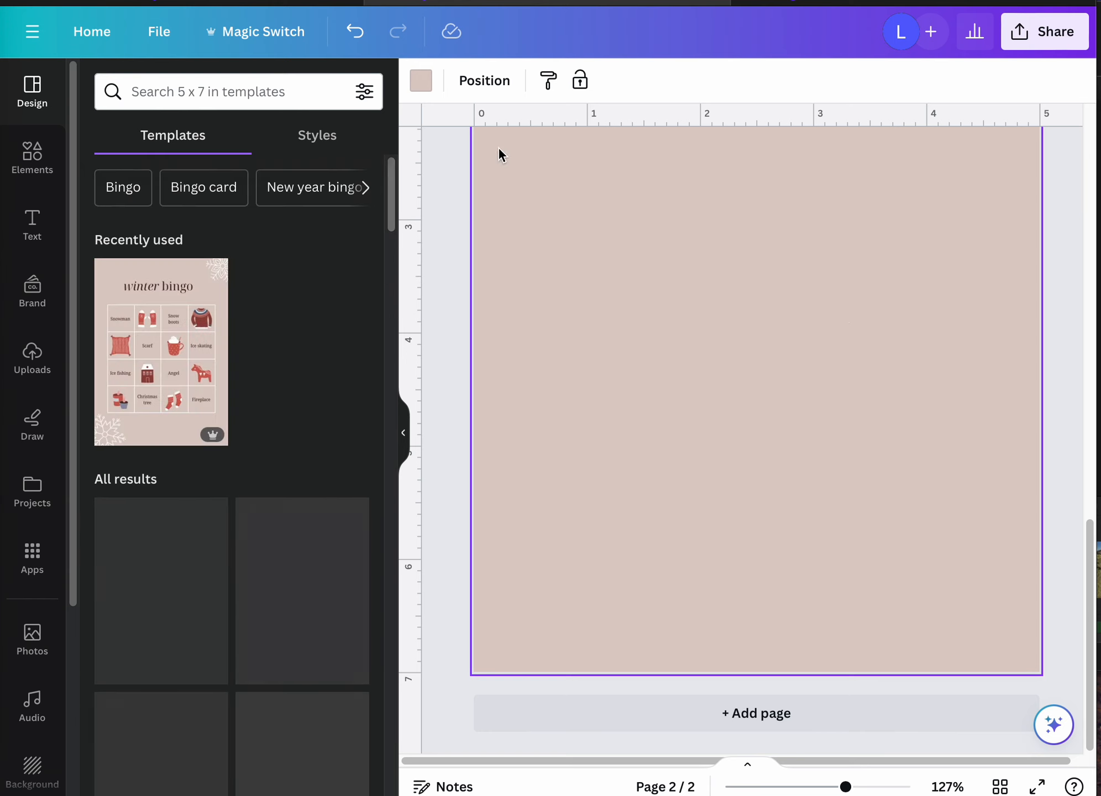
pyautogui.moveTo(1090, 582); pyautogui.dragTo(1081, 368)
pyautogui.click(993, 465)
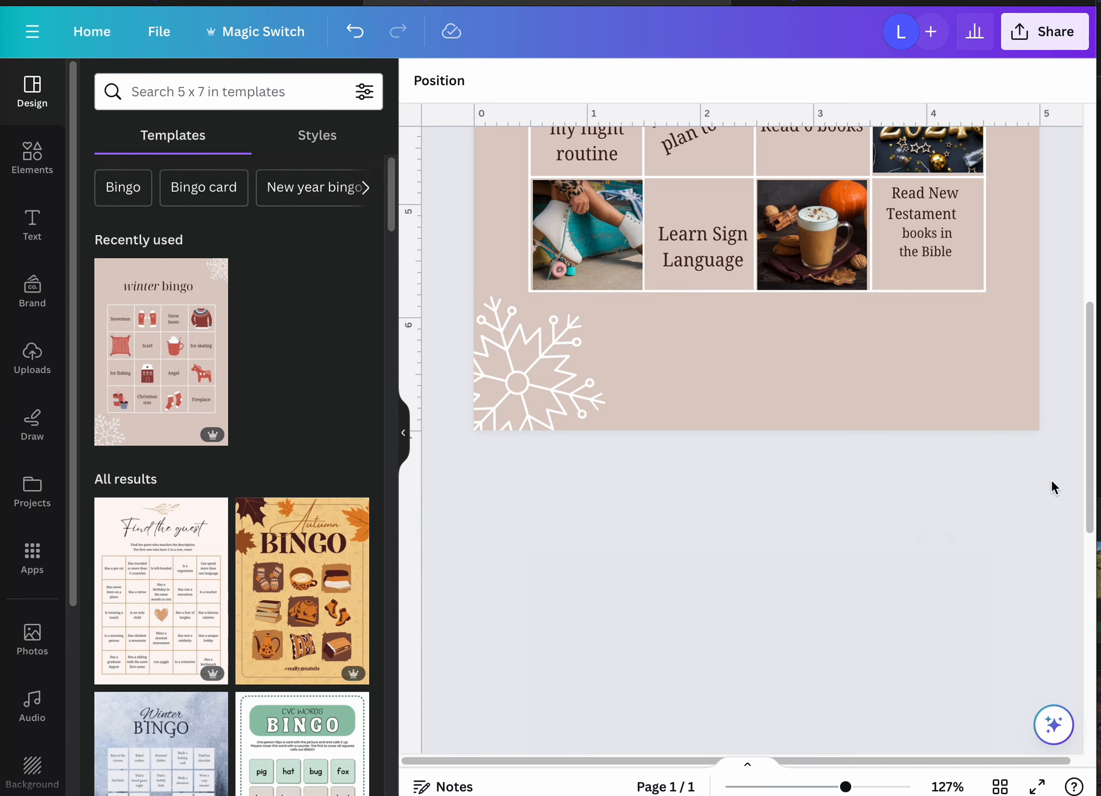
# Step: Duplicate the finished winter bingo page as page 2
pyautogui.moveTo(1086, 493); pyautogui.dragTo(1088, 290)
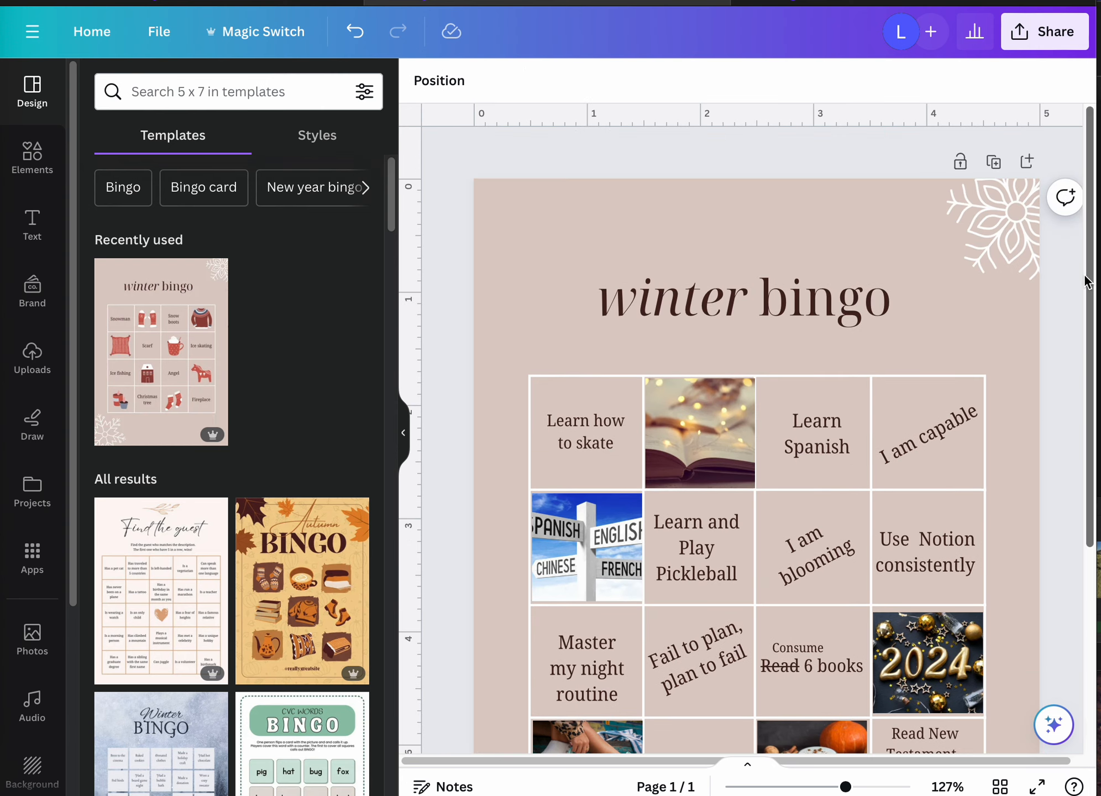
pyautogui.click(994, 168)
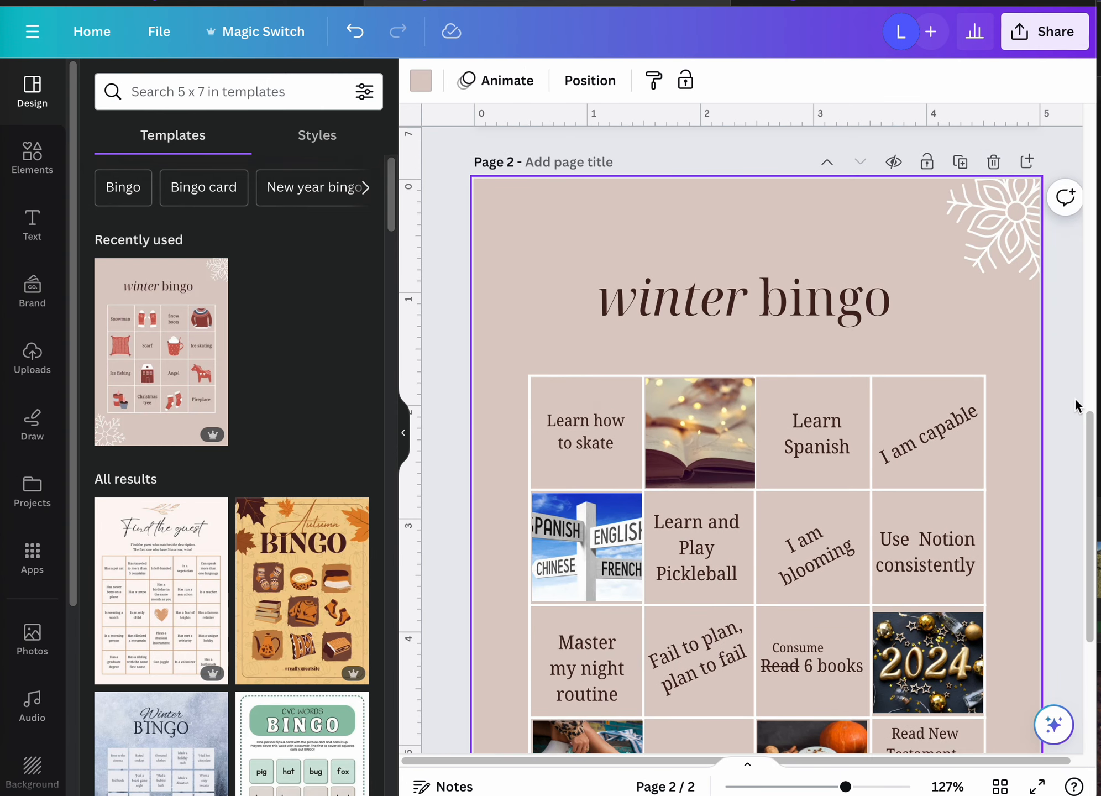
# Step: Try Maharlika and Kollektif on the "Learn how to skate" text of page 2 and set its font to League Spartan
pyautogui.moveTo(1088, 440); pyautogui.dragTo(1088, 476)
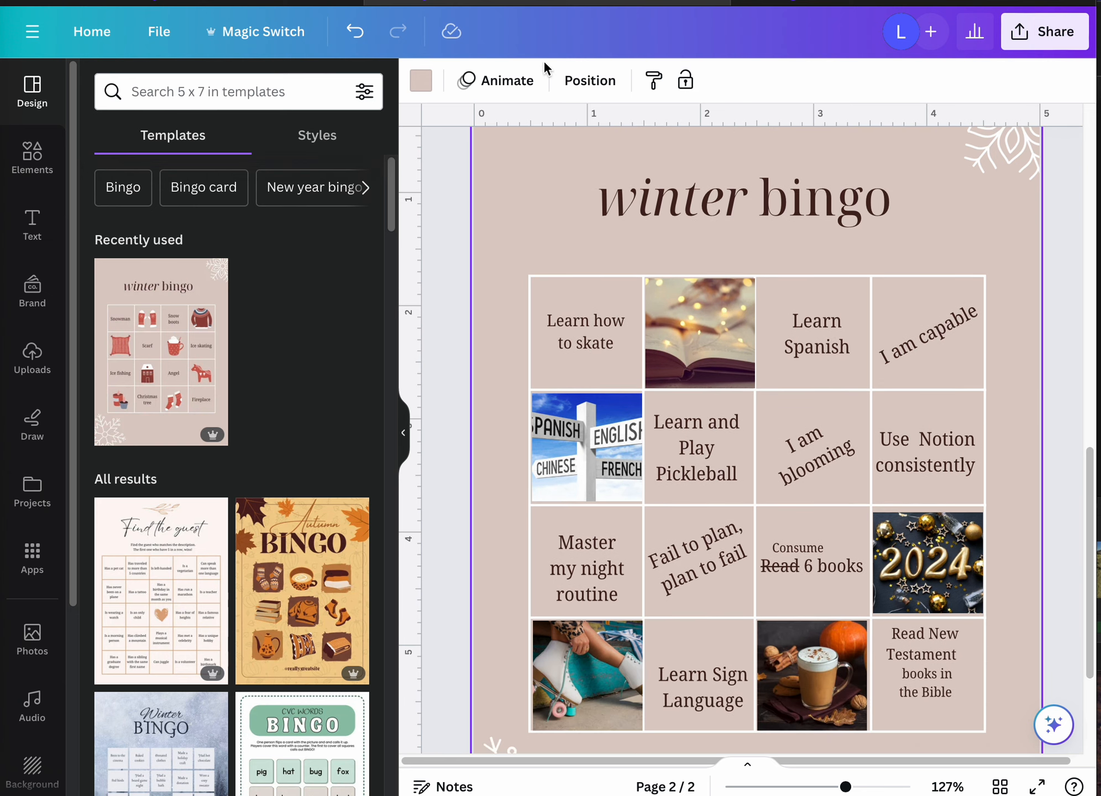
pyautogui.click(572, 333)
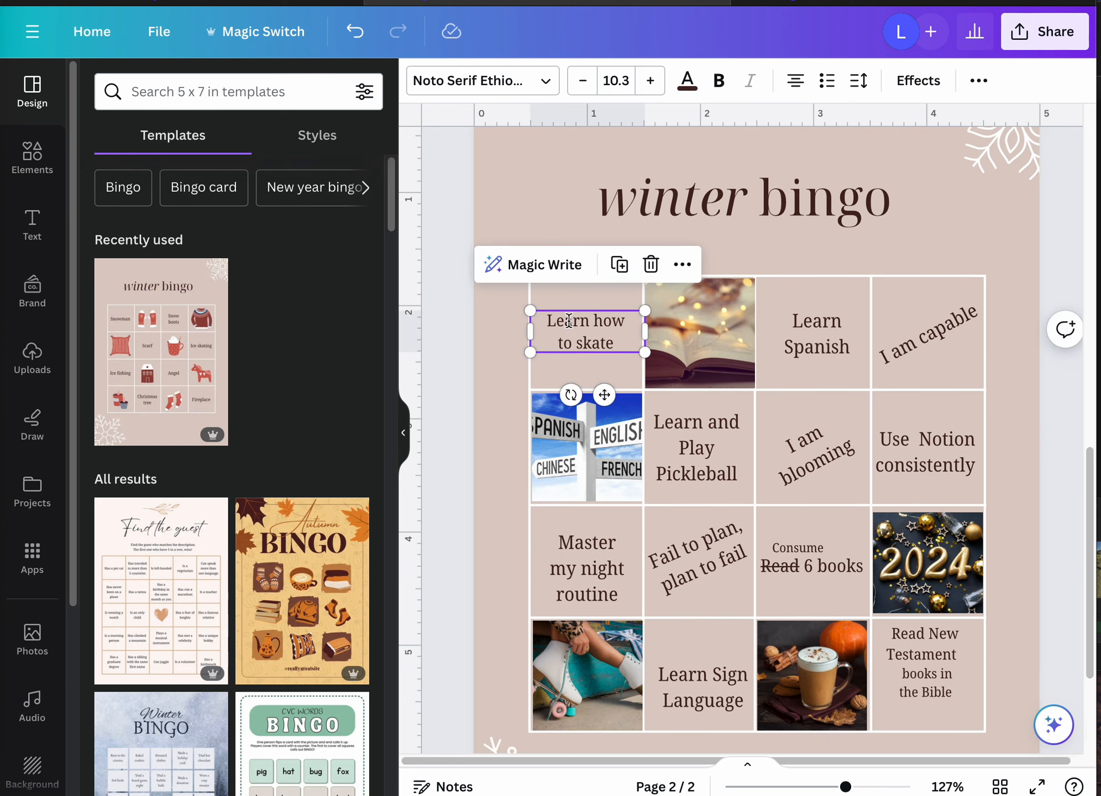
pyautogui.click(494, 94)
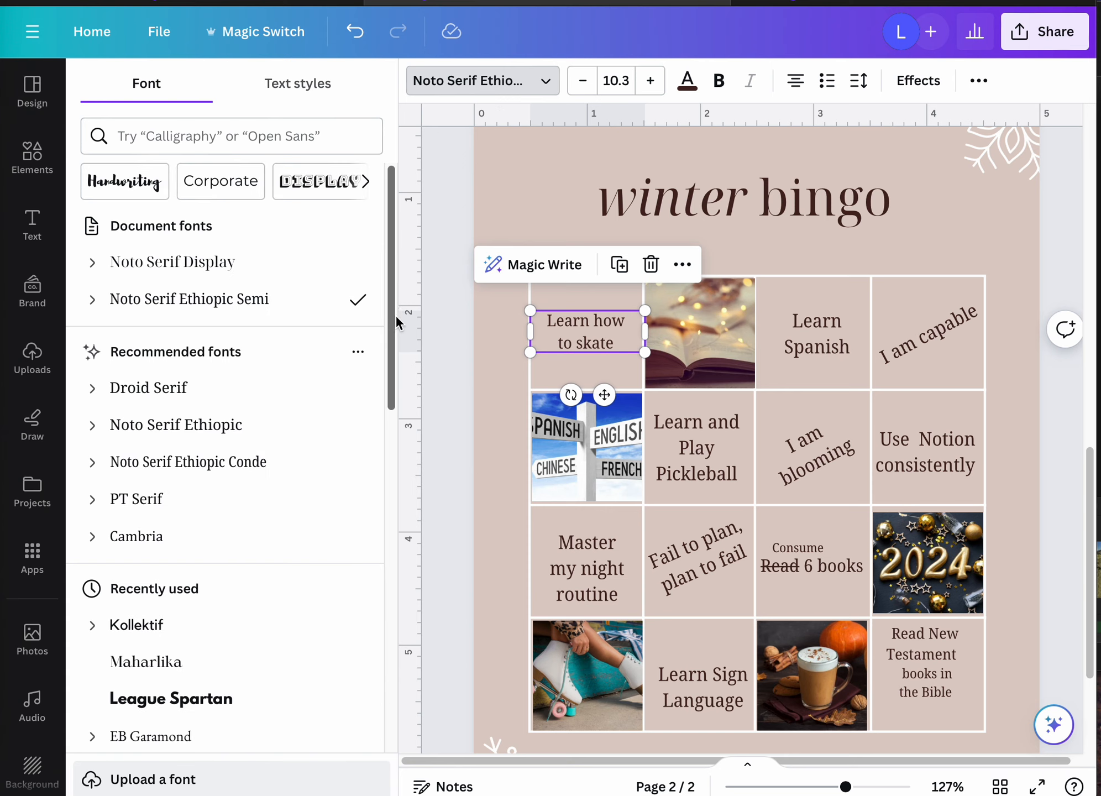
pyautogui.moveTo(396, 325); pyautogui.dragTo(398, 383)
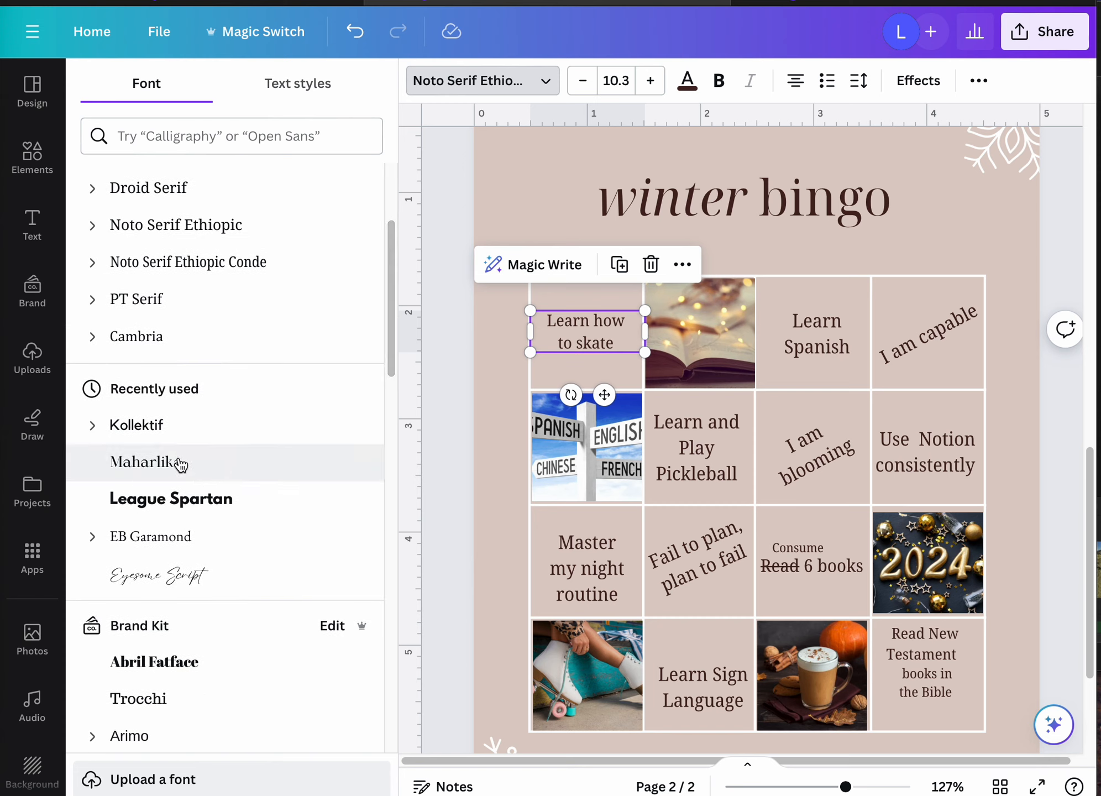
pyautogui.click(180, 466)
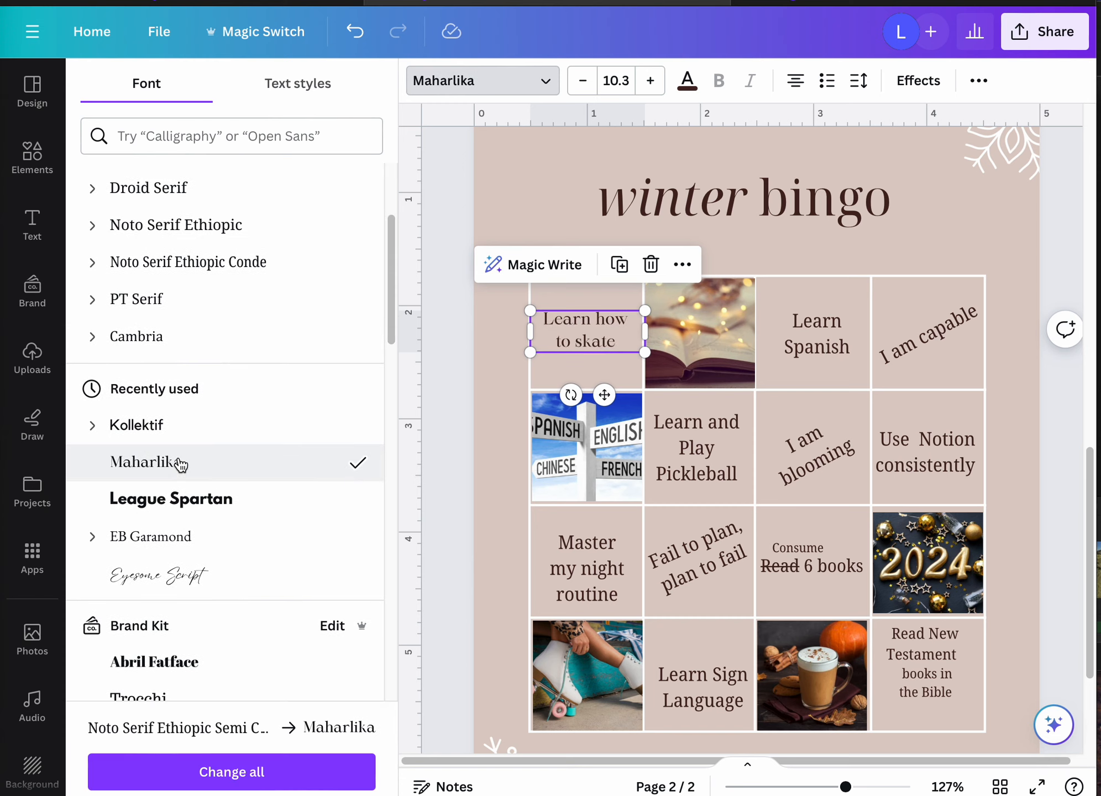
pyautogui.click(163, 434)
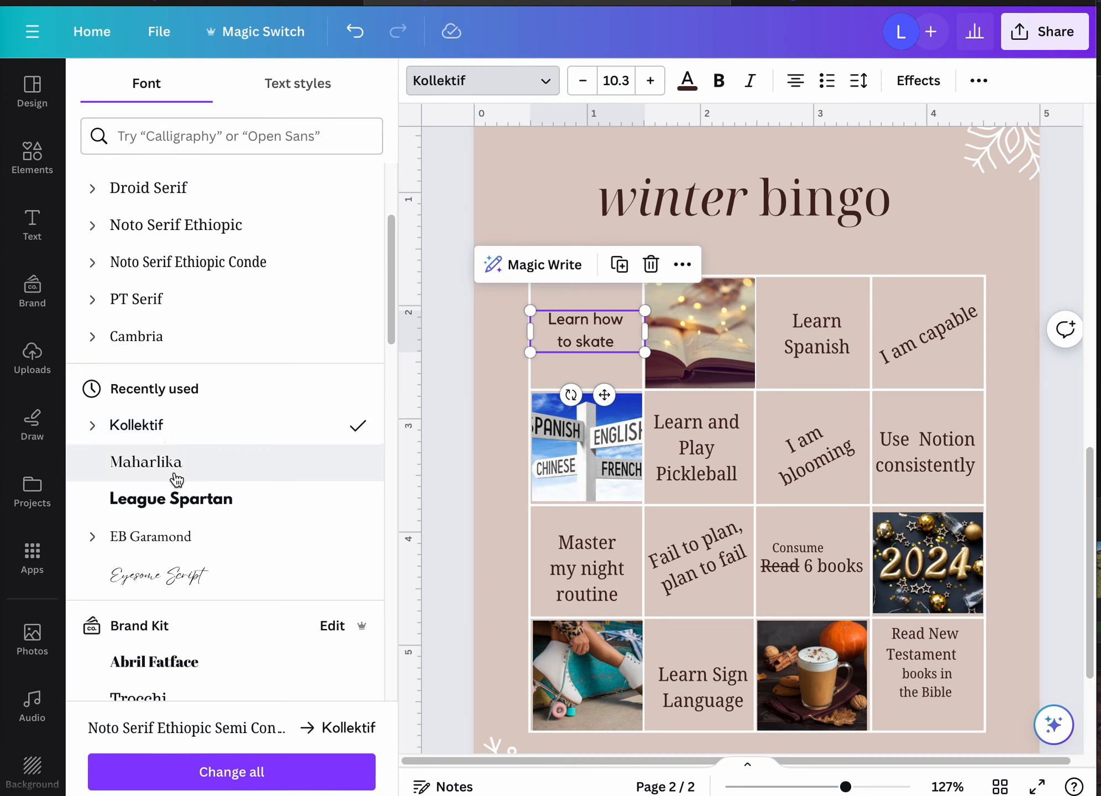
pyautogui.click(175, 500)
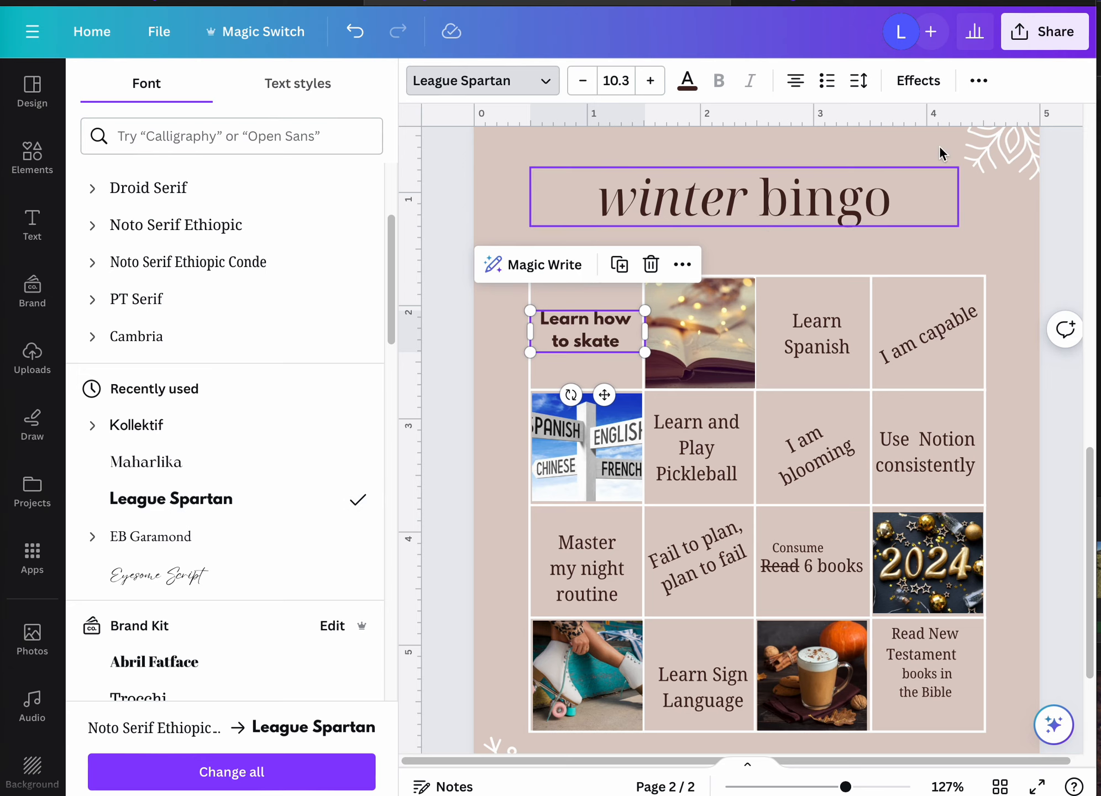
# Step: Copy the League Spartan text style from "Learn how to skate" onto "Learn Spanish" and "Learn and Play Pickleball"
pyautogui.click(978, 80)
pyautogui.click(939, 127)
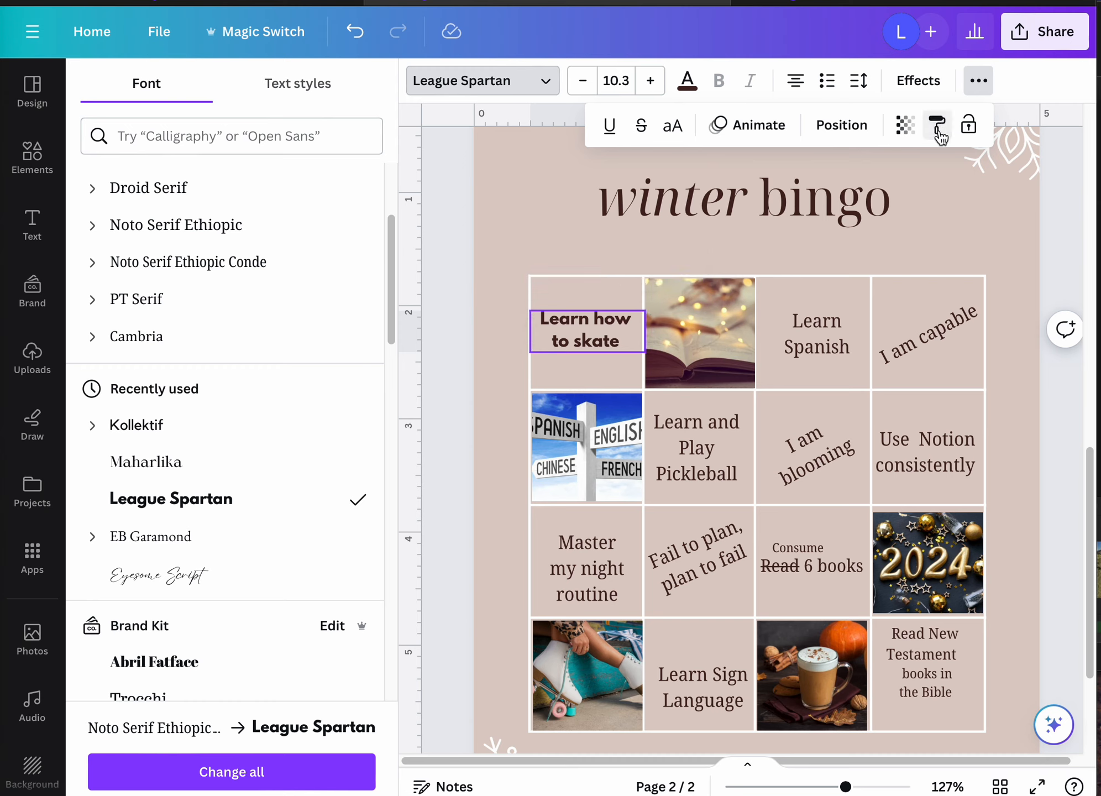
pyautogui.click(830, 323)
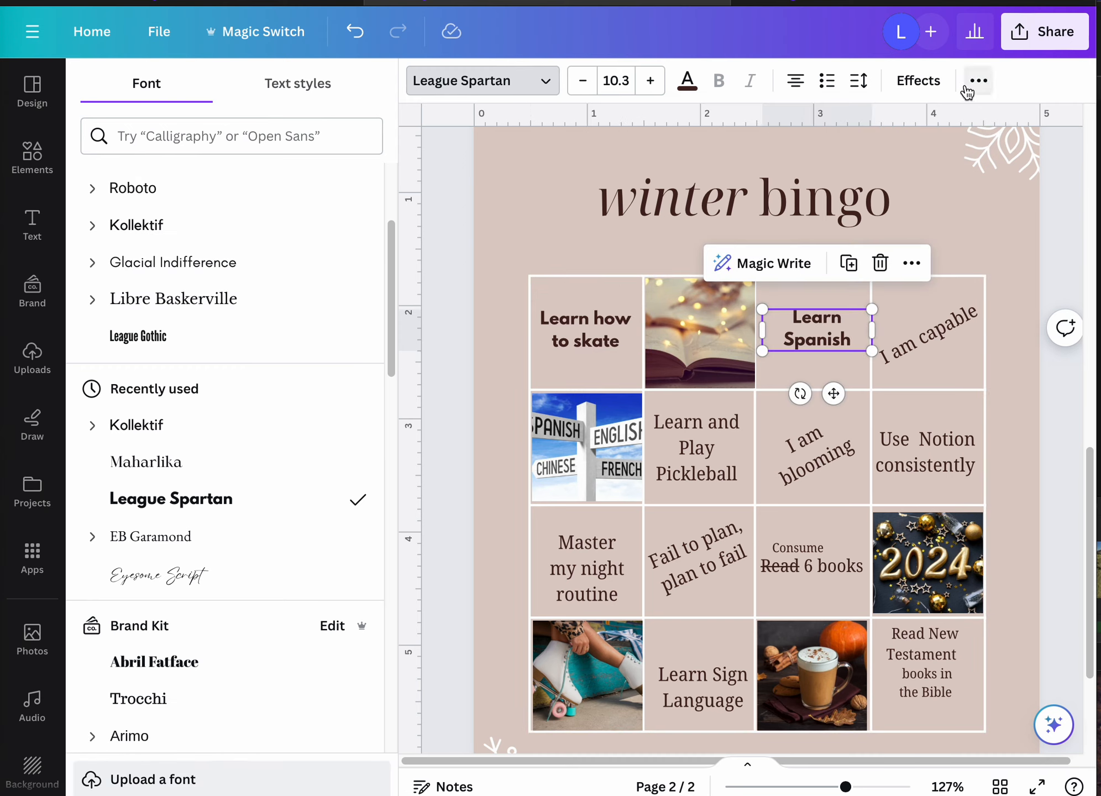
pyautogui.click(977, 80)
pyautogui.click(938, 128)
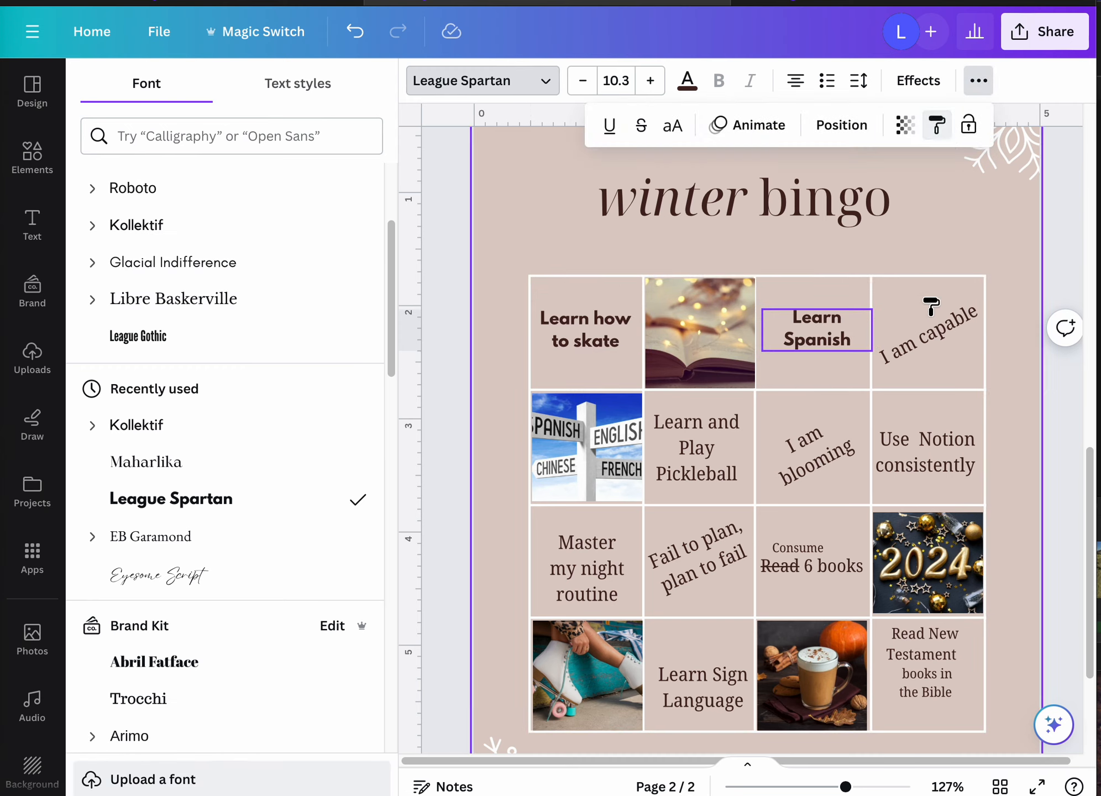
pyautogui.click(718, 466)
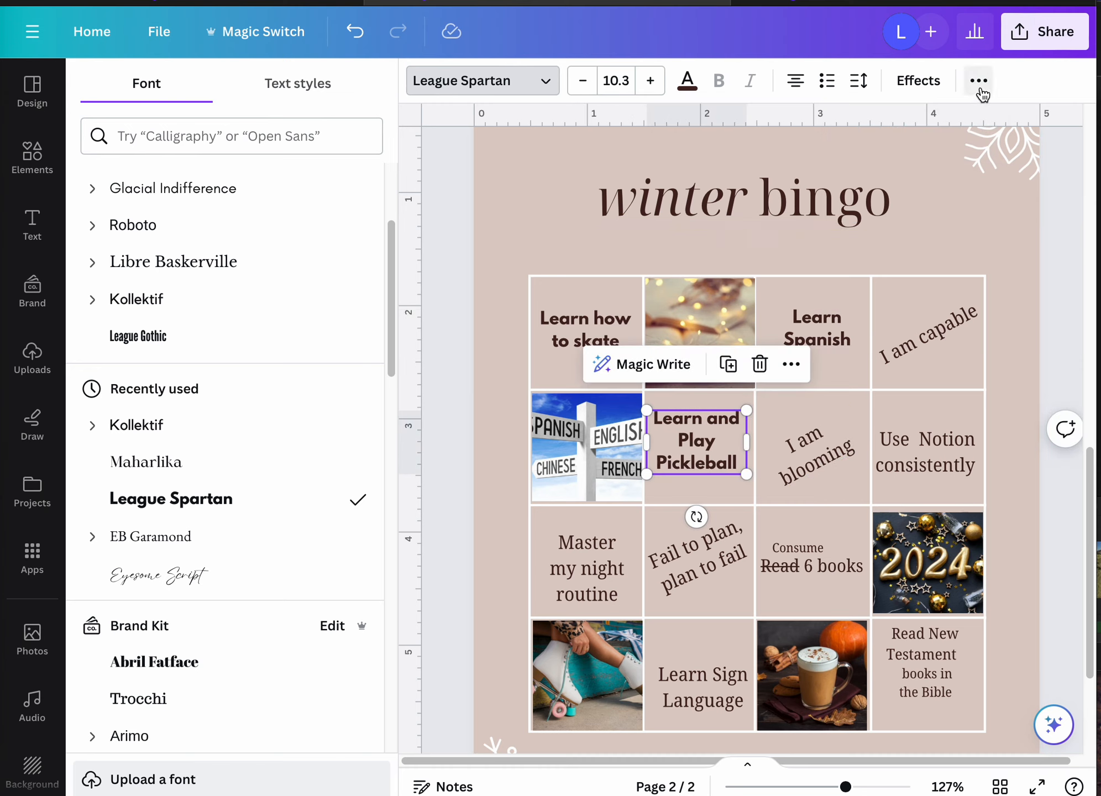
# Step: Copy the League Spartan text style from "Learn and Play Pickleball" onto "Use Notion consistently" and "Read 6 books"
pyautogui.click(978, 81)
pyautogui.click(943, 134)
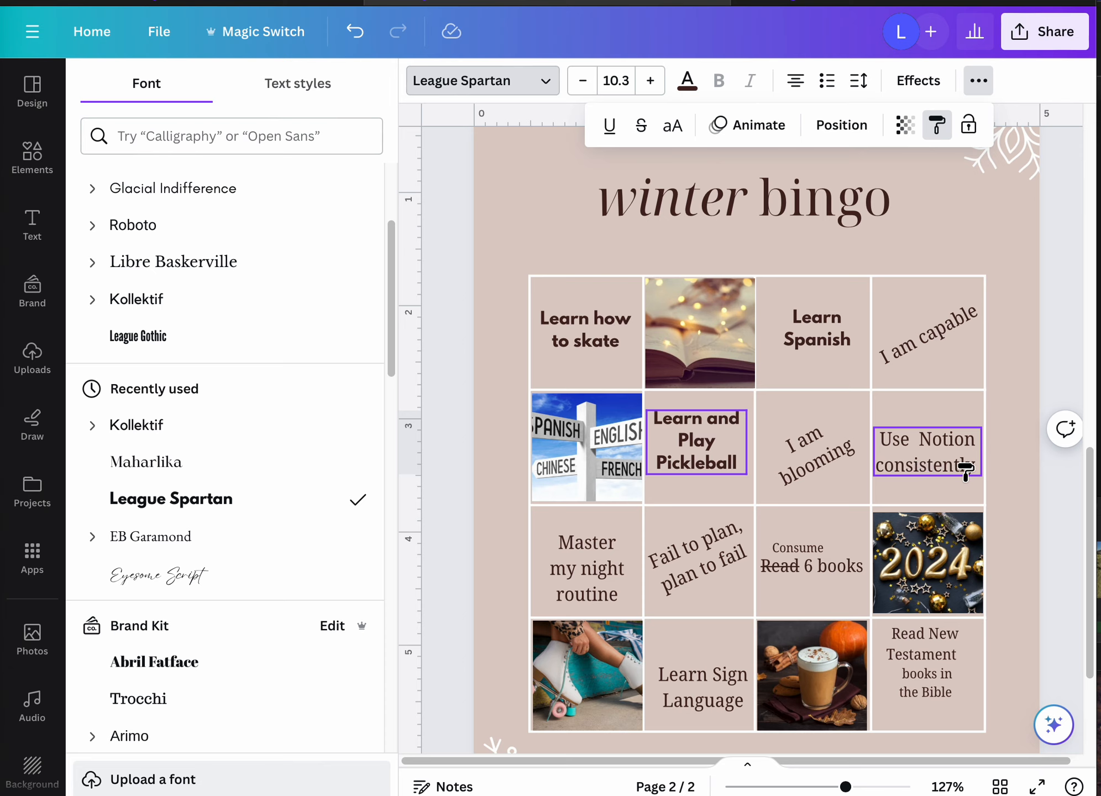
pyautogui.click(964, 467)
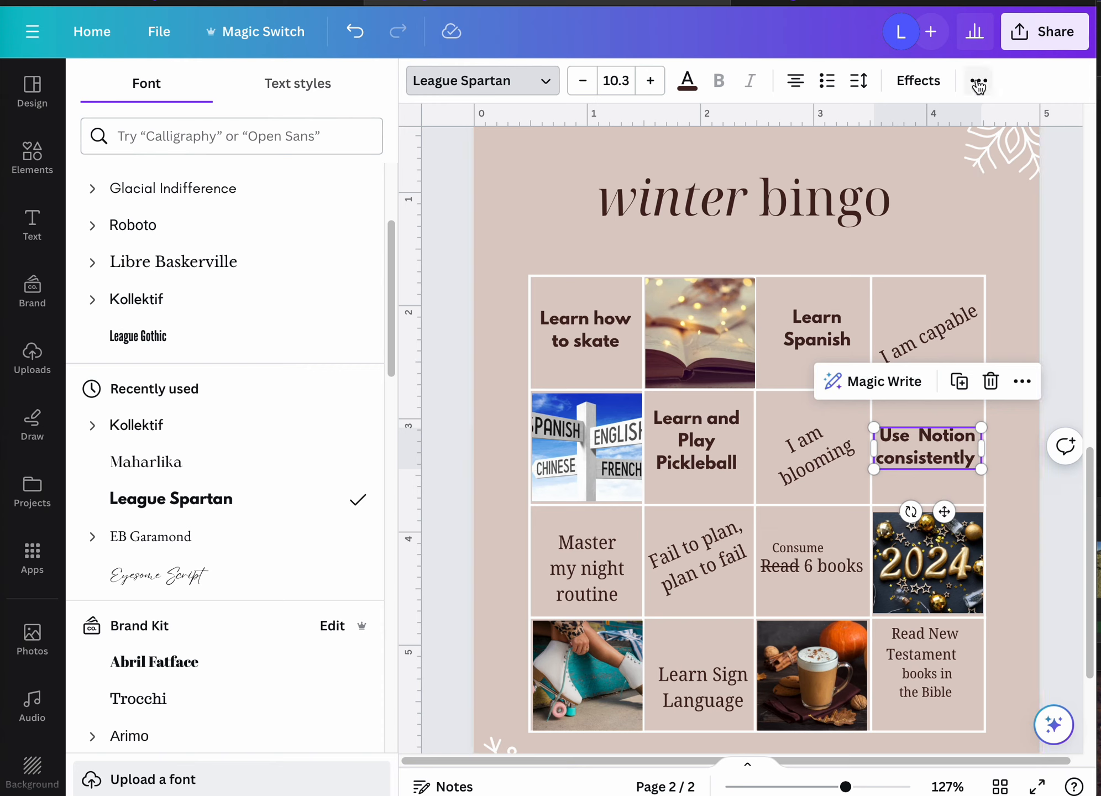
pyautogui.click(938, 126)
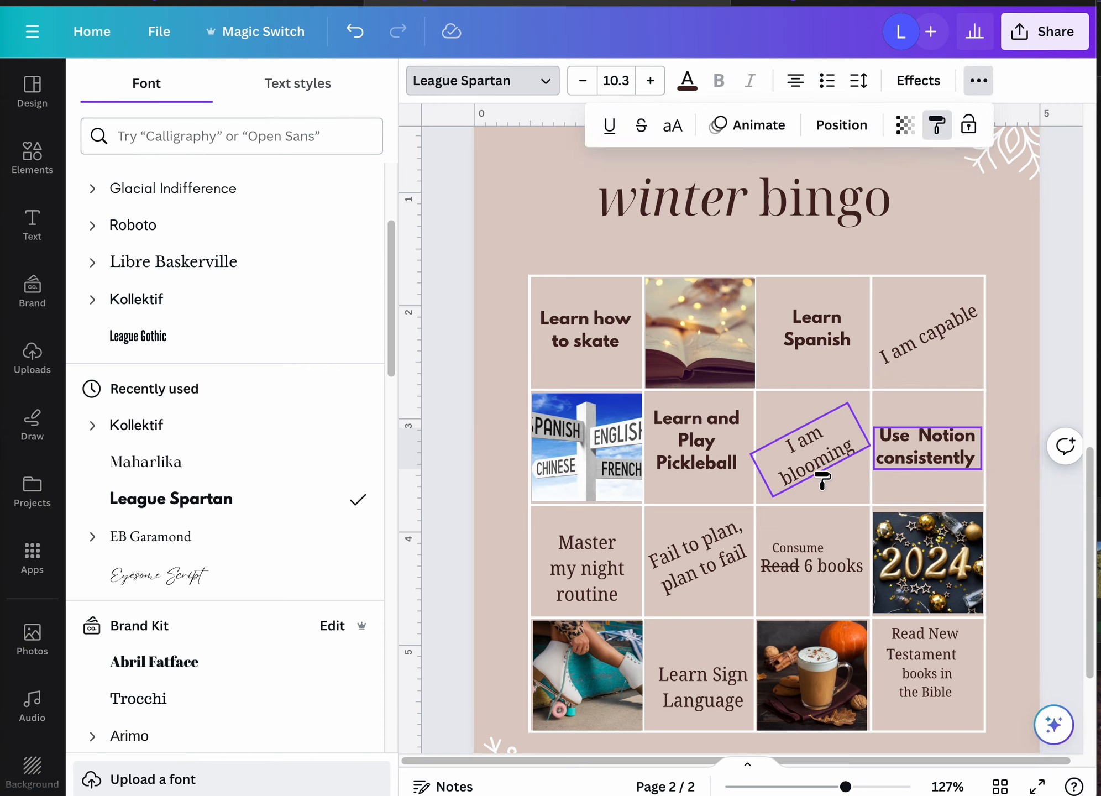
pyautogui.click(818, 566)
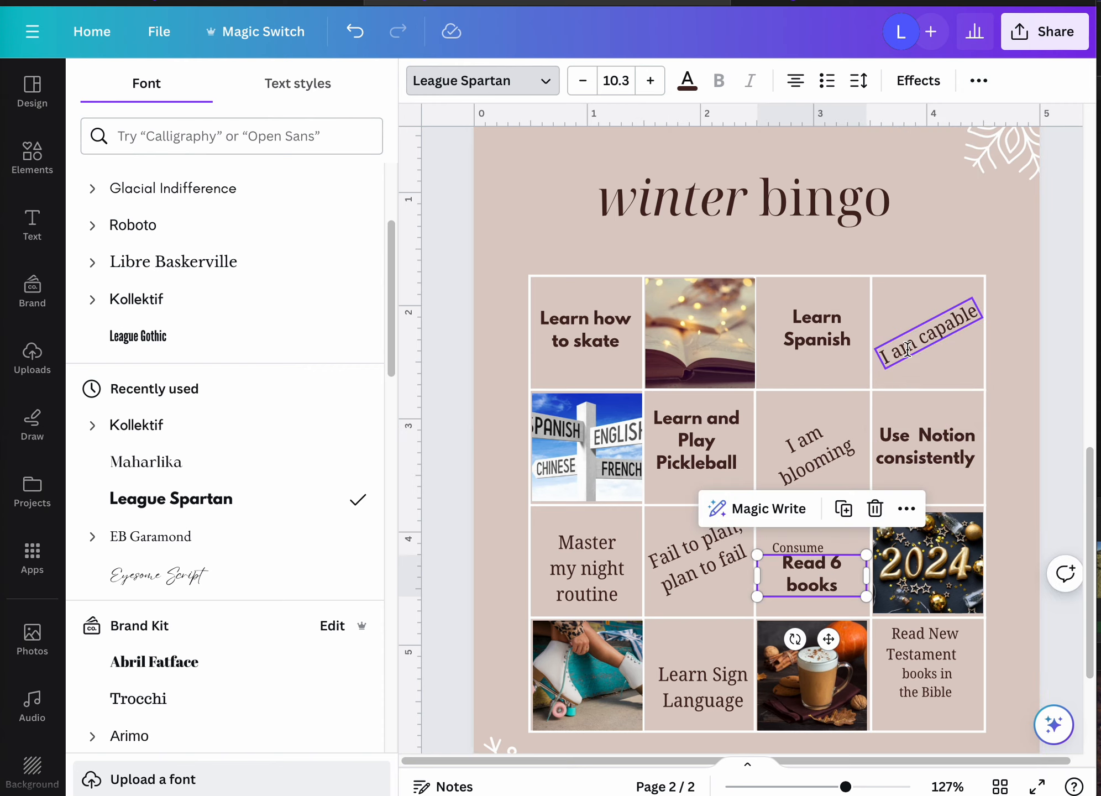
# Step: Copy the "Read 6 books" text style onto the small word "Consume" above it and reduce that word's font size to 7.3
pyautogui.click(970, 91)
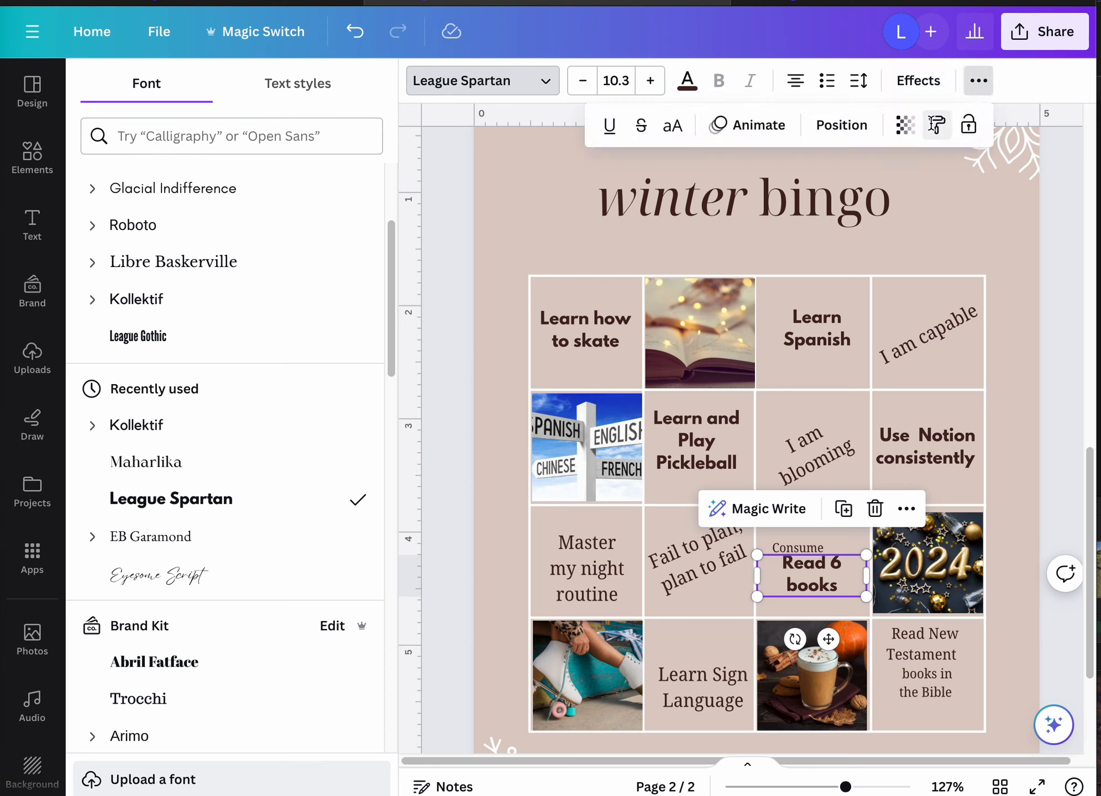
pyautogui.click(937, 126)
pyautogui.click(806, 558)
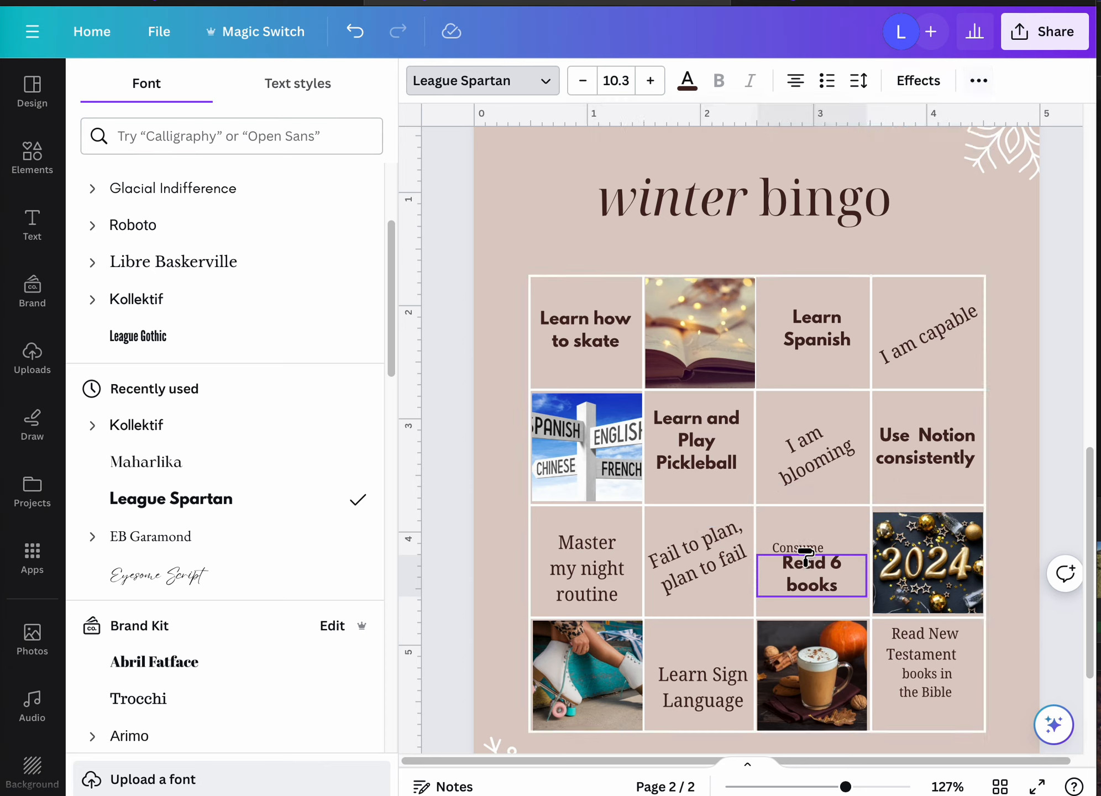
pyautogui.click(804, 550)
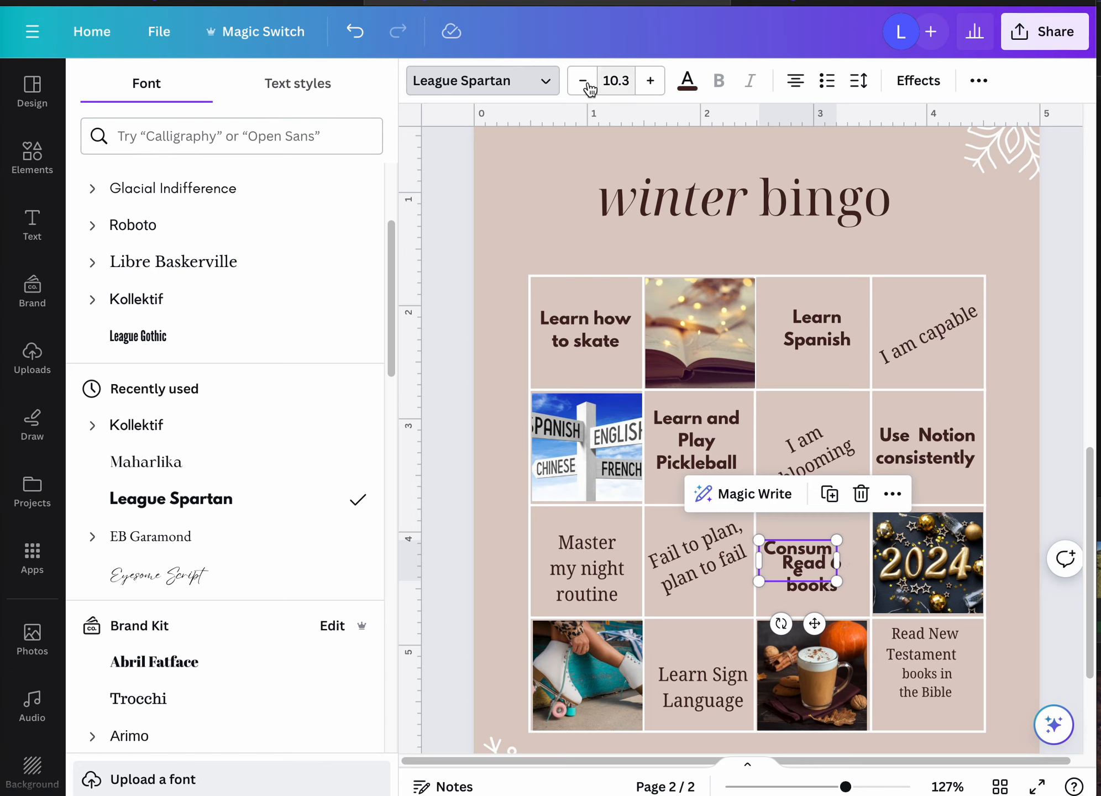
pyautogui.click(582, 81)
pyautogui.click(582, 81)
pyautogui.click(583, 80)
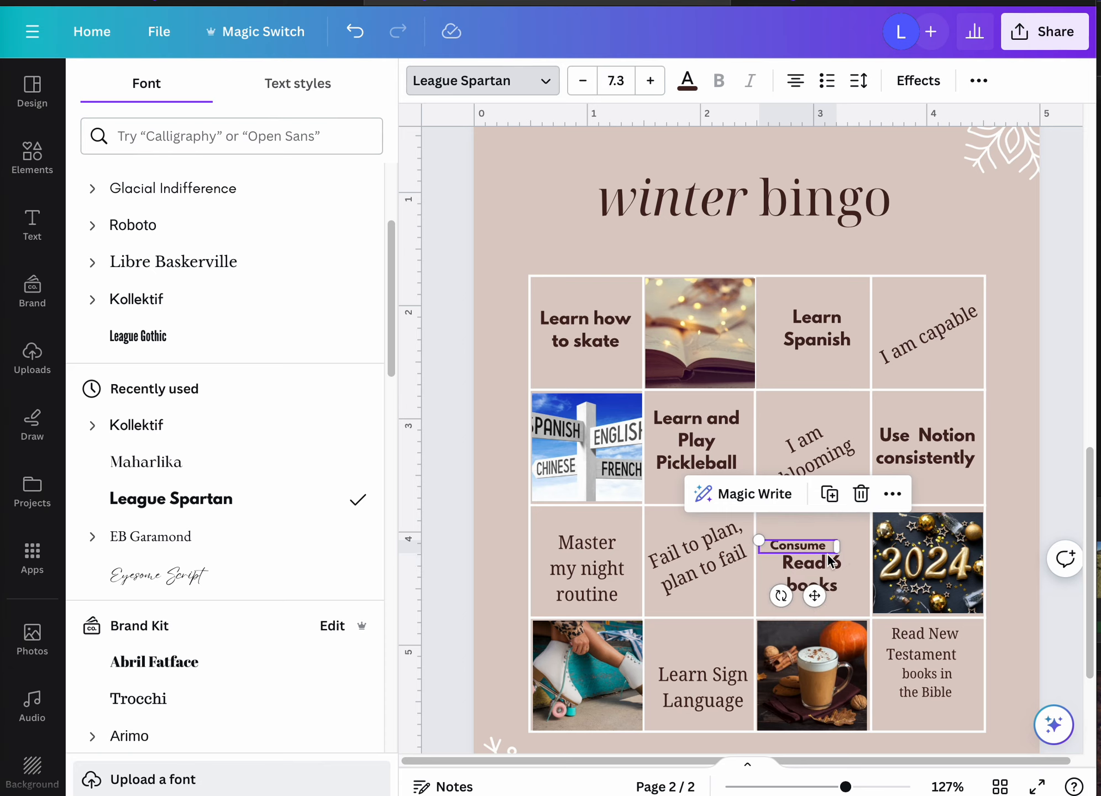
# Step: Copy the League Spartan text style from "Read 6 books" onto "Master my night routine"
pyautogui.click(811, 567)
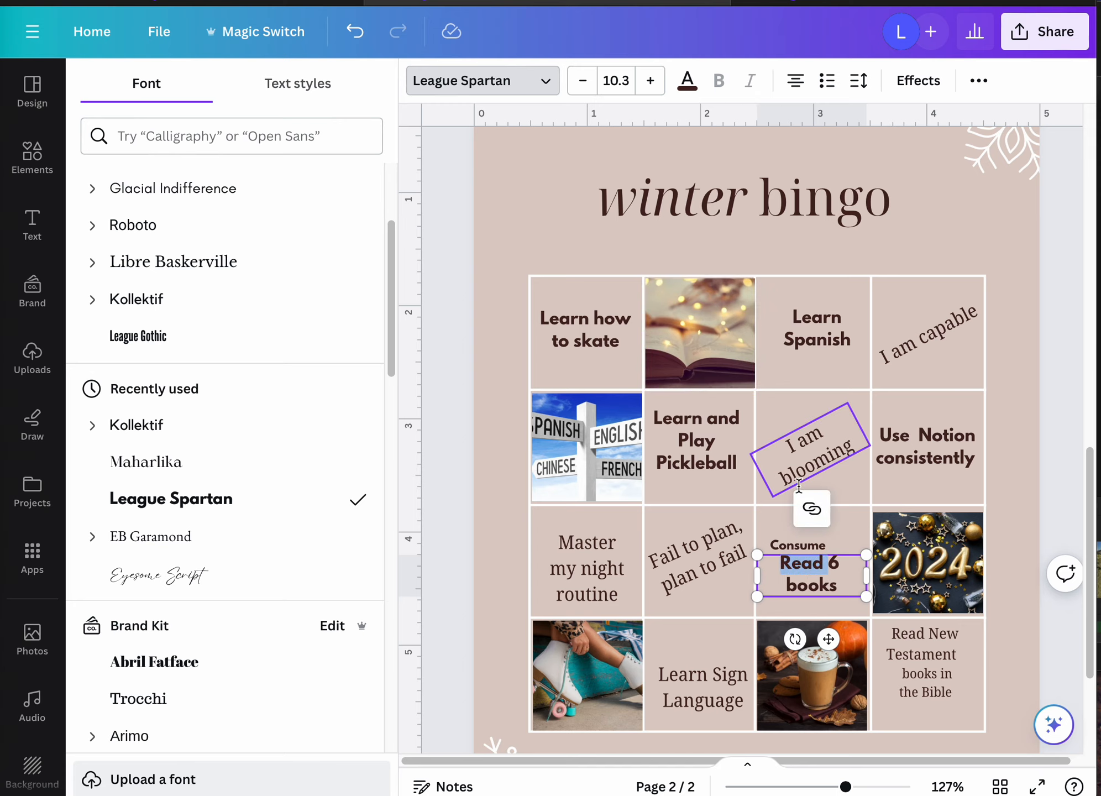
pyautogui.click(820, 574)
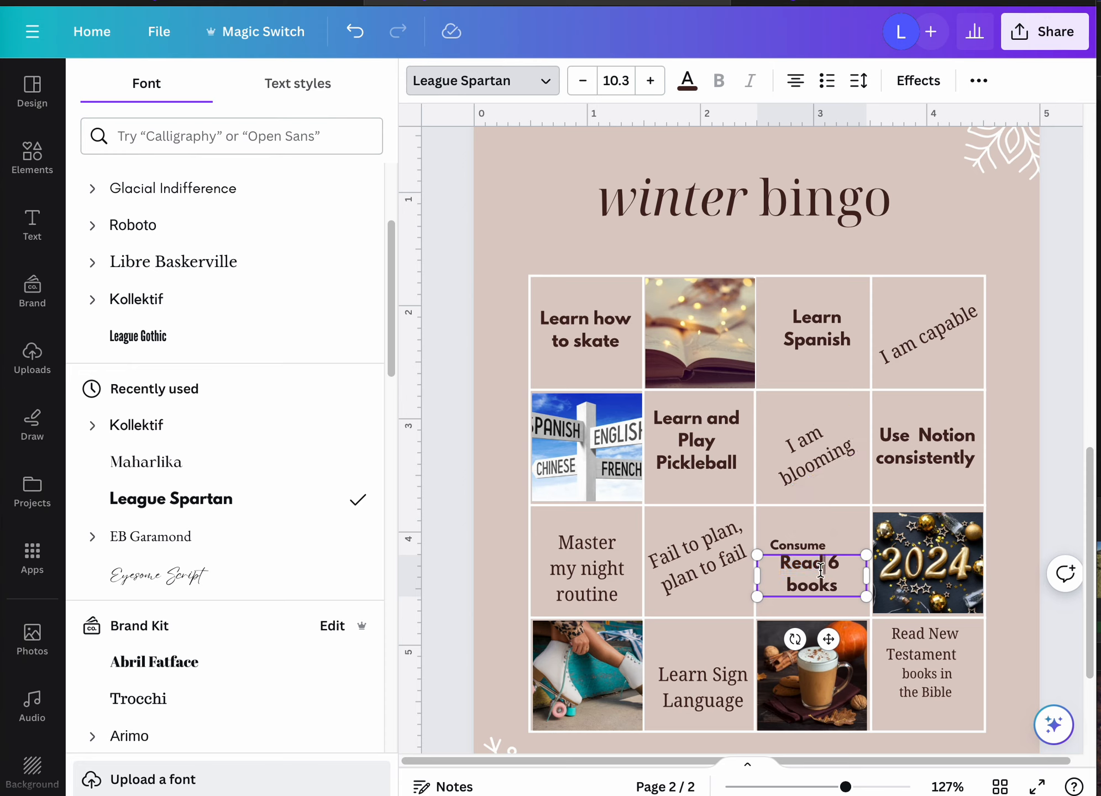
pyautogui.doubleClick(821, 569)
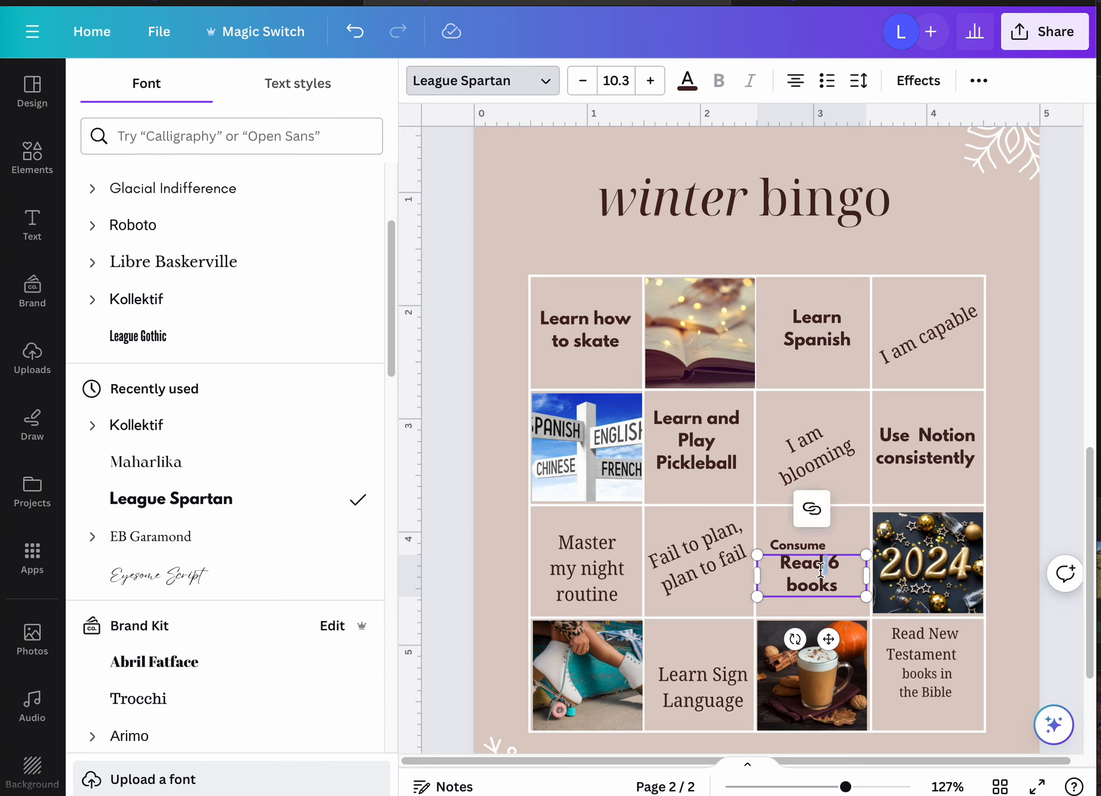
pyautogui.doubleClick(813, 570)
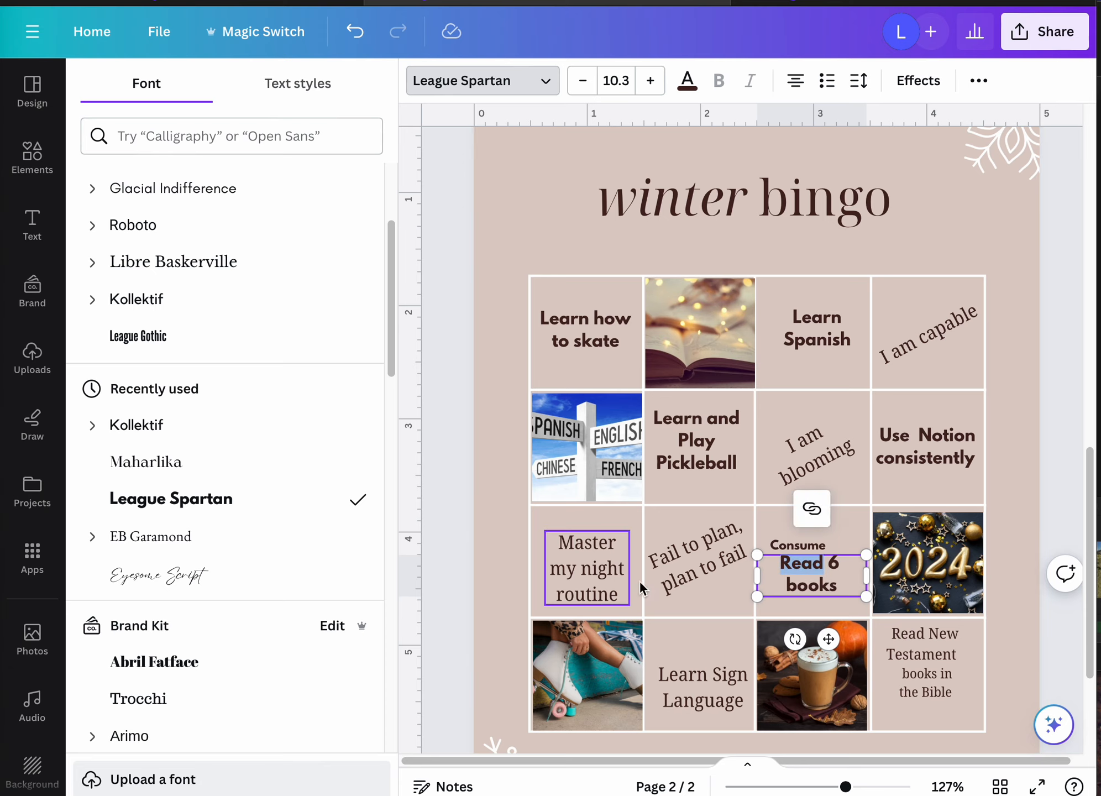
pyautogui.click(978, 81)
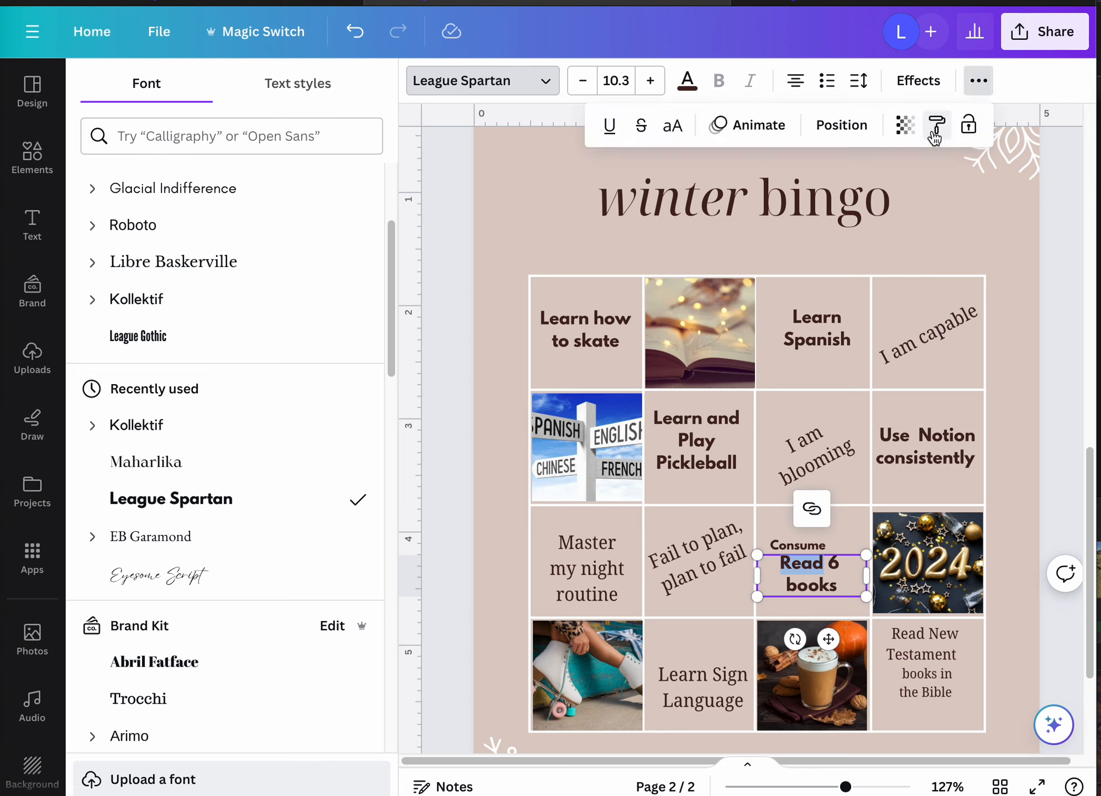
pyautogui.click(936, 126)
pyautogui.click(587, 564)
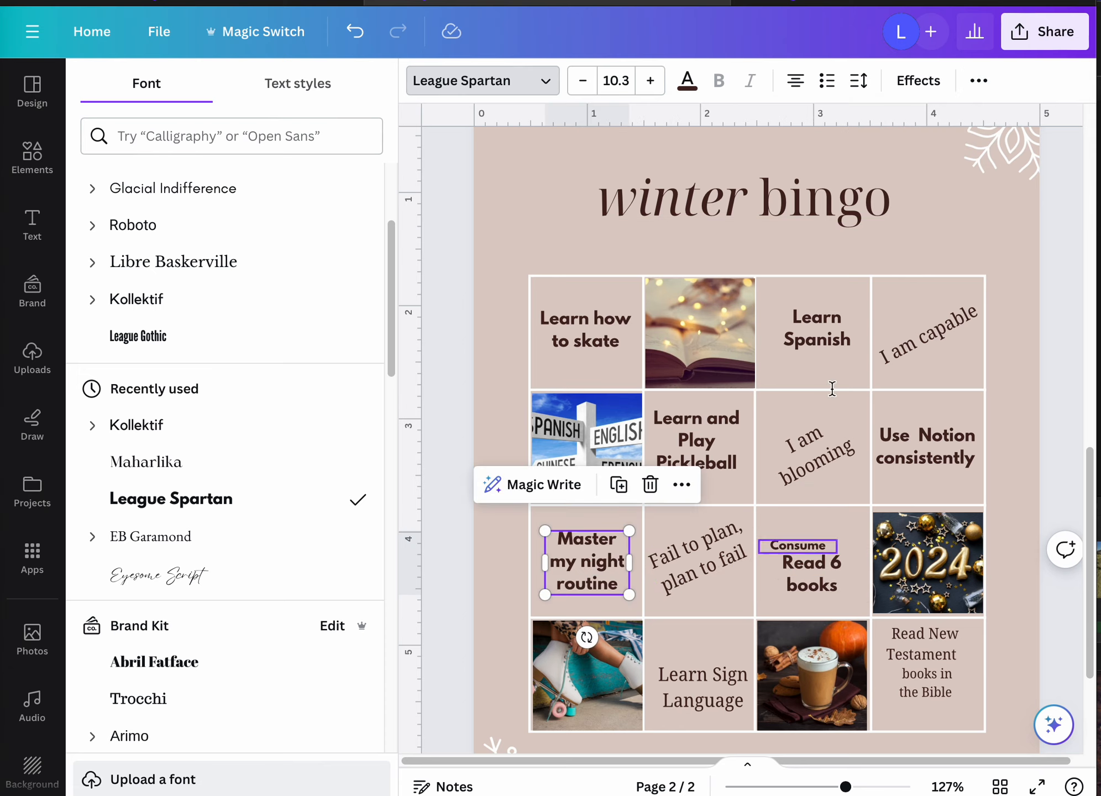
# Step: Copy the "Master my night routine" text style onto both parts of the "Read New Testament books in the Bible" goal
pyautogui.click(978, 81)
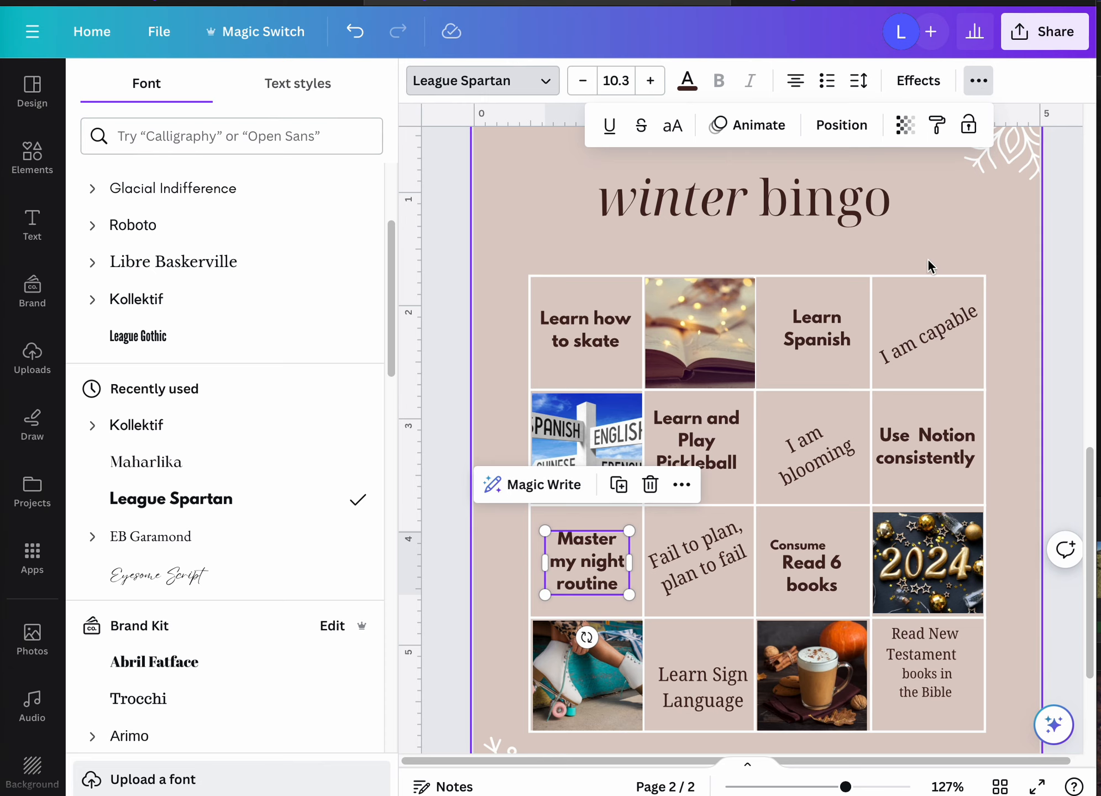
pyautogui.click(944, 131)
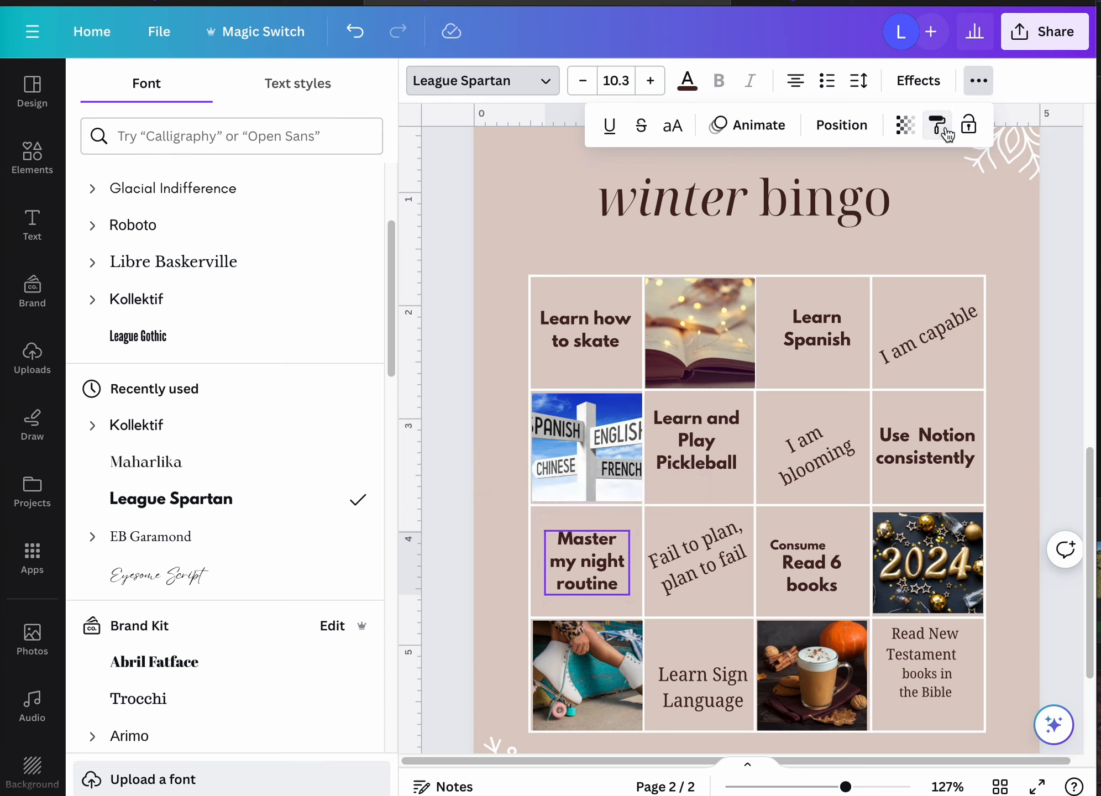
pyautogui.click(921, 676)
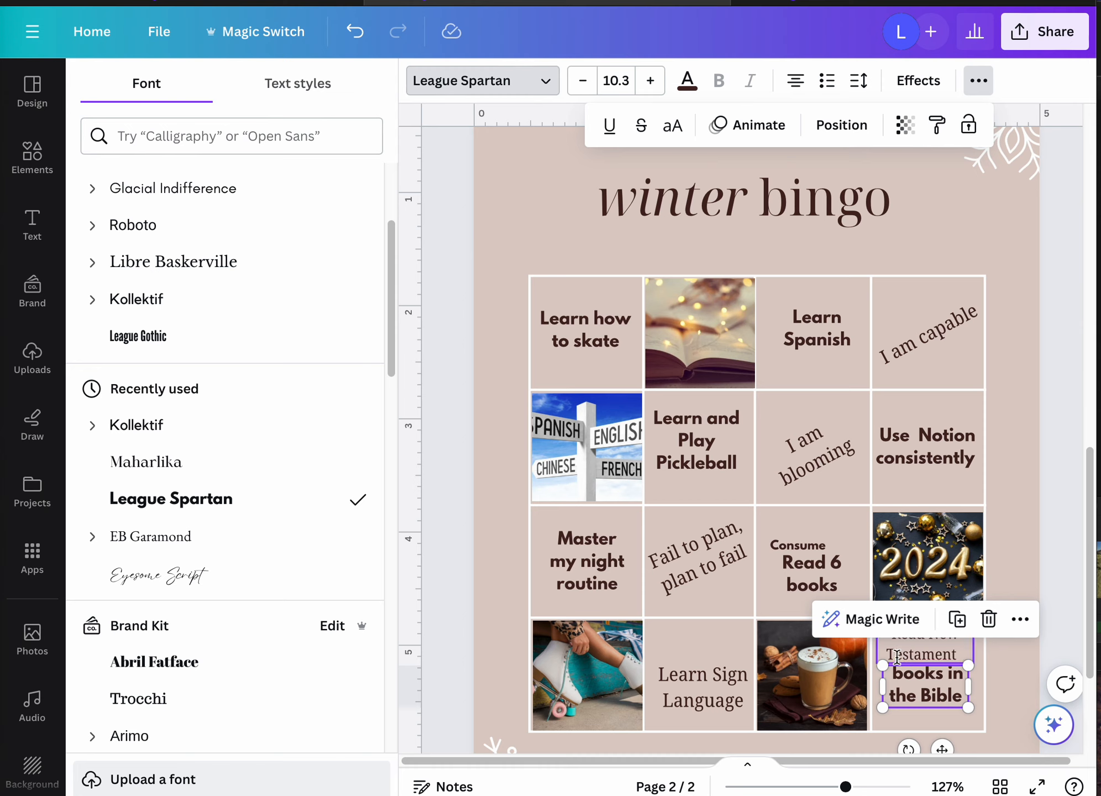
pyautogui.click(937, 125)
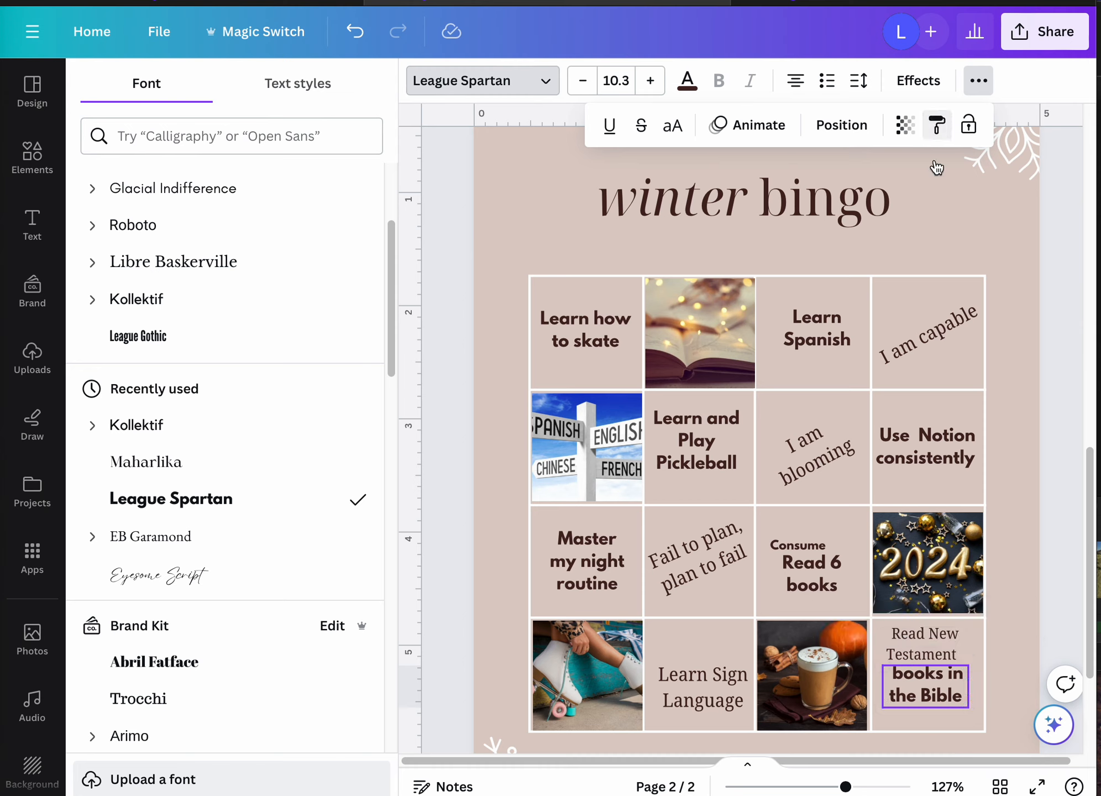
pyautogui.click(922, 644)
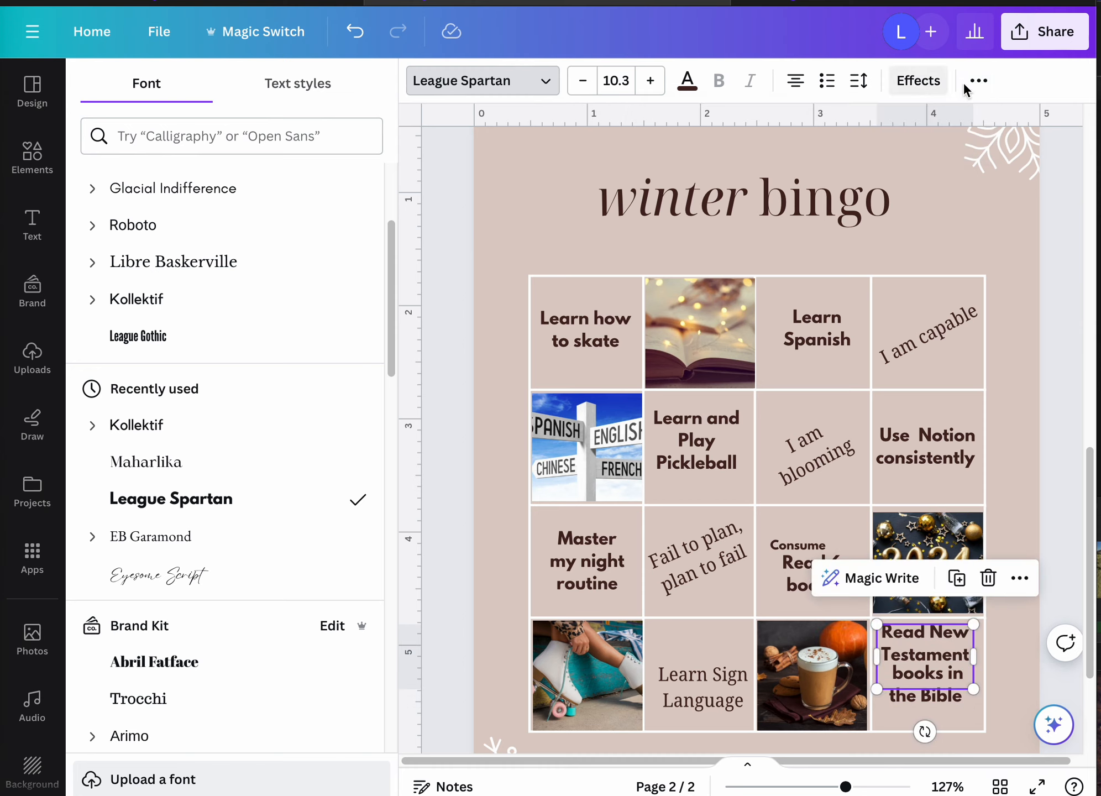
# Step: Copy the League Spartan text style from "Read New Testament" onto "Learn Sign Language"
pyautogui.click(978, 83)
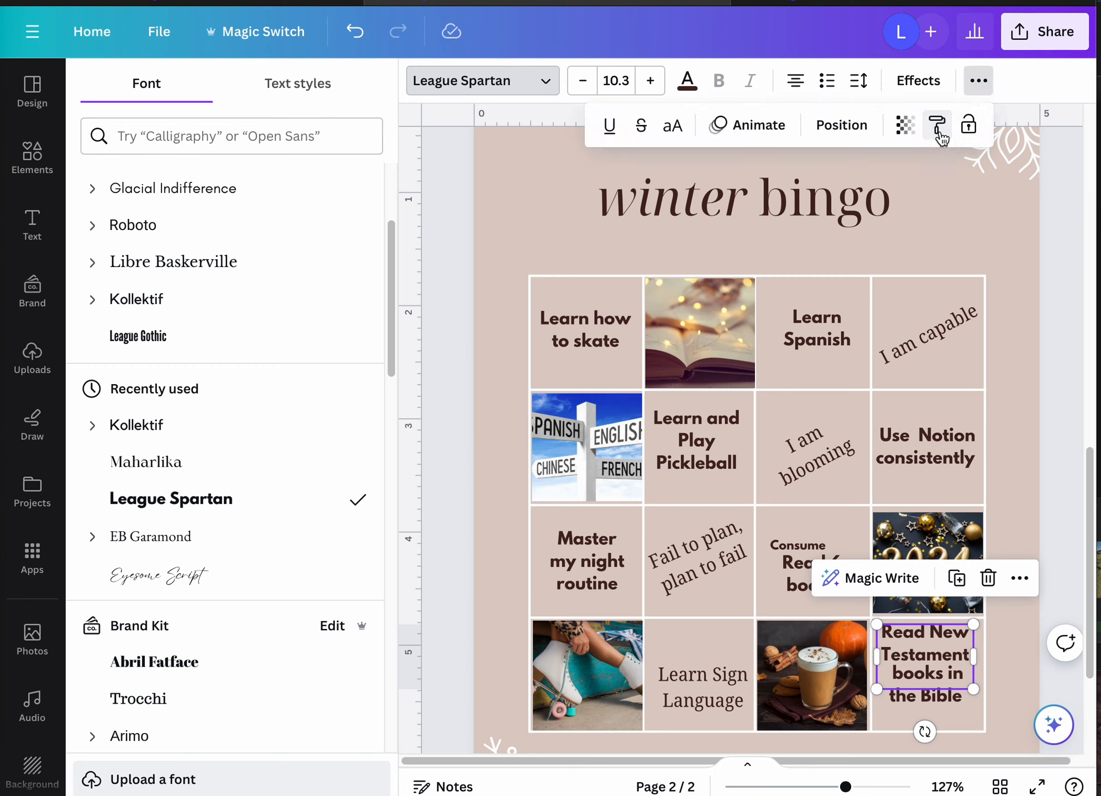
pyautogui.click(938, 131)
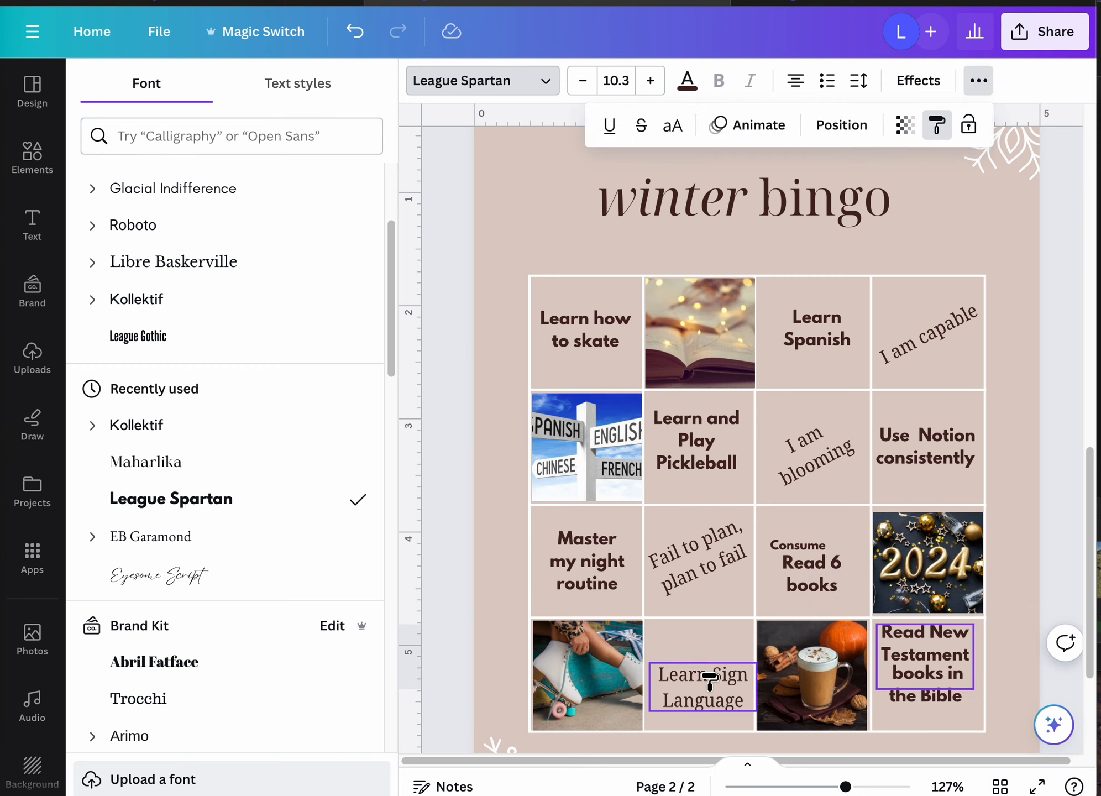
pyautogui.click(710, 689)
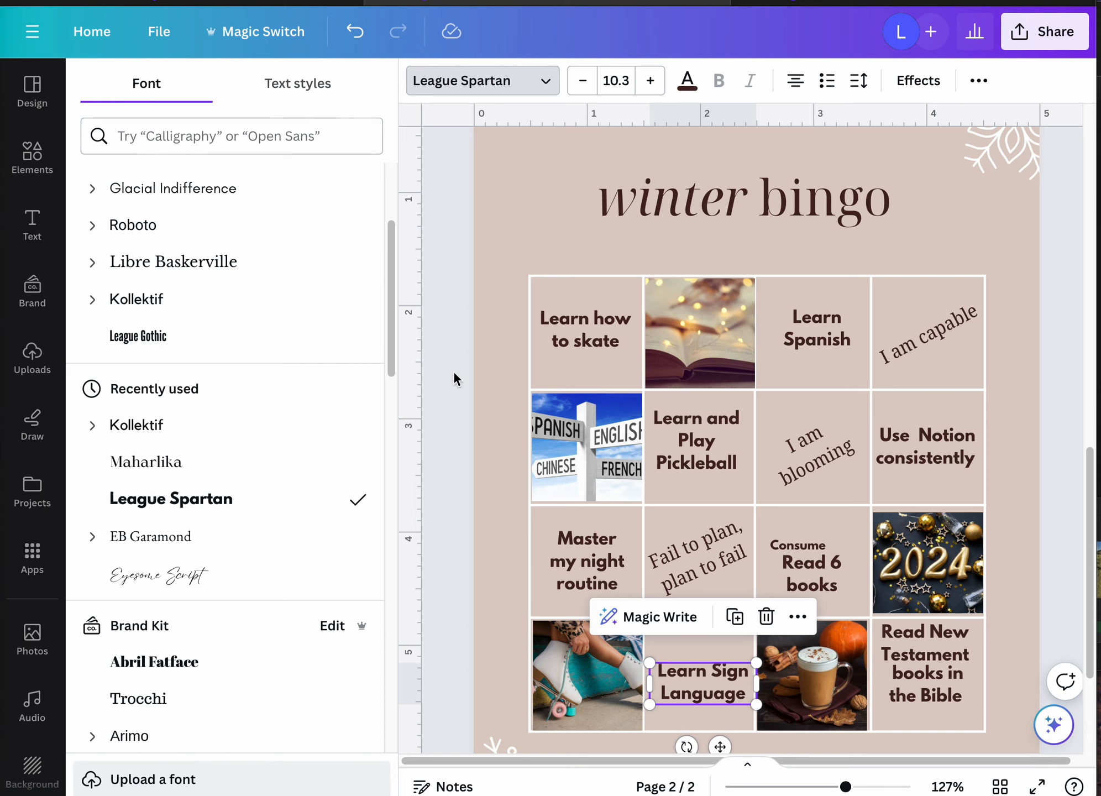
# Step: Open the elements library for page 2 of the bingo card
pyautogui.click(32, 156)
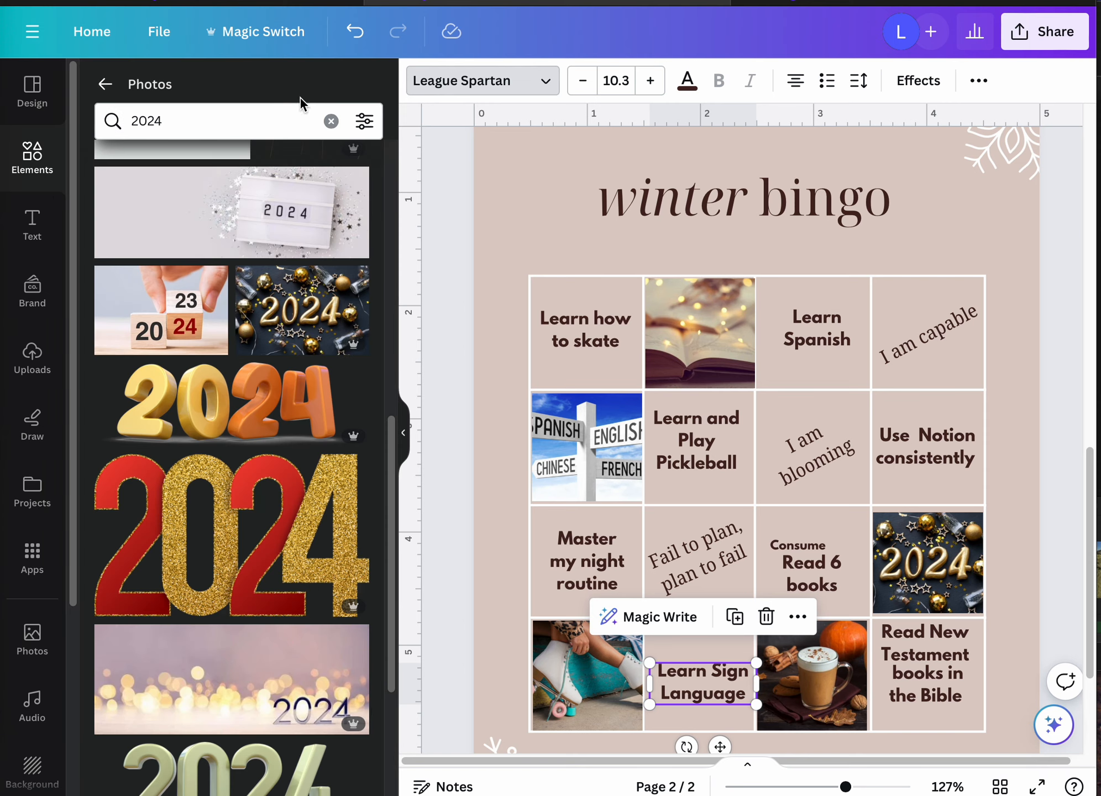
# Step: Clear the 2024 photo search and search all design elements for "line"
pyautogui.click(331, 121)
pyautogui.click(105, 84)
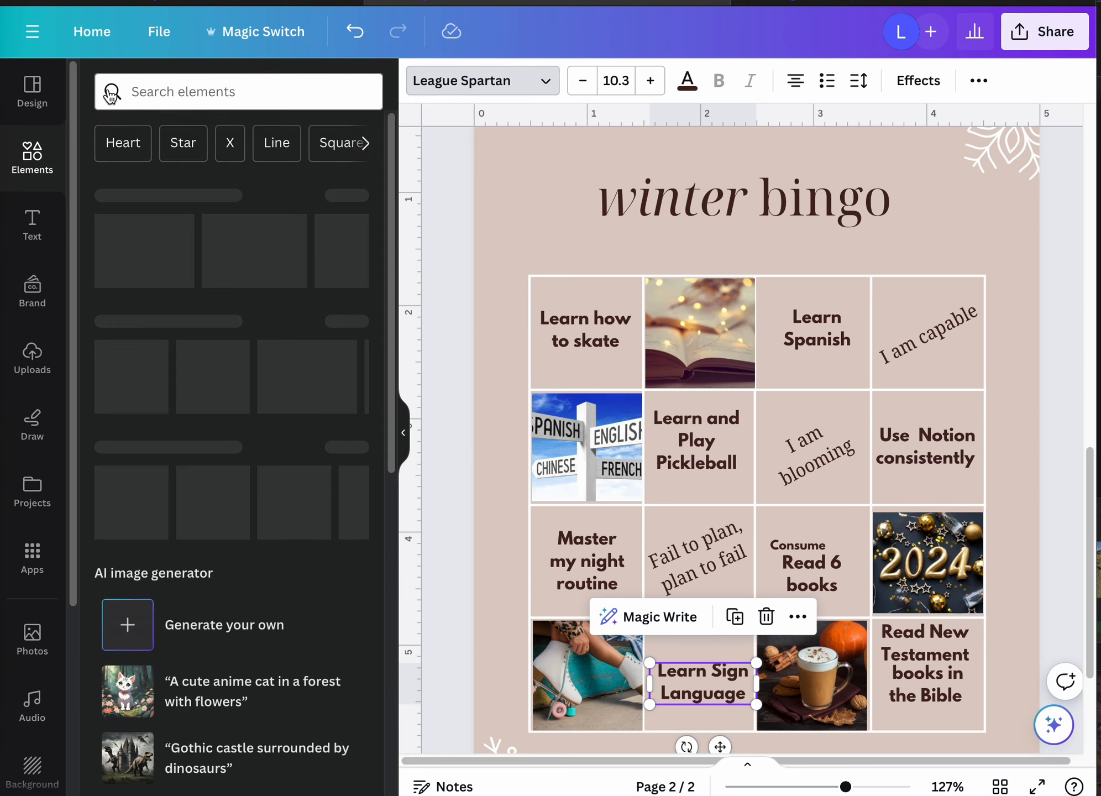
pyautogui.click(190, 92)
pyautogui.write('li')
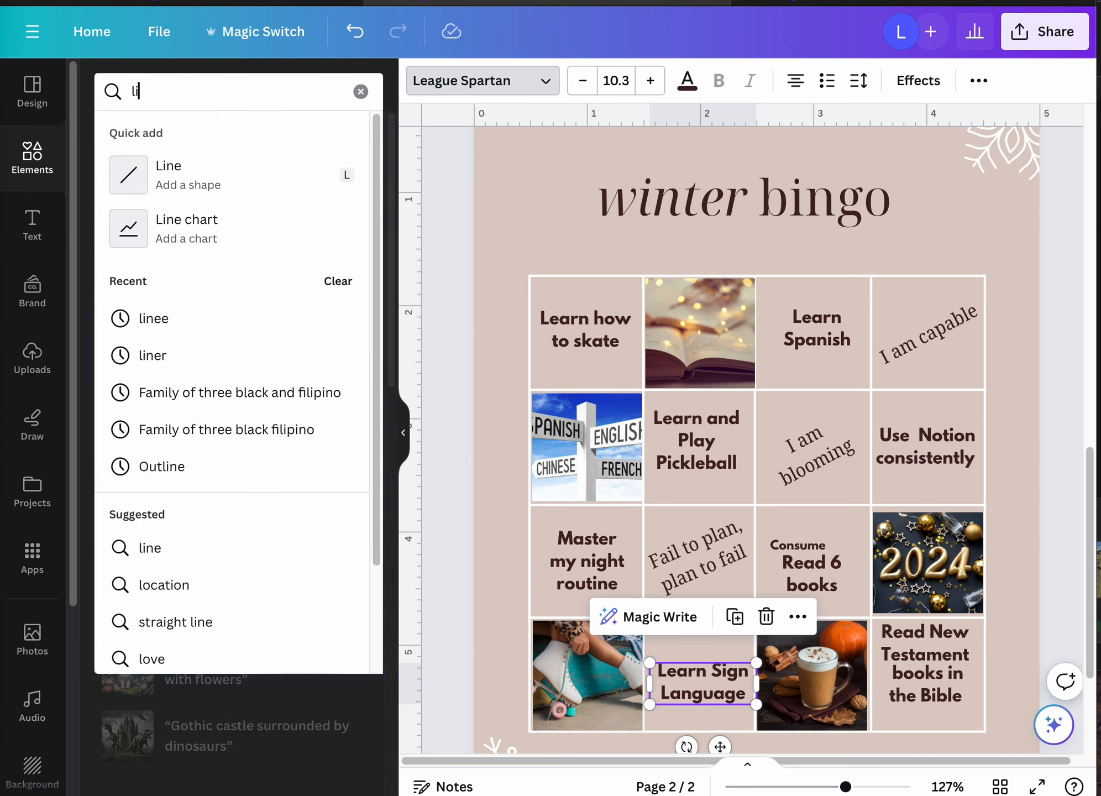
pyautogui.write('ne')
pyautogui.press('Return')
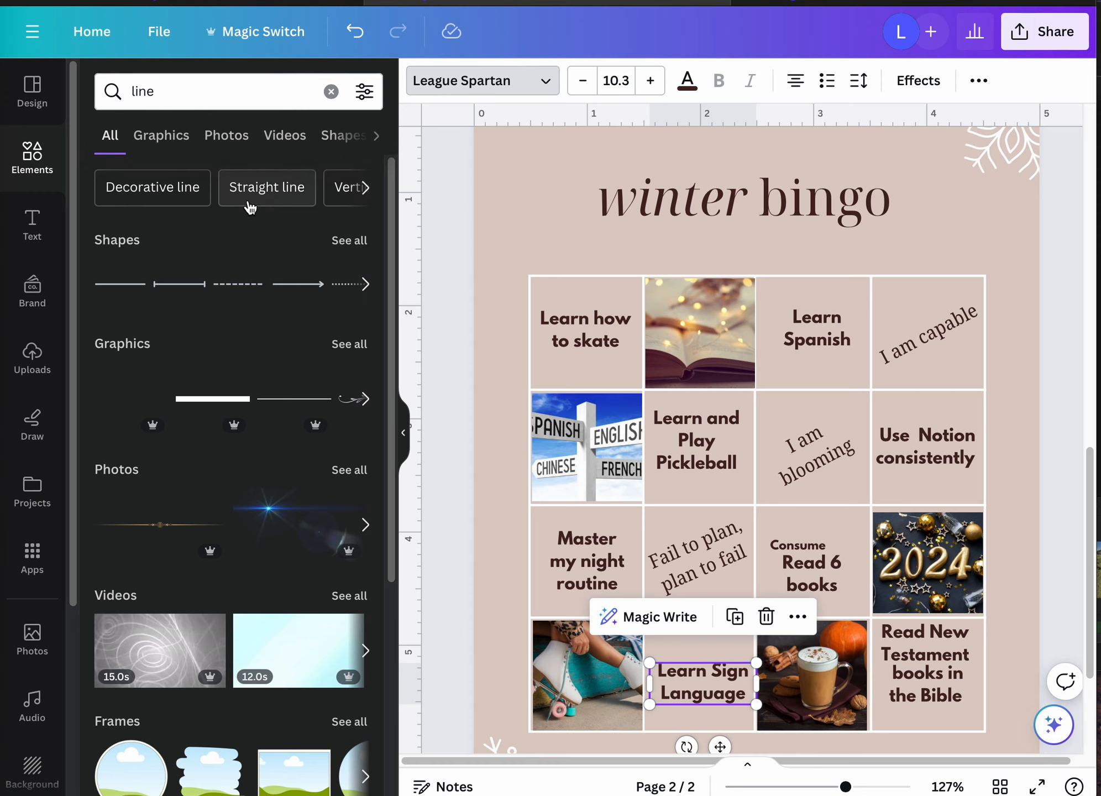
# Step: Insert a plain solid line with line weight 1 and move it over "Consume" in the "Read 6 books" cell
pyautogui.click(138, 291)
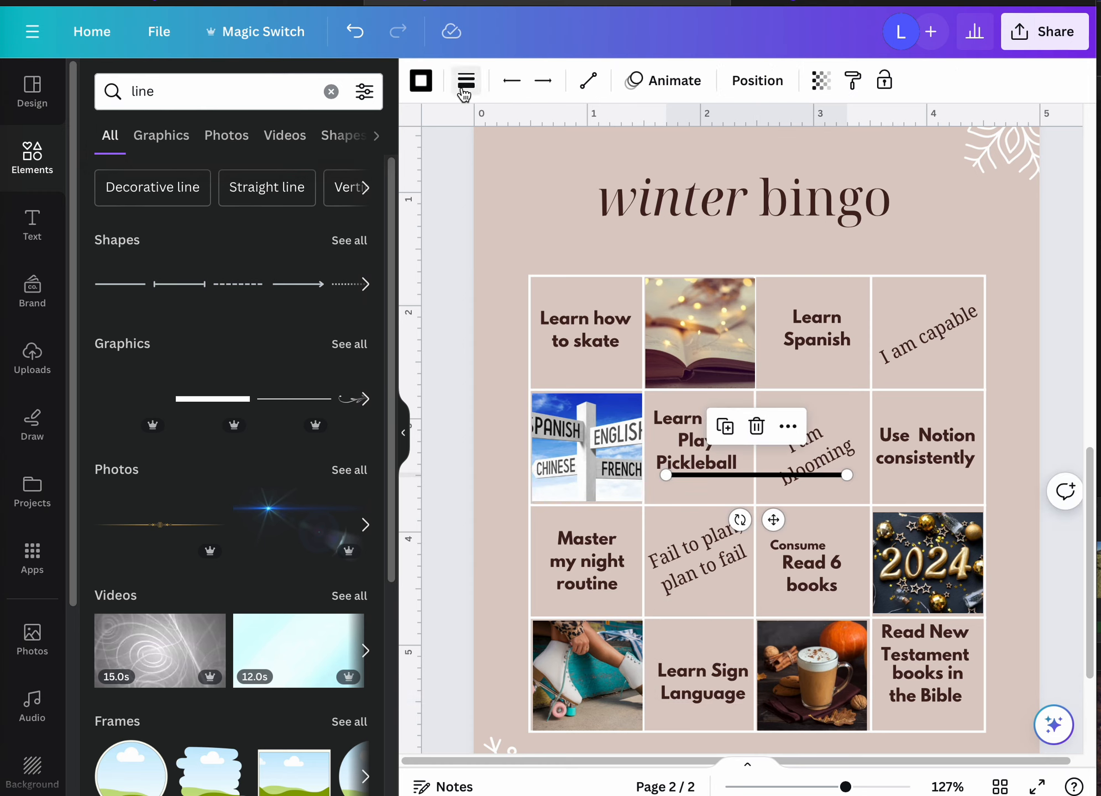
pyautogui.click(466, 80)
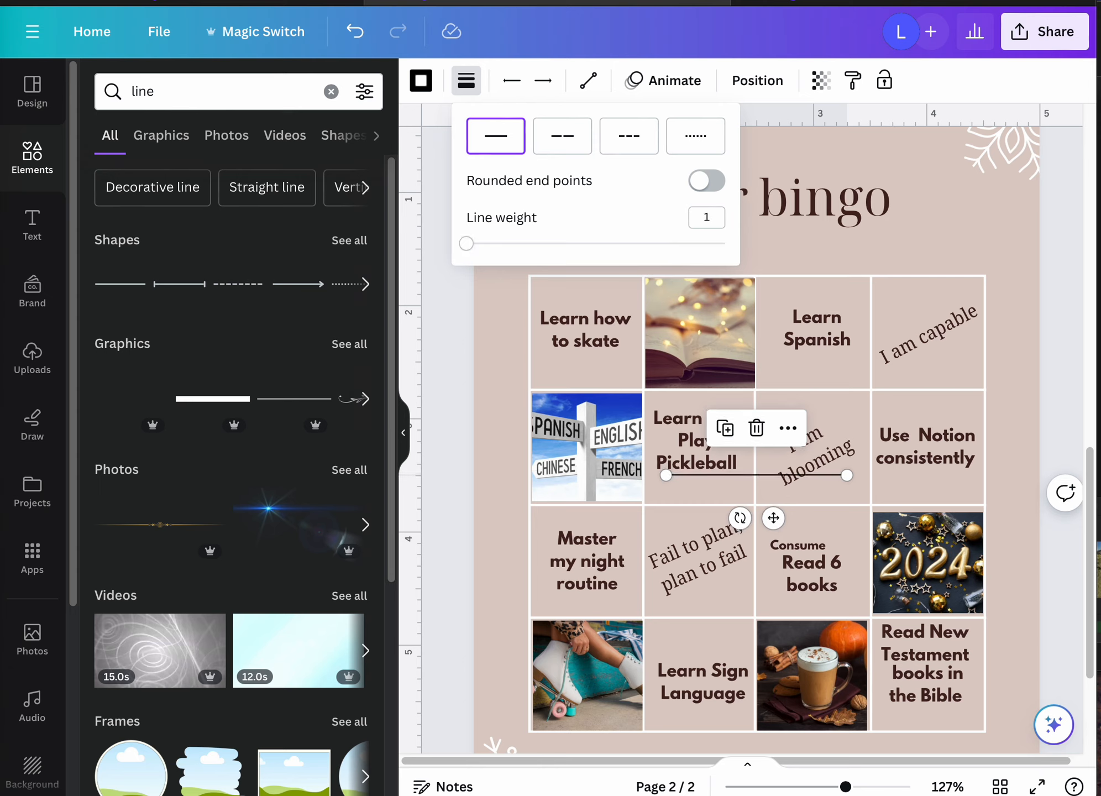
pyautogui.click(775, 520)
pyautogui.moveTo(775, 519); pyautogui.dragTo(798, 589)
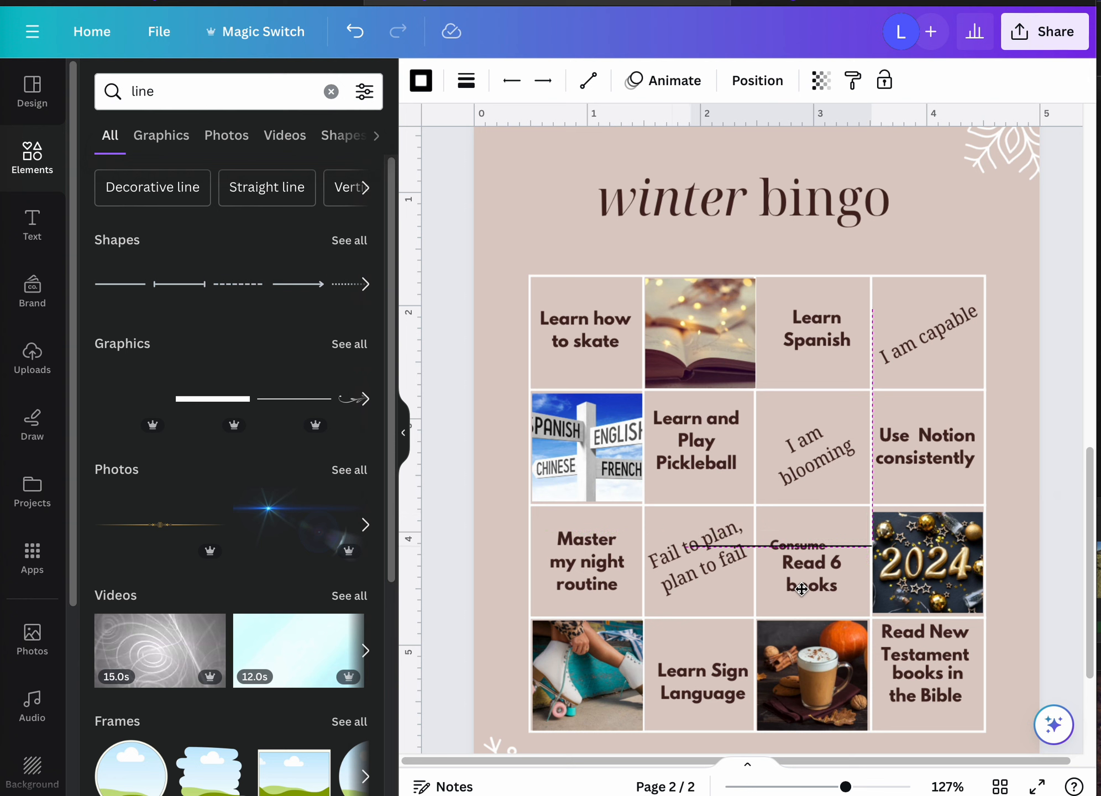
# Step: Shorten and slightly tilt the line, then reposition it and the "Consume" text so they overlap
pyautogui.moveTo(870, 546); pyautogui.dragTo(796, 538)
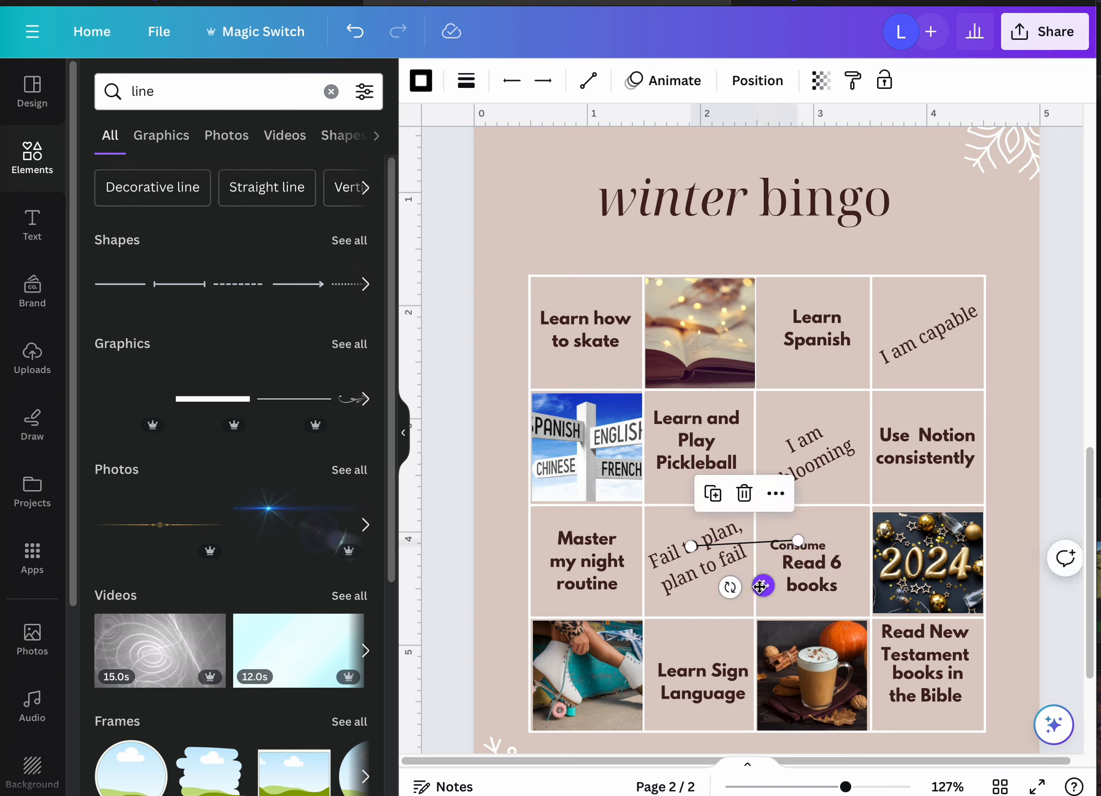
pyautogui.moveTo(763, 585); pyautogui.dragTo(836, 590)
pyautogui.click(831, 549)
pyautogui.click(763, 547)
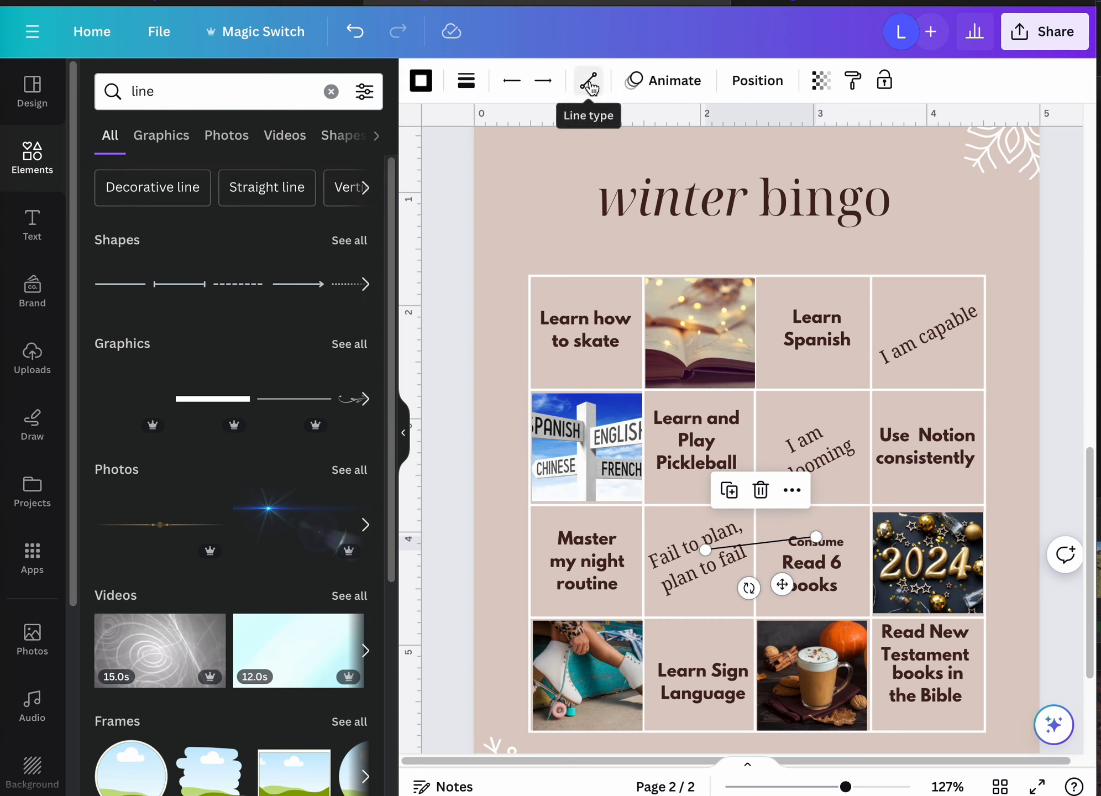
pyautogui.click(513, 83)
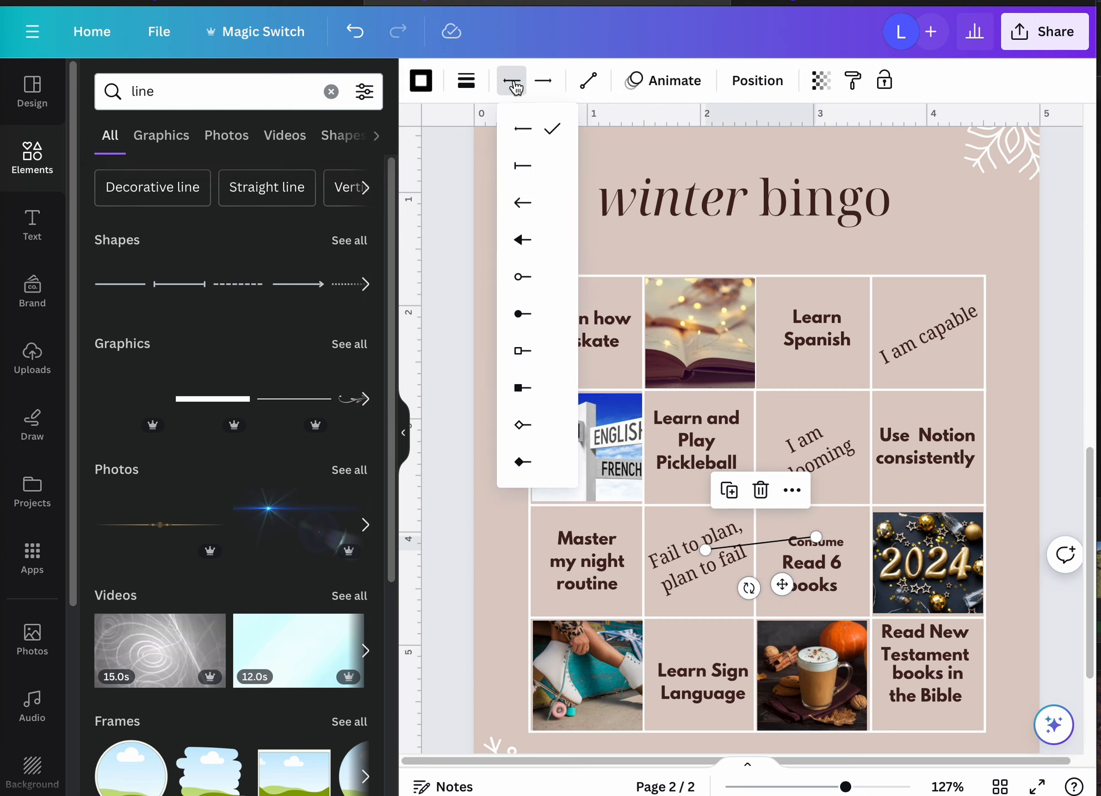
pyautogui.click(469, 84)
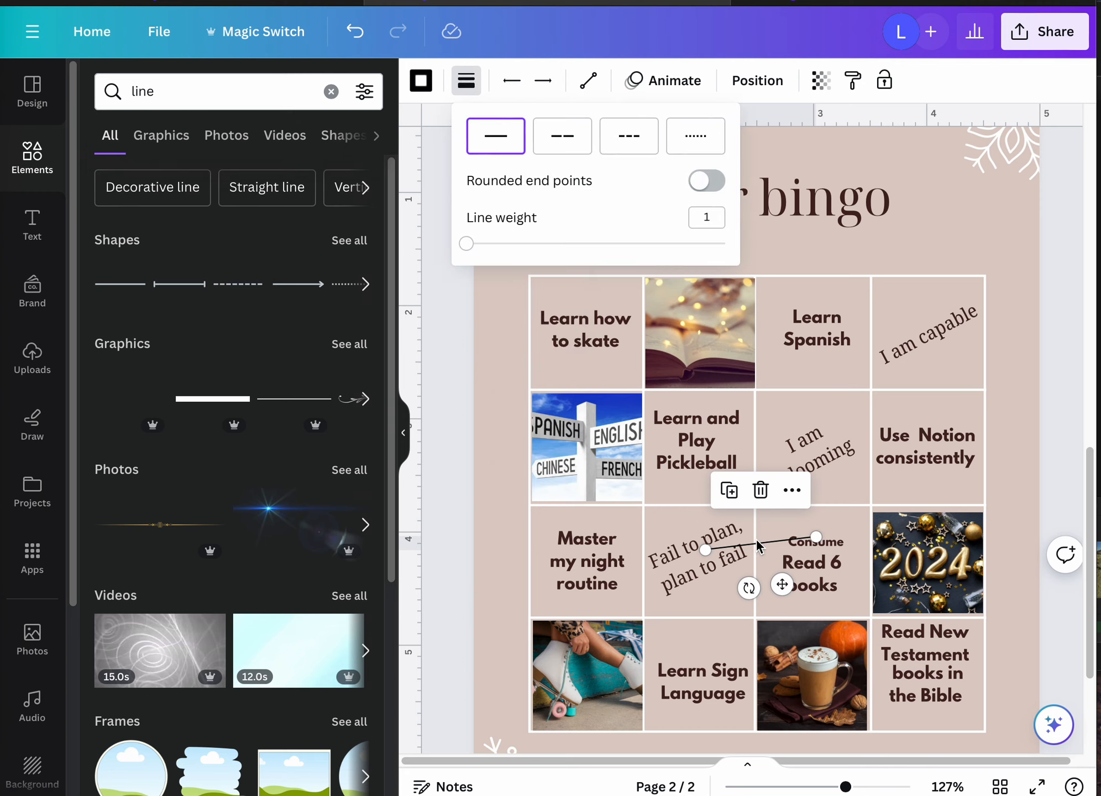
# Step: Duplicate the thin line, delete the original, and place the shortened copy across the word "Consume"
pyautogui.click(729, 490)
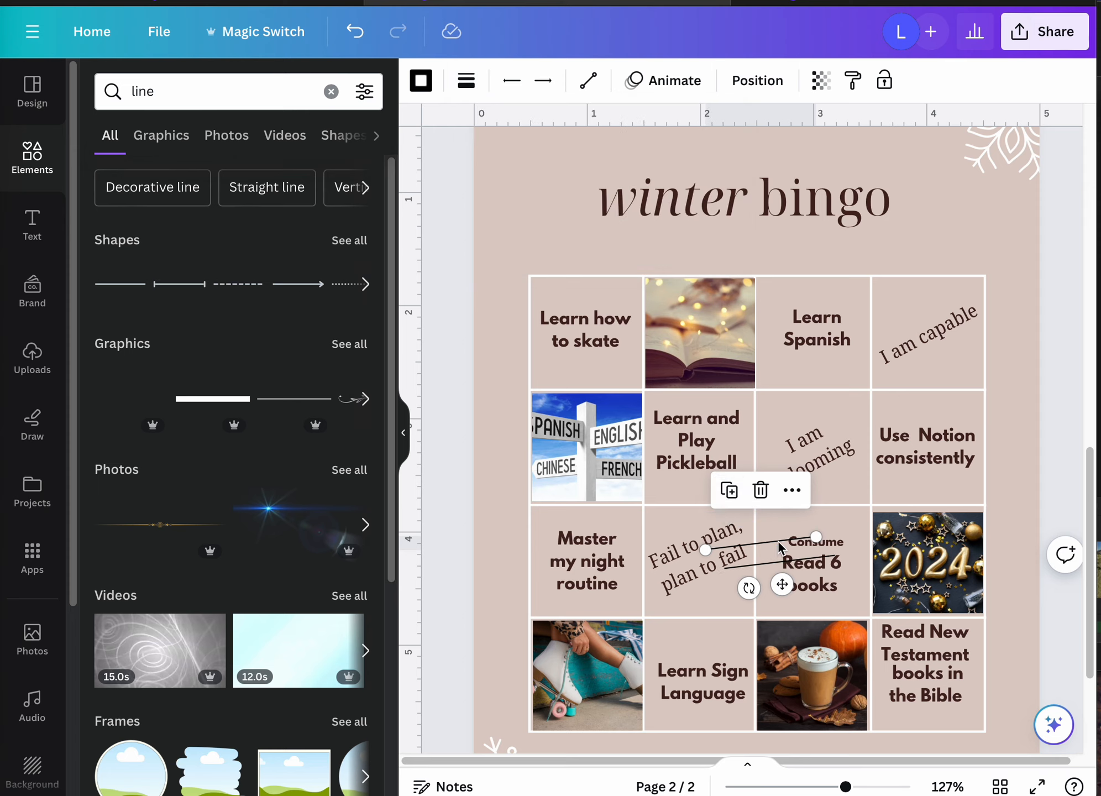
pyautogui.click(765, 482)
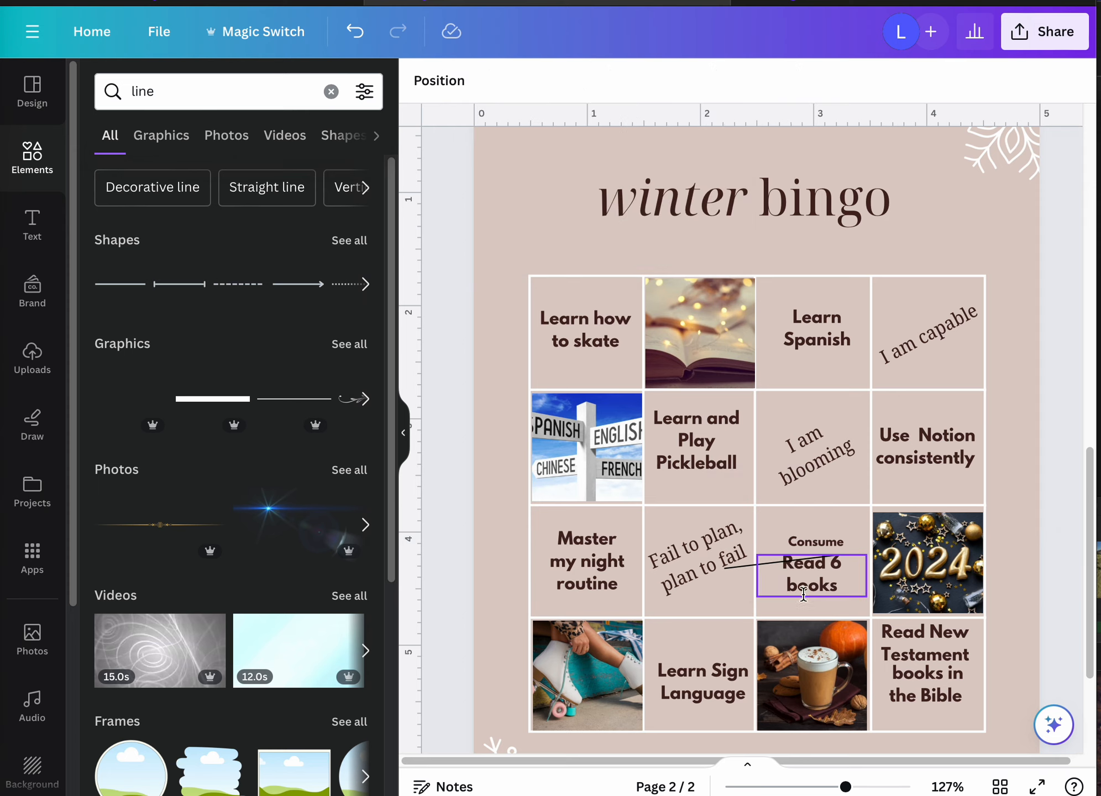
pyautogui.moveTo(762, 561)
pyautogui.mouseDown()
pyautogui.moveTo(790, 546)
pyautogui.moveTo(777, 542)
pyautogui.mouseUp()
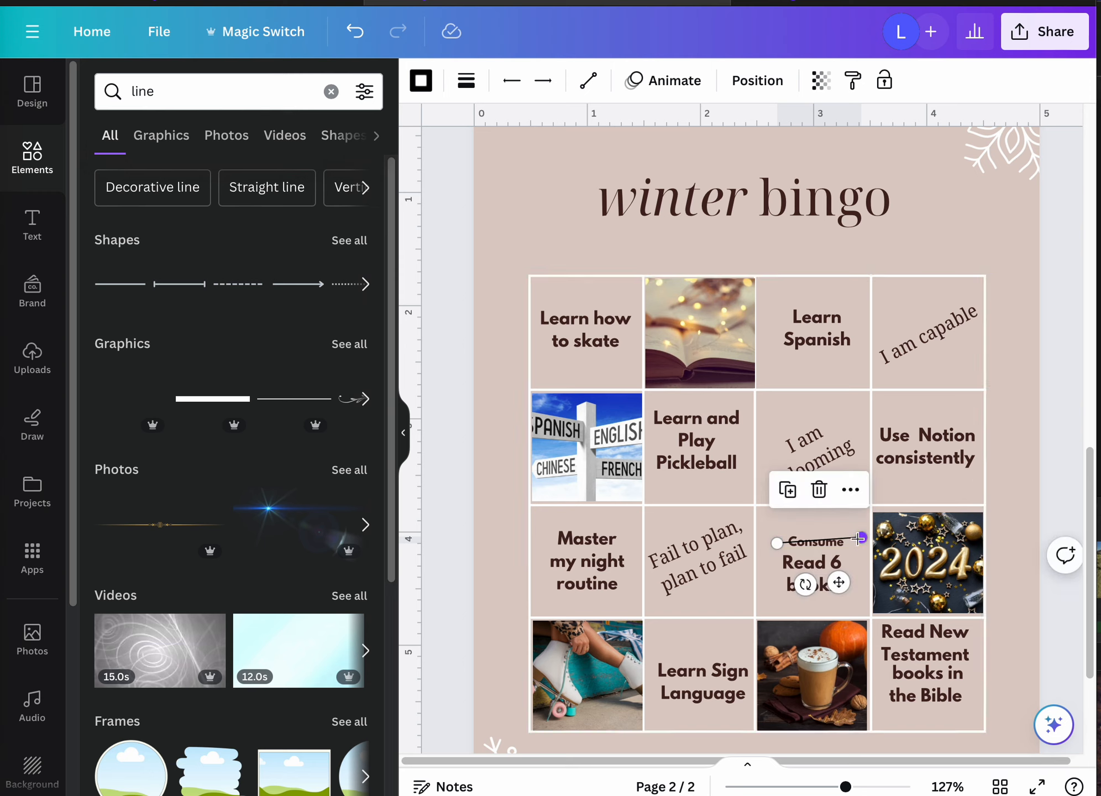
# Step: Try slanting the line downward from "Consume" toward the 2024 photo, then undo that change
pyautogui.moveTo(861, 537)
pyautogui.mouseDown()
pyautogui.moveTo(872, 562)
pyautogui.moveTo(832, 602)
pyautogui.moveTo(851, 550)
pyautogui.moveTo(851, 560)
pyautogui.mouseUp()
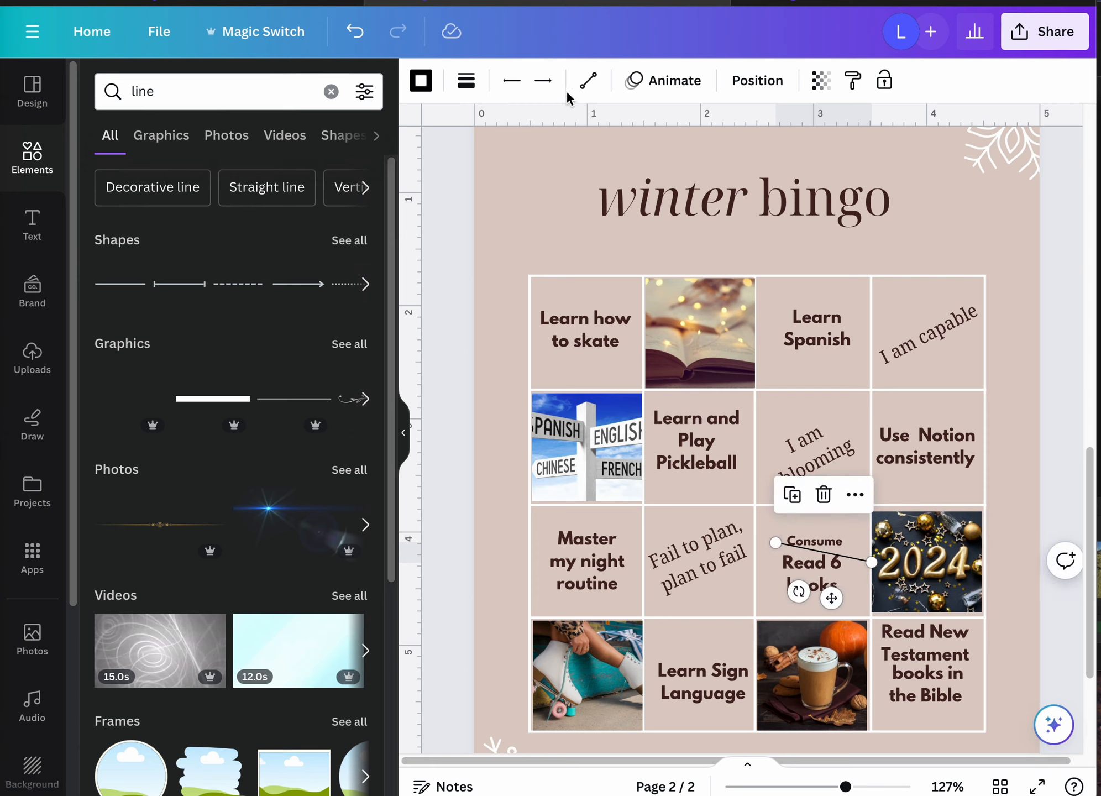
pyautogui.click(368, 42)
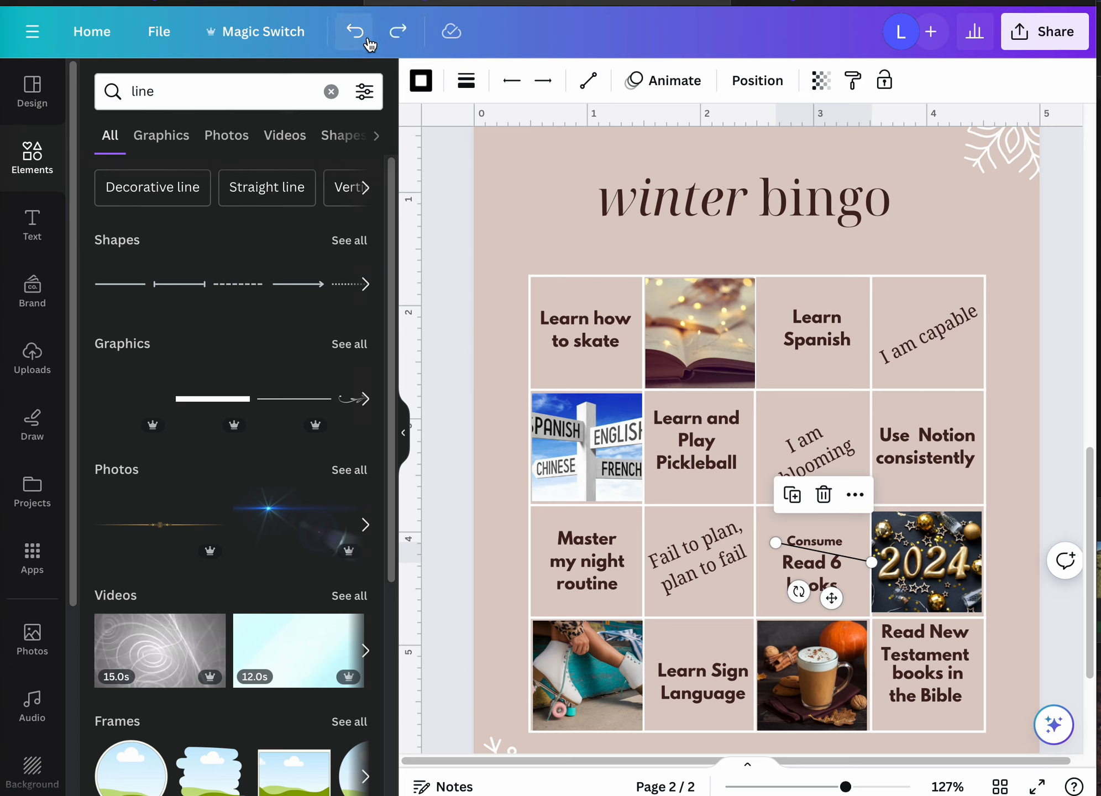
pyautogui.click(354, 37)
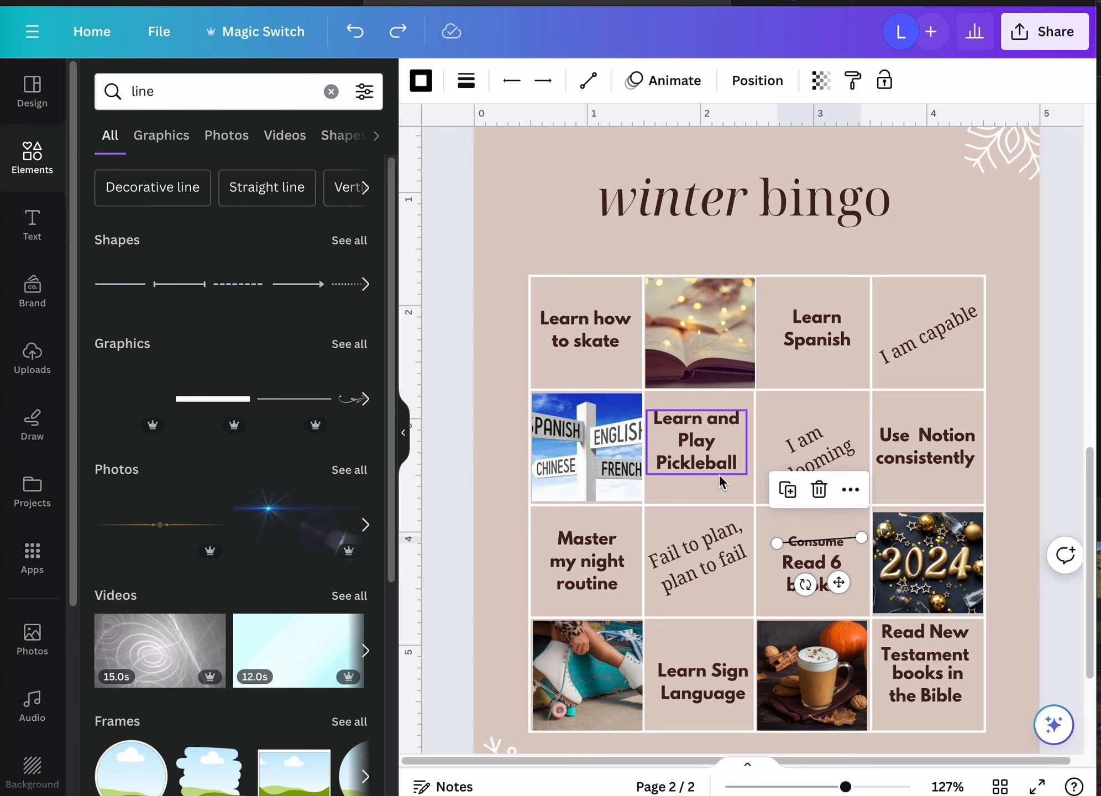
# Step: Undo all the line edits until the line is removed and "Consume" is back in its original place
pyautogui.moveTo(835, 587); pyautogui.dragTo(829, 583)
pyautogui.click(357, 33)
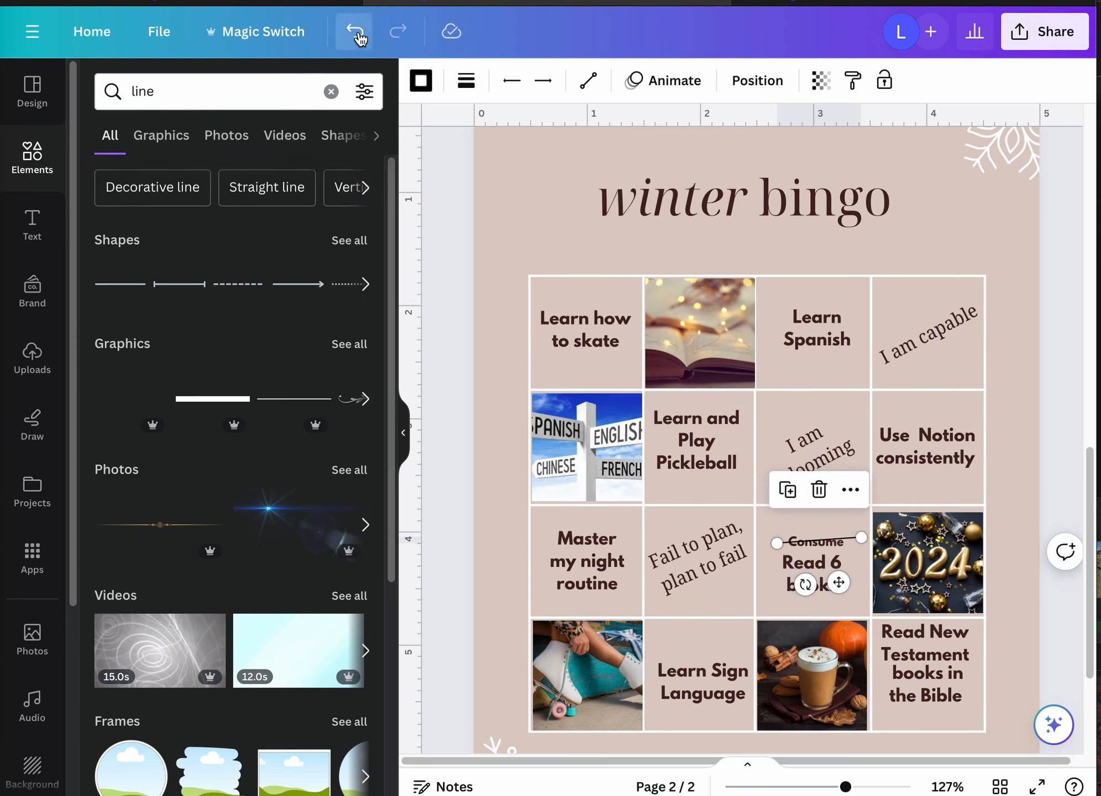
pyautogui.click(358, 35)
pyautogui.click(358, 36)
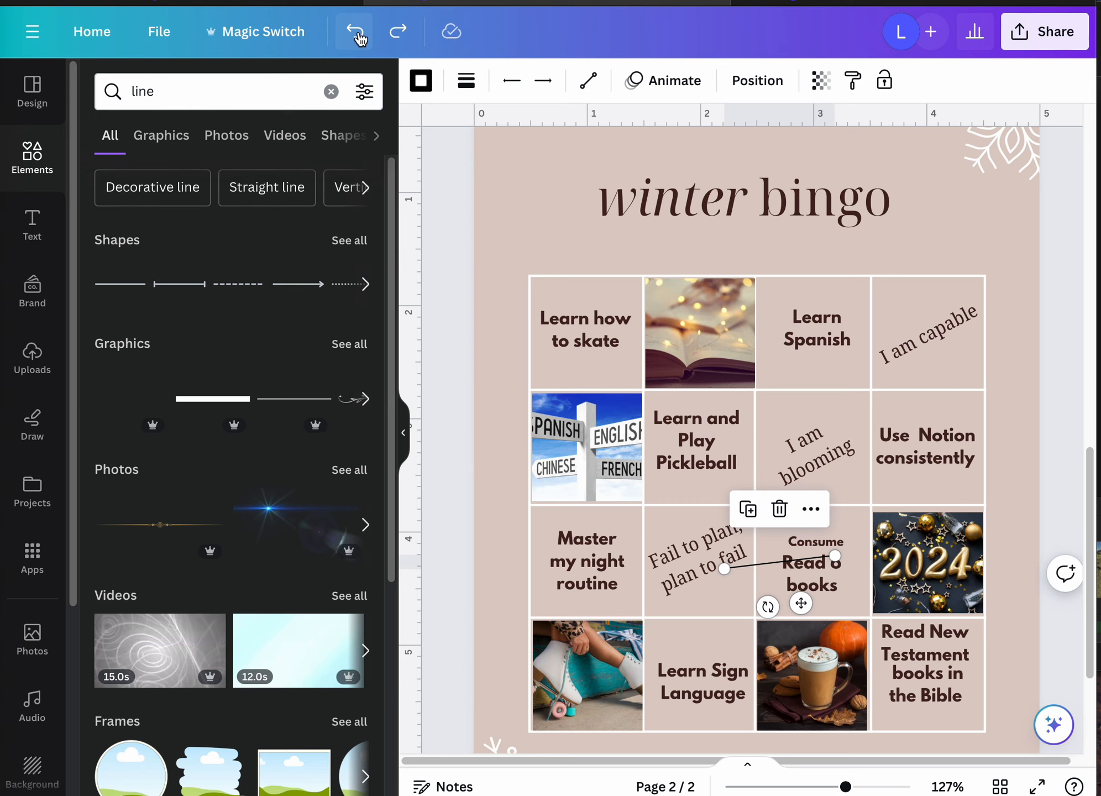
pyautogui.click(358, 36)
pyautogui.click(358, 37)
pyautogui.click(358, 37)
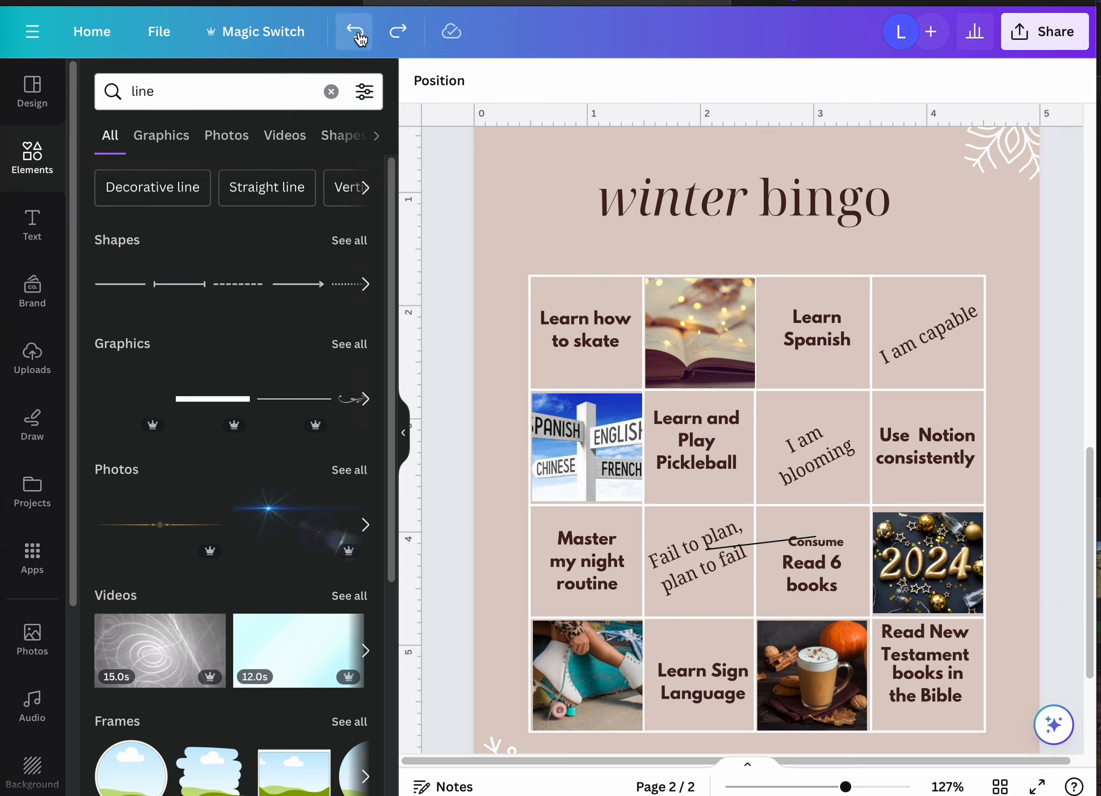
pyautogui.click(358, 37)
pyautogui.click(358, 36)
pyautogui.click(358, 36)
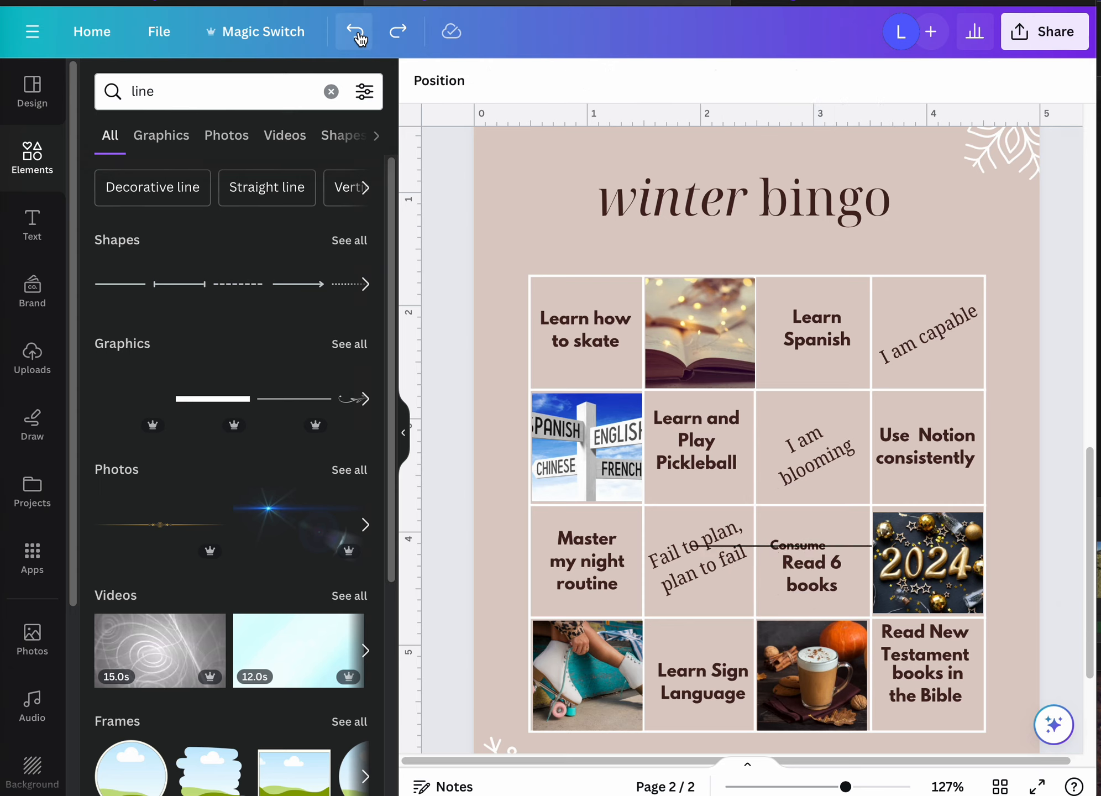
pyautogui.click(358, 37)
pyautogui.click(358, 36)
pyautogui.click(358, 36)
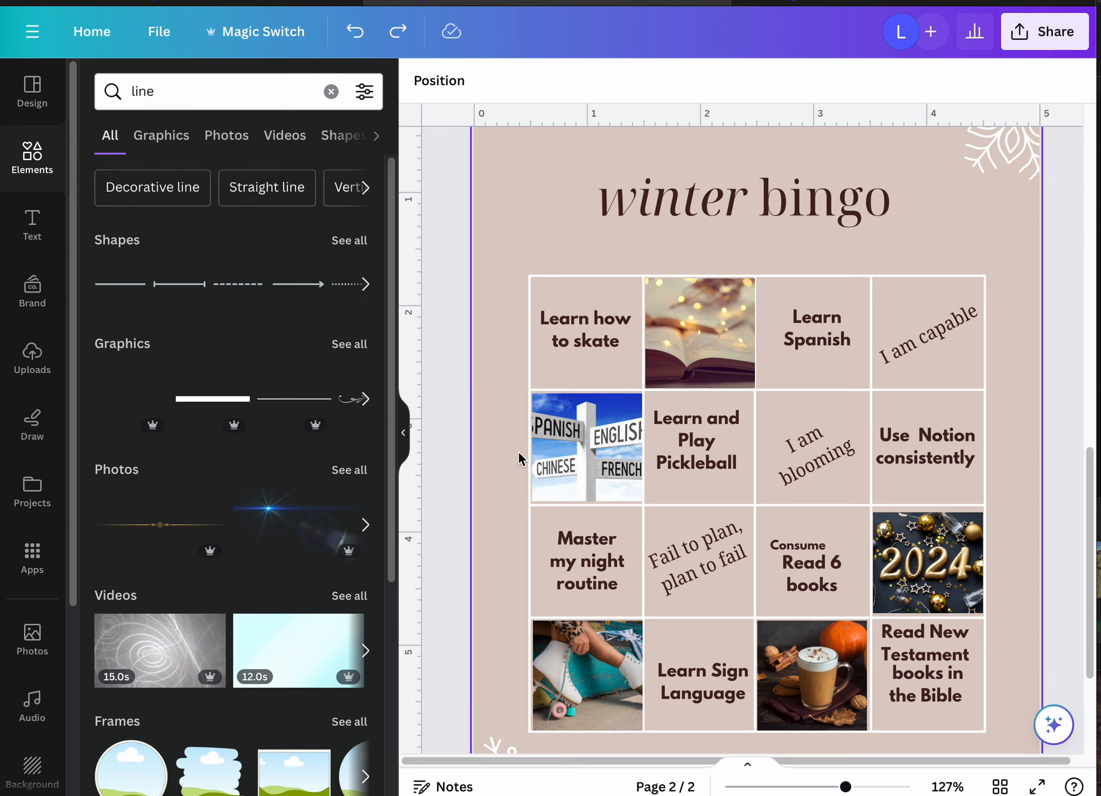
# Step: Move "Consume" to the top of its cell and insert a solid line over "Read 6"
pyautogui.moveTo(808, 544); pyautogui.dragTo(816, 516)
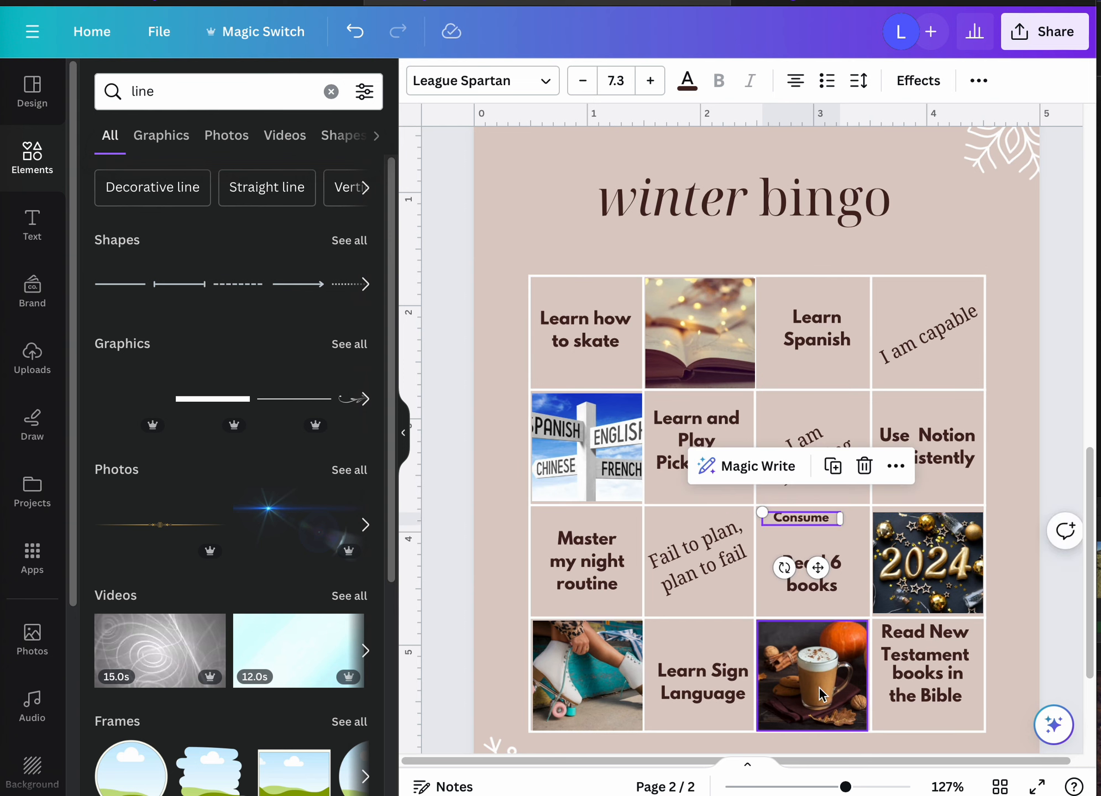
pyautogui.click(142, 294)
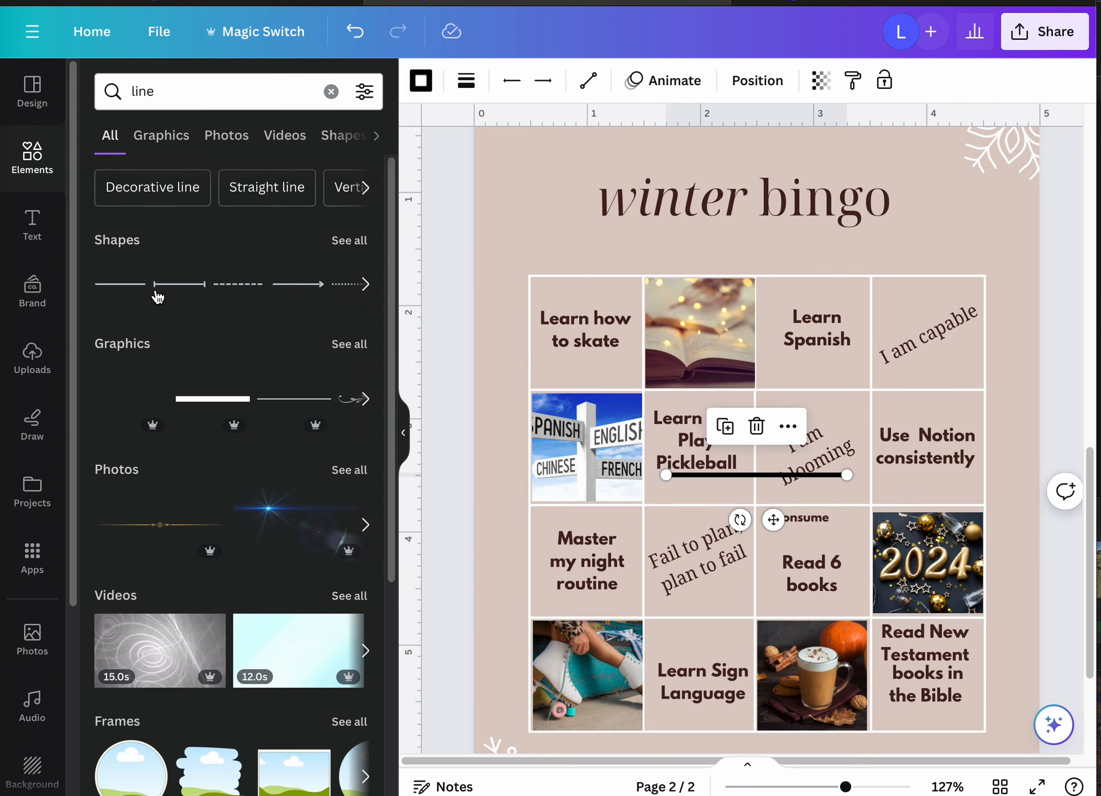
pyautogui.moveTo(771, 518); pyautogui.dragTo(793, 605)
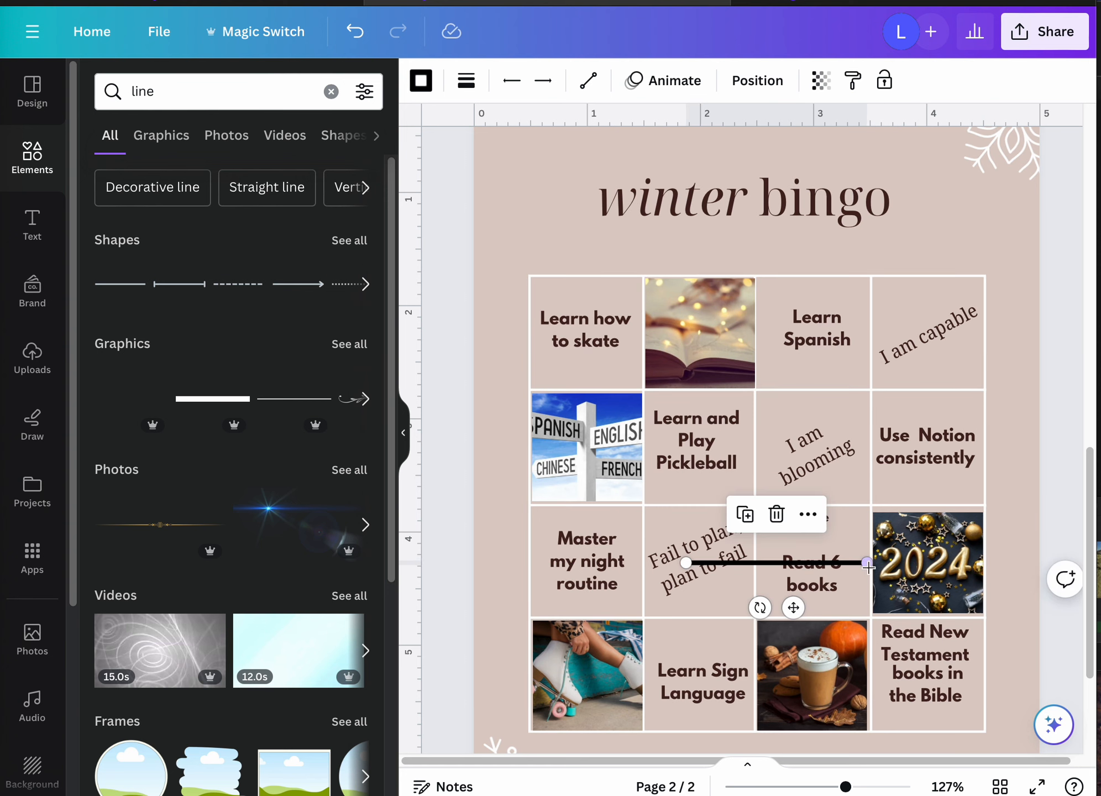
# Step: Try shortening and angling the line between "Consume" and "Read 6 books", then delete it
pyautogui.moveTo(864, 562); pyautogui.dragTo(811, 554)
pyautogui.moveTo(683, 561); pyautogui.dragTo(783, 591)
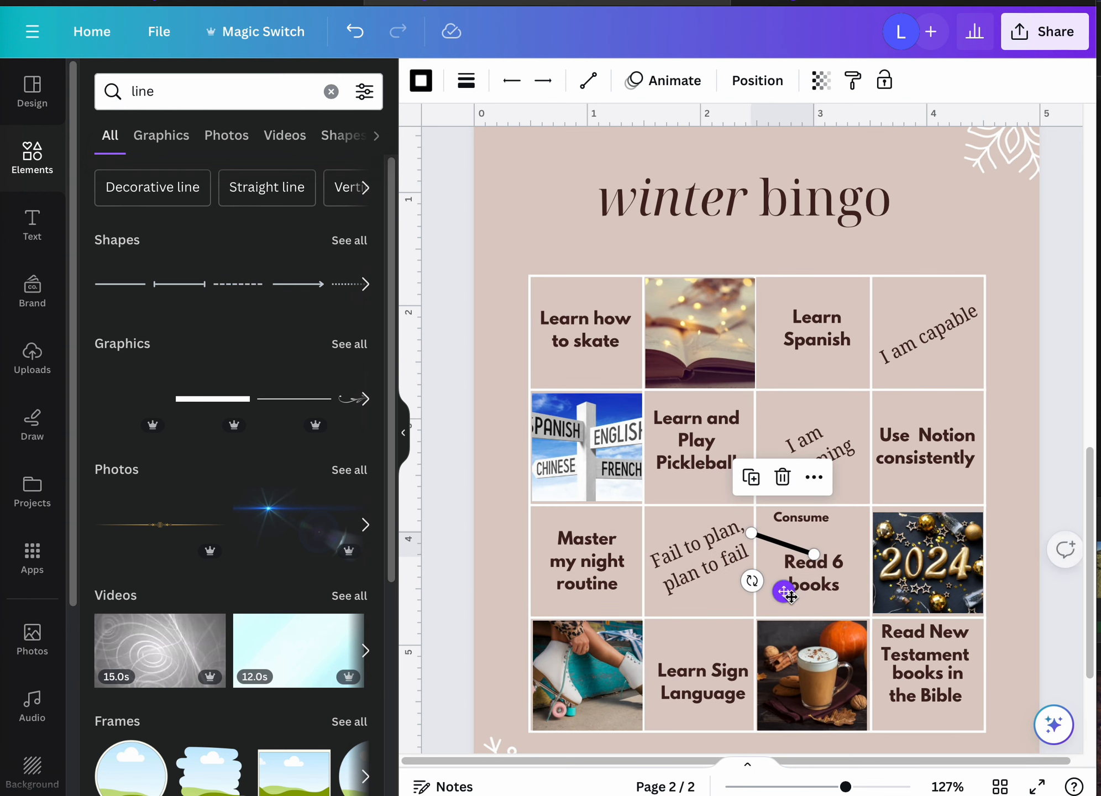
pyautogui.moveTo(749, 536); pyautogui.dragTo(762, 517)
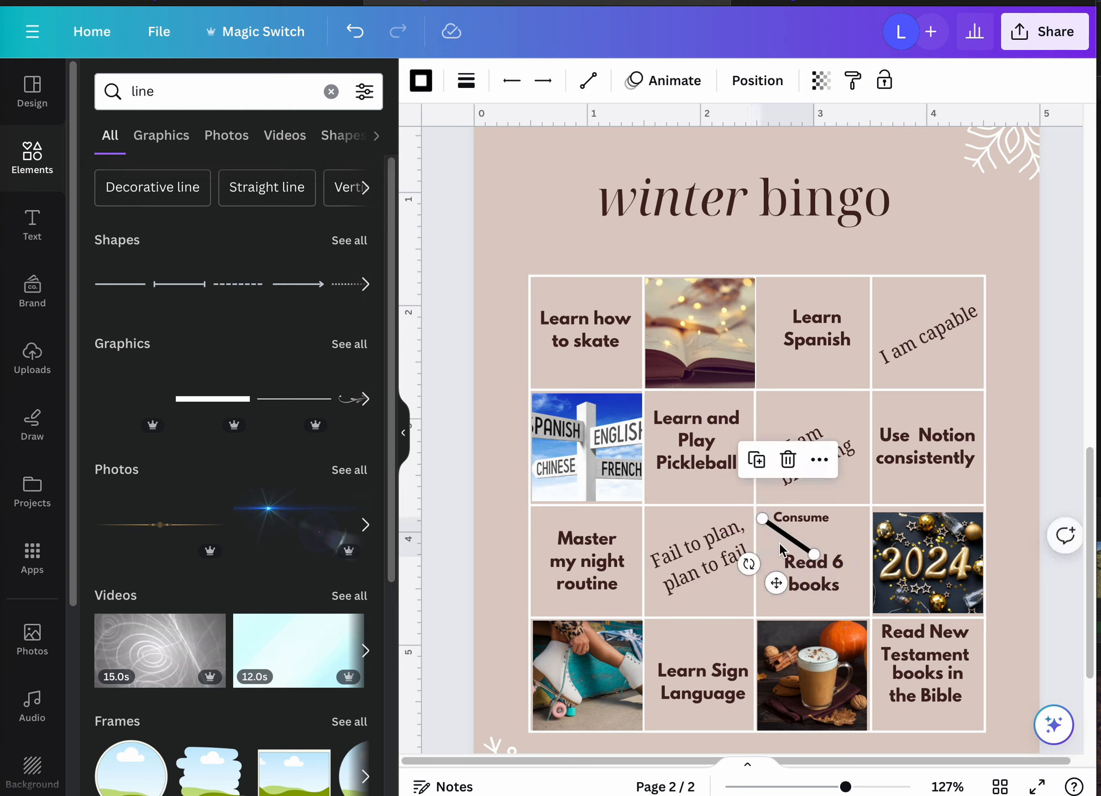
pyautogui.moveTo(778, 585); pyautogui.dragTo(776, 582)
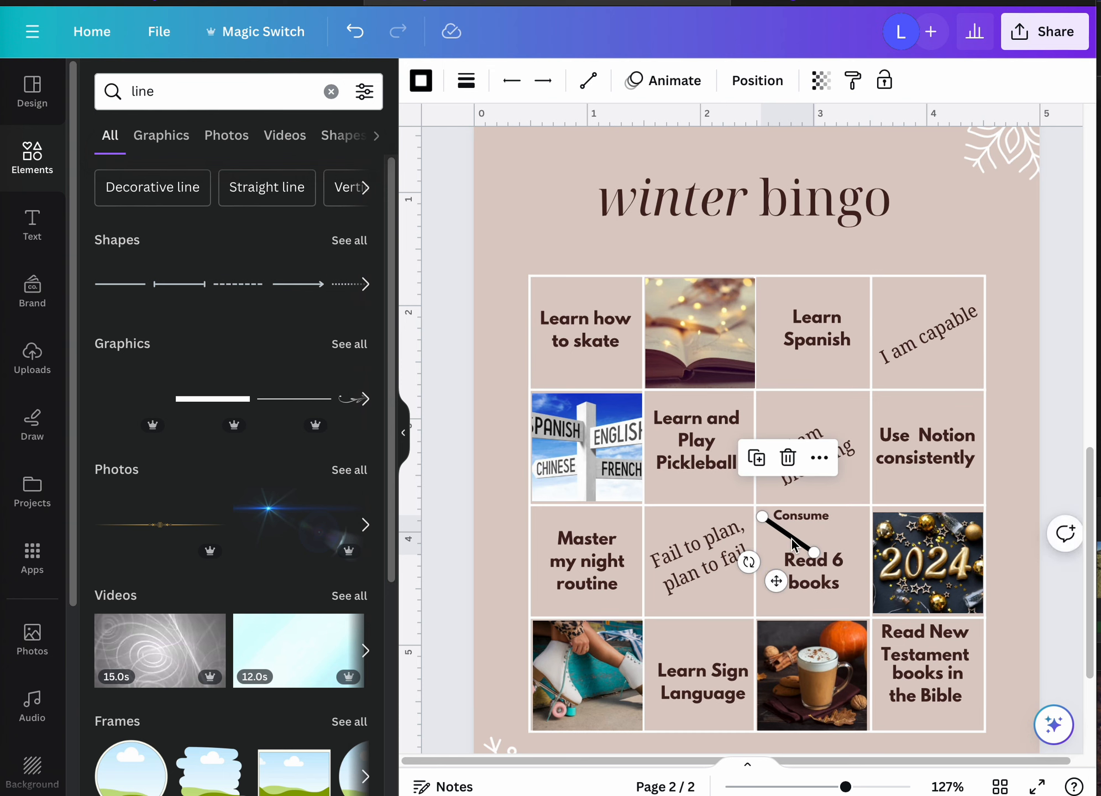
pyautogui.click(788, 458)
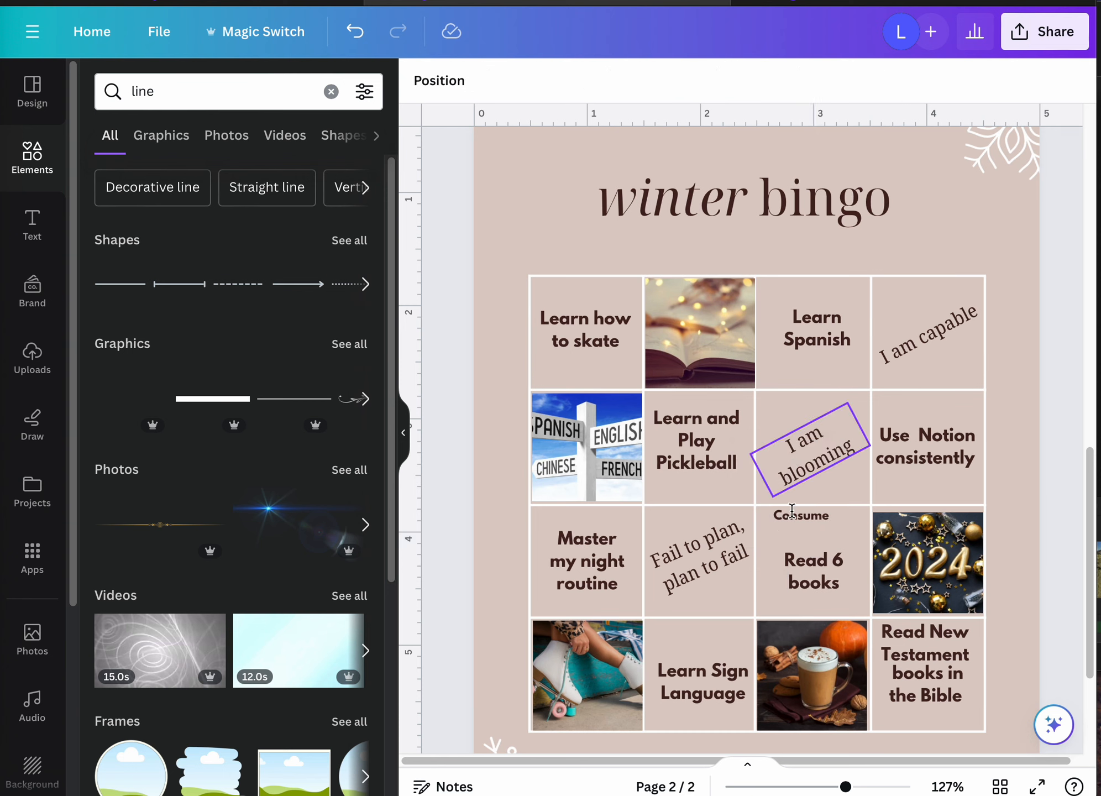
# Step: Move the "Consume" text down so it sits just above "Read 6 books" in its cell
pyautogui.moveTo(799, 517); pyautogui.dragTo(828, 561)
pyautogui.click(817, 560)
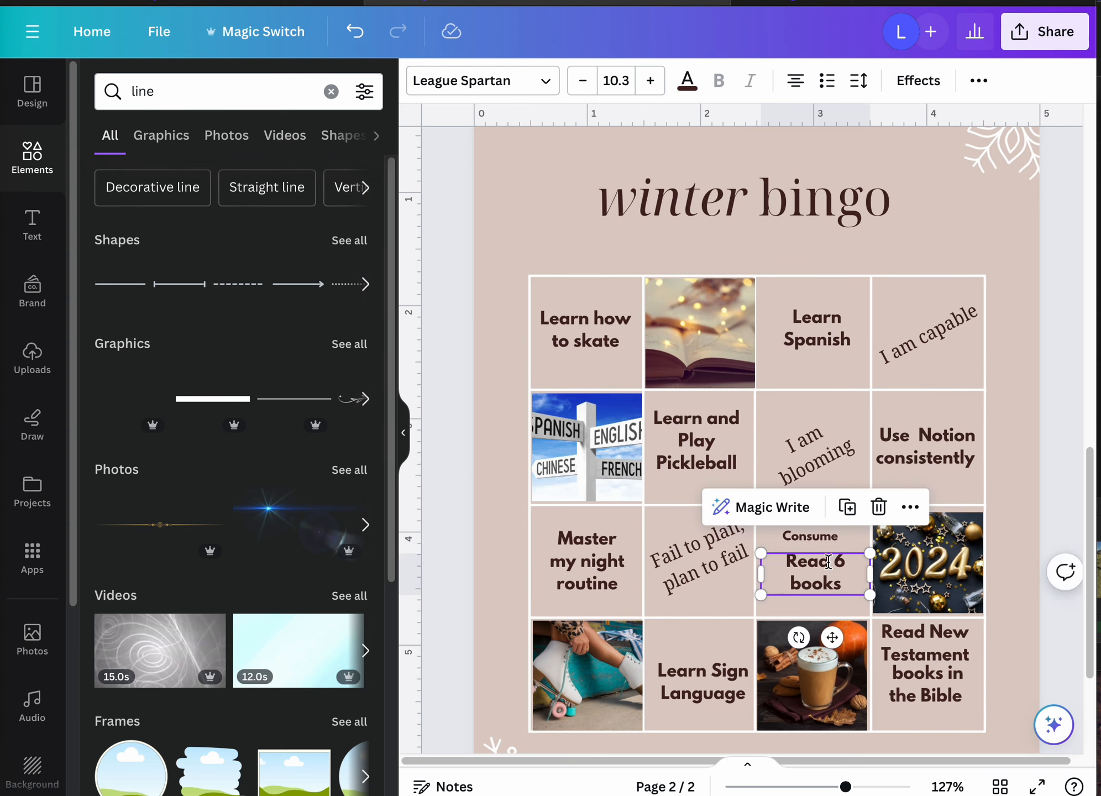
# Step: Try the Kollektif font on "Read 6 books", undo it, and close the font list with "Consume" selected
pyautogui.doubleClick(813, 561)
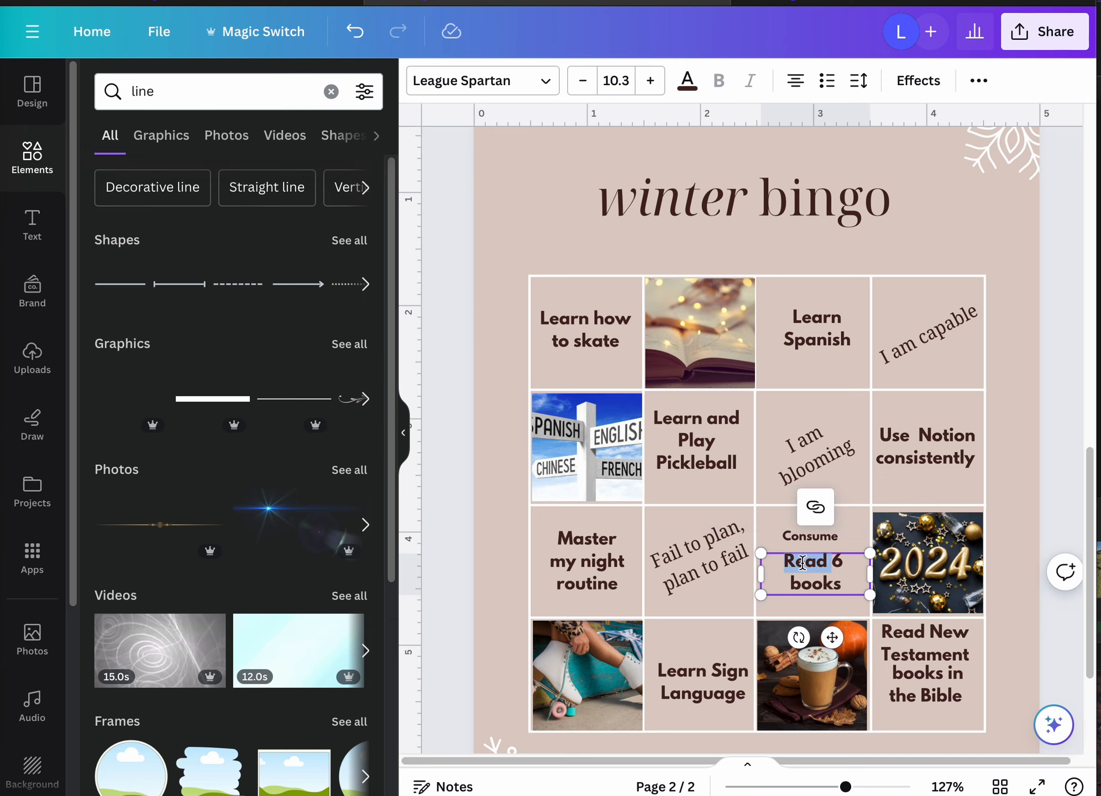
pyautogui.click(546, 82)
pyautogui.click(545, 82)
pyautogui.click(480, 84)
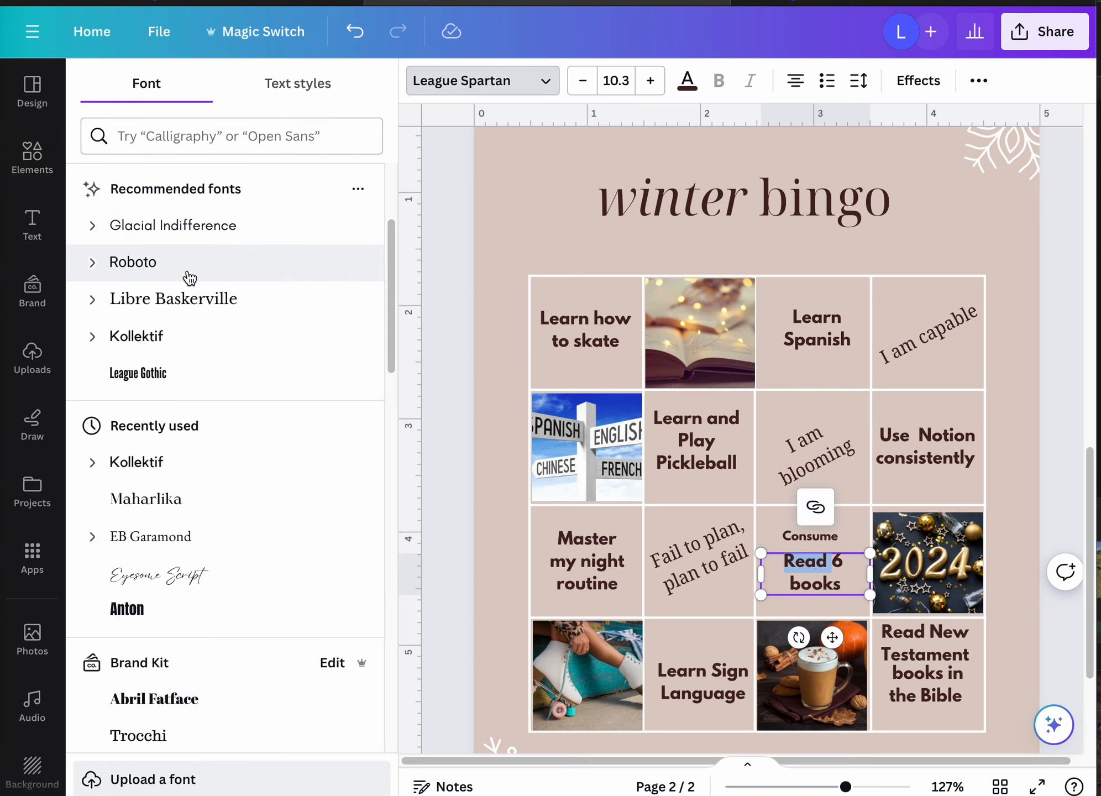
pyautogui.click(177, 474)
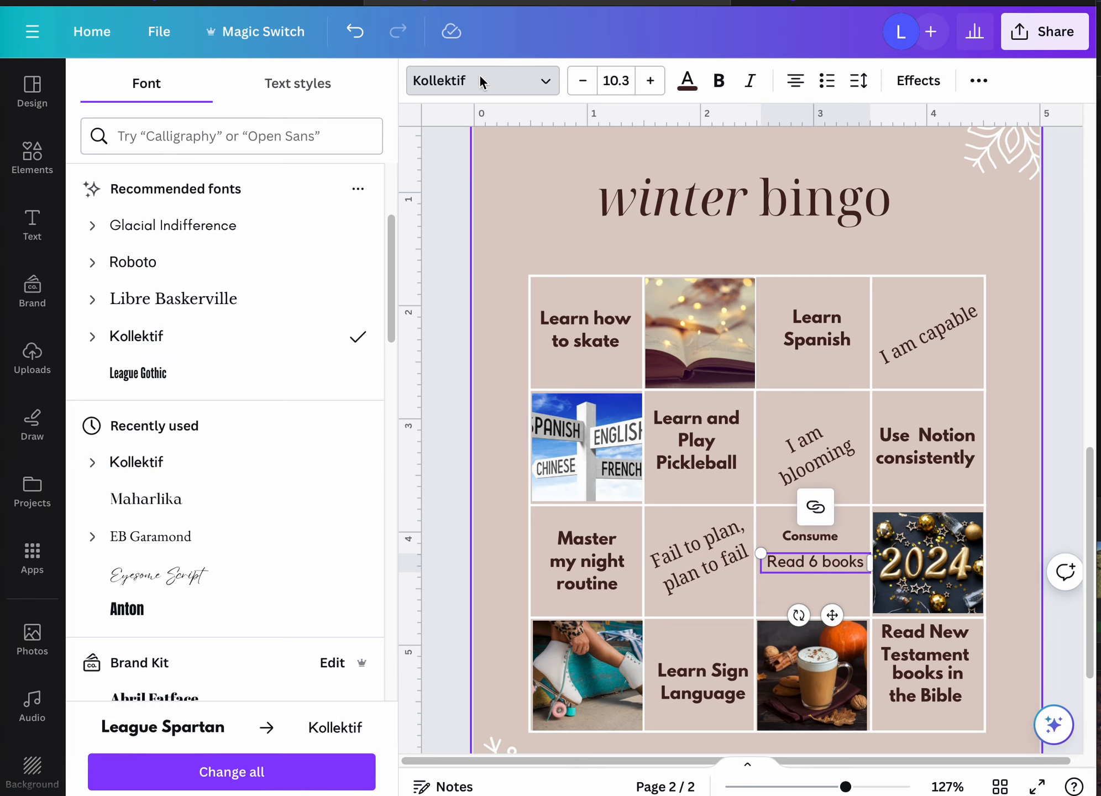
pyautogui.click(354, 32)
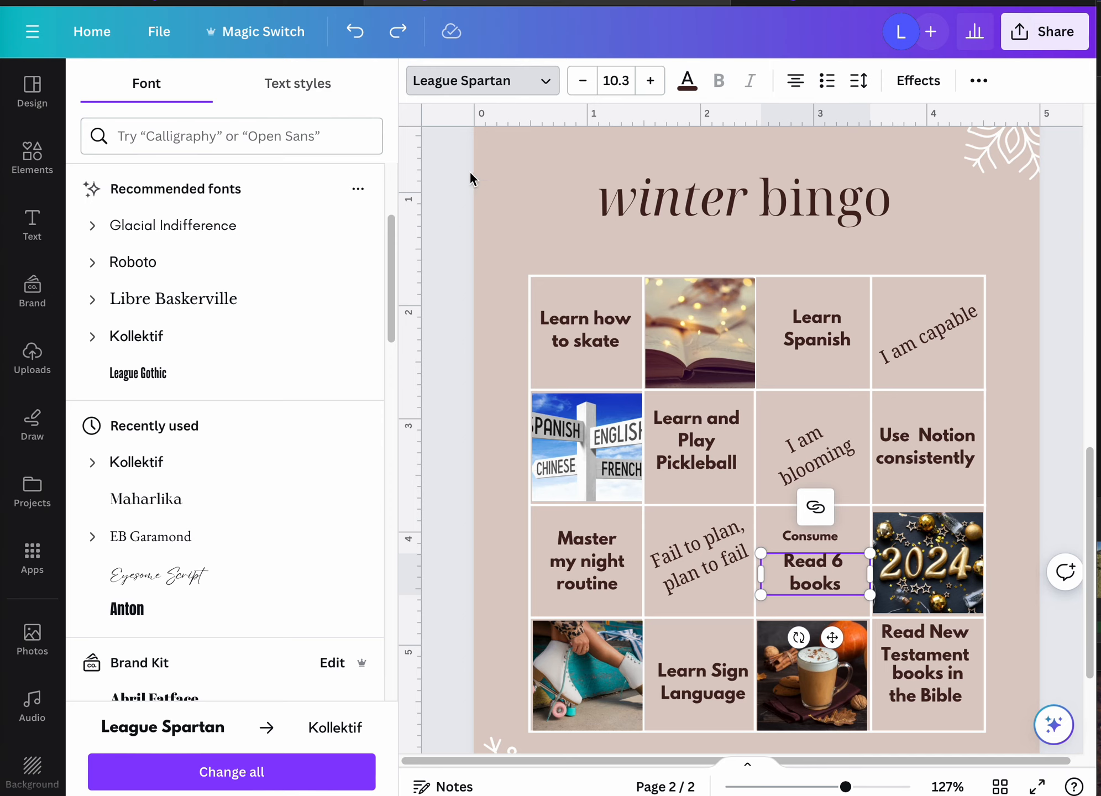
pyautogui.click(801, 534)
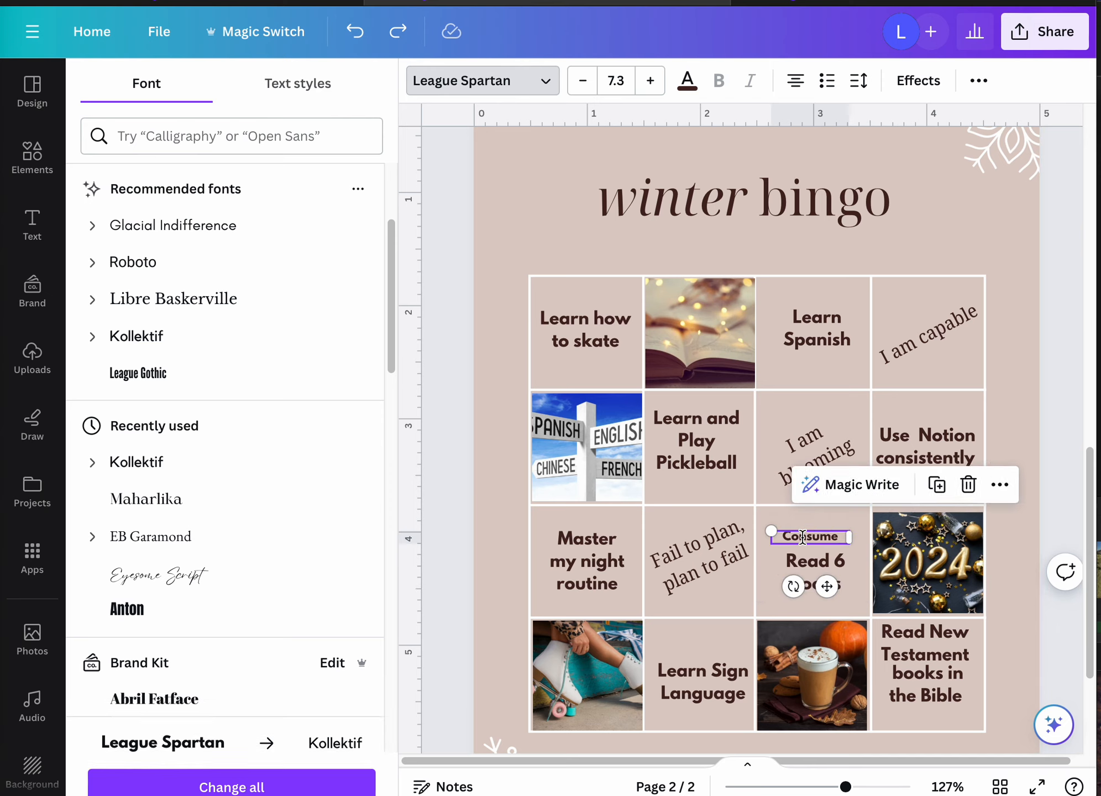
pyautogui.press('Escape')
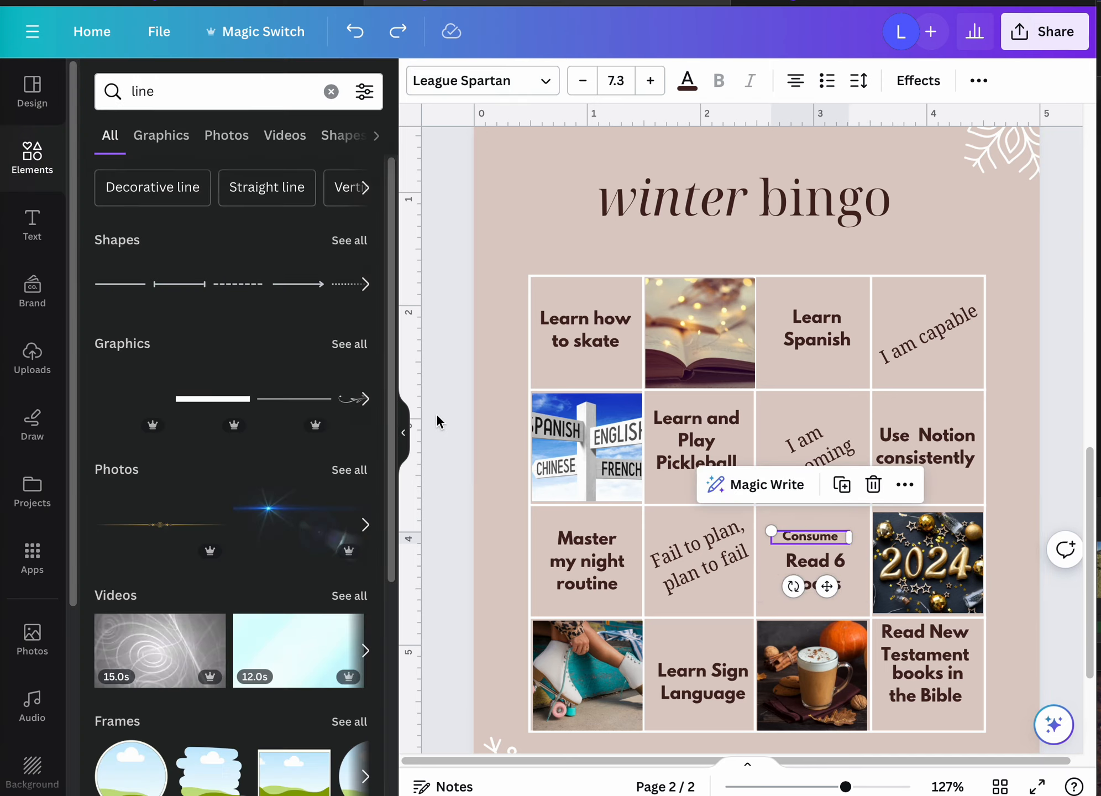
# Step: Strike through only the word "Read" in the "Read 6 books" square
pyautogui.click(402, 437)
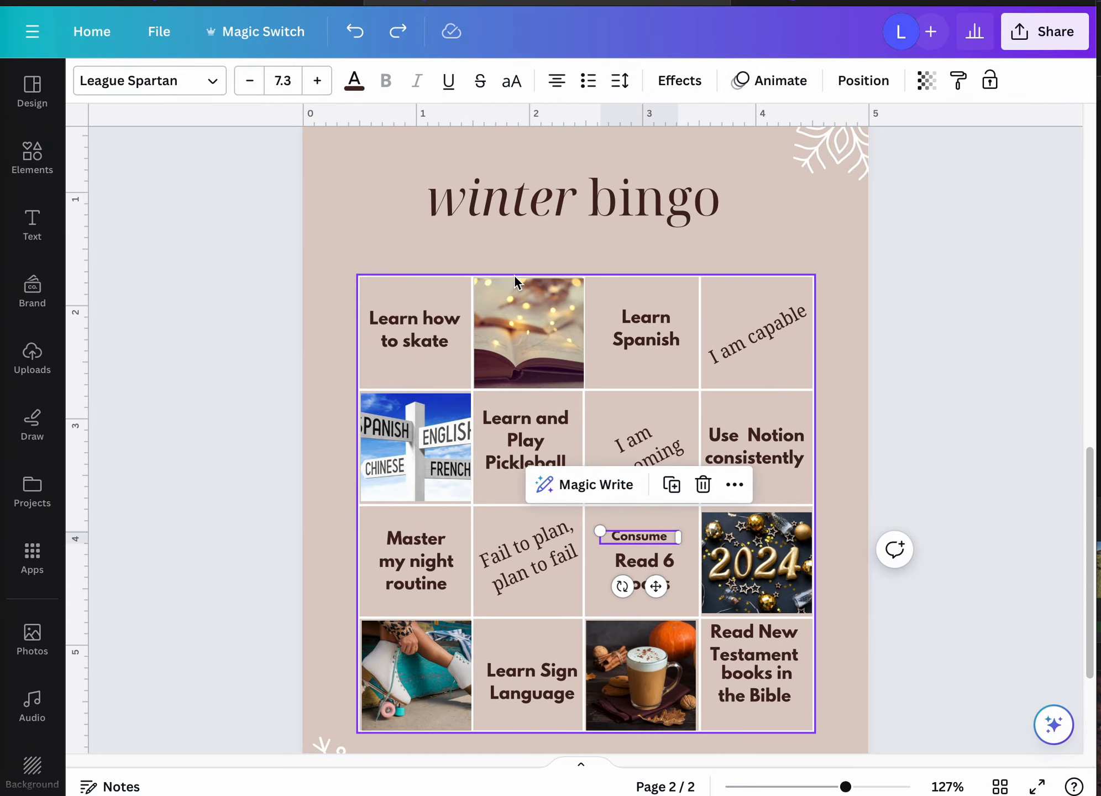
pyautogui.click(645, 563)
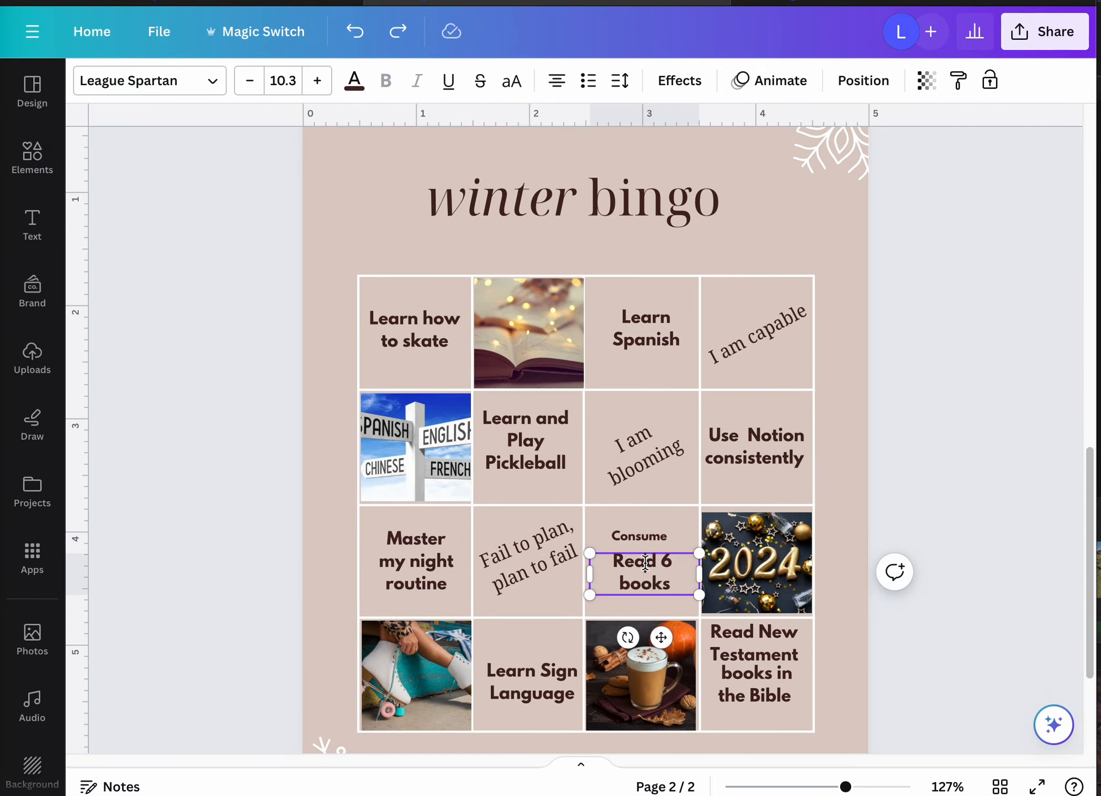
pyautogui.moveTo(656, 562); pyautogui.dragTo(615, 560)
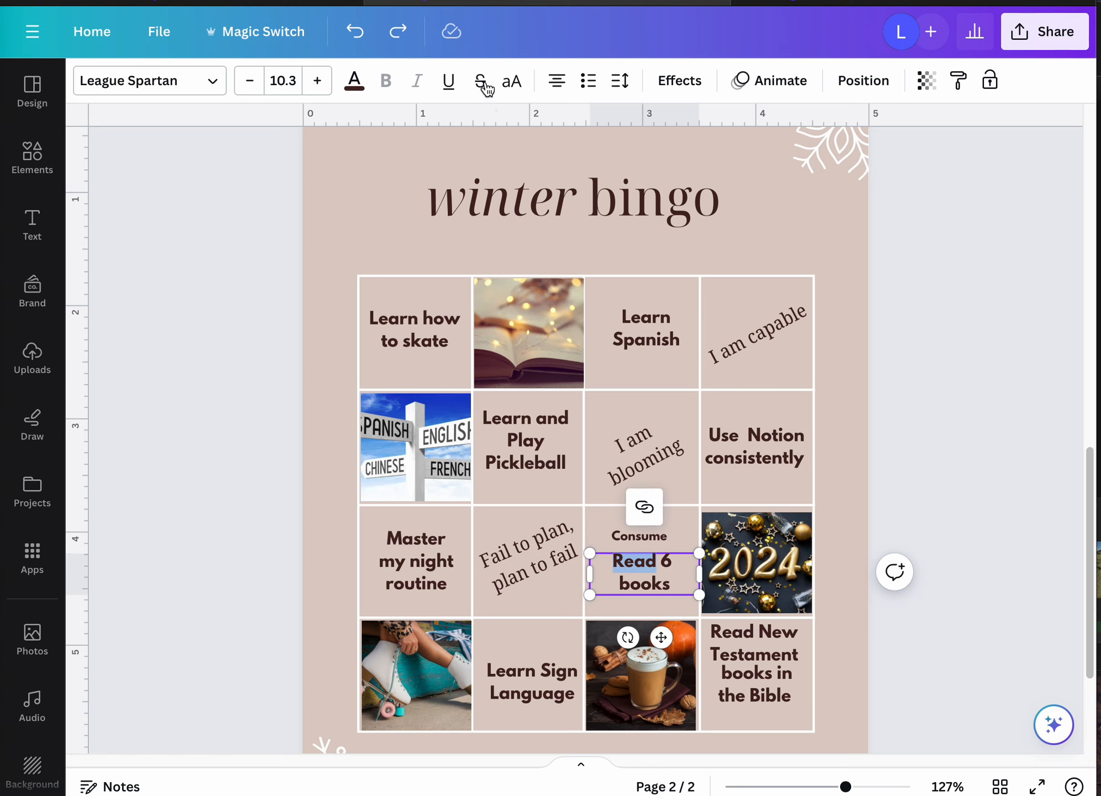
pyautogui.click(484, 82)
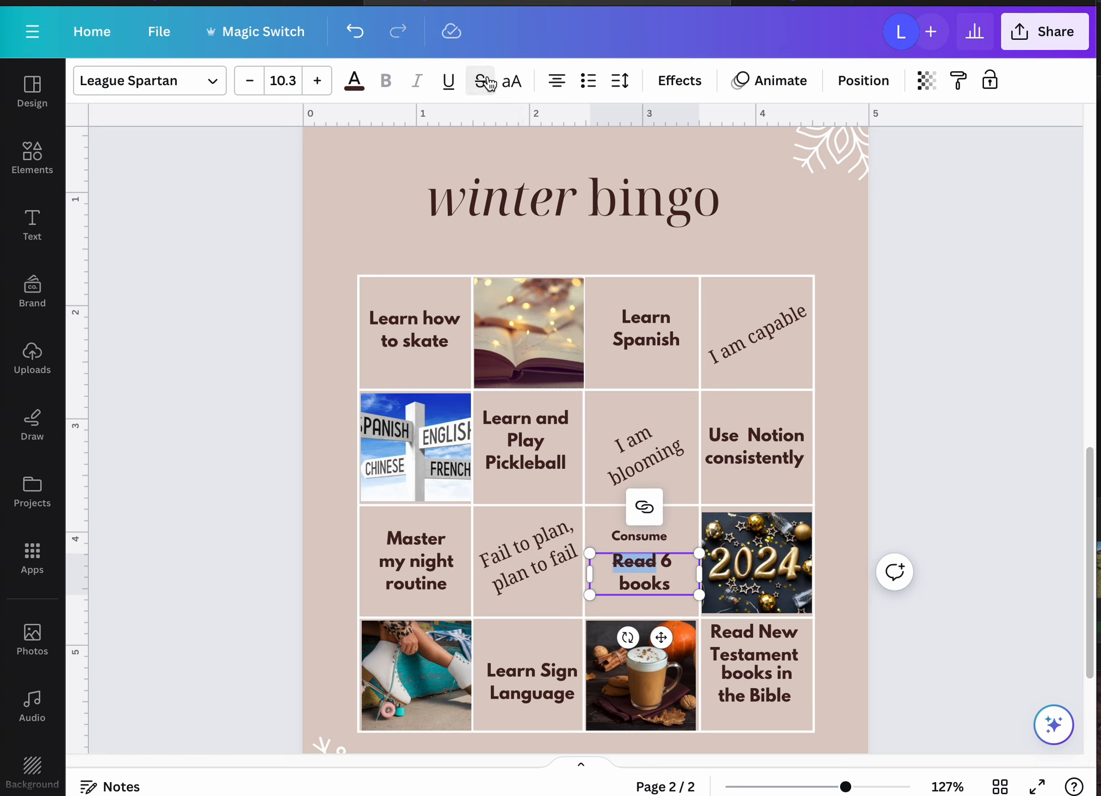
pyautogui.click(296, 541)
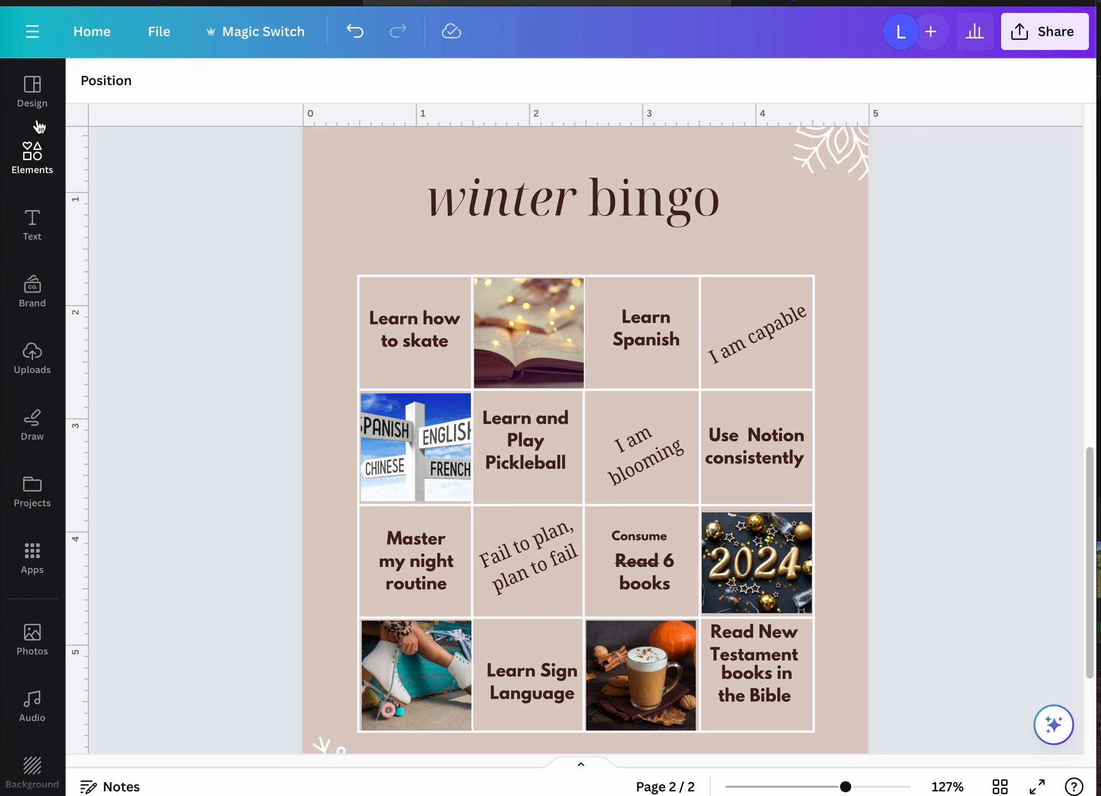
pyautogui.click(30, 157)
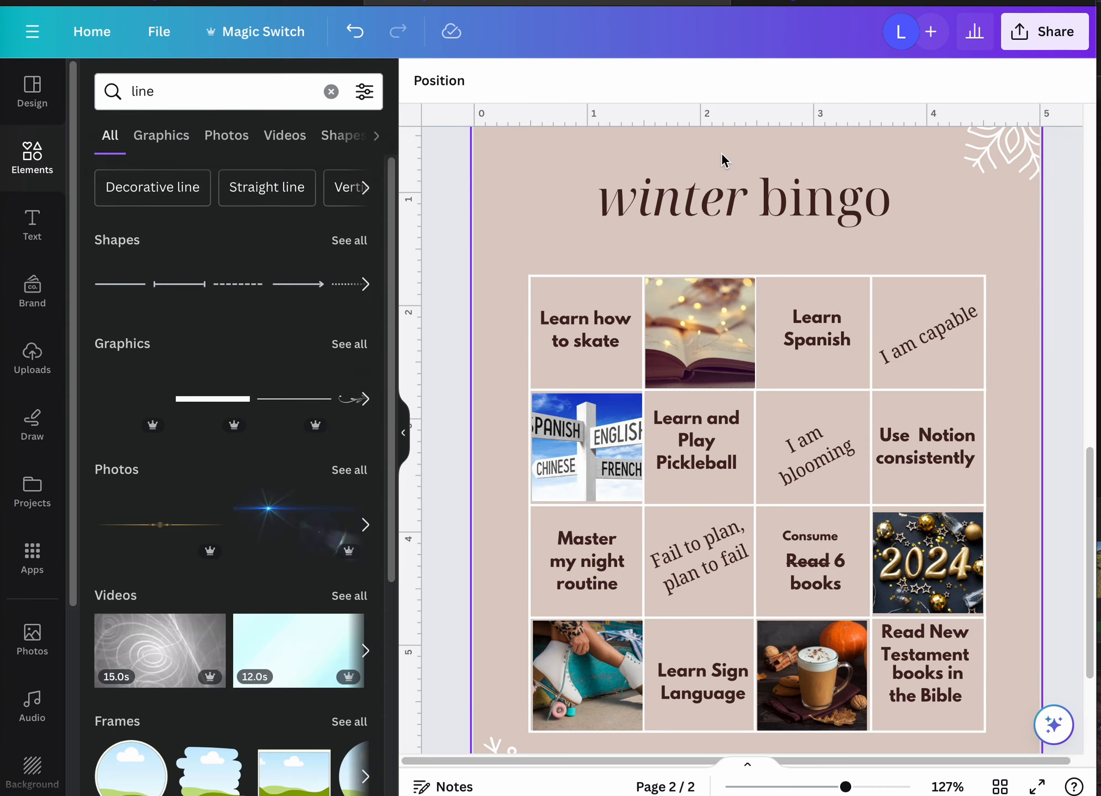
pyautogui.click(827, 569)
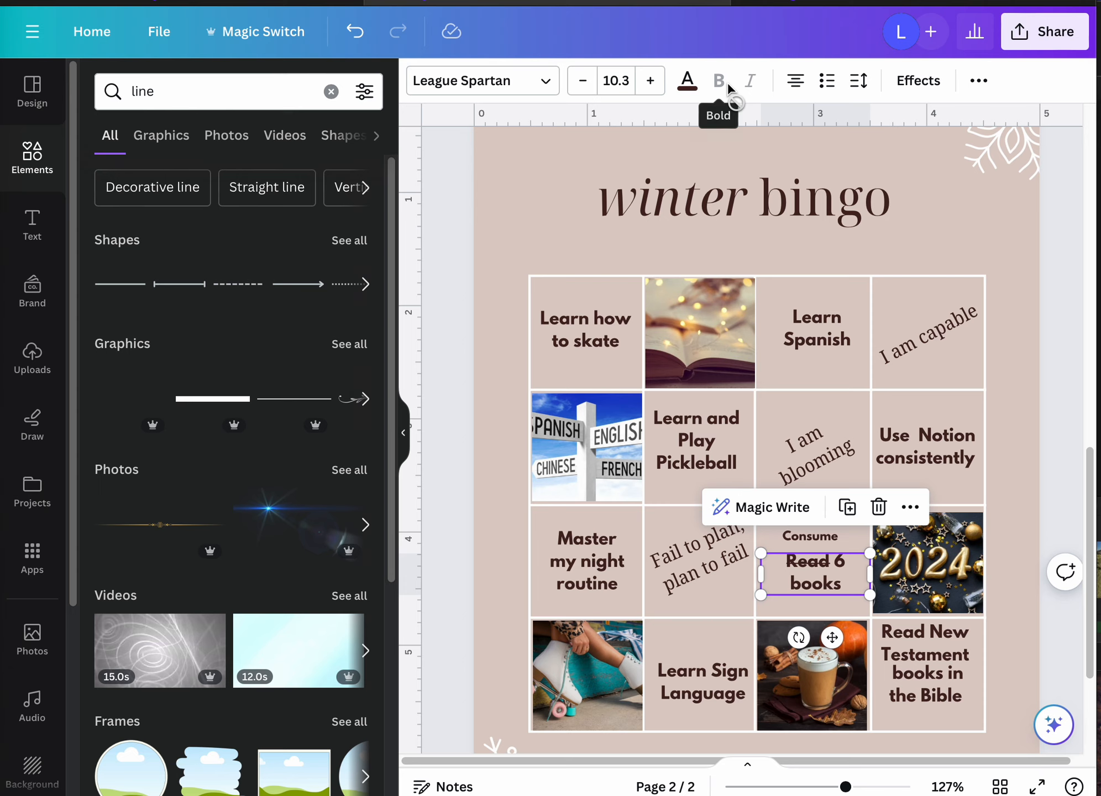
pyautogui.click(834, 584)
pyautogui.doubleClick(831, 580)
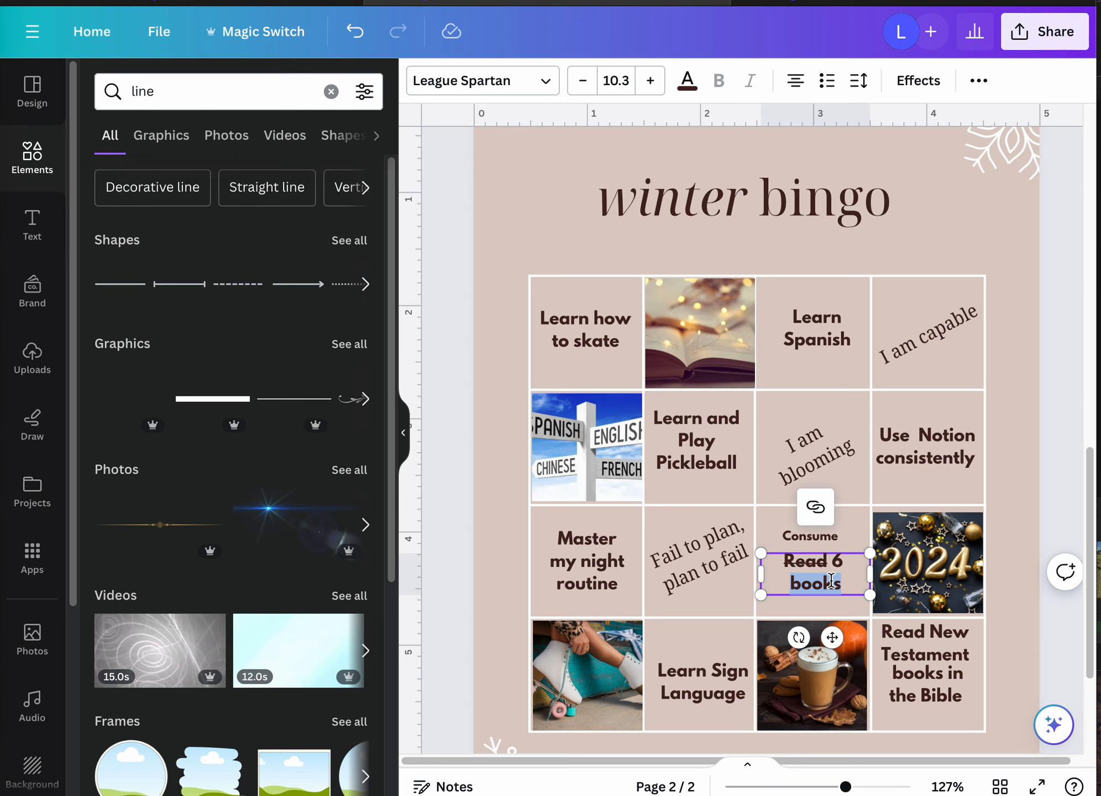
pyautogui.click(402, 449)
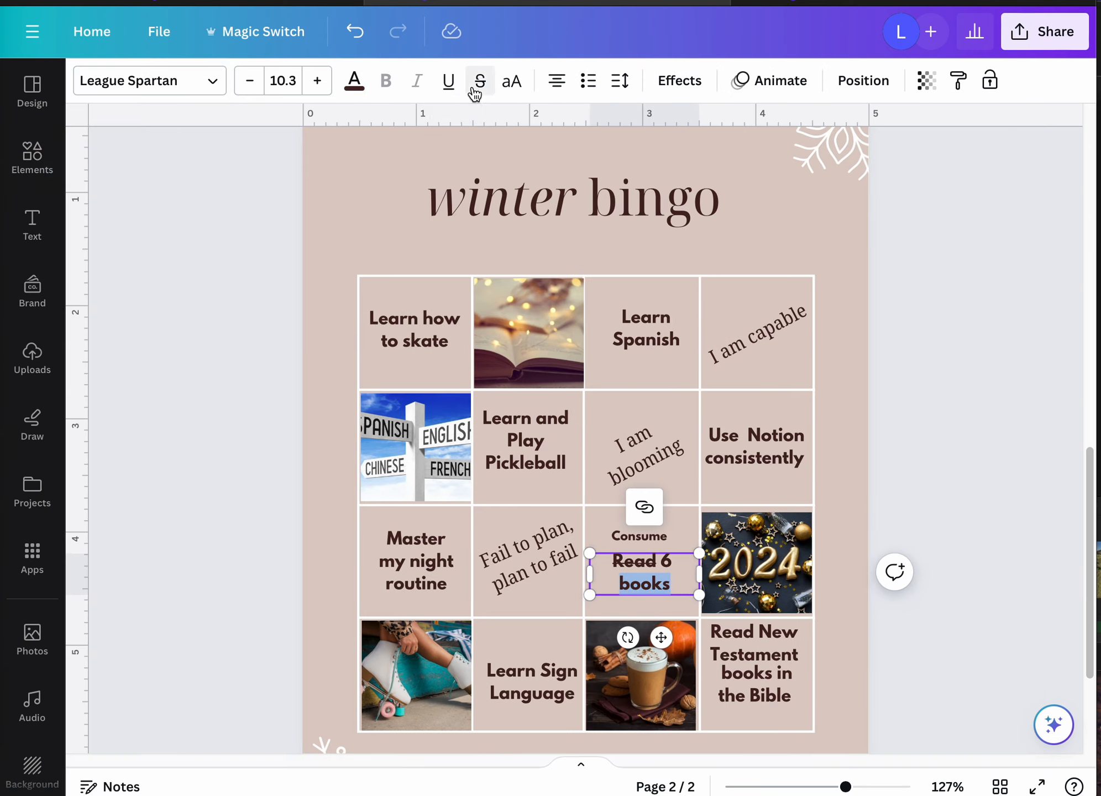
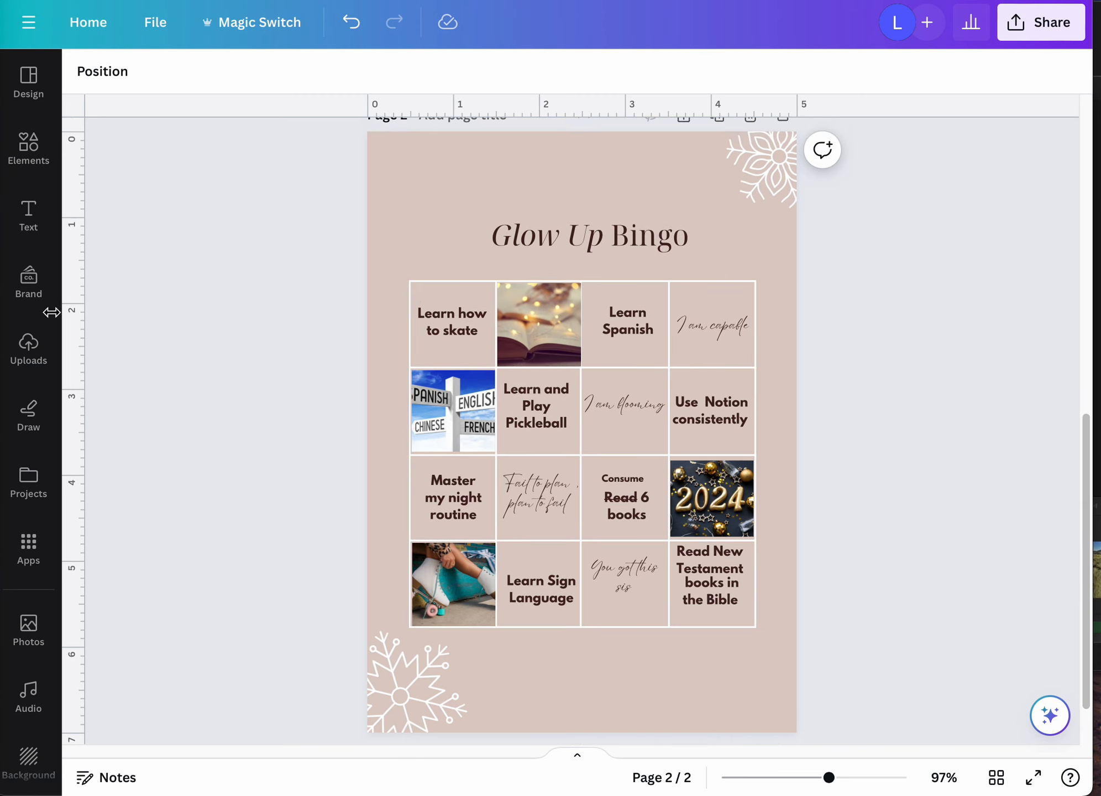
# Step: Try the yellow-to-pink and black-to-gold gradients as the bingo page's background, then restore its beige document color
pyautogui.click(27, 86)
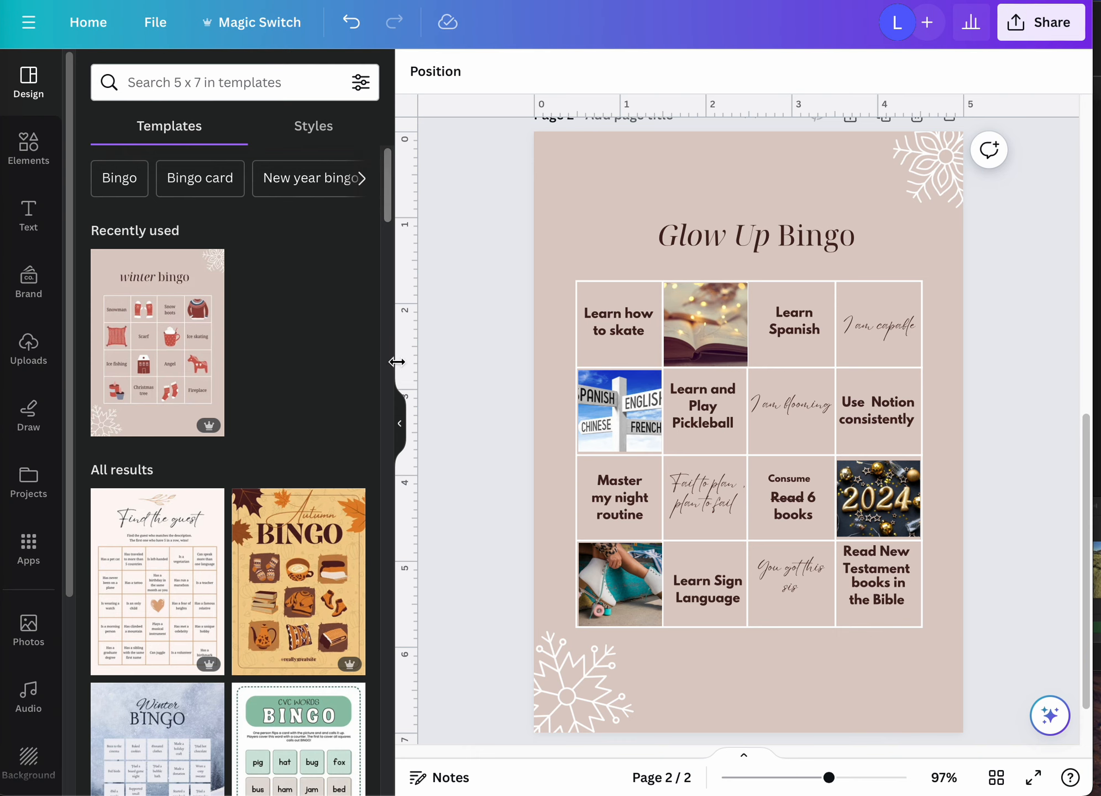
pyautogui.moveTo(387, 195); pyautogui.dragTo(405, 108)
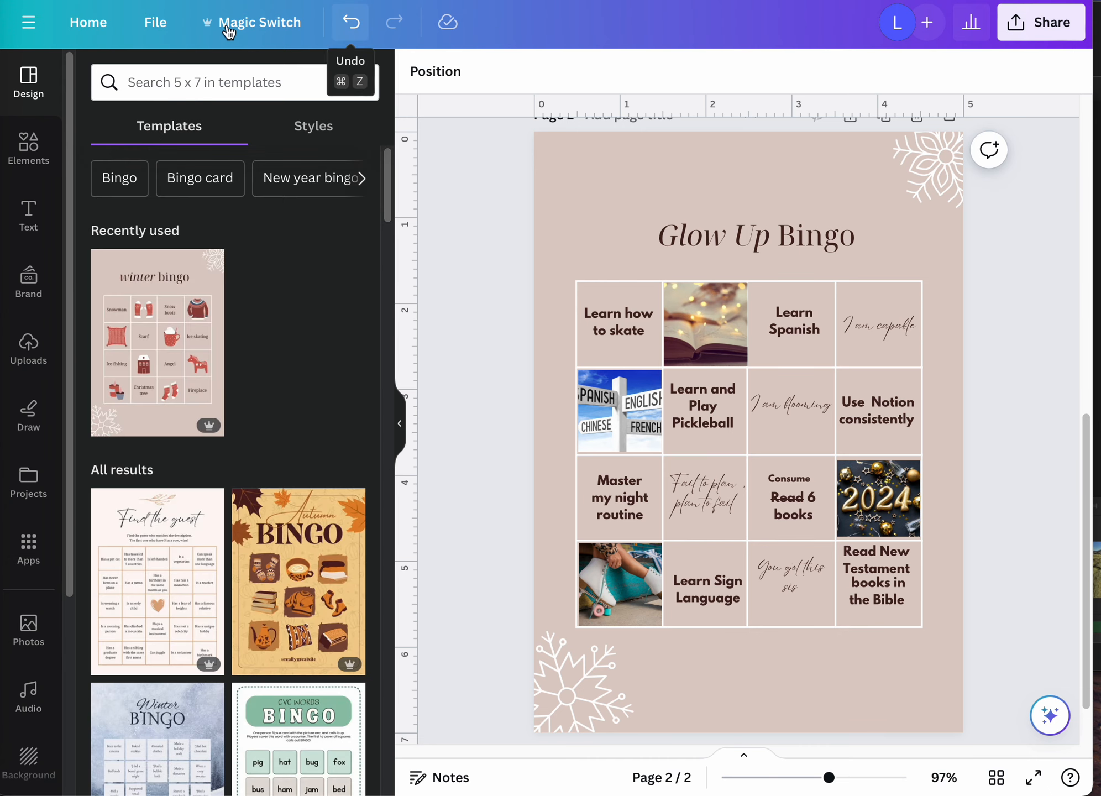
pyautogui.click(595, 190)
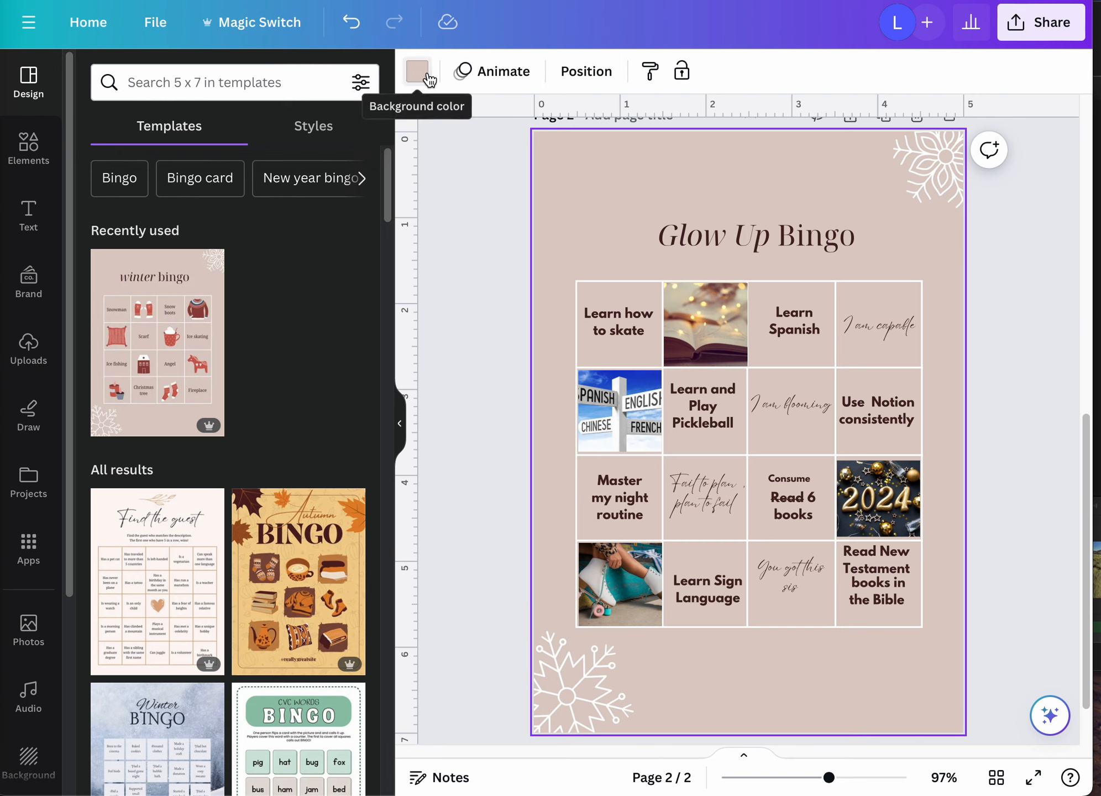
pyautogui.click(428, 79)
pyautogui.moveTo(388, 247); pyautogui.dragTo(412, 573)
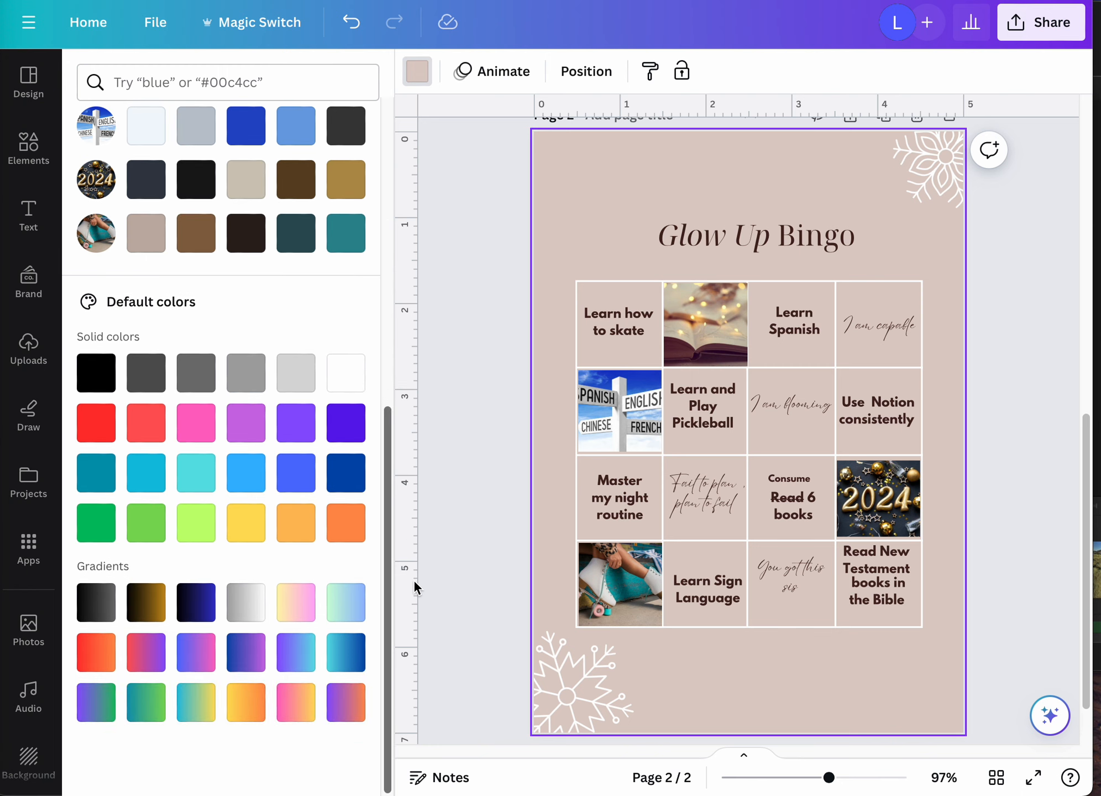
pyautogui.click(312, 612)
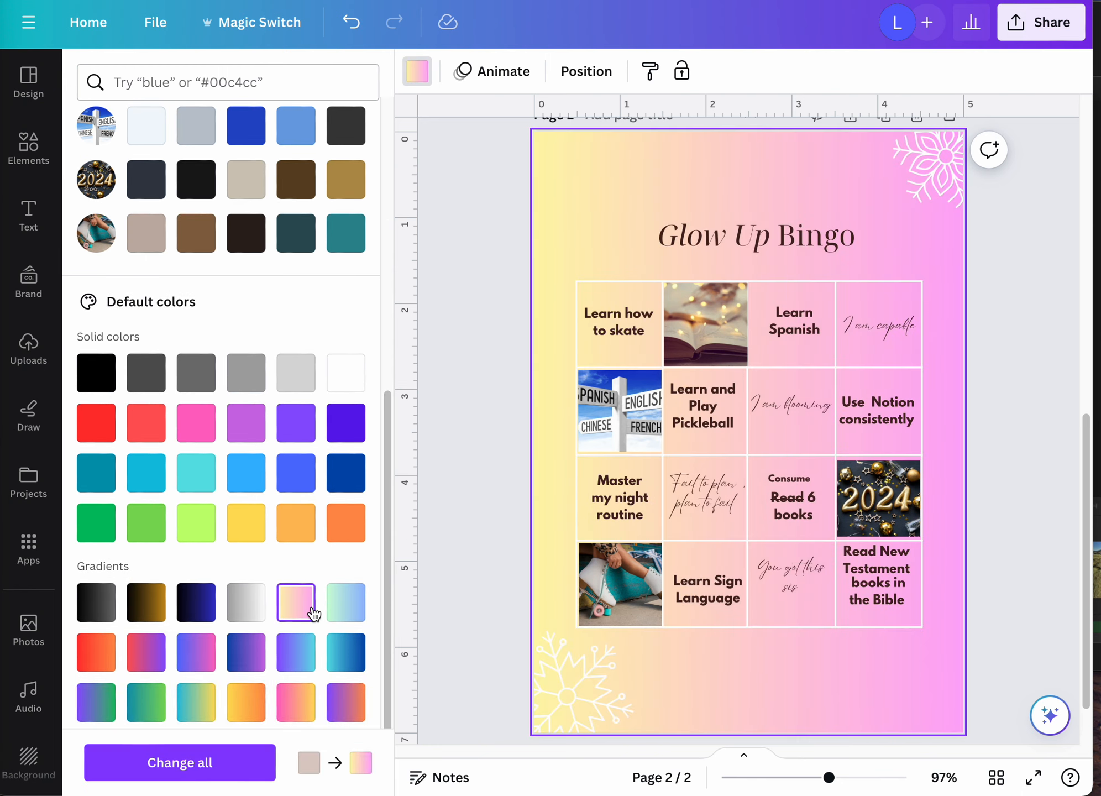
pyautogui.click(160, 614)
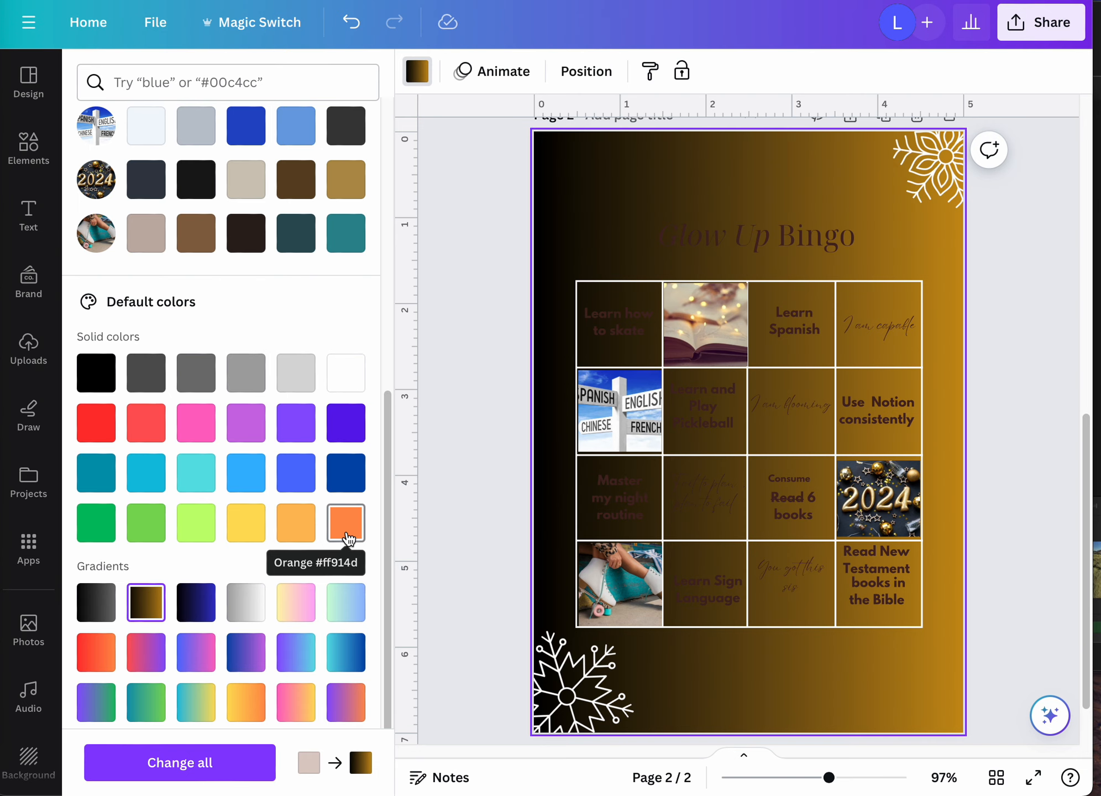
pyautogui.moveTo(392, 447); pyautogui.dragTo(370, 178)
pyautogui.click(346, 376)
pyautogui.click(243, 191)
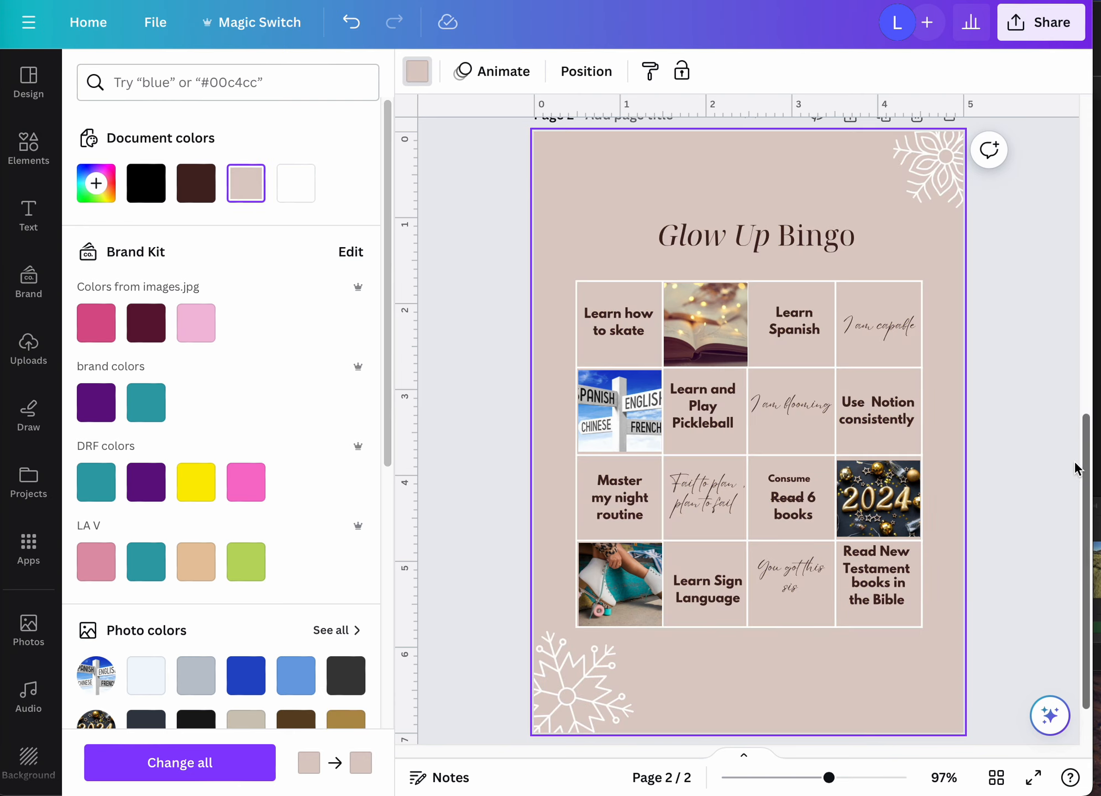
# Step: Add a new page after the Glow Up Bingo page and apply the "Find the guest" bingo template to it
pyautogui.scroll(-2, 790, 608)
pyautogui.click(789, 709)
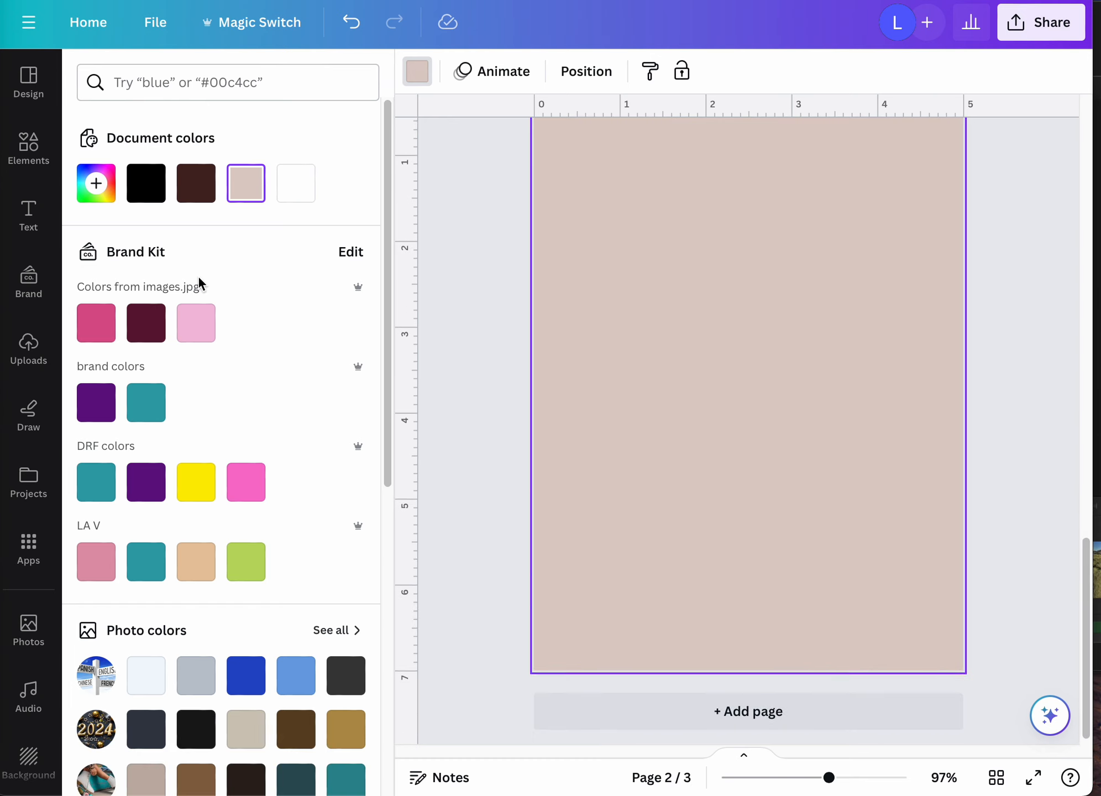
pyautogui.click(32, 83)
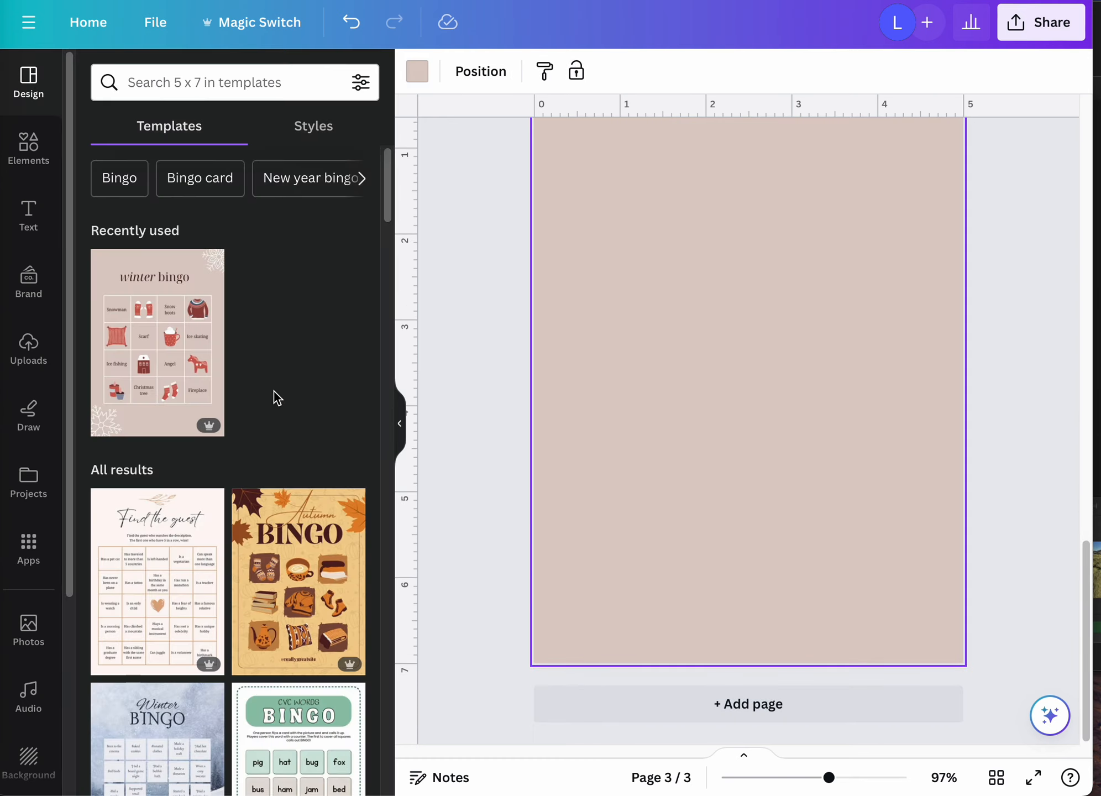
pyautogui.click(157, 580)
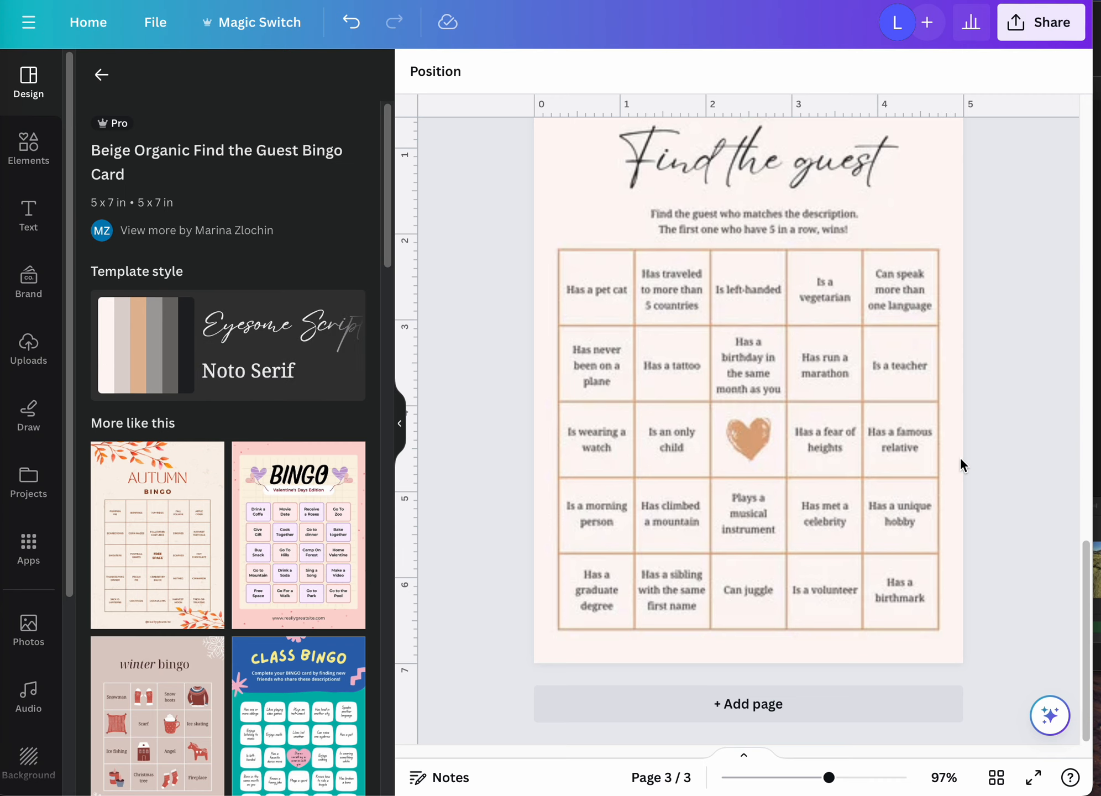
pyautogui.click(960, 456)
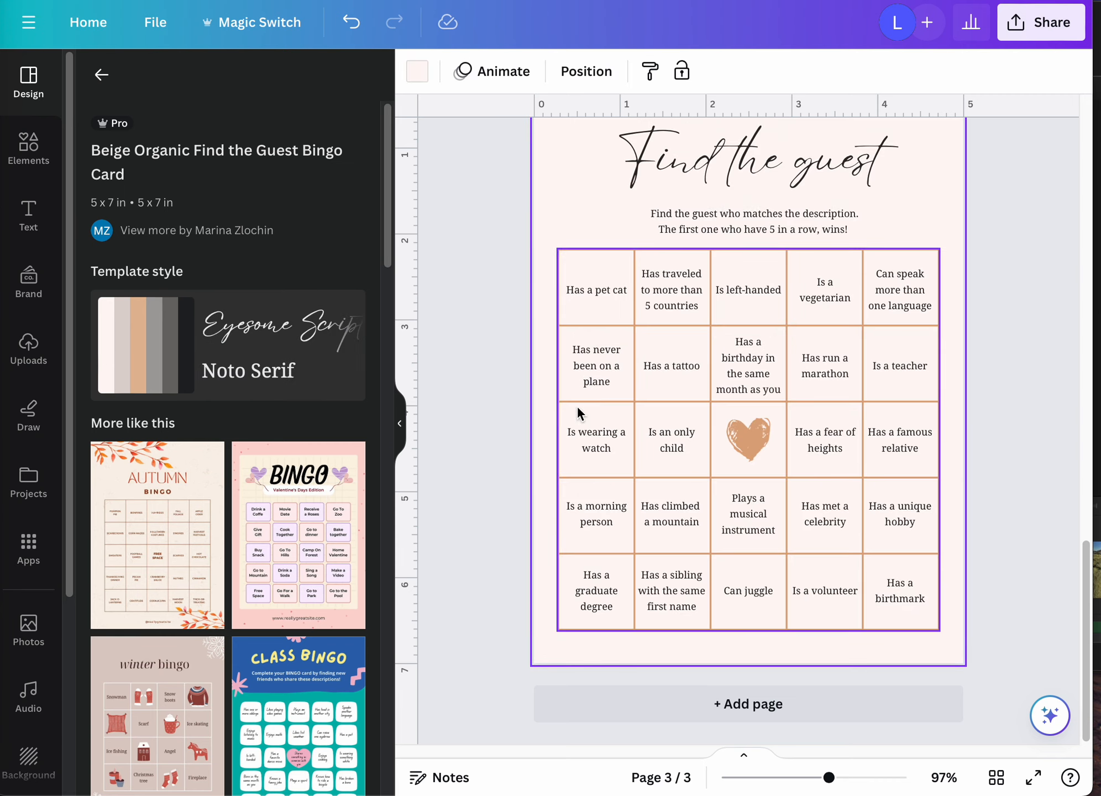
# Step: Shuffle the "Find the guest" page's template colors twice to get a greige background with dark gray grid lines
pyautogui.click(159, 366)
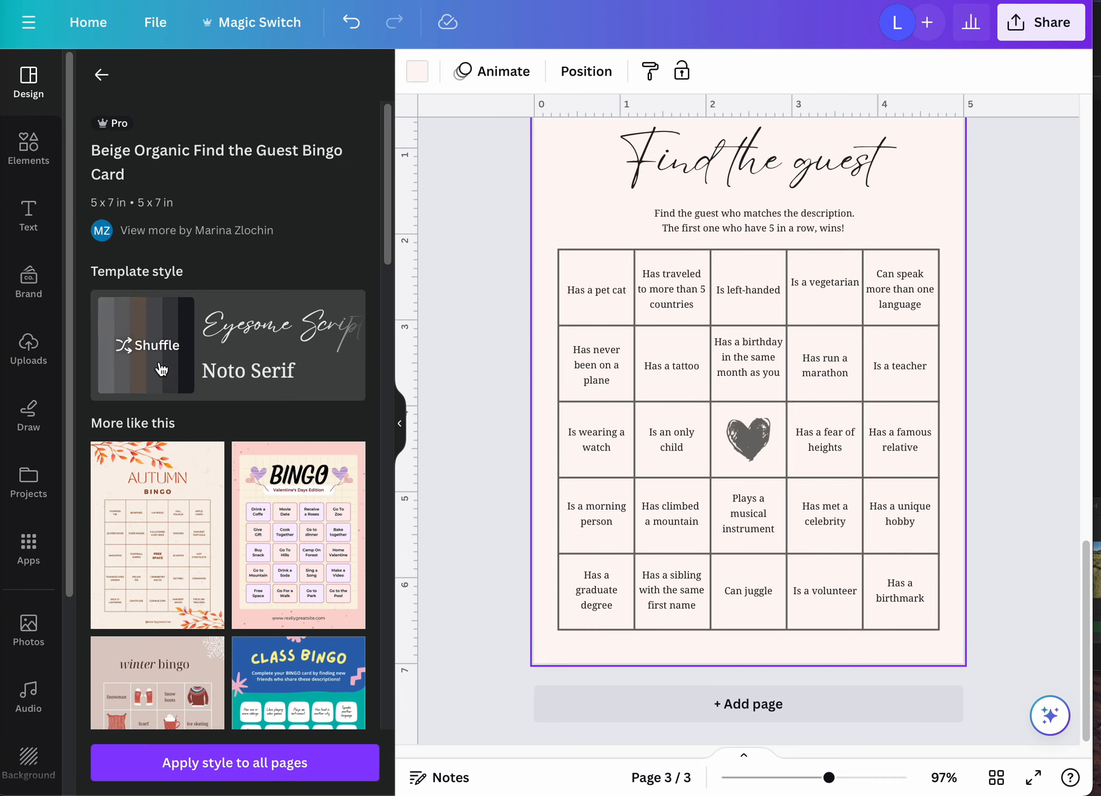
pyautogui.click(161, 369)
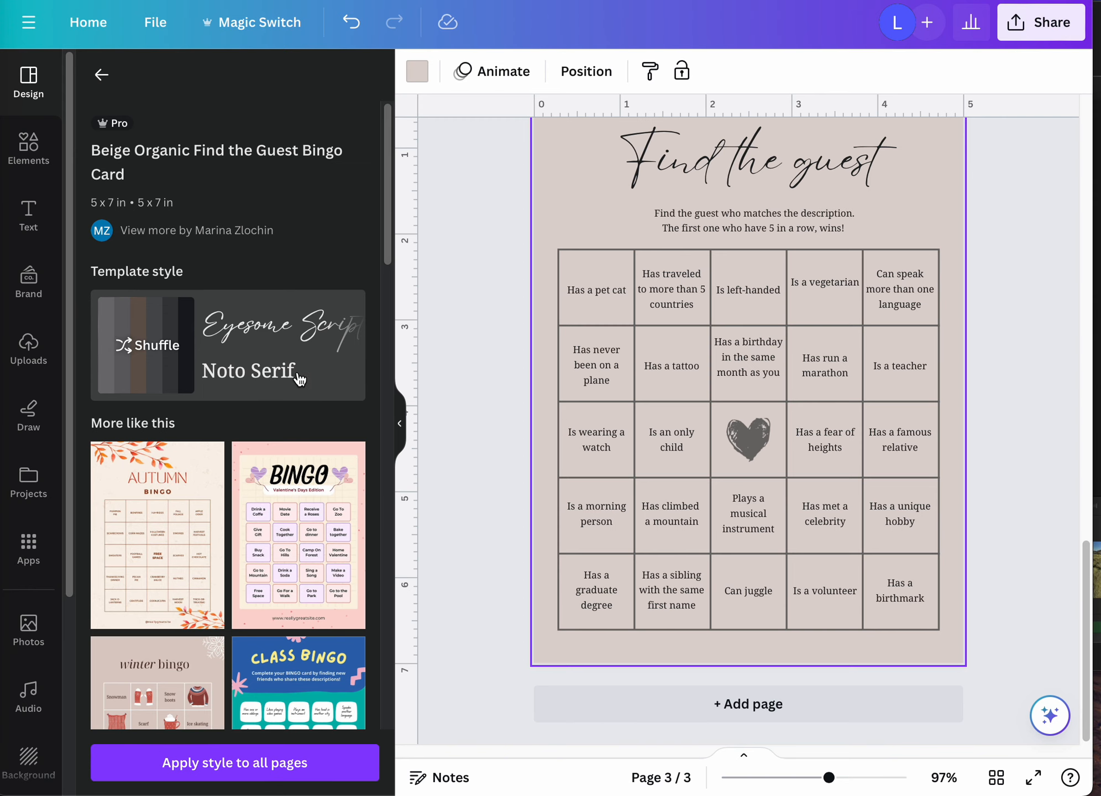
pyautogui.moveTo(1088, 572); pyautogui.dragTo(1054, 413)
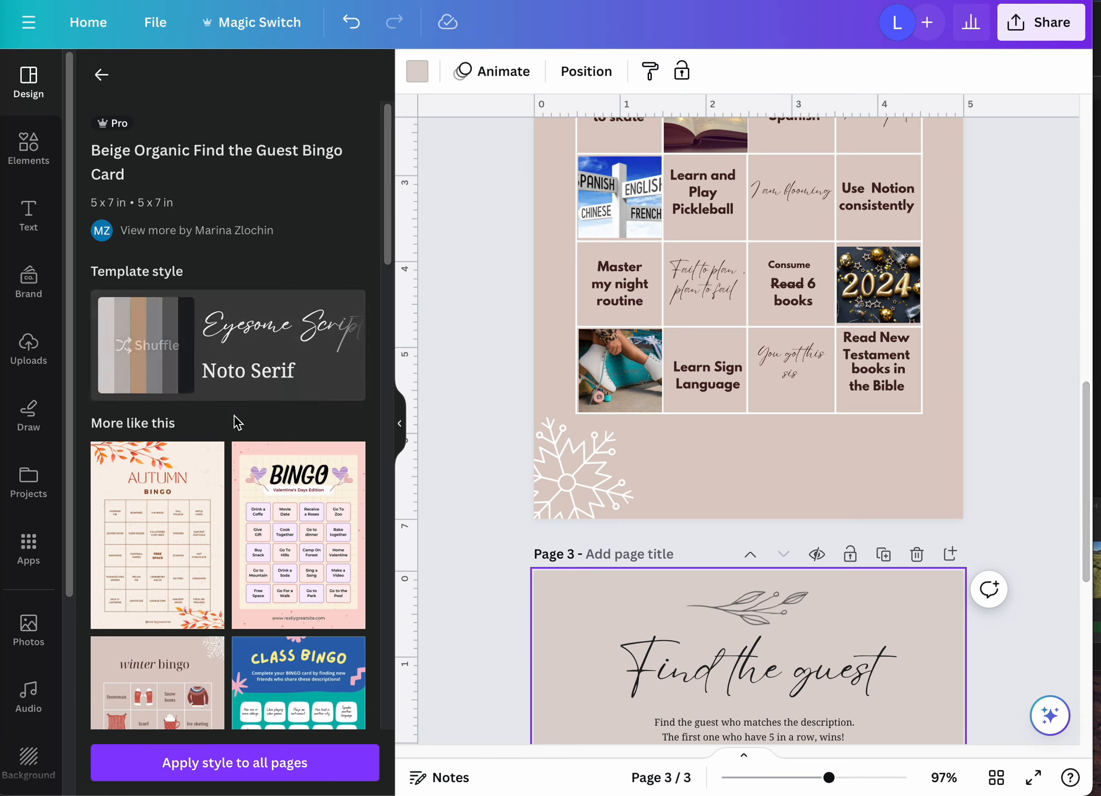
pyautogui.moveTo(235, 389)
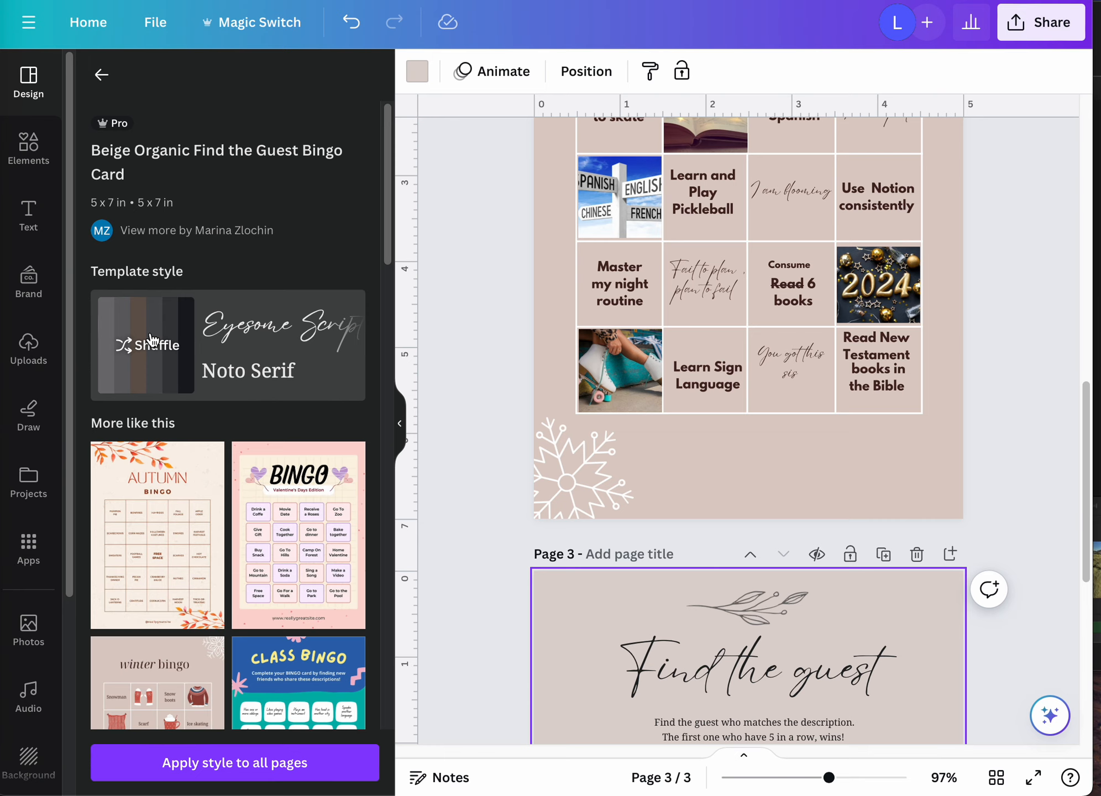
# Step: Add a fourth page and apply the first card of the "Bachelorette Edition" bingo template to it
pyautogui.moveTo(389, 235); pyautogui.dragTo(385, 470)
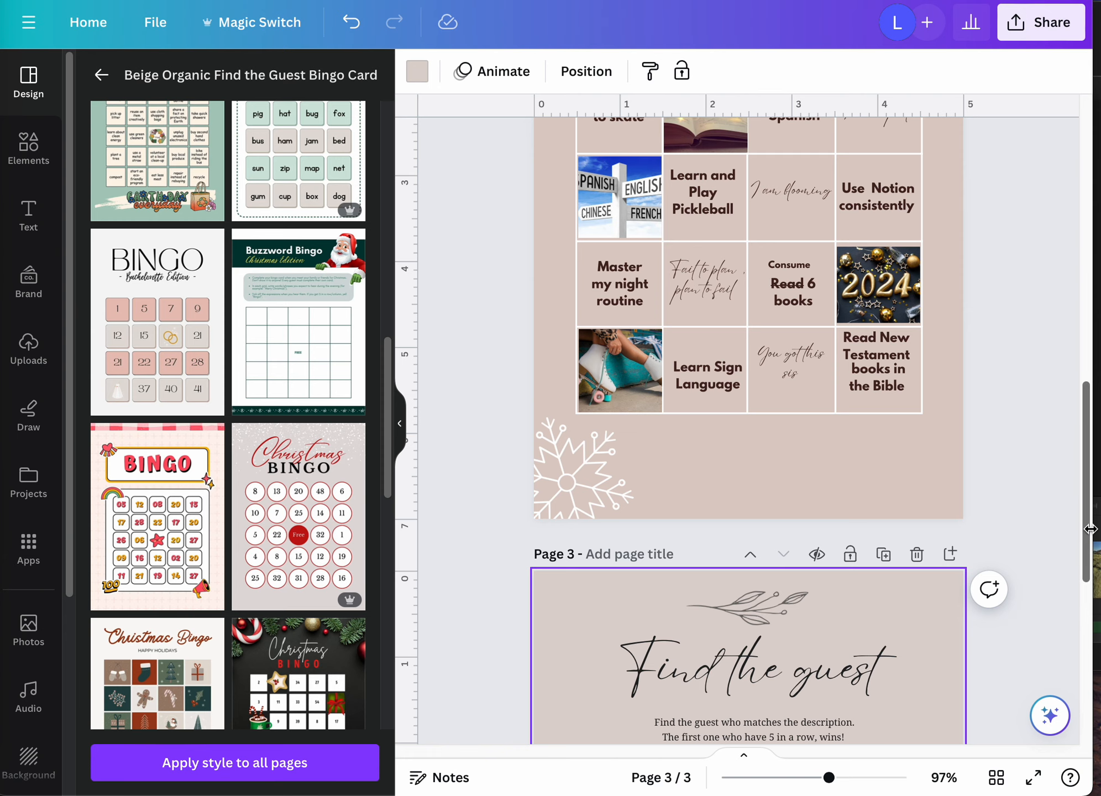
pyautogui.moveTo(1084, 534); pyautogui.dragTo(1085, 707)
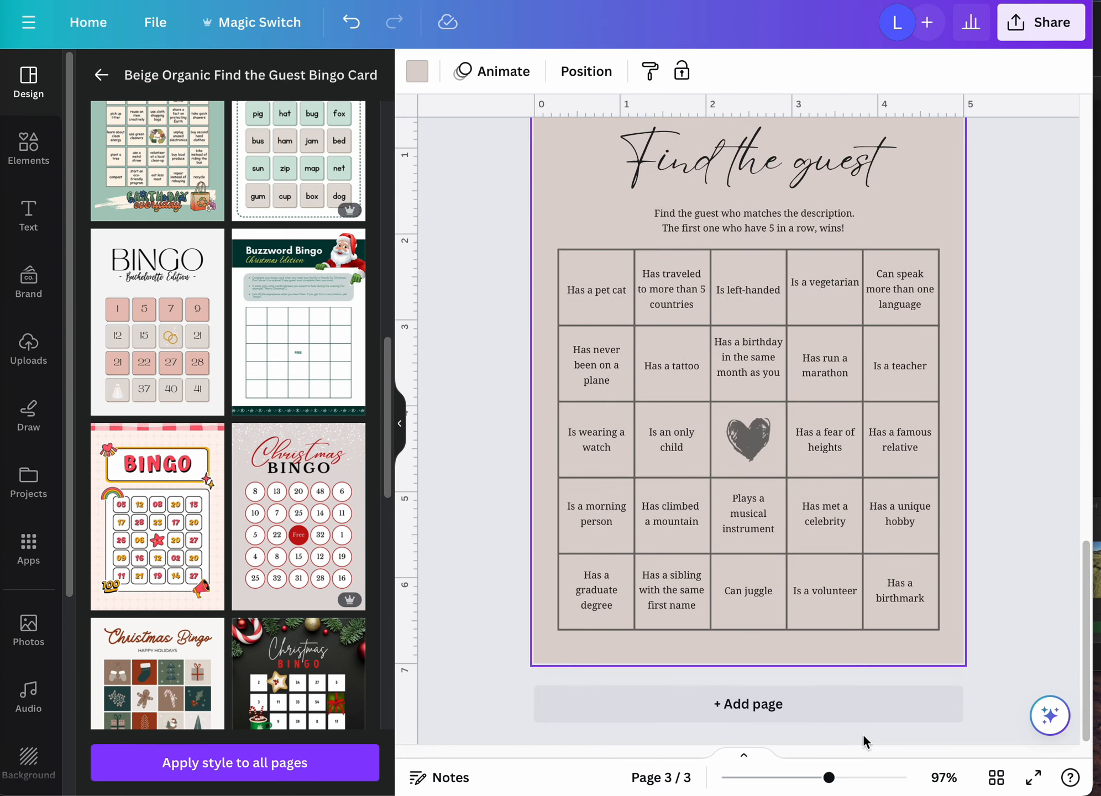
pyautogui.click(828, 715)
pyautogui.click(212, 343)
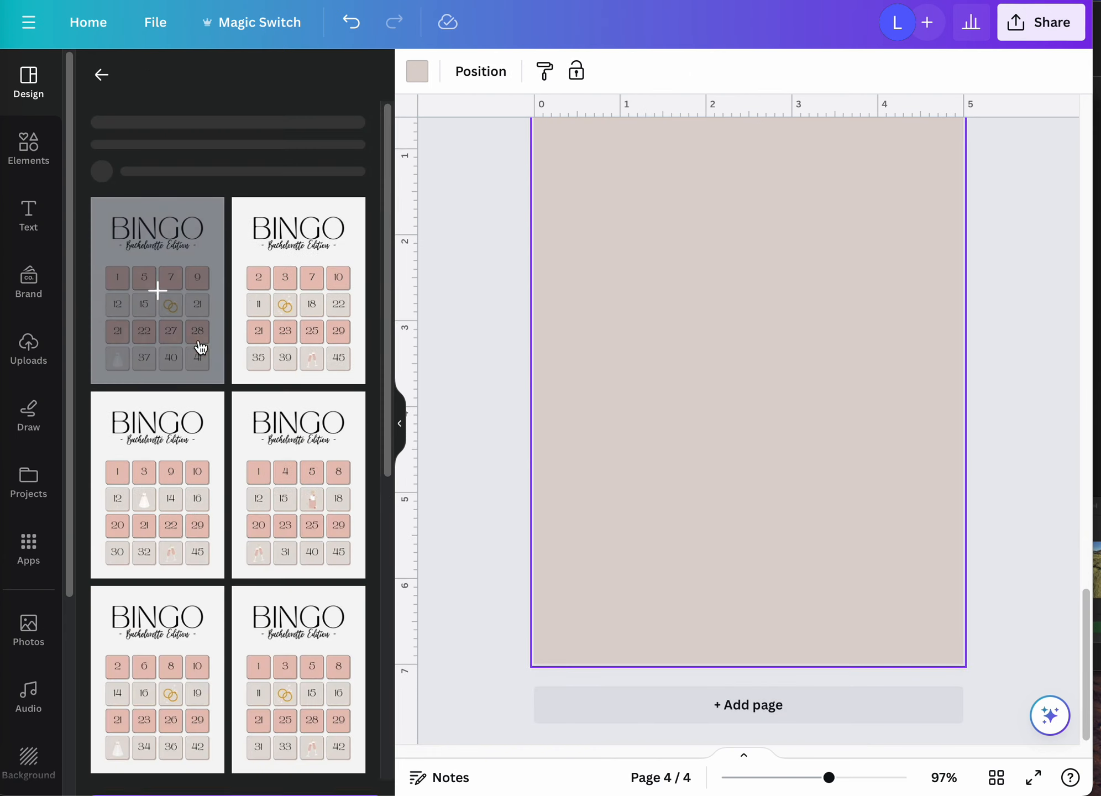
pyautogui.click(147, 386)
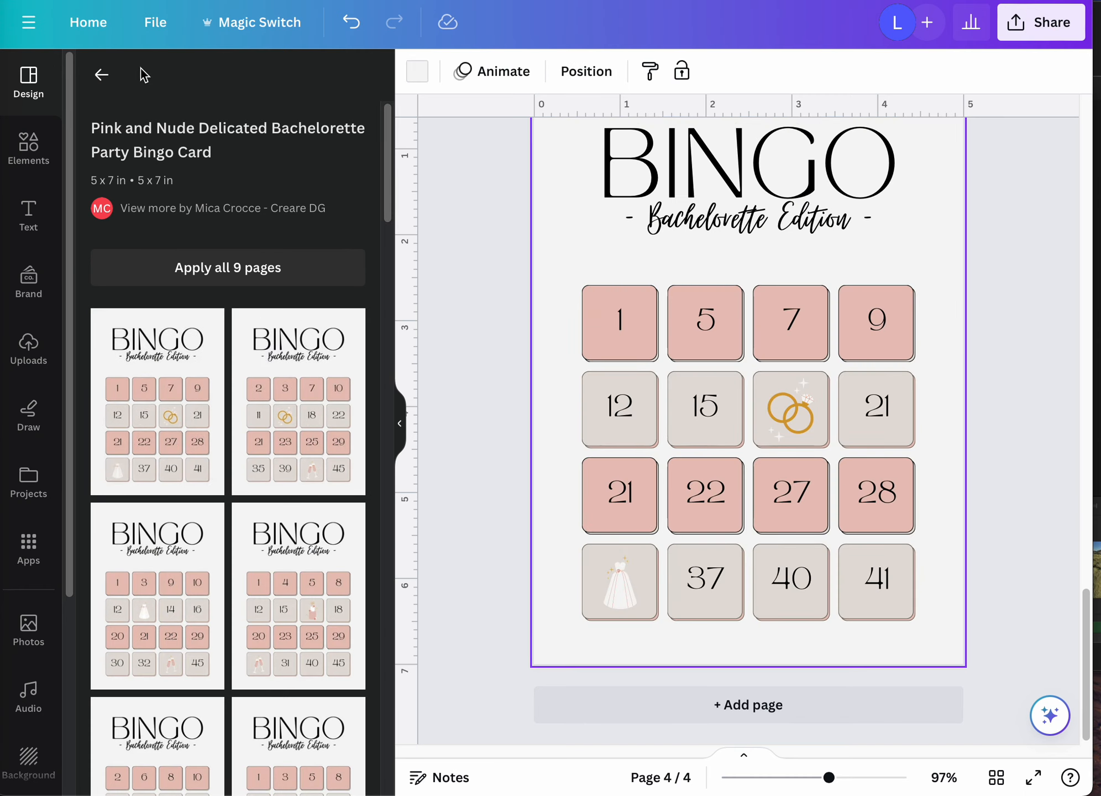
# Step: Preview the Green CVC Words bingo template, then replace page 4's design with the "Big Easter Bash" bingo template
pyautogui.click(102, 76)
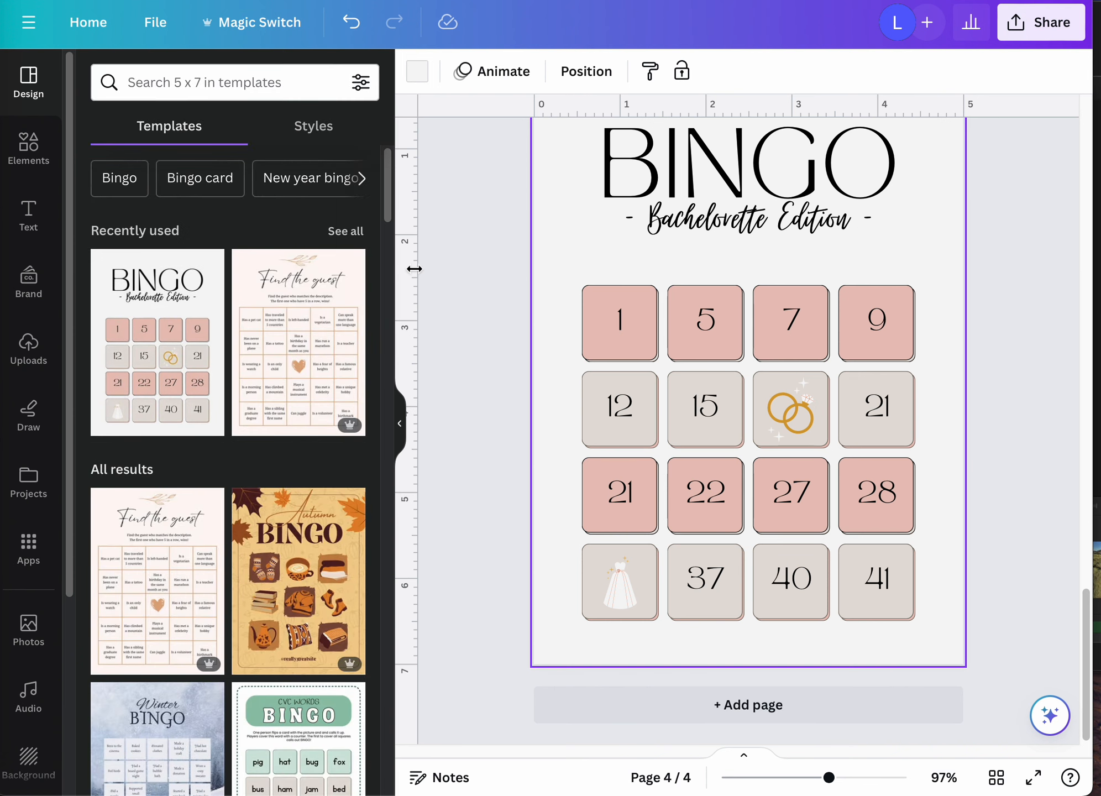
pyautogui.moveTo(392, 214); pyautogui.dragTo(393, 270)
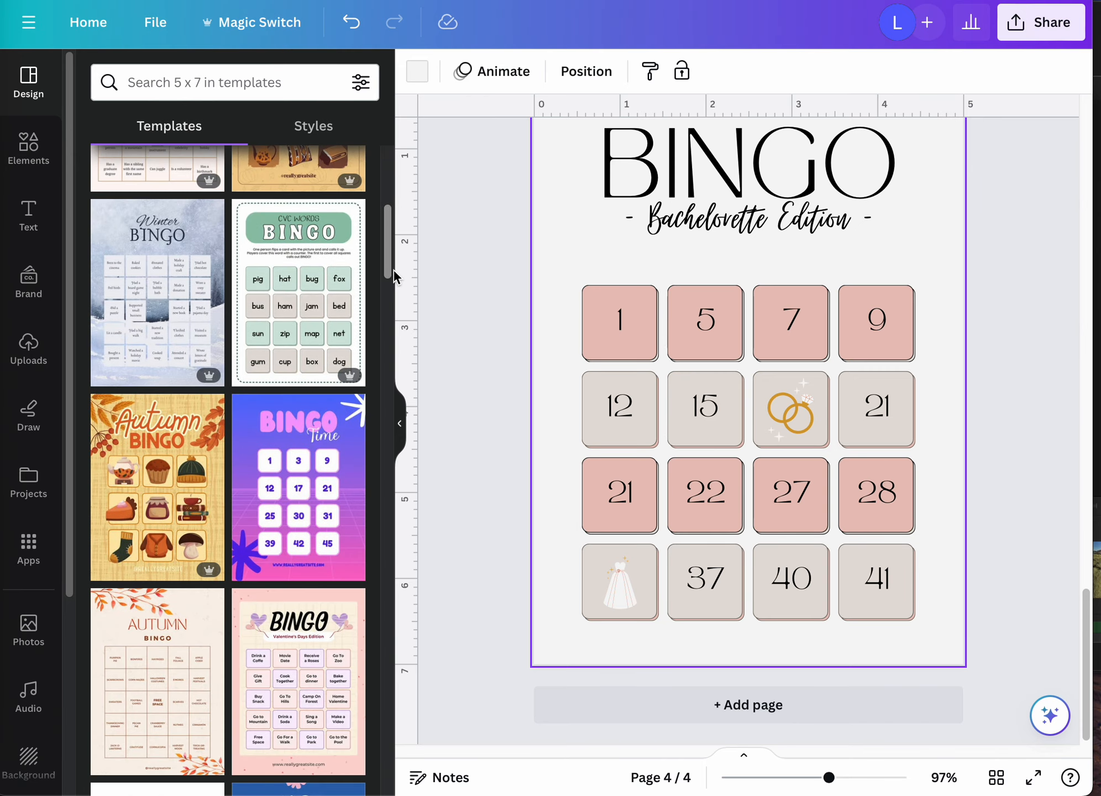
pyautogui.click(295, 273)
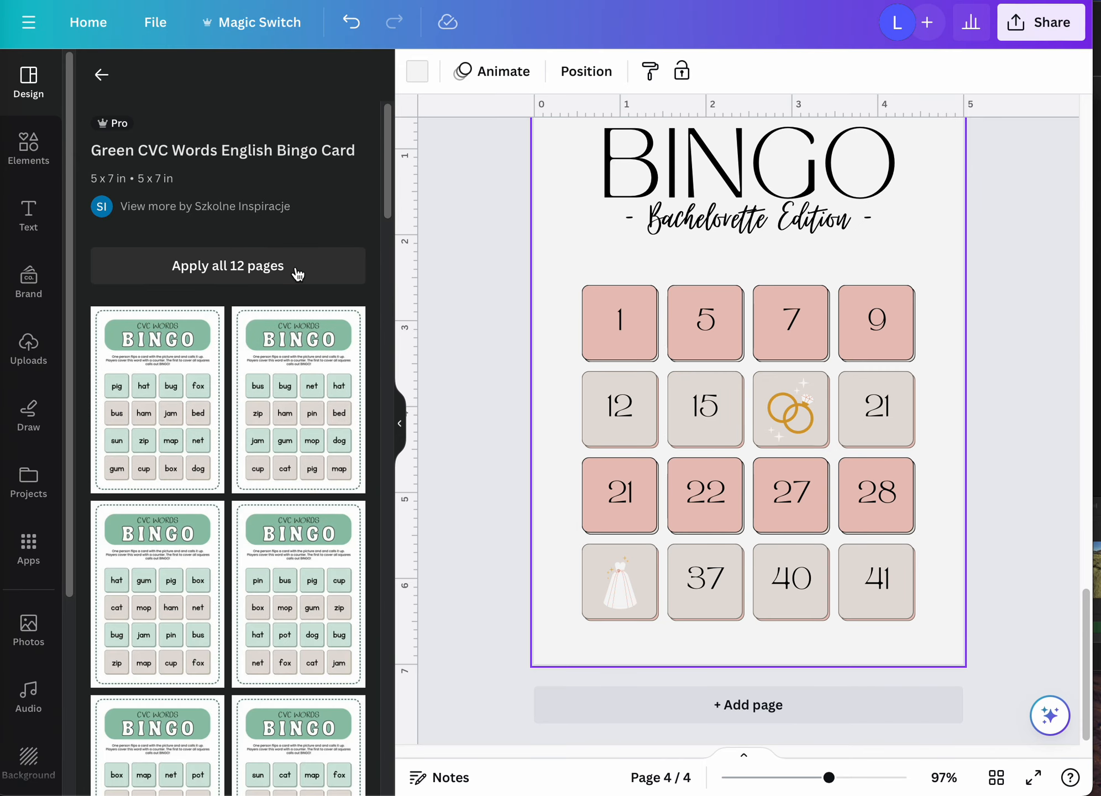
pyautogui.click(102, 74)
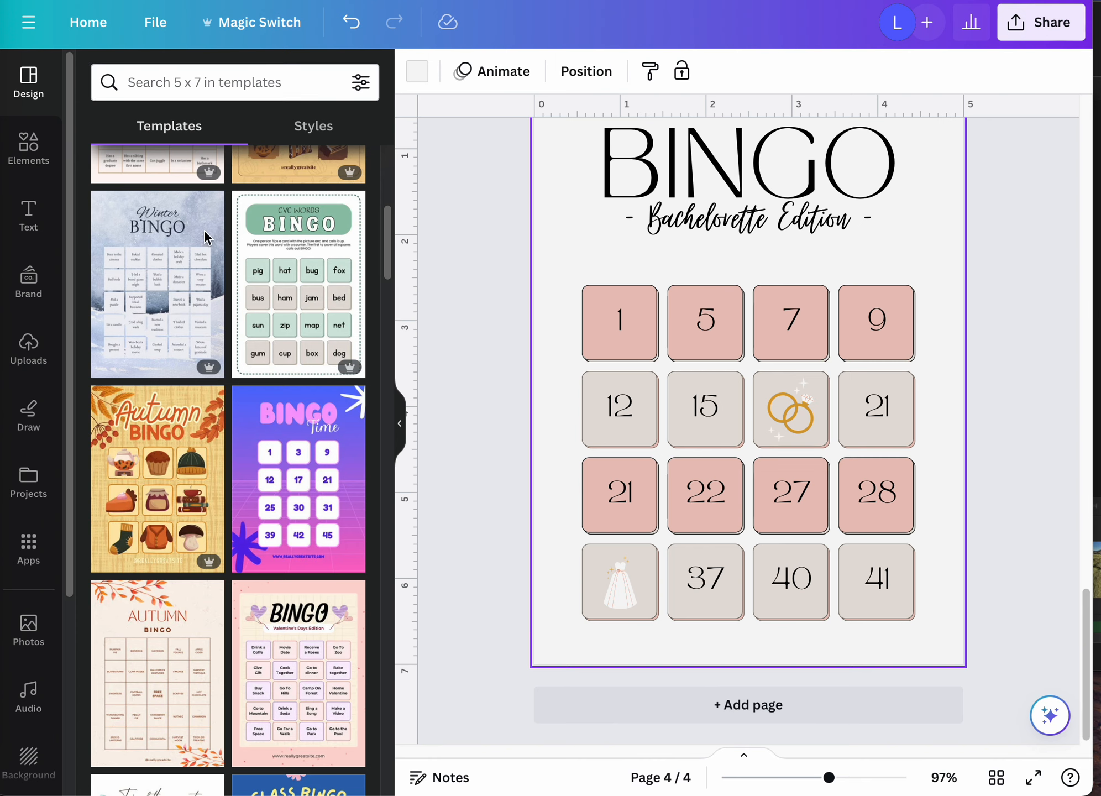
pyautogui.moveTo(386, 268); pyautogui.dragTo(402, 709)
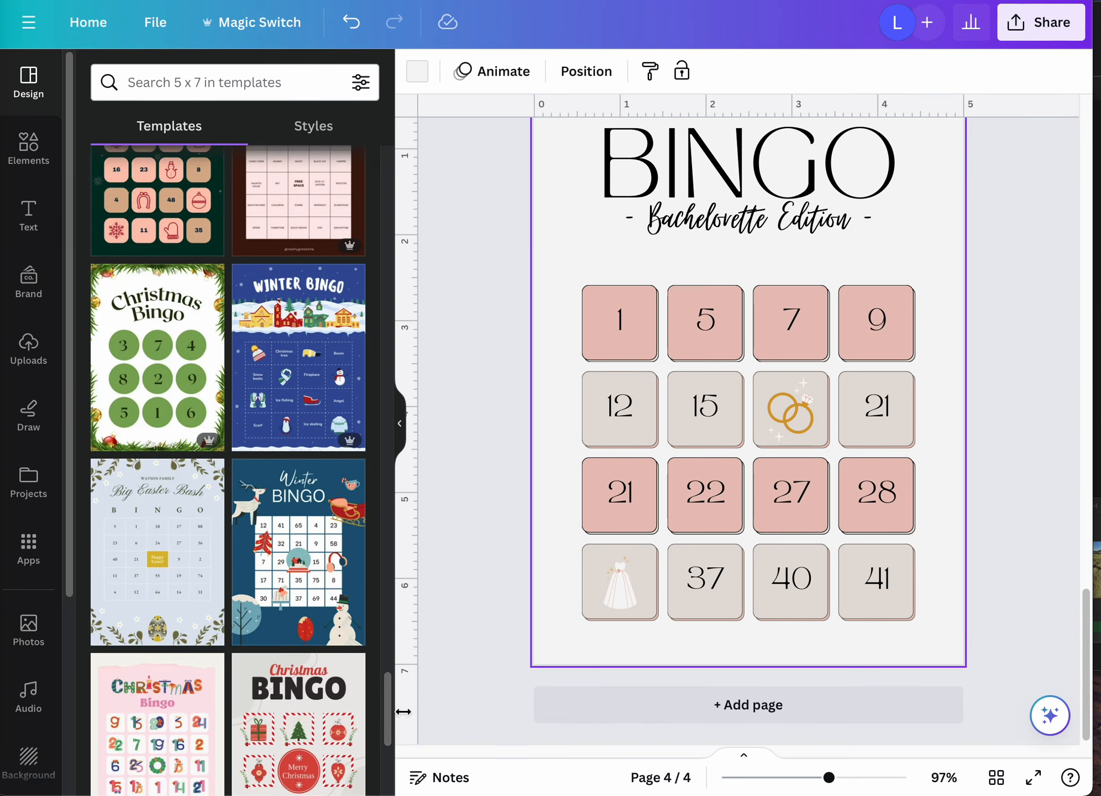
pyautogui.click(200, 564)
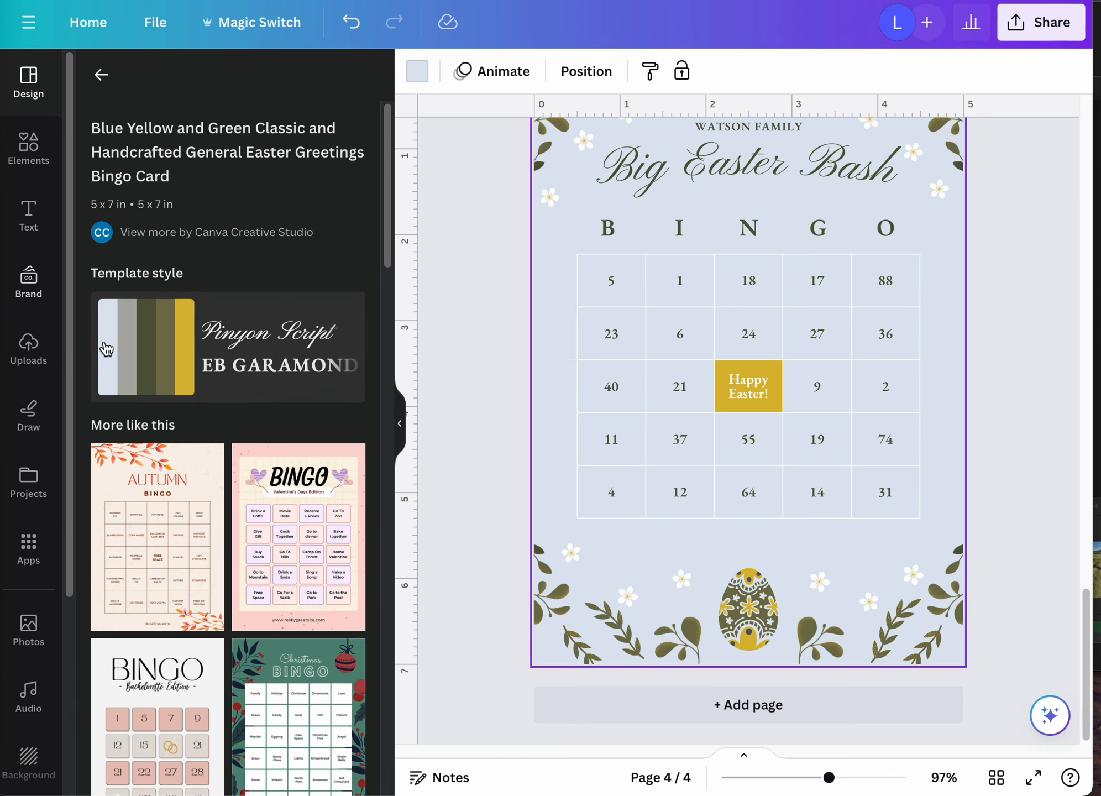
# Step: Shuffle the "Big Easter Bash" page's template colors three times to get a yellow background
pyautogui.click(143, 360)
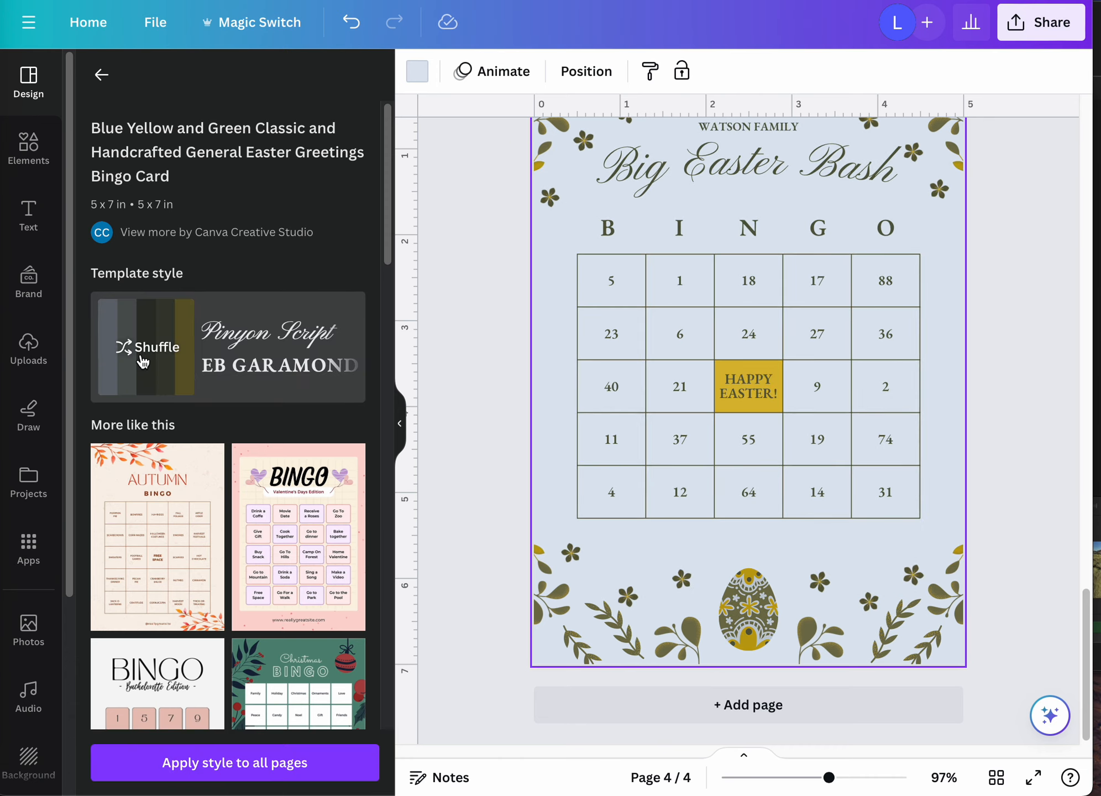
pyautogui.click(143, 360)
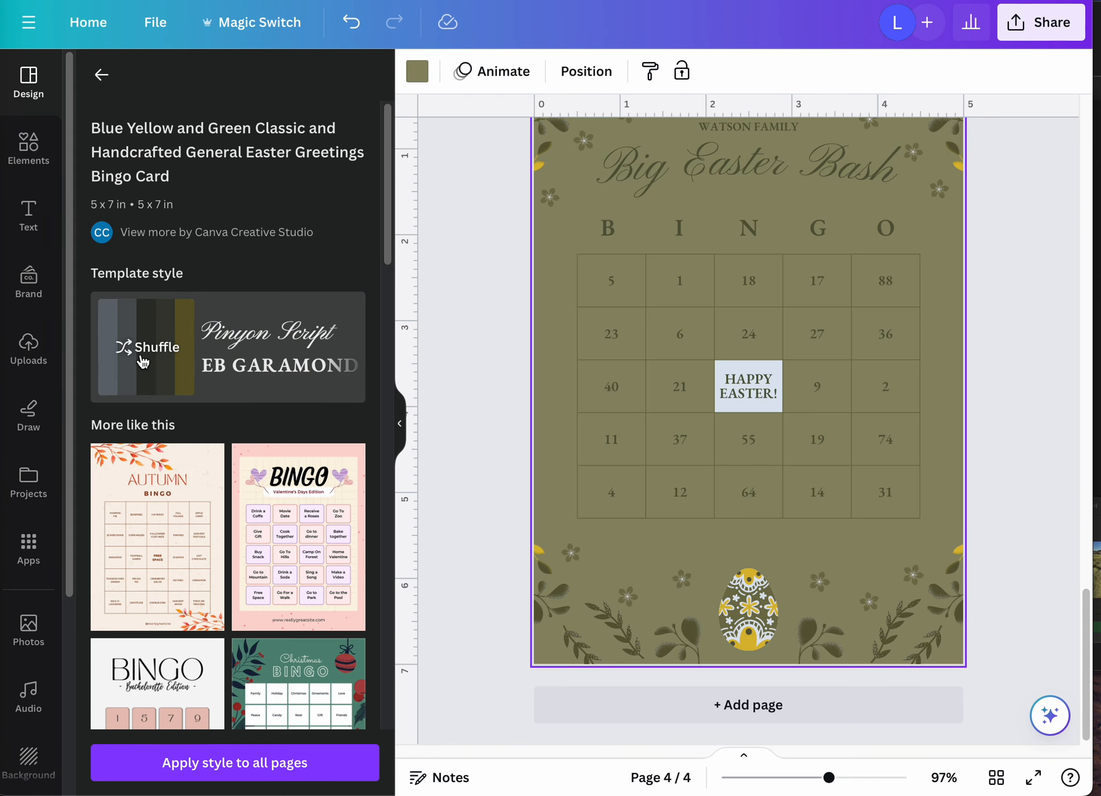
pyautogui.click(142, 360)
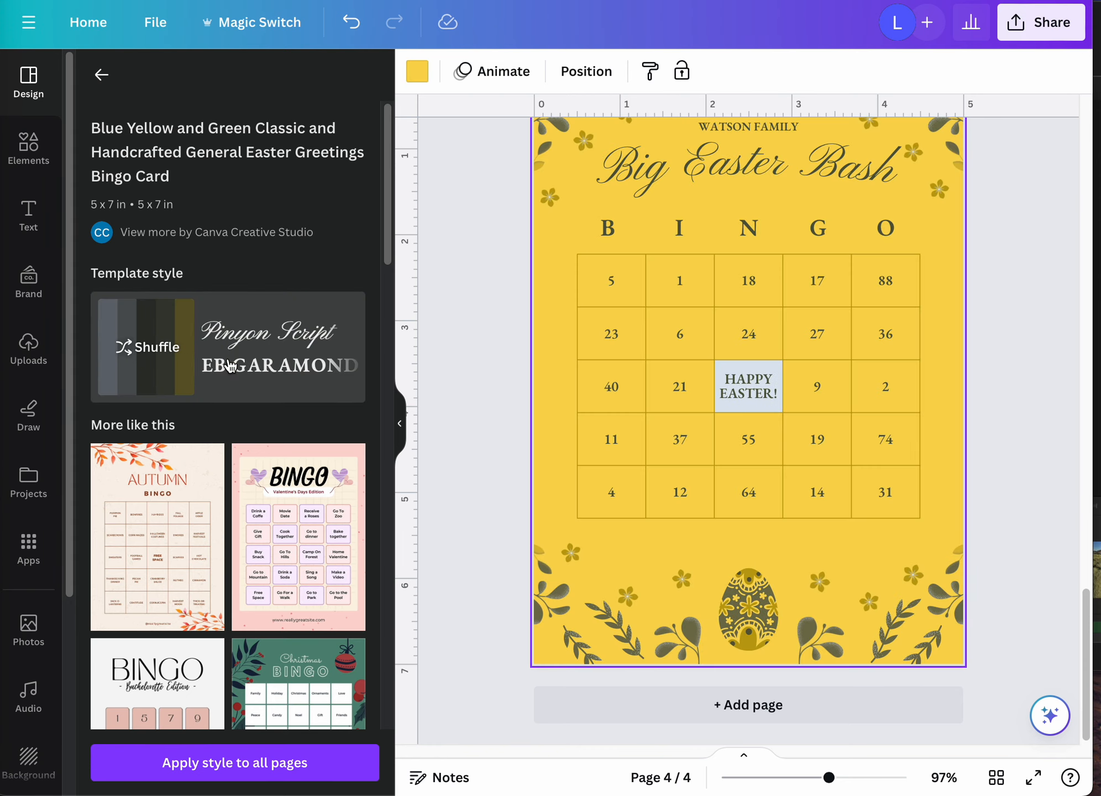
# Step: Delete page 4 with the "Big Easter Bash" design
pyautogui.moveTo(1084, 651); pyautogui.dragTo(1083, 566)
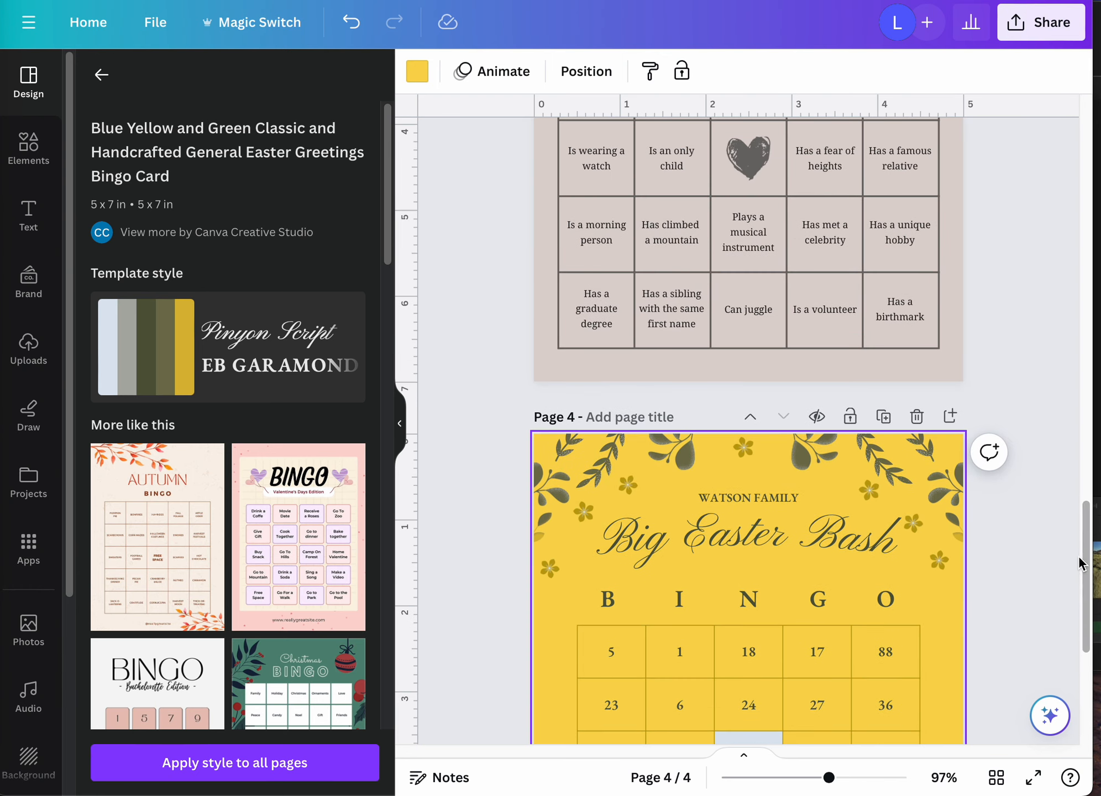
pyautogui.click(916, 416)
# Step: Copy the background style of the "Find the guest" page and apply it to the Glow Up Bingo page
pyautogui.moveTo(1085, 561); pyautogui.dragTo(1083, 409)
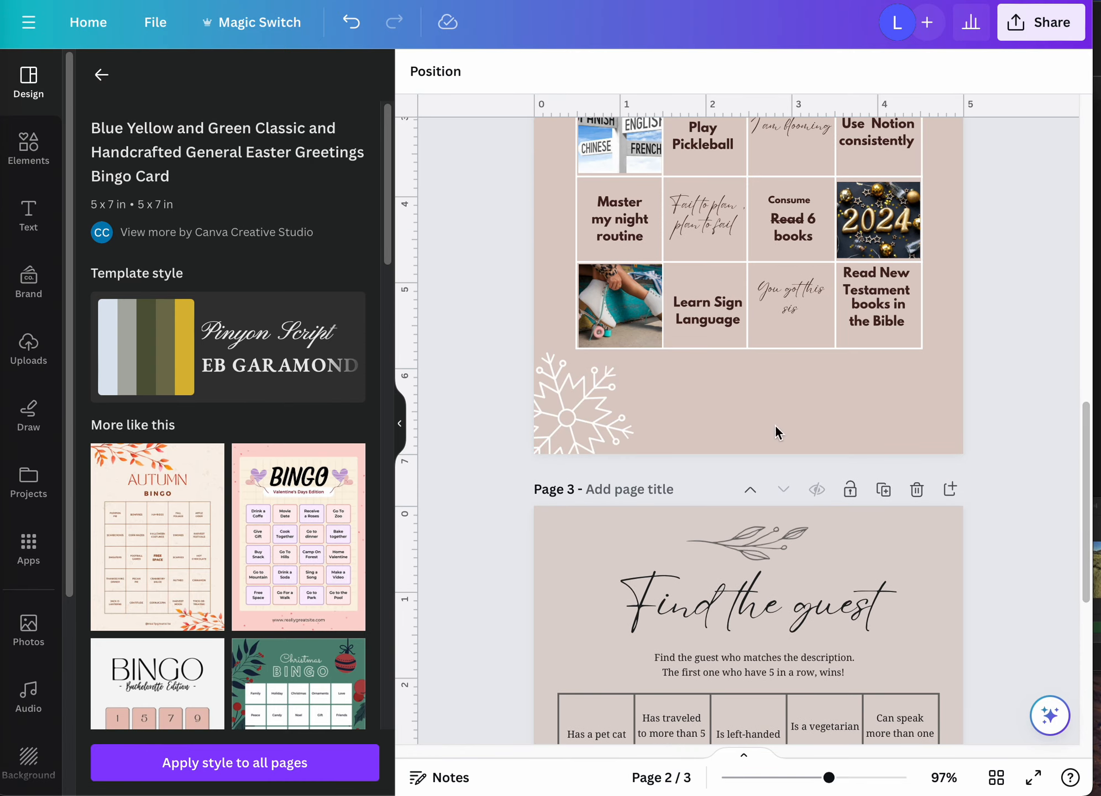
pyautogui.click(570, 536)
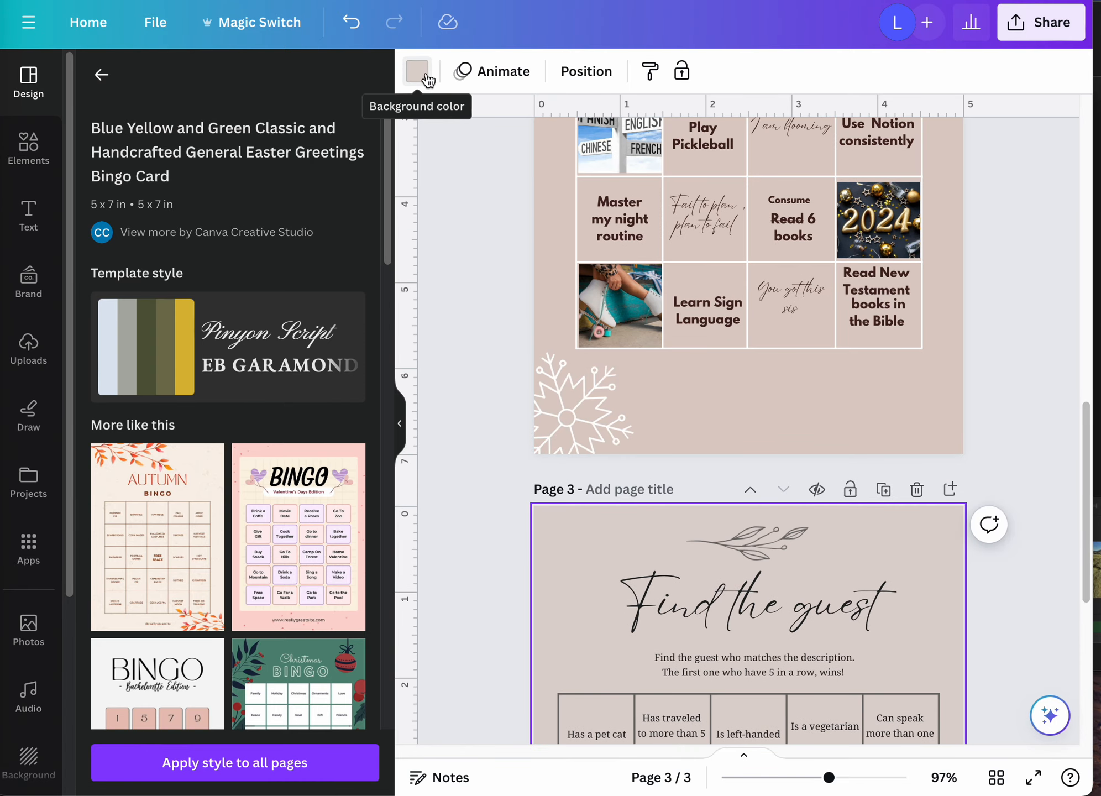
pyautogui.click(650, 71)
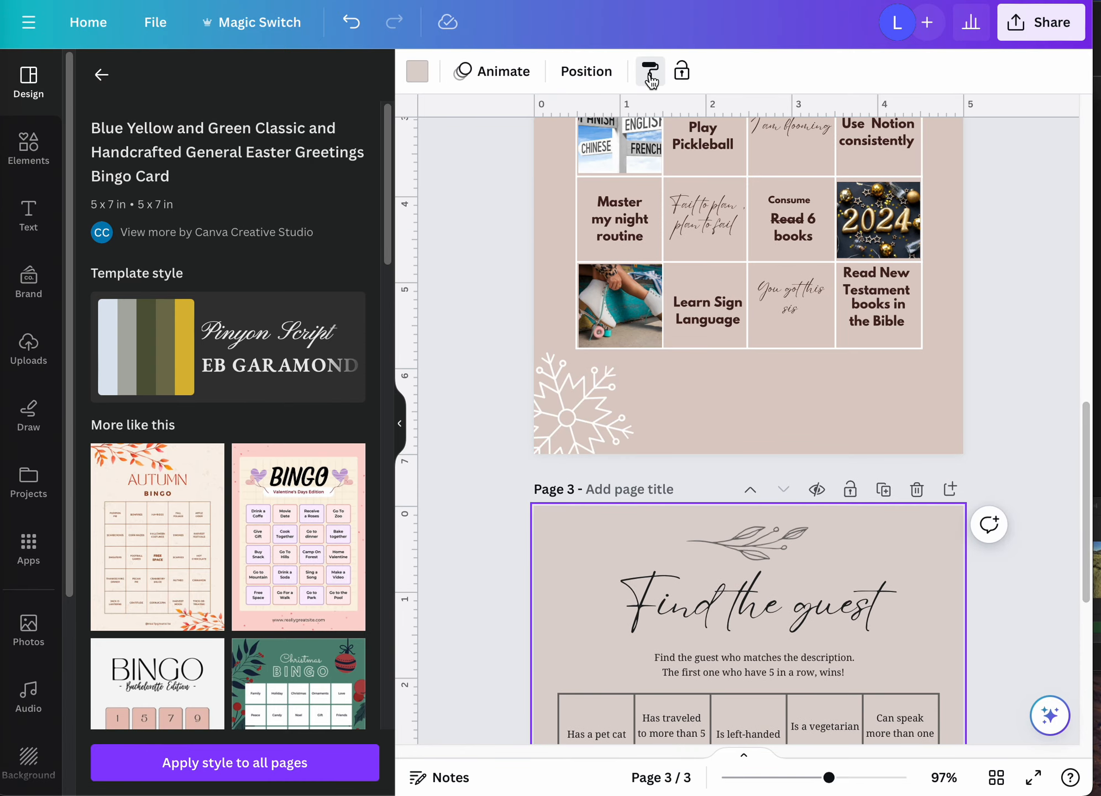
pyautogui.click(764, 431)
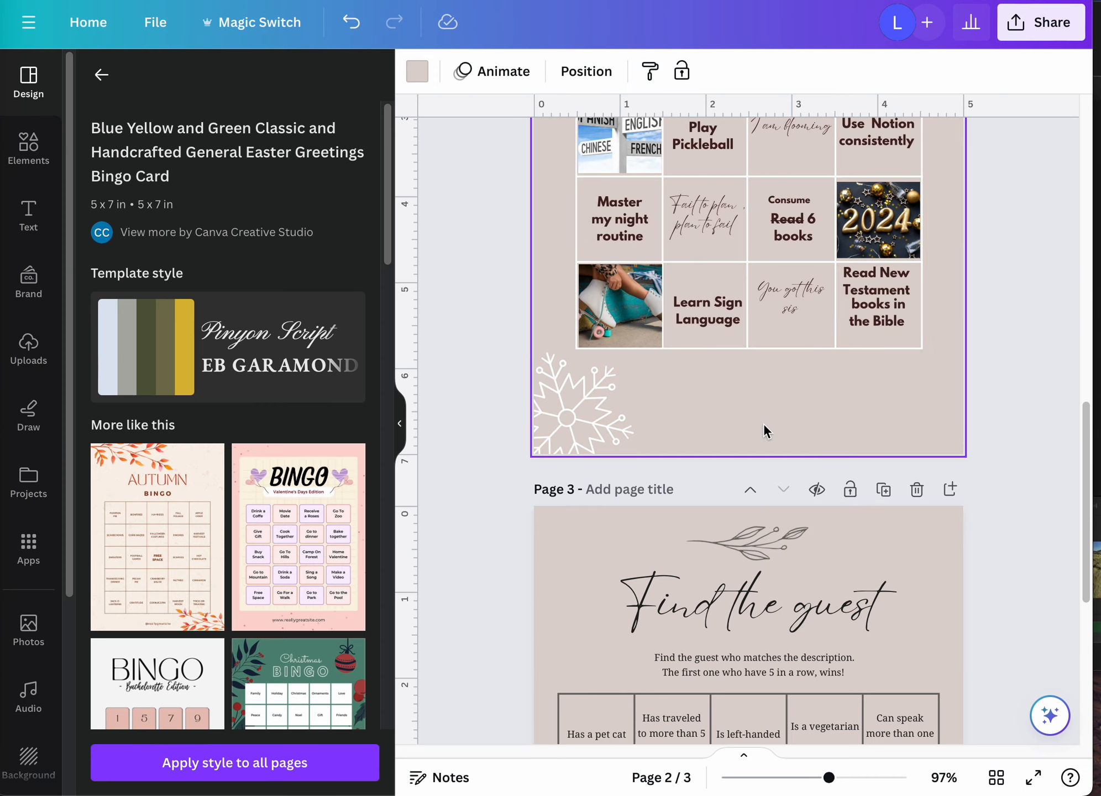
pyautogui.moveTo(1088, 523); pyautogui.dragTo(1085, 433)
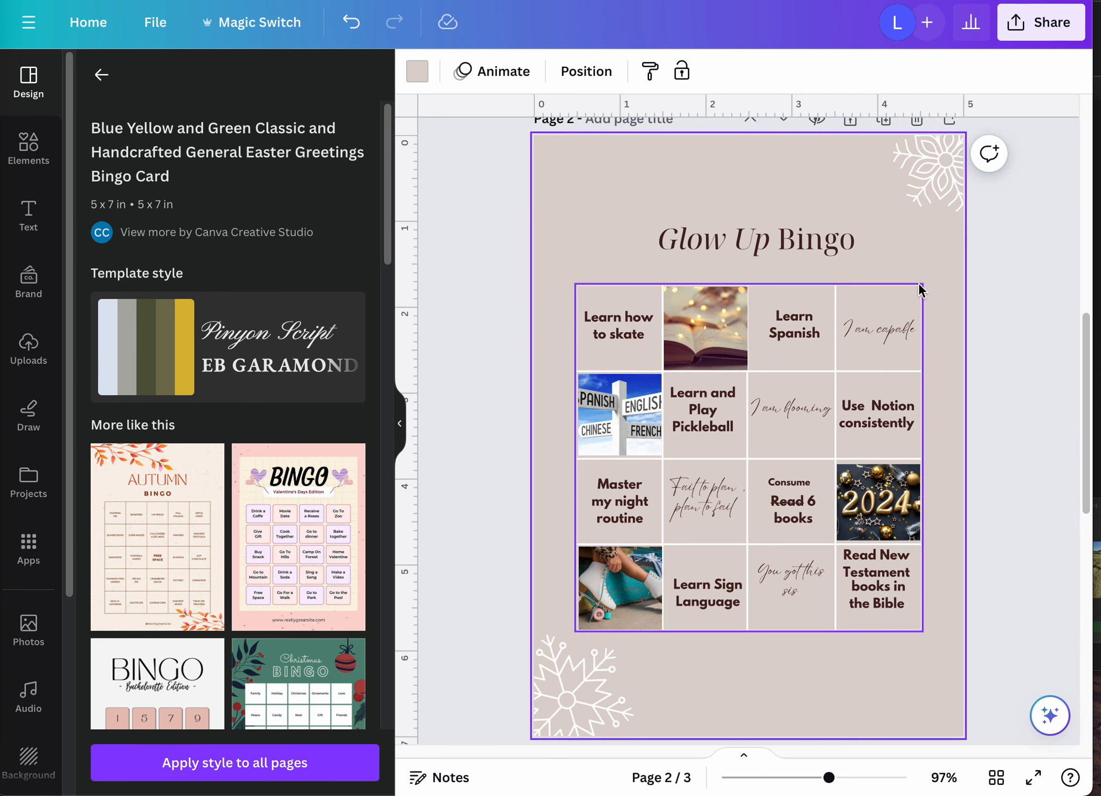
# Step: Look through the color palettes, try filling the whole Glow Up Bingo table with black, and undo the fill
pyautogui.click(417, 71)
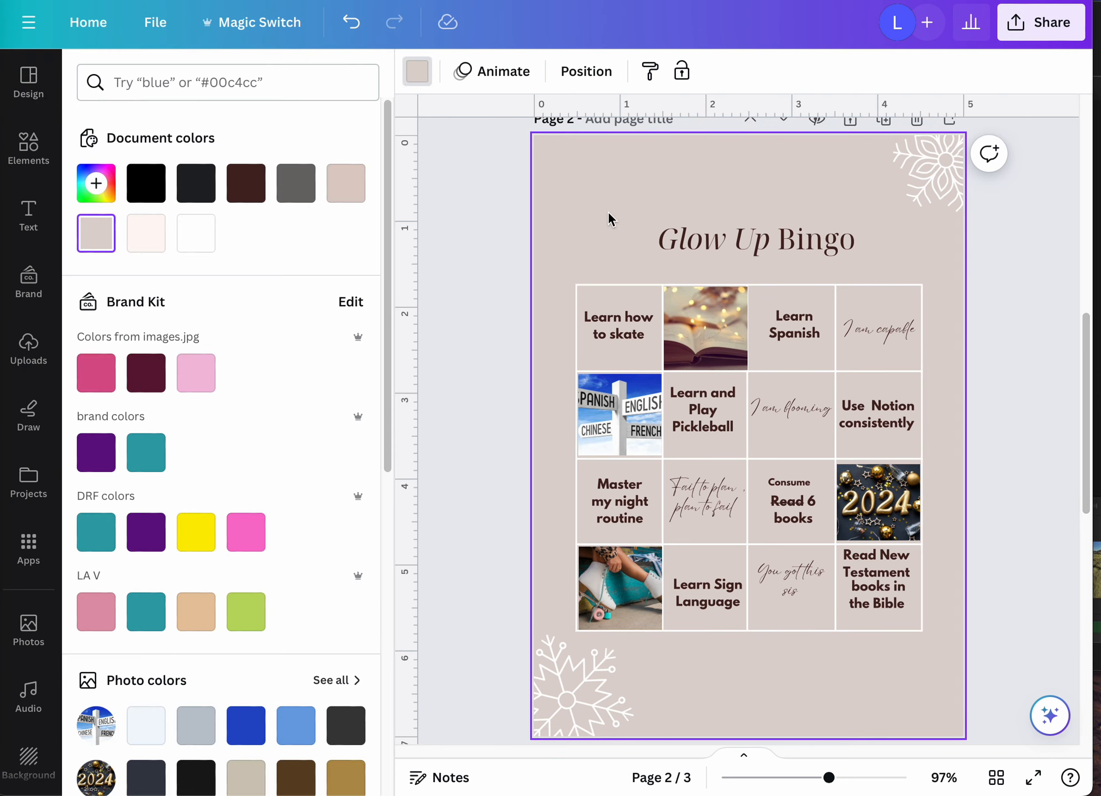
pyautogui.click(580, 286)
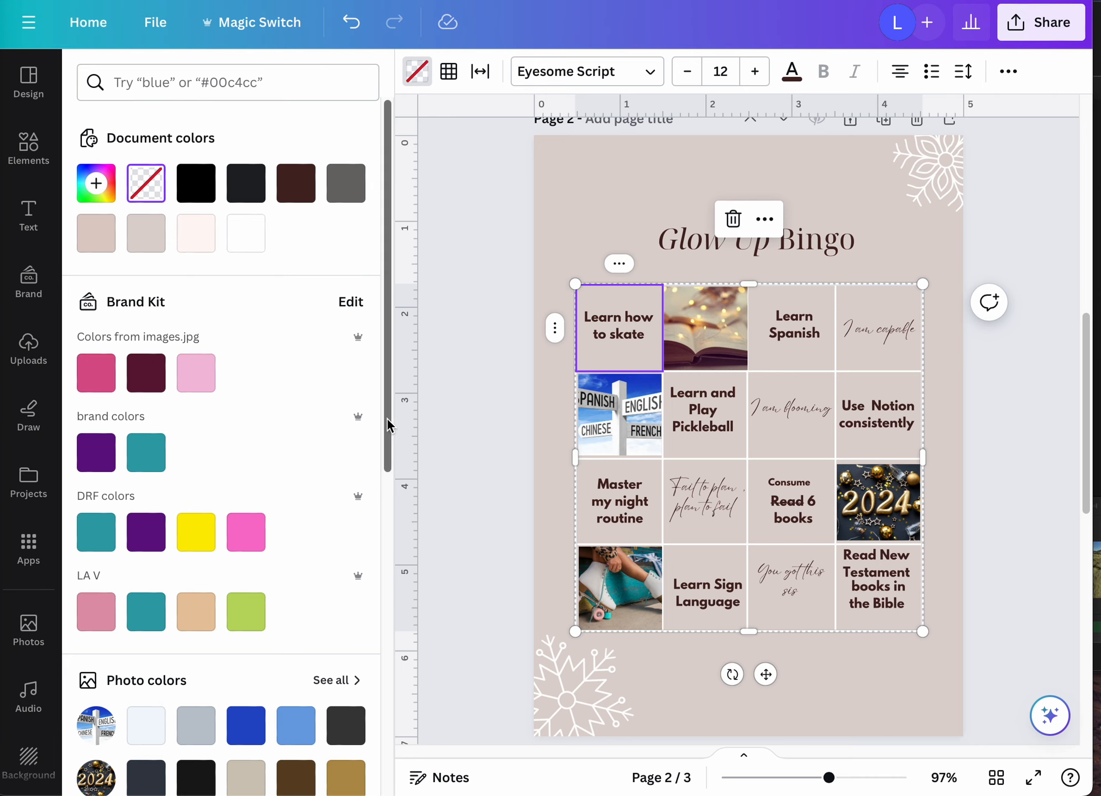
pyautogui.moveTo(387, 419); pyautogui.dragTo(381, 598)
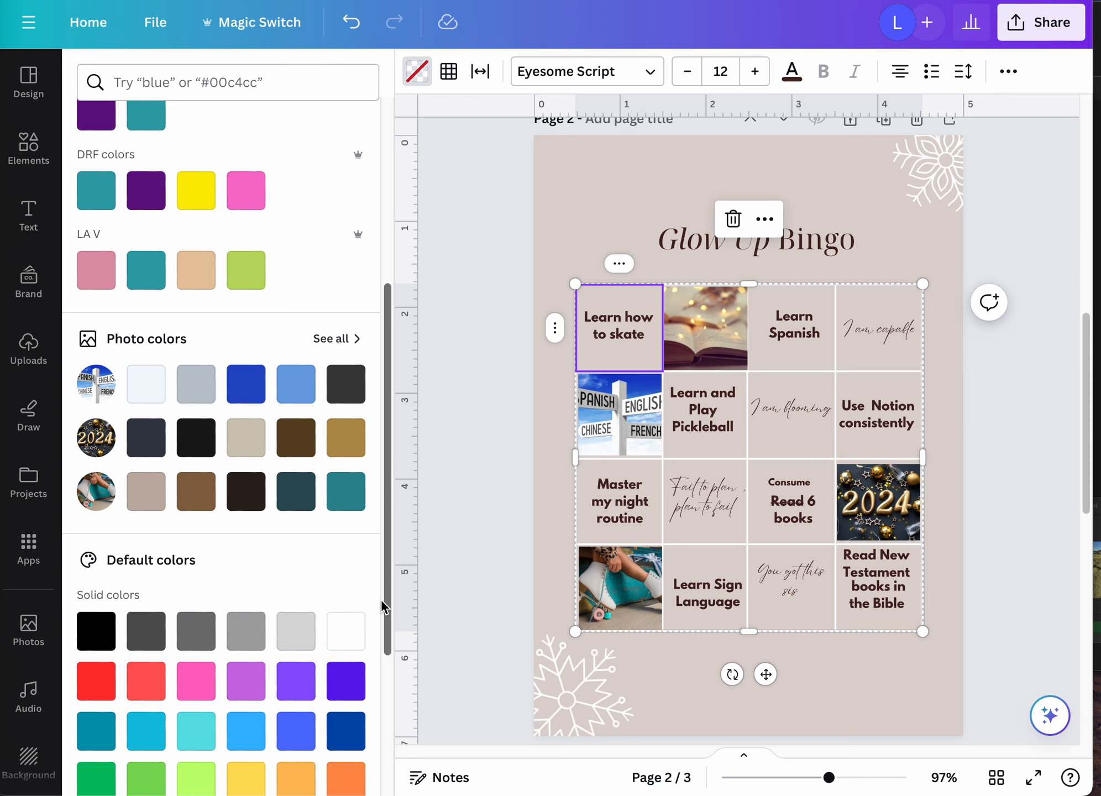
pyautogui.click(330, 340)
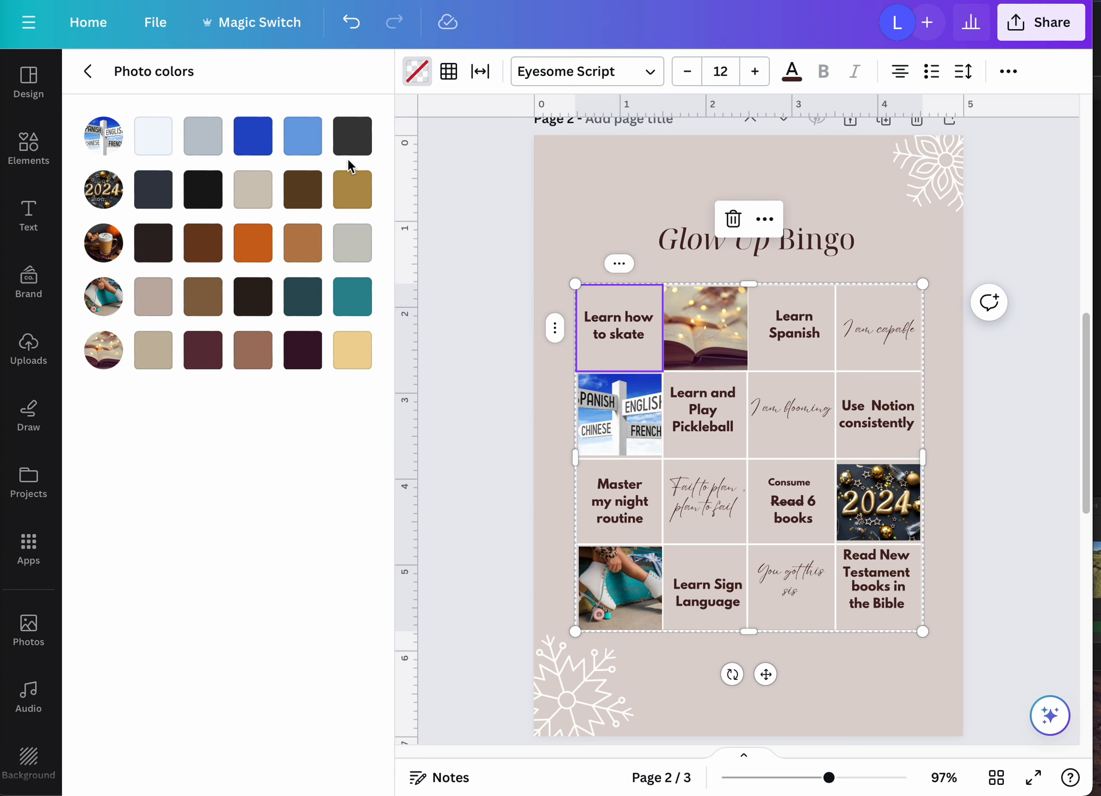
pyautogui.click(97, 84)
pyautogui.moveTo(388, 435); pyautogui.dragTo(389, 217)
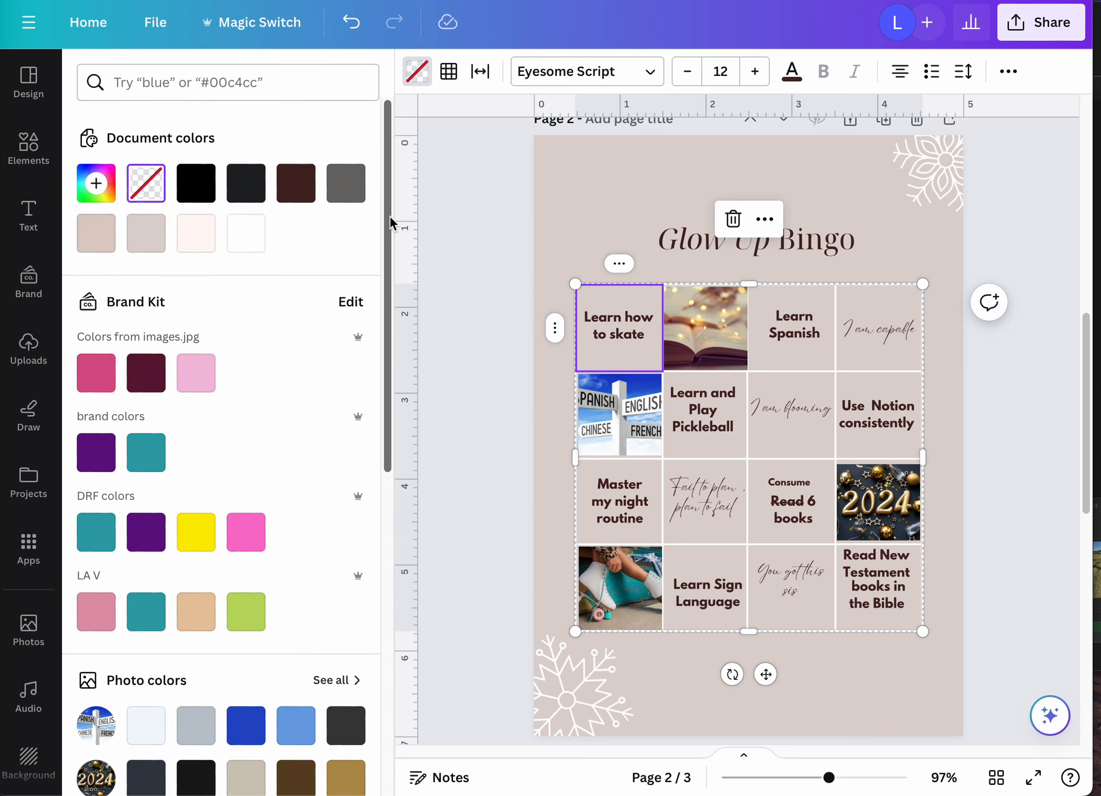
pyautogui.click(575, 287)
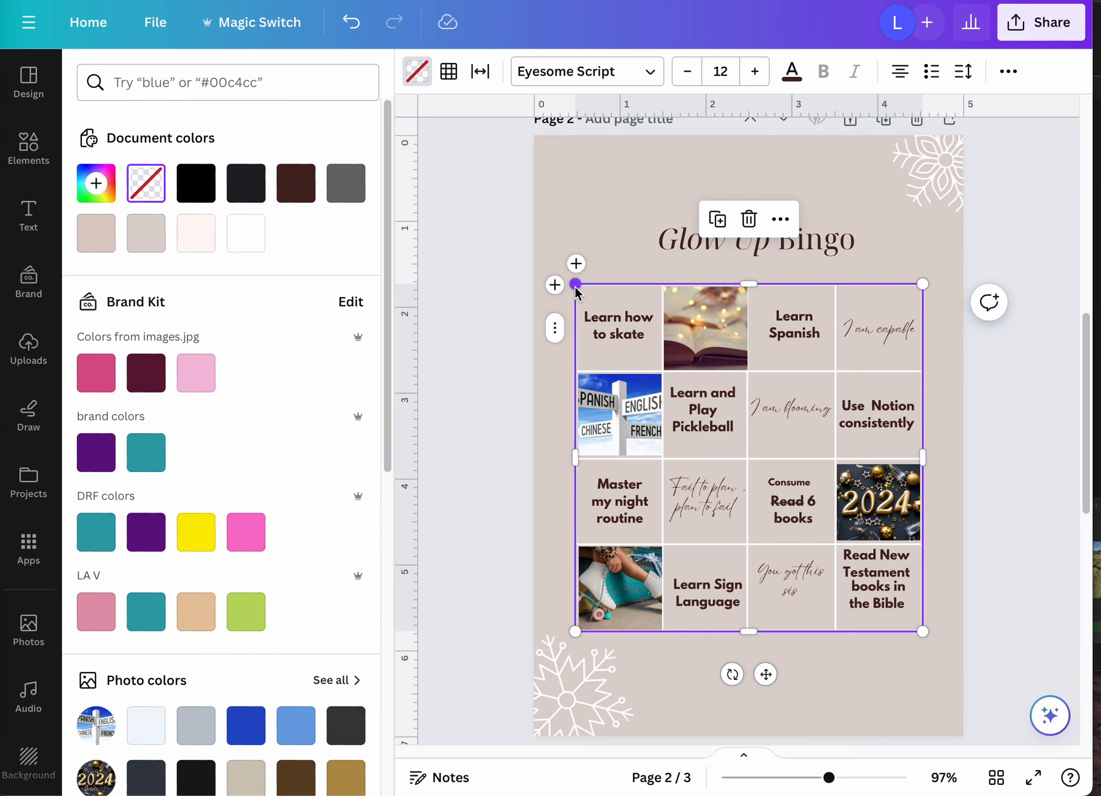
pyautogui.click(203, 191)
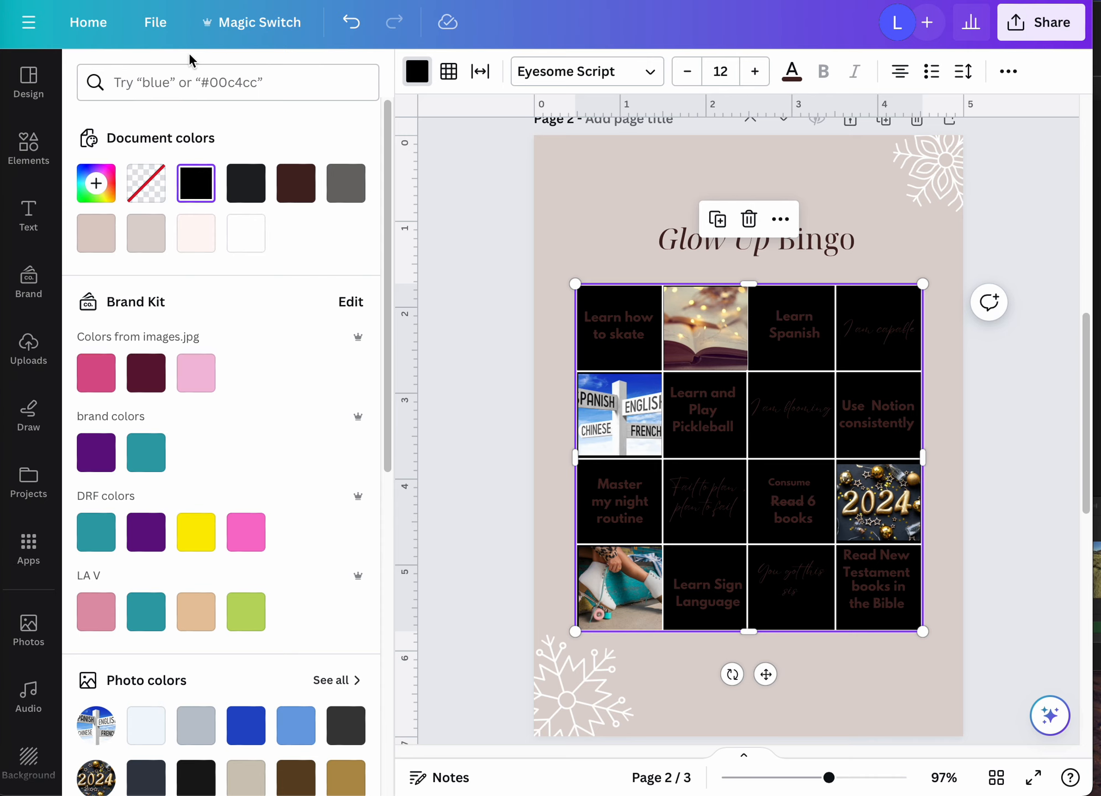
pyautogui.click(352, 24)
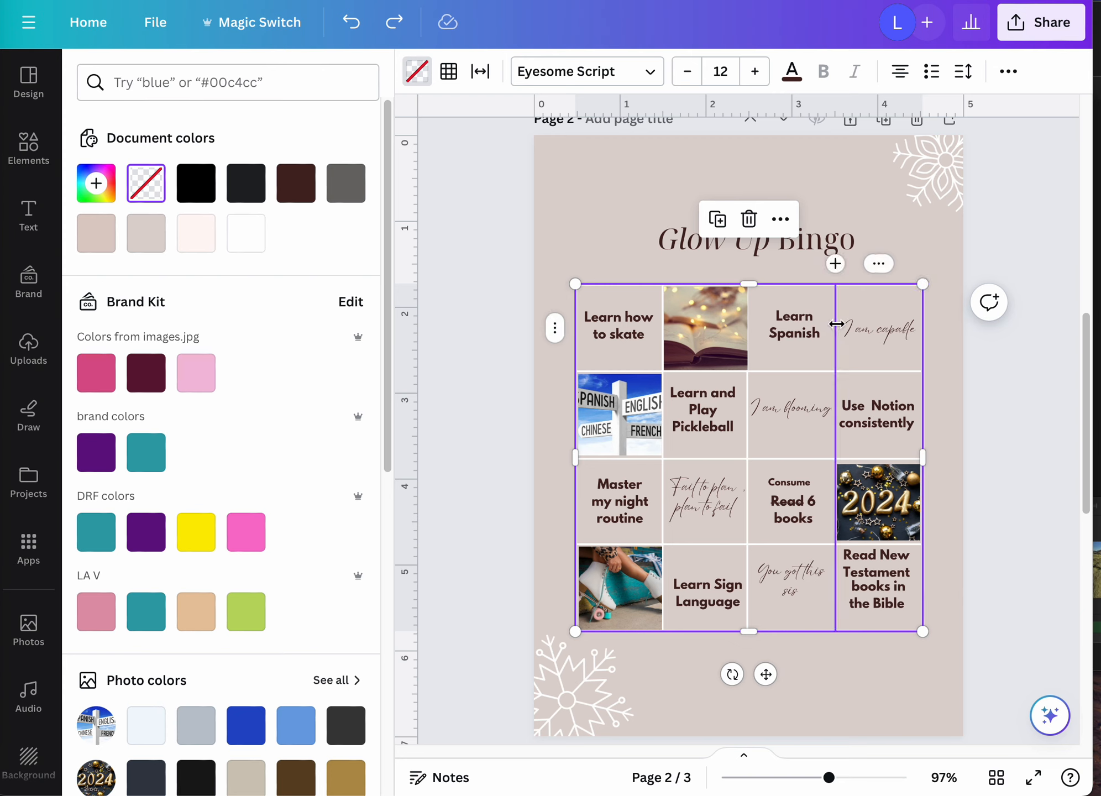
# Step: Set all border lines of the Glow Up Bingo table to black
pyautogui.click(459, 81)
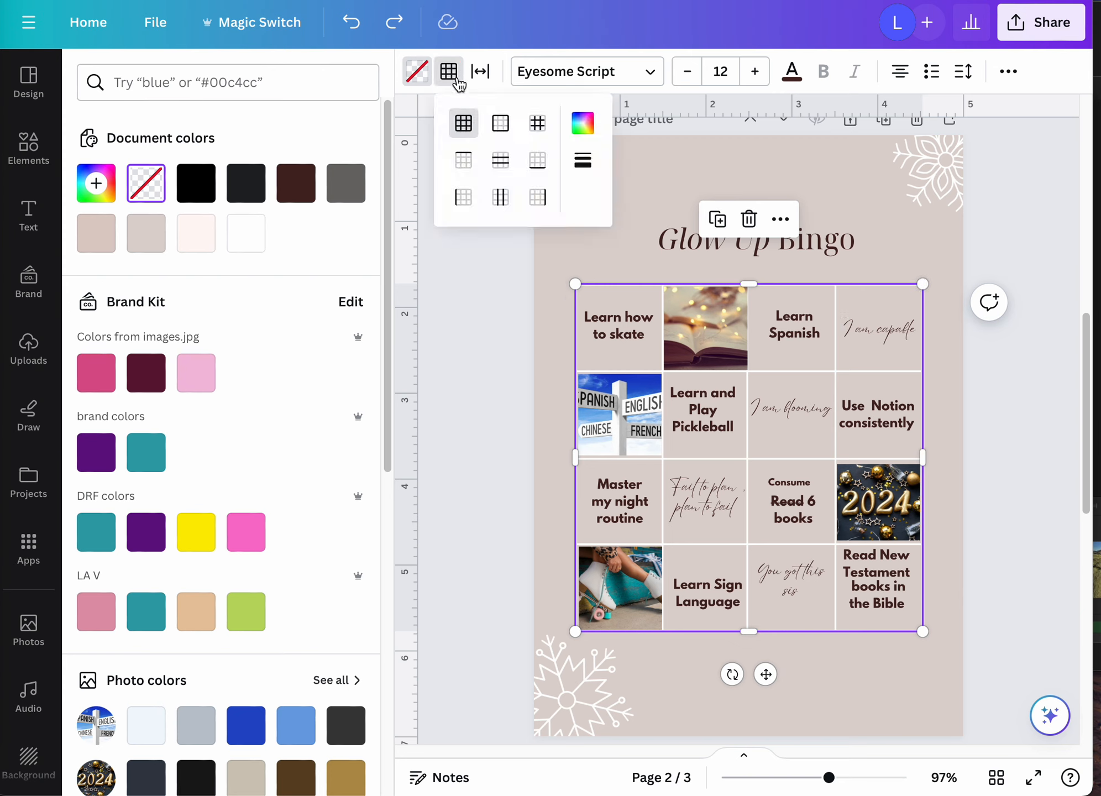
pyautogui.click(582, 128)
pyautogui.click(678, 193)
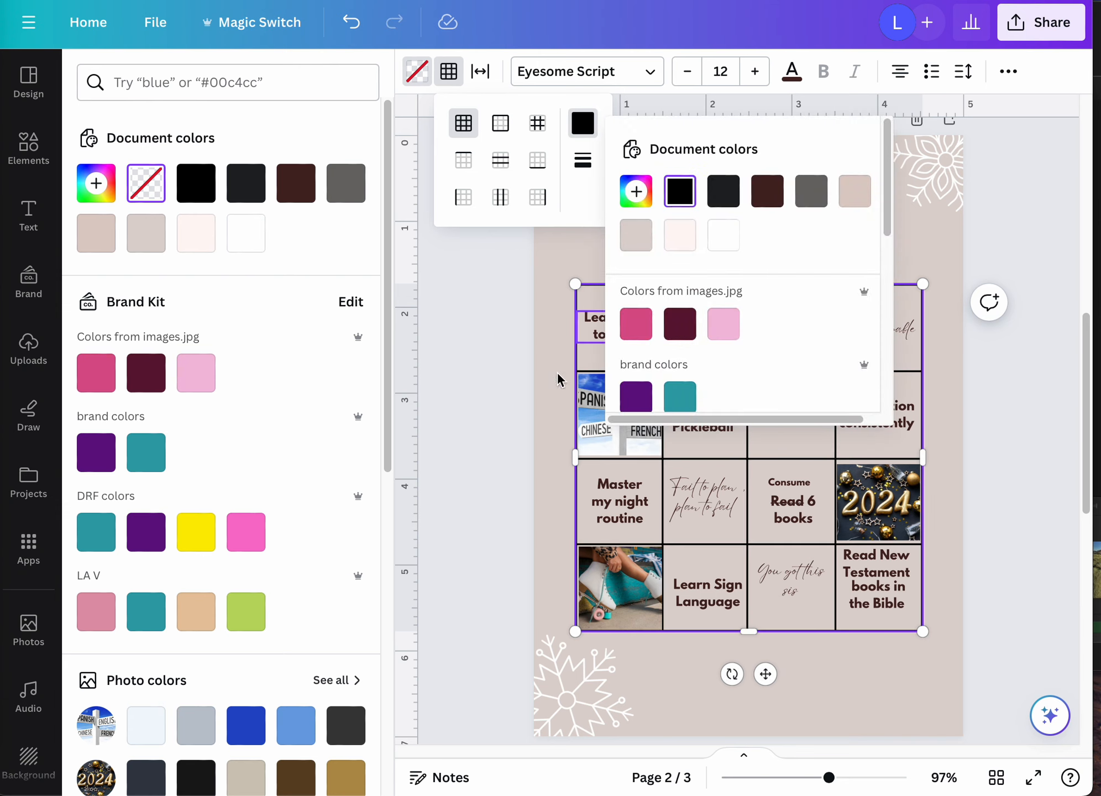
pyautogui.click(524, 402)
pyautogui.click(542, 411)
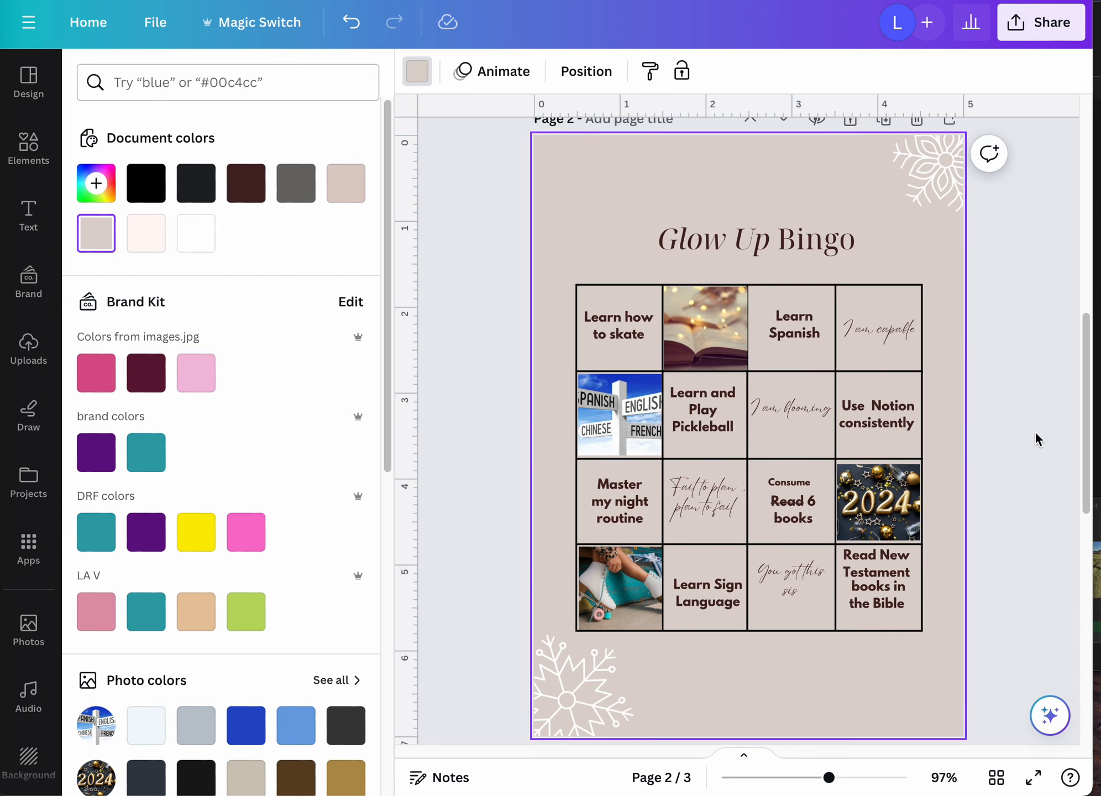
# Step: Check the border color of the table on the "Find the guest" page
pyautogui.scroll(-5, 1089, 474)
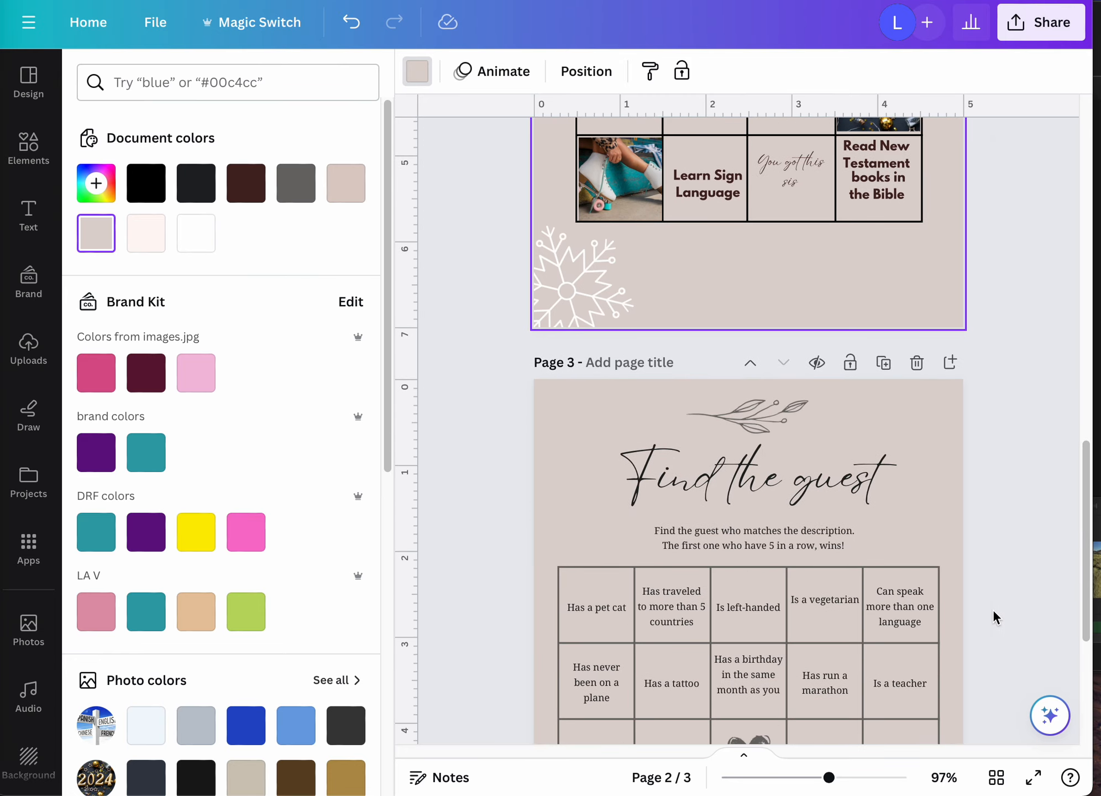
pyautogui.click(934, 568)
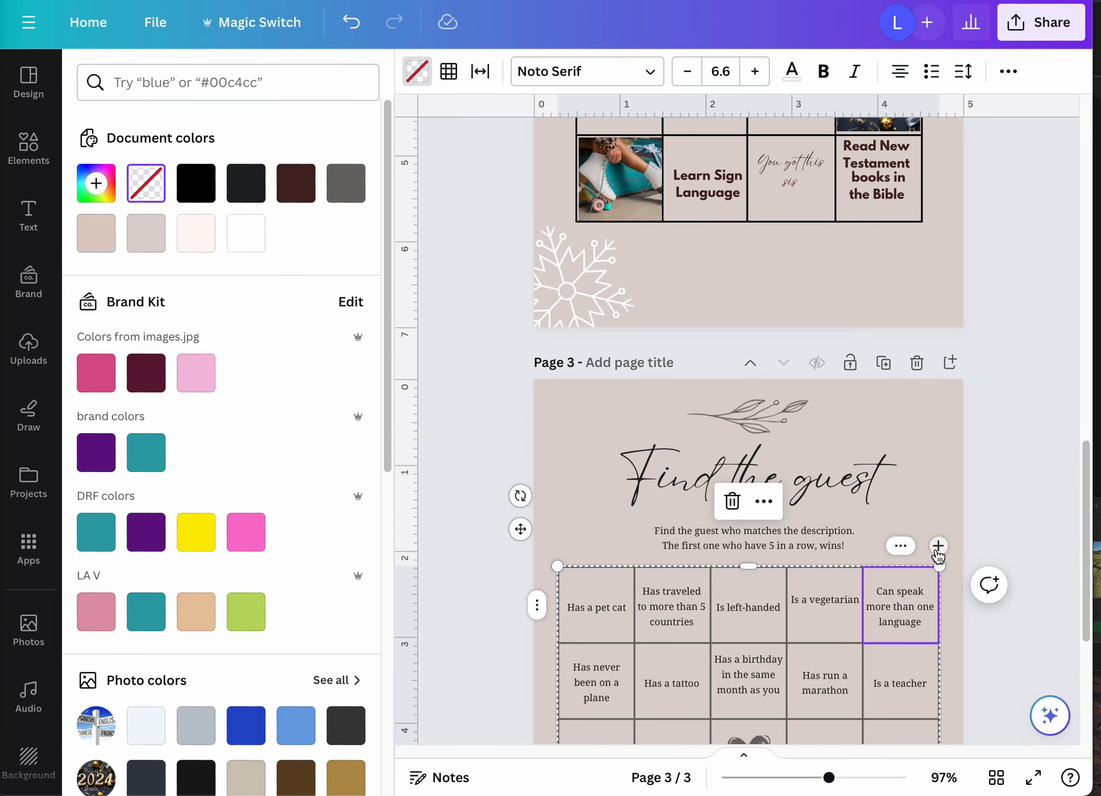
pyautogui.click(939, 570)
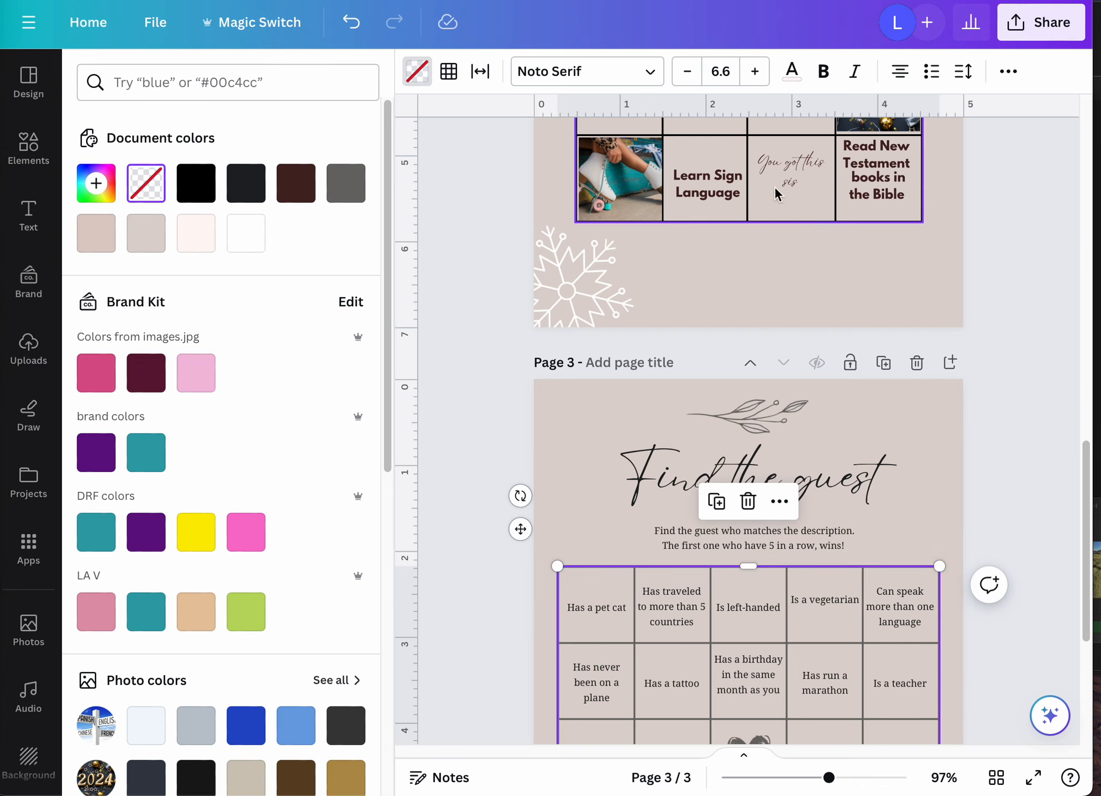
pyautogui.click(448, 72)
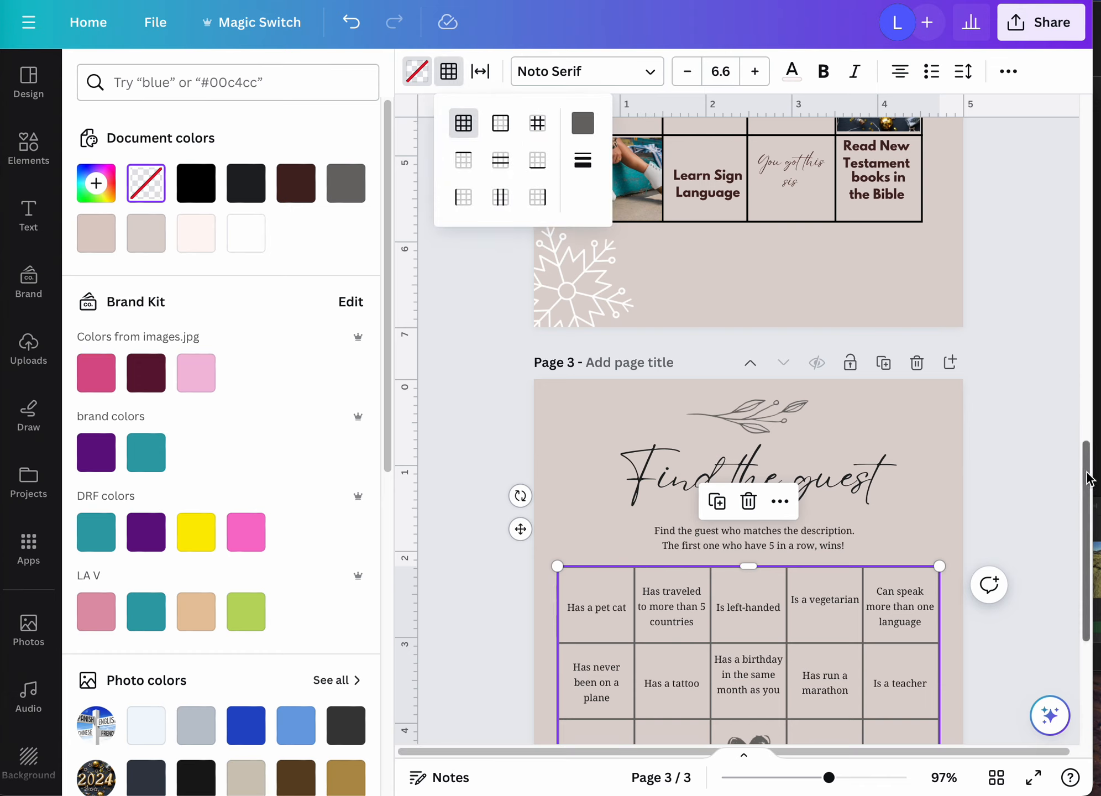
# Step: Try filling the "I am capable" cell of the Glow Up Bingo table with dark gray and undo the fill
pyautogui.moveTo(1086, 467); pyautogui.dragTo(1078, 363)
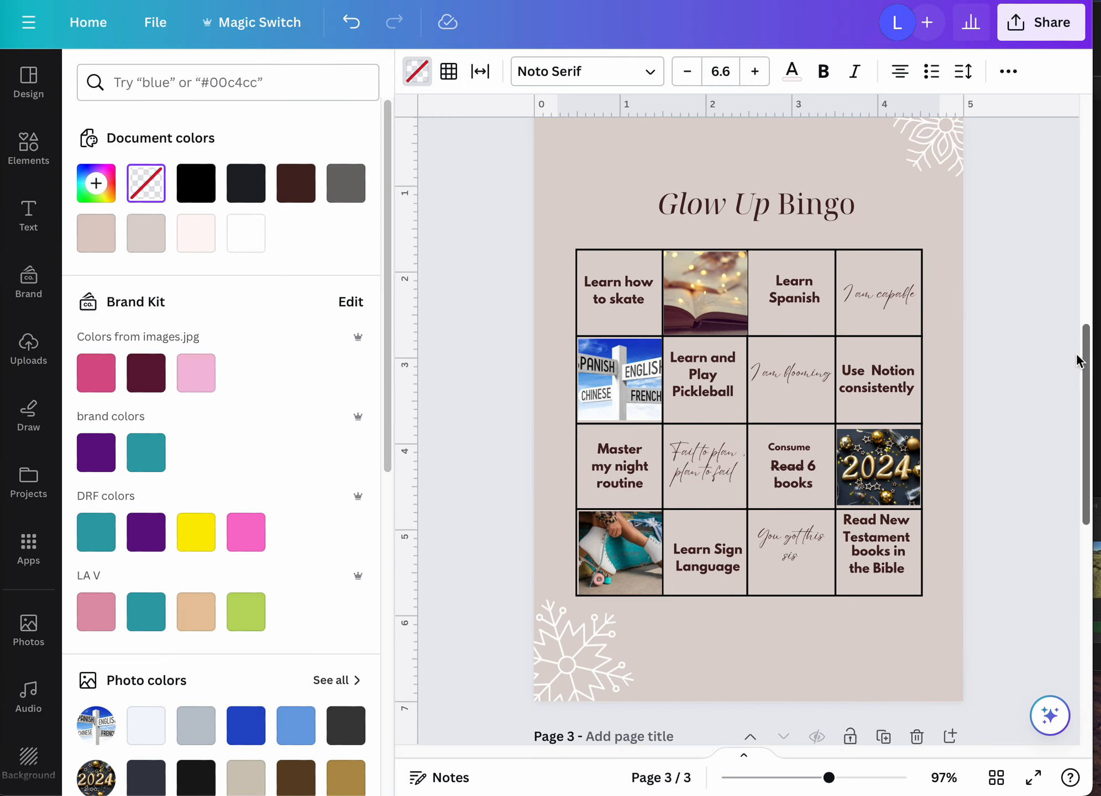
pyautogui.click(915, 257)
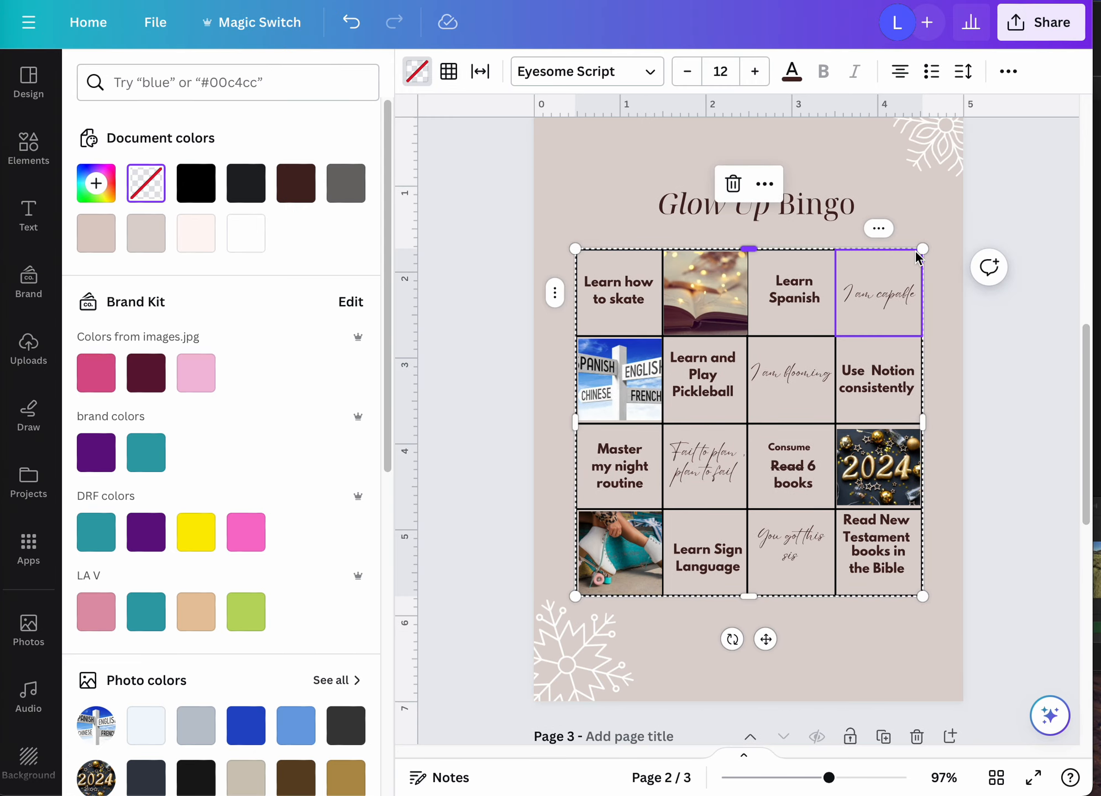
pyautogui.click(450, 73)
pyautogui.click(359, 190)
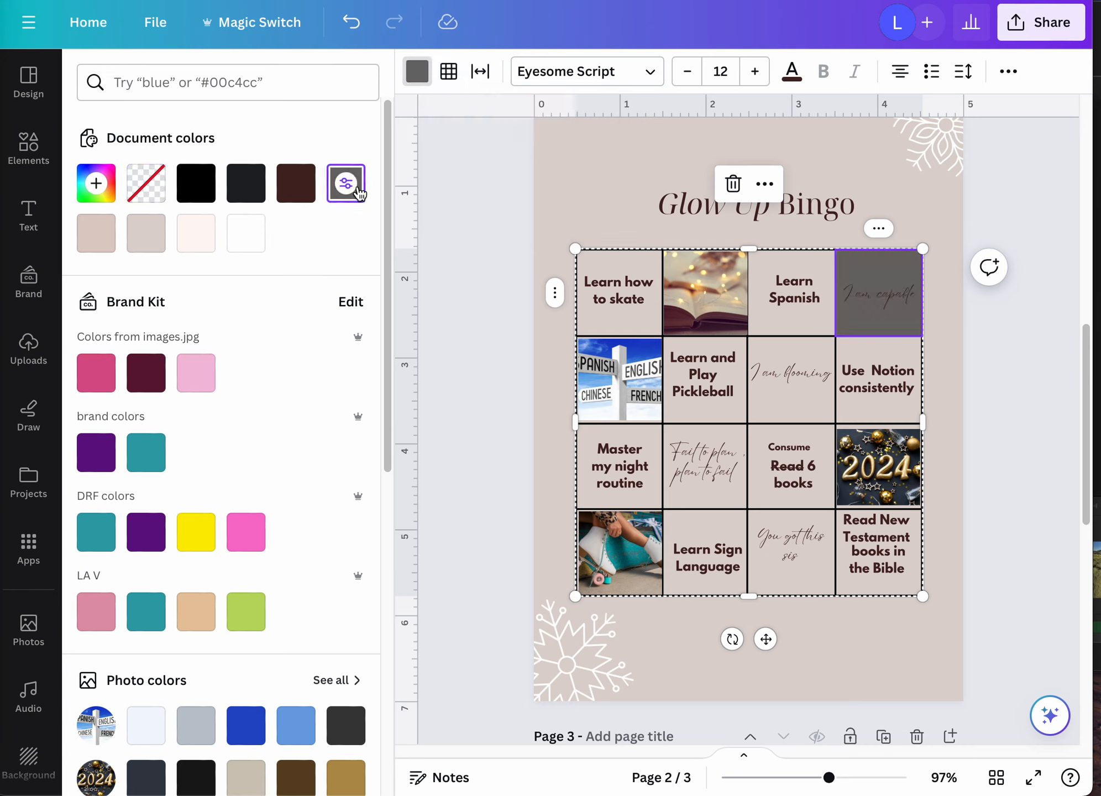
pyautogui.click(351, 22)
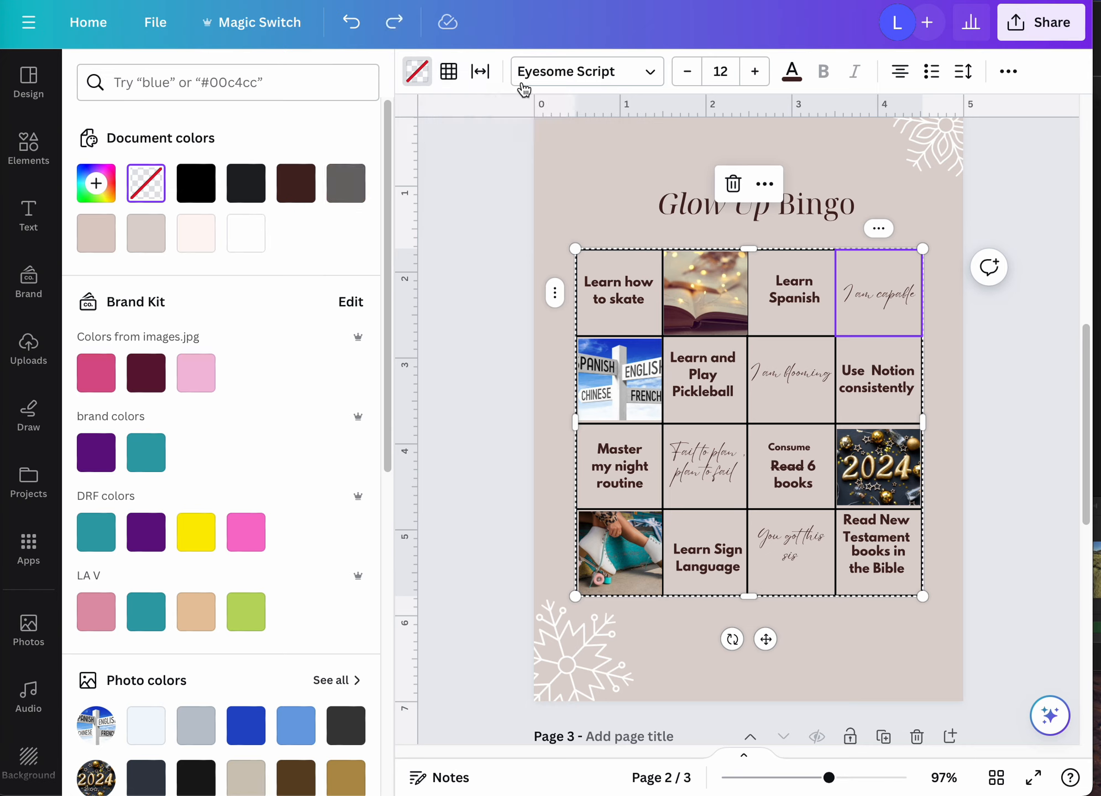
# Step: Set the borders of the "I am capable" cell to the document's dark gray
pyautogui.click(452, 75)
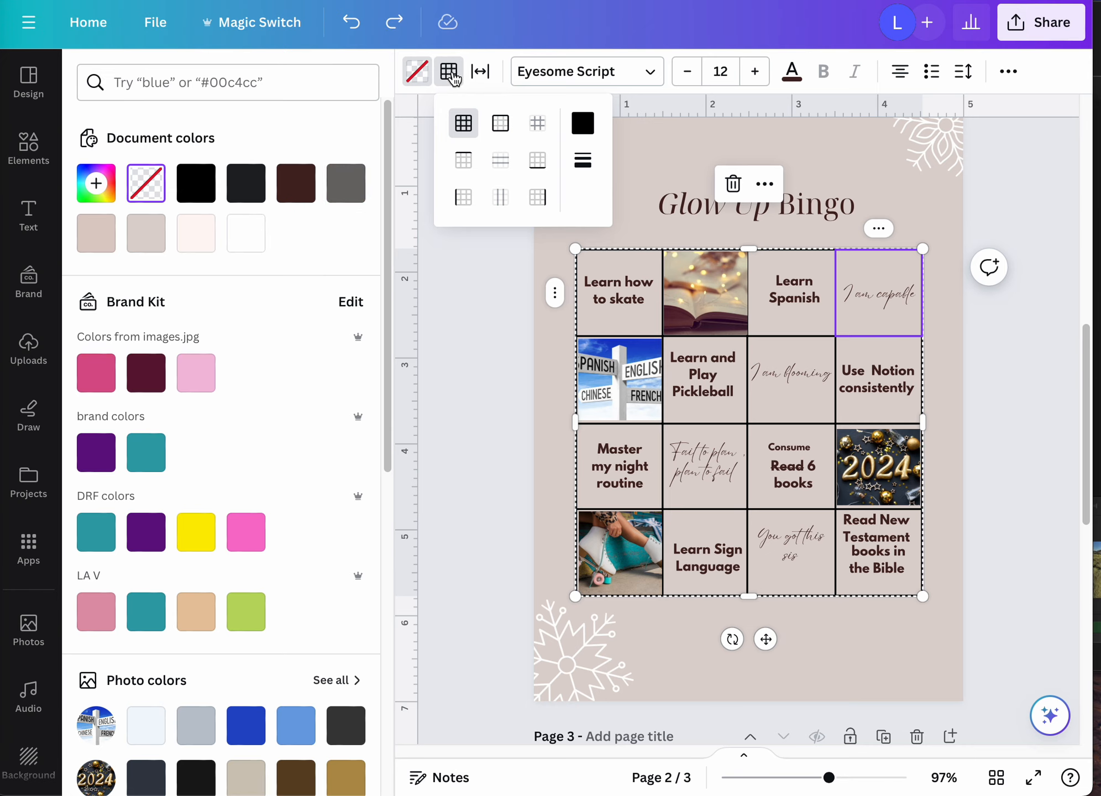
pyautogui.click(590, 132)
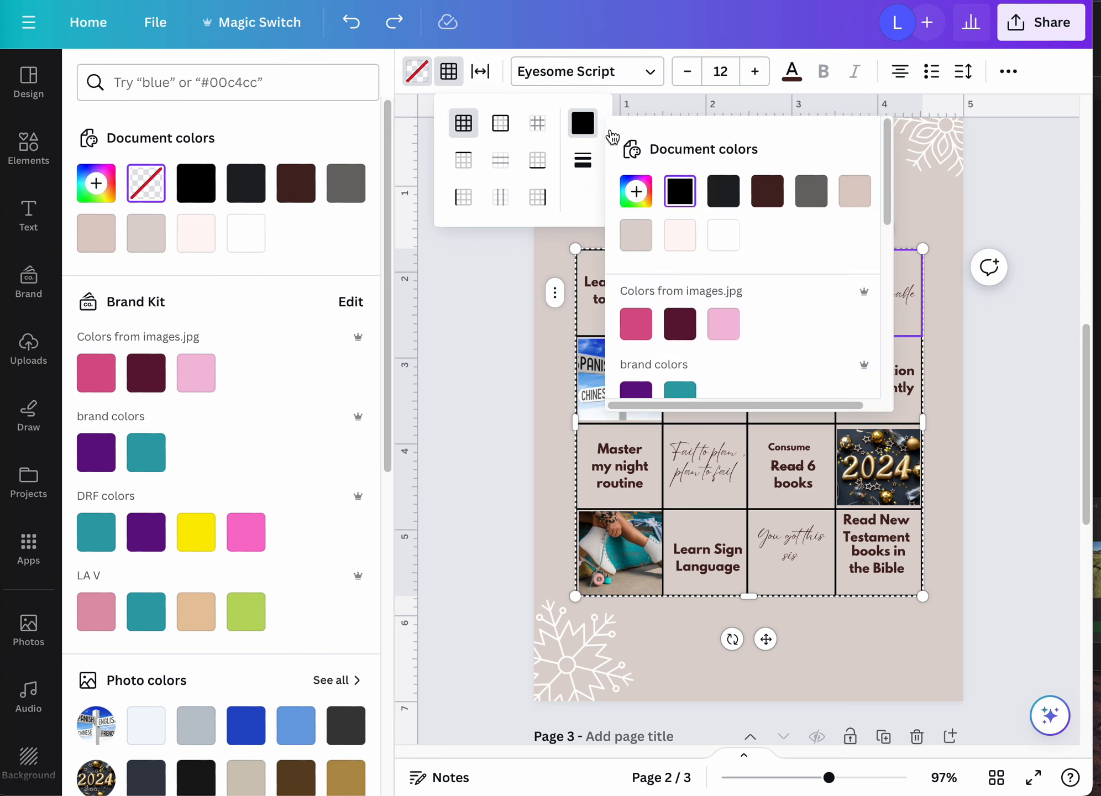
pyautogui.click(817, 199)
pyautogui.click(958, 331)
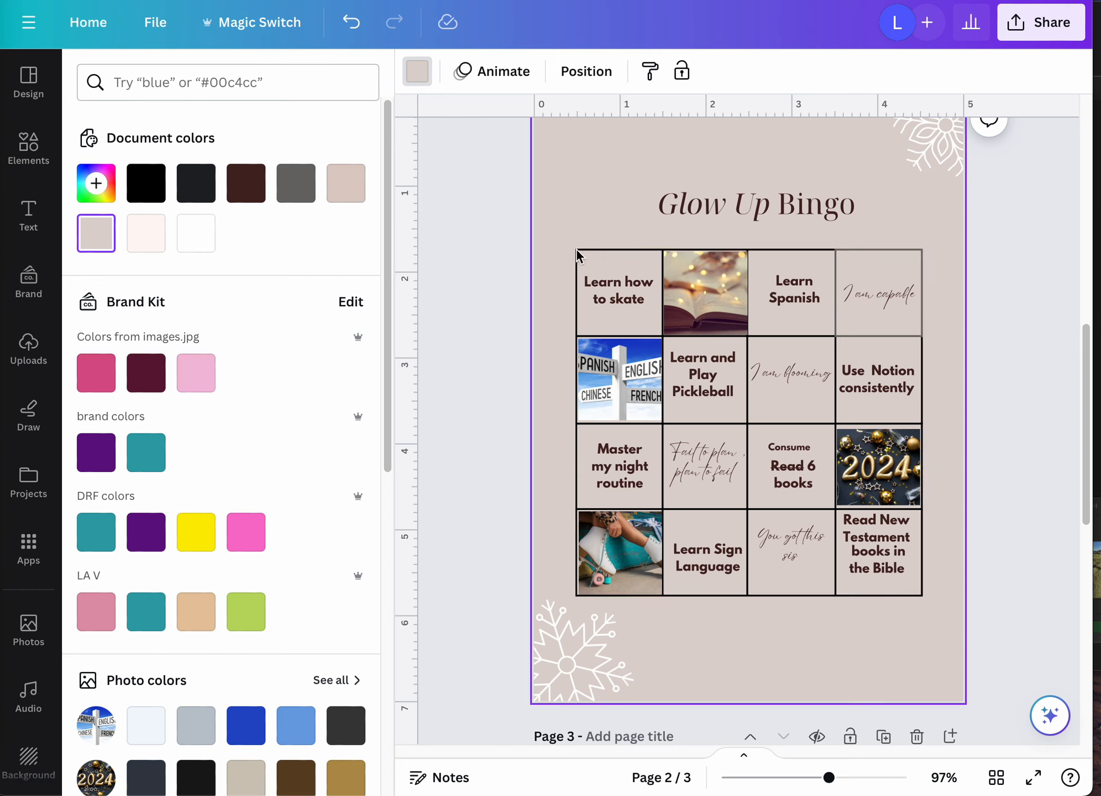
# Step: Select the whole Glow Up Bingo table and set all its borders to the document's dark gray
pyautogui.click(836, 336)
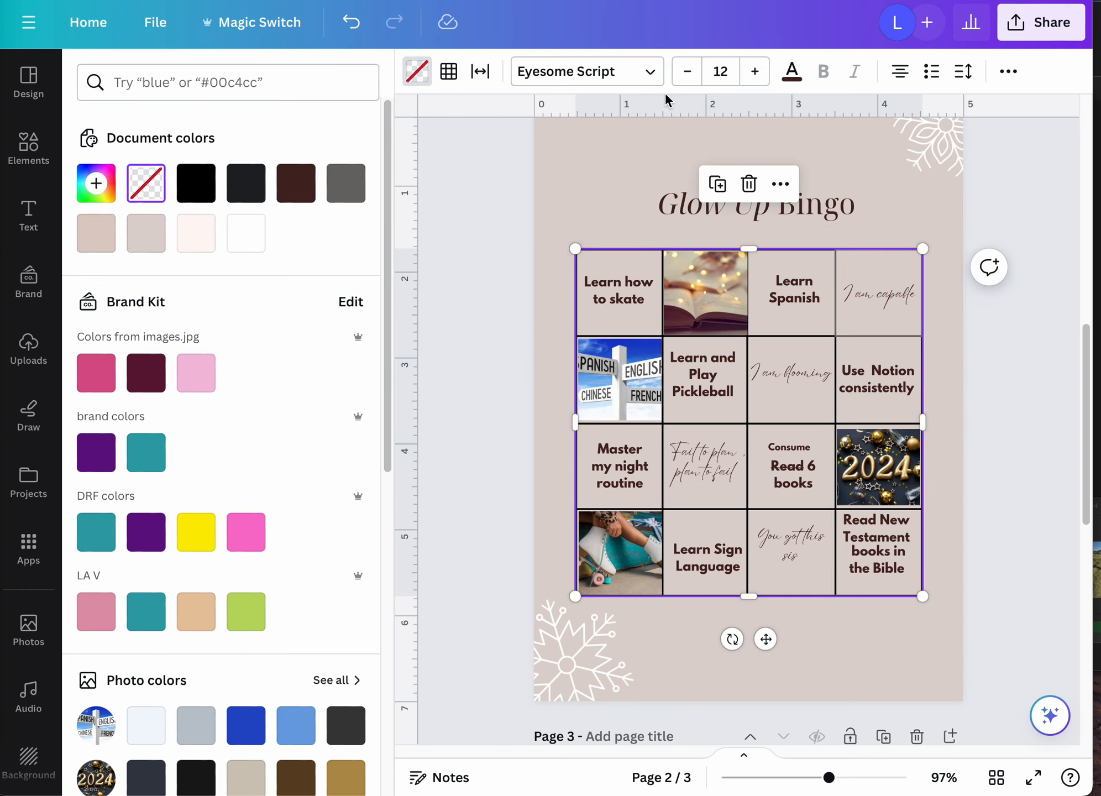
pyautogui.click(448, 72)
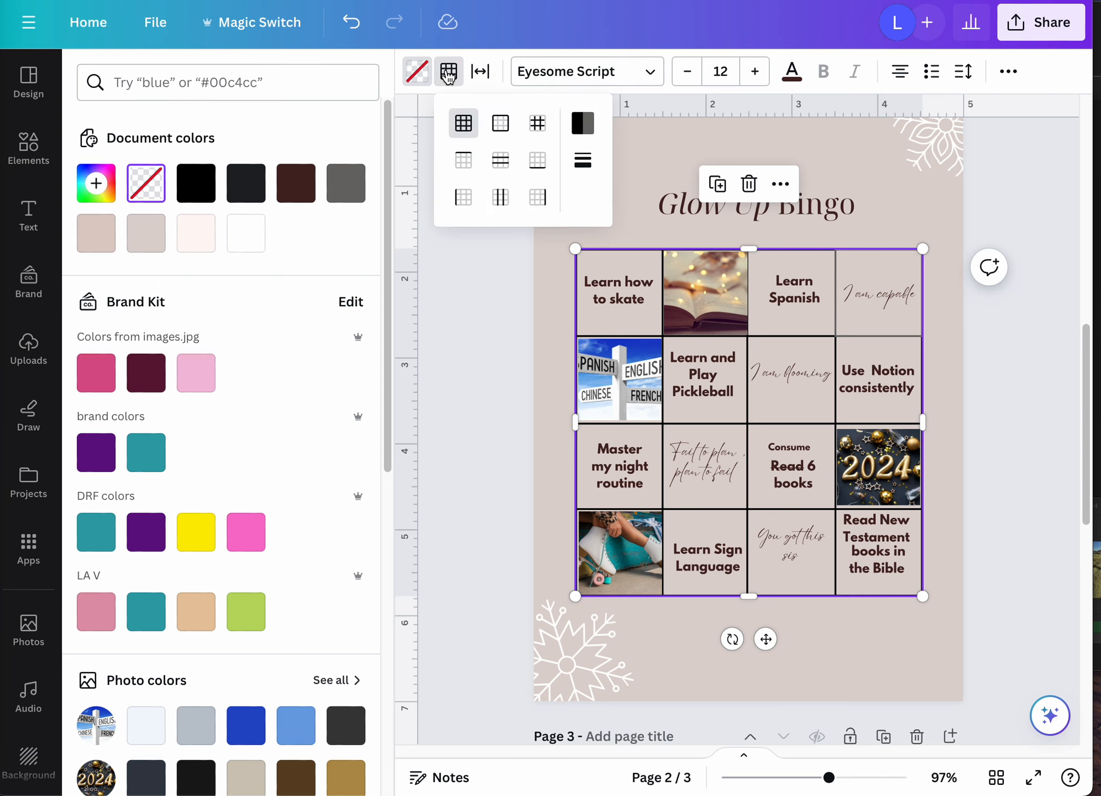
pyautogui.click(584, 126)
pyautogui.click(807, 202)
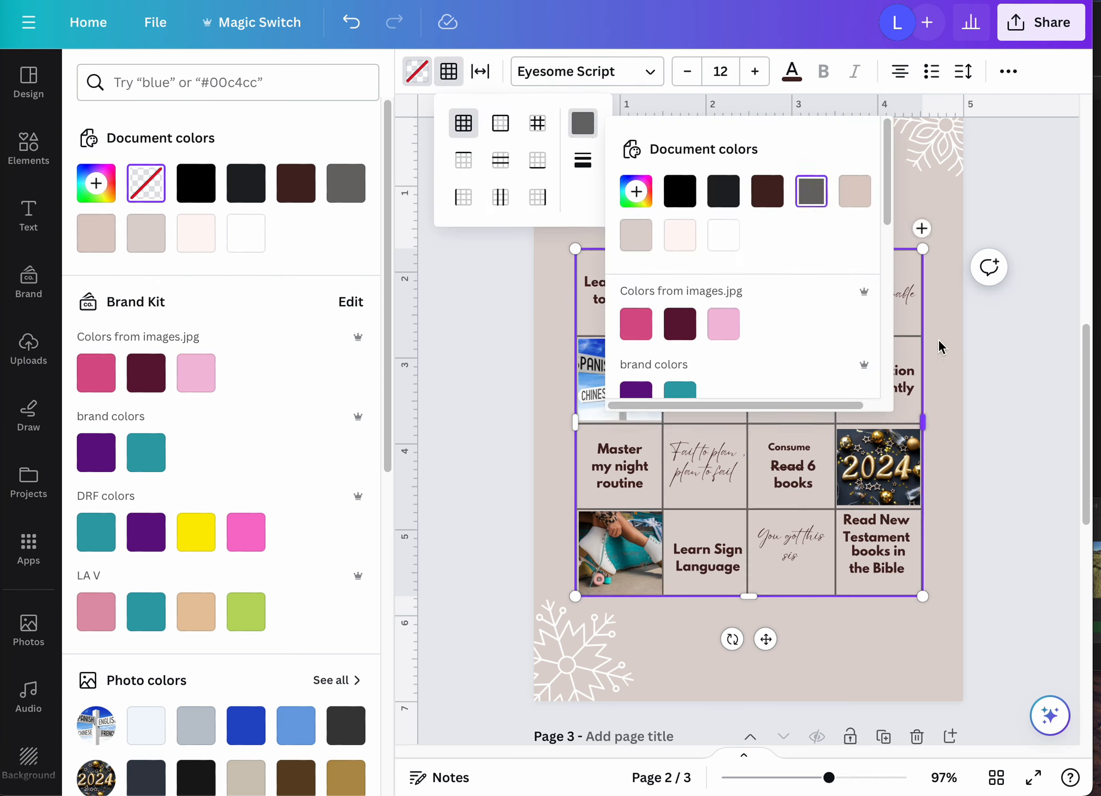
pyautogui.click(951, 346)
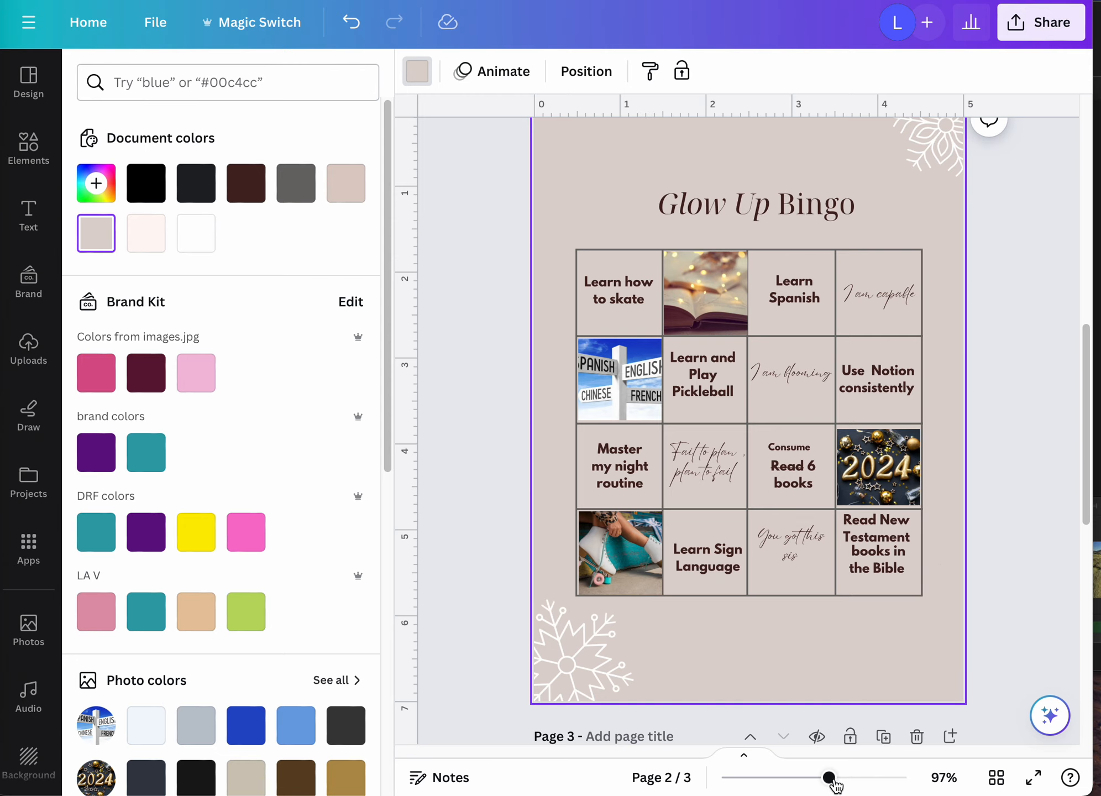
# Step: Check the text color of the "Find the guest" title on page 3
pyautogui.moveTo(829, 777)
pyautogui.mouseDown()
pyautogui.moveTo(854, 778)
pyautogui.moveTo(834, 778)
pyautogui.mouseUp()
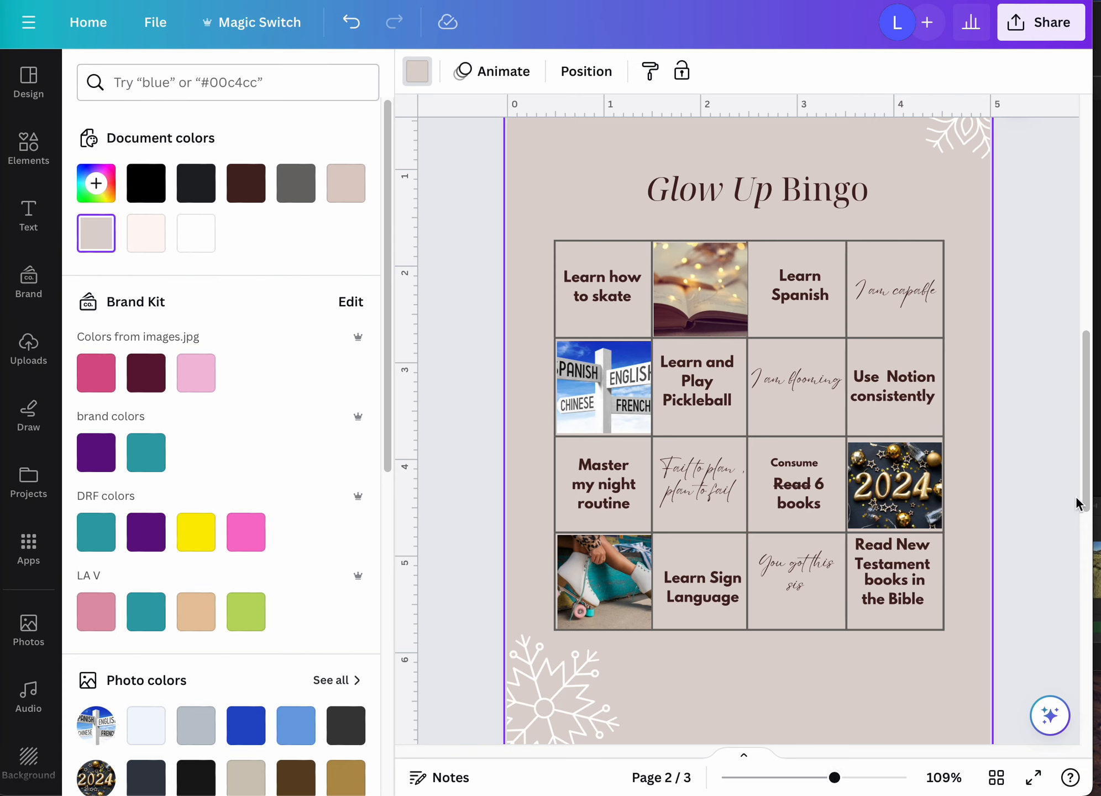
pyautogui.moveTo(1087, 503); pyautogui.dragTo(1096, 614)
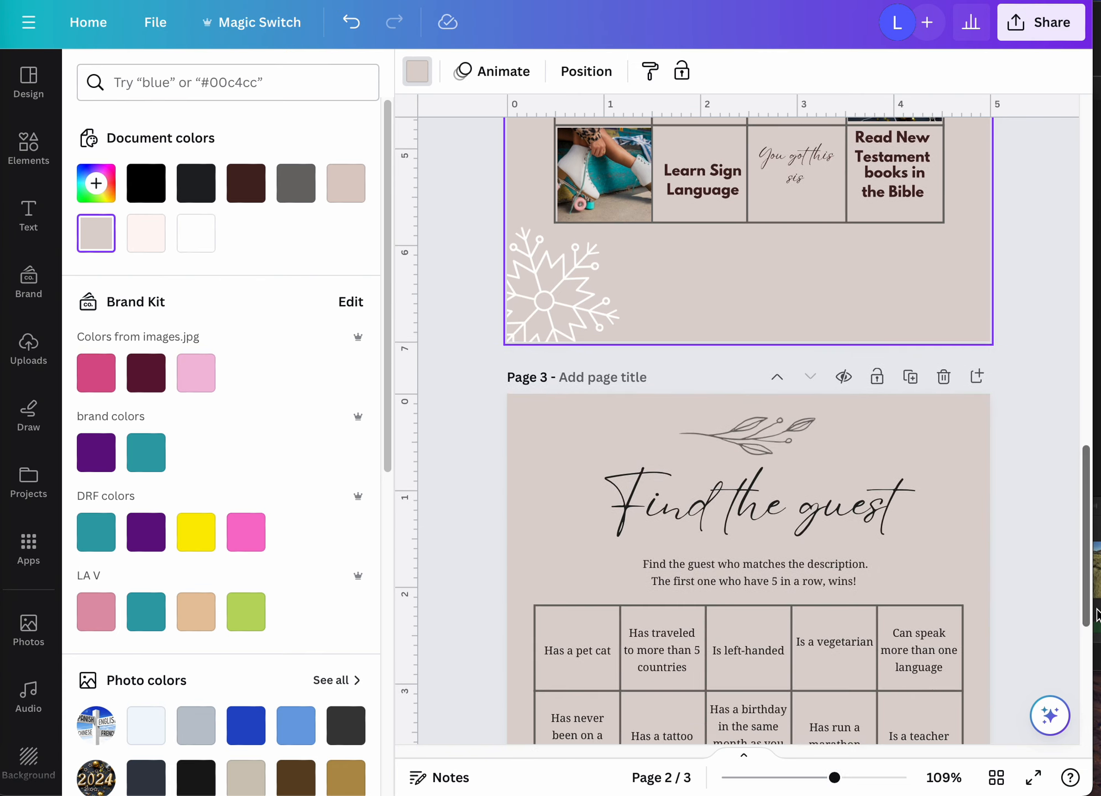
pyautogui.click(953, 524)
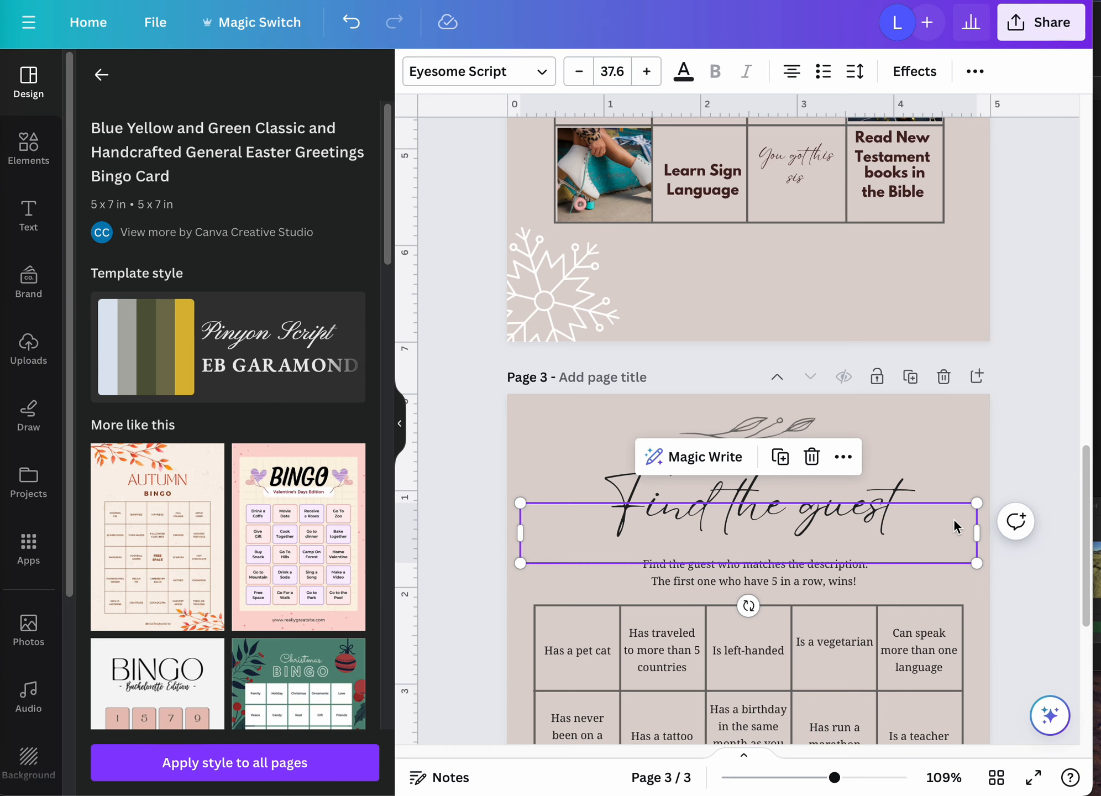
pyautogui.click(683, 71)
pyautogui.press('Escape')
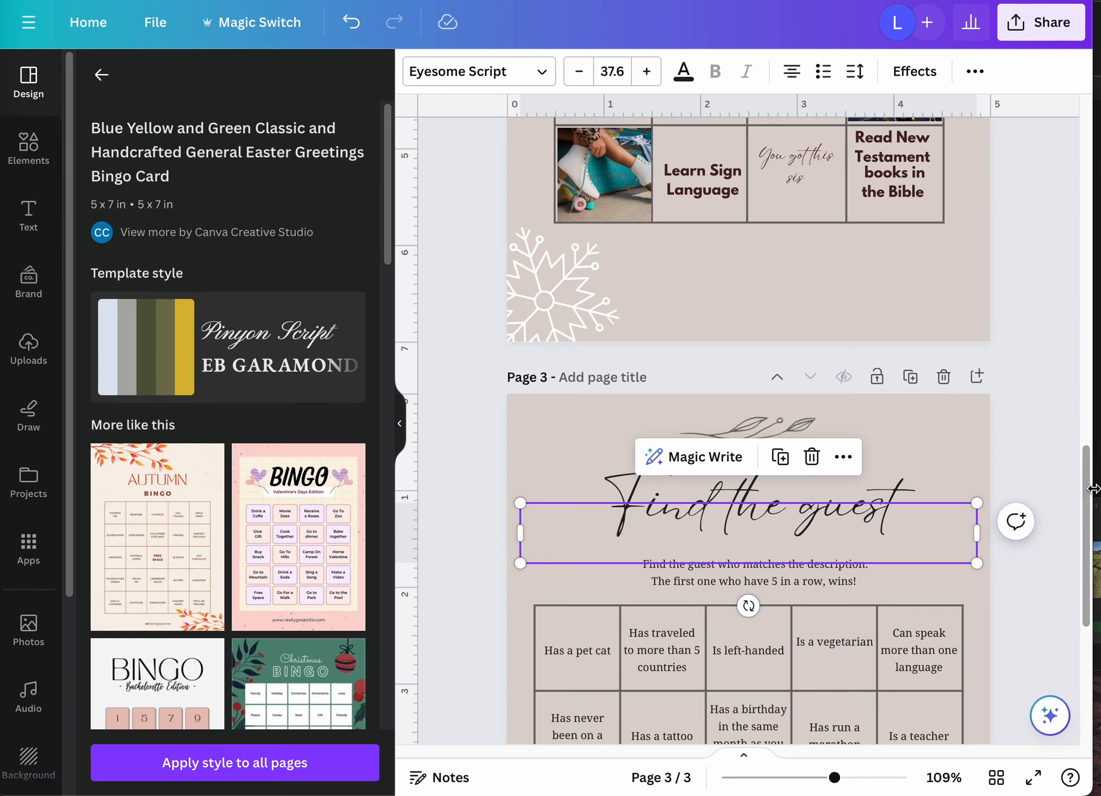
# Step: Try the document's dark gray on the "Learn how to skate" text of the Glow Up Bingo card, and settle on near-black #202124
pyautogui.moveTo(1084, 491); pyautogui.dragTo(1073, 373)
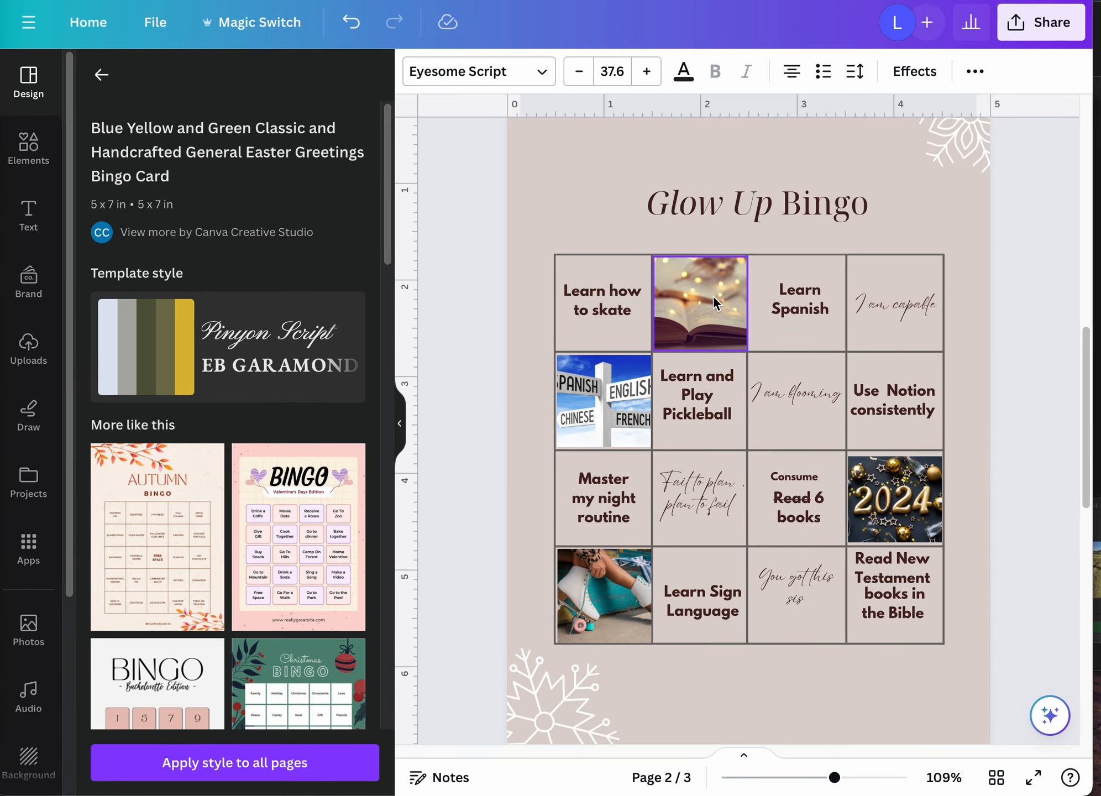
pyautogui.click(591, 304)
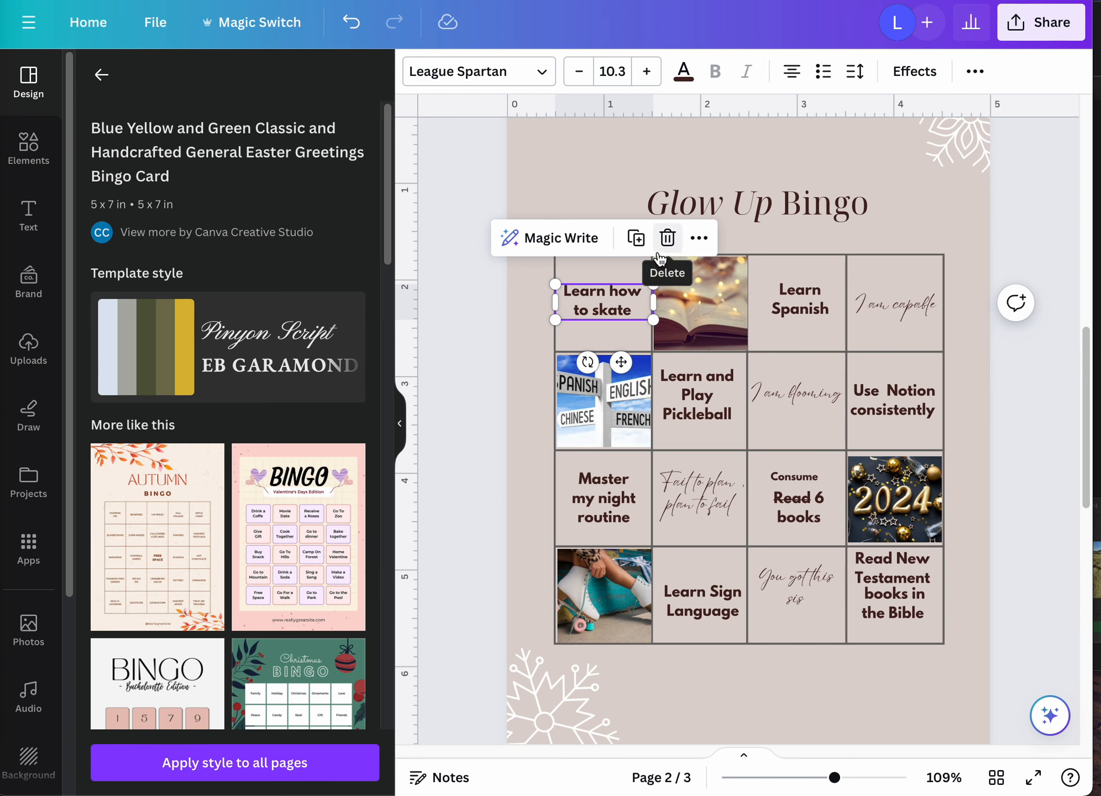
pyautogui.click(698, 238)
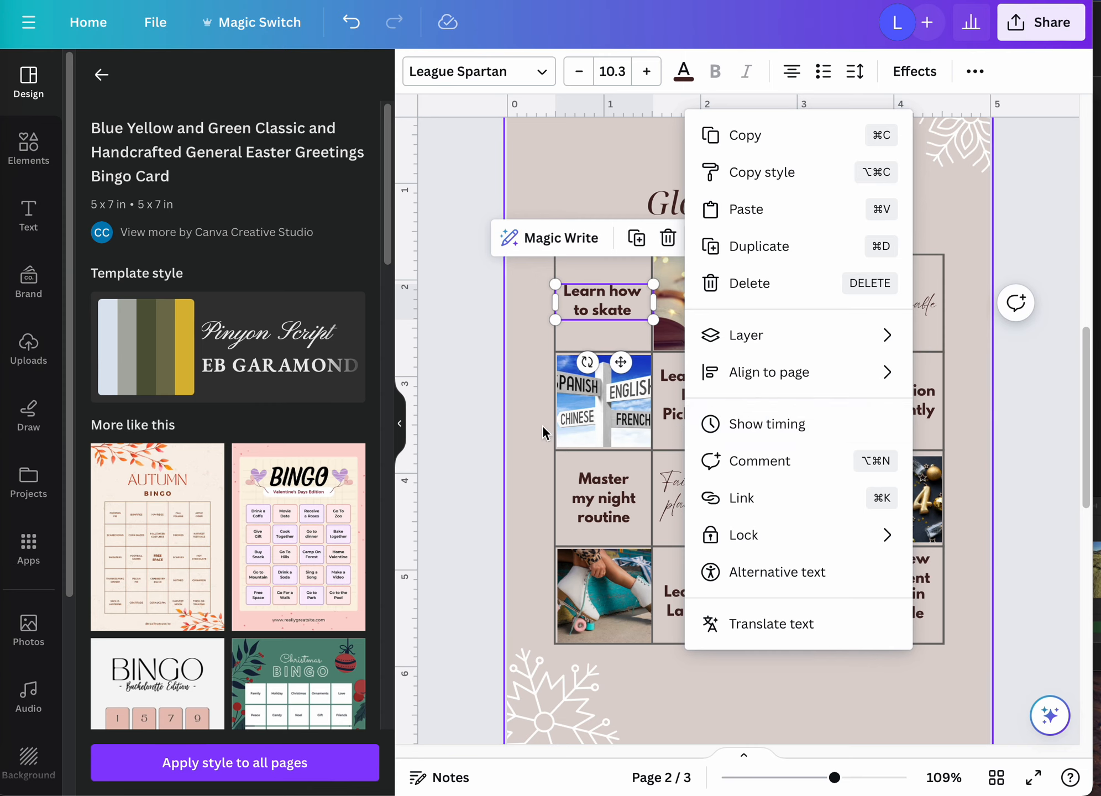
pyautogui.click(527, 415)
pyautogui.click(604, 298)
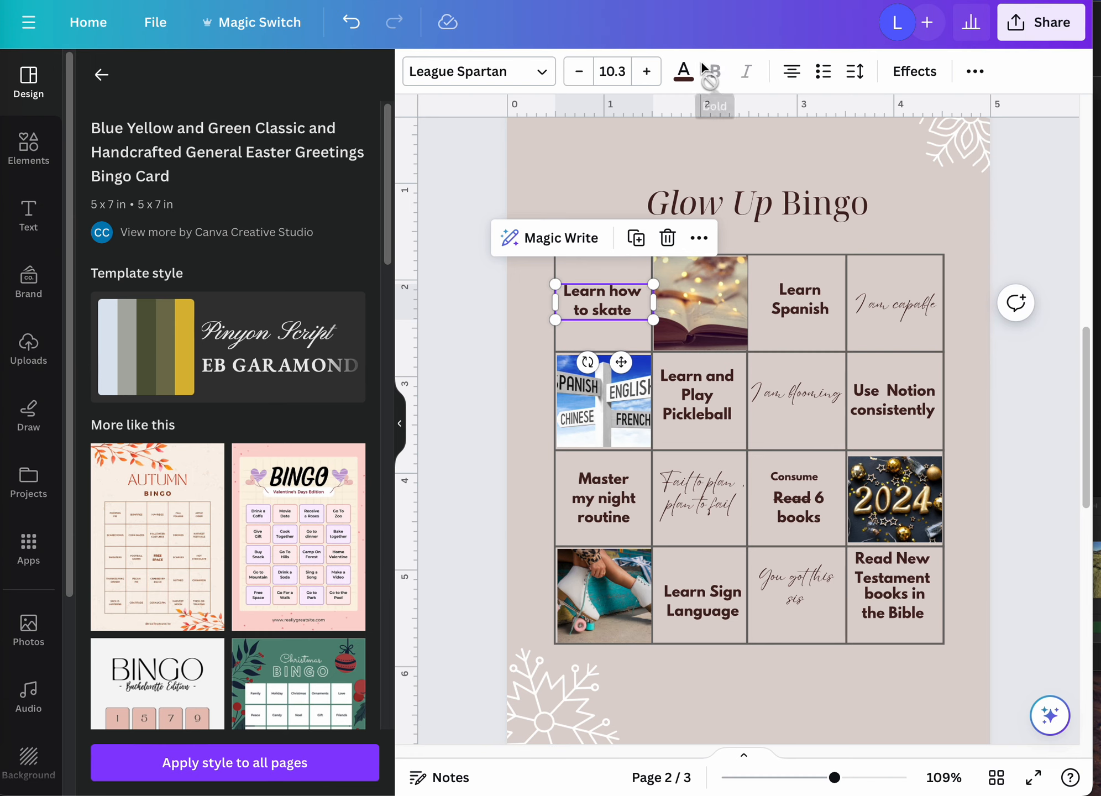
pyautogui.click(684, 71)
pyautogui.click(296, 184)
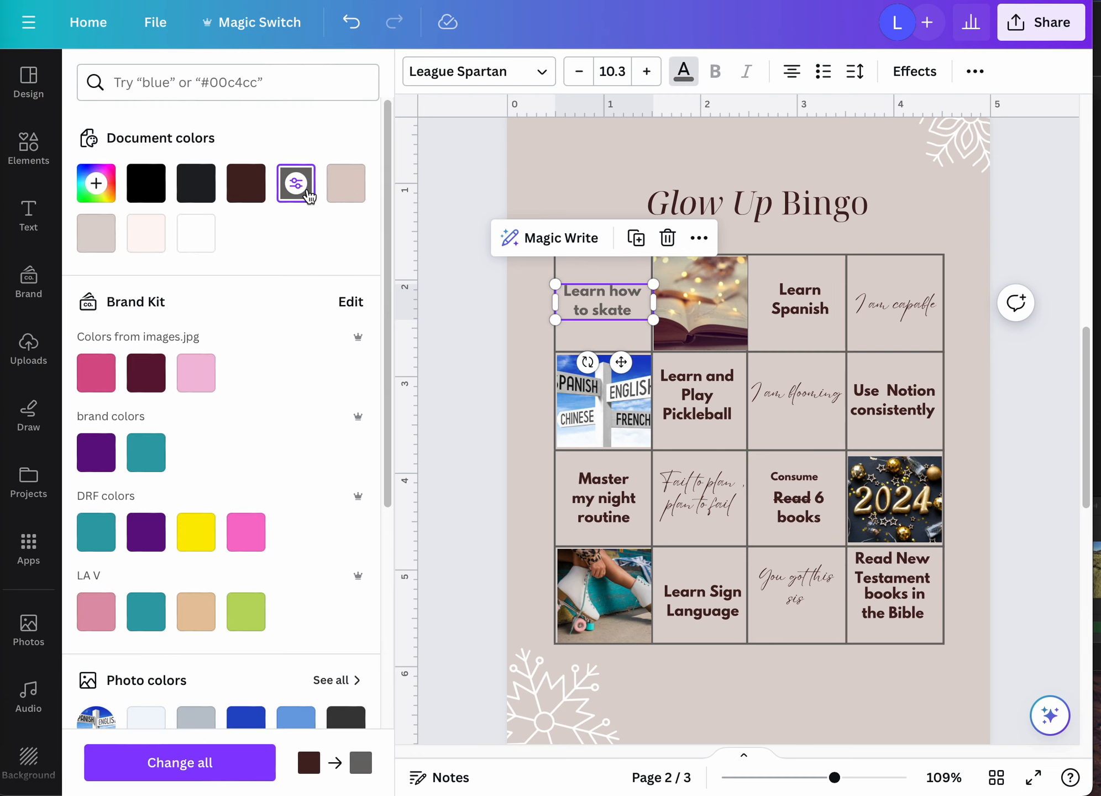
pyautogui.click(200, 190)
# Step: Set the "Learn Spanish", "Learn and Play Pickleball" and "Use Notion consistently" texts to near-black #202124
pyautogui.click(782, 305)
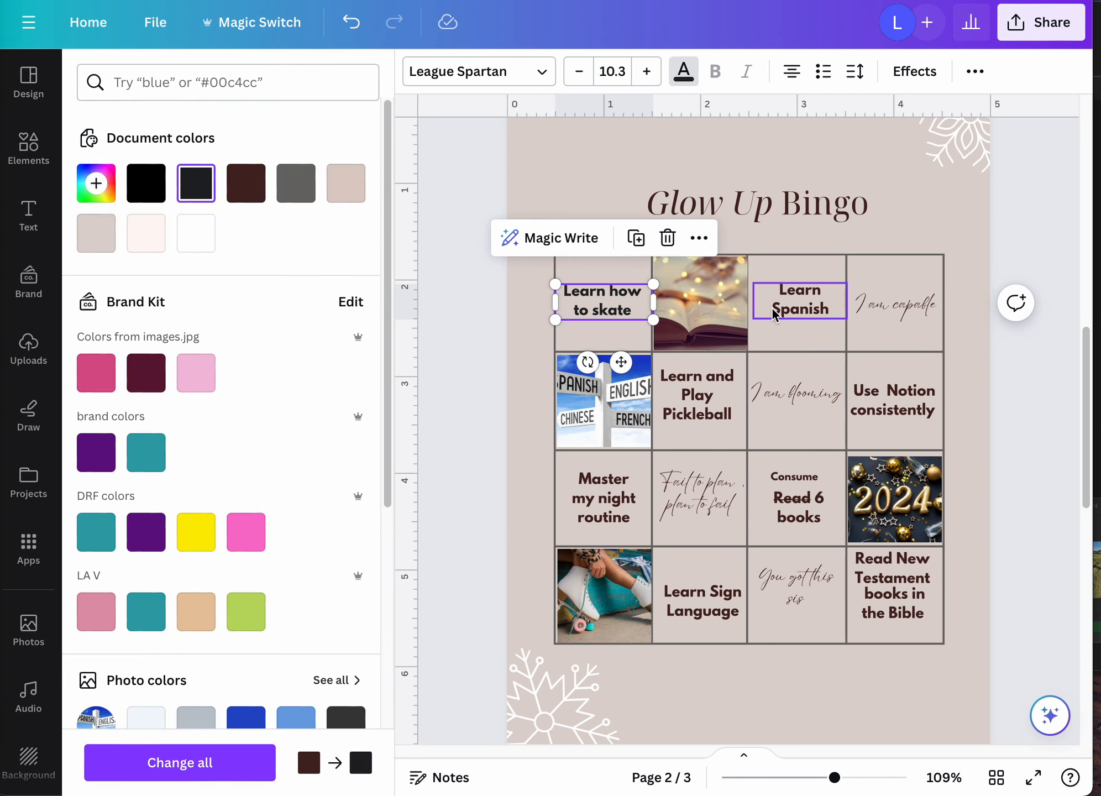
pyautogui.click(197, 185)
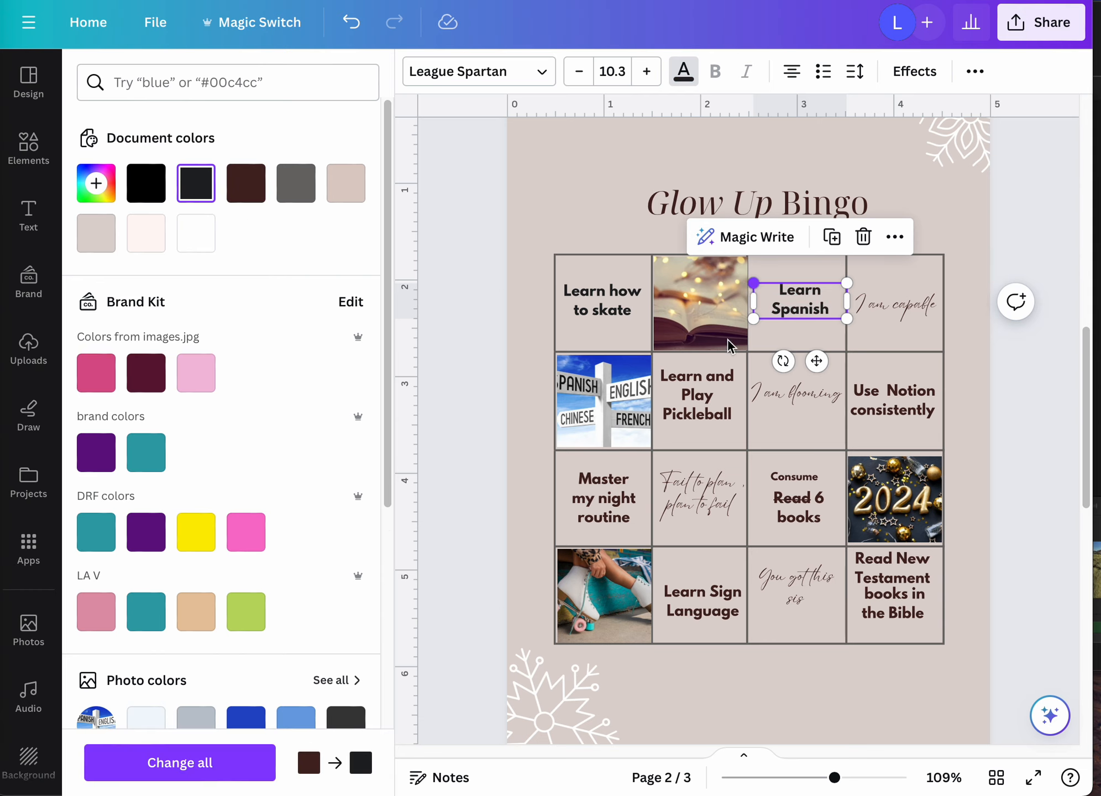
pyautogui.click(696, 395)
pyautogui.click(196, 184)
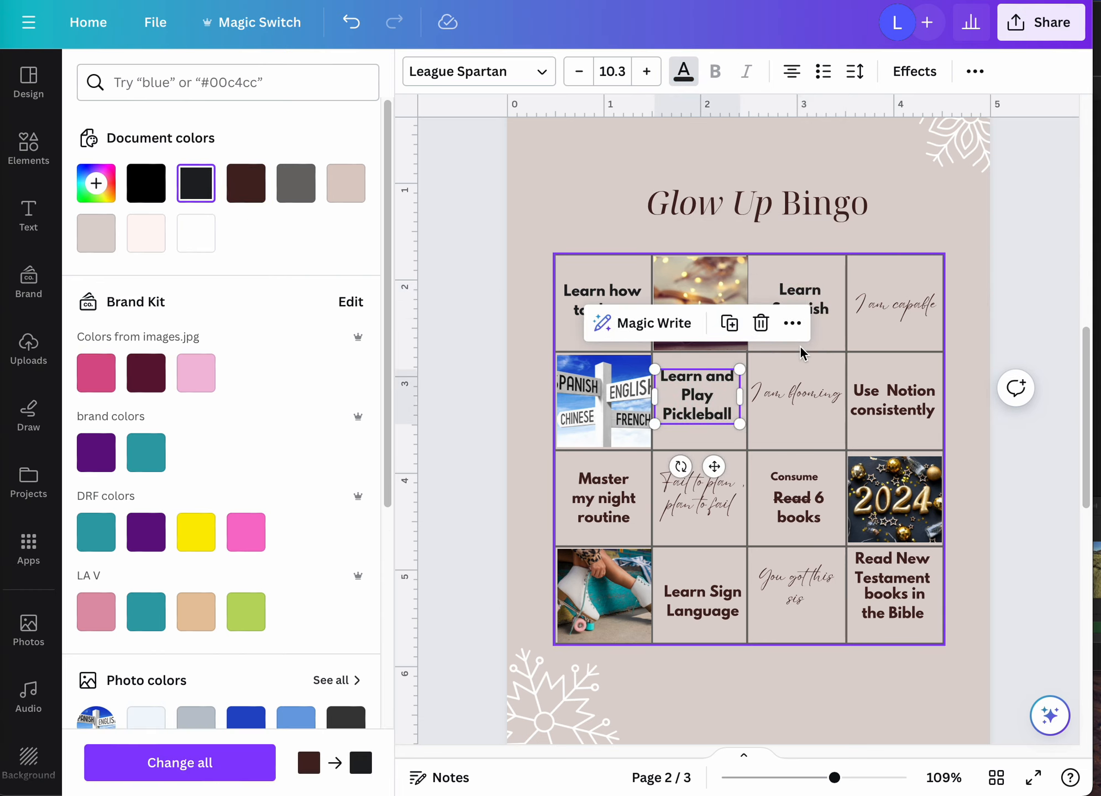
pyautogui.click(887, 409)
pyautogui.click(195, 186)
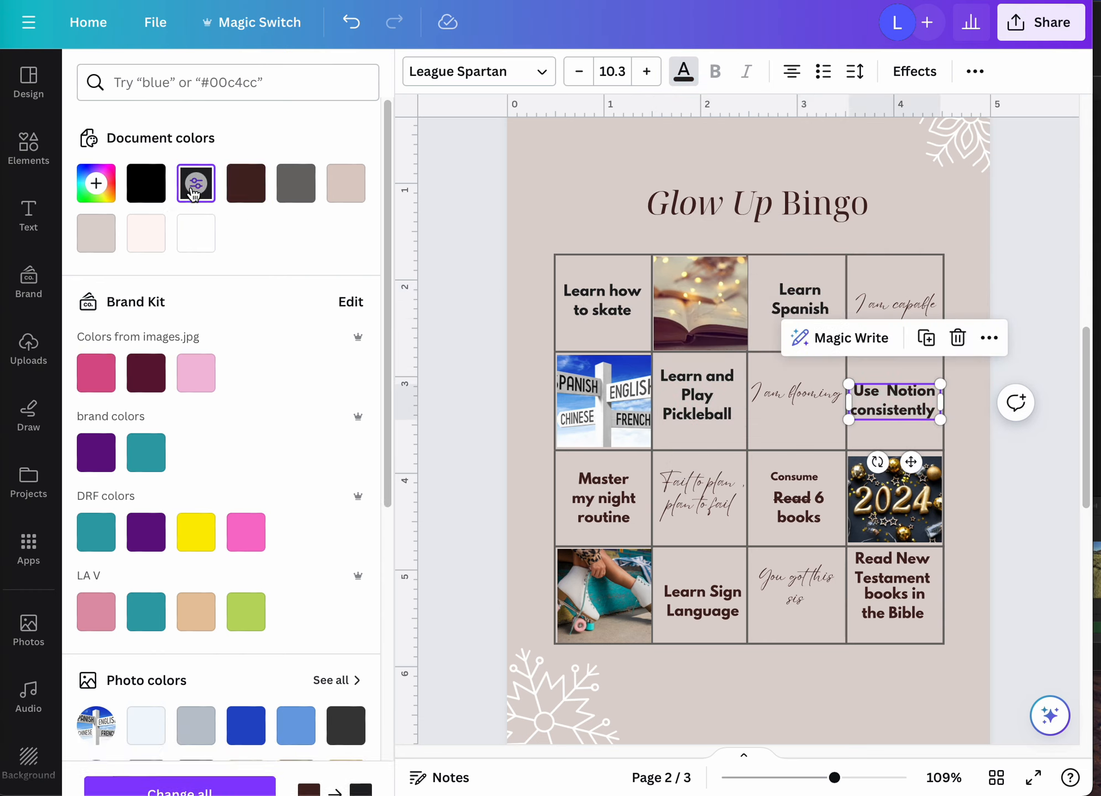
# Step: Set the "Read 6 books" text of the bingo card to near-black #202124
pyautogui.click(791, 500)
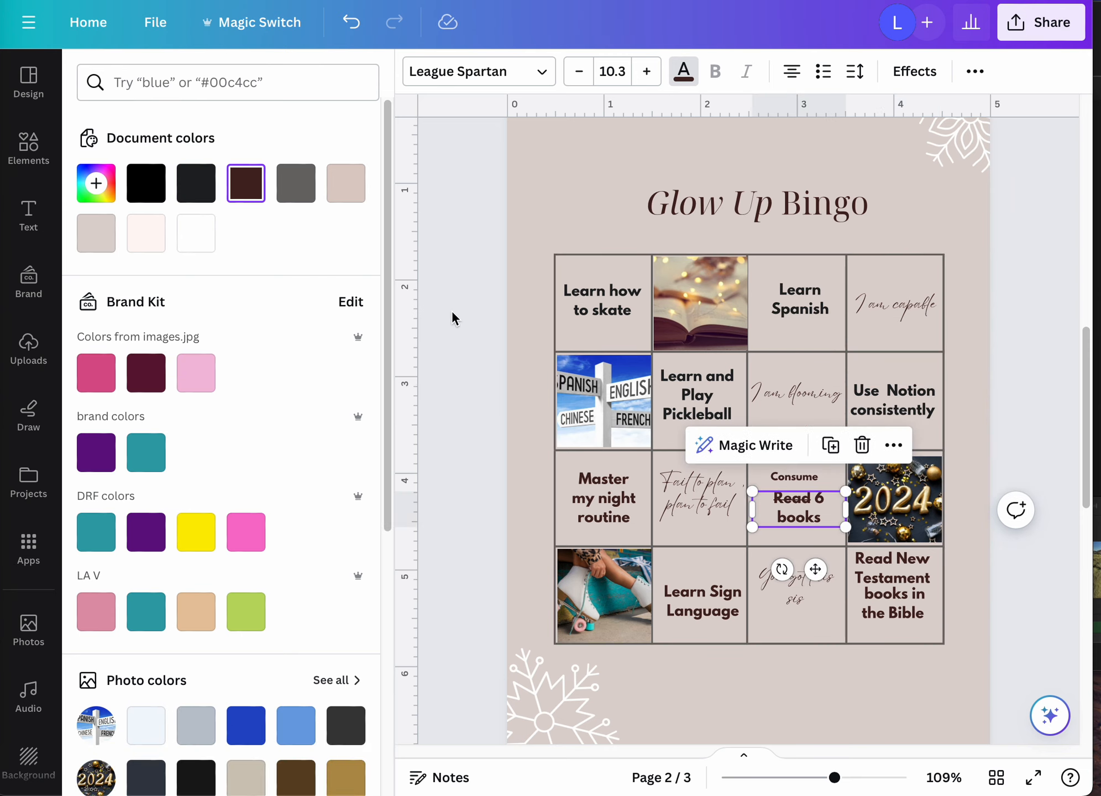
pyautogui.click(196, 184)
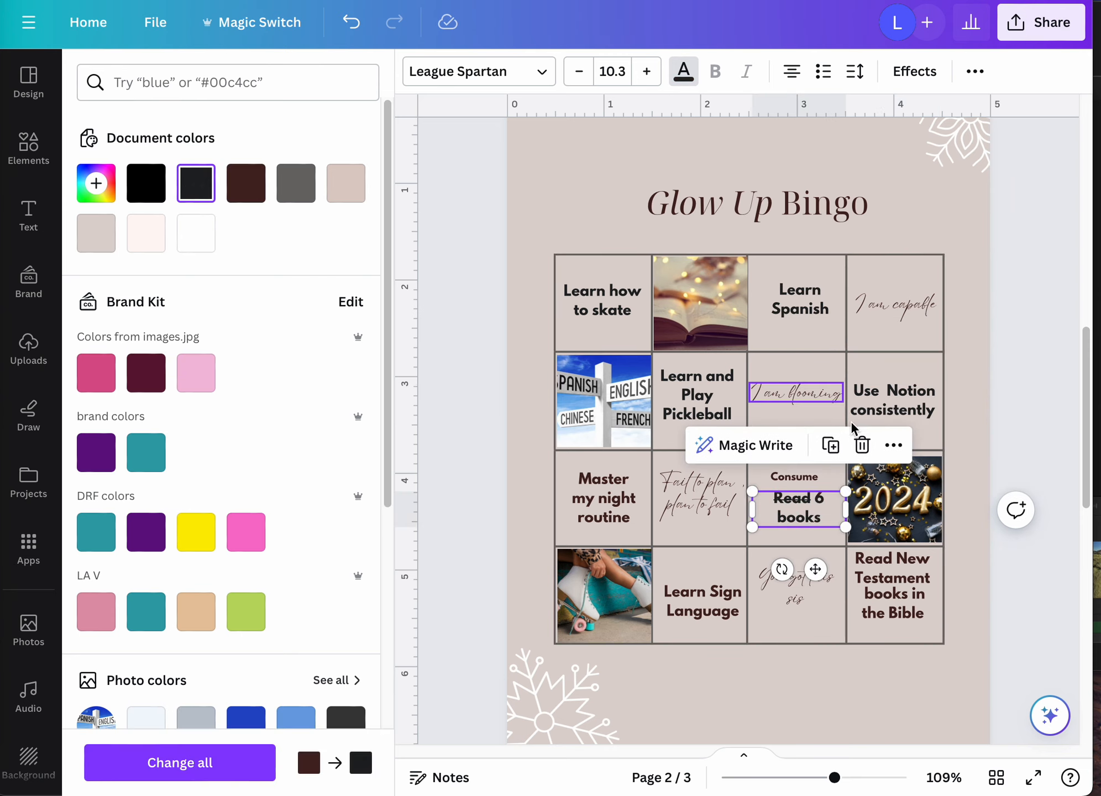
pyautogui.click(800, 484)
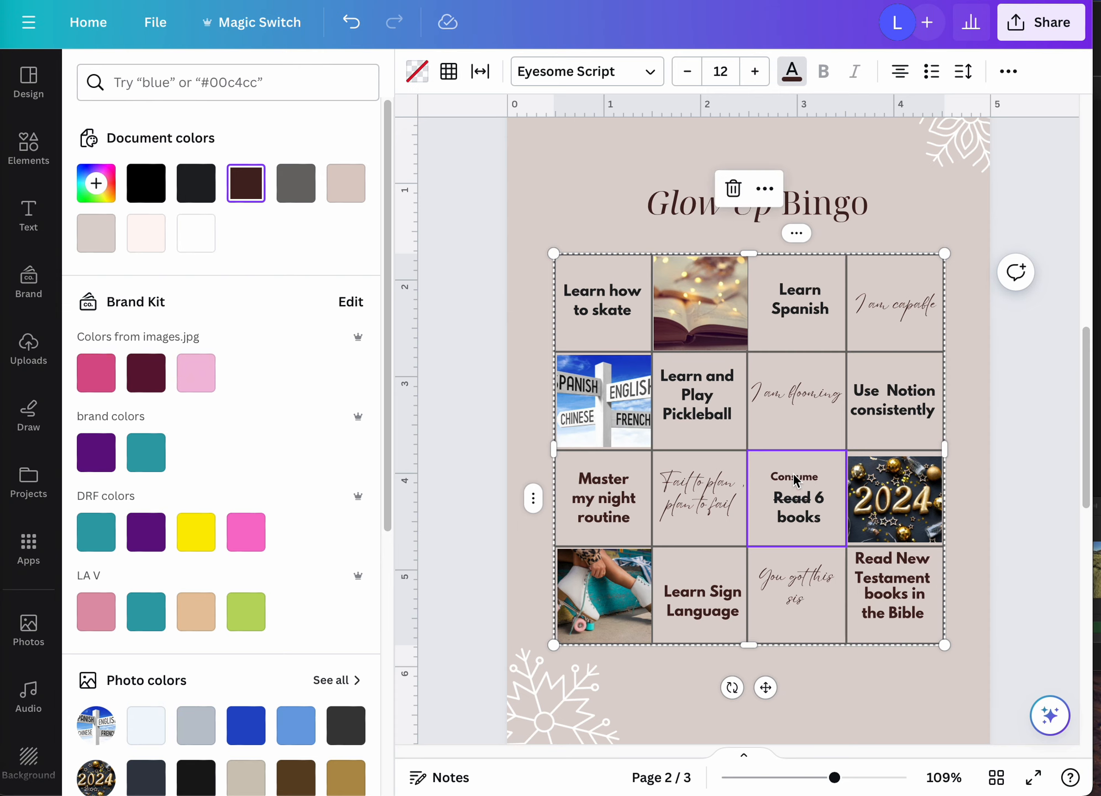
pyautogui.click(460, 526)
pyautogui.click(800, 478)
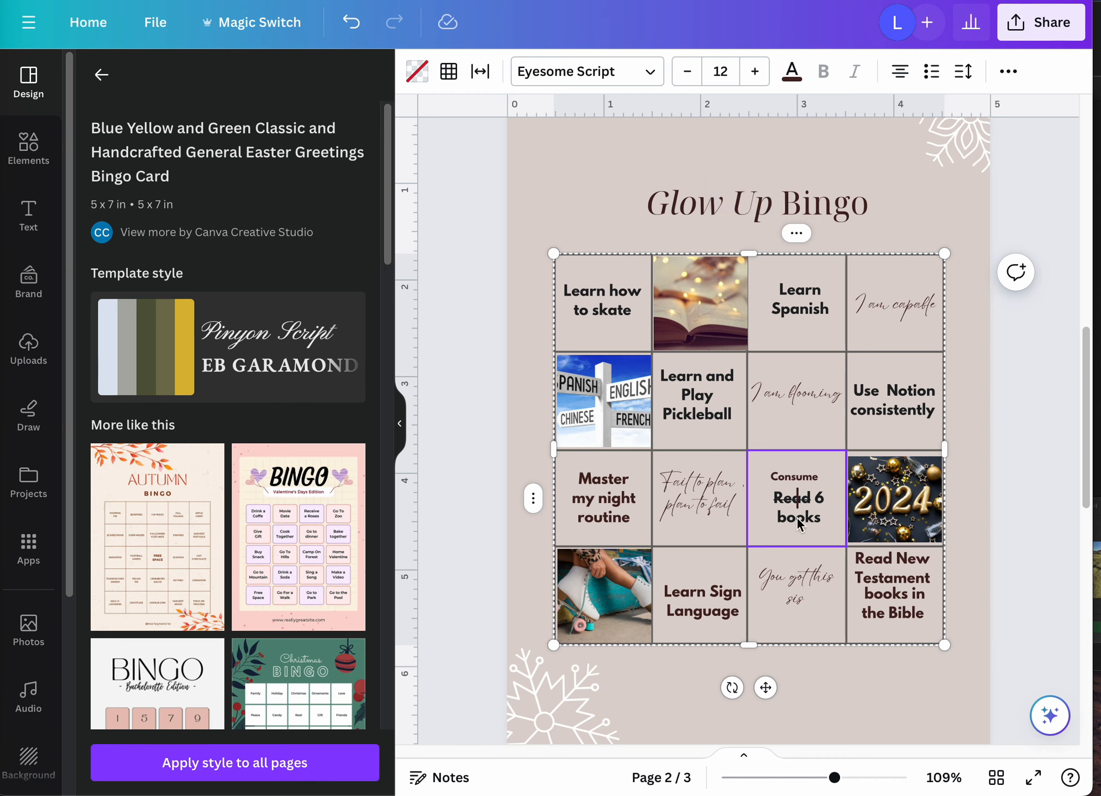
pyautogui.click(995, 544)
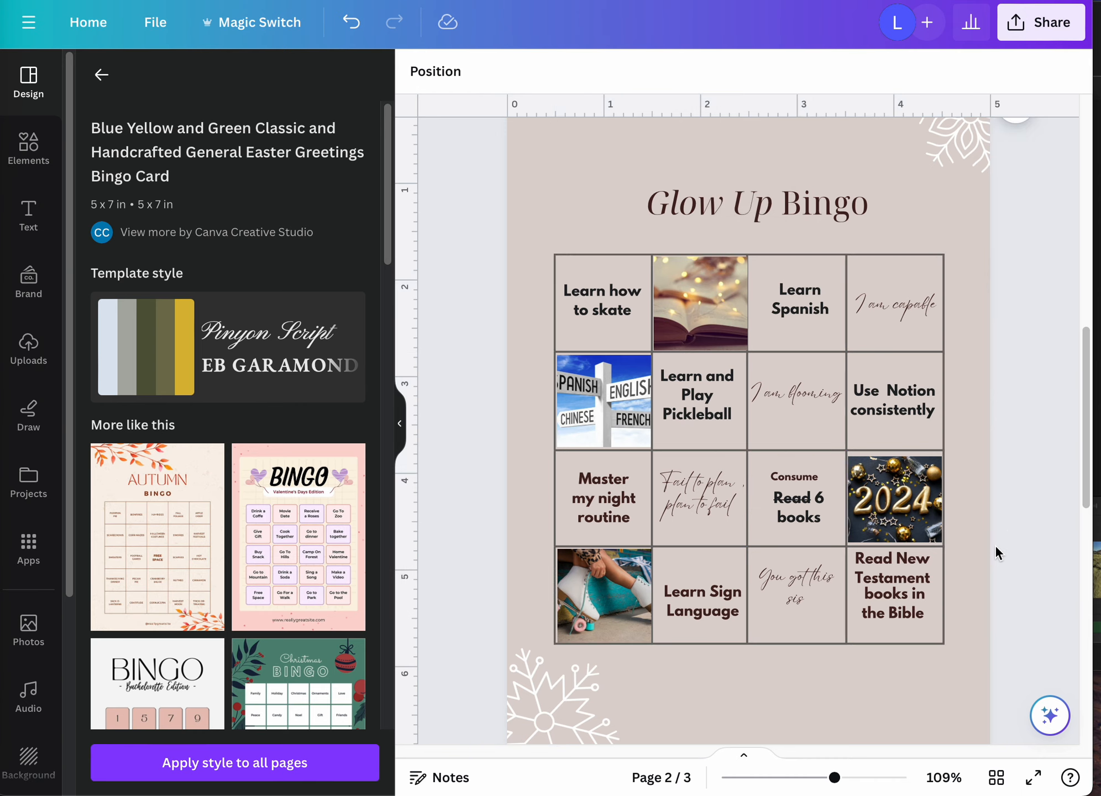
# Step: Set both text boxes of "Read New Testament books in the Bible" to near-black #202124
pyautogui.click(888, 568)
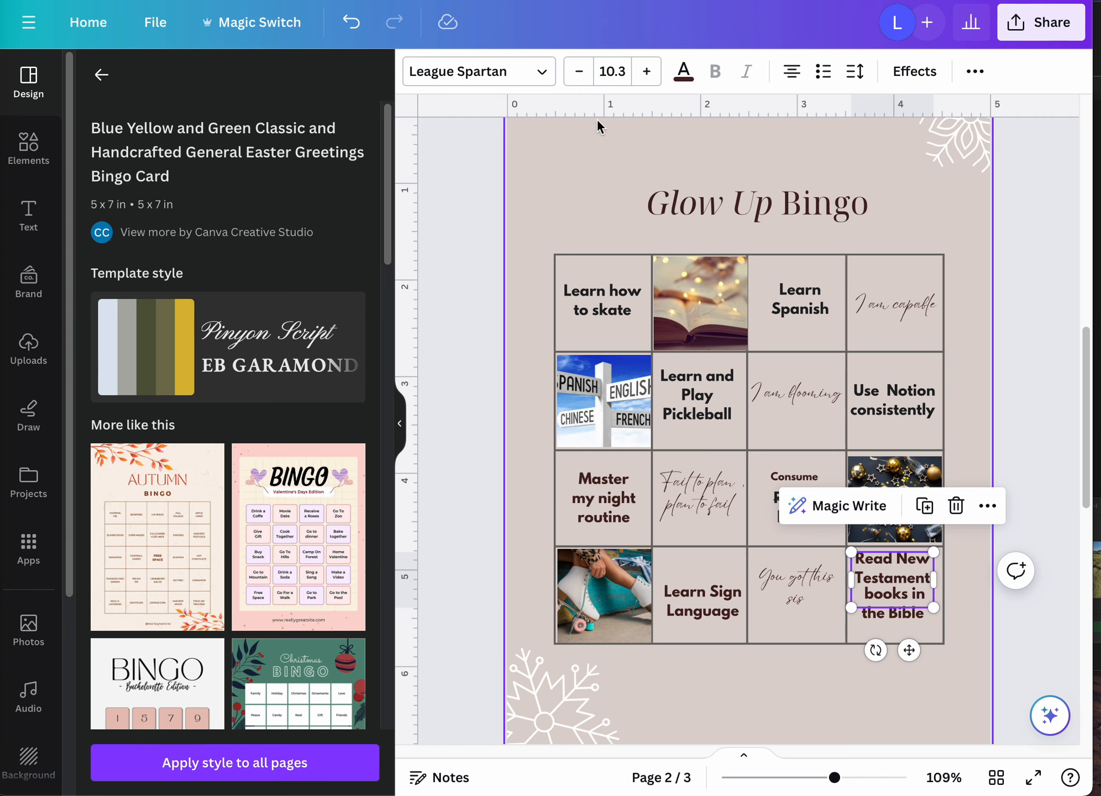
pyautogui.click(683, 80)
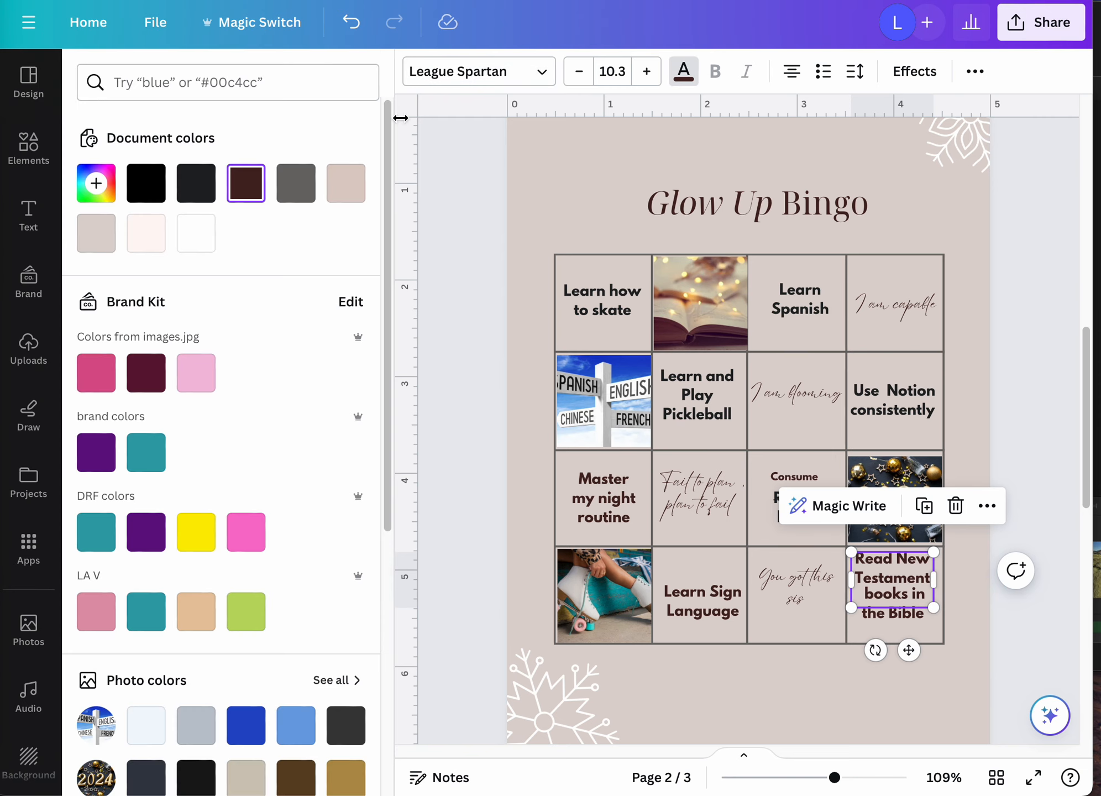
pyautogui.click(196, 183)
pyautogui.click(890, 619)
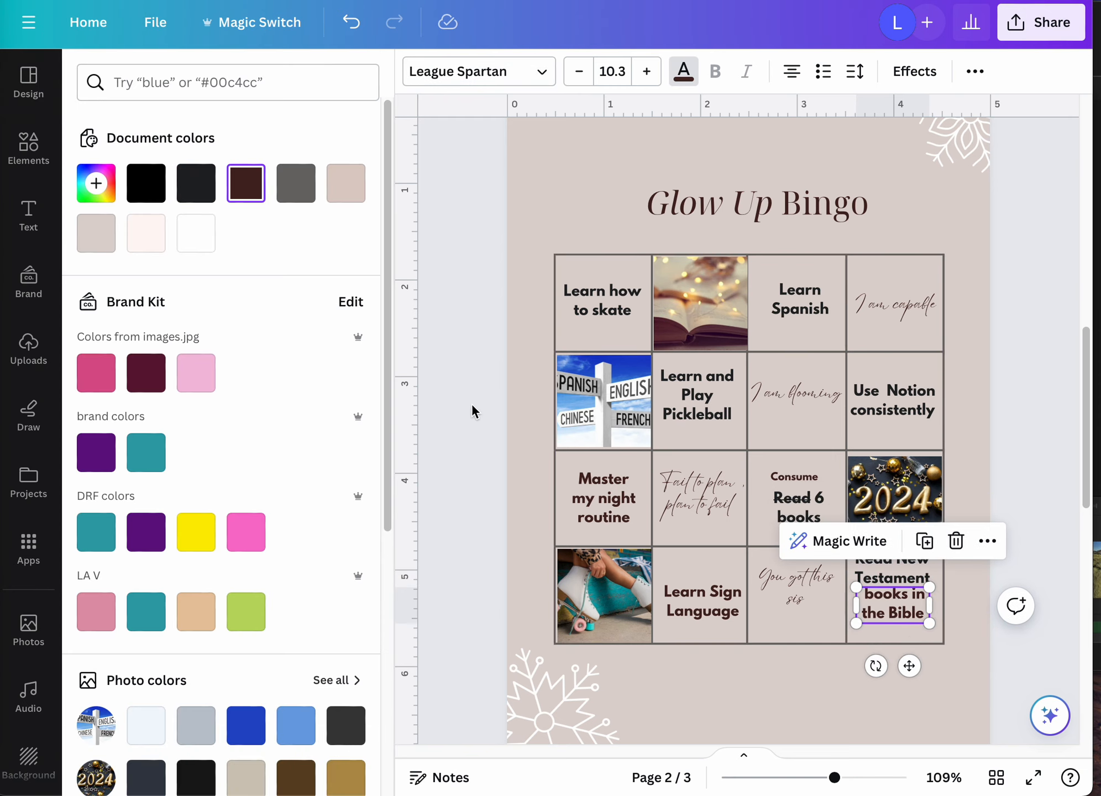
pyautogui.click(197, 182)
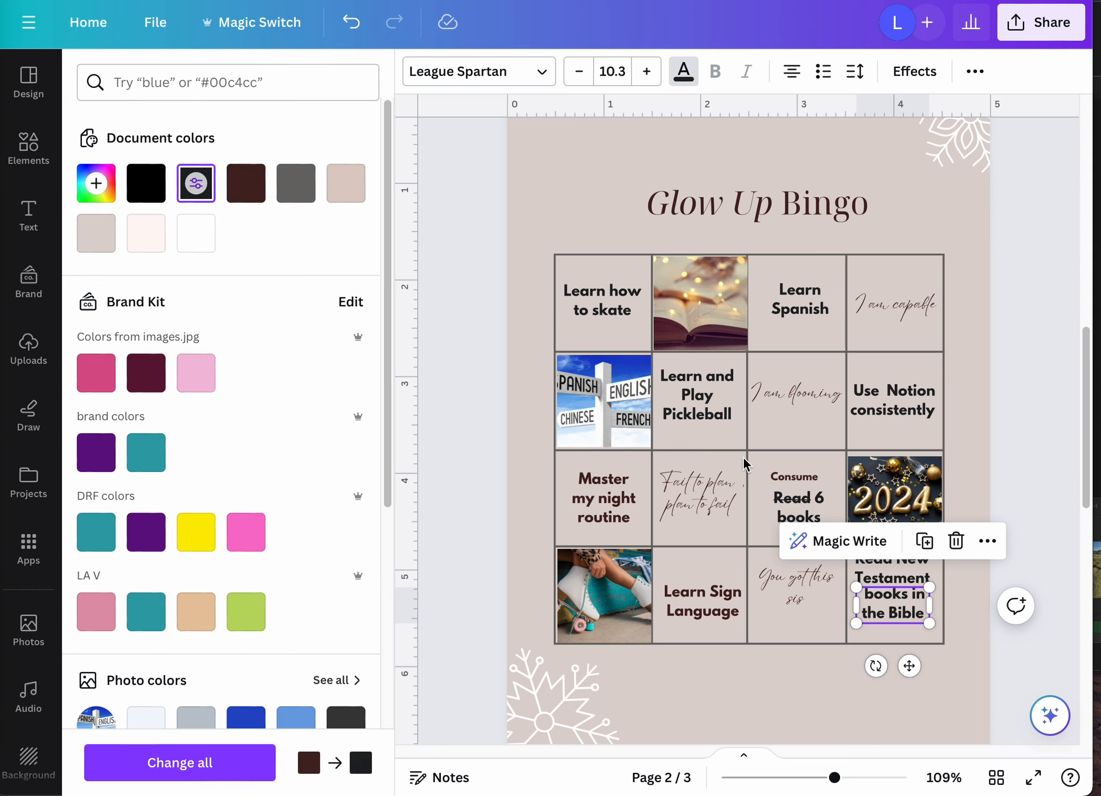
# Step: Set the "Consume", "Master my night routine" and "Learn Sign Language" texts to near-black #202124
pyautogui.click(799, 505)
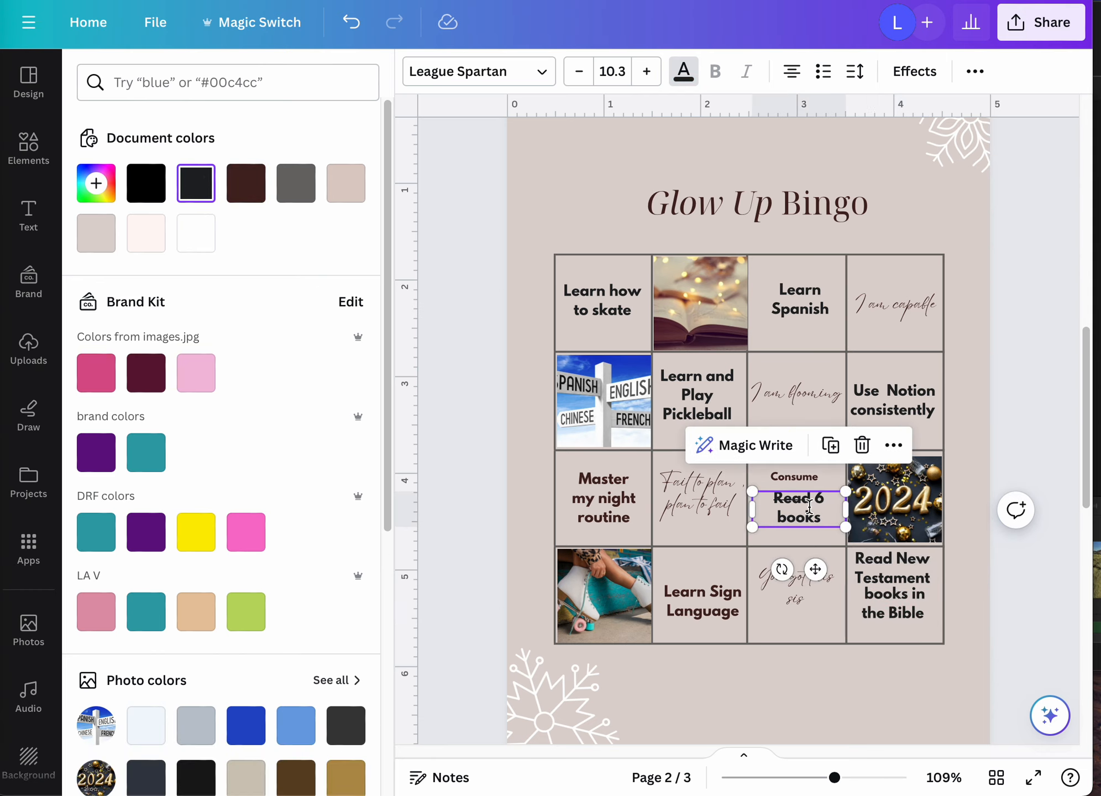
pyautogui.click(793, 476)
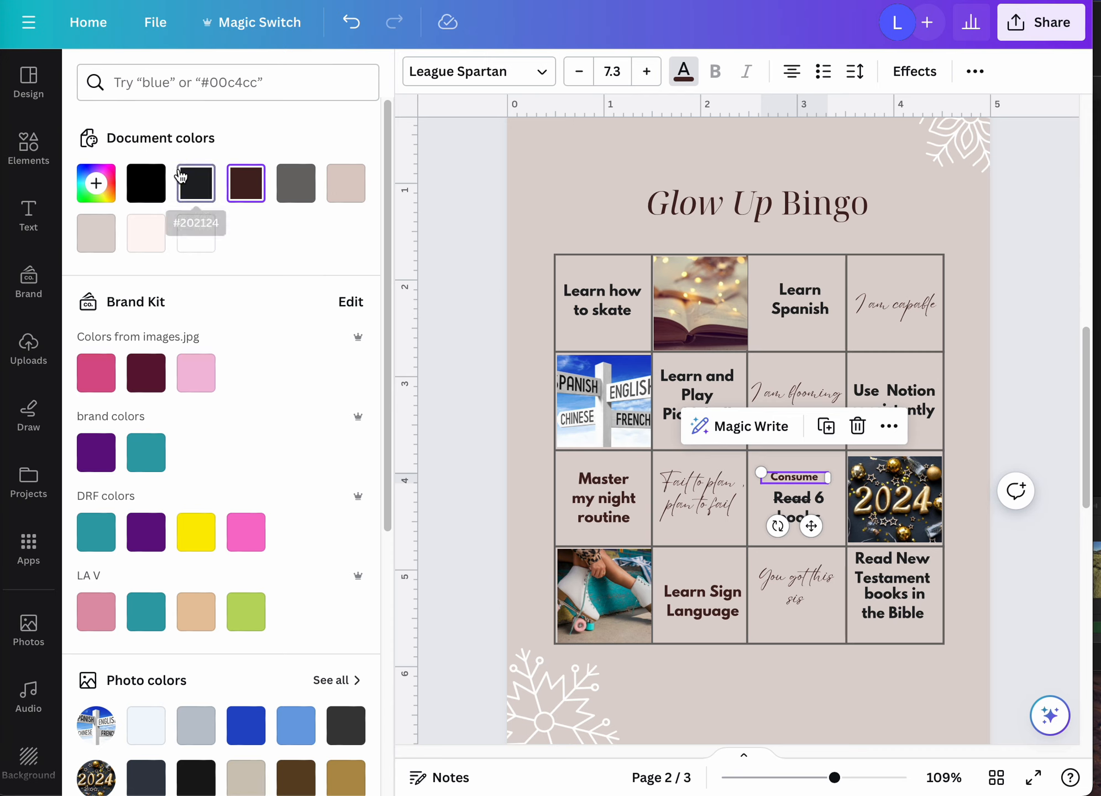
pyautogui.click(197, 183)
pyautogui.click(624, 508)
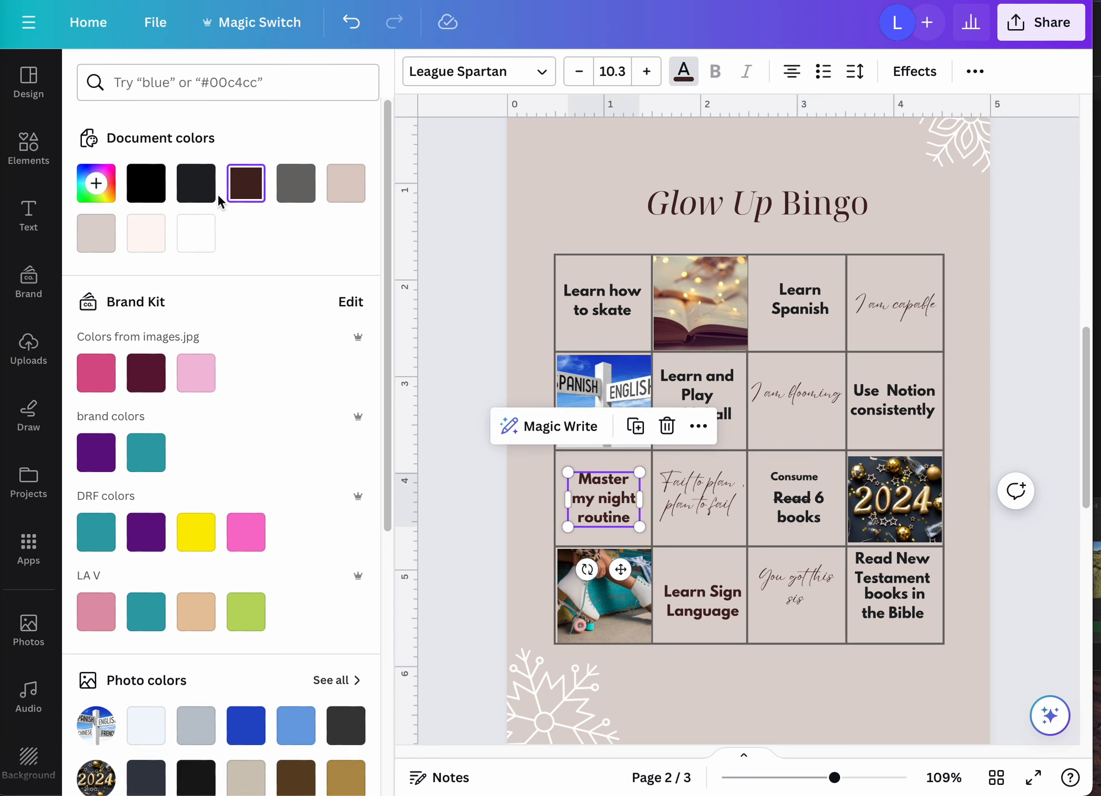
pyautogui.click(196, 183)
pyautogui.click(701, 595)
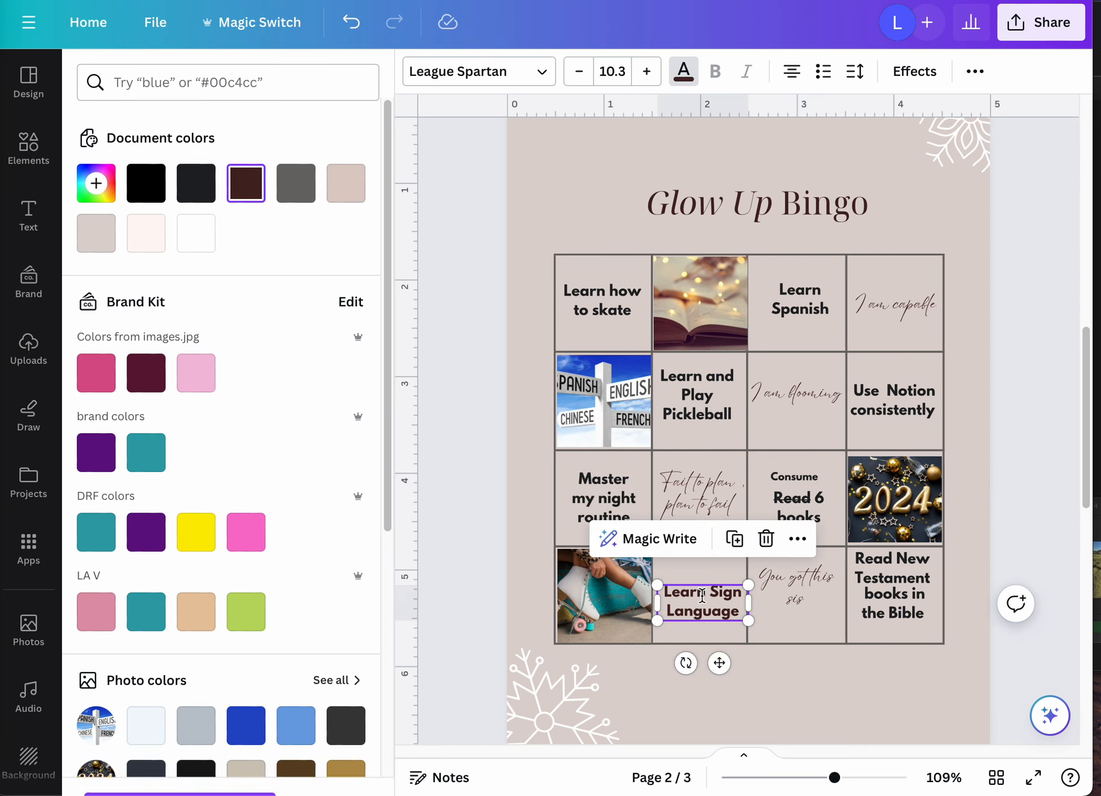
pyautogui.click(194, 184)
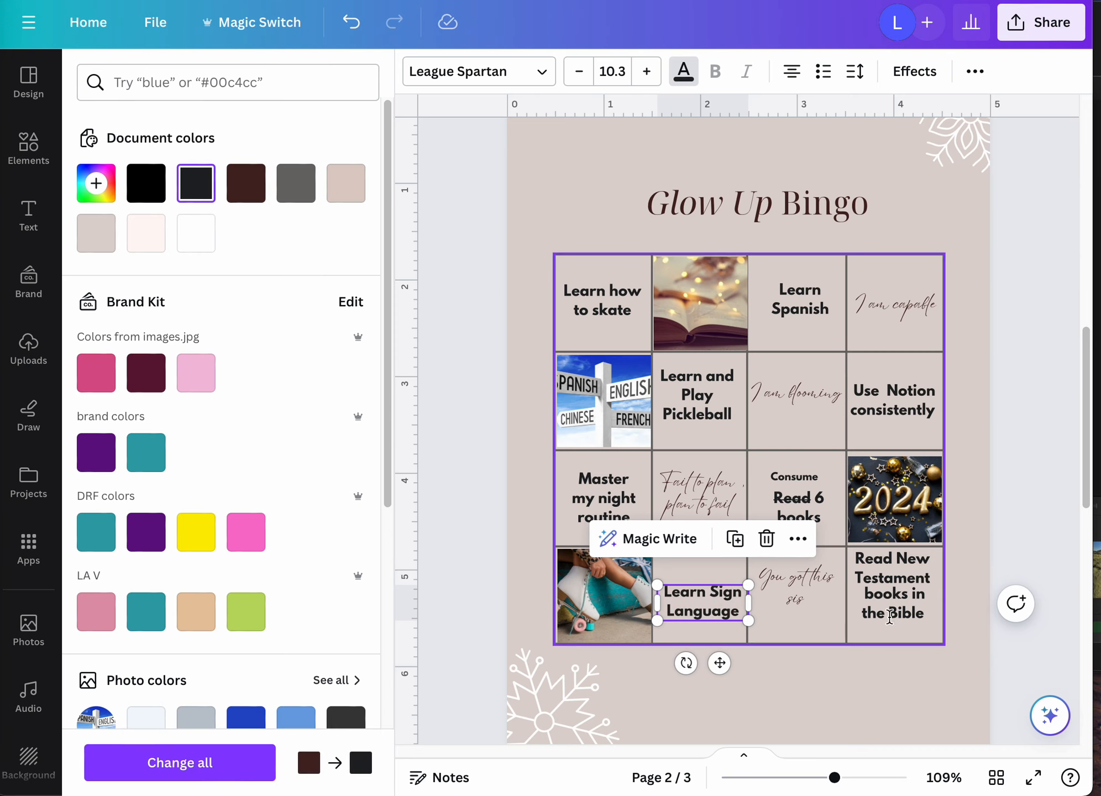
pyautogui.click(890, 602)
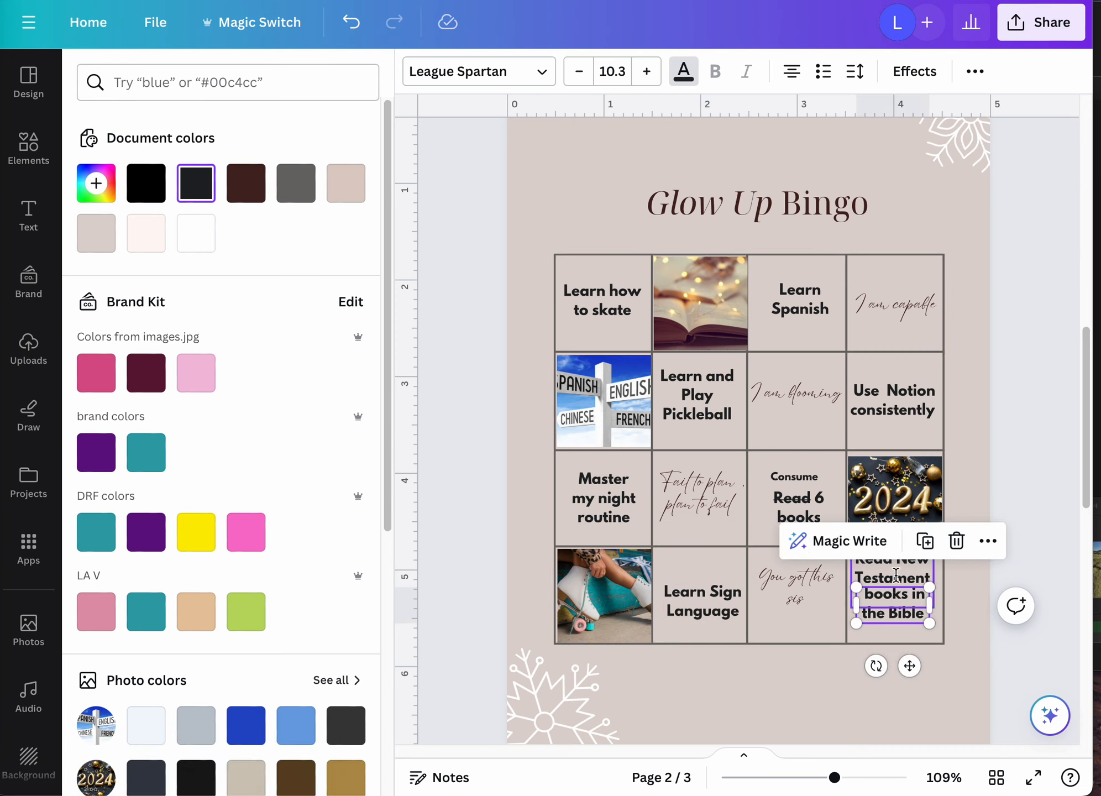
# Step: Set the four script affirmations "You got this sis", "Fail to plan, plan to fail", "I am blooming" and "I am capable" to near-black #202124
pyautogui.click(796, 589)
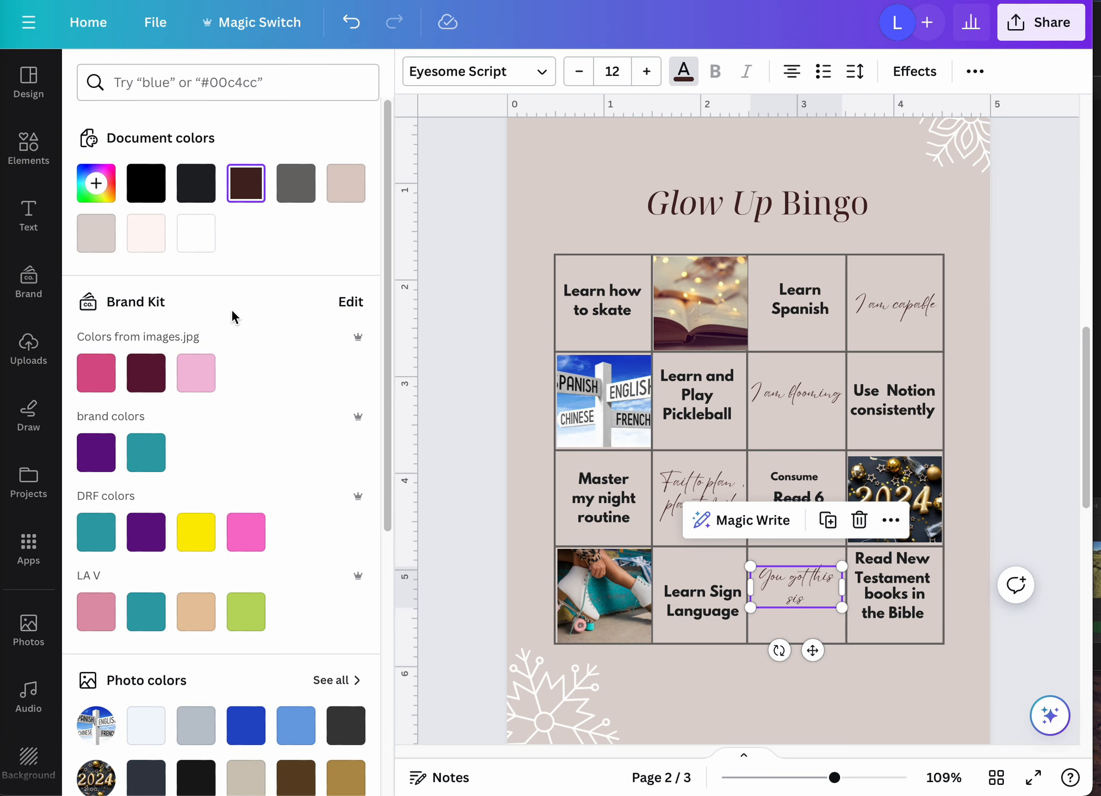
pyautogui.click(194, 183)
pyautogui.click(665, 490)
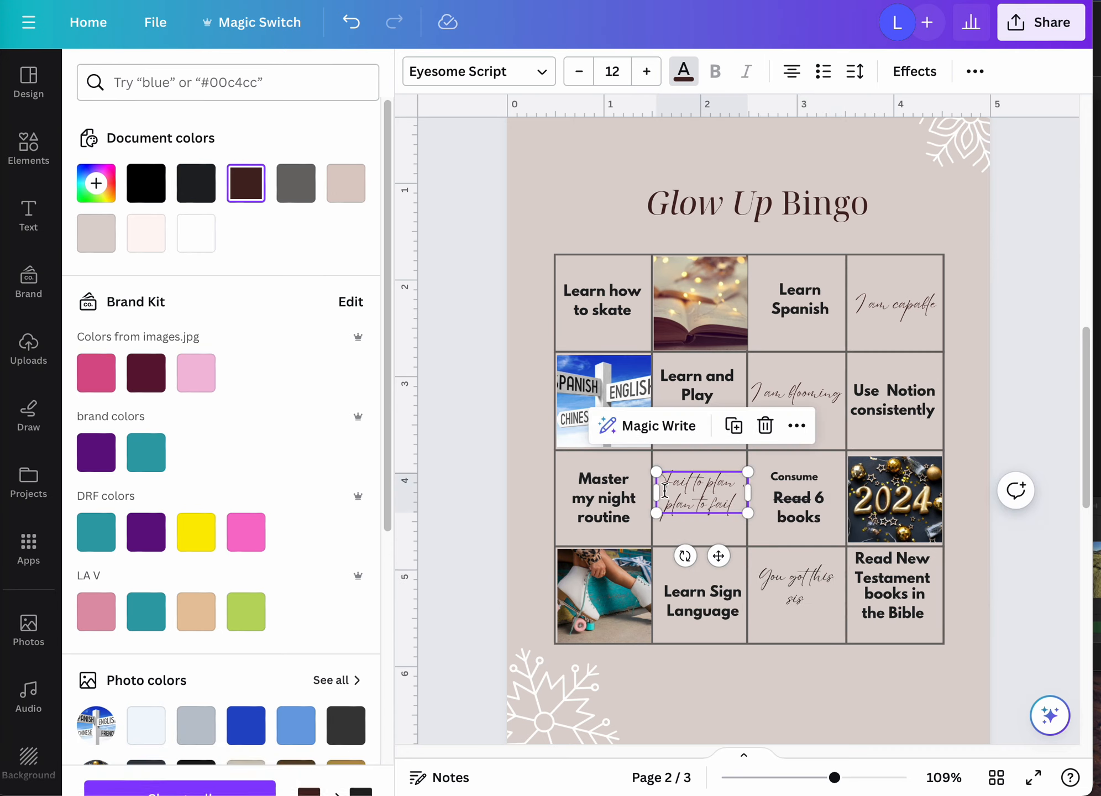
pyautogui.click(196, 183)
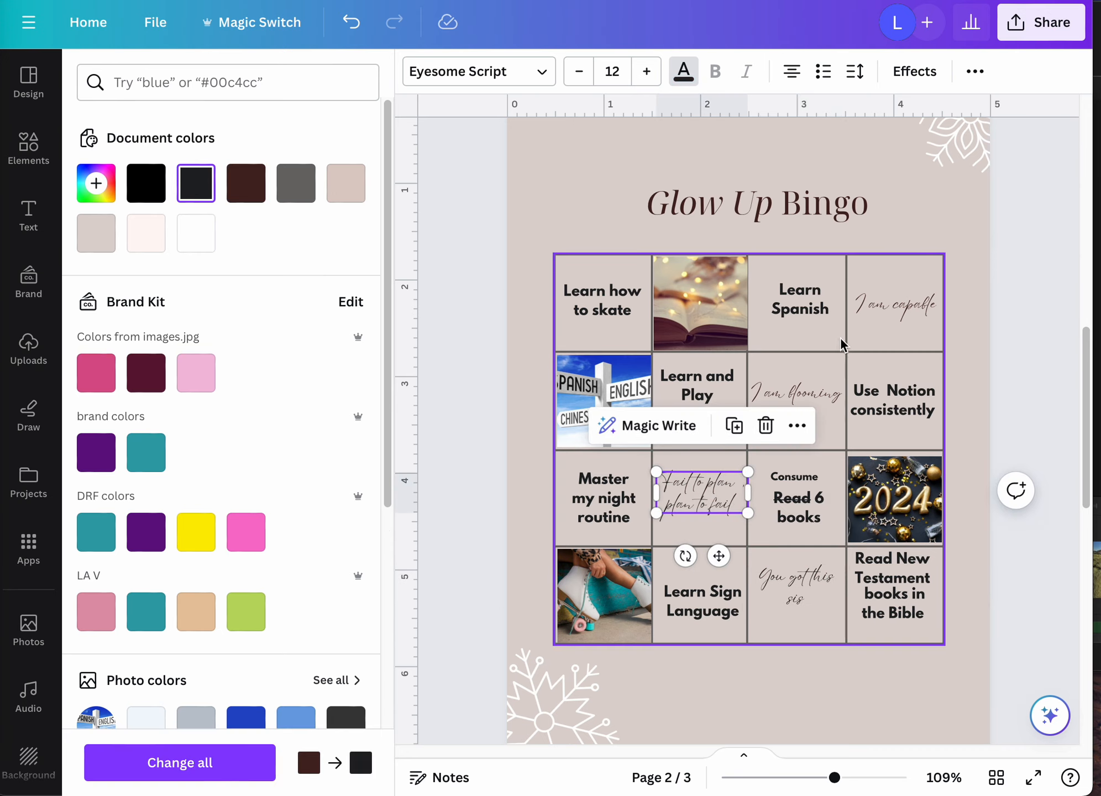
pyautogui.click(803, 382)
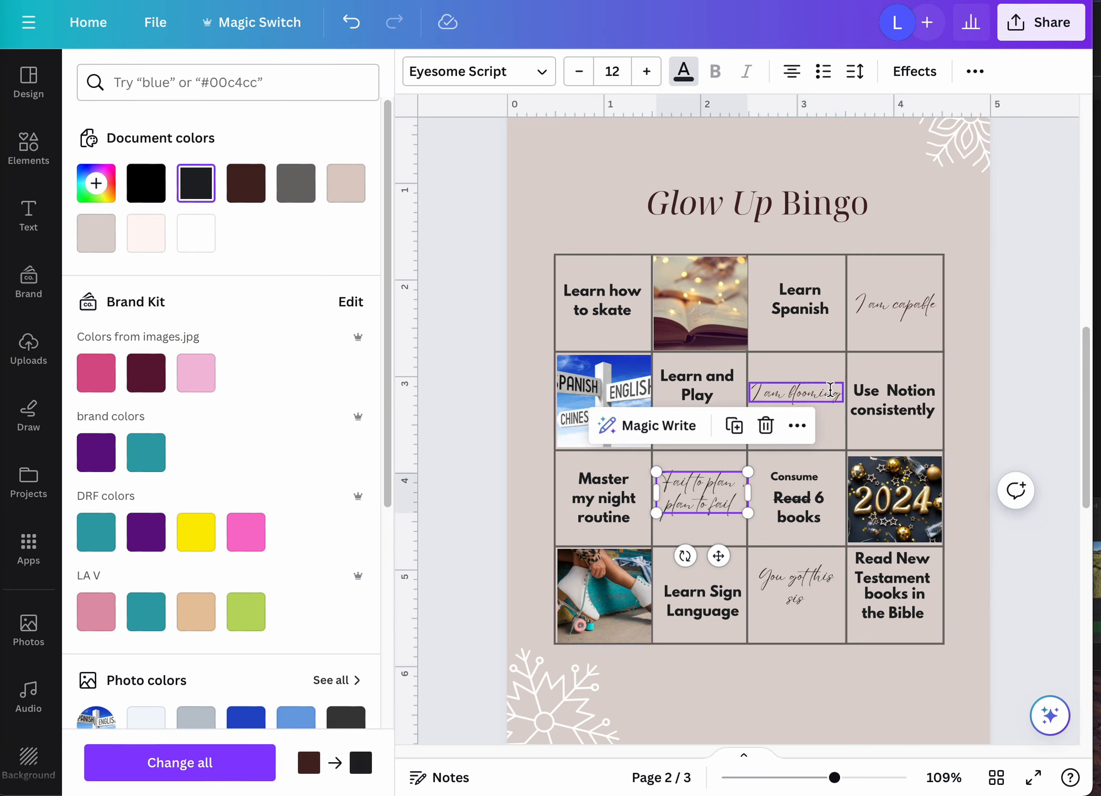
pyautogui.click(195, 183)
pyautogui.click(892, 304)
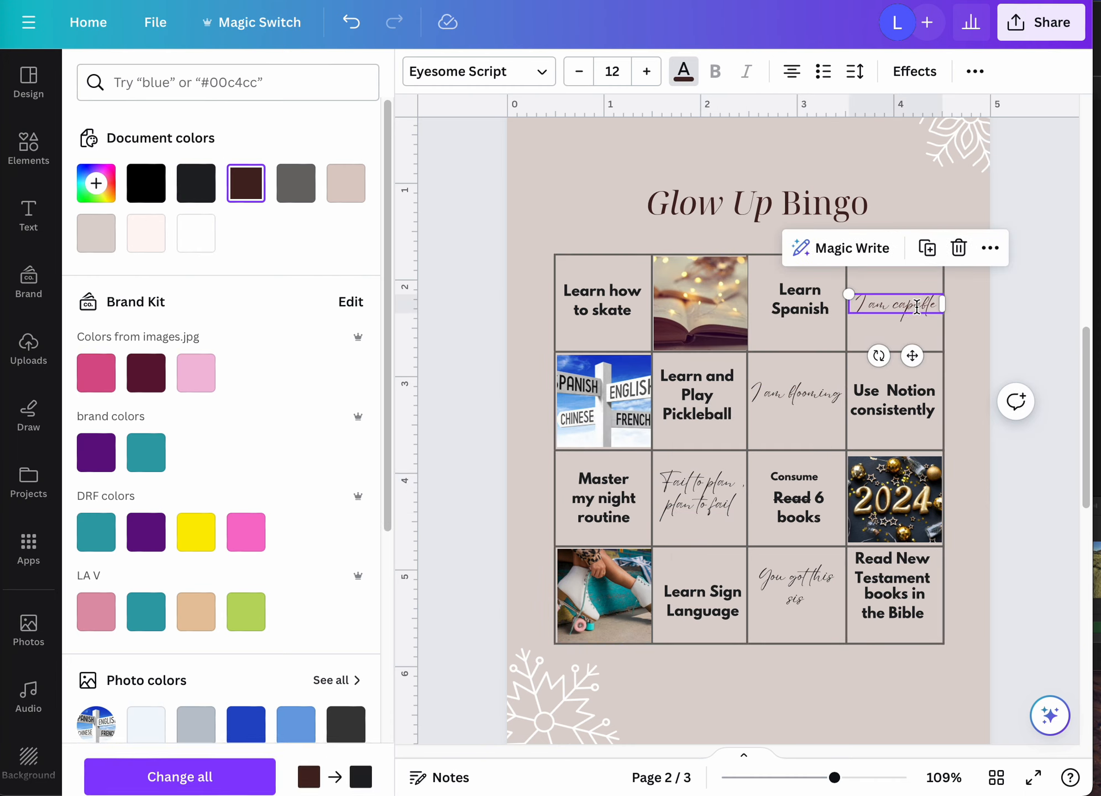
pyautogui.click(195, 183)
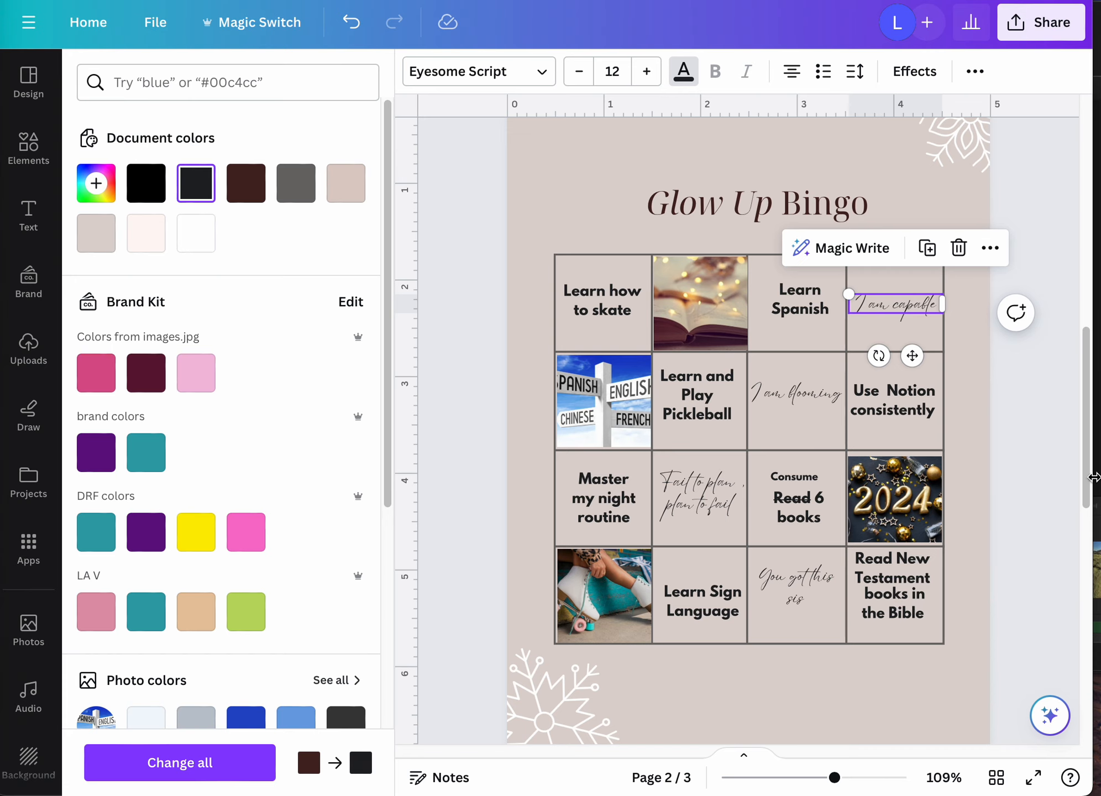
pyautogui.moveTo(1086, 478); pyautogui.dragTo(1086, 583)
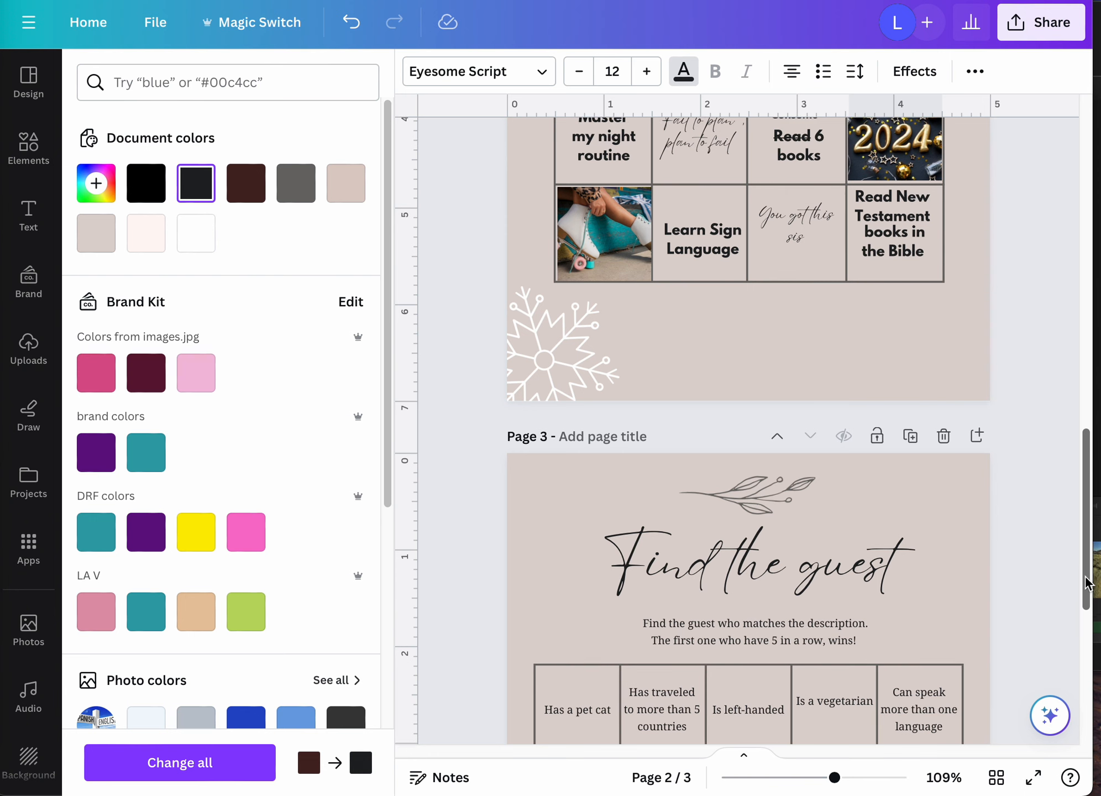
# Step: Copy the script text style of the "Find the guest" title on page 3 onto the "Glow Up Bingo" title on page 2
pyautogui.click(740, 574)
pyautogui.click(618, 553)
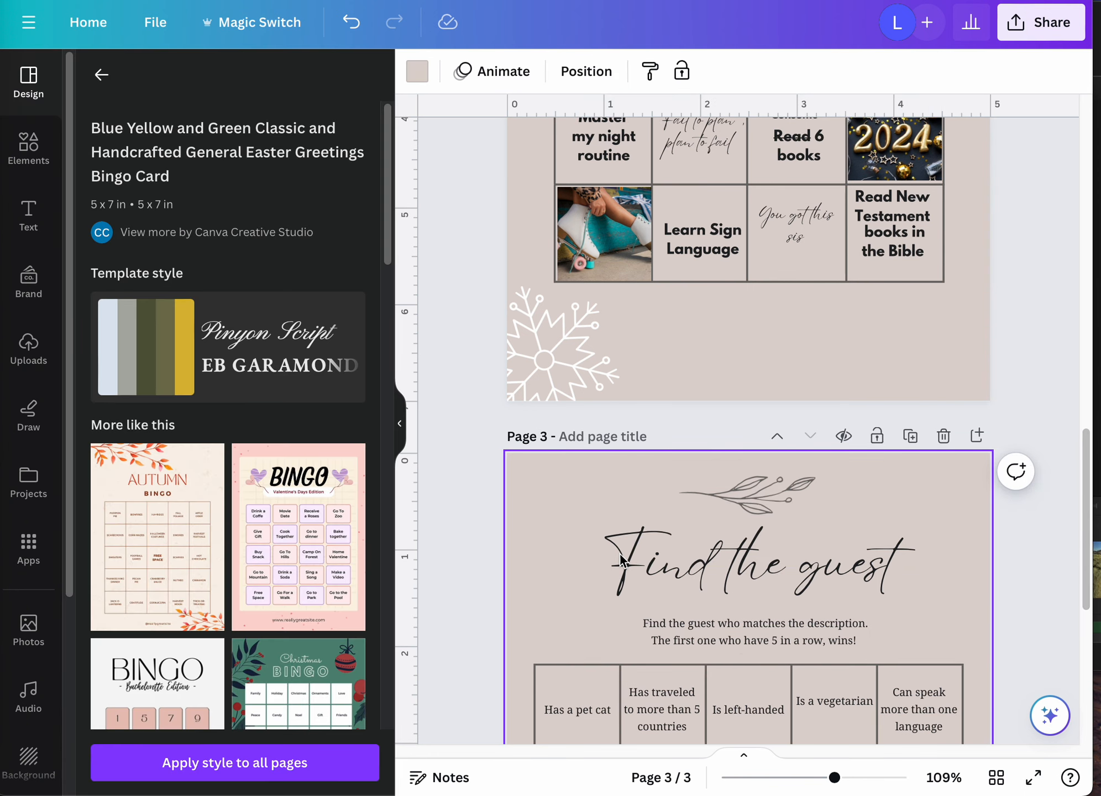
pyautogui.click(684, 599)
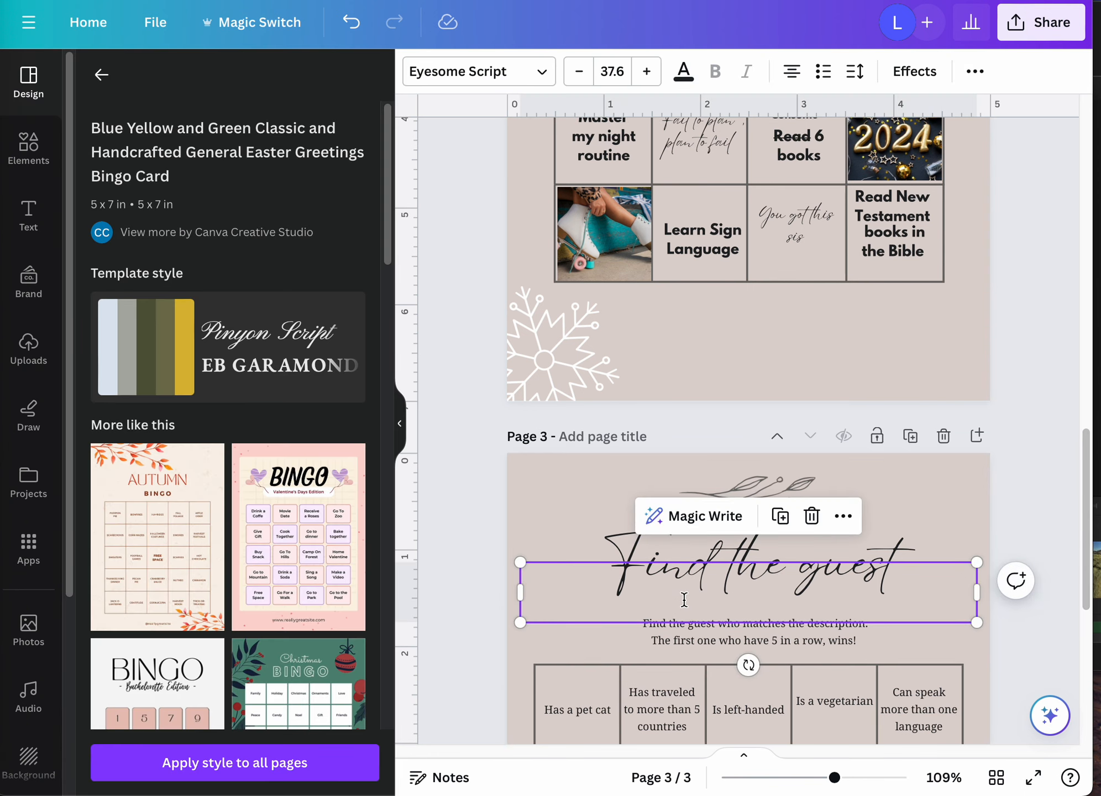
pyautogui.moveTo(761, 591)
pyautogui.mouseDown()
pyautogui.moveTo(761, 551)
pyautogui.moveTo(768, 585)
pyautogui.mouseUp()
pyautogui.click(850, 512)
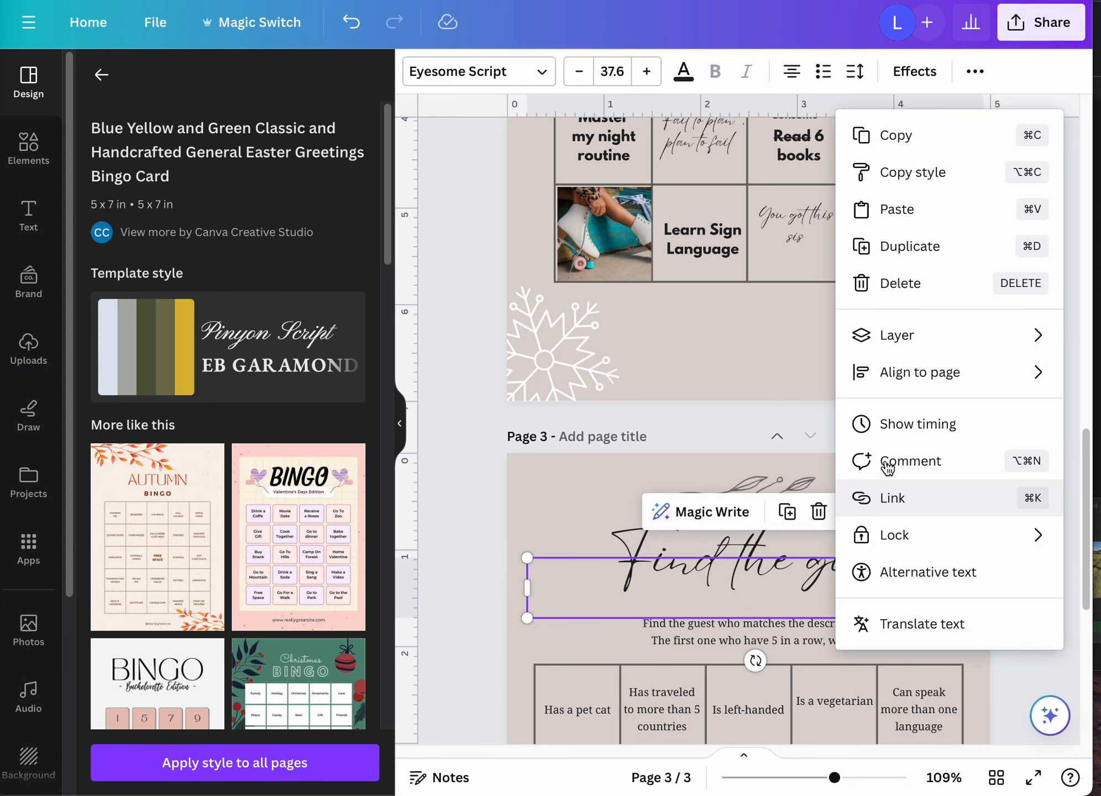
pyautogui.click(891, 176)
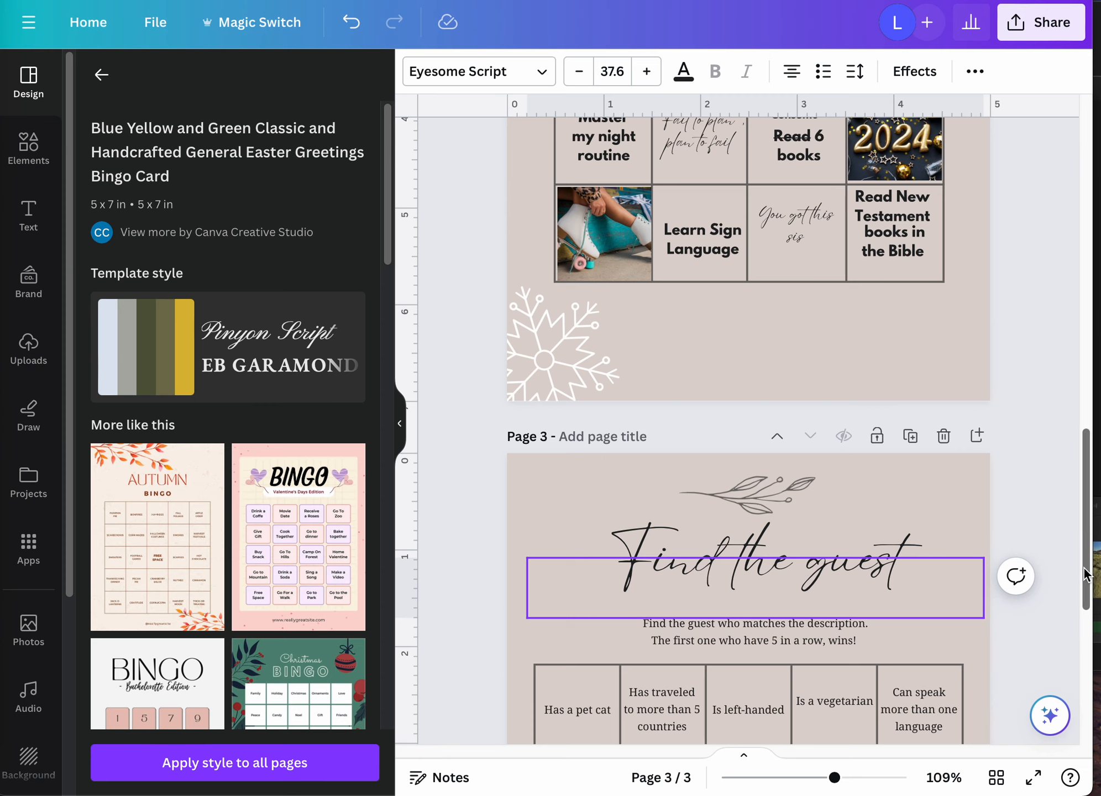
pyautogui.moveTo(1084, 574); pyautogui.dragTo(1066, 437)
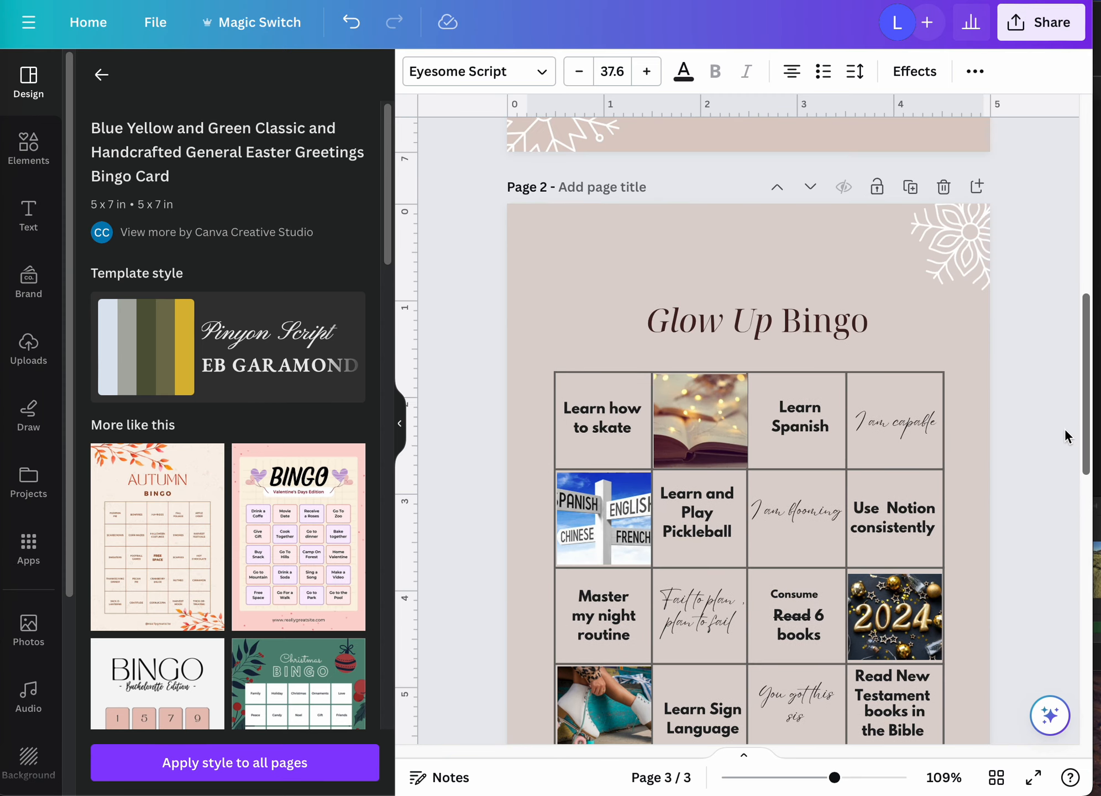
pyautogui.click(798, 326)
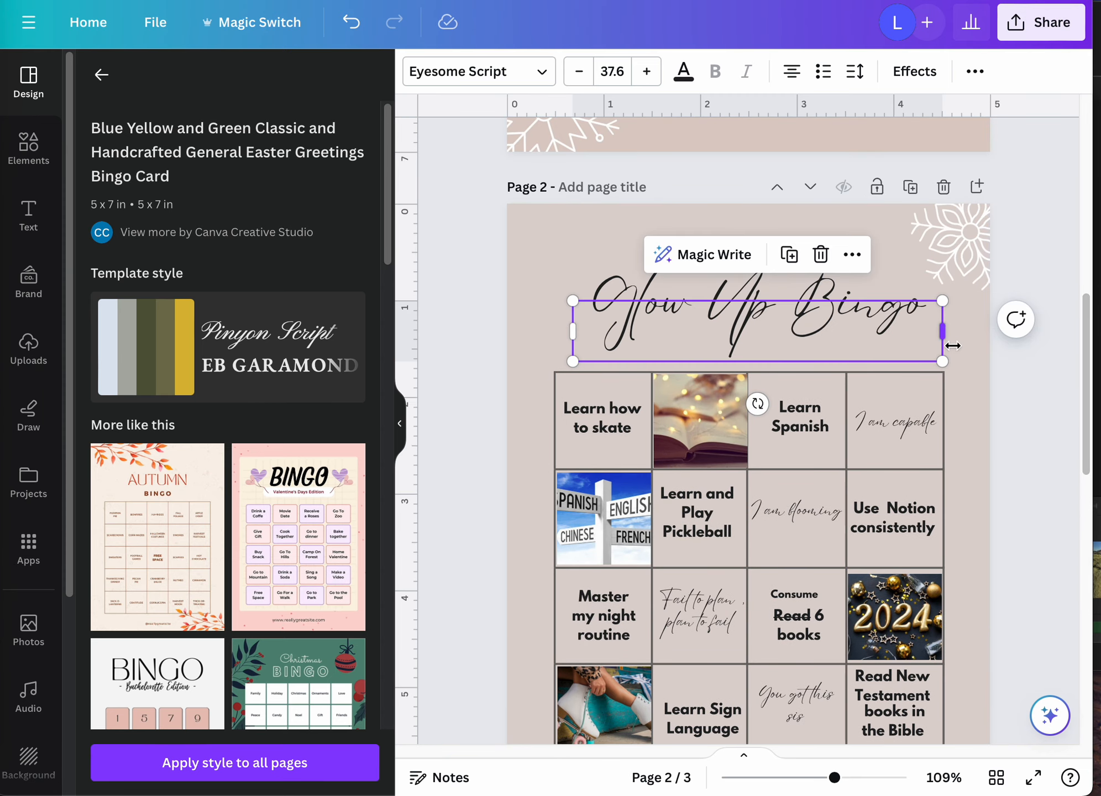
pyautogui.click(979, 366)
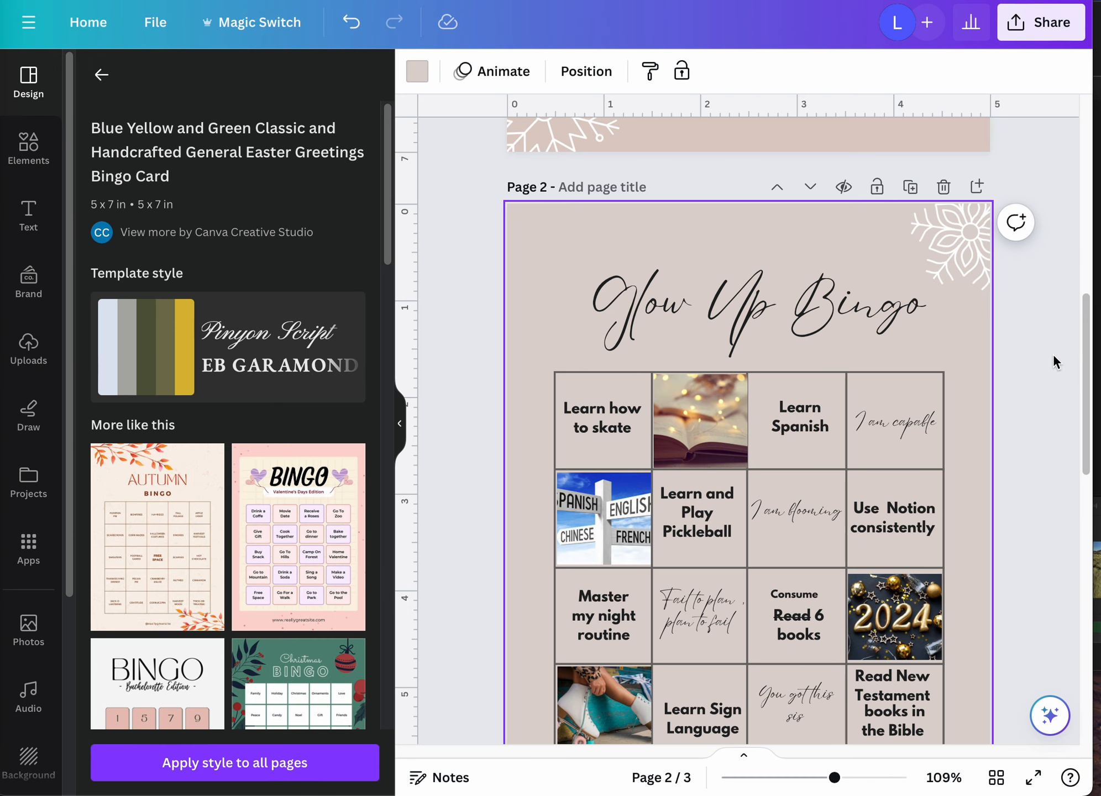
# Step: Compare the "Glow Up Bingo" page with the "Find the guest" page, clear the "line" element search and examine the suggested element keywords
pyautogui.scroll(-8, 1091, 320)
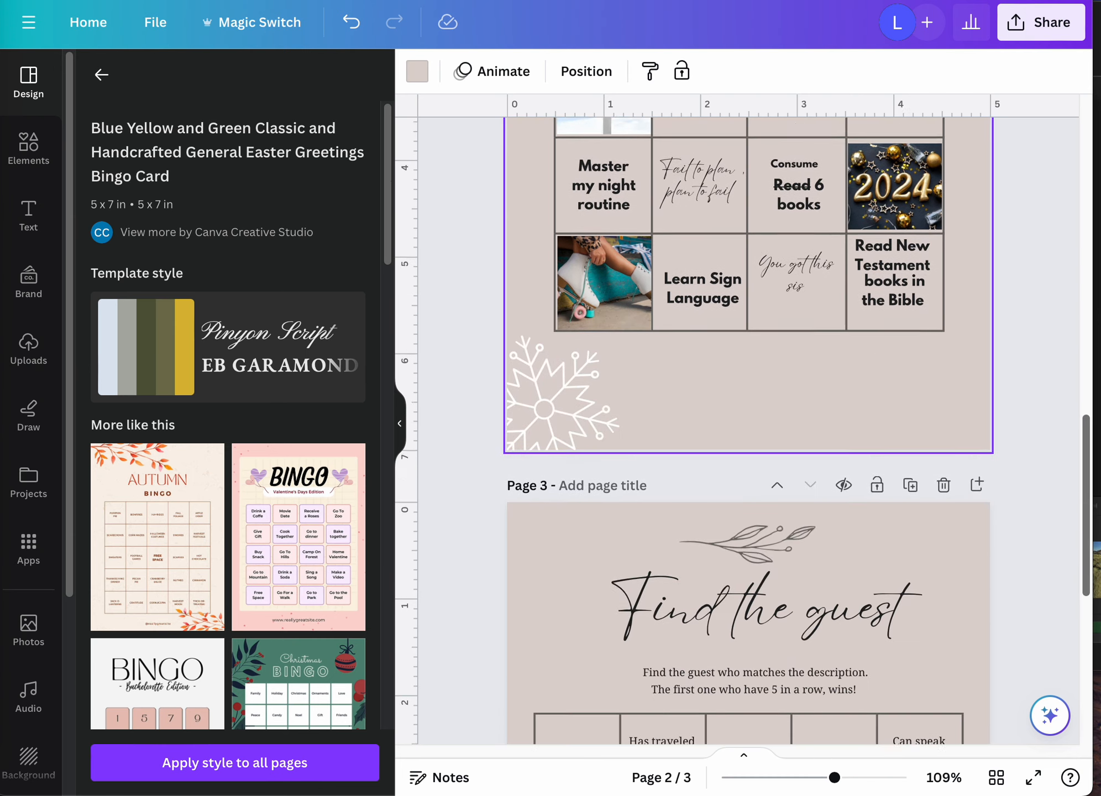
pyautogui.scroll(-8, 742, 430)
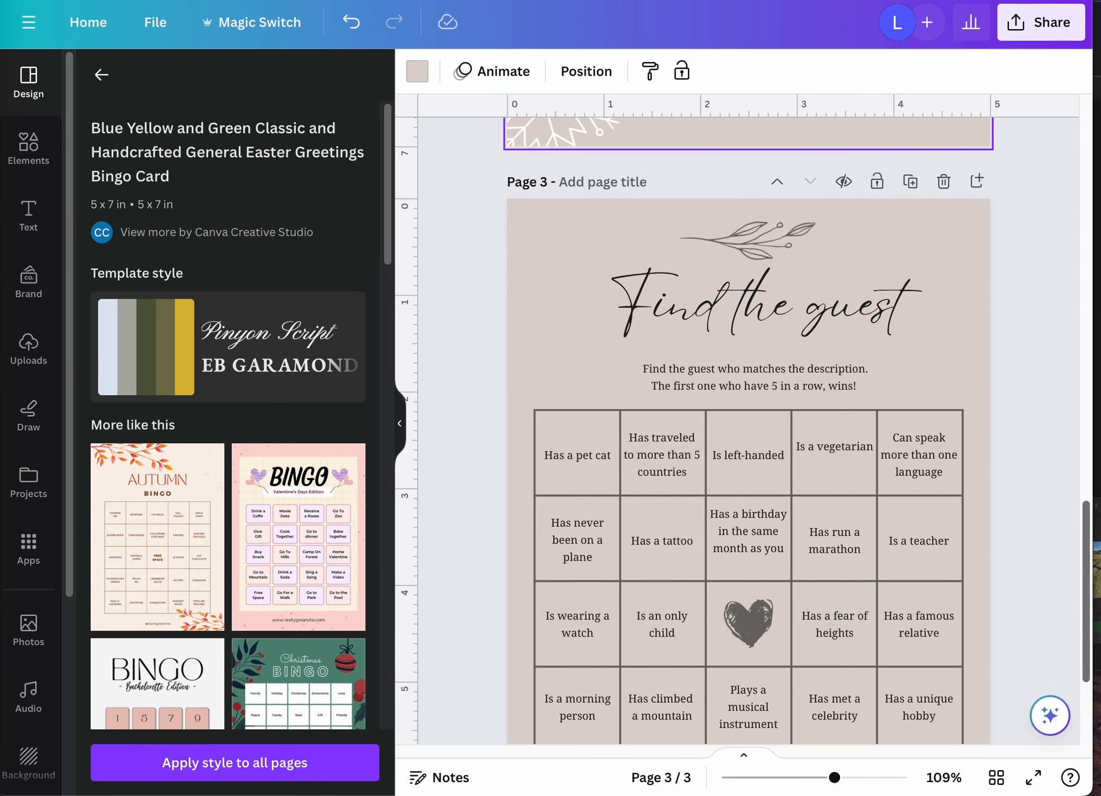
pyautogui.scroll(10, 742, 431)
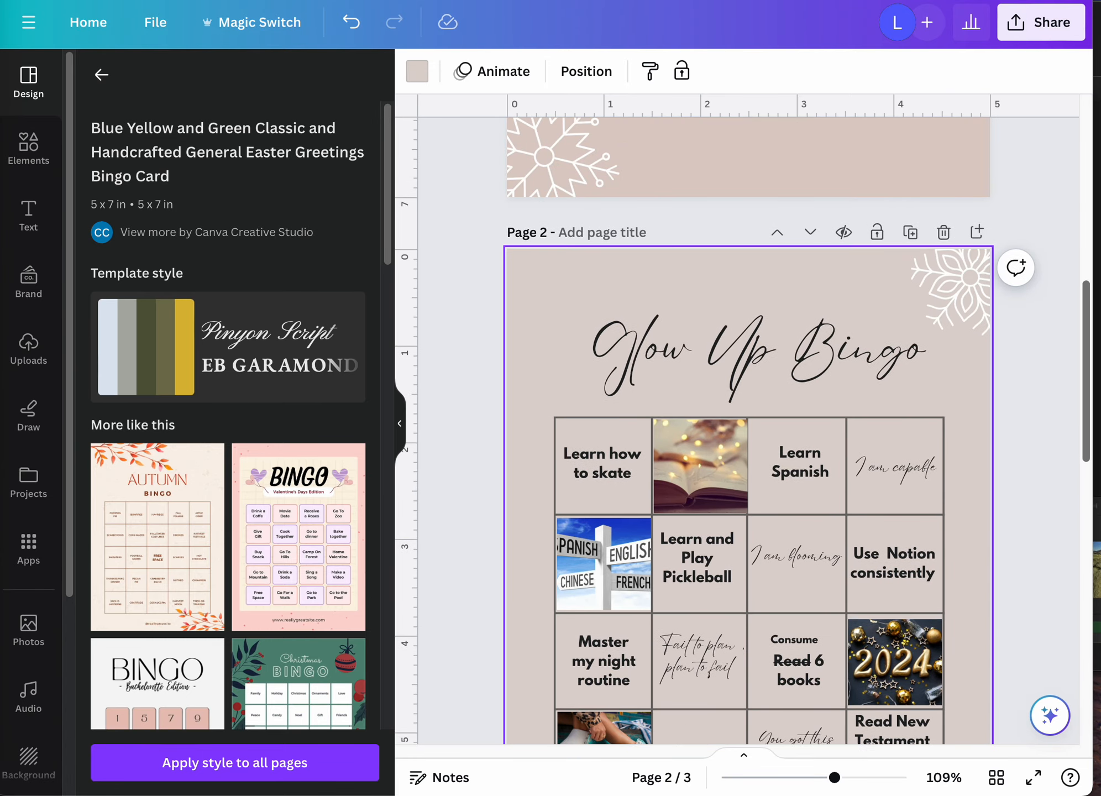
pyautogui.scroll(-5, 742, 431)
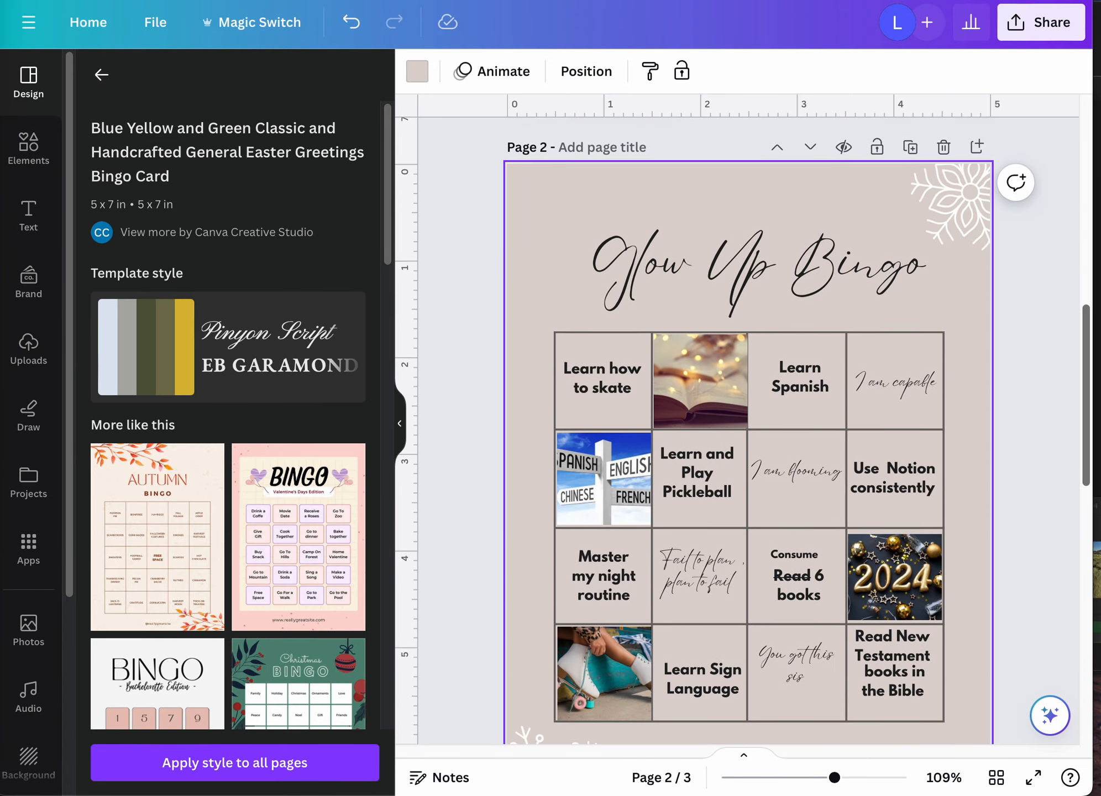
pyautogui.click(33, 163)
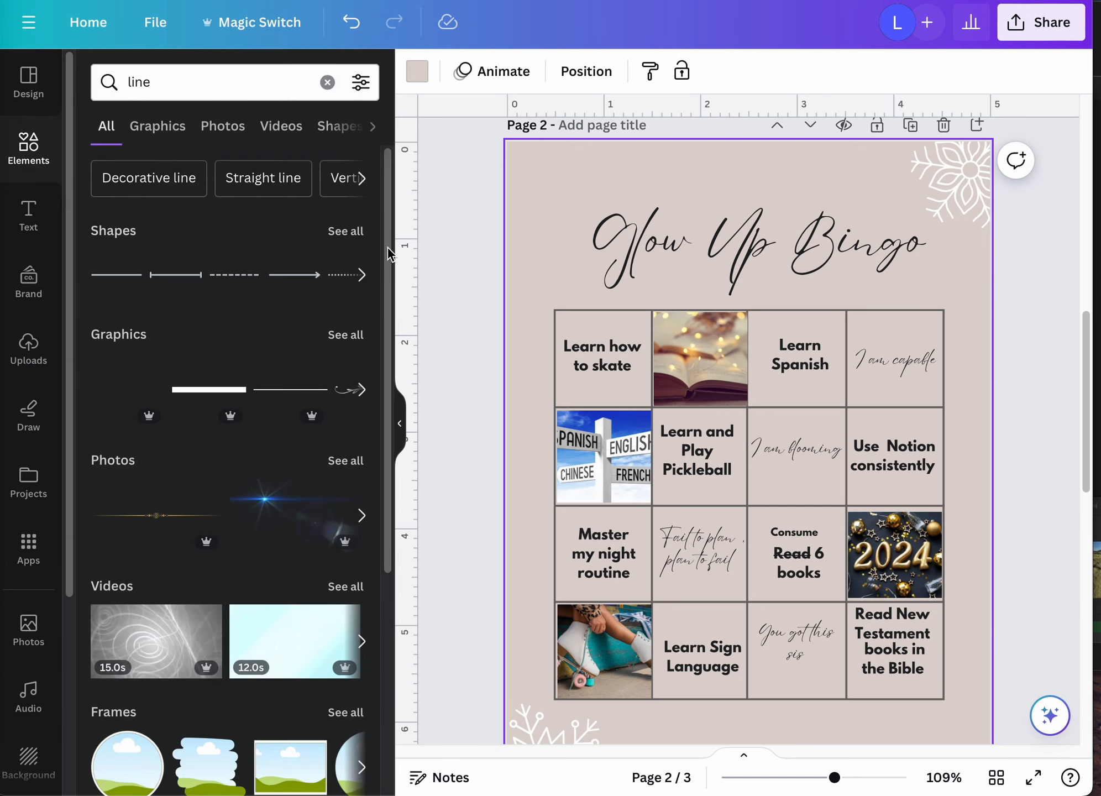
pyautogui.click(326, 82)
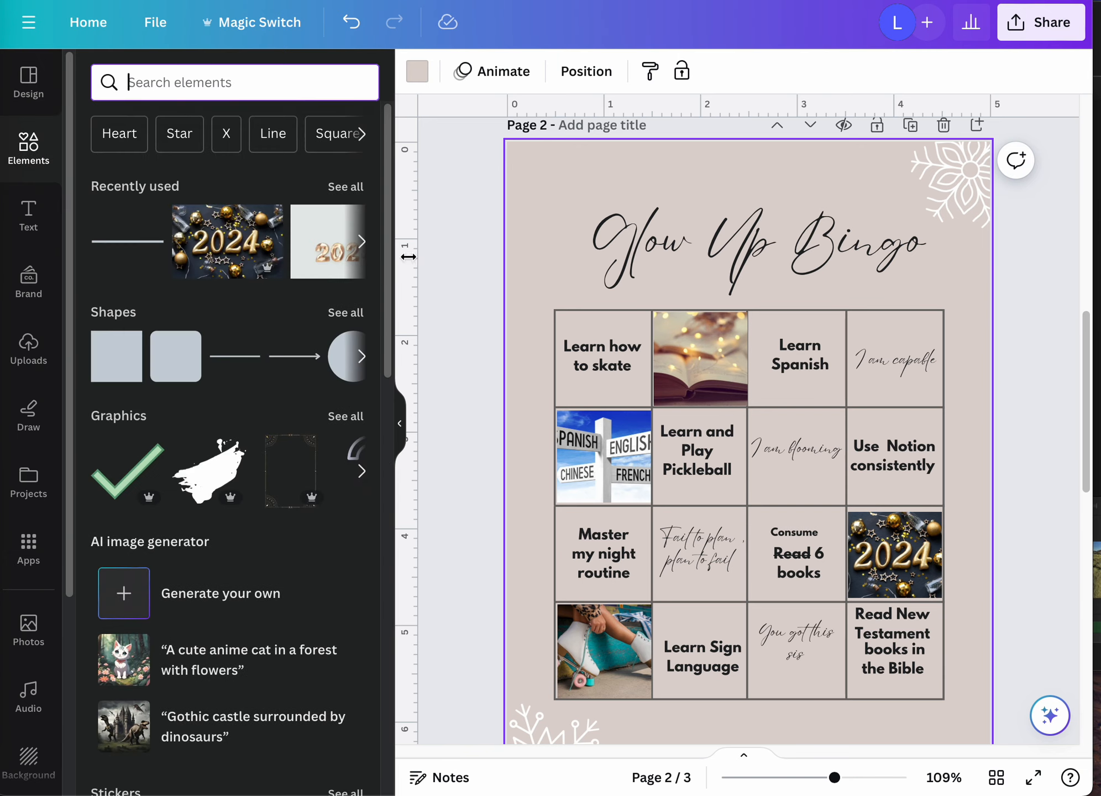
pyautogui.moveTo(393, 195); pyautogui.dragTo(448, 348)
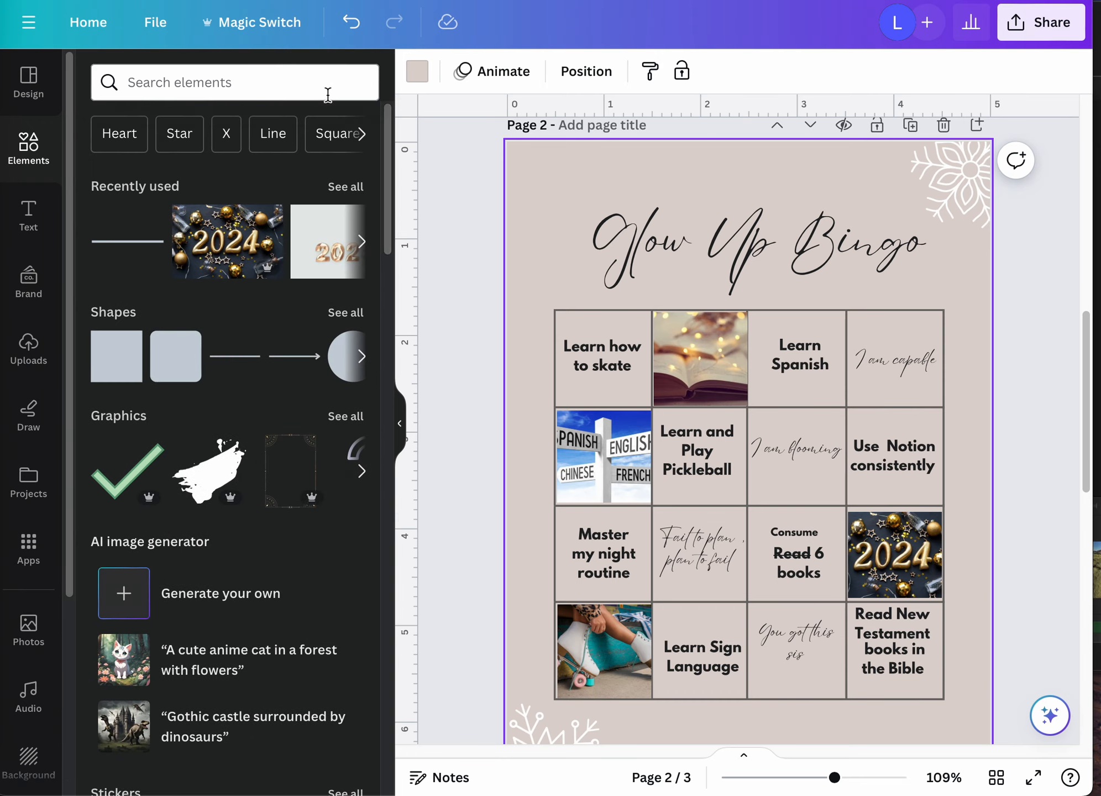
pyautogui.click(362, 134)
pyautogui.click(362, 134)
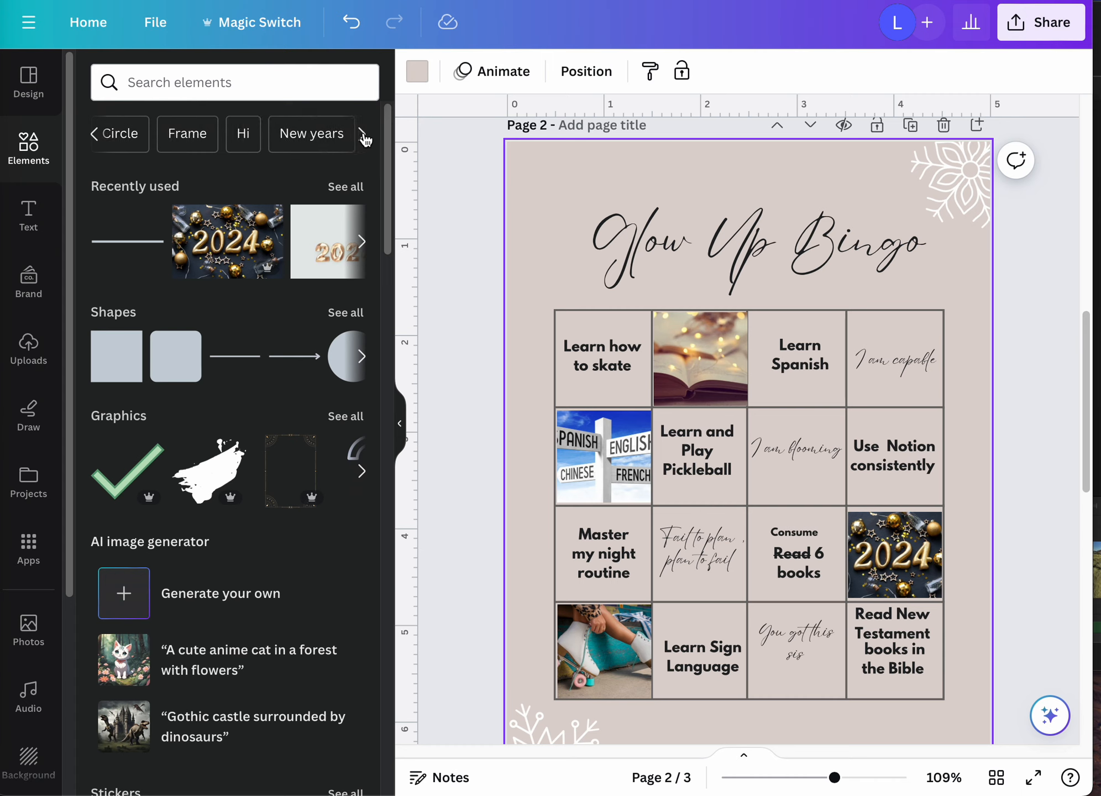
pyautogui.click(362, 134)
pyautogui.click(362, 134)
pyautogui.click(361, 134)
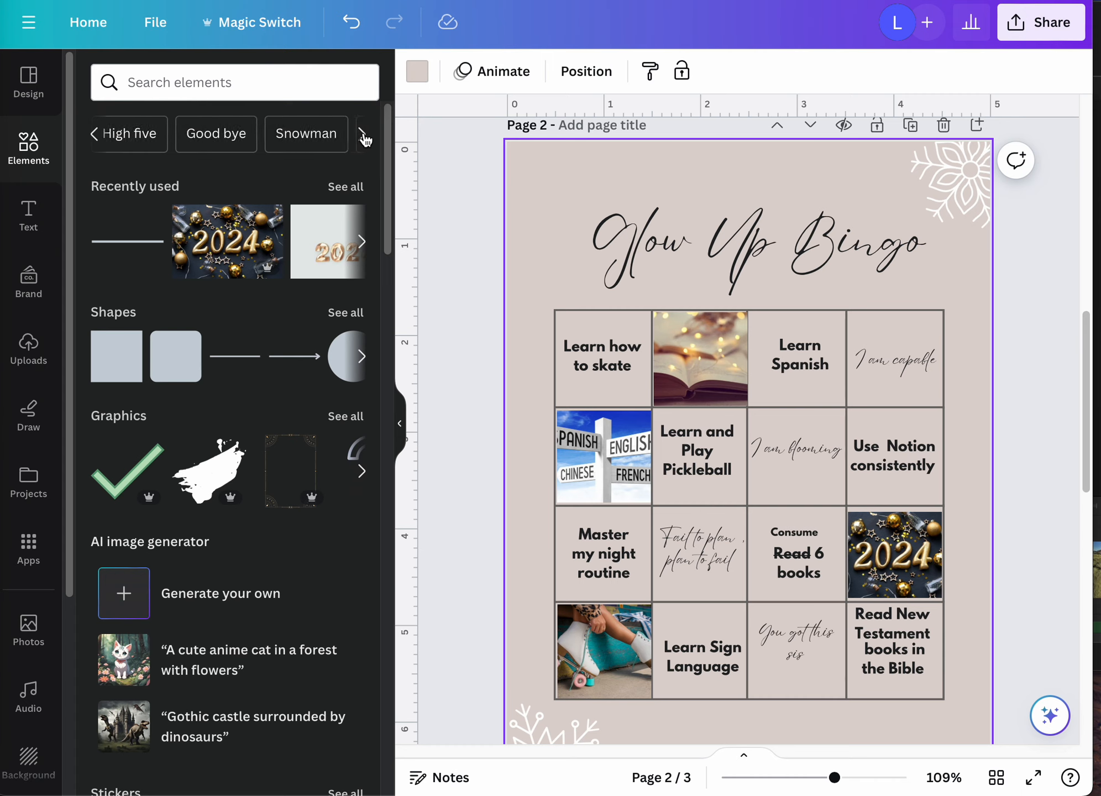
pyautogui.click(362, 134)
pyautogui.click(362, 133)
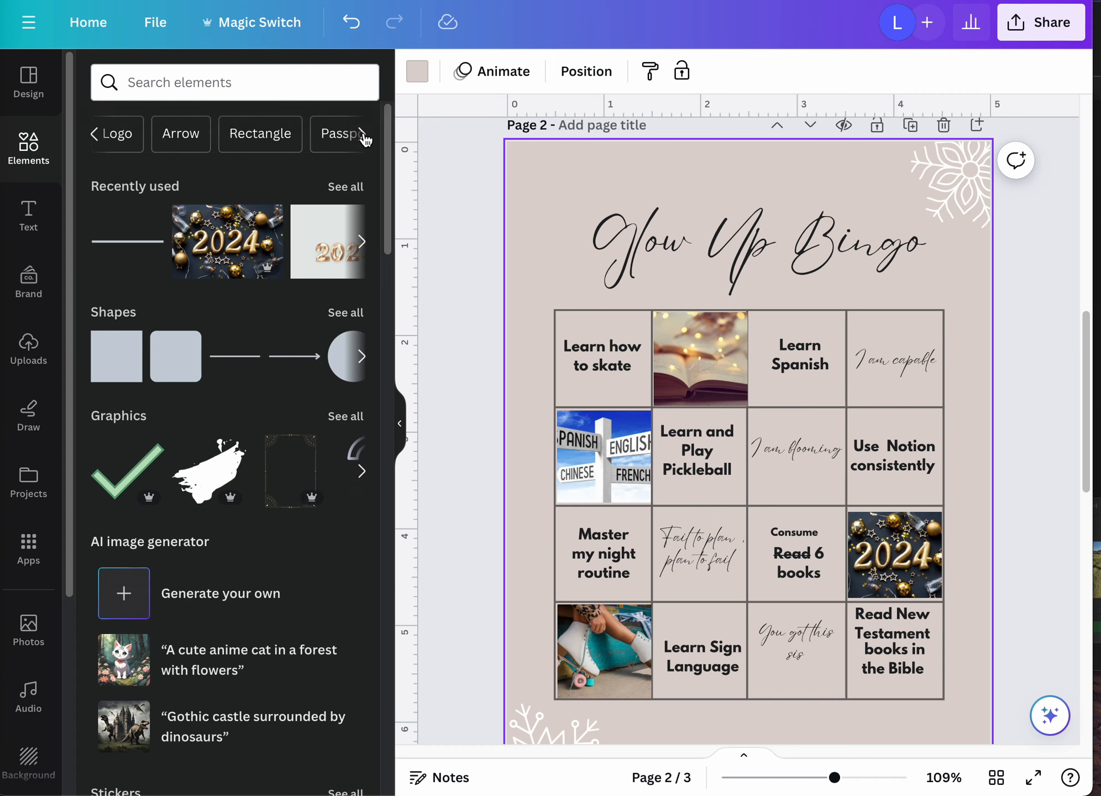
pyautogui.moveTo(1086, 389); pyautogui.dragTo(1096, 520)
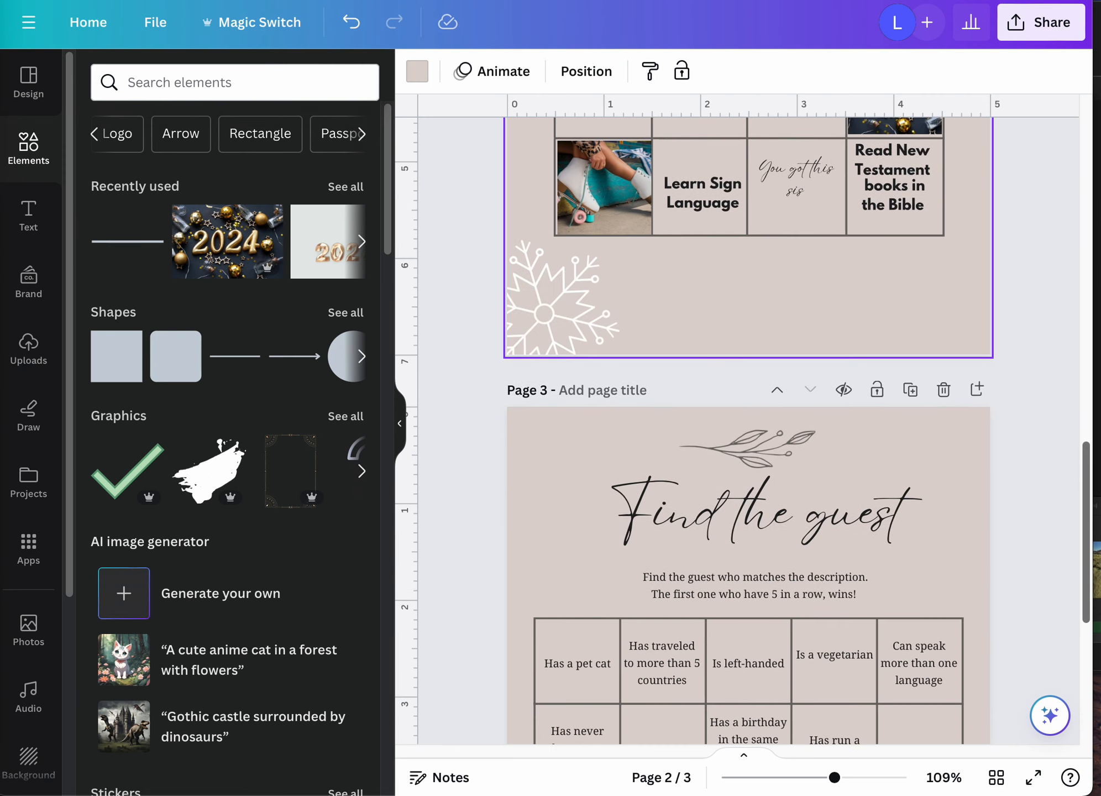
pyautogui.scroll(4, 745, 431)
# Step: Add the pink rounded outline shapes from the Simple Drawn Objects graphics collection at the lower-right corner of page 2
pyautogui.click(346, 416)
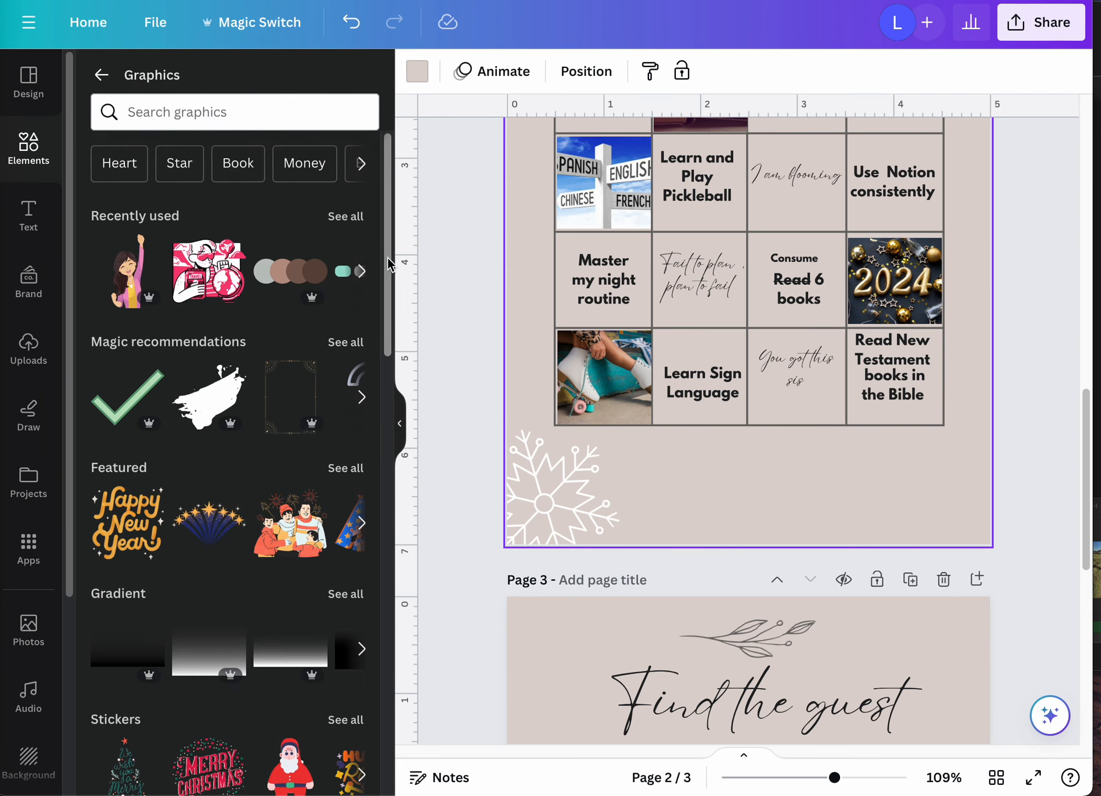
pyautogui.moveTo(386, 257); pyautogui.dragTo(404, 478)
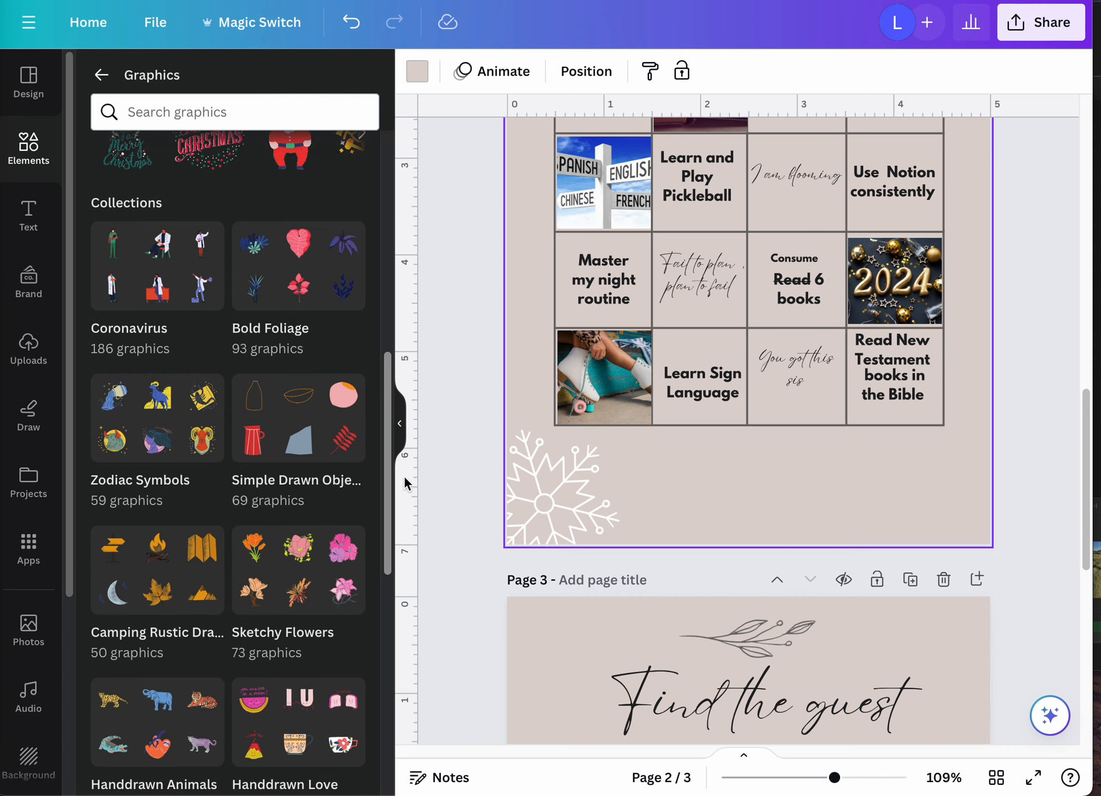
pyautogui.click(312, 417)
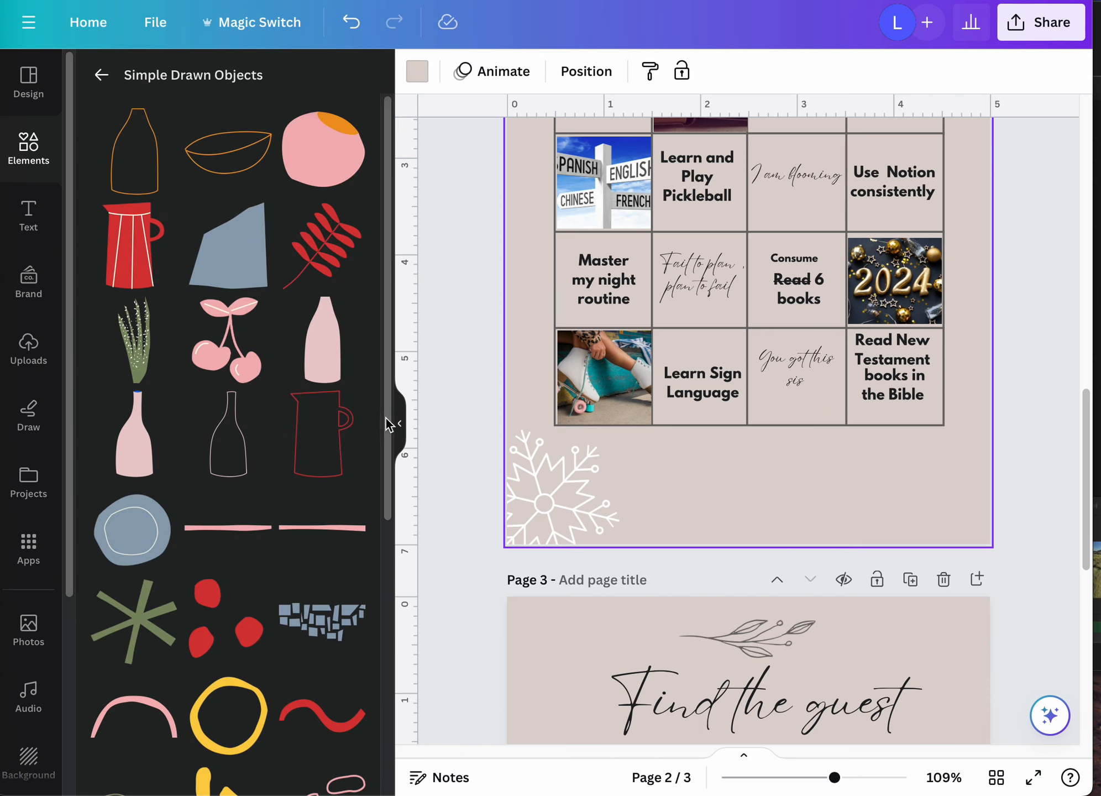
pyautogui.moveTo(387, 419)
pyautogui.mouseDown()
pyautogui.moveTo(428, 624)
pyautogui.moveTo(426, 675)
pyautogui.moveTo(423, 666)
pyautogui.mouseUp()
pyautogui.click(323, 359)
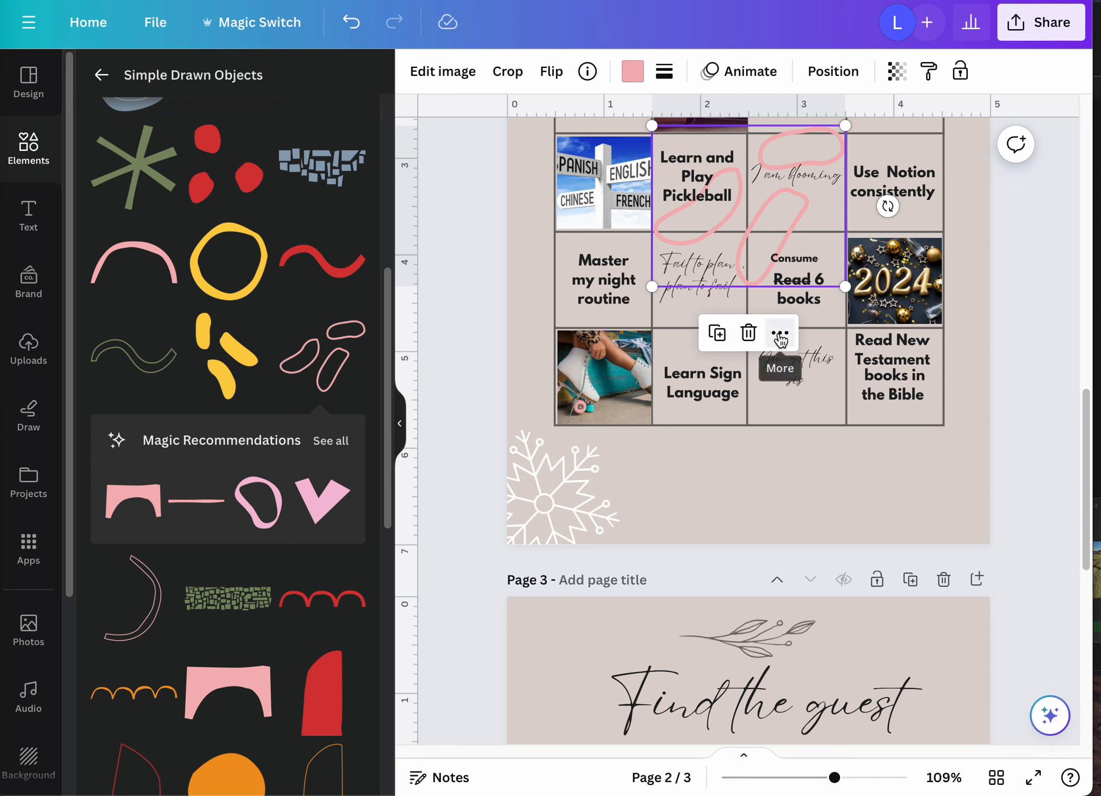
pyautogui.moveTo(757, 237); pyautogui.dragTo(958, 537)
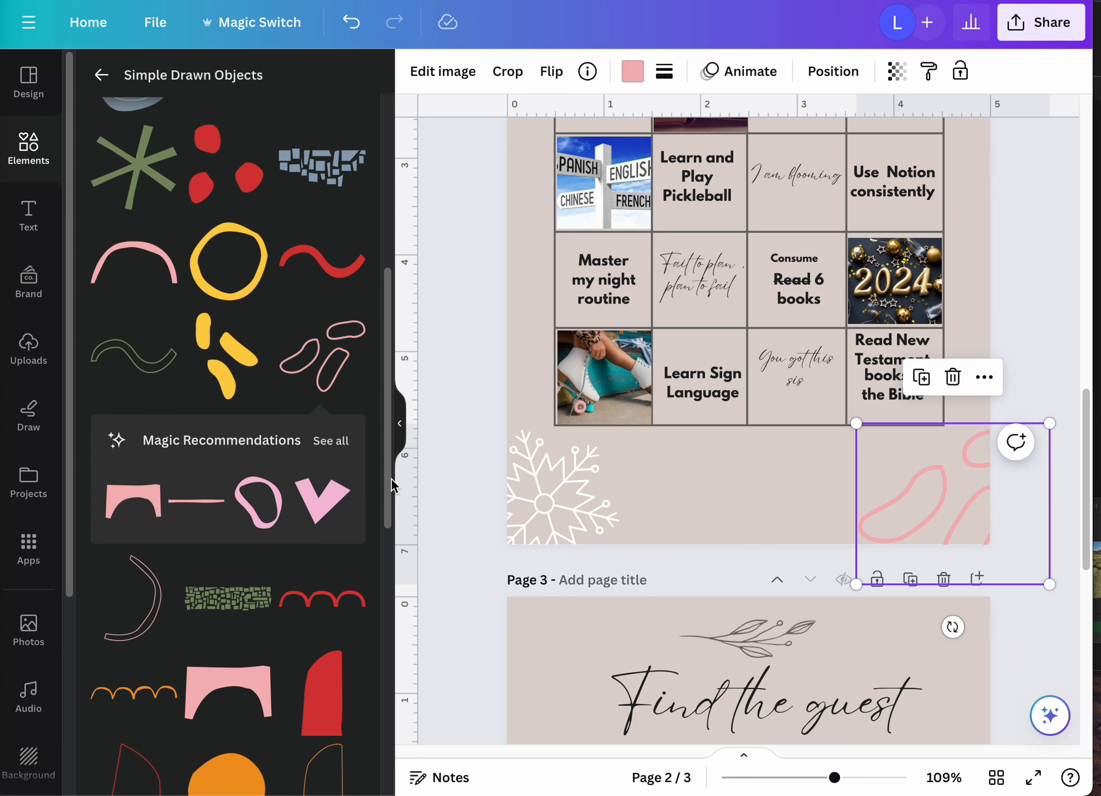
# Step: Add the long green leaf outline below the bingo grid and the speckled green plant over the lower-left snowflake of page 2
pyautogui.moveTo(389, 478); pyautogui.dragTo(436, 735)
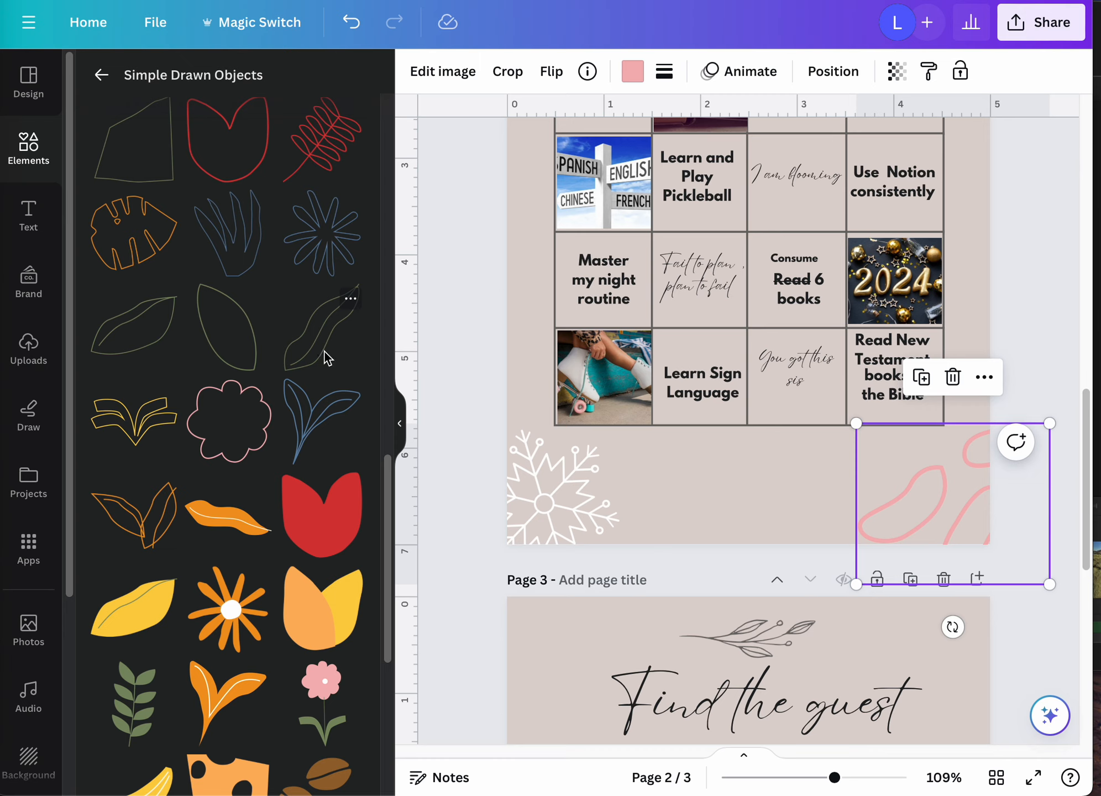
pyautogui.moveTo(325, 354); pyautogui.dragTo(668, 488)
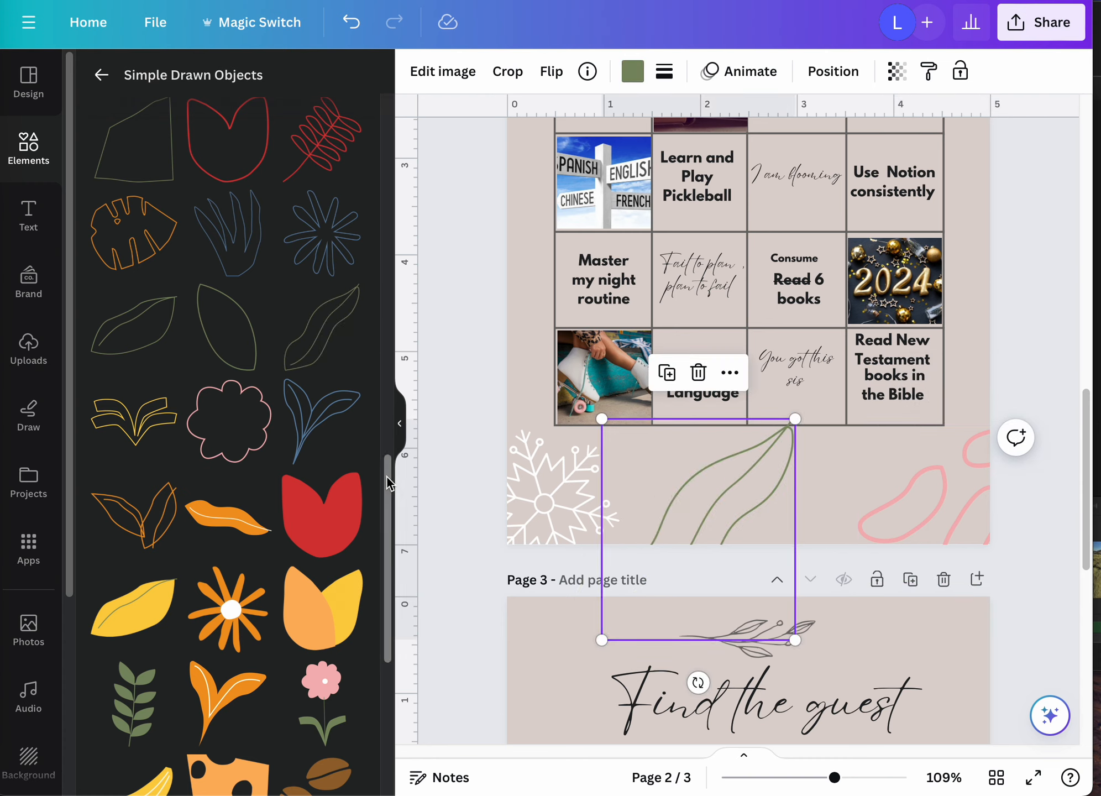
pyautogui.moveTo(388, 484); pyautogui.dragTo(377, 303)
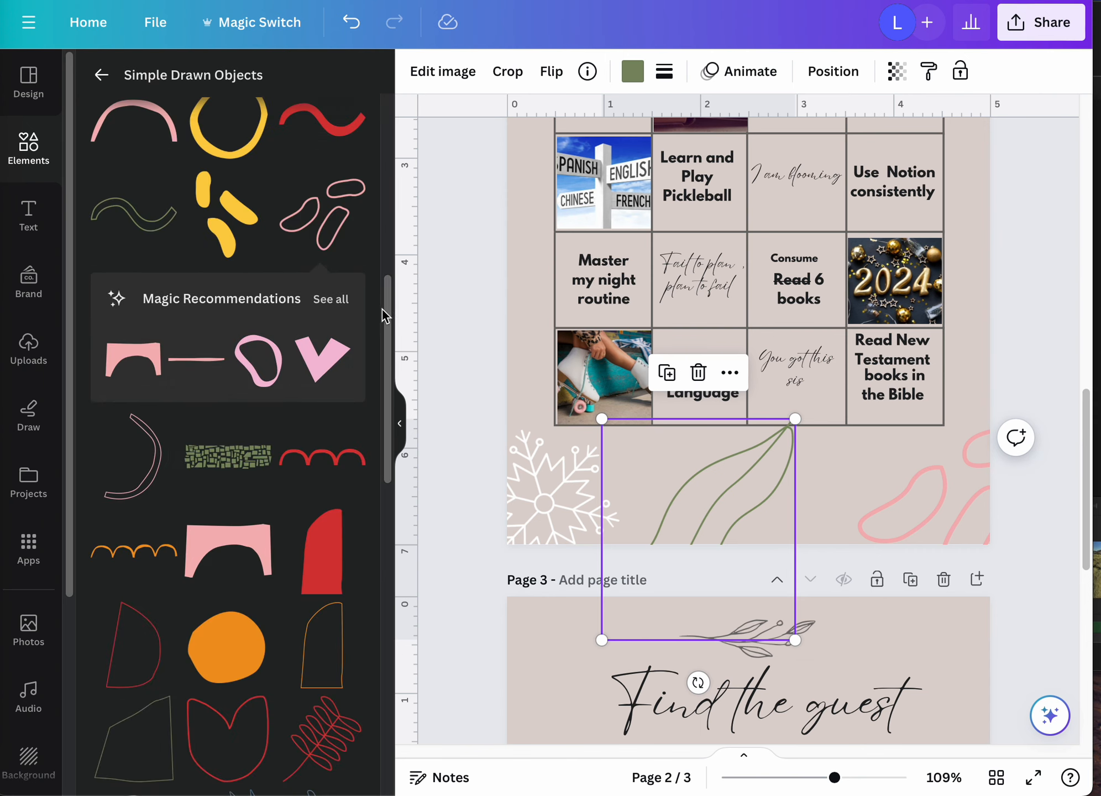
pyautogui.moveTo(386, 310); pyautogui.dragTo(396, 127)
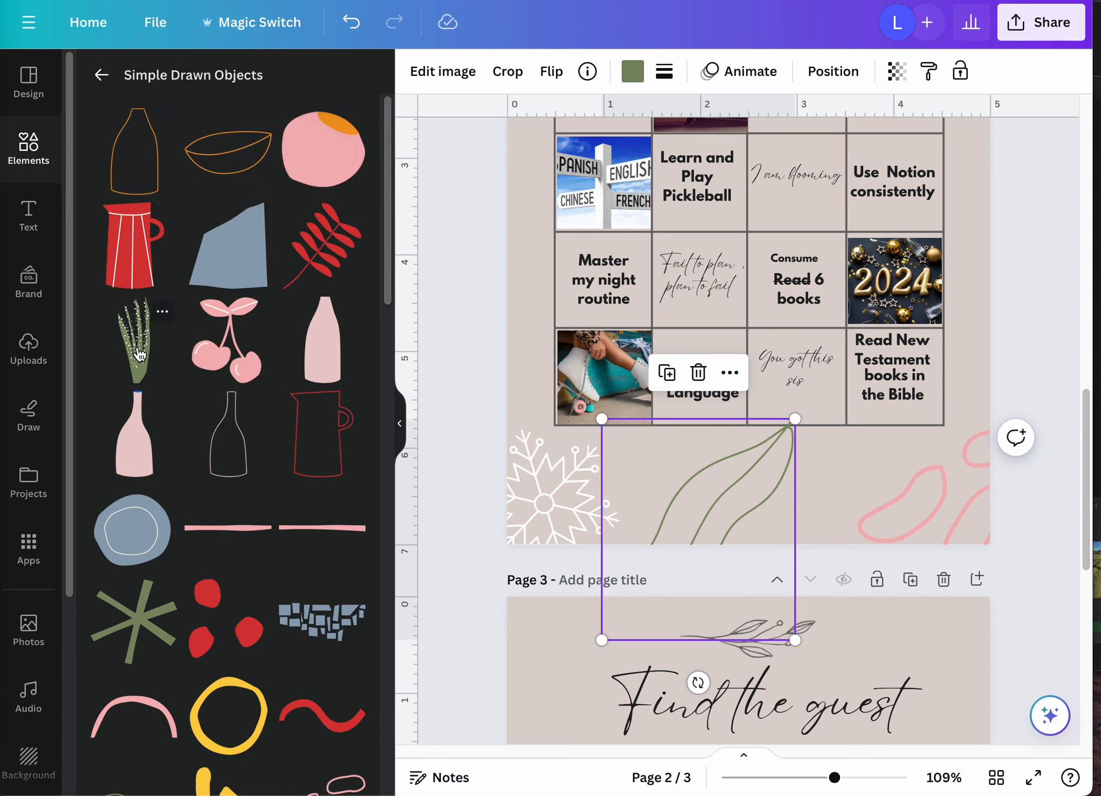
pyautogui.moveTo(139, 353); pyautogui.dragTo(539, 506)
# Step: View all recommended graphics for the speckled green plant and return to the Simple Drawn Objects collection
pyautogui.click(331, 424)
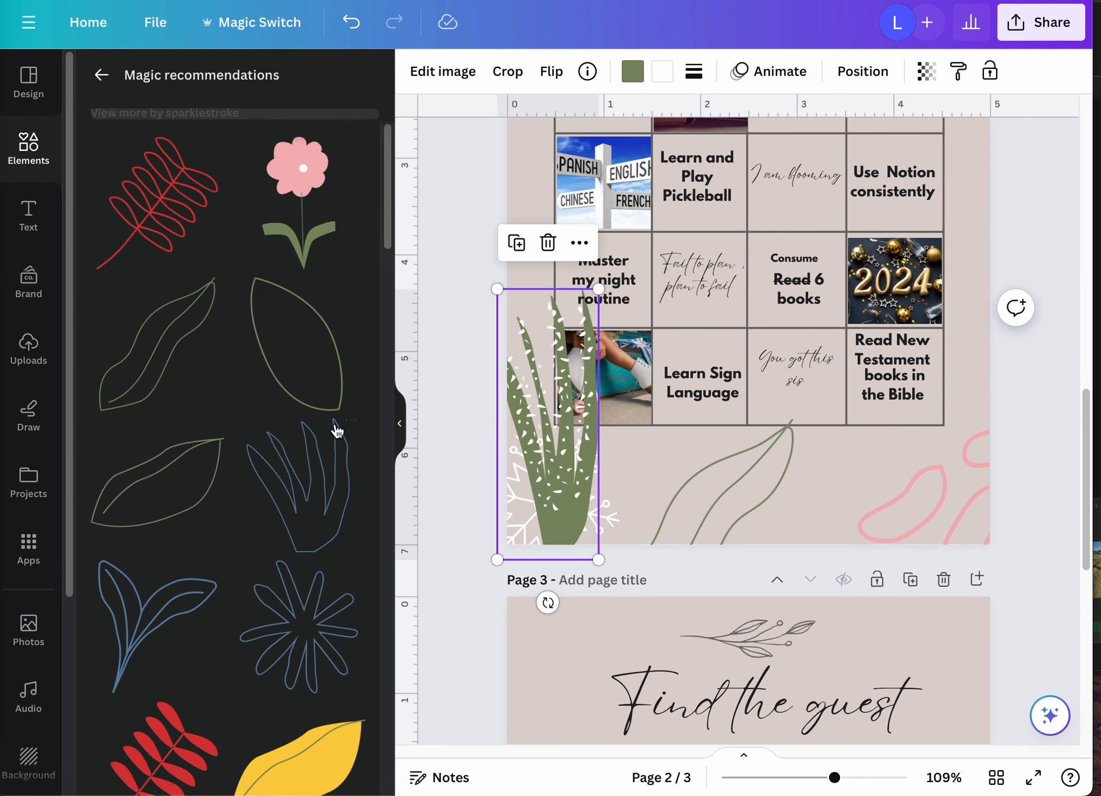
pyautogui.moveTo(389, 225); pyautogui.dragTo(428, 153)
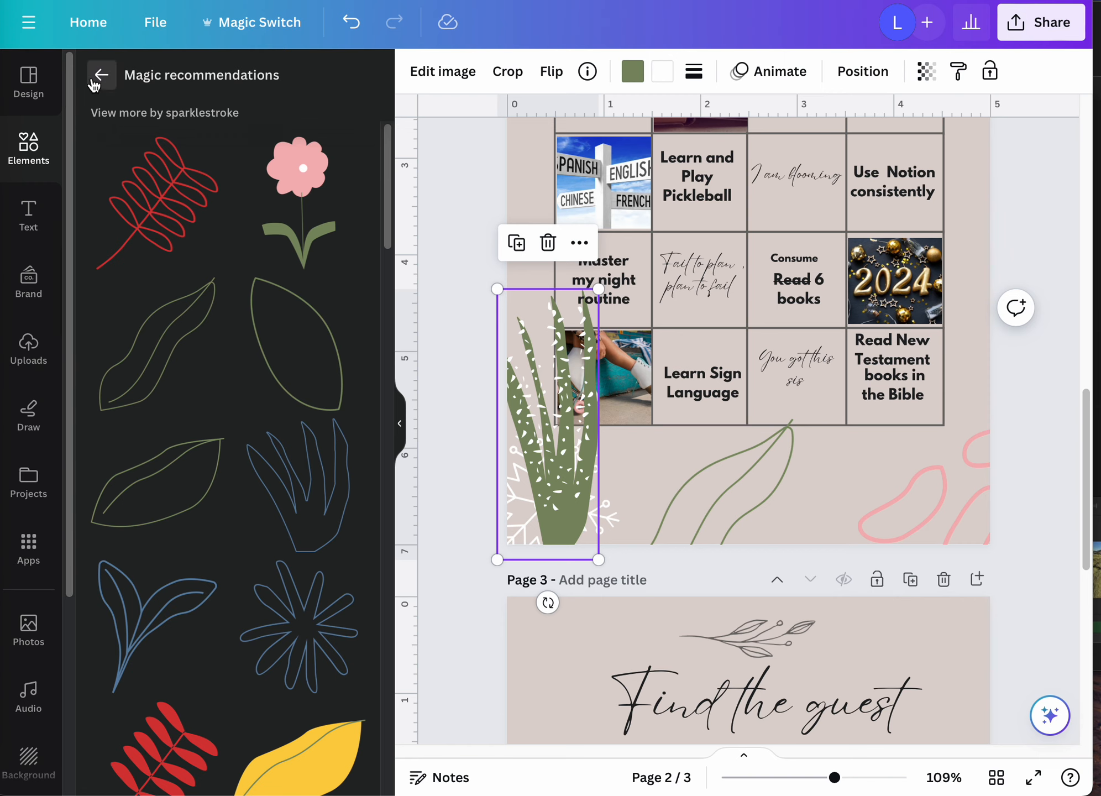
pyautogui.click(101, 74)
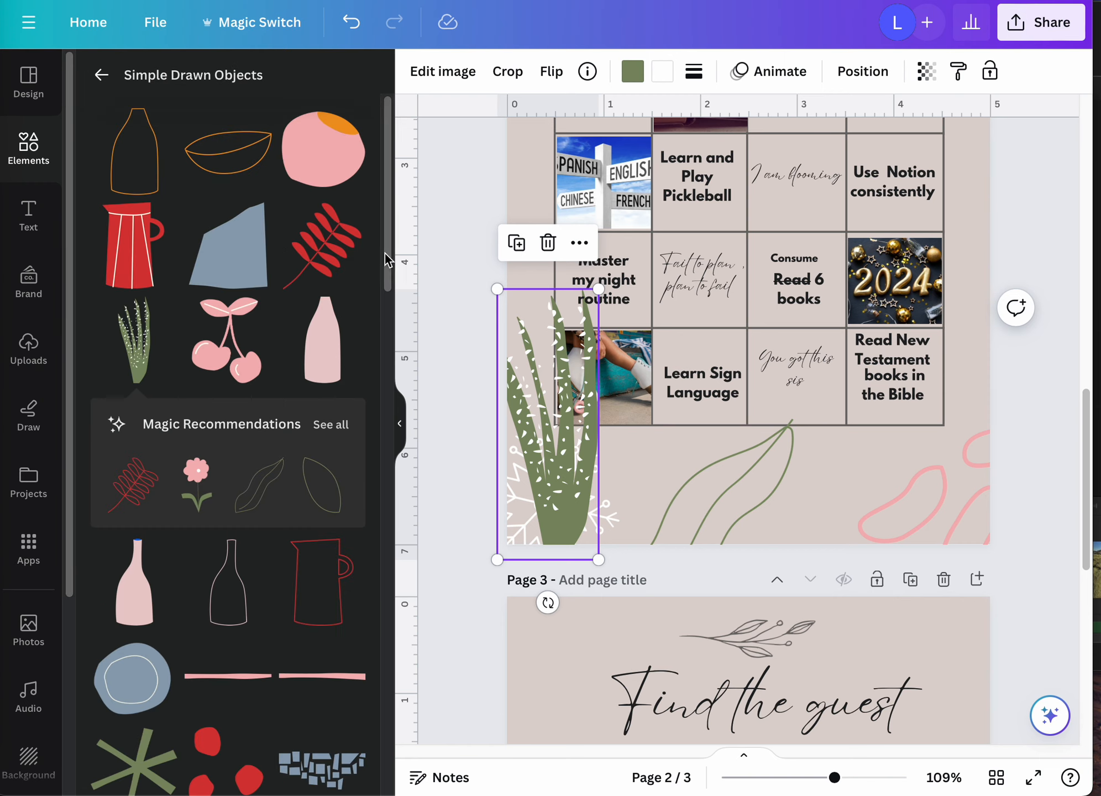
pyautogui.scroll(-1, 390, 265)
pyautogui.scroll(1, 331, 165)
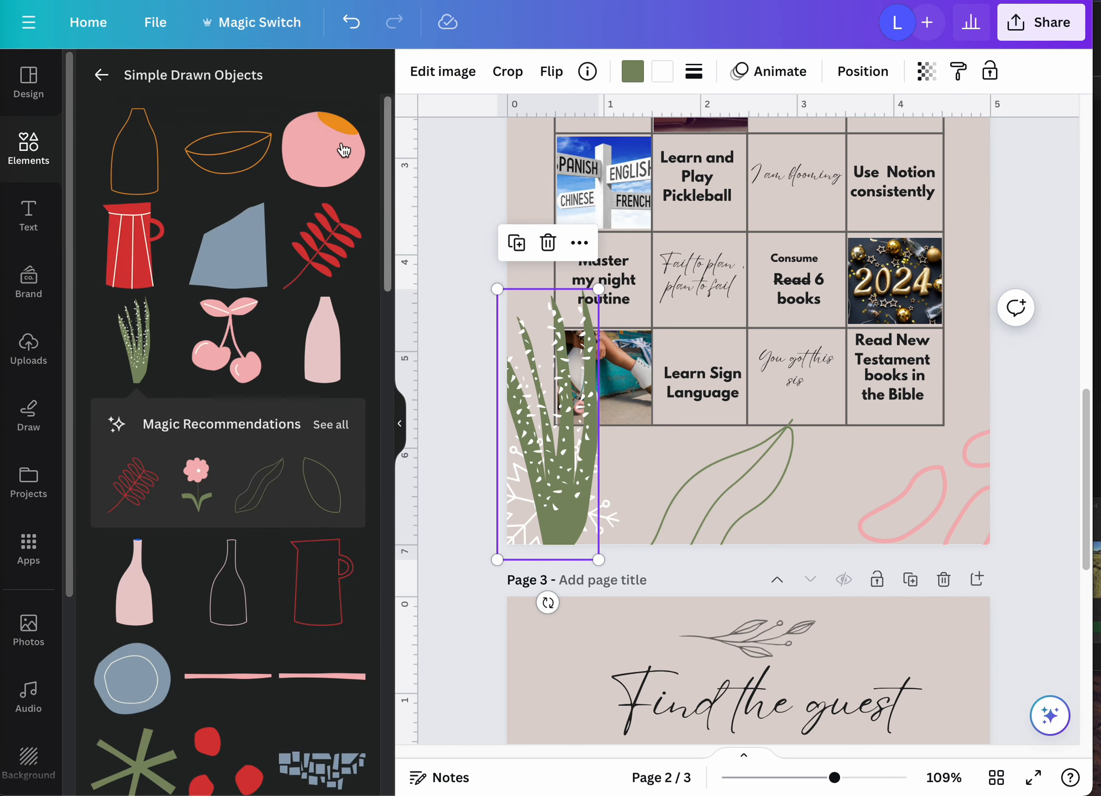
# Step: Add the pink blob with the orange patch, open all graphics recommended for it, delete the blob and look through the recommendations
pyautogui.click(339, 152)
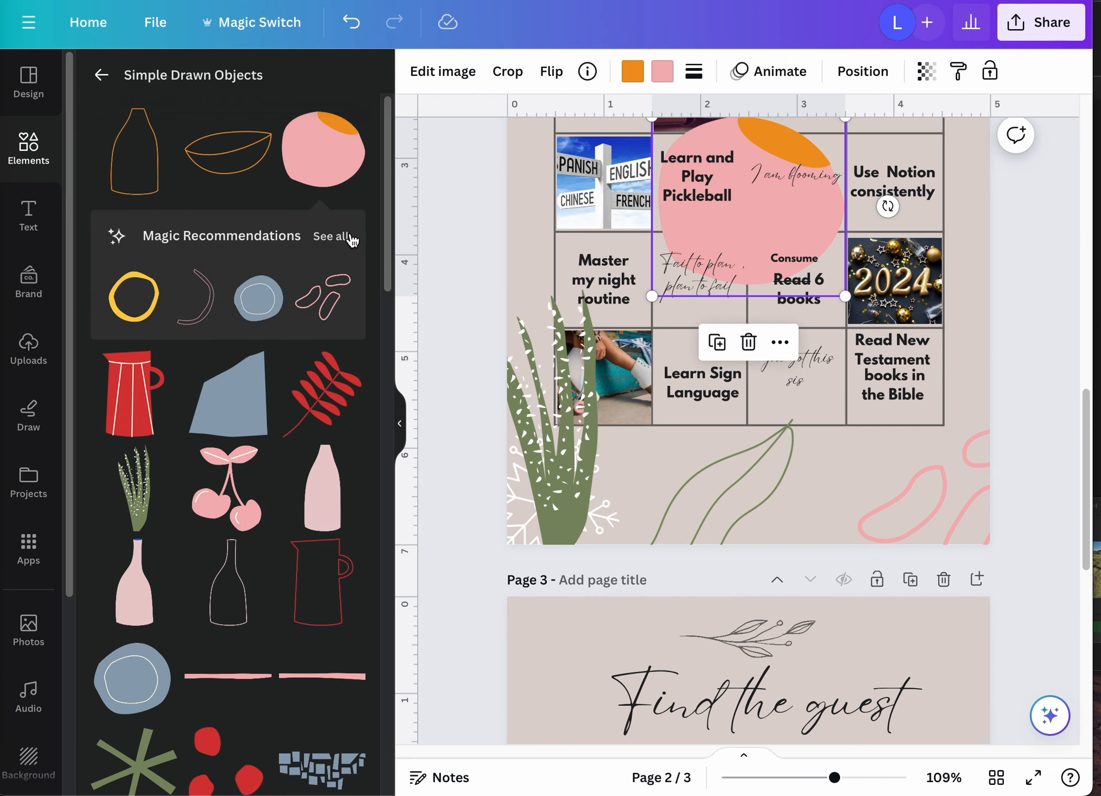
pyautogui.click(331, 236)
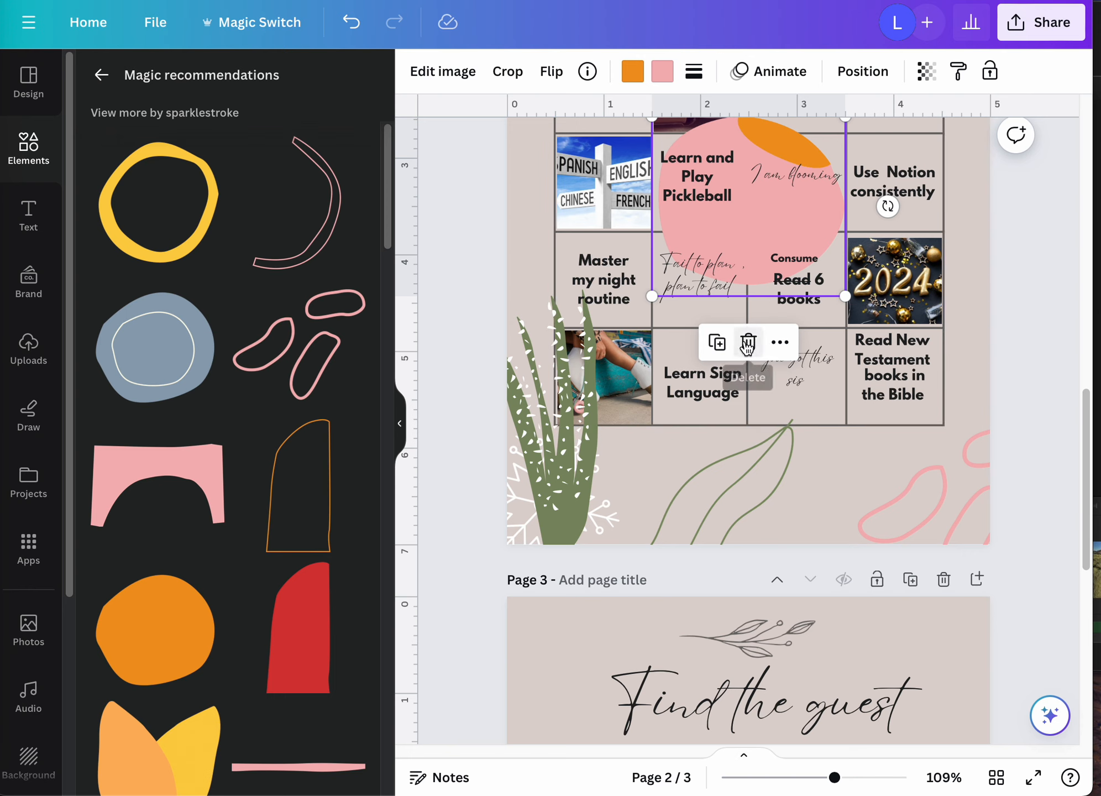
pyautogui.click(747, 343)
pyautogui.moveTo(385, 242)
pyautogui.mouseDown()
pyautogui.moveTo(385, 429)
pyautogui.moveTo(408, 560)
pyautogui.moveTo(413, 780)
pyautogui.mouseUp()
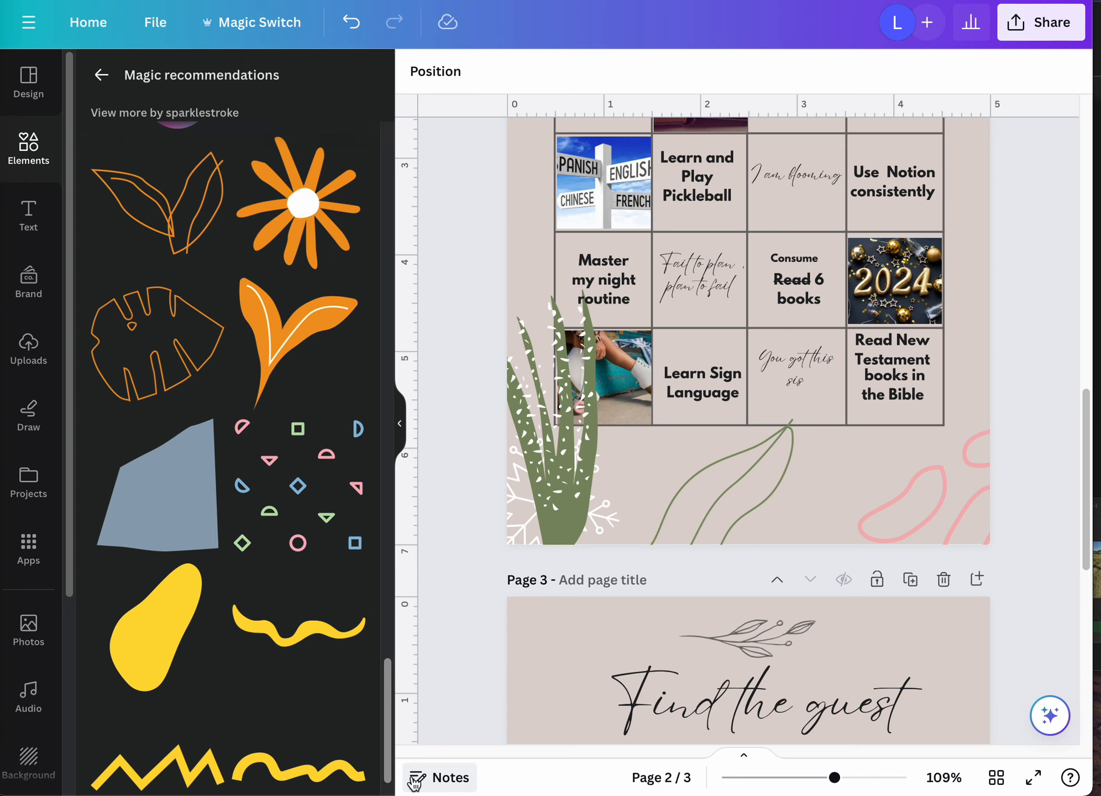
pyautogui.moveTo(414, 782); pyautogui.dragTo(414, 794)
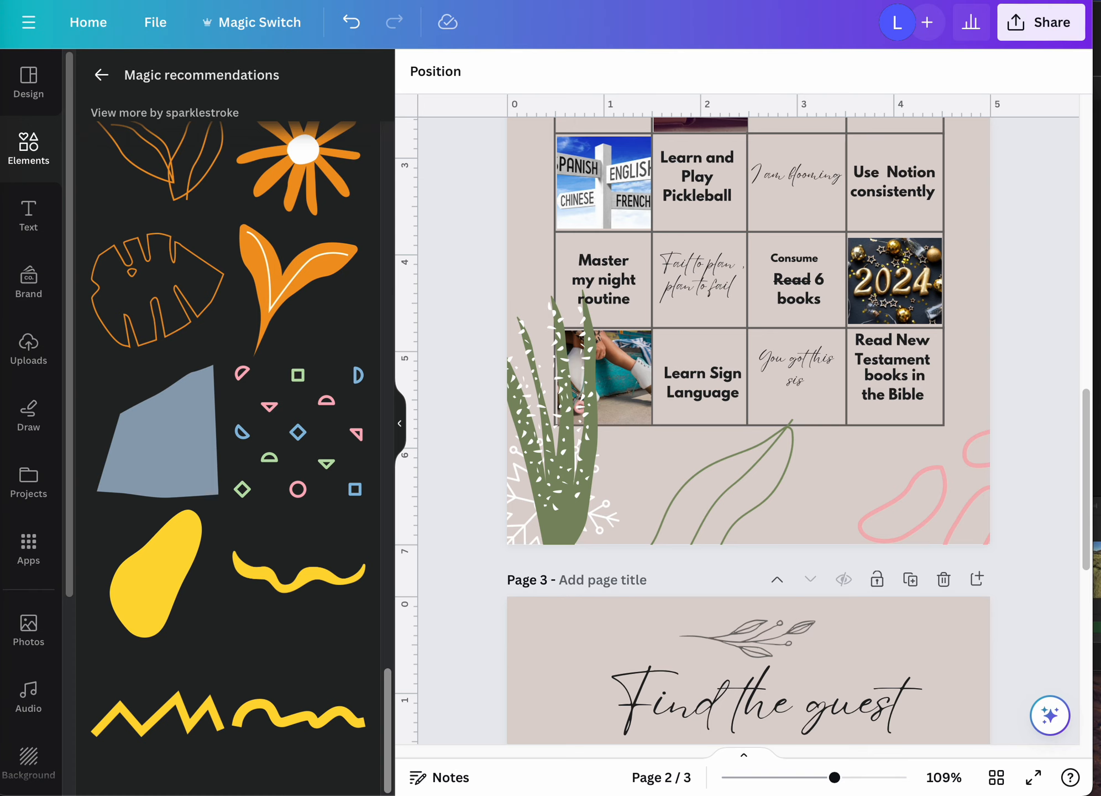
# Step: Add the orange two-leaf outline from the recommended graphics and place it near the upper-right corner of page 2
pyautogui.moveTo(414, 795); pyautogui.dragTo(405, 750)
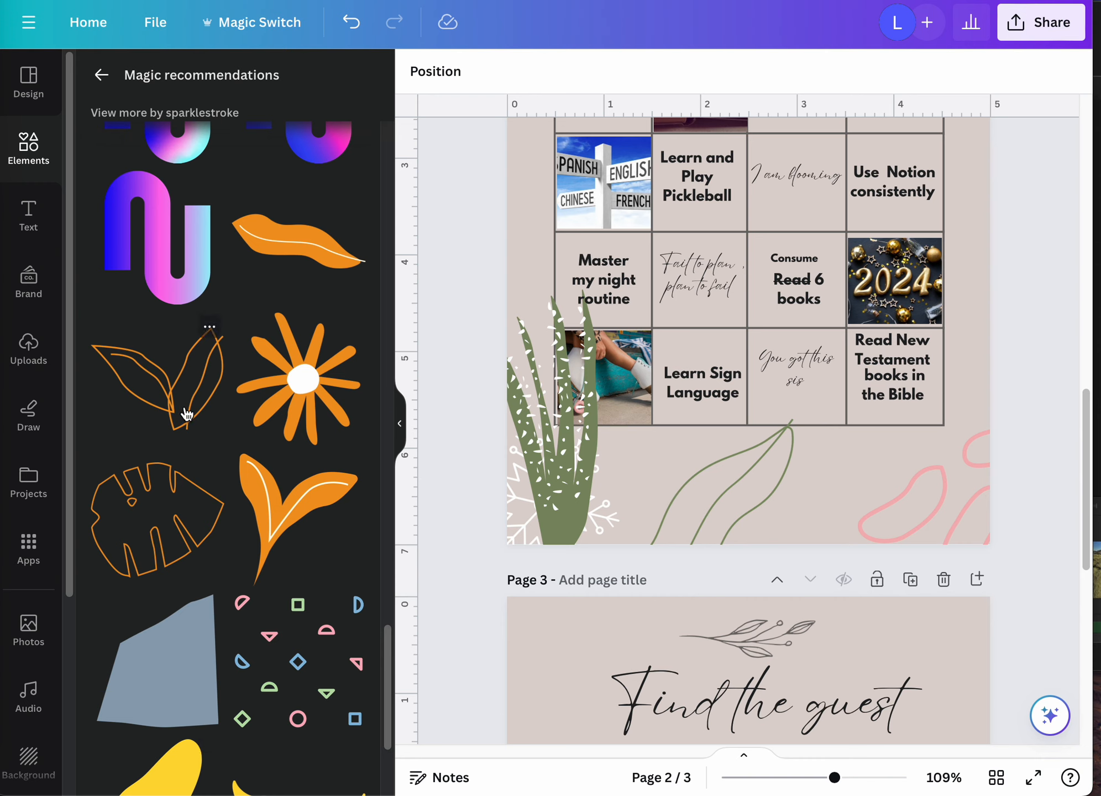
pyautogui.click(187, 414)
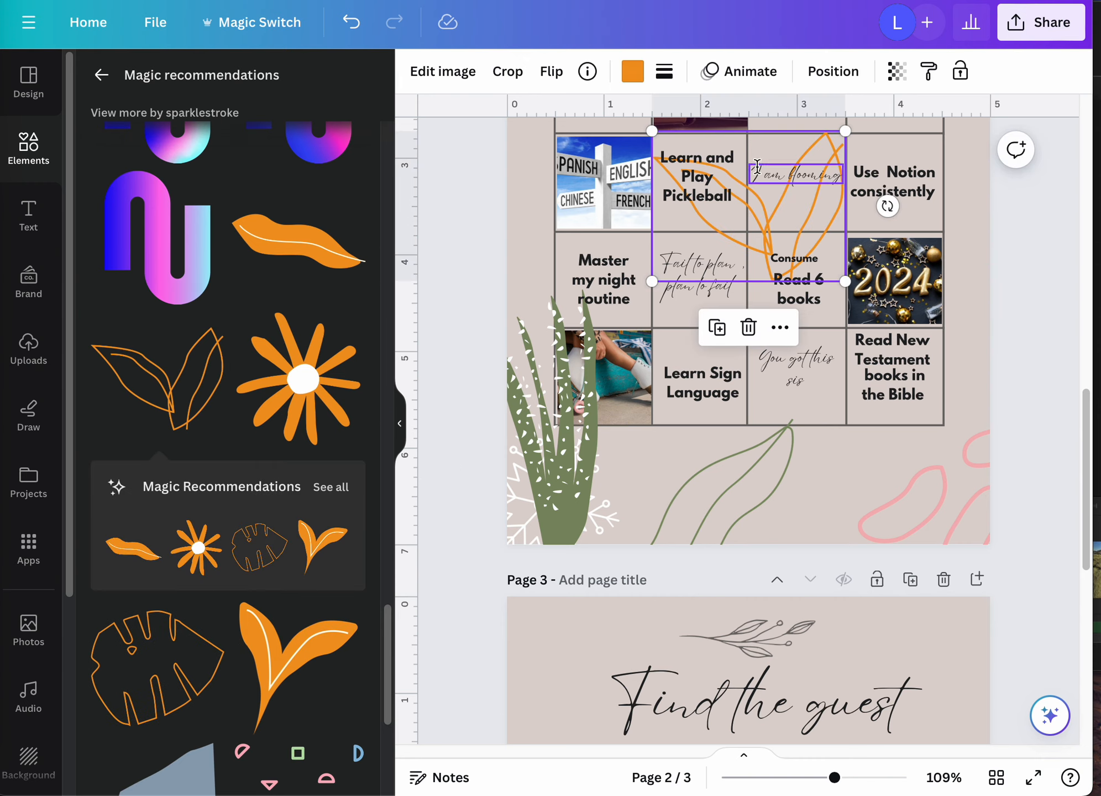
pyautogui.moveTo(771, 232); pyautogui.dragTo(959, 70)
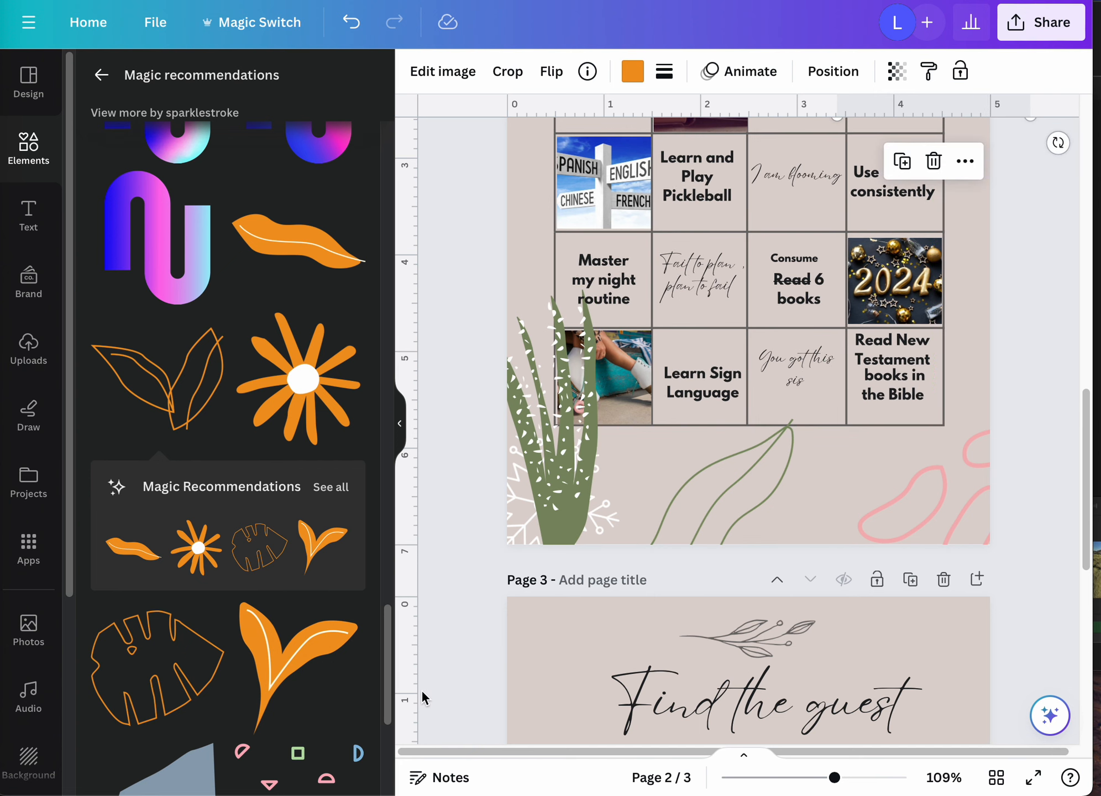
# Step: Add the graphic of three red blobs from the recommendations to page 2 and collapse the graphics list
pyautogui.moveTo(388, 694); pyautogui.dragTo(391, 514)
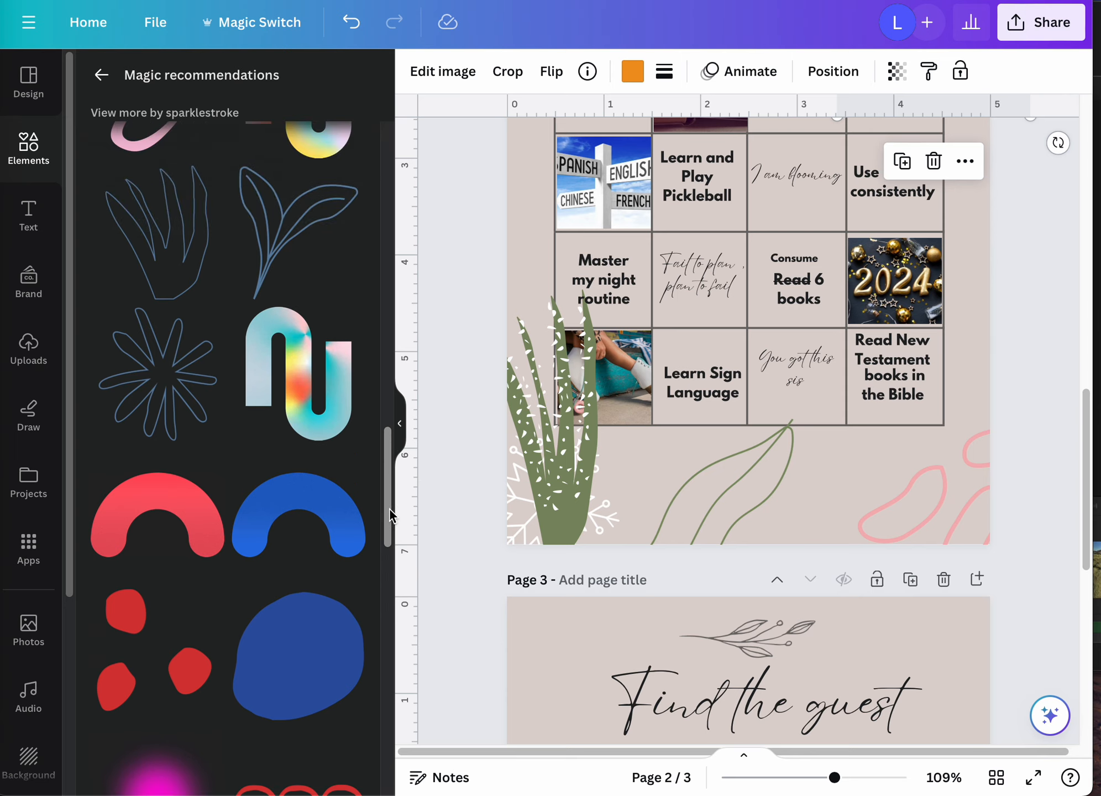
pyautogui.click(157, 674)
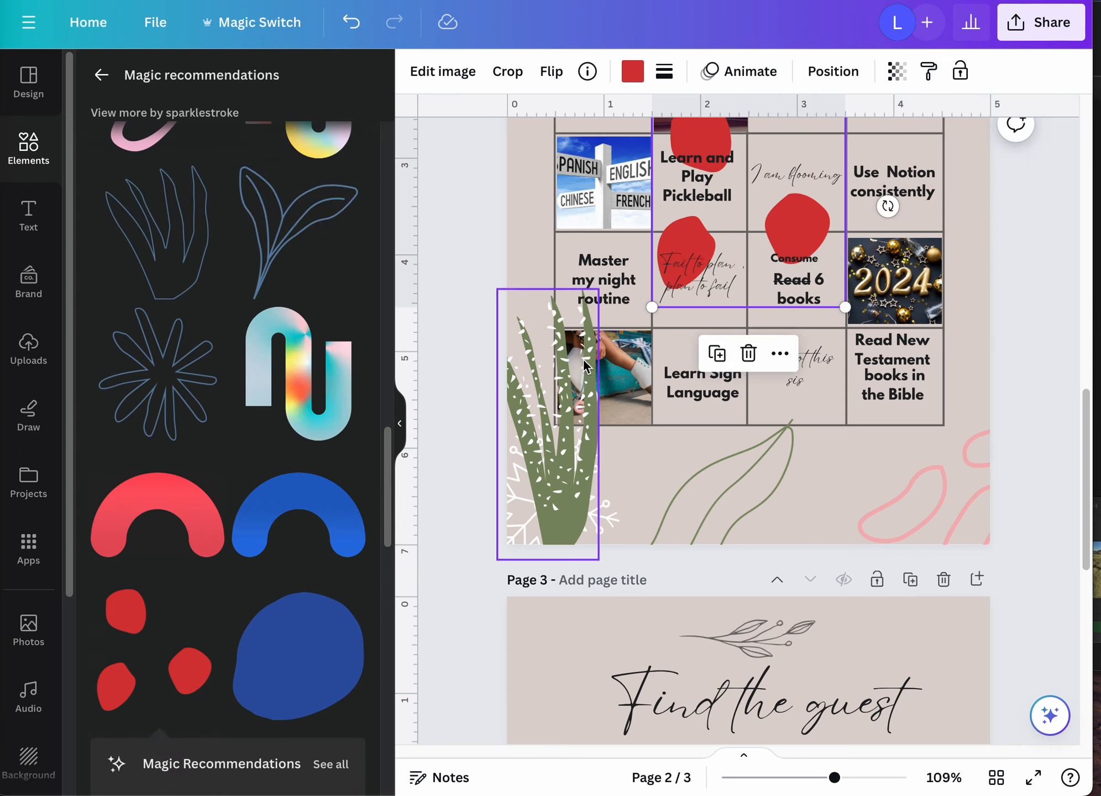
pyautogui.click(400, 423)
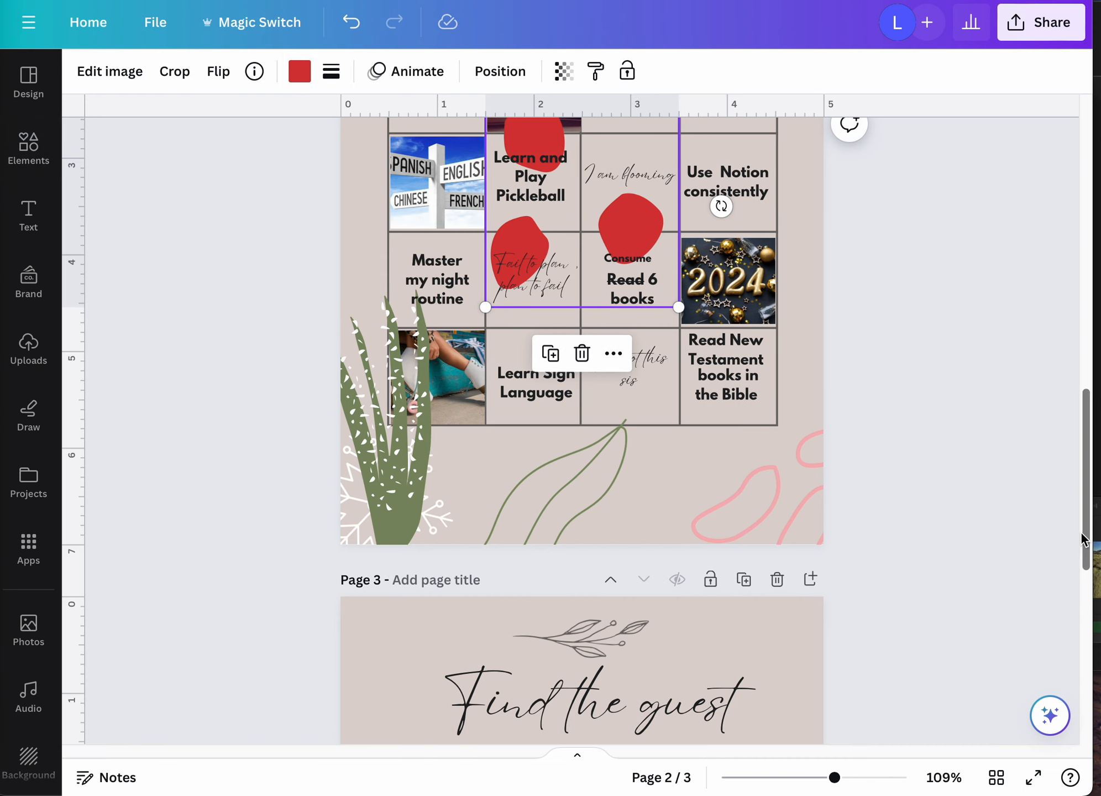
# Step: Delete the white snowflakes at the upper-right and lower-left corners of page 2, shifting the speckled green plant aside
pyautogui.moveTo(1080, 478); pyautogui.dragTo(1080, 418)
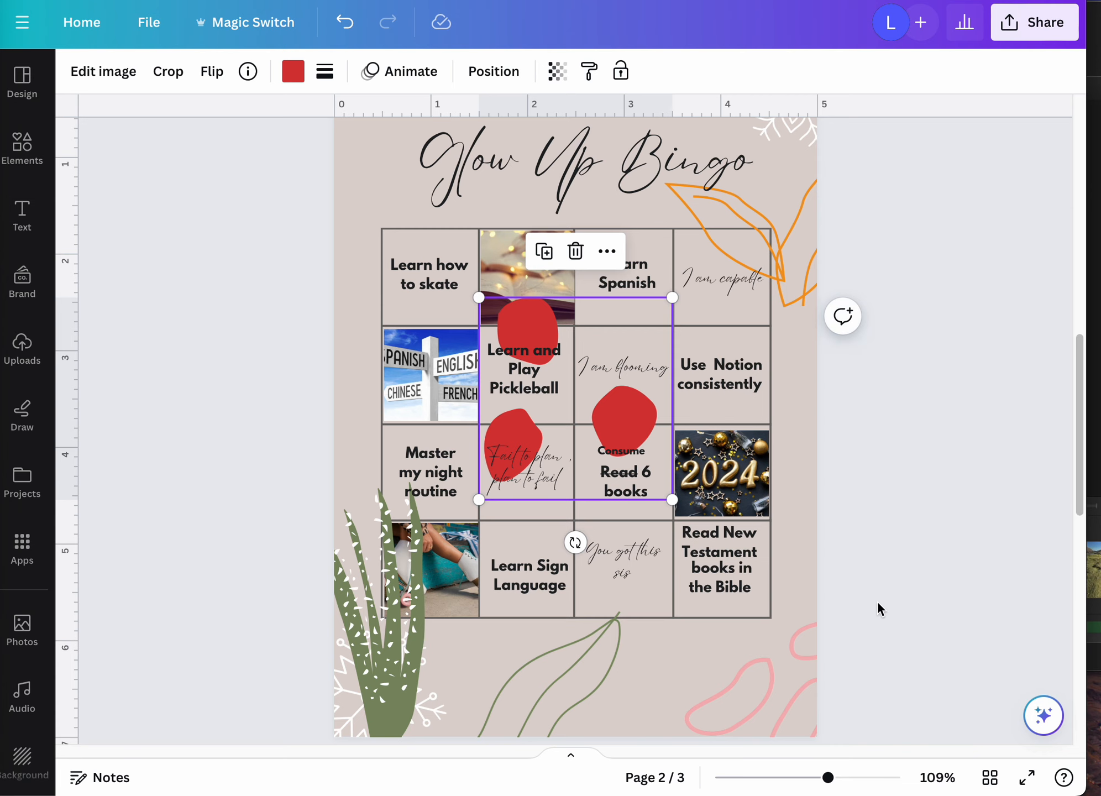
pyautogui.moveTo(827, 778); pyautogui.dragTo(818, 779)
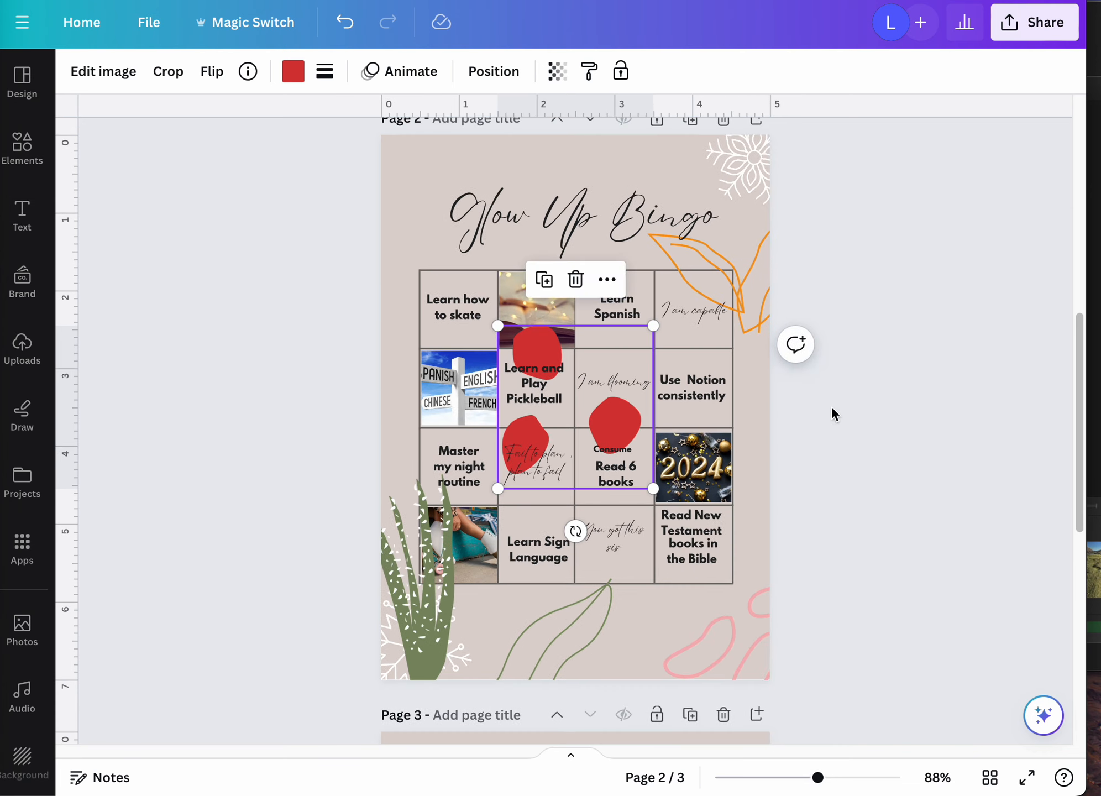
pyautogui.click(752, 170)
pyautogui.press('Delete')
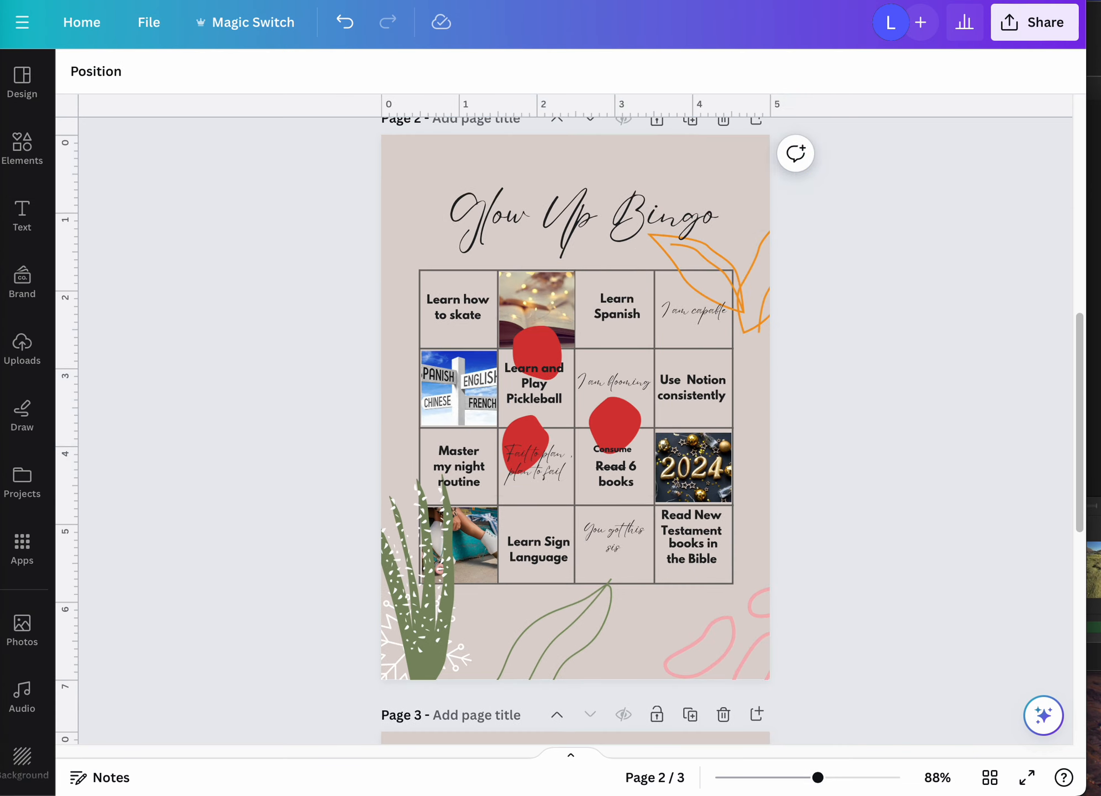
pyautogui.click(405, 658)
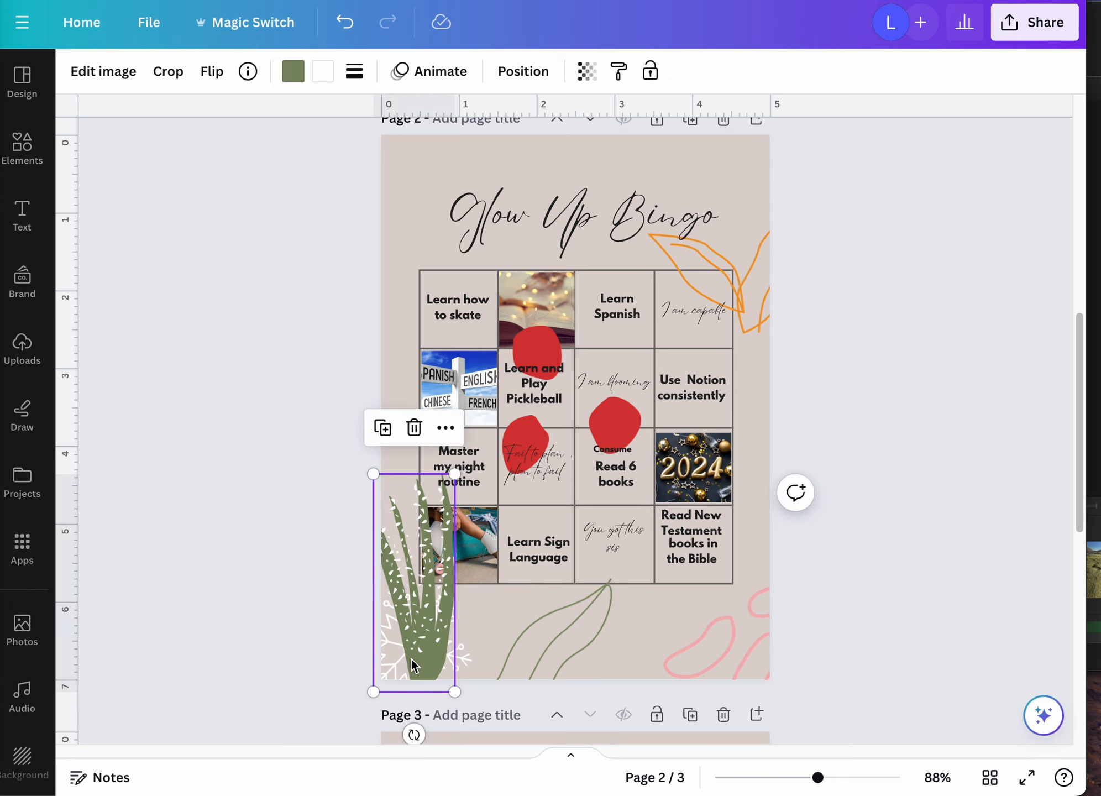
pyautogui.moveTo(411, 659); pyautogui.dragTo(416, 630)
pyautogui.click(435, 652)
pyautogui.press('Delete')
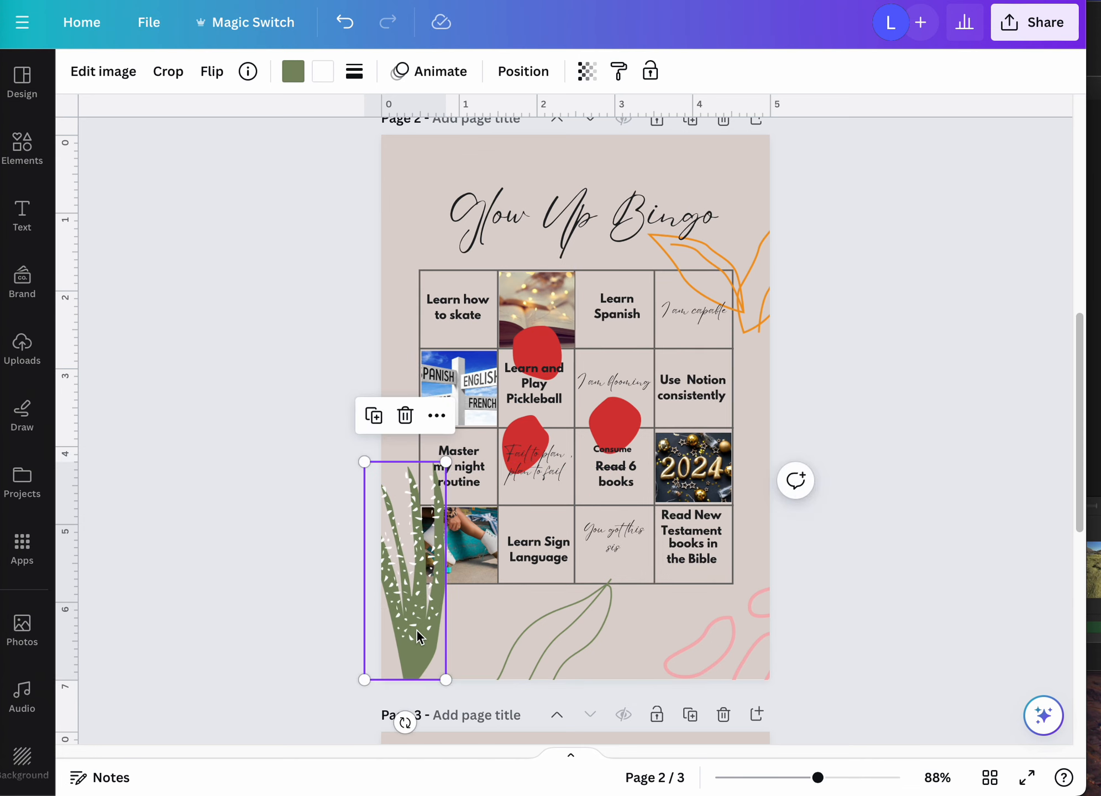
# Step: Send the speckled green plant backward two layers relative to the bingo grid and photos
pyautogui.click(437, 415)
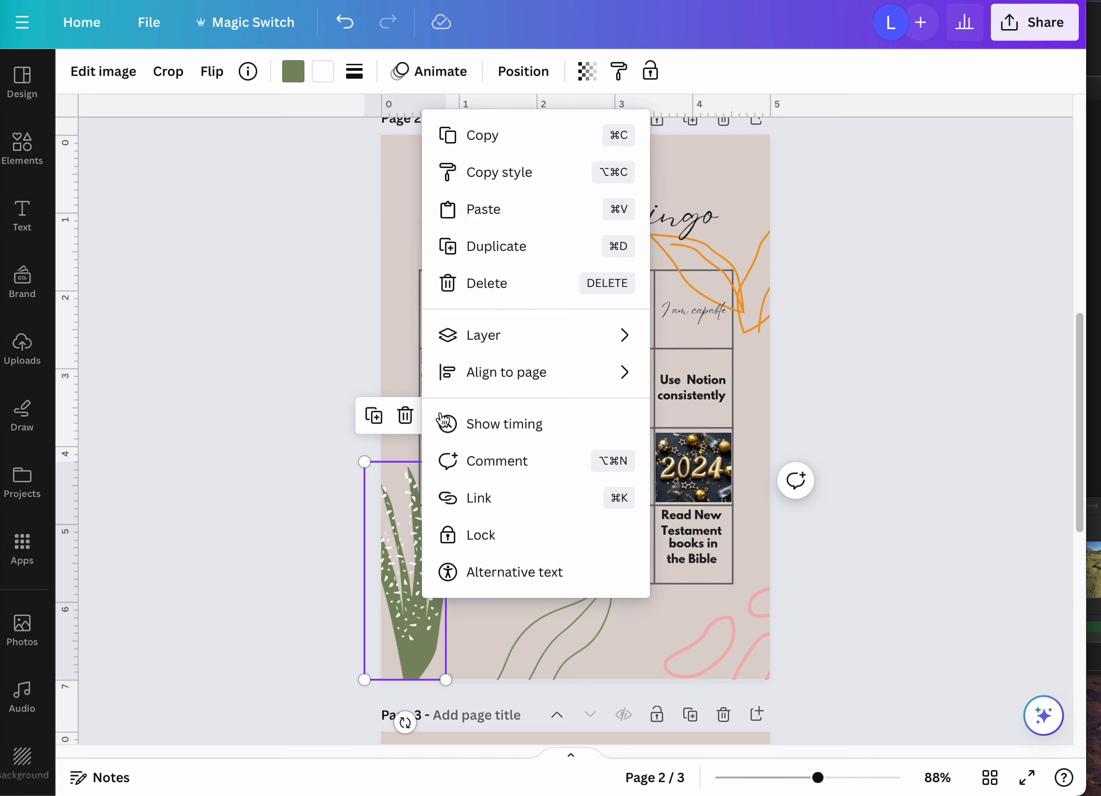
pyautogui.moveTo(484, 352)
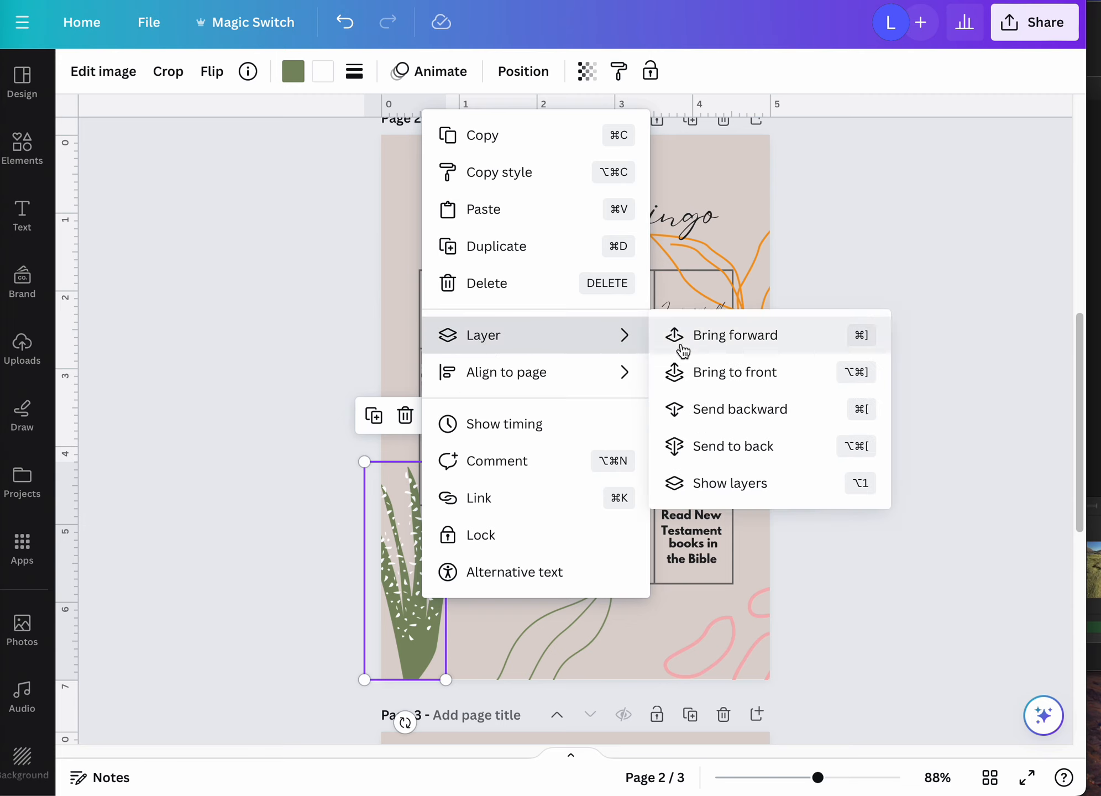
pyautogui.click(700, 408)
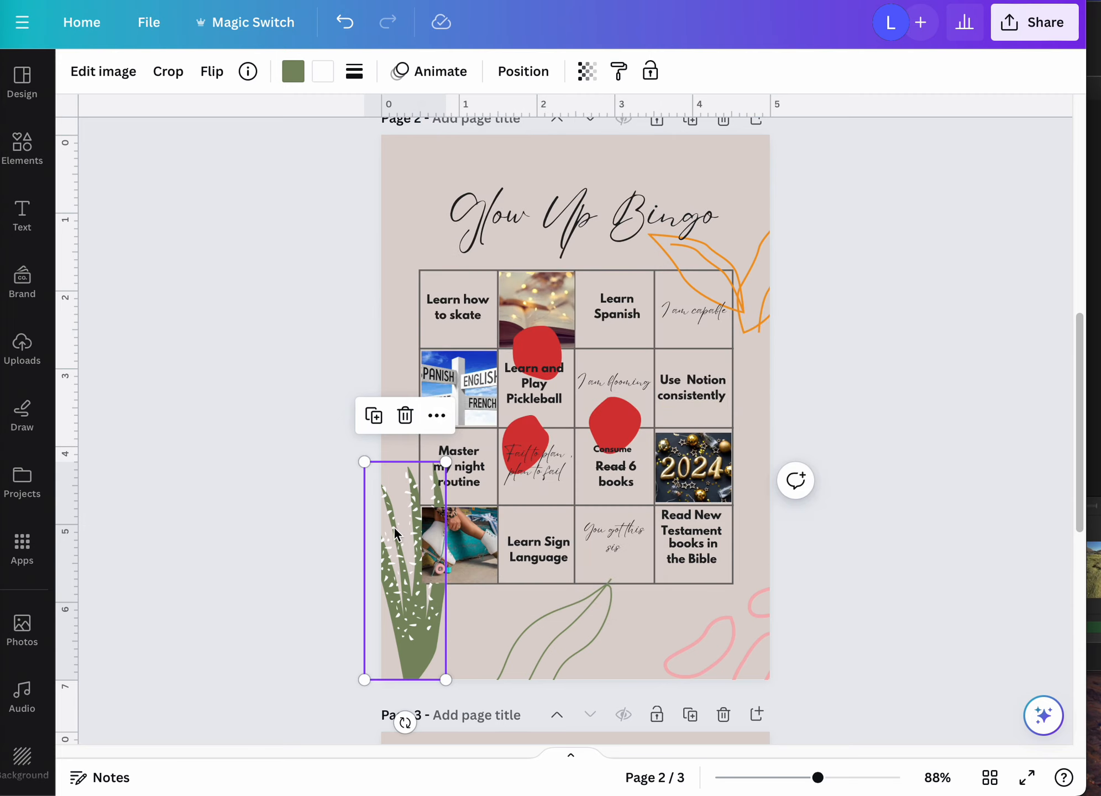
pyautogui.click(437, 415)
pyautogui.moveTo(610, 333)
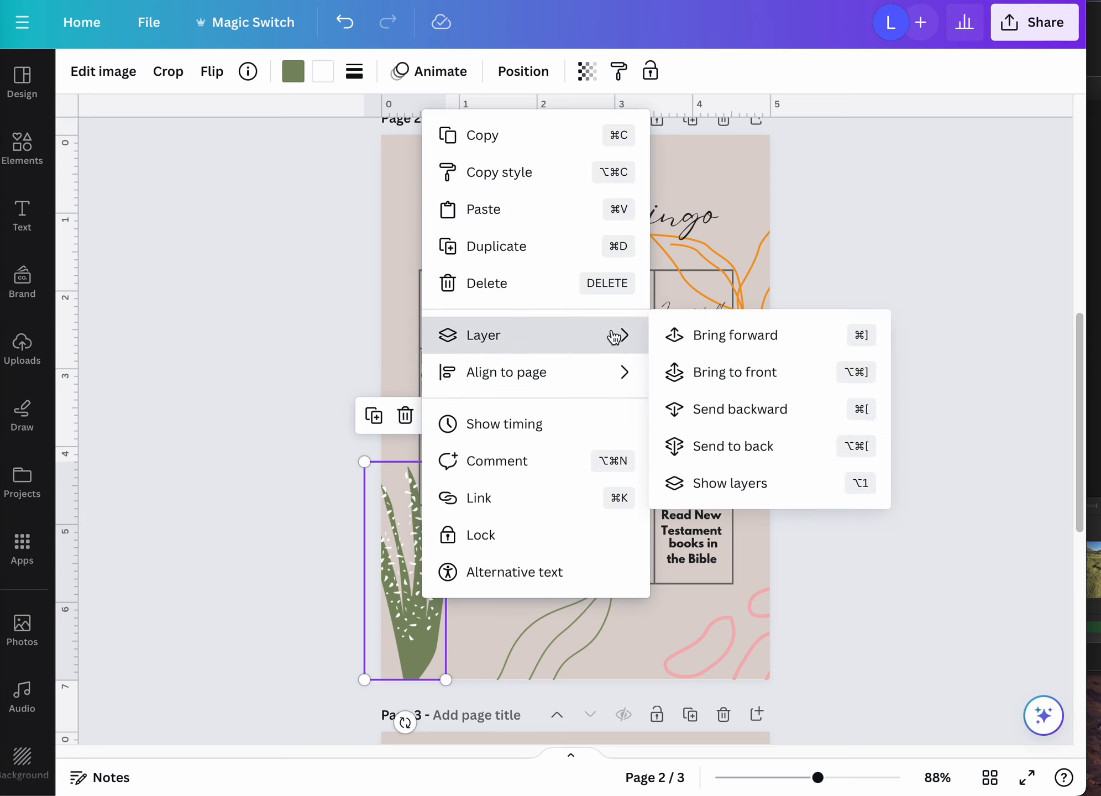
pyautogui.click(741, 408)
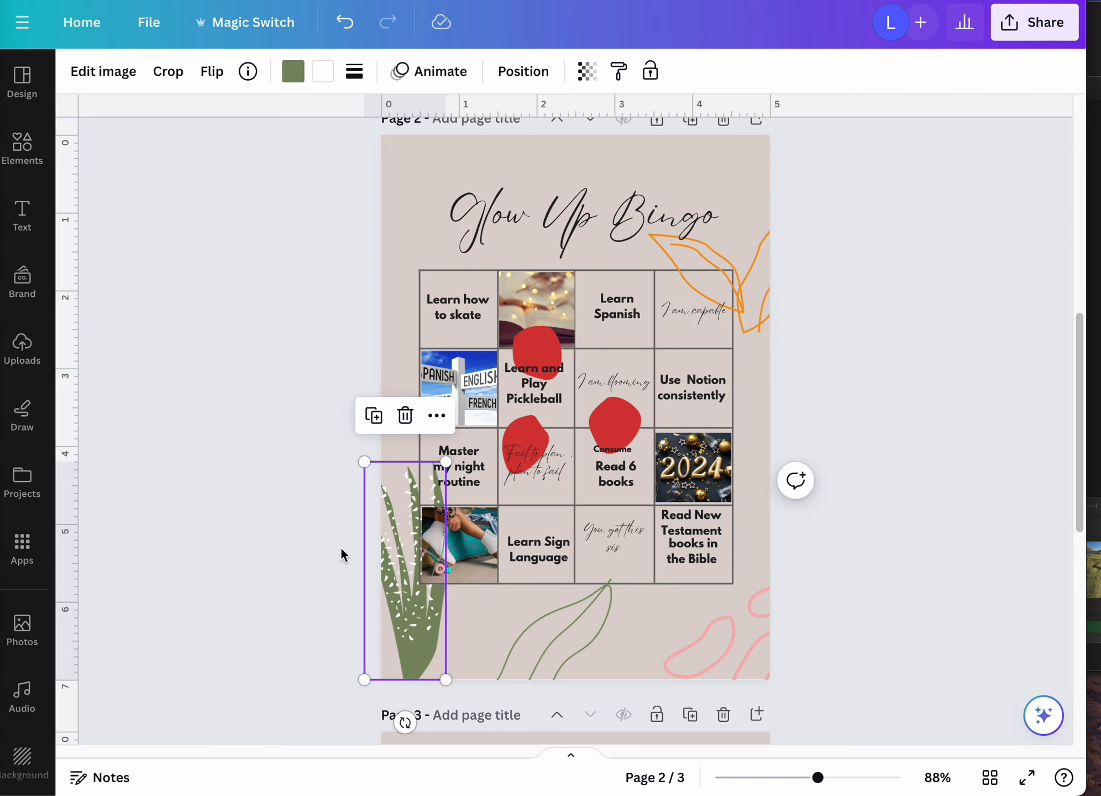
# Step: Try the speckled green plant at a smaller size in the lower-left corner and delete it from the page
pyautogui.moveTo(394, 609)
pyautogui.mouseDown()
pyautogui.moveTo(400, 649)
pyautogui.moveTo(385, 590)
pyautogui.mouseUp()
pyautogui.moveTo(432, 437); pyautogui.dragTo(411, 496)
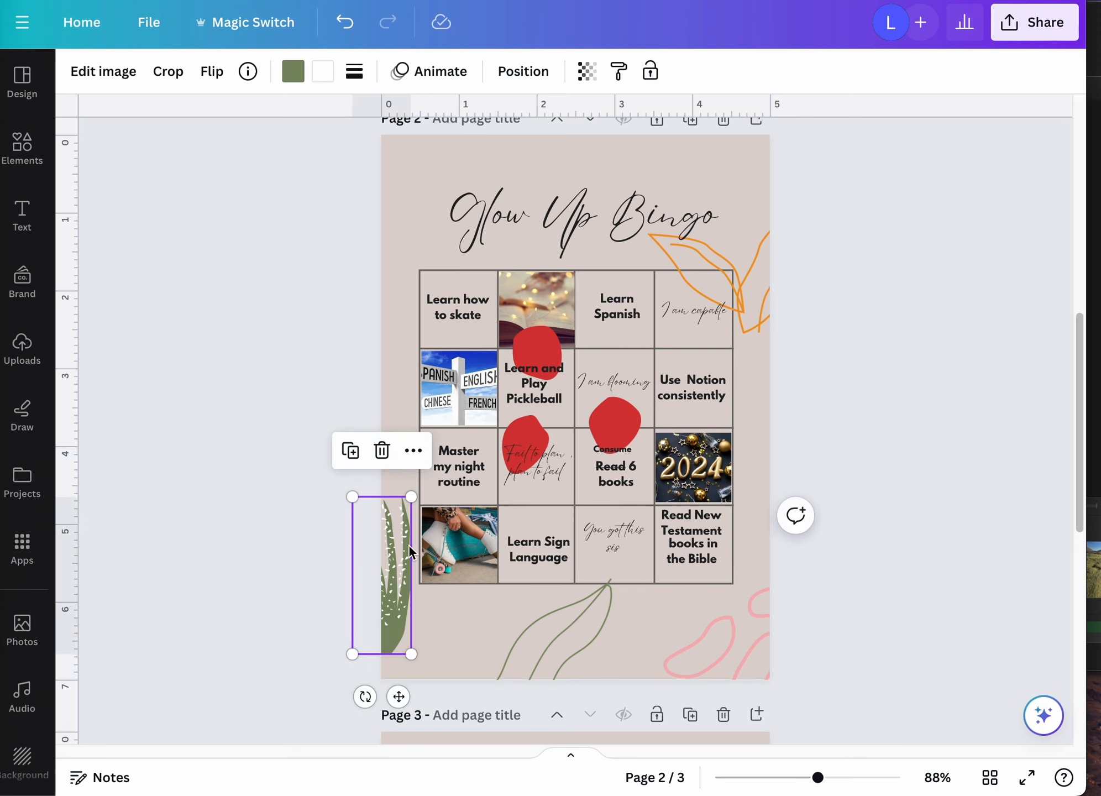
pyautogui.moveTo(408, 550); pyautogui.dragTo(428, 590)
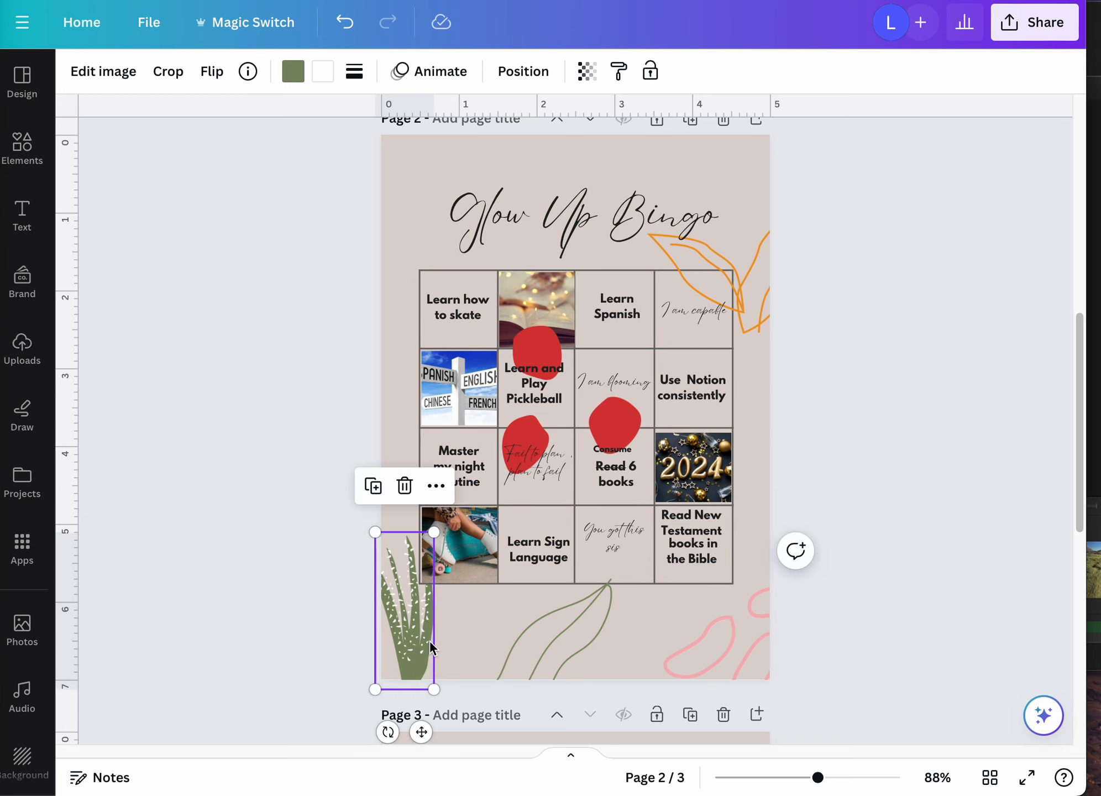
pyautogui.click(404, 486)
# Step: Move the long green leaf outline to the lower-left corner and the orange leaf outline up to the upper-right corner
pyautogui.moveTo(578, 647); pyautogui.dragTo(479, 626)
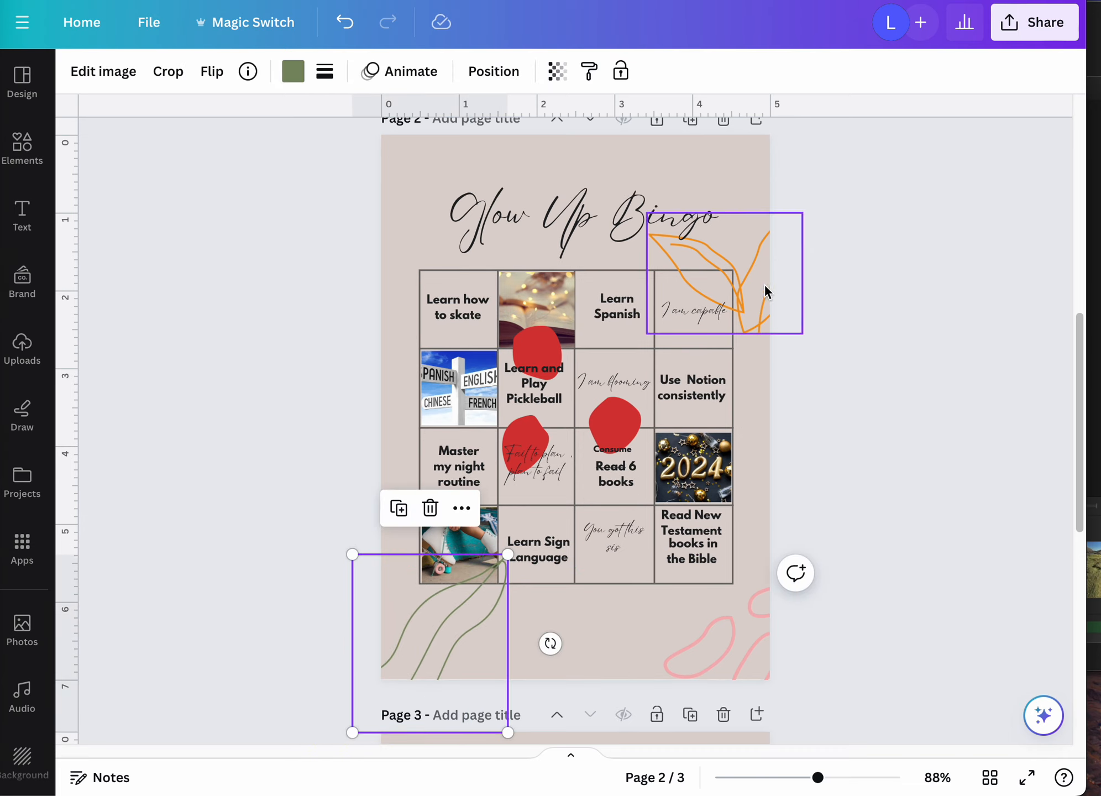
pyautogui.moveTo(764, 292); pyautogui.dragTo(767, 193)
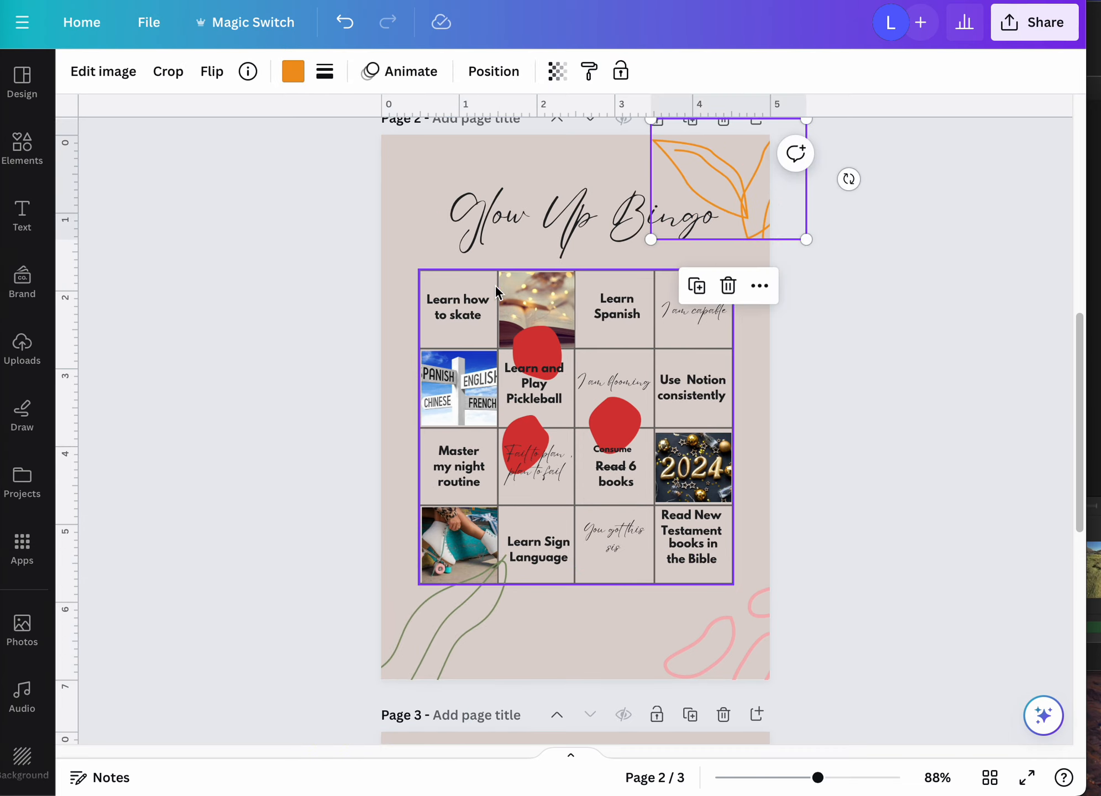
# Step: Recolor the orange leaf outline at the upper-right corner with the olive green from the document colors
pyautogui.click(439, 614)
pyautogui.click(706, 161)
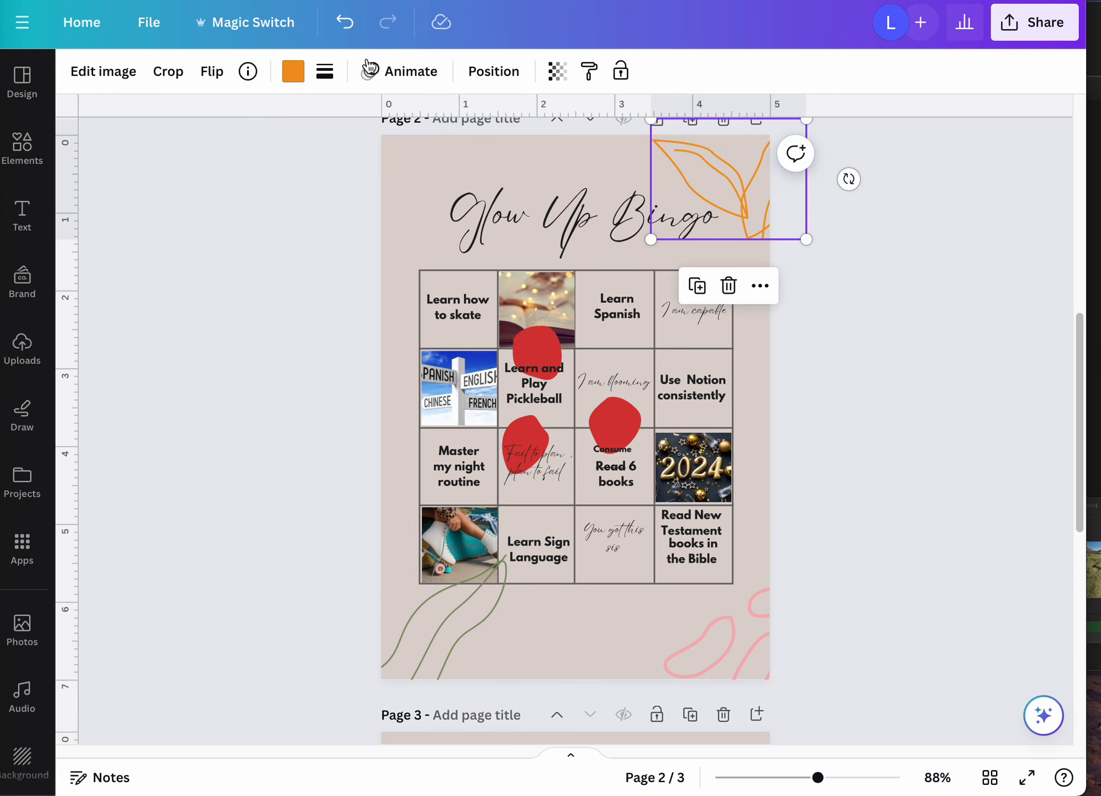
pyautogui.click(293, 71)
pyautogui.click(344, 188)
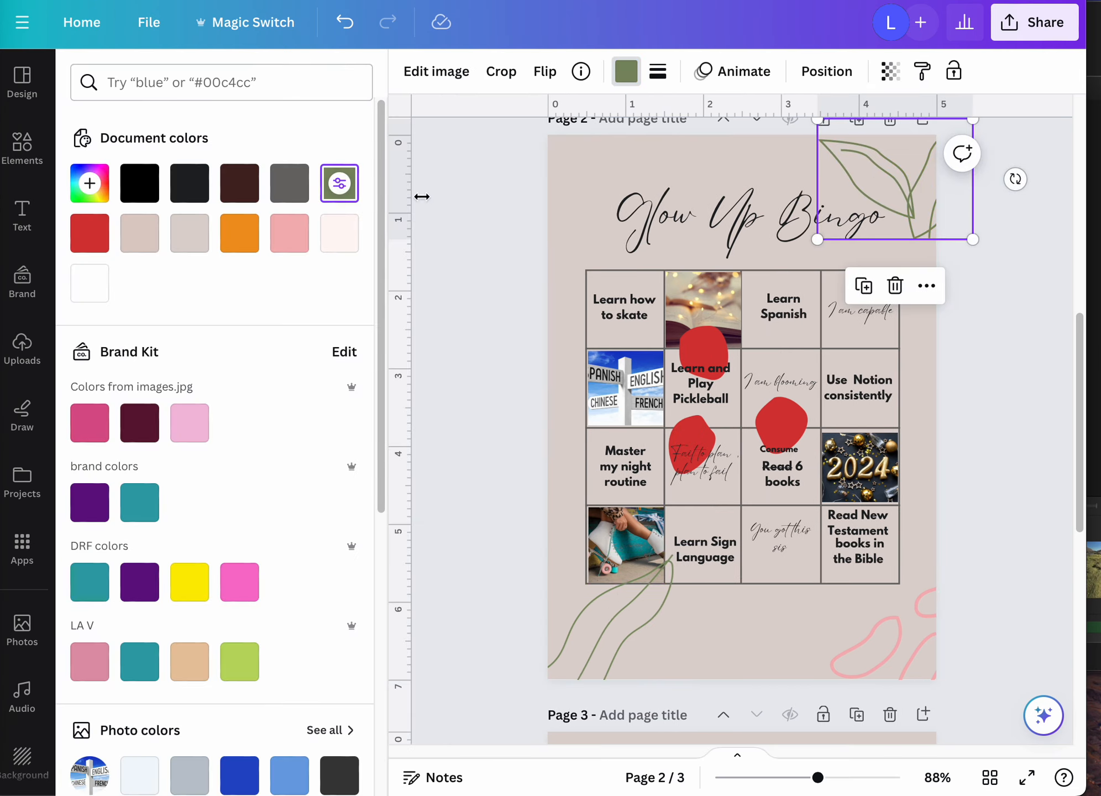
pyautogui.press('Escape')
# Step: Move the red blobs to the upper-left corner of page 2 and recolor them with the document's light pink
pyautogui.click(747, 654)
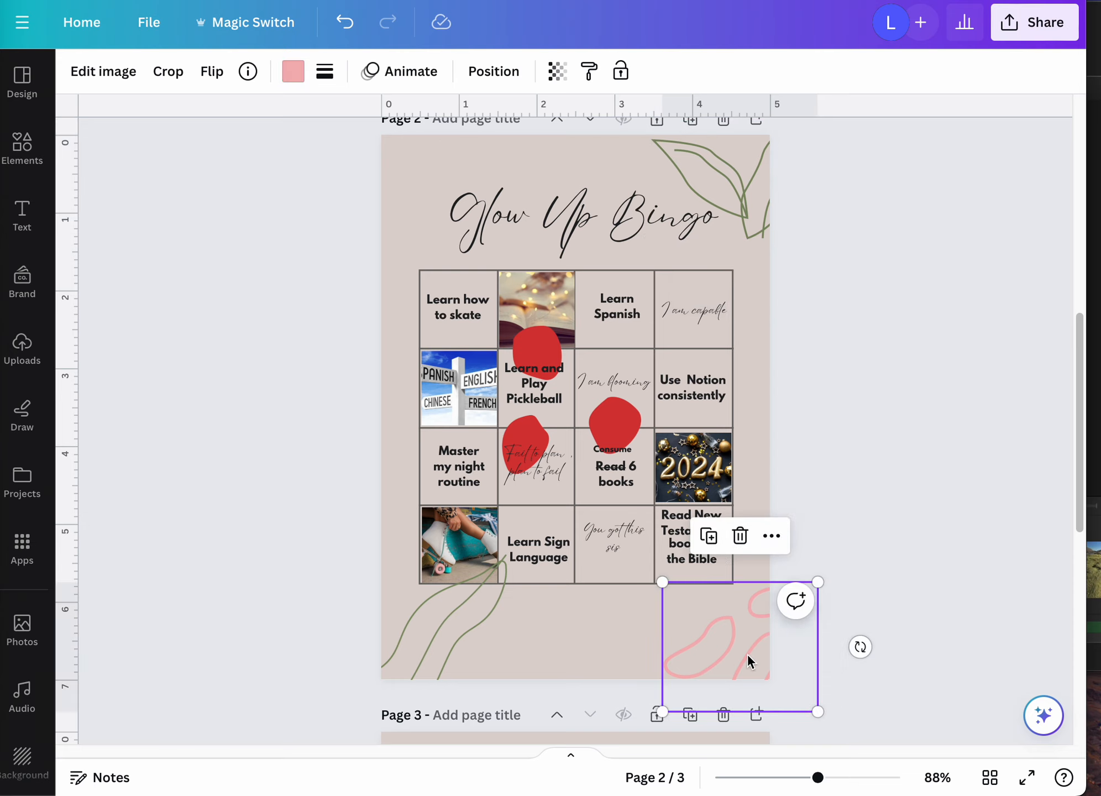
pyautogui.click(618, 409)
pyautogui.moveTo(617, 408); pyautogui.dragTo(467, 142)
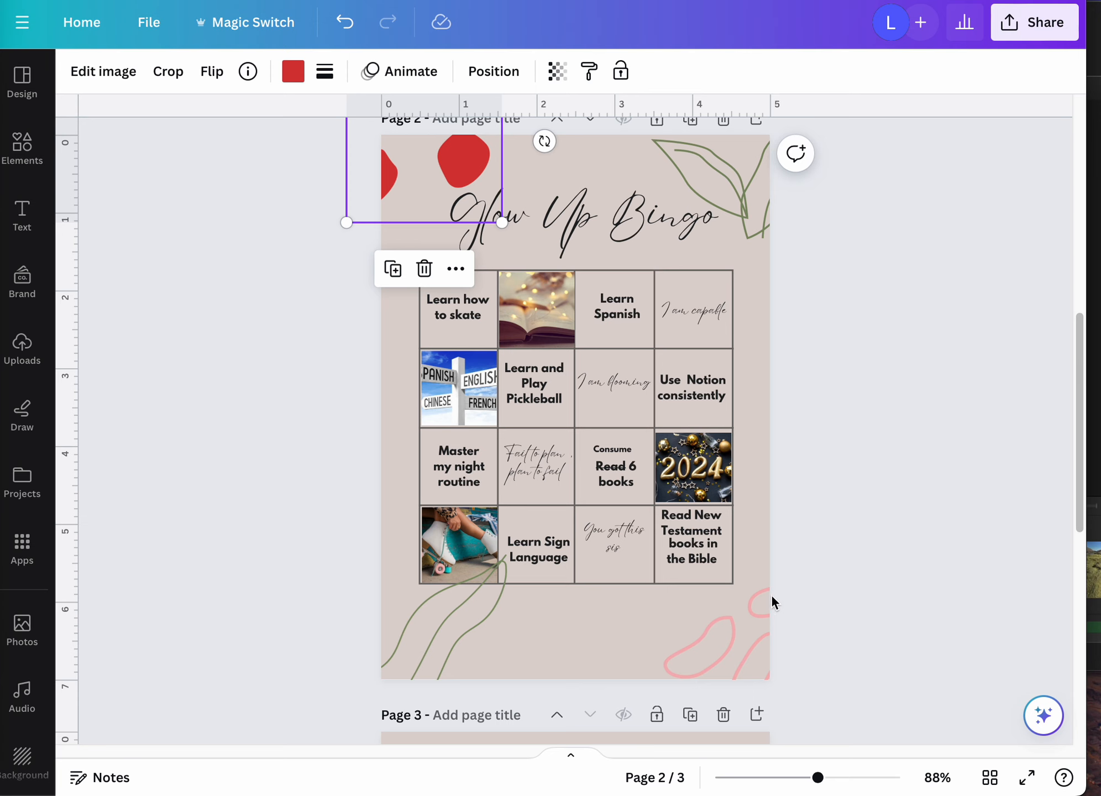
pyautogui.click(292, 70)
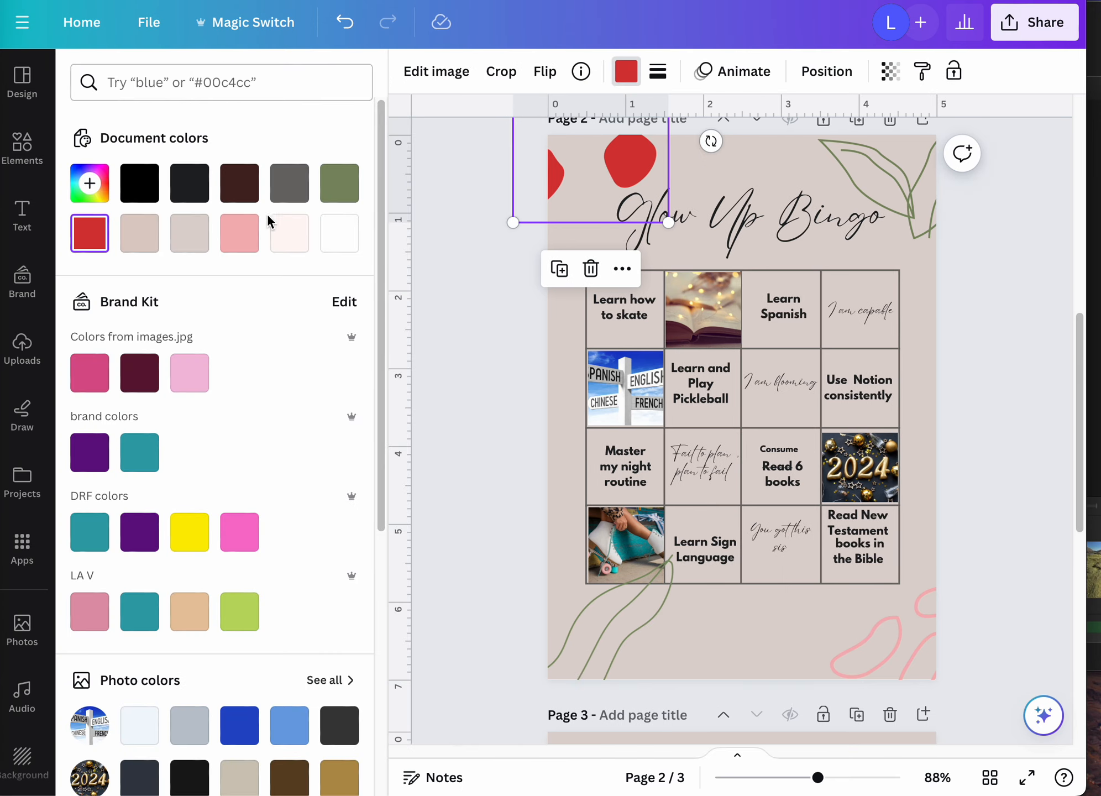
pyautogui.click(253, 235)
pyautogui.click(469, 354)
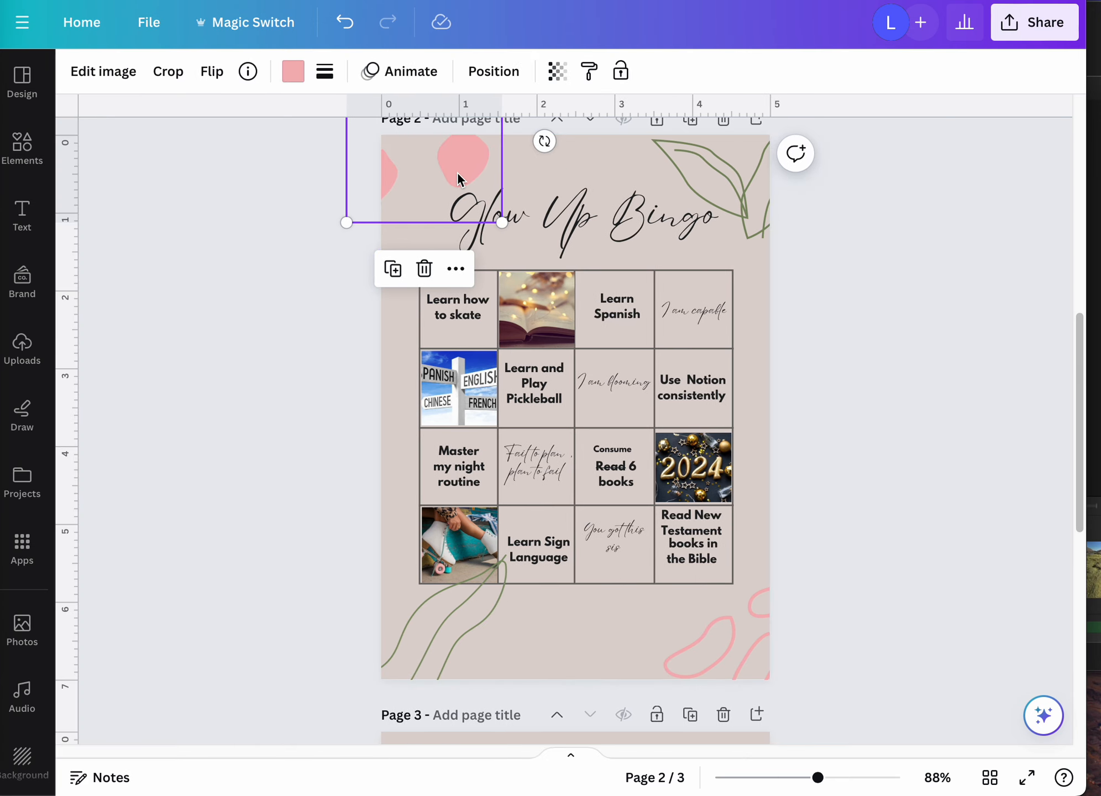
# Step: Try other positions for the pink blobs around the title's upper left and delete them
pyautogui.moveTo(456, 177); pyautogui.dragTo(456, 151)
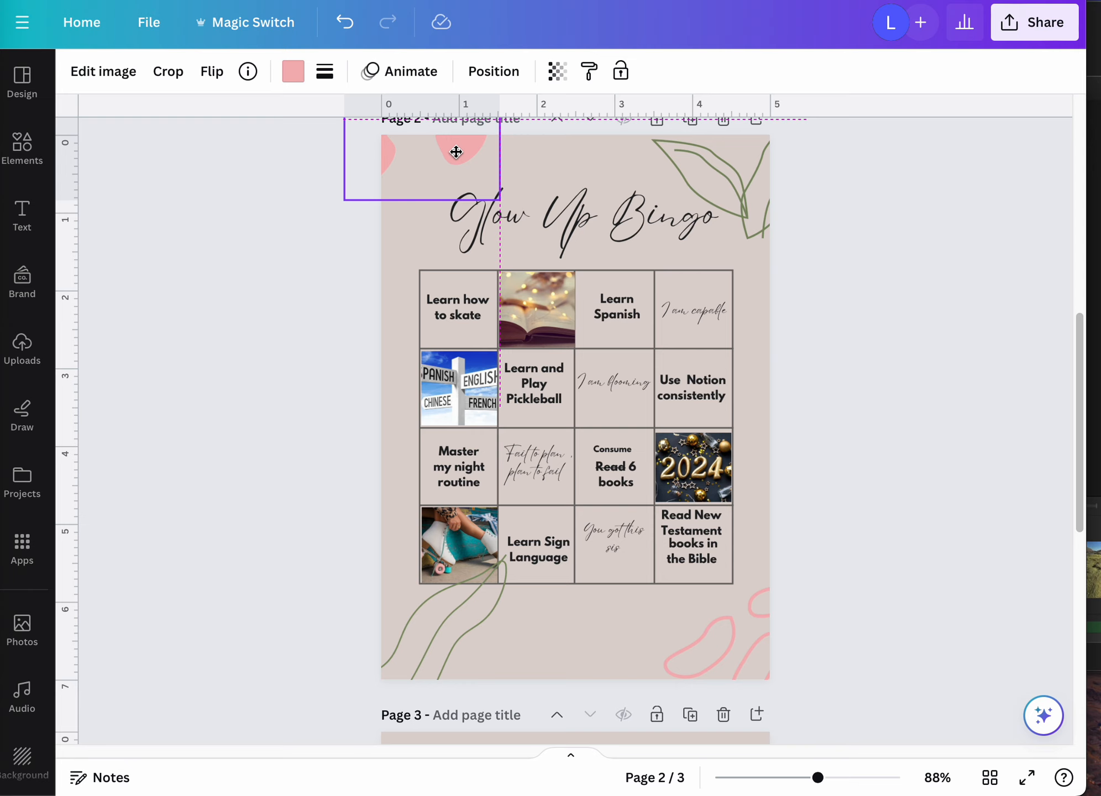
pyautogui.moveTo(456, 151); pyautogui.dragTo(510, 187)
pyautogui.press('Delete')
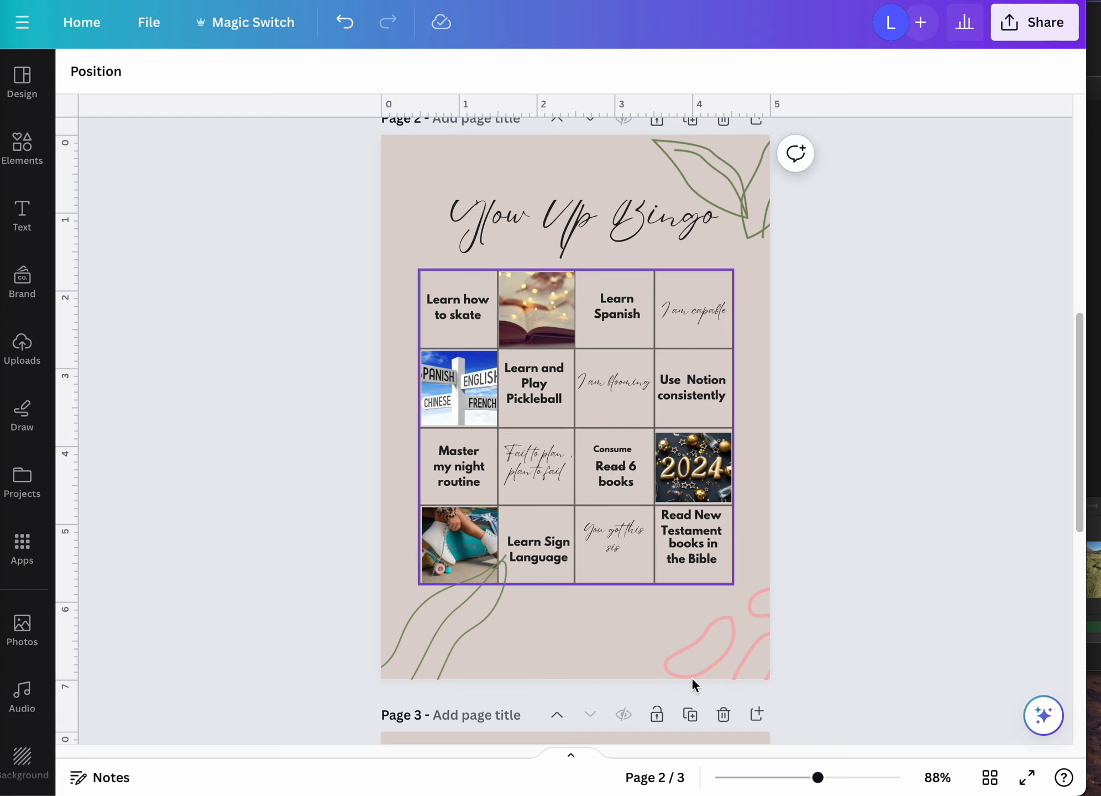
# Step: Duplicate the pink rounded outline shapes, move the copy to the upper-left corner and rotate it to frame the title
pyautogui.click(747, 654)
pyautogui.click(709, 535)
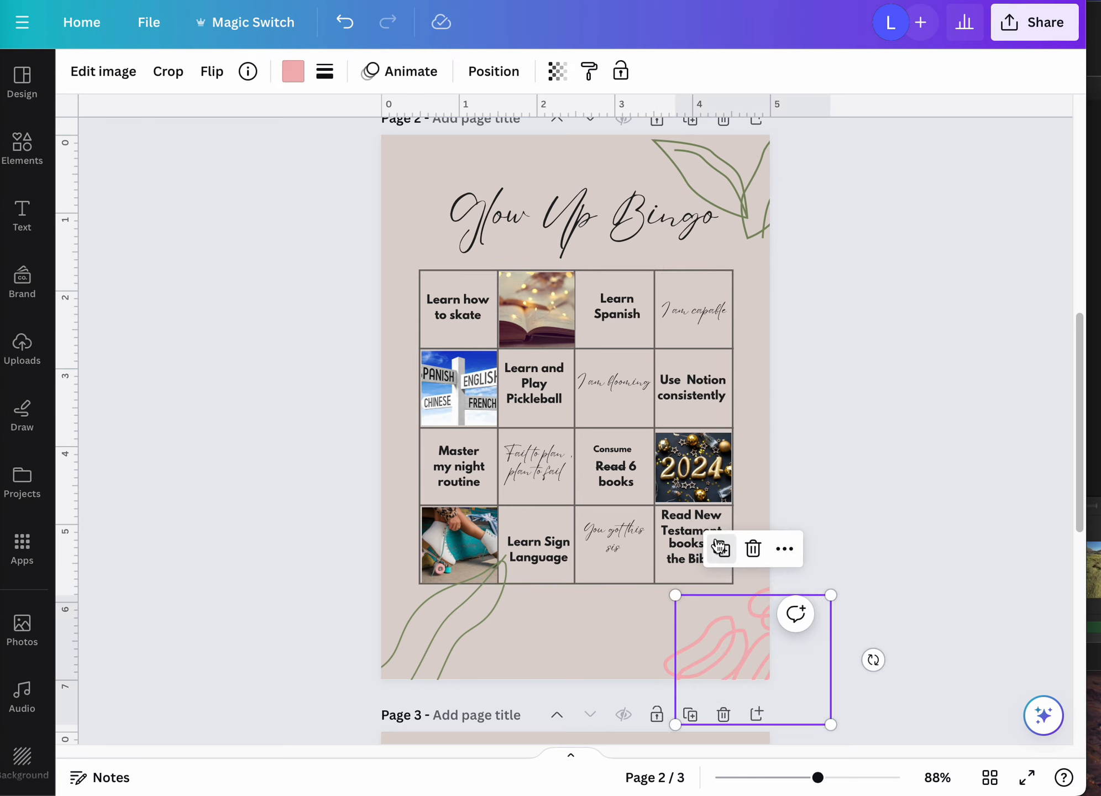
pyautogui.moveTo(738, 626)
pyautogui.mouseDown()
pyautogui.moveTo(491, 175)
pyautogui.moveTo(386, 102)
pyautogui.moveTo(398, 120)
pyautogui.mouseUp()
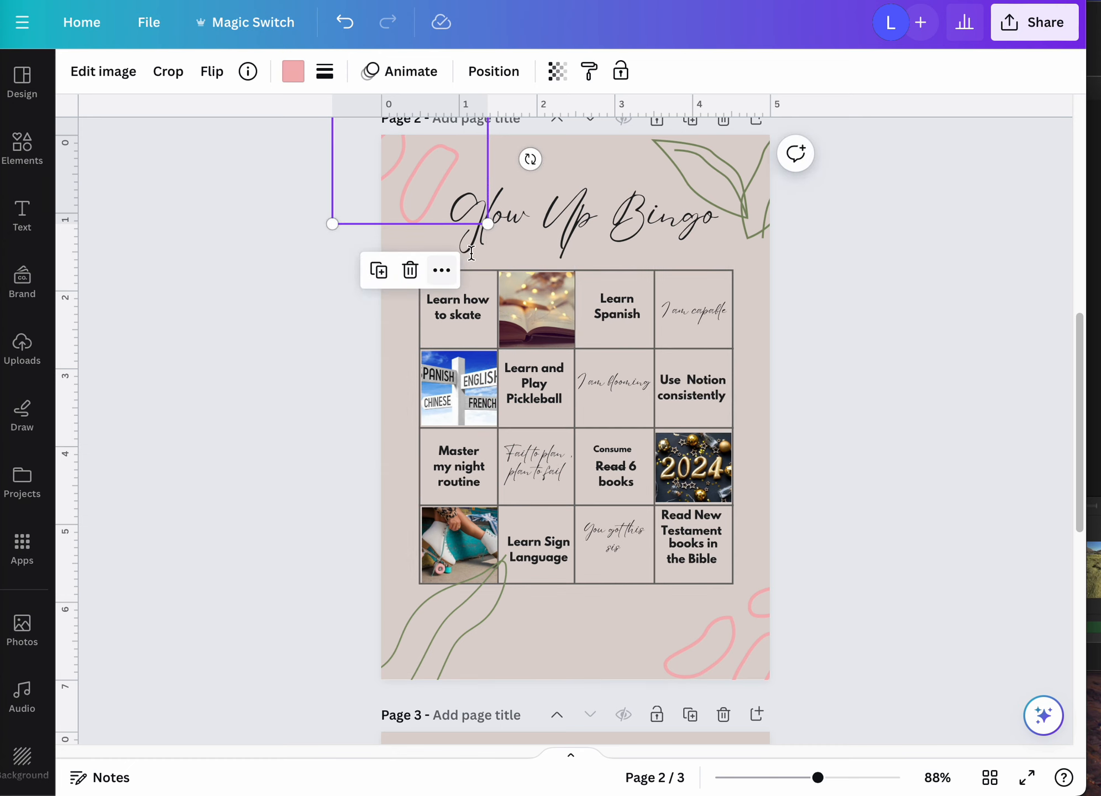
pyautogui.moveTo(531, 160)
pyautogui.mouseDown()
pyautogui.moveTo(497, 248)
pyautogui.moveTo(323, 271)
pyautogui.moveTo(227, 223)
pyautogui.mouseUp()
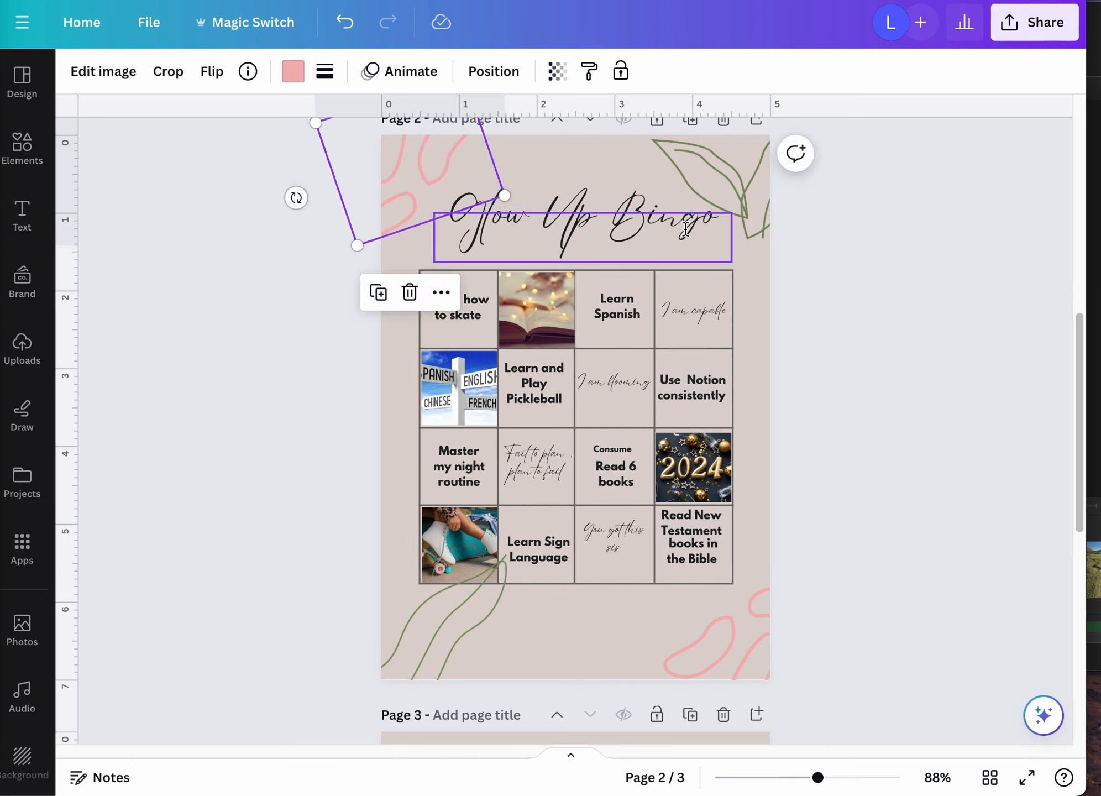
# Step: Rotate the green two-leaf outline counterclockwise and fit it into the upper-right corner so its leaves frame the title
pyautogui.click(747, 186)
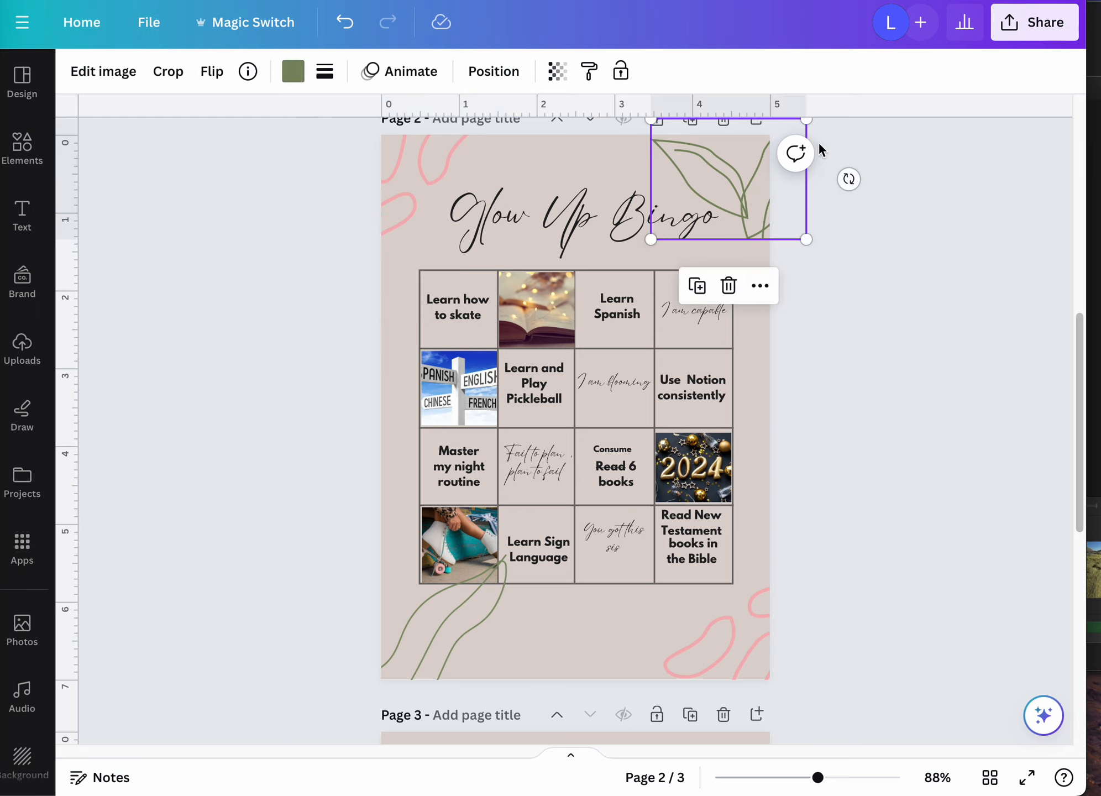
pyautogui.moveTo(850, 178); pyautogui.dragTo(651, 22)
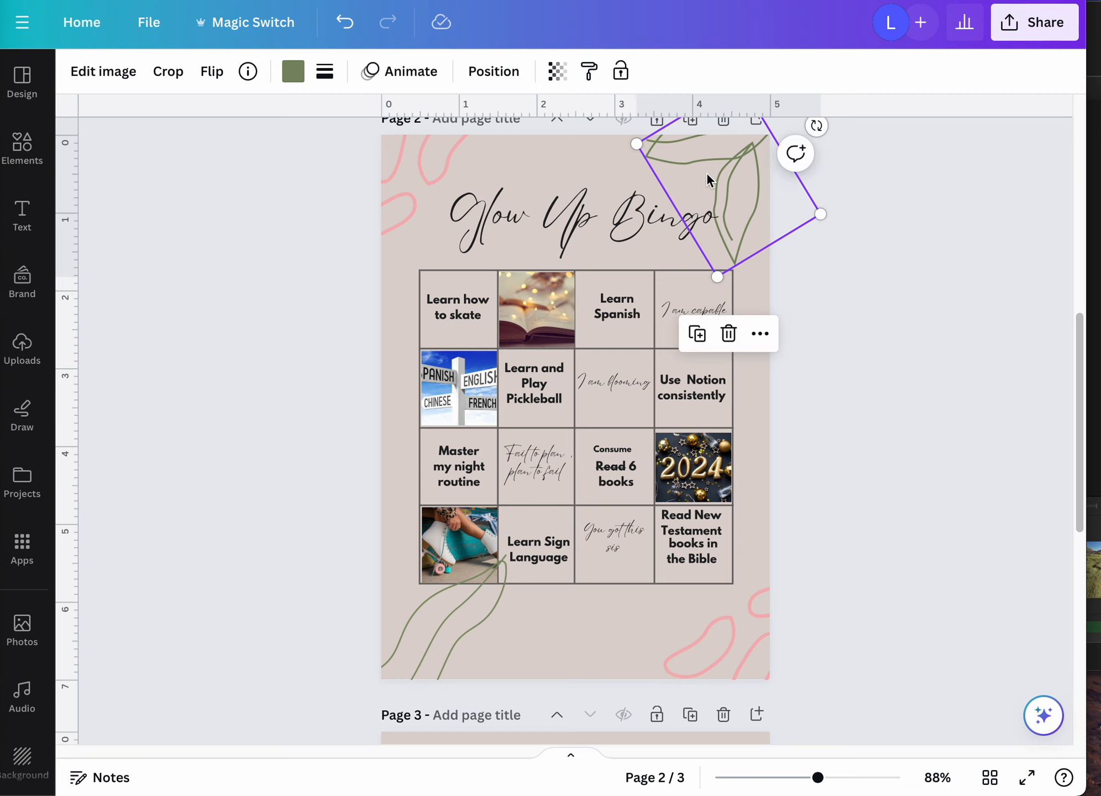
pyautogui.moveTo(706, 171); pyautogui.dragTo(731, 190)
pyautogui.click(870, 418)
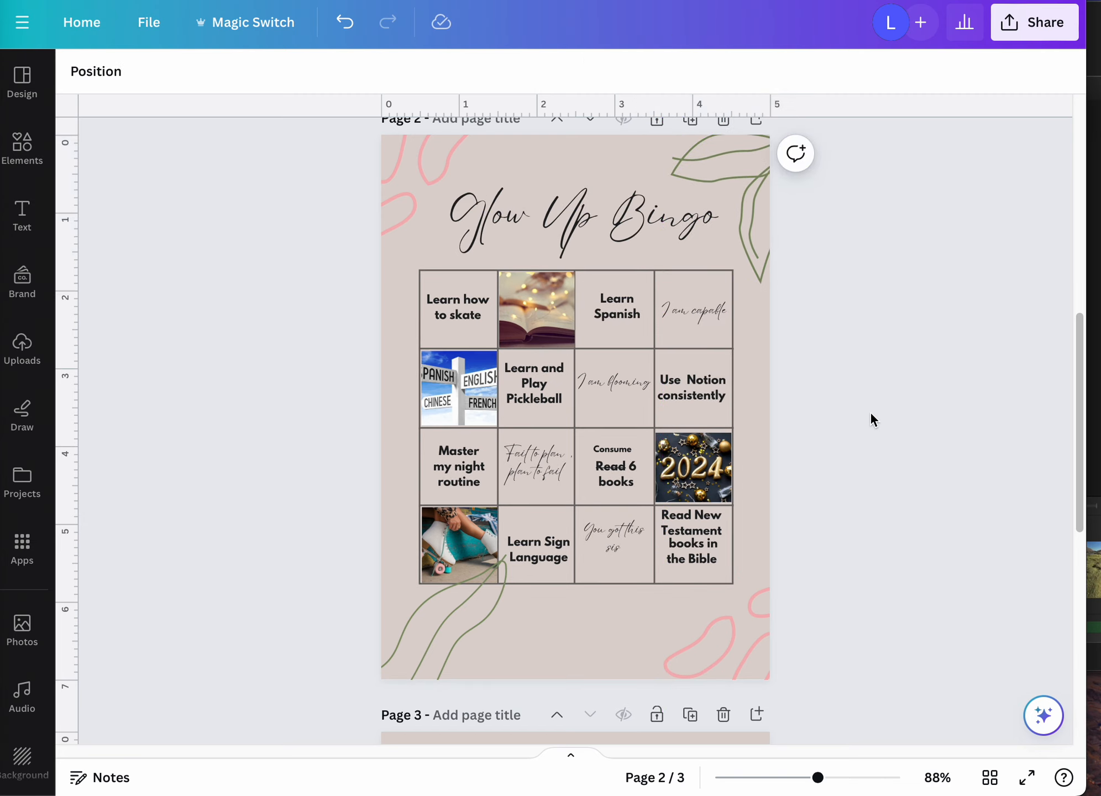
# Step: Shift the long green leaf outline further into the lower-left corner and shrink it to sit below the bingo grid
pyautogui.click(446, 641)
pyautogui.moveTo(440, 641); pyautogui.dragTo(413, 644)
pyautogui.moveTo(480, 558); pyautogui.dragTo(455, 585)
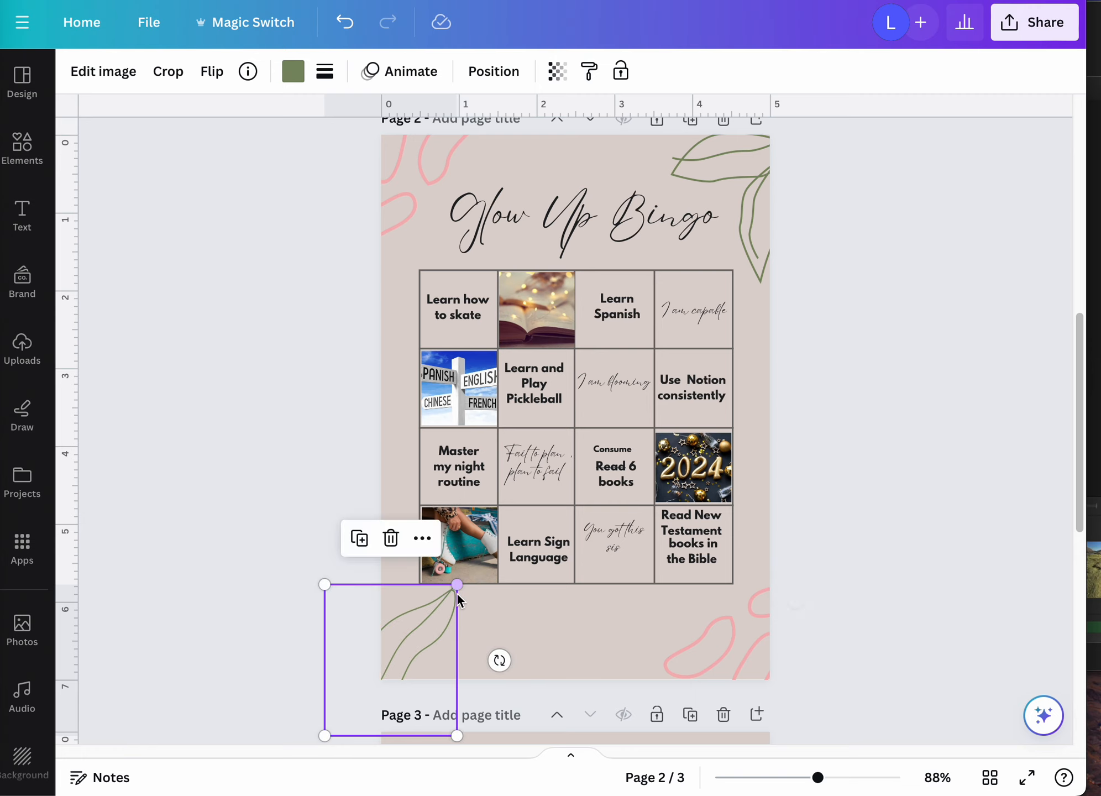
# Step: Move the long green leaf outline up and inward in the lower-left corner and send it backward behind the roller-skate photo
pyautogui.moveTo(439, 644); pyautogui.dragTo(454, 621)
pyautogui.moveTo(461, 612); pyautogui.dragTo(467, 604)
pyautogui.click(451, 499)
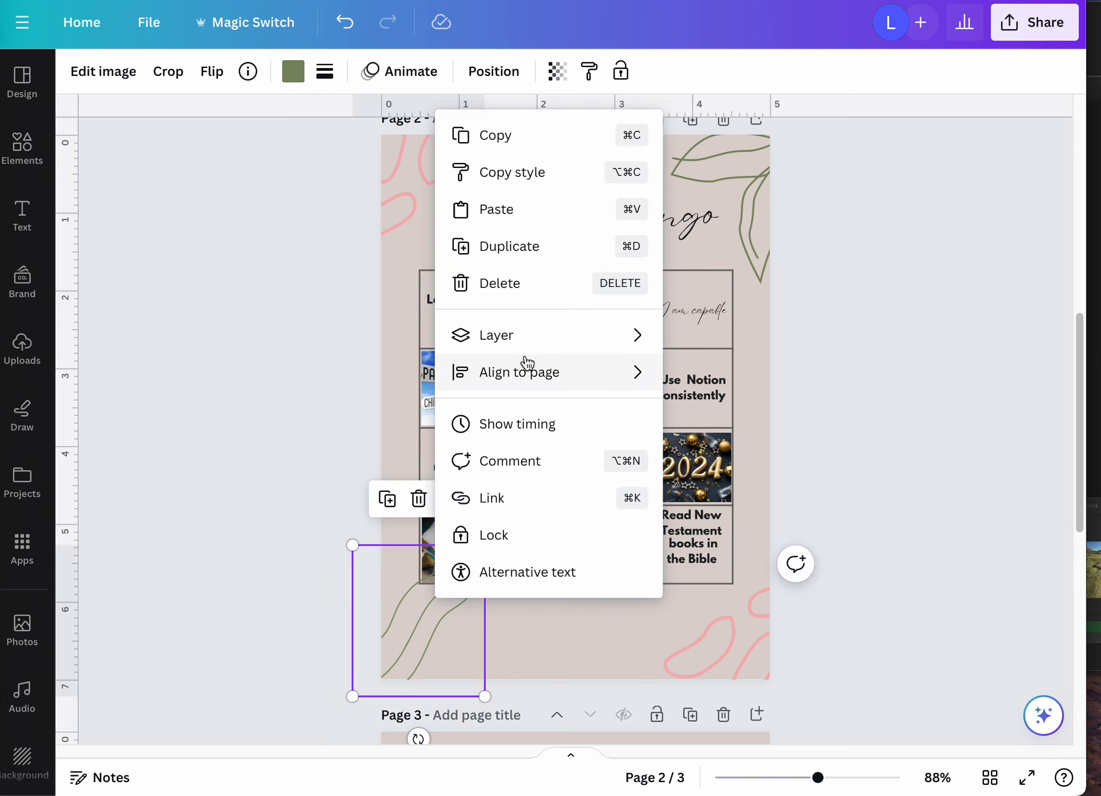
pyautogui.moveTo(540, 350)
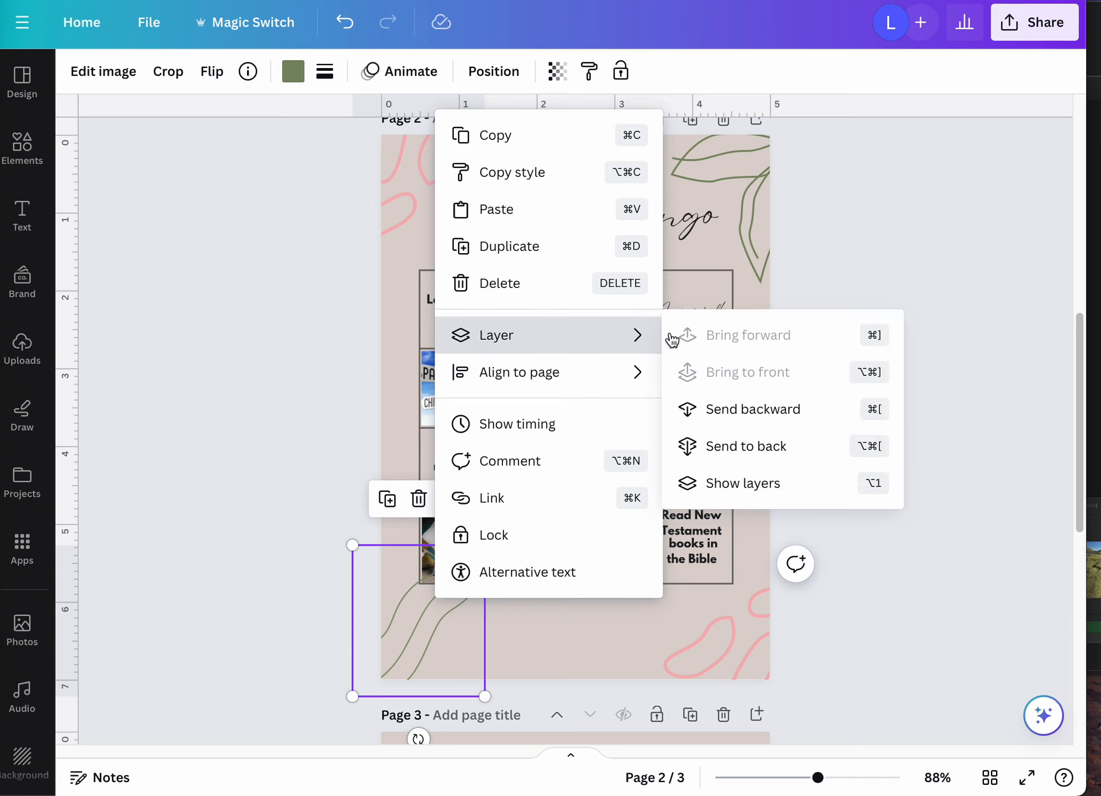
pyautogui.click(715, 402)
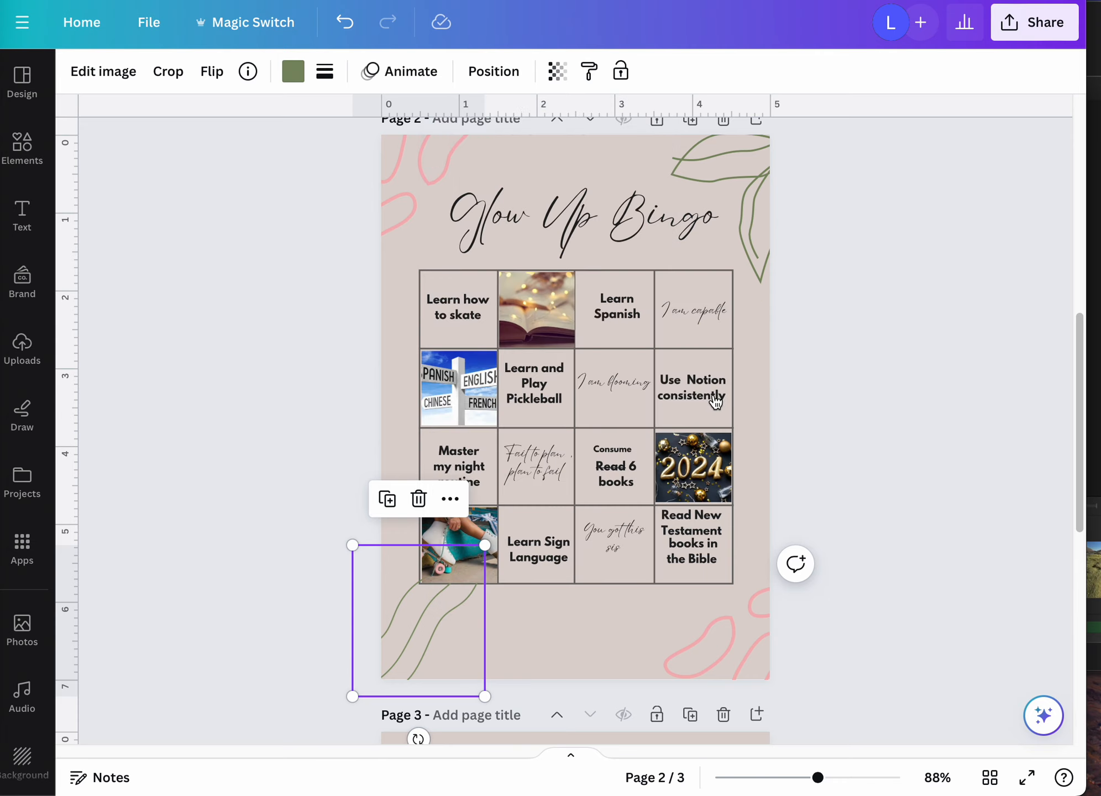
pyautogui.click(196, 531)
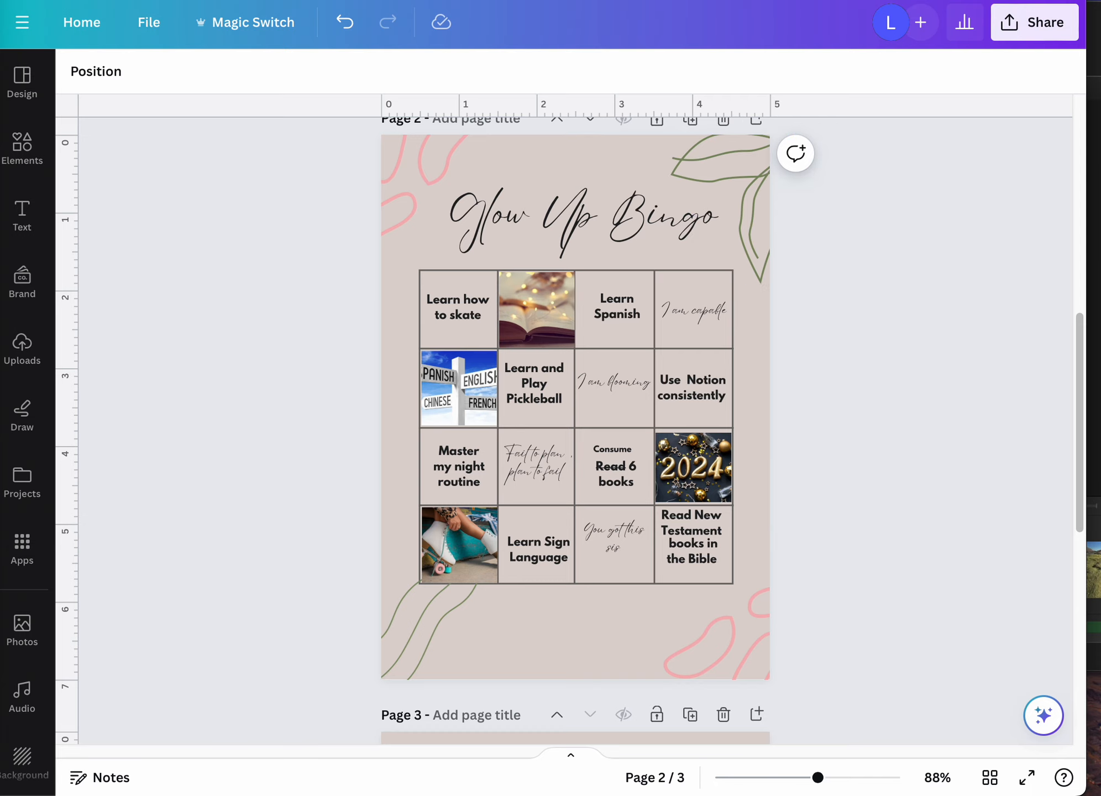
# Step: Duplicate page 2 and recolor the copy's upper-left pink rounded outlines with the dark grey document color
pyautogui.moveTo(1083, 457); pyautogui.dragTo(1081, 447)
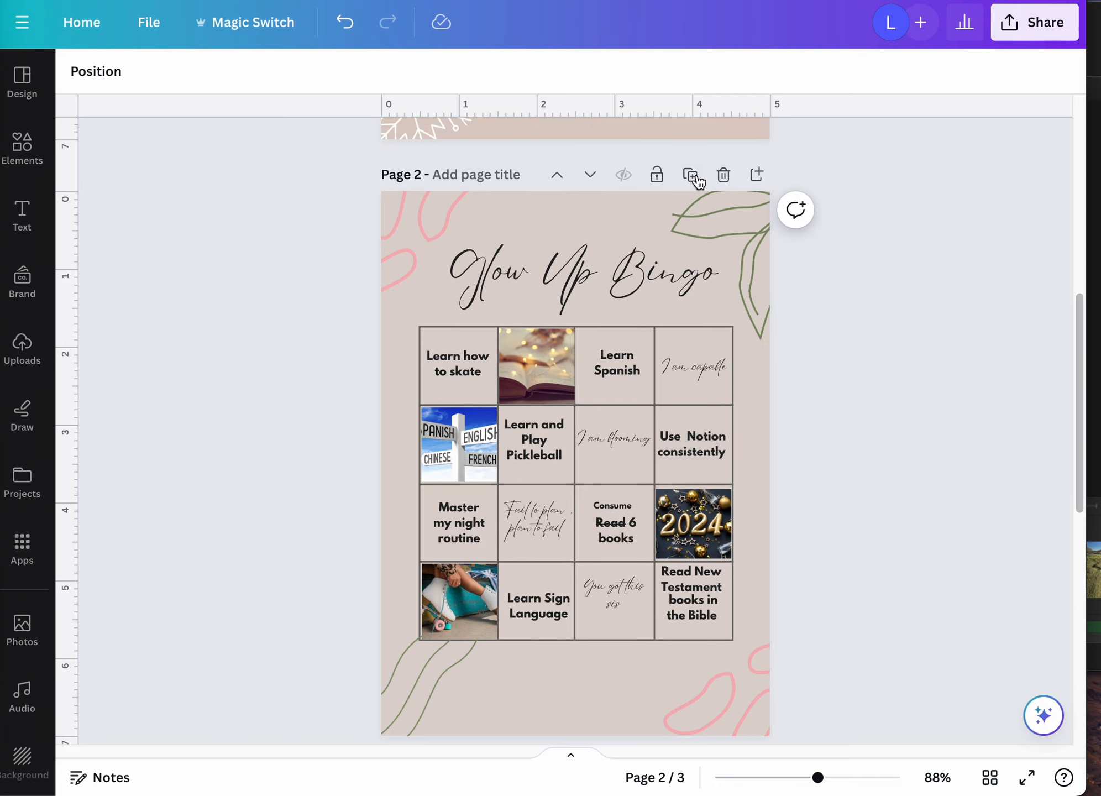
pyautogui.click(690, 174)
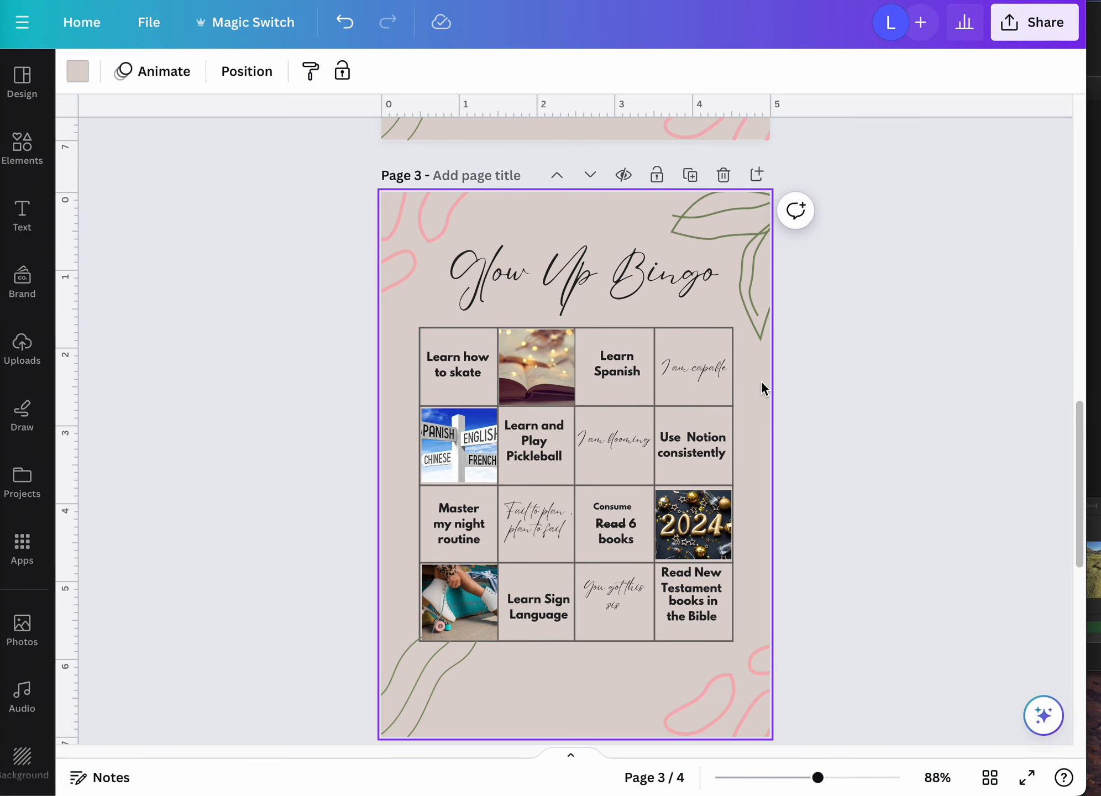
pyautogui.click(411, 216)
pyautogui.click(294, 77)
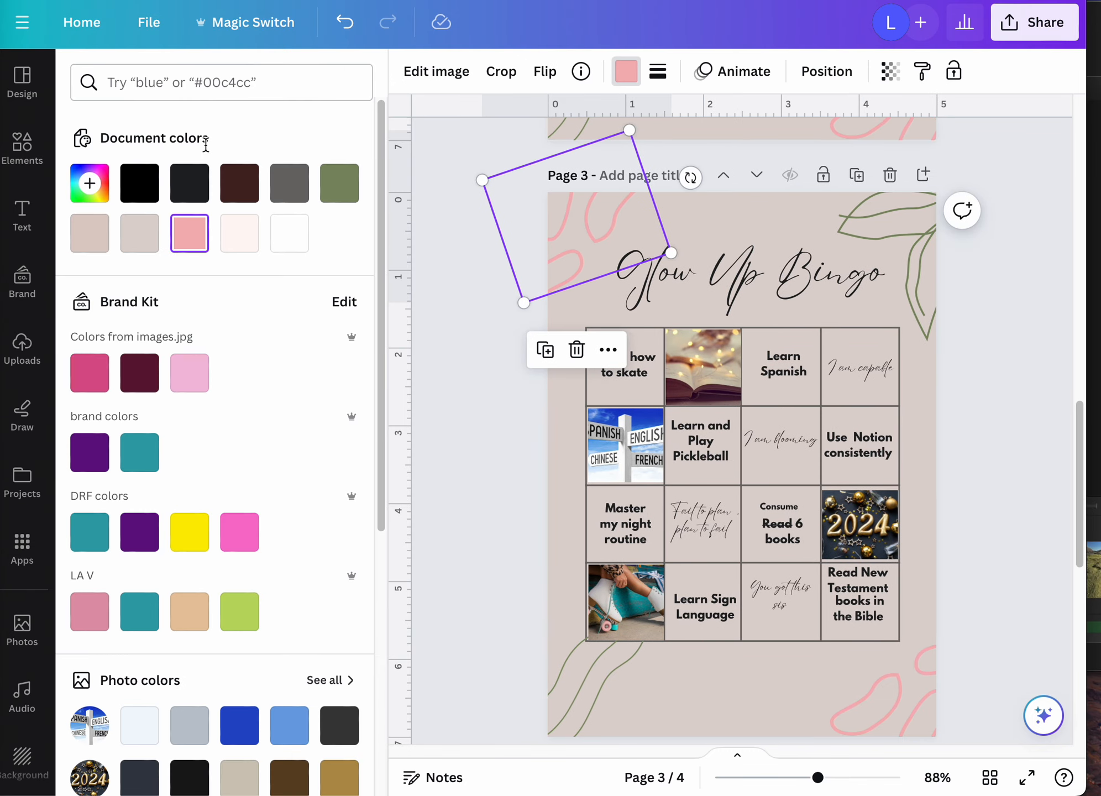
pyautogui.click(189, 186)
pyautogui.click(290, 185)
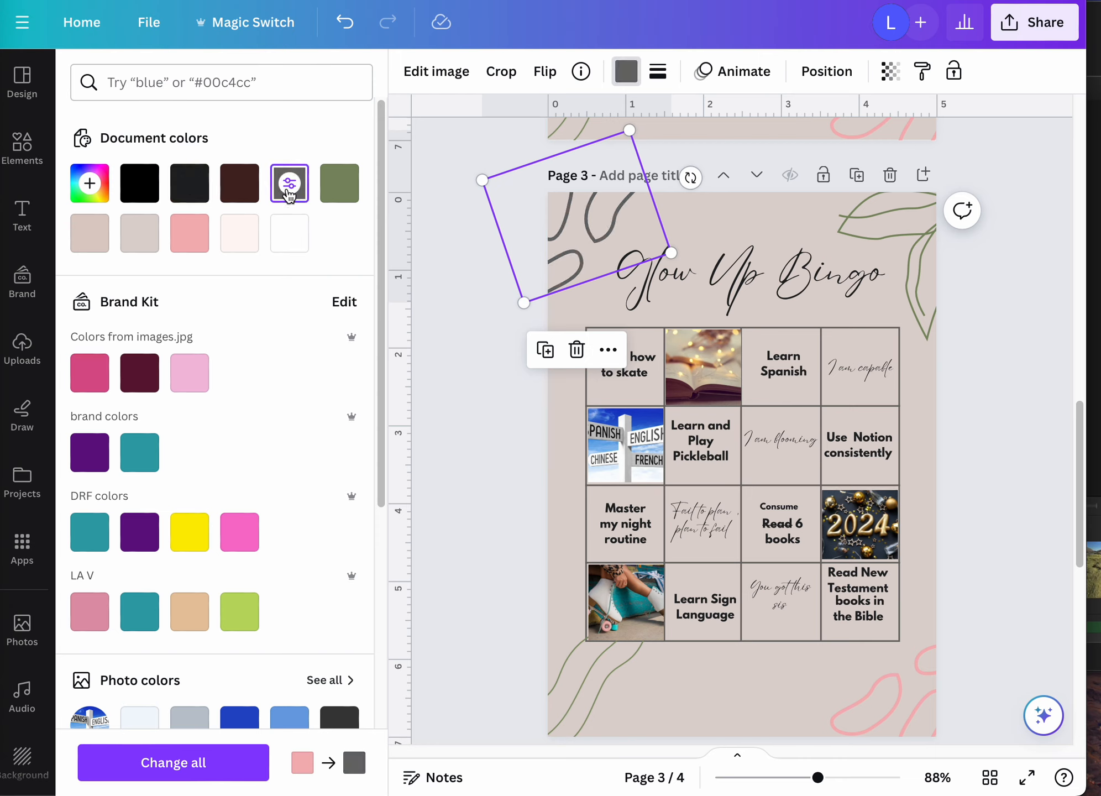
# Step: Recolor page 3's upper-right two-leaf outline, lower-left long leaf and lower-right rounded outlines with the same dark grey
pyautogui.click(920, 205)
pyautogui.click(293, 193)
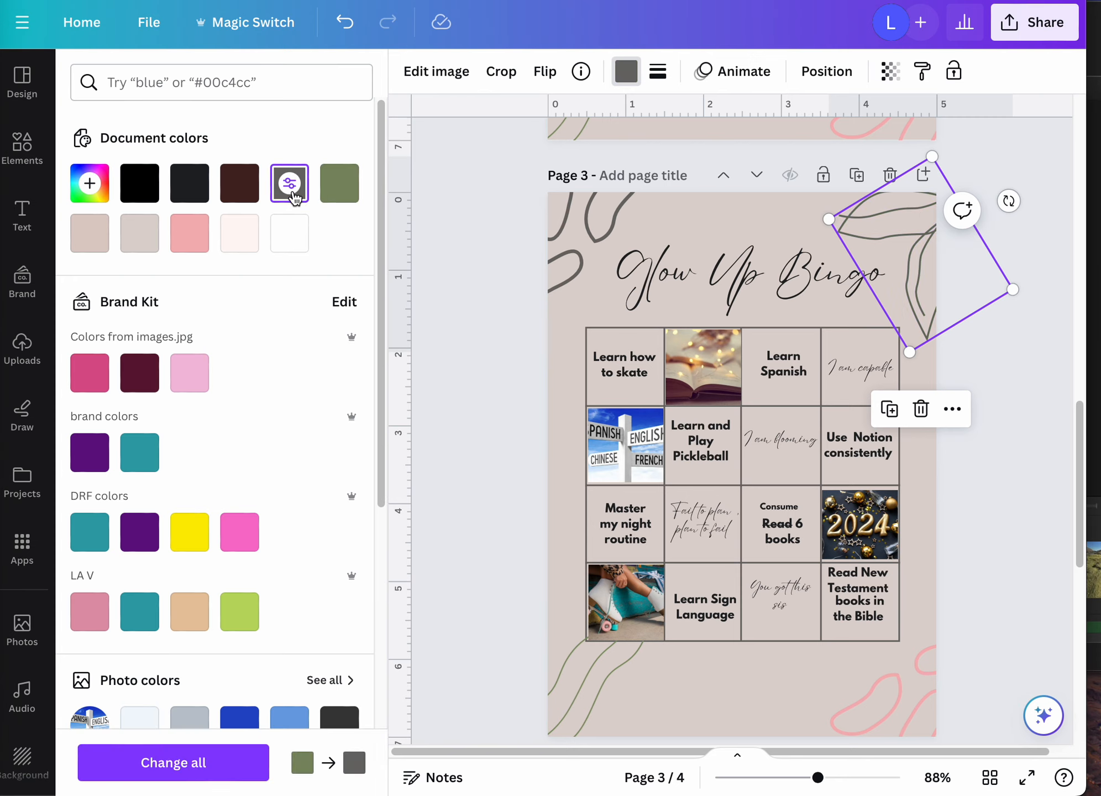
pyautogui.click(558, 658)
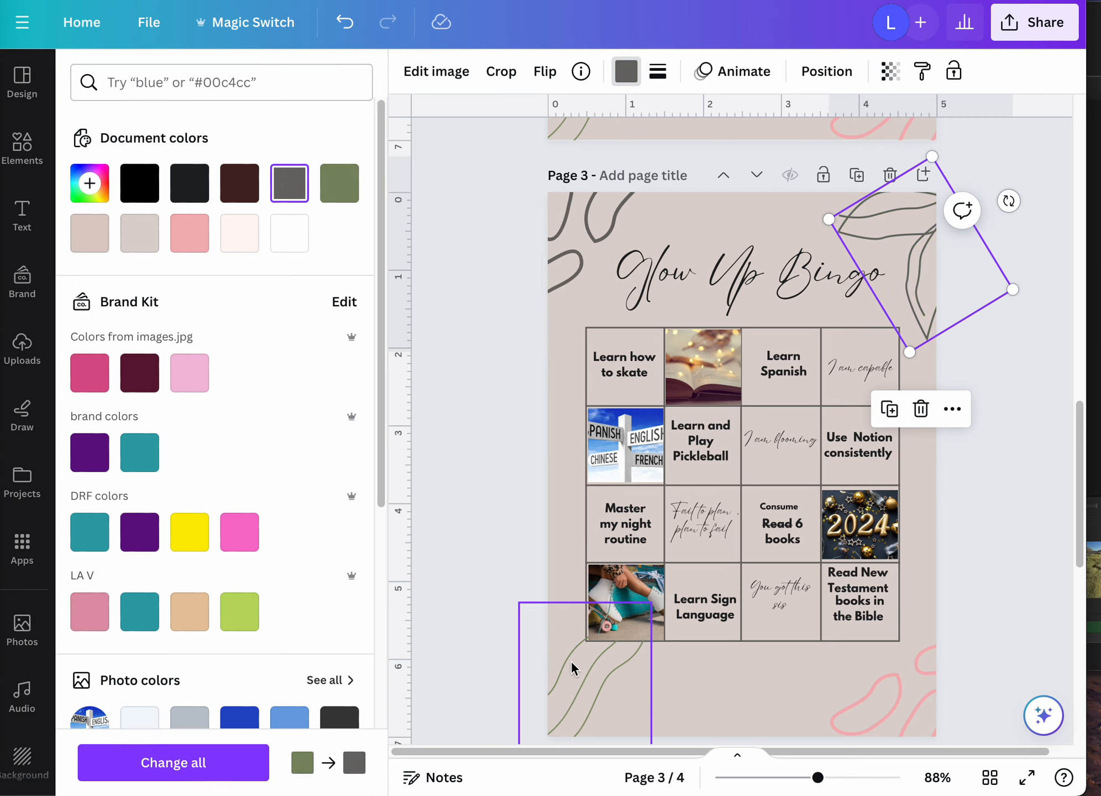
pyautogui.click(290, 183)
pyautogui.click(913, 713)
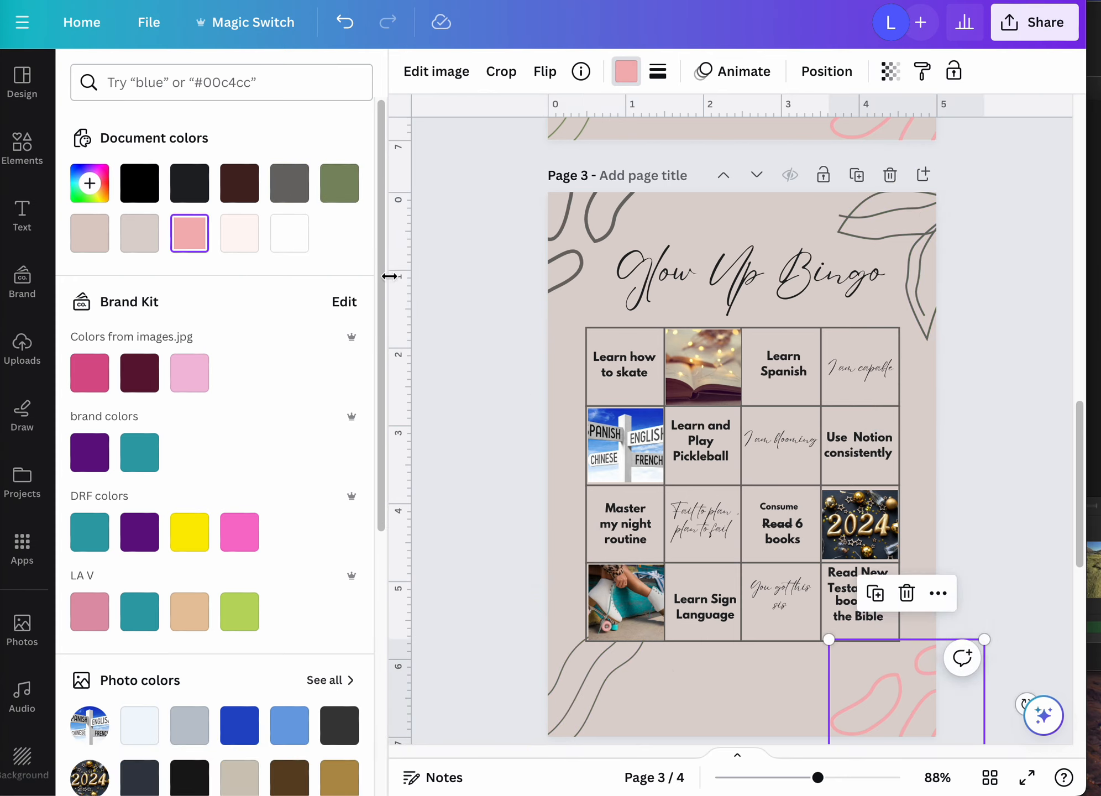
pyautogui.click(289, 182)
pyautogui.click(963, 408)
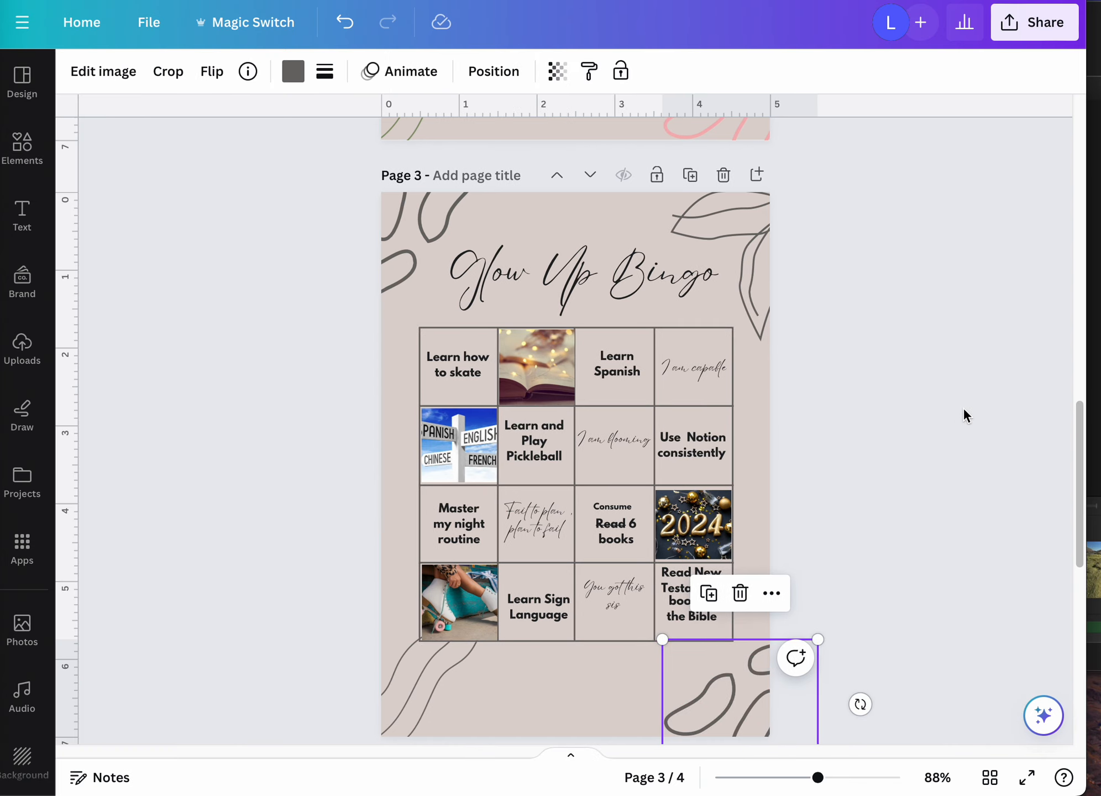
pyautogui.click(963, 410)
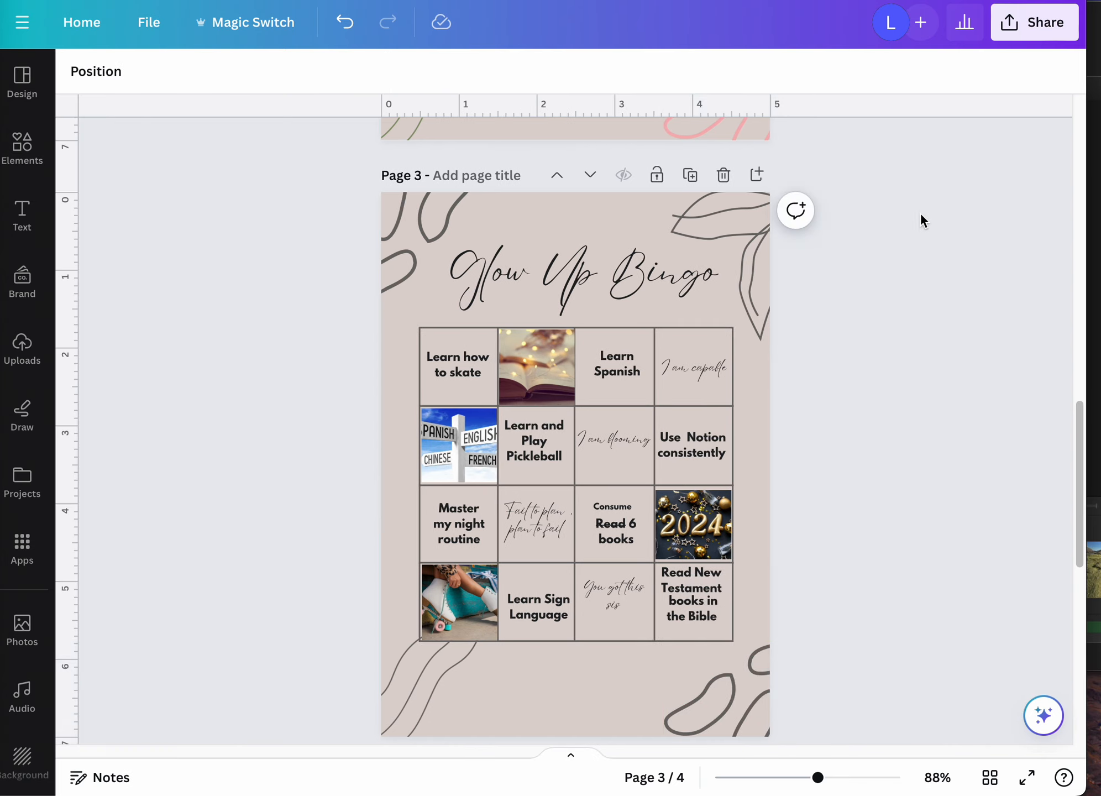
# Step: Duplicate the grey-outlined page 3 and set the transparency of the copy's upper-right two-leaf outline to 40
pyautogui.click(690, 175)
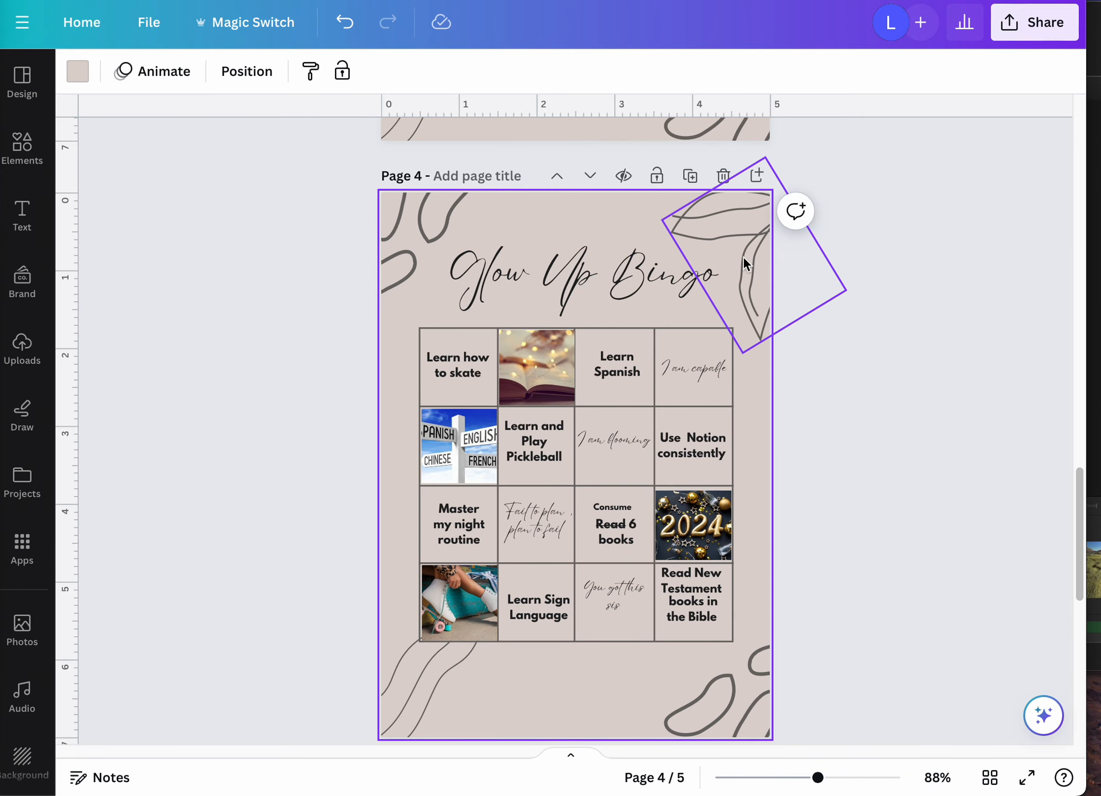
pyautogui.click(743, 259)
pyautogui.click(557, 71)
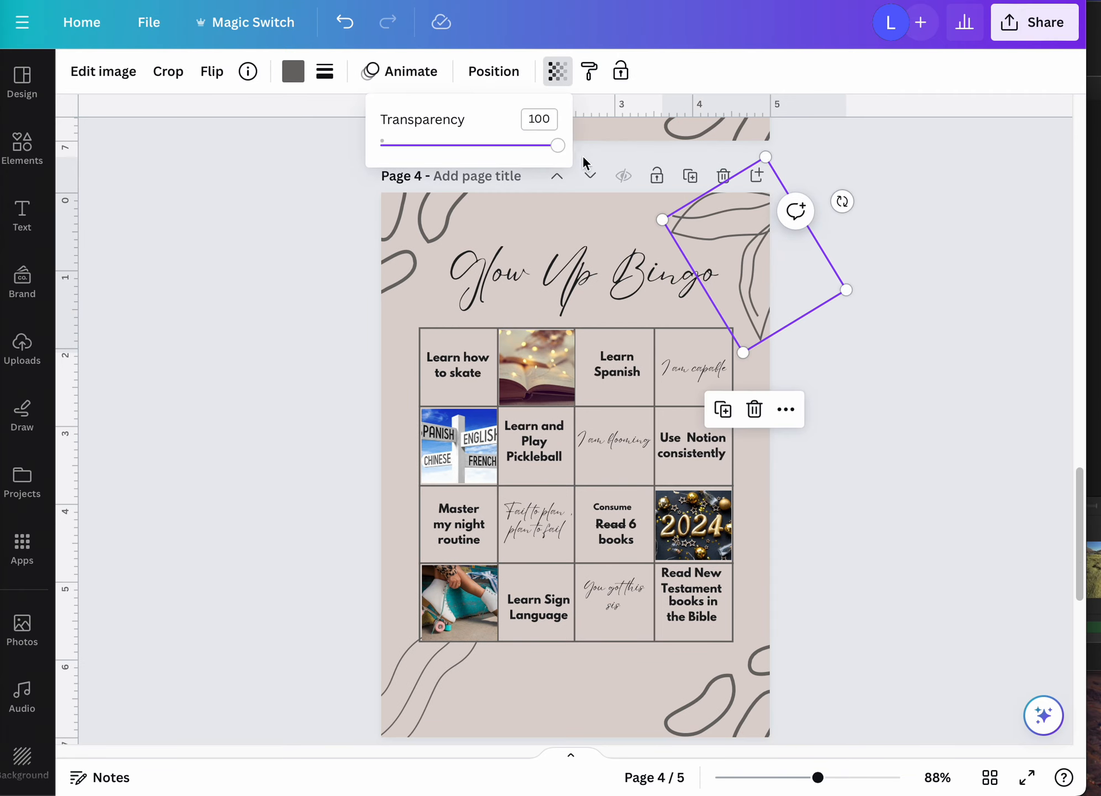
pyautogui.moveTo(557, 156); pyautogui.dragTo(450, 162)
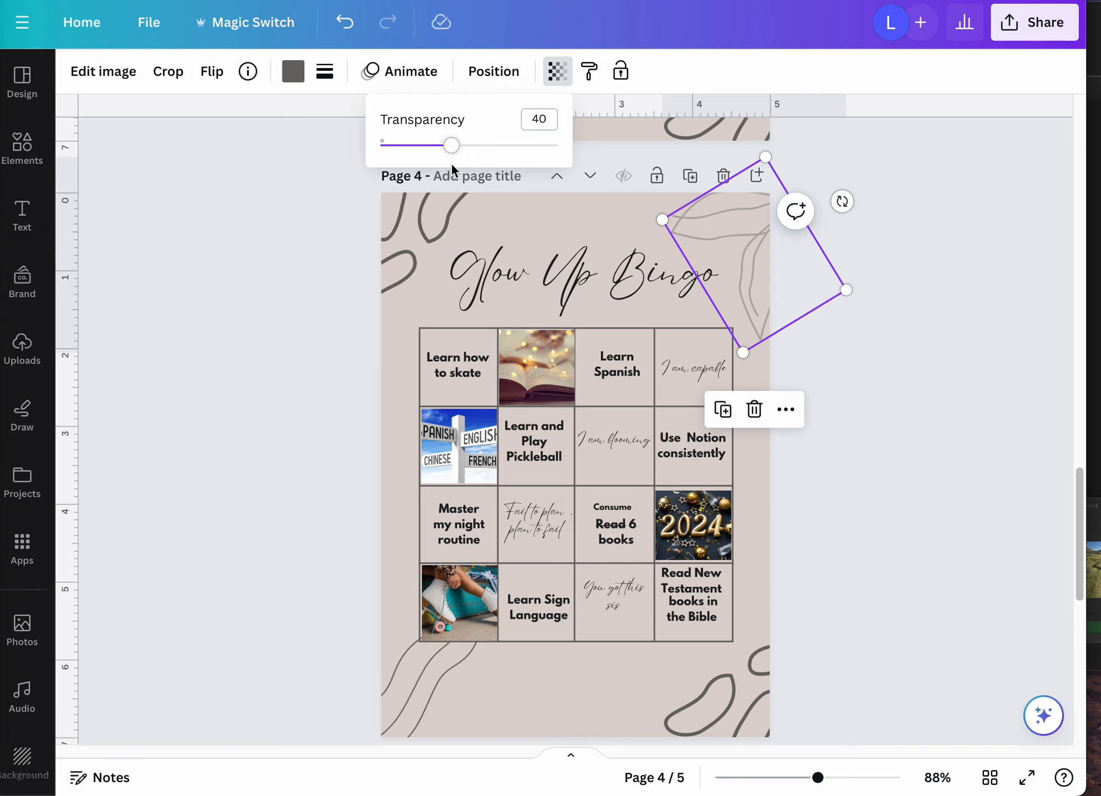
# Step: Set the transparency of page 4's upper-left rounded outlines to 40
pyautogui.click(439, 233)
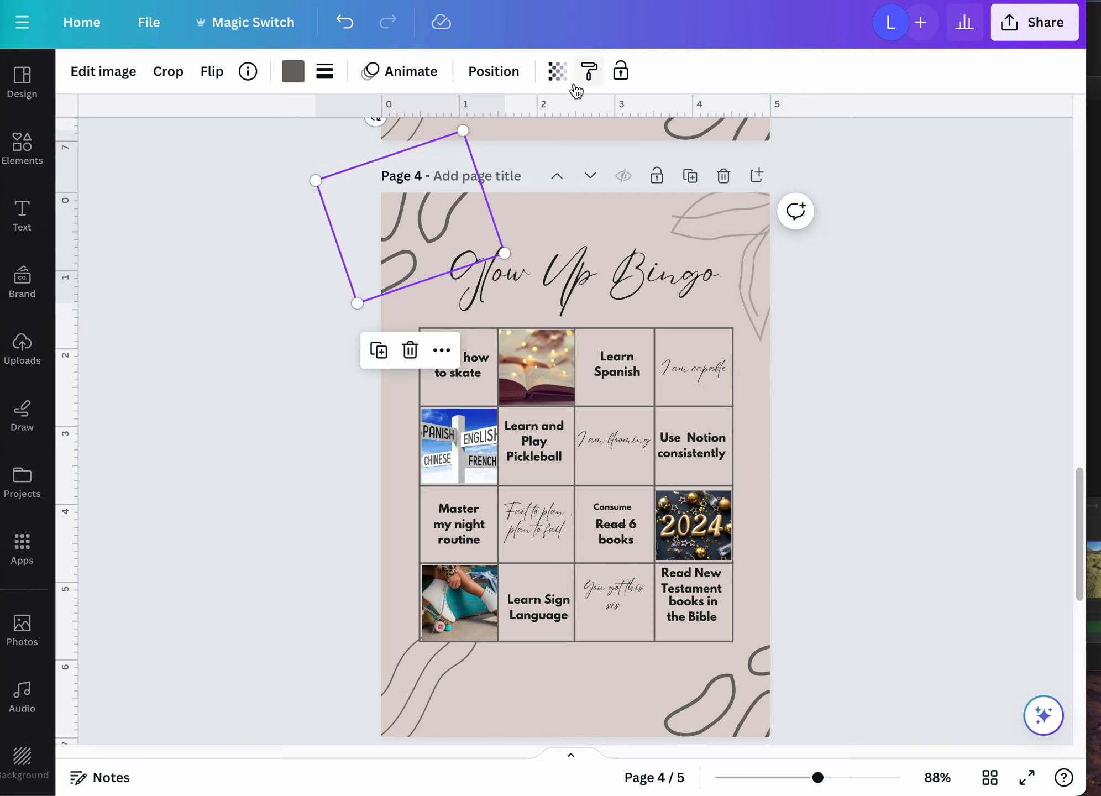
pyautogui.click(557, 72)
pyautogui.click(550, 117)
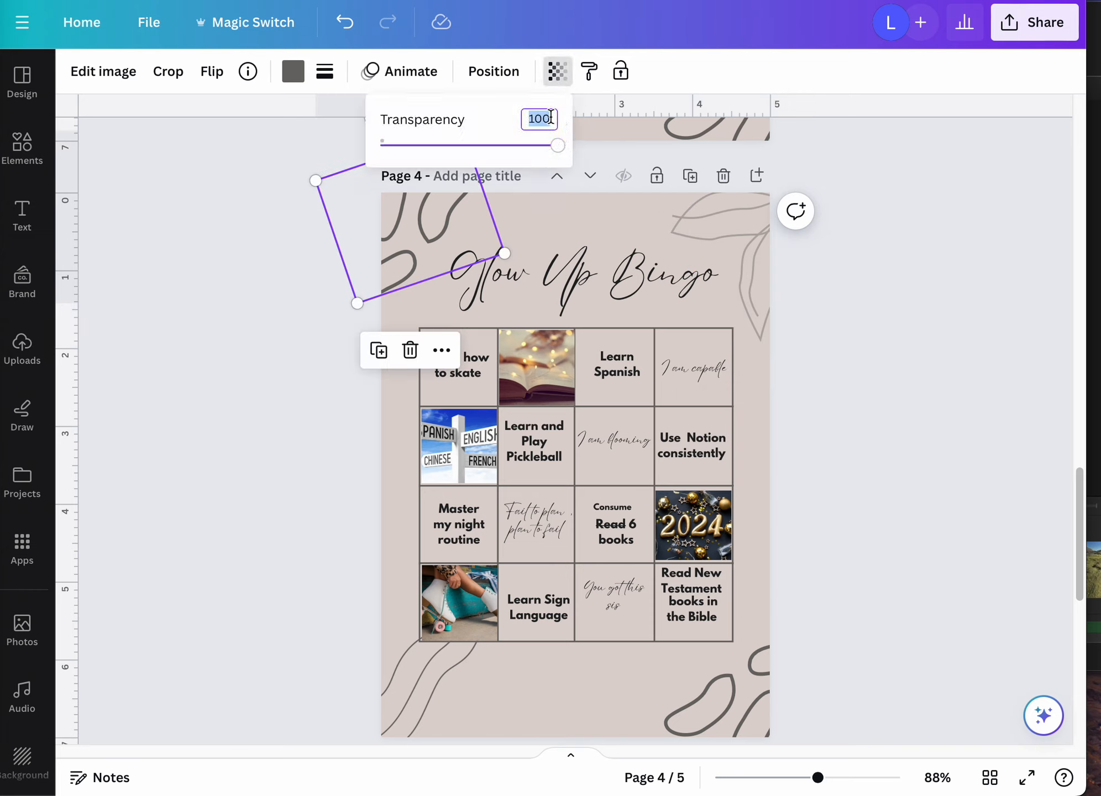
pyautogui.write('40')
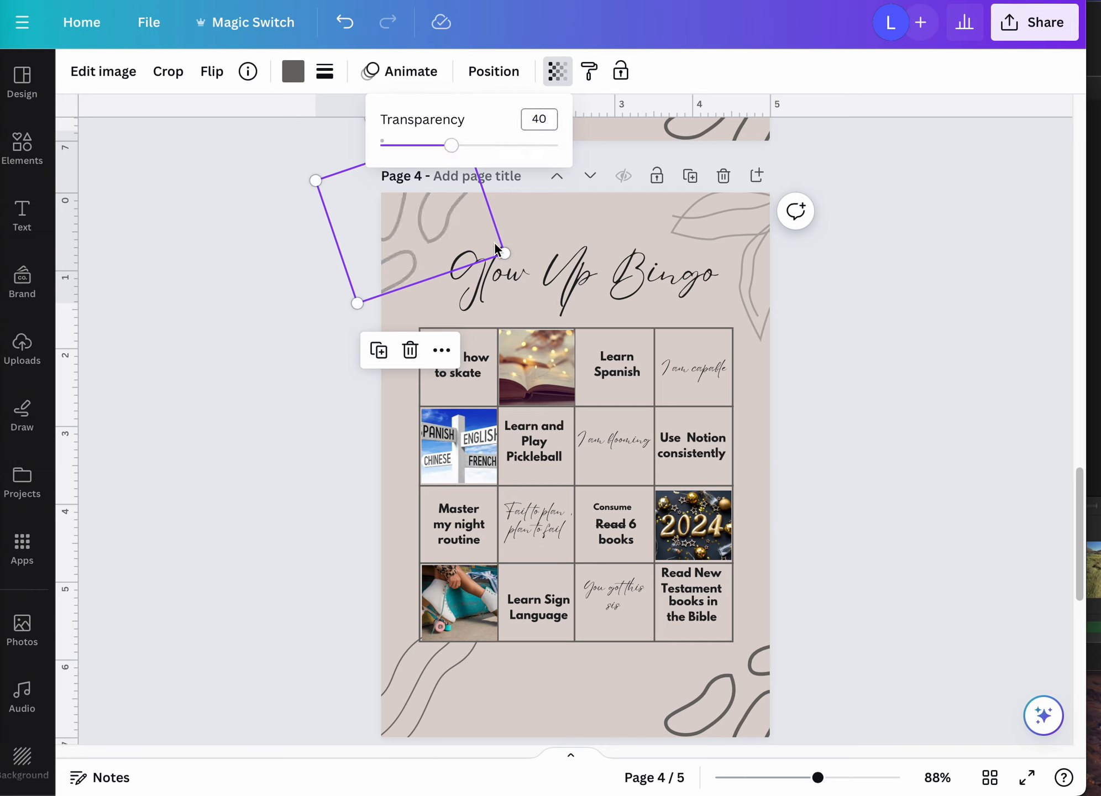
# Step: Set the transparency of the long leaf outline in page 4's lower-left corner to 40
pyautogui.click(412, 707)
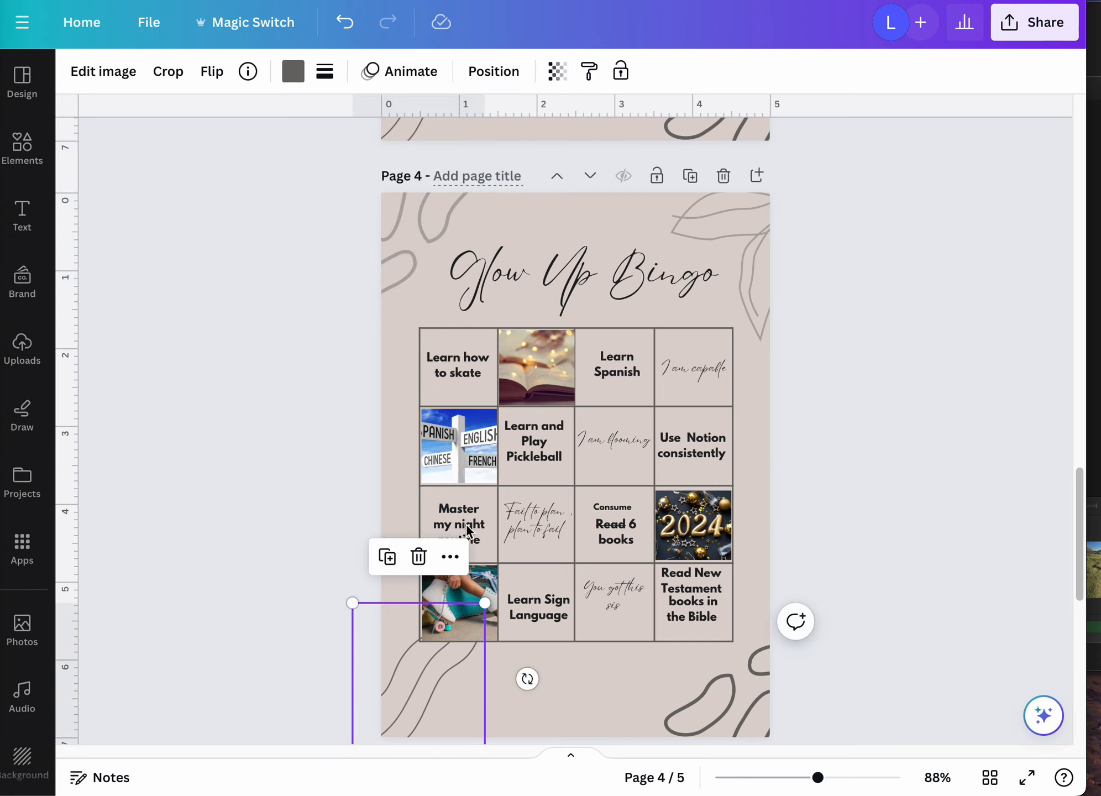
pyautogui.click(549, 75)
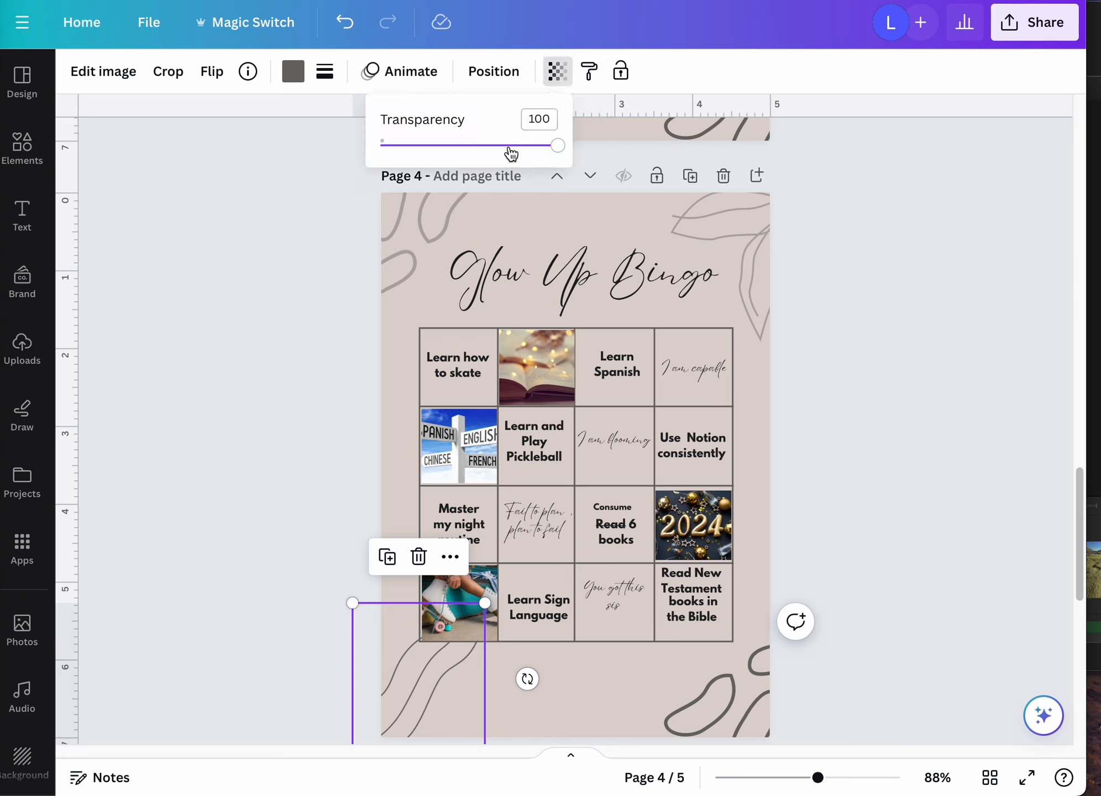
pyautogui.click(540, 119)
pyautogui.write('40')
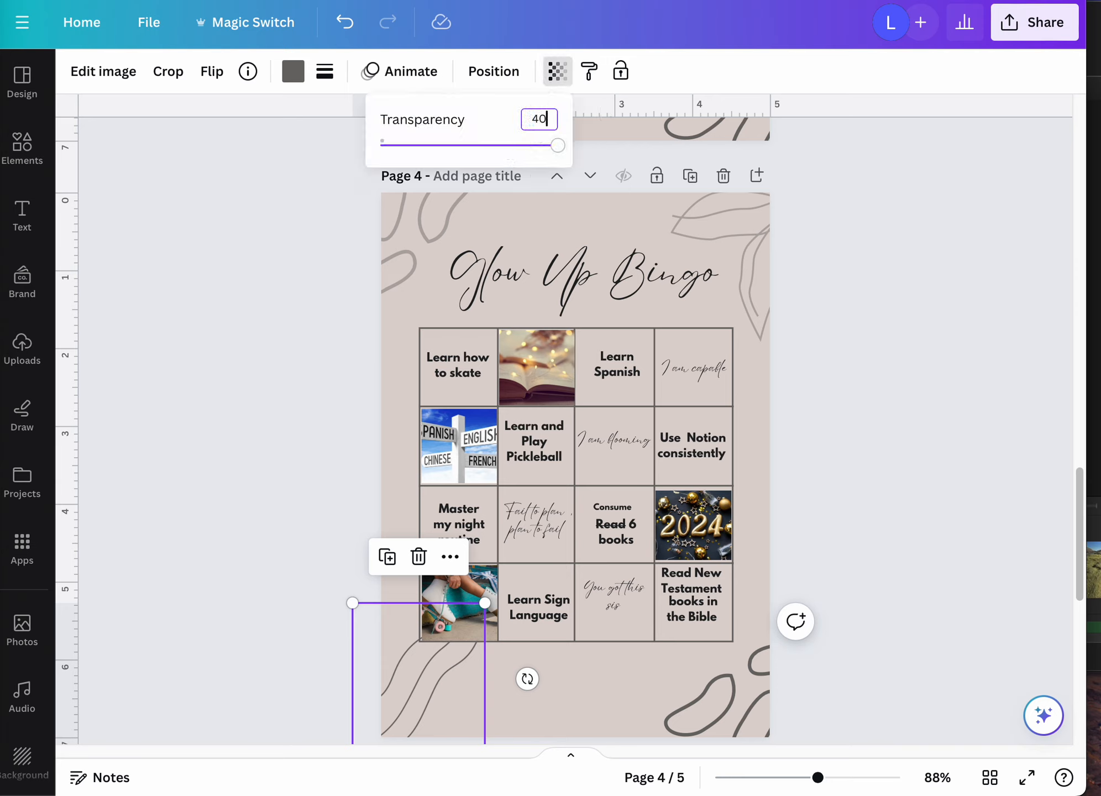